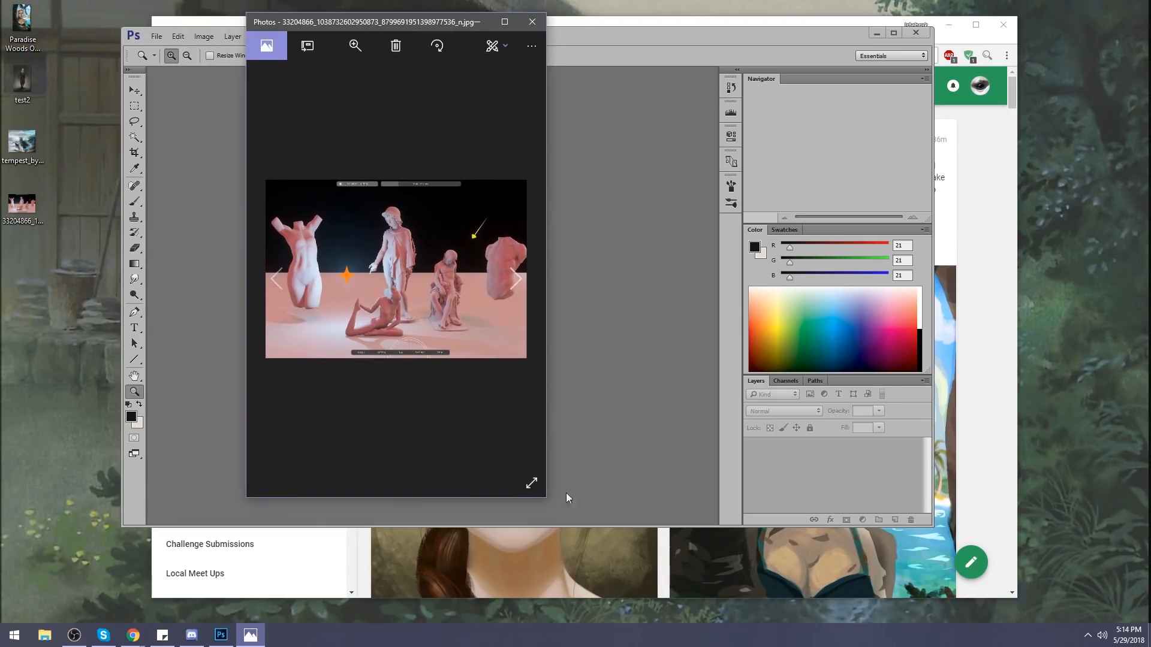
# Enlarge the statue lighting photo's window and fill the screen with it for a closer look.
pyautogui.moveTo(545, 465); pyautogui.dragTo(1032, 510)
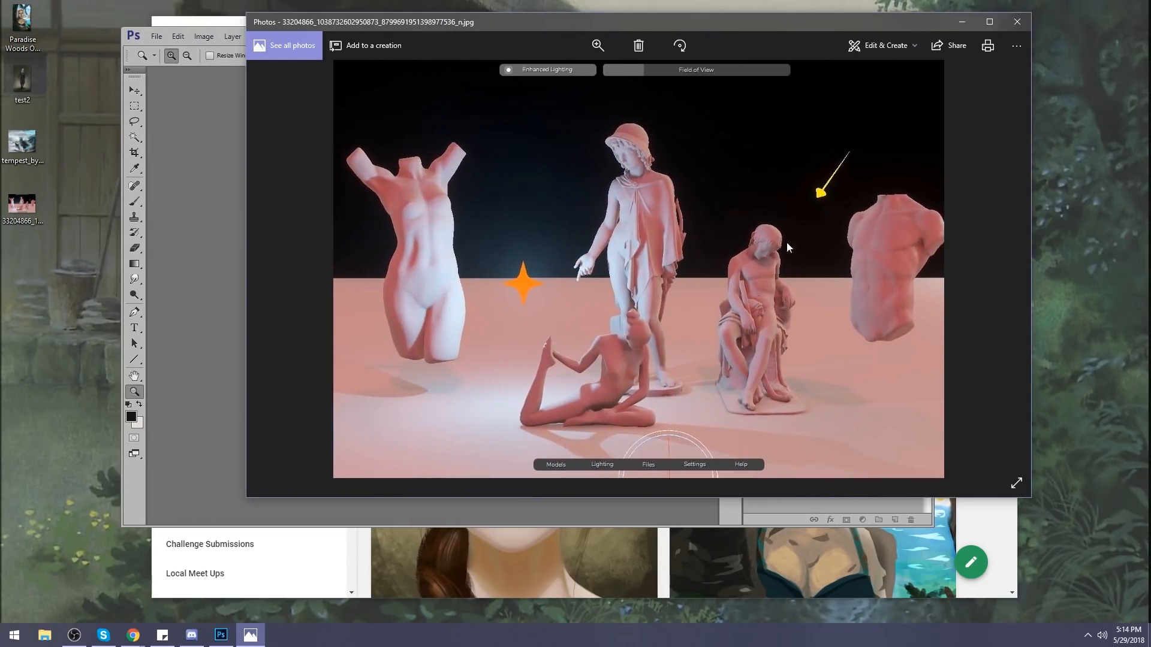
pyautogui.moveTo(716, 21); pyautogui.dragTo(609, 73)
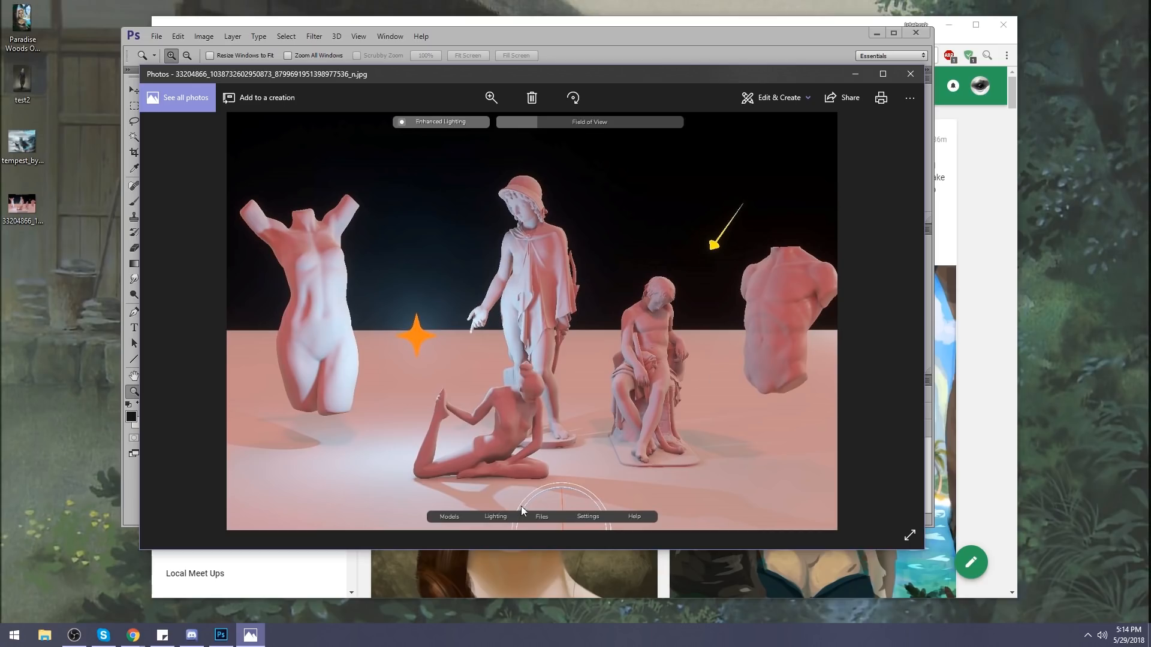
pyautogui.click(881, 74)
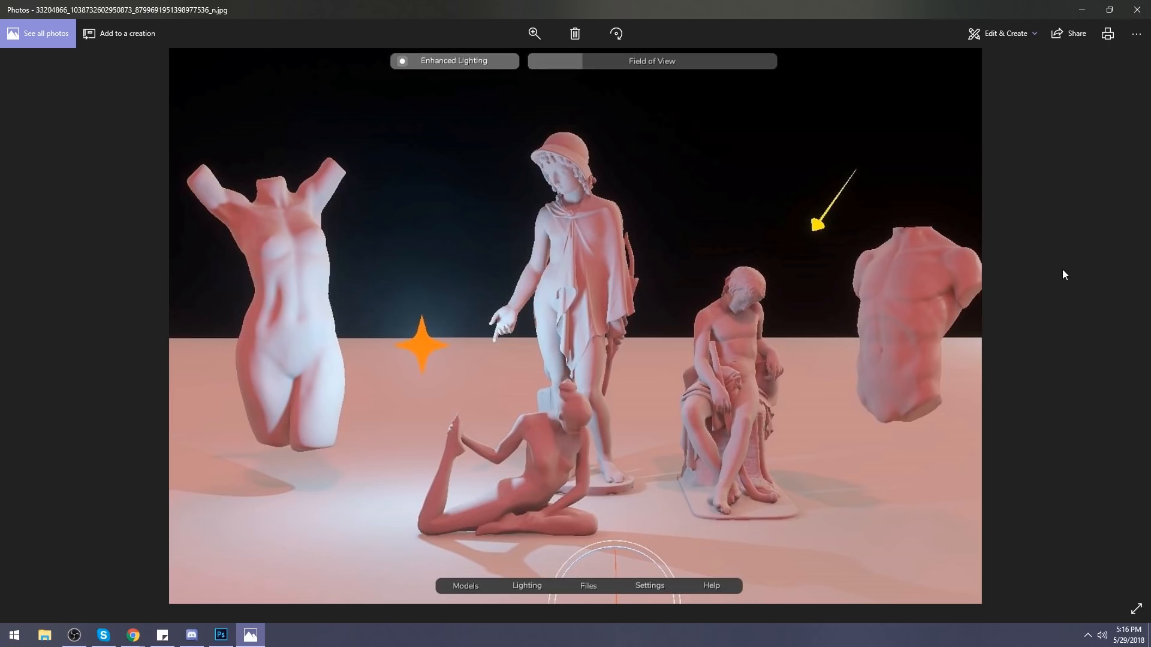
# Restore the statue photo to a smaller window and shift it aside.
pyautogui.click(1109, 10)
pyautogui.moveTo(462, 76); pyautogui.dragTo(440, 74)
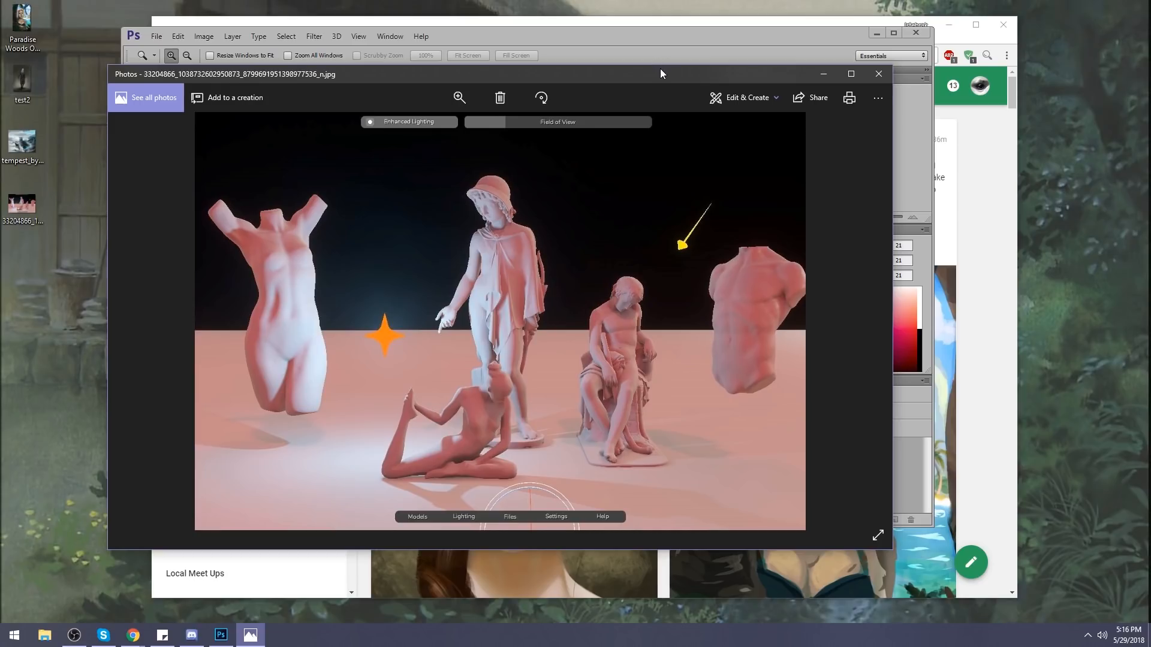
pyautogui.moveTo(660, 69); pyautogui.dragTo(617, 75)
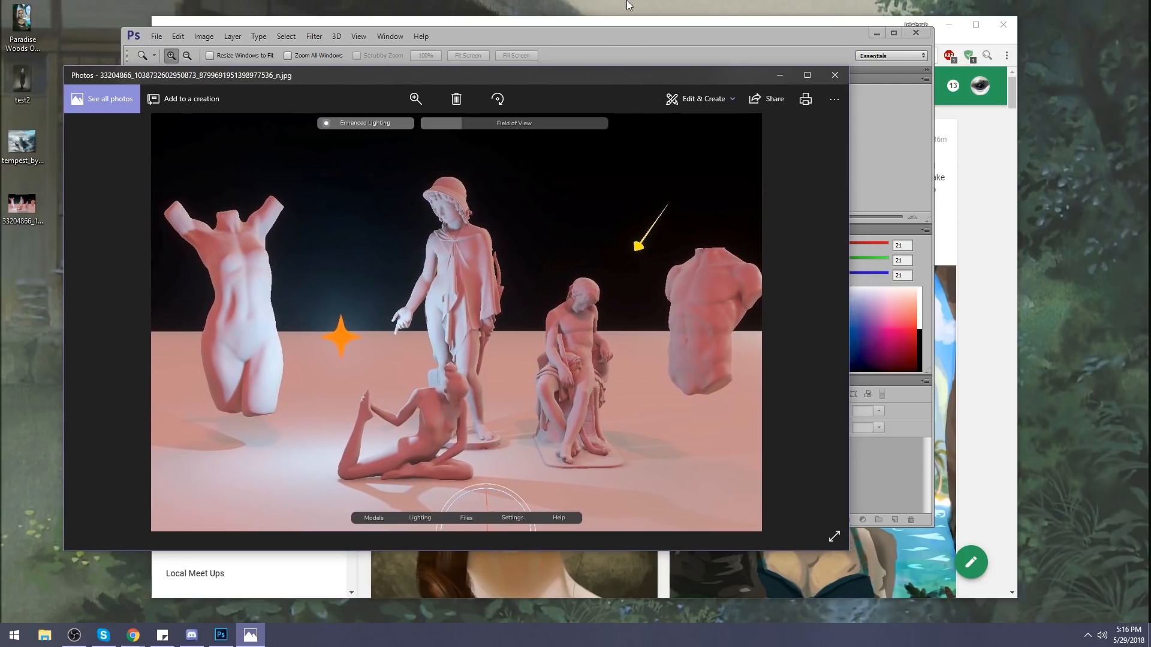
pyautogui.click(637, 4)
pyautogui.click(631, 63)
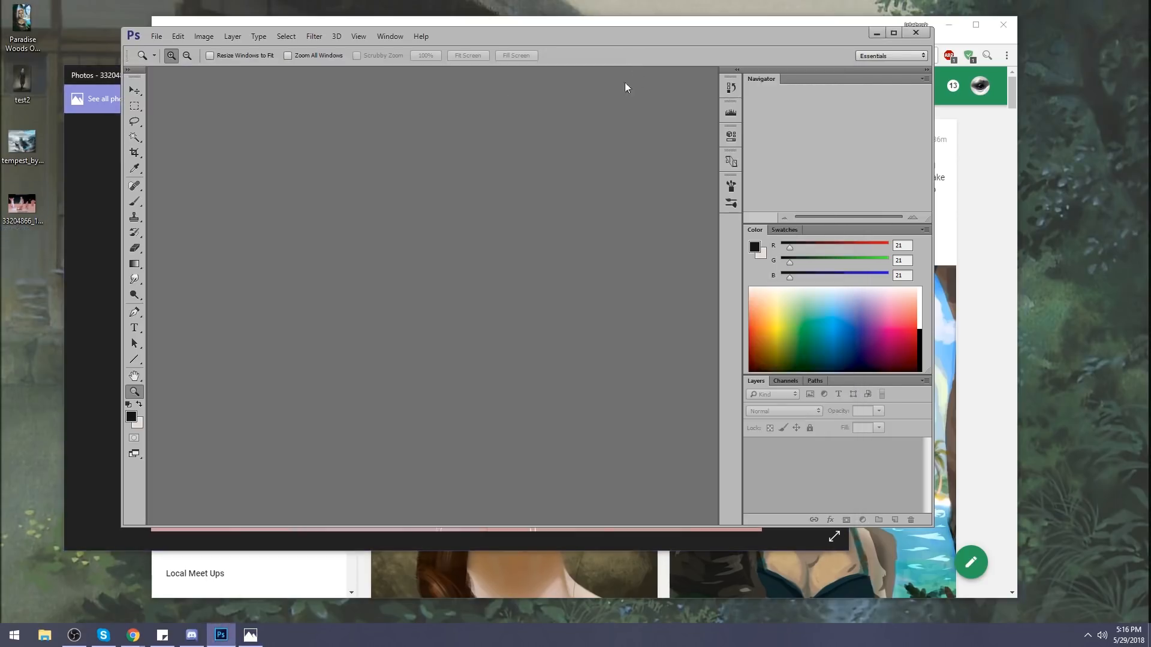
pyautogui.click(92, 71)
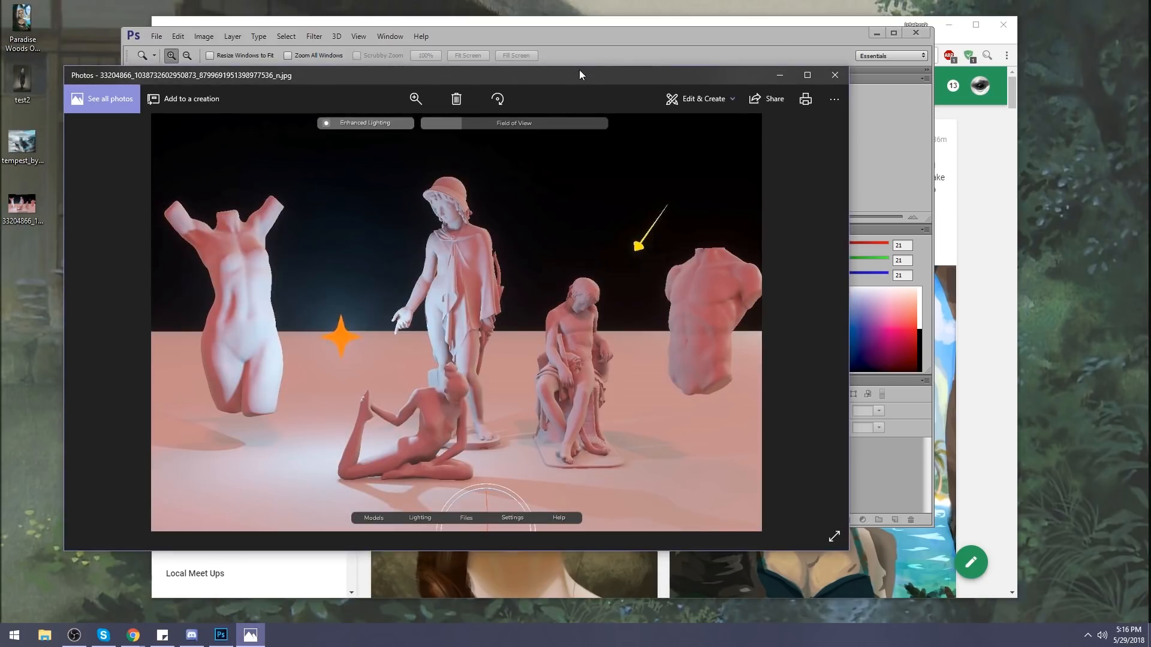
pyautogui.click(812, 24)
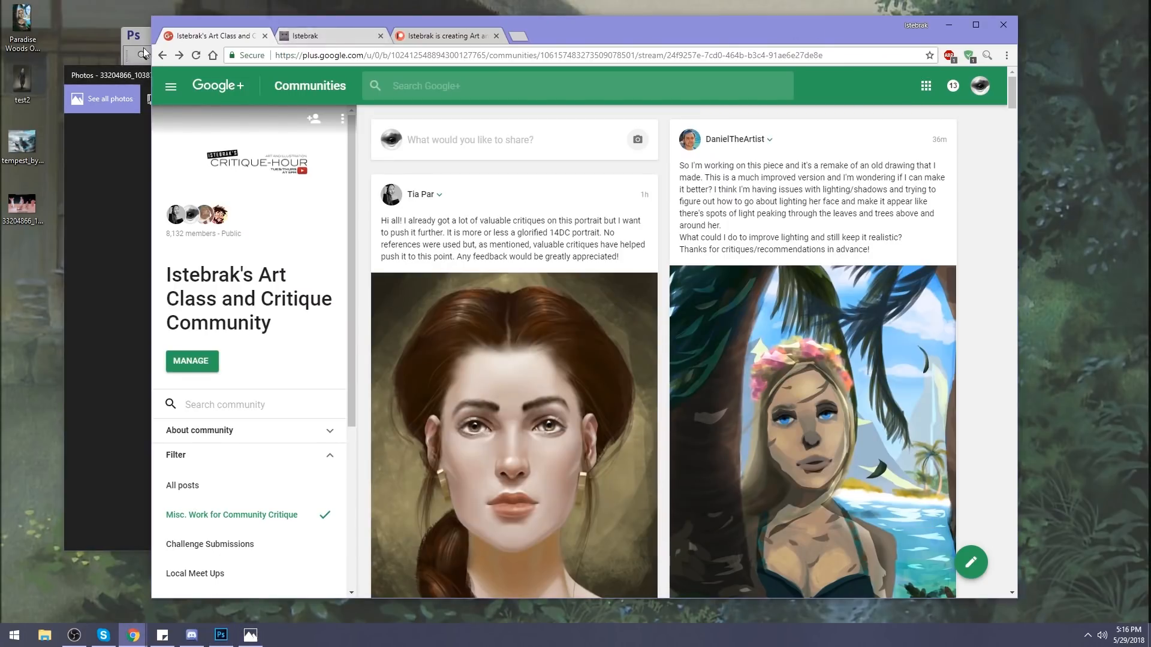
pyautogui.click(134, 78)
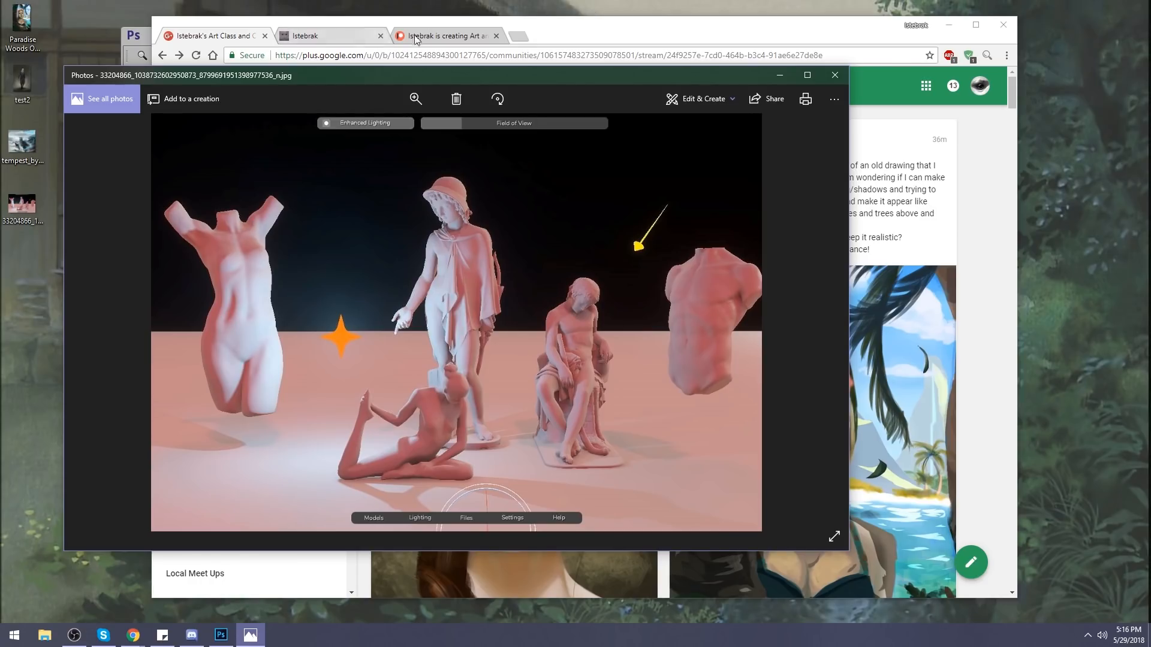
# Open the YouTube channel from the artist's website in a new browser tab and show its uploaded videos.
pyautogui.click(317, 36)
pyautogui.rightClick(845, 217)
pyautogui.click(866, 225)
pyautogui.hotkey('ctrl', 'Tab')
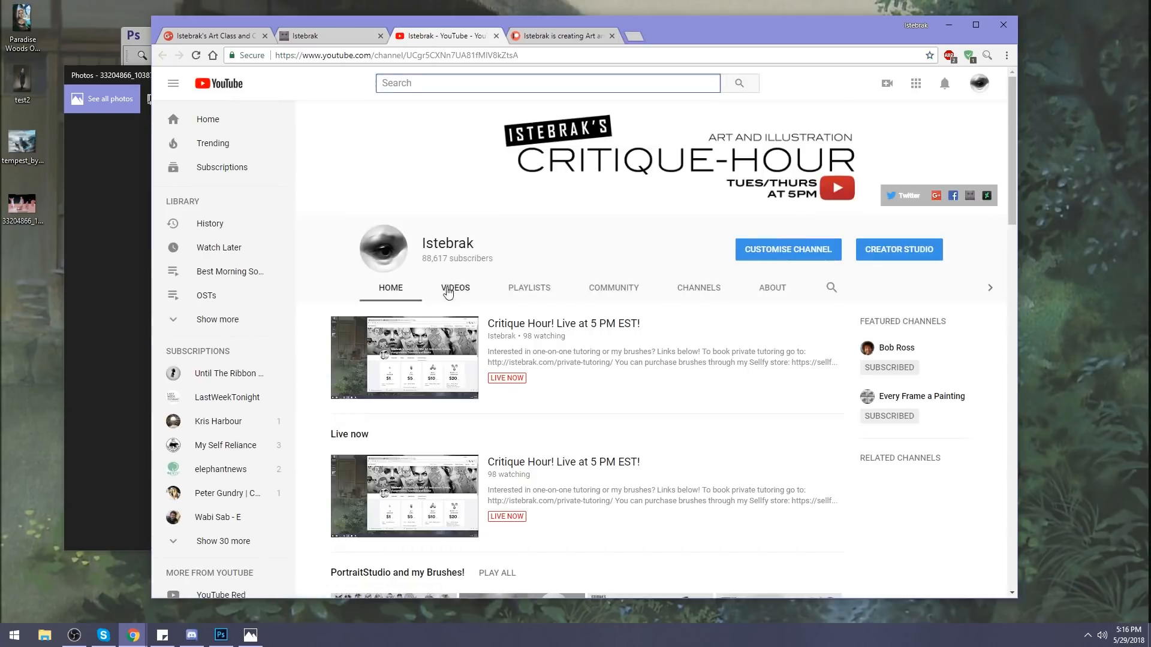
pyautogui.click(456, 289)
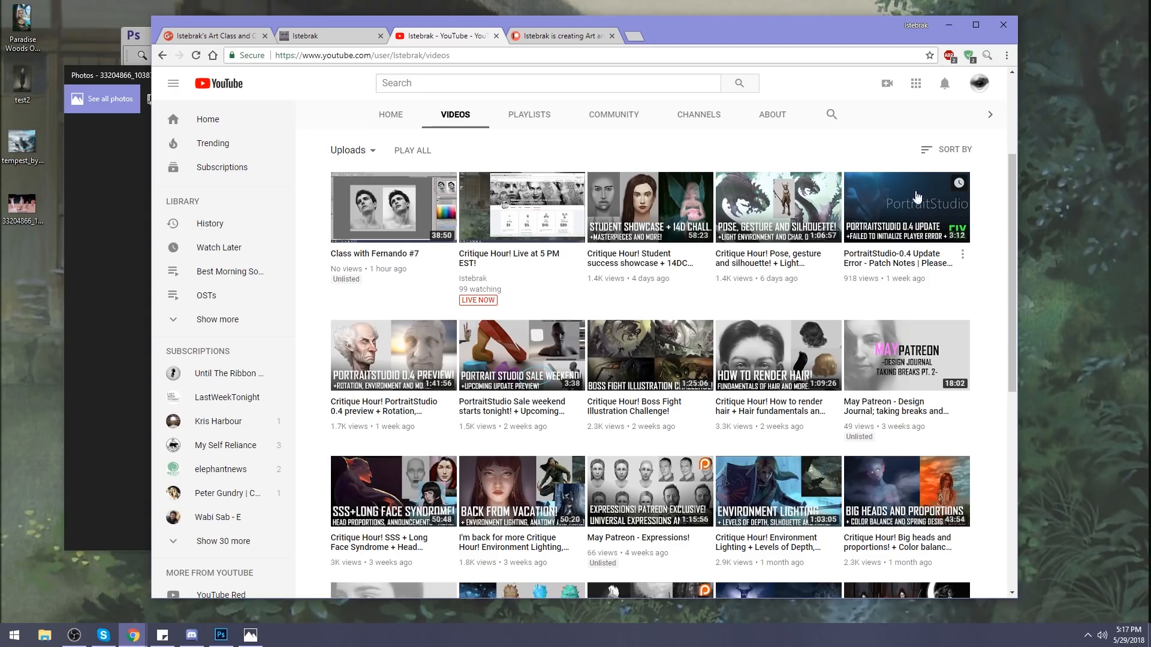
# Show the Google+ critique community page, followed by the Patreon memberships page.
pyautogui.click(222, 38)
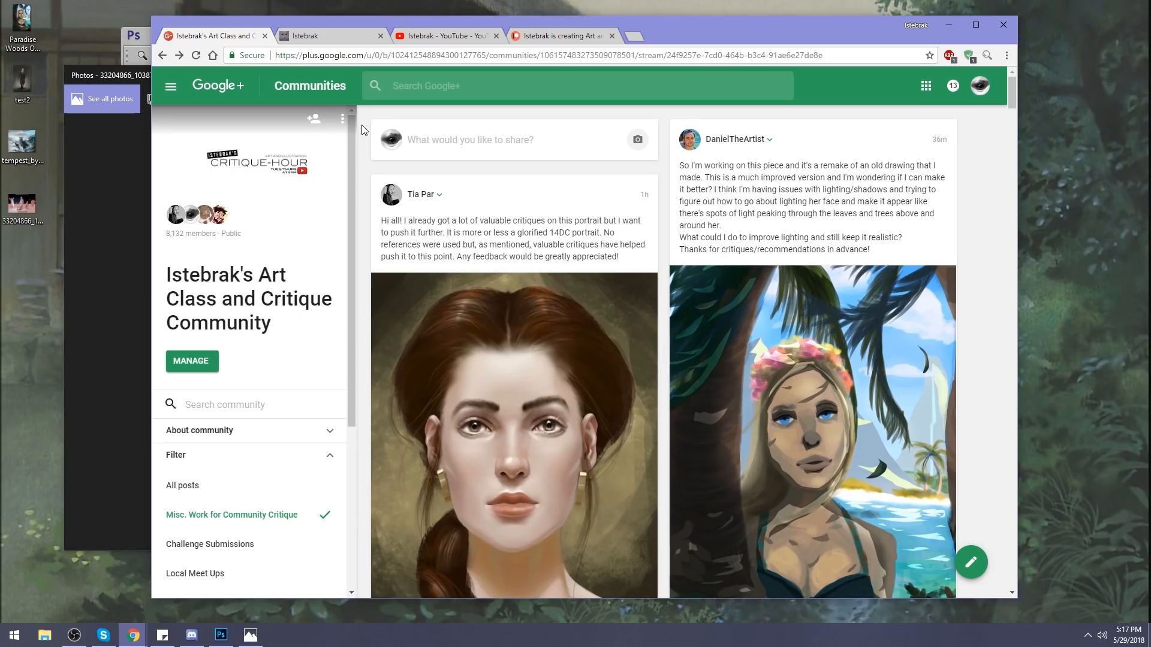
pyautogui.click(350, 6)
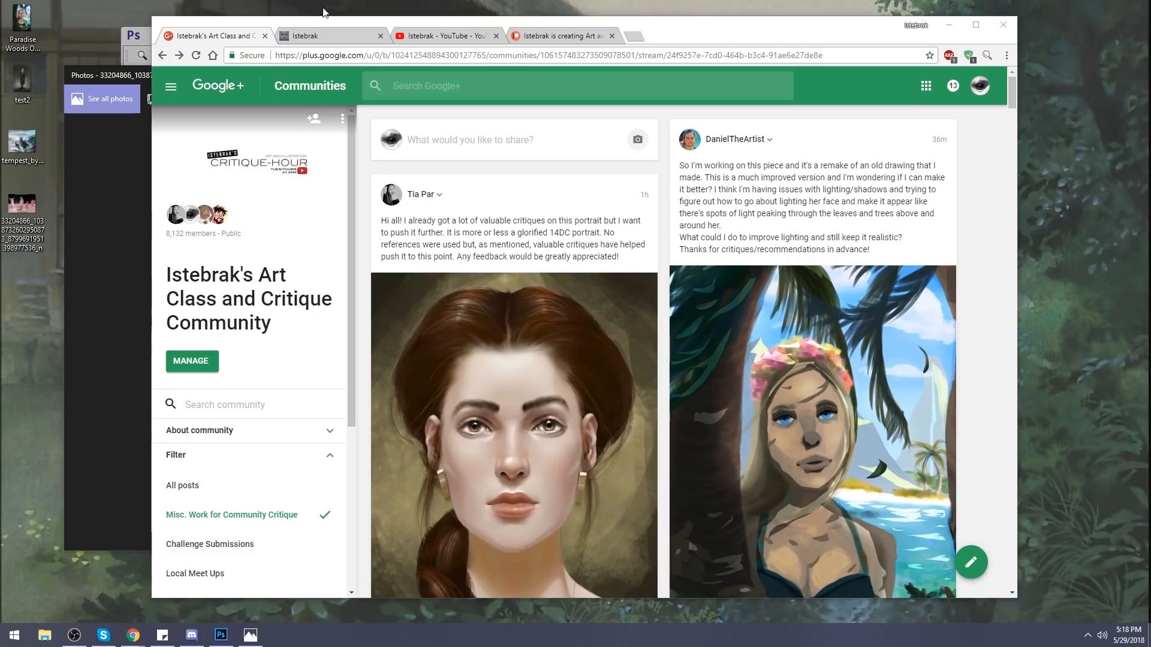
pyautogui.click(358, 36)
pyautogui.click(561, 36)
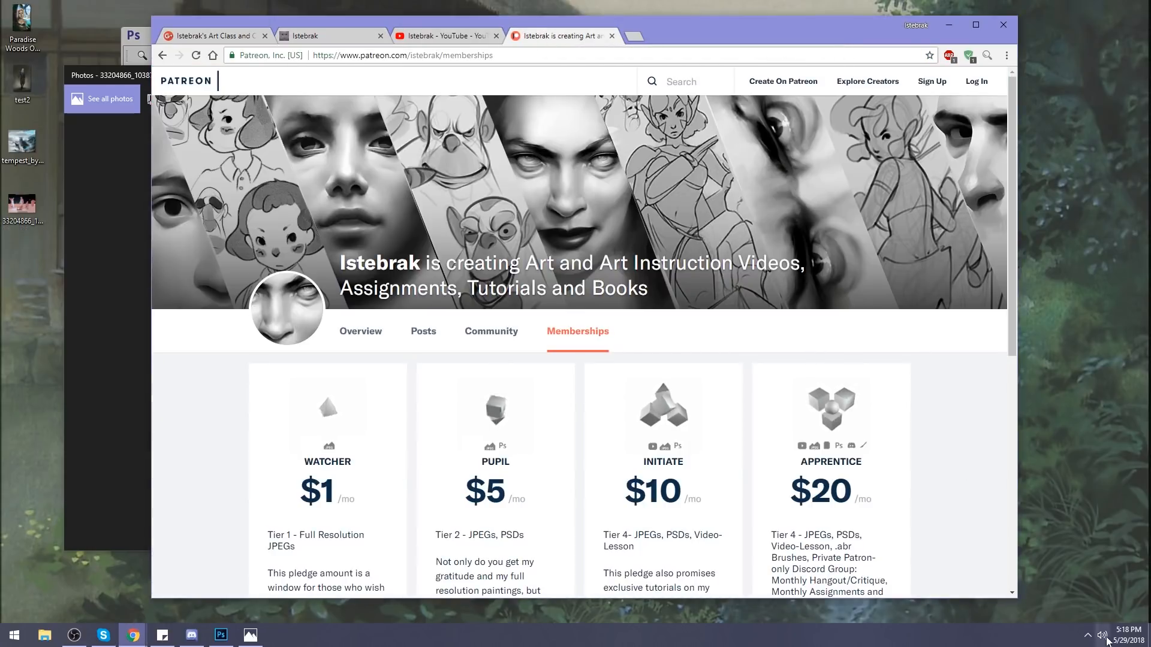
pyautogui.click(1125, 635)
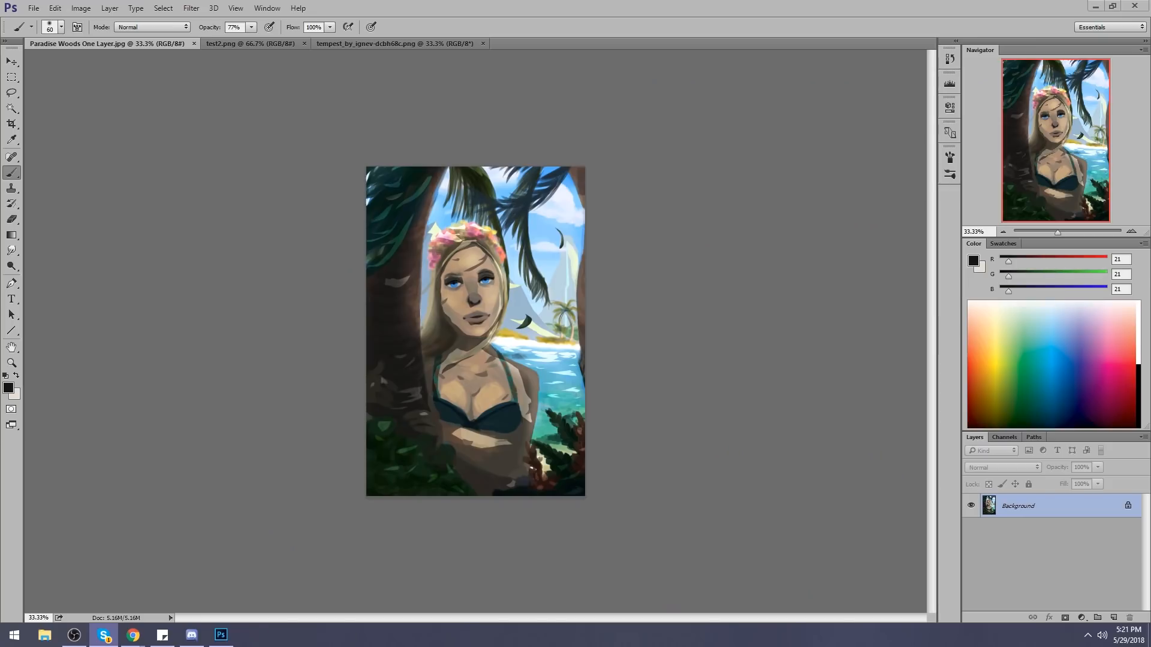
# Bring up the test2.png character painting in Photoshop and quit Skype.
pyautogui.click(280, 45)
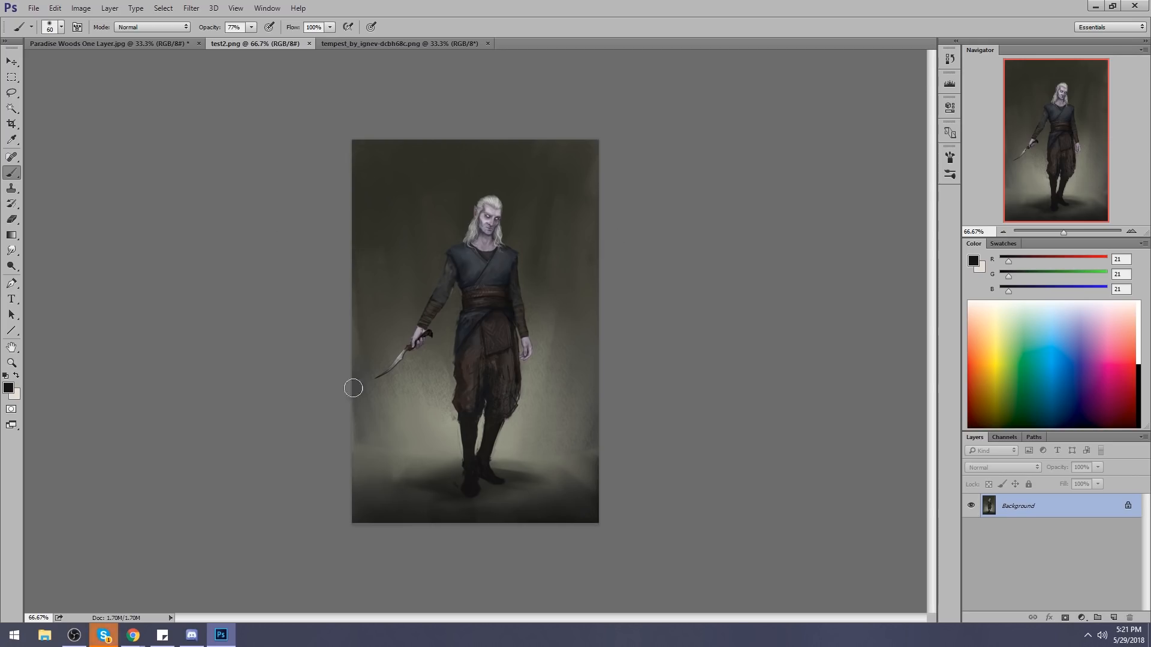
pyautogui.rightClick(103, 634)
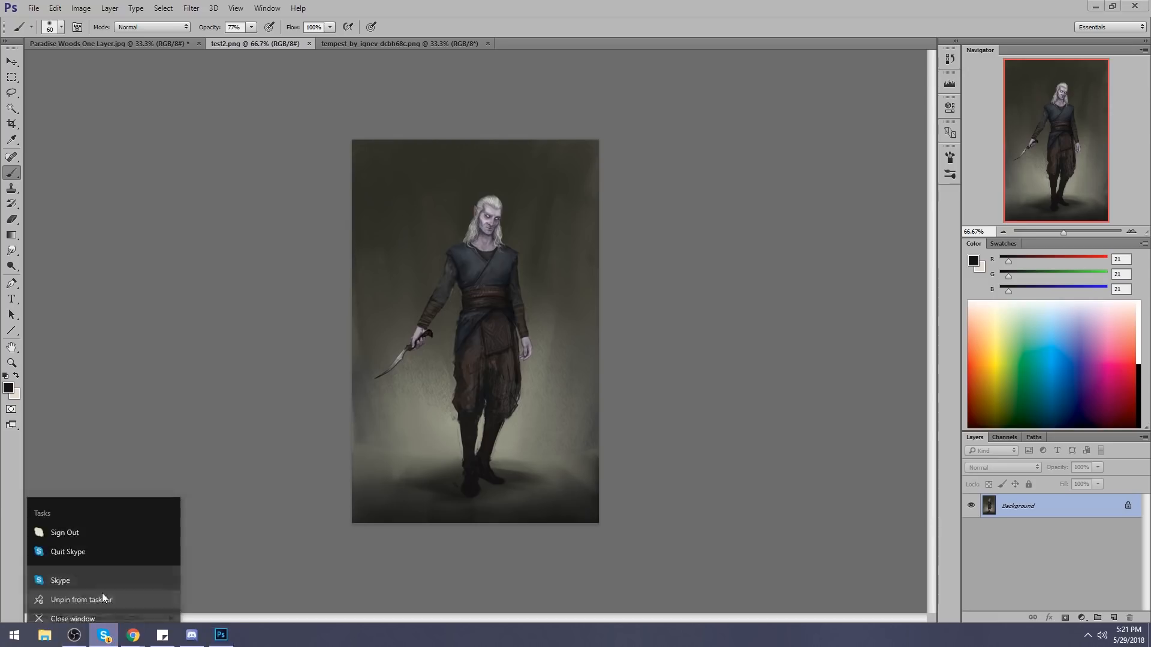
pyautogui.click(101, 550)
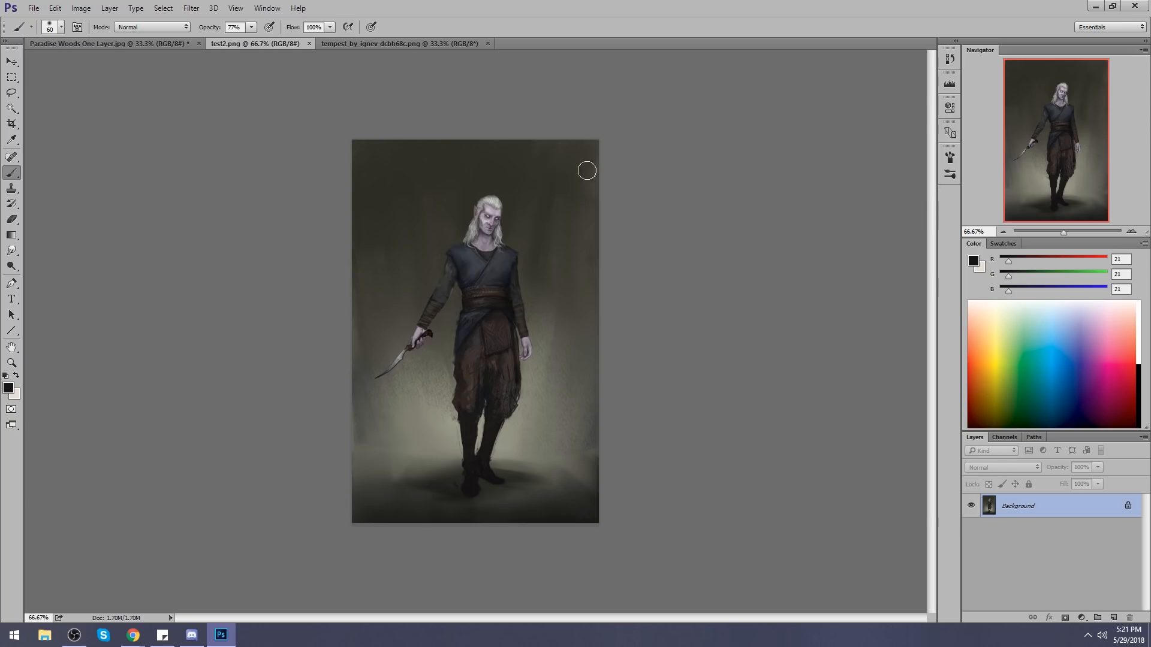
# Pick a bright pinkish-red foreground colour, about RGB 239, 67, 98.
pyautogui.click(1126, 372)
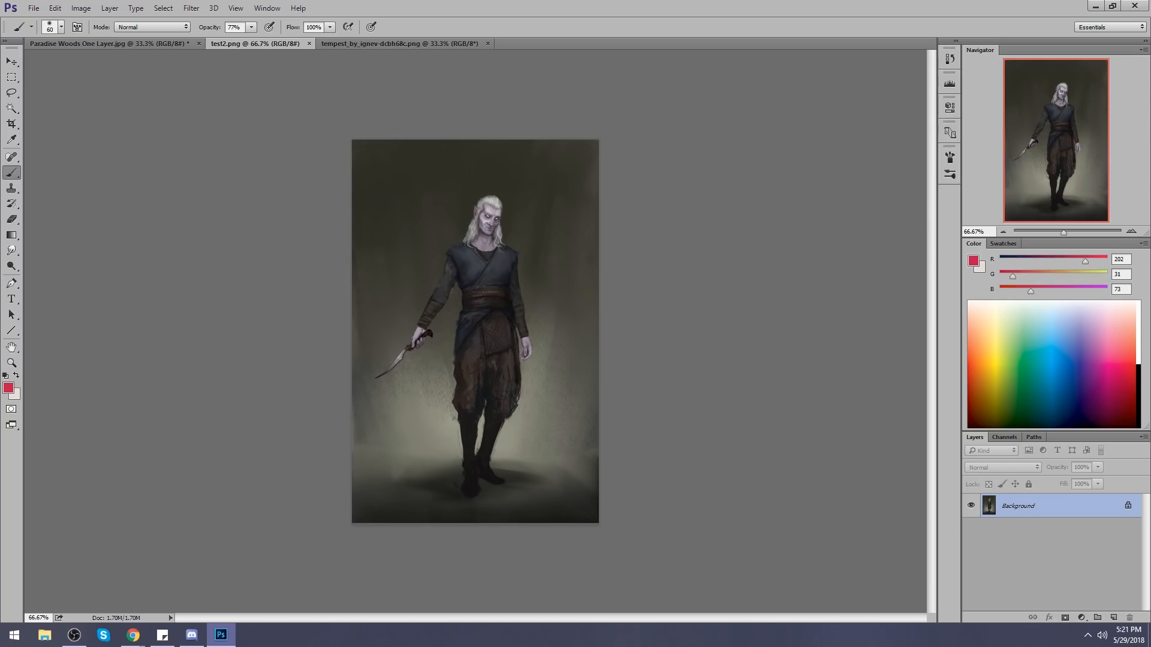
pyautogui.click(133, 635)
pyautogui.click(1125, 345)
pyautogui.hotkey('alt', 'Tab')
pyautogui.hotkey('alt', 'Tab')
pyautogui.click(1126, 377)
pyautogui.click(1130, 366)
pyautogui.hotkey('alt', 'Tab')
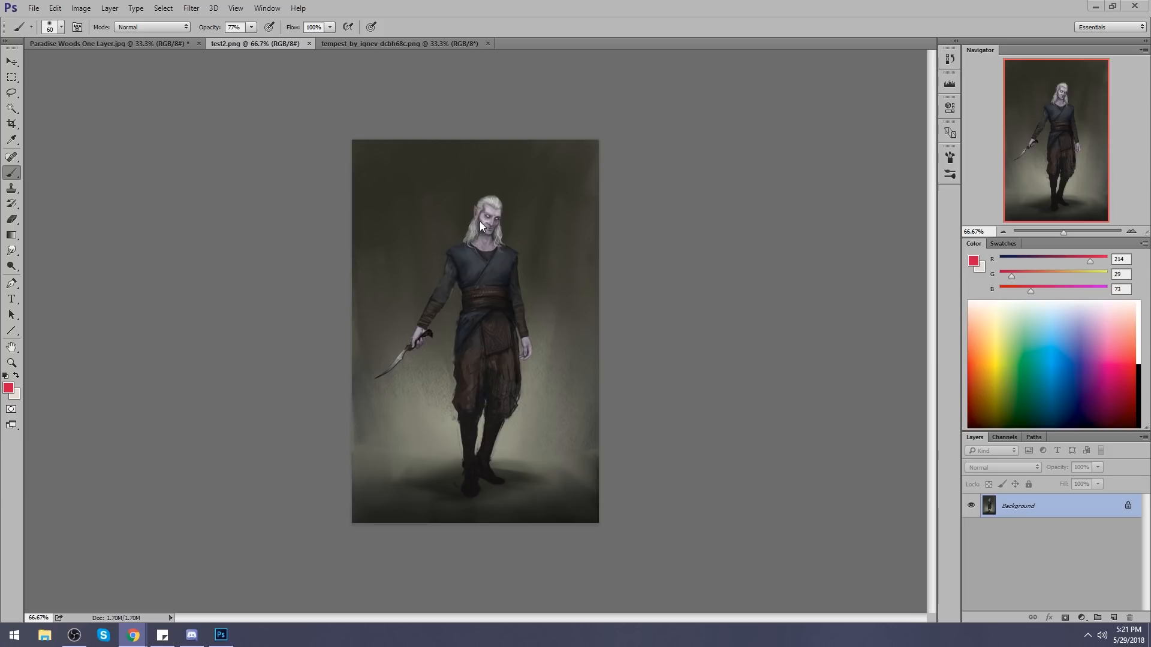
pyautogui.moveTo(1123, 361); pyautogui.dragTo(1125, 355)
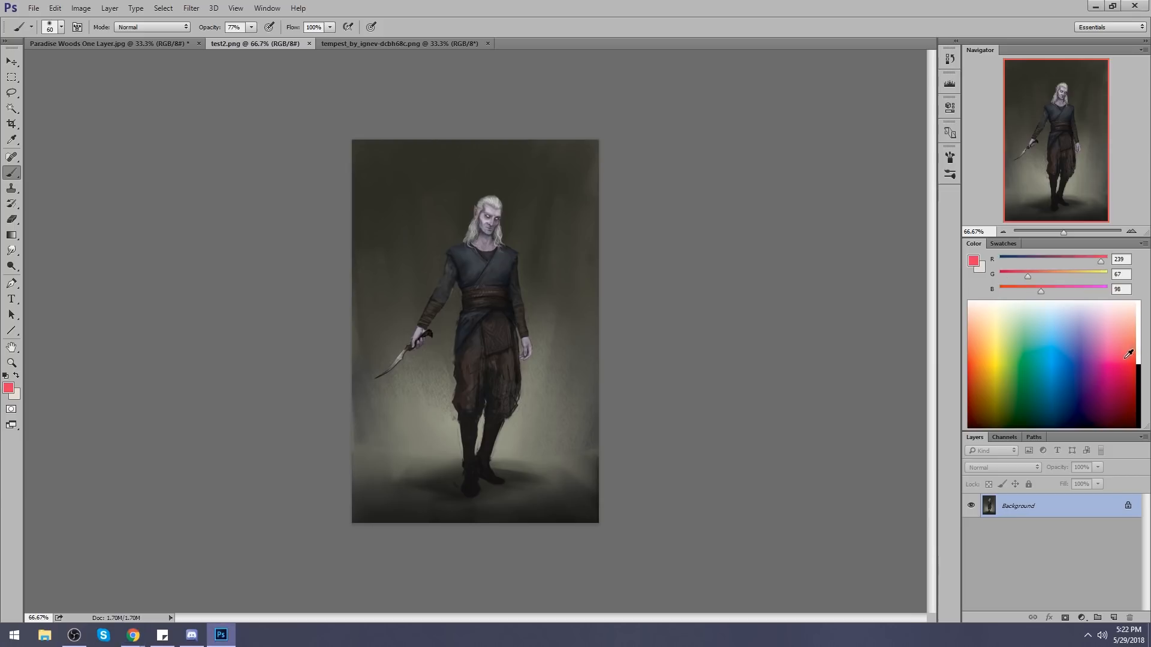
pyautogui.click(1127, 356)
pyautogui.click(1126, 356)
# Reduce the brush to 4 px, sample the grey background beside the legs and draw a vertical stroke beside the figure's upper body.
pyautogui.press('[')
pyautogui.press('[')
pyautogui.press('[')
pyautogui.press('[')
pyautogui.press('[')
pyautogui.press('[')
pyautogui.press('[')
pyautogui.press('[')
pyautogui.press('[')
pyautogui.press('[')
pyautogui.press('[')
pyautogui.keyDown('alt'); pyautogui.click(432, 413); pyautogui.keyUp('alt')
pyautogui.moveTo(413, 160); pyautogui.dragTo(414, 299)
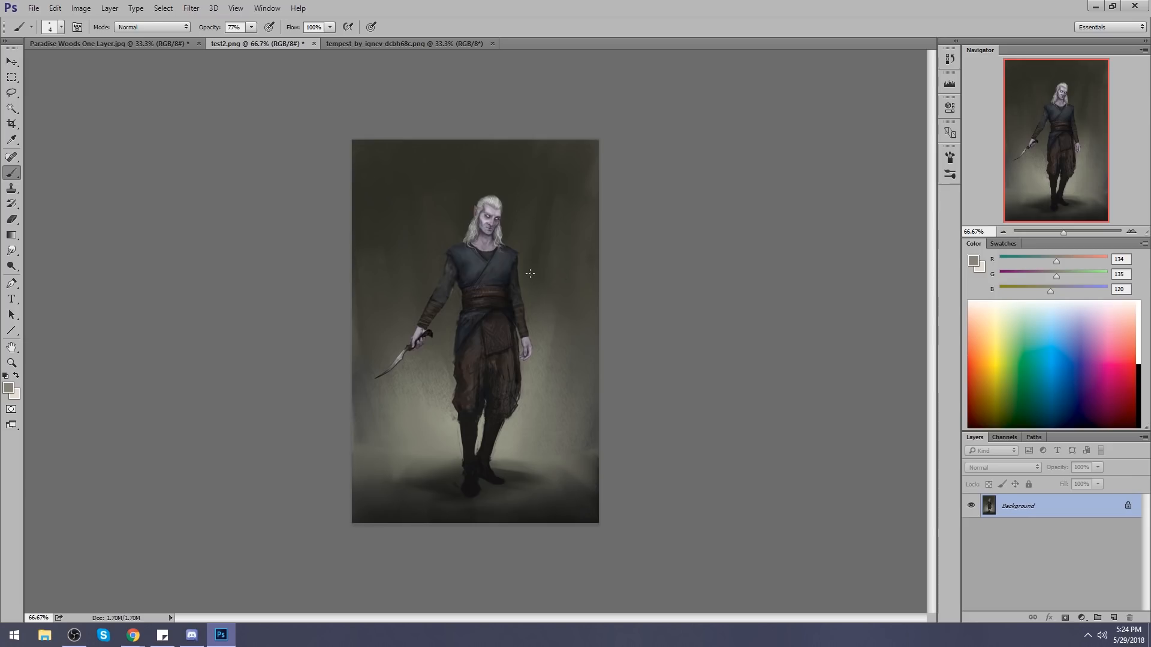
# Lasso the figure's lower body from the waist down, copy it to a new layer and move it slightly to the right.
pyautogui.press('l')
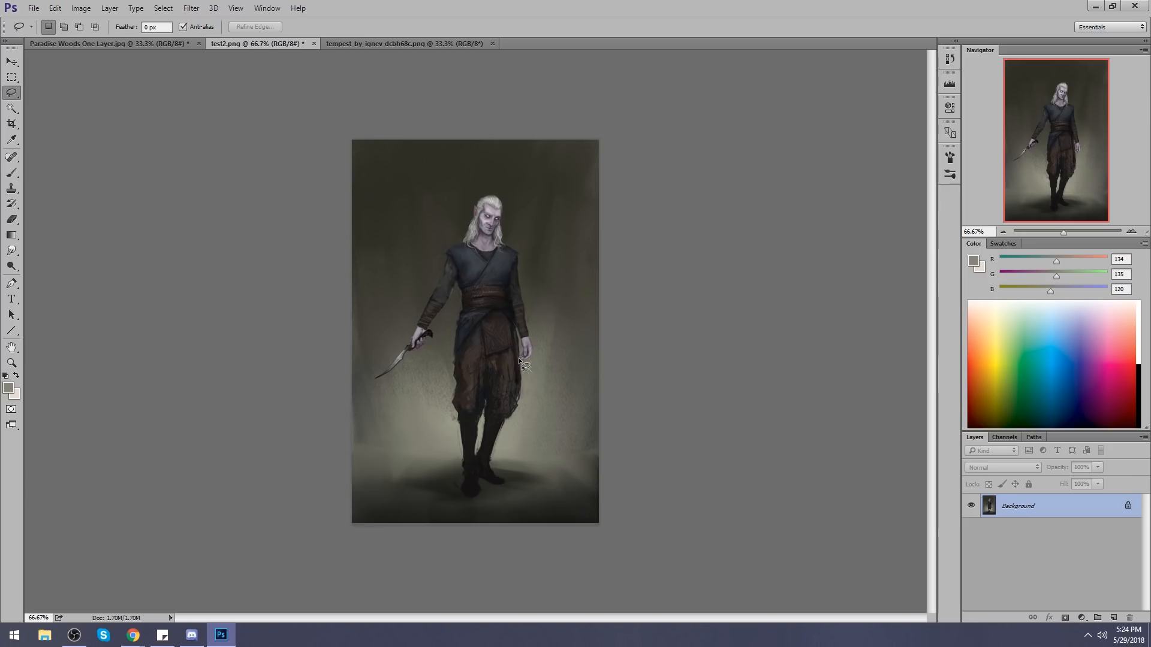
pyautogui.moveTo(515, 313)
pyautogui.mouseDown()
pyautogui.moveTo(495, 298)
pyautogui.moveTo(465, 299)
pyautogui.moveTo(444, 333)
pyautogui.moveTo(421, 438)
pyautogui.moveTo(392, 483)
pyautogui.moveTo(526, 519)
pyautogui.moveTo(581, 447)
pyautogui.mouseUp()
pyautogui.hotkey('ctrl', 'j')
pyautogui.press('v')
pyautogui.moveTo(497, 347); pyautogui.dragTo(498, 345)
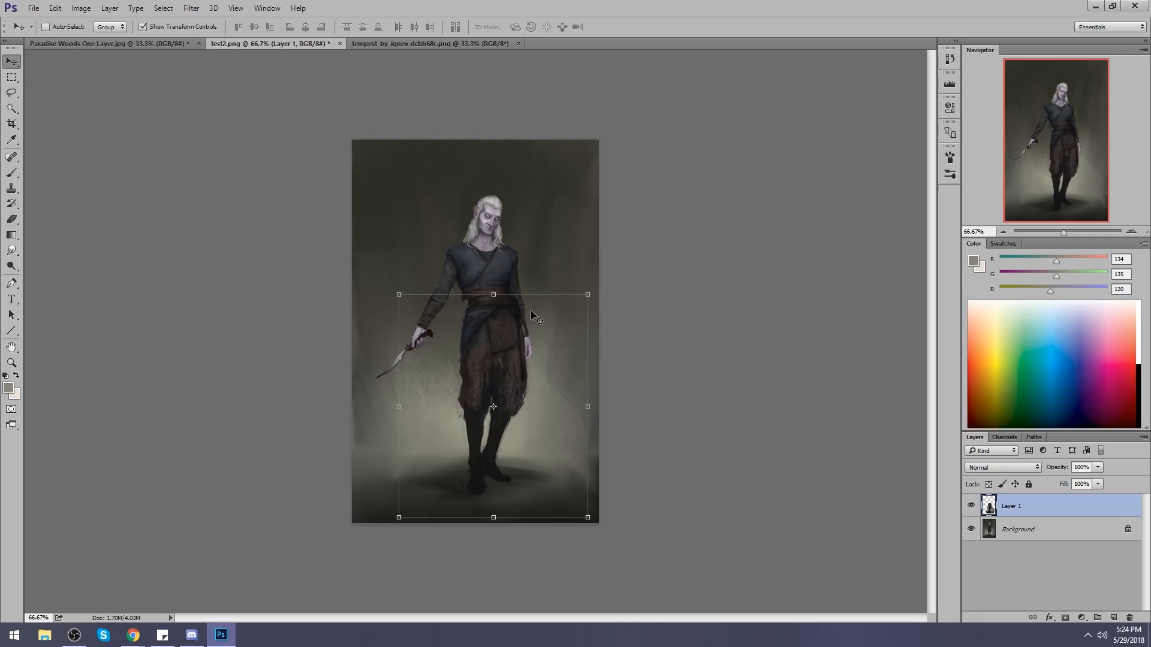
# Choose a different brush preset for painting on the lower-body layer.
pyautogui.press('m')
pyautogui.press('e')
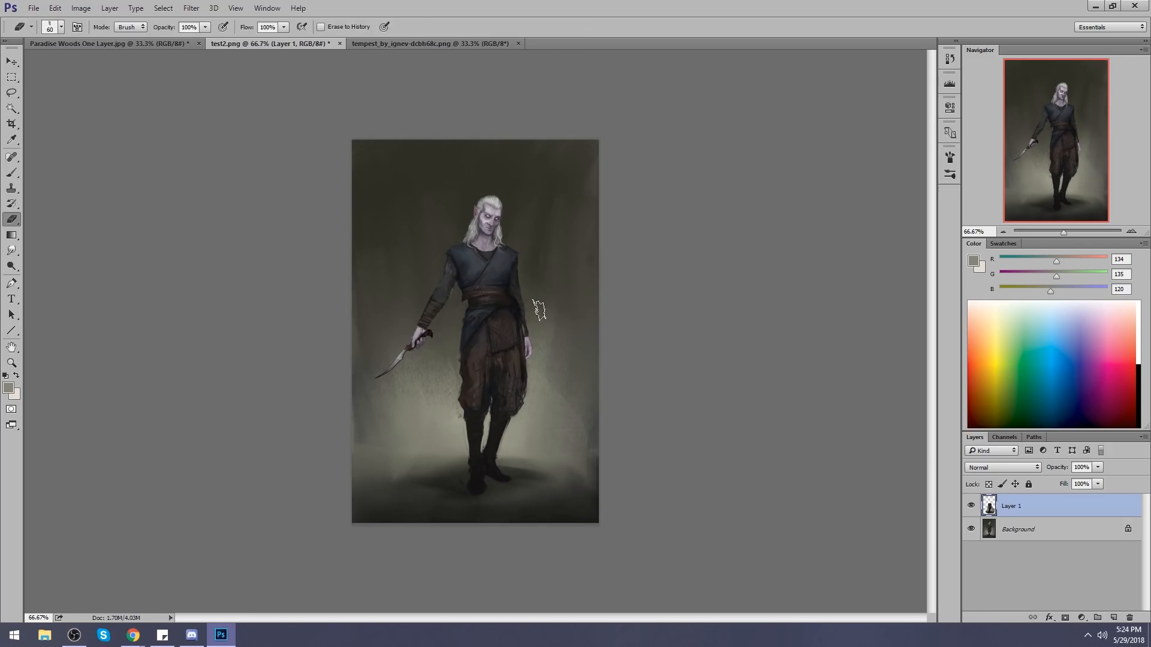
pyautogui.press('b')
pyautogui.rightClick(616, 450)
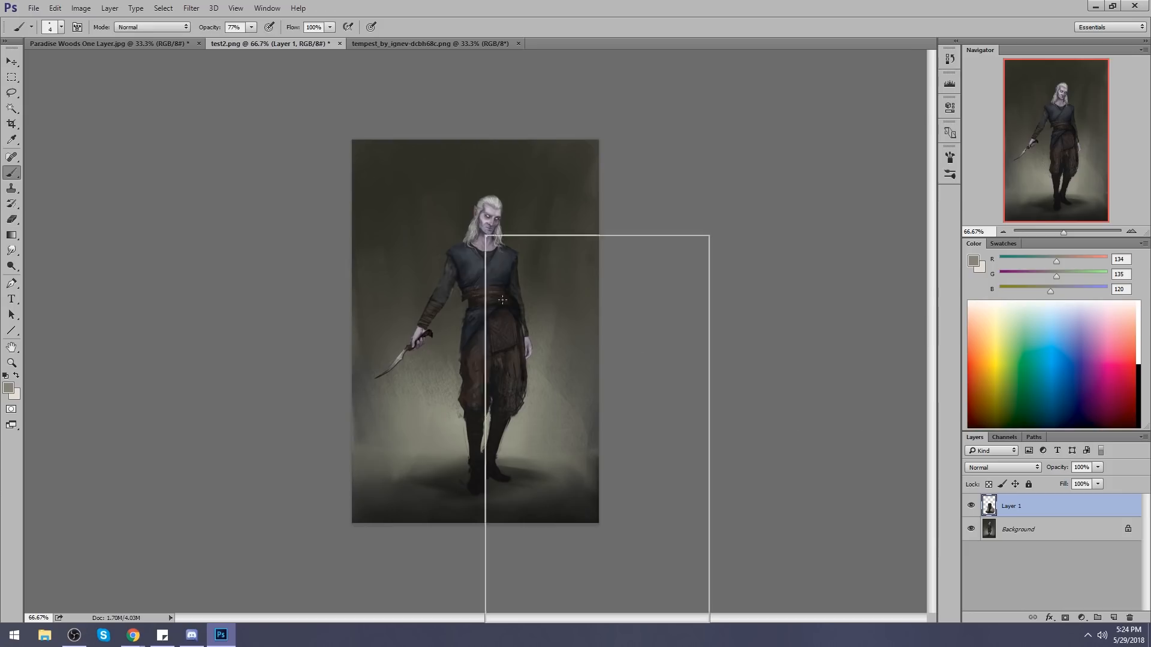
pyautogui.click(559, 497)
pyautogui.click(804, 411)
# Set the brush to 25 px and 100% opacity and sample the dark background colour beside the figure's waist.
pyautogui.keyDown('alt'); pyautogui.click(453, 303); pyautogui.keyUp('alt')
pyautogui.press('[')
pyautogui.press('[')
pyautogui.press('[')
pyautogui.press('[')
pyautogui.press('[')
pyautogui.press('[')
pyautogui.press('[')
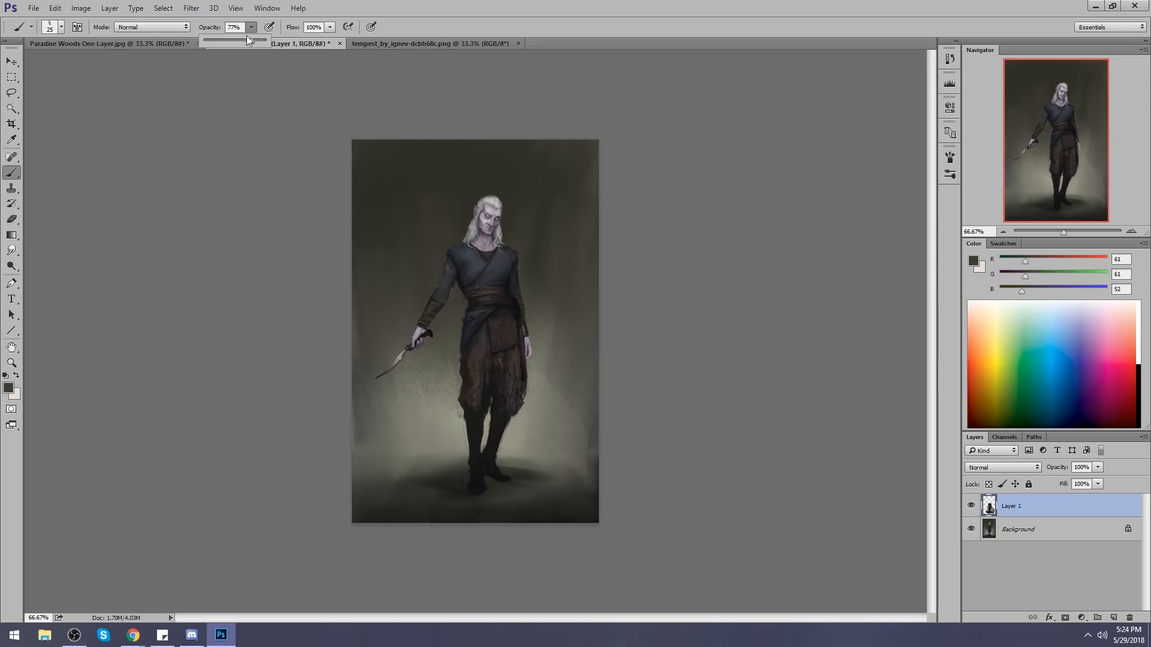
pyautogui.press('0')
pyautogui.keyDown('alt'); pyautogui.click(460, 304); pyautogui.keyUp('alt')
# Nudge the lower-body layer slightly left and down to align it with the torso at the waist.
pyautogui.press('v')
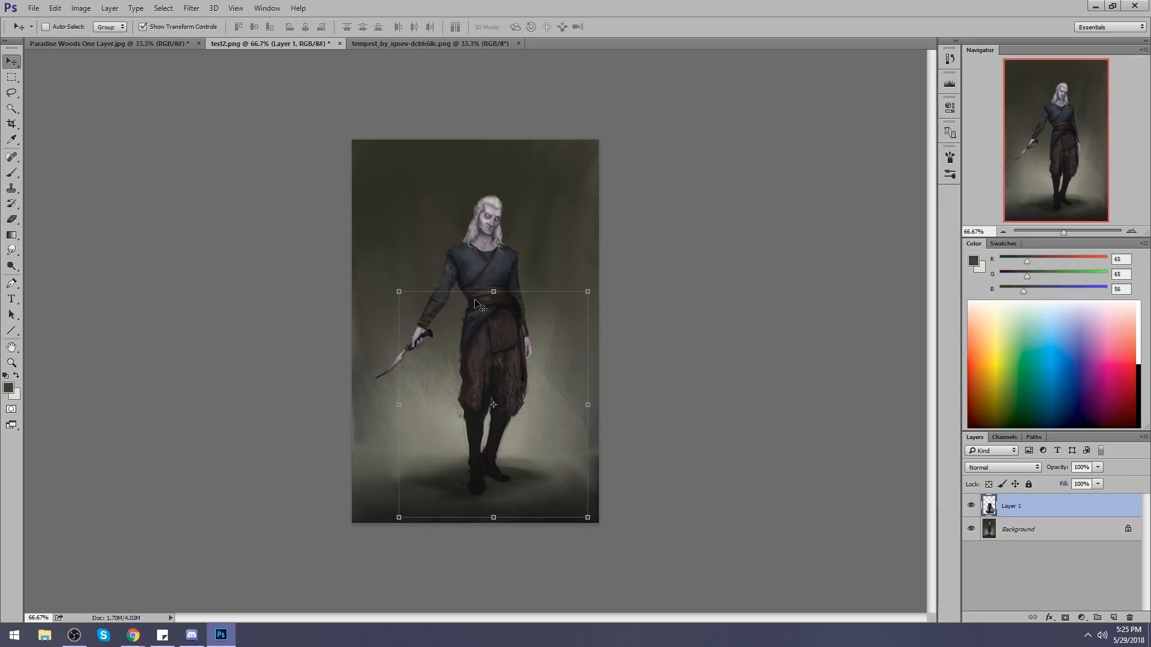
pyautogui.press('Left')
pyautogui.press('Left')
pyautogui.press('Left')
pyautogui.press('Left')
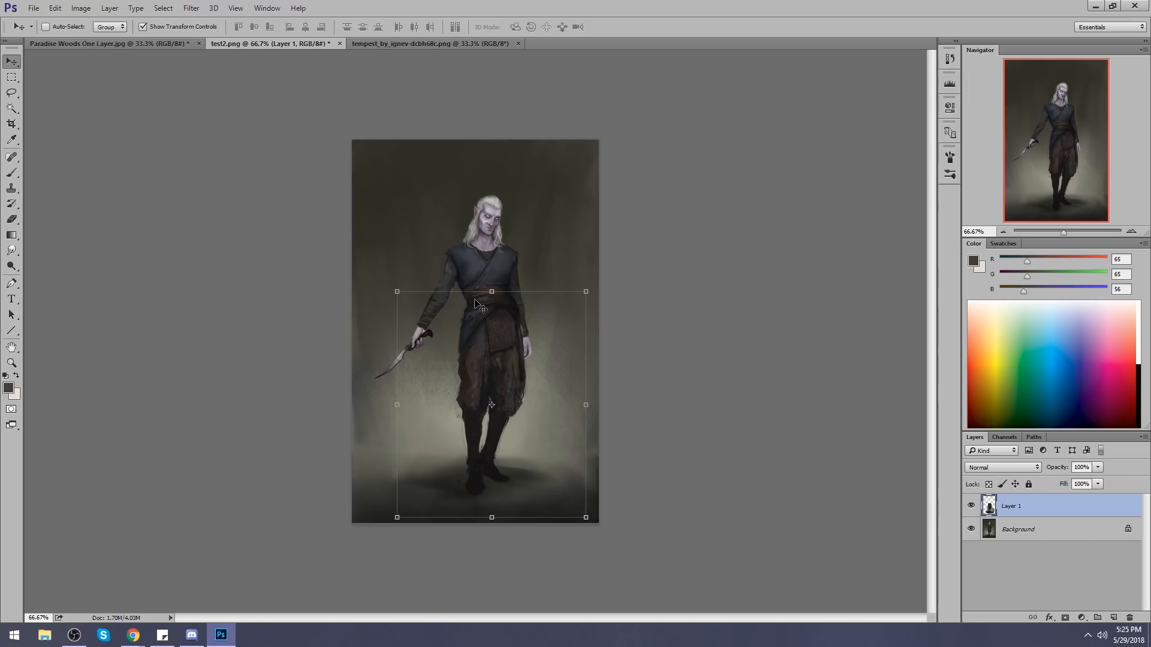
pyautogui.press('Right')
pyautogui.press('Right')
pyautogui.press('Right')
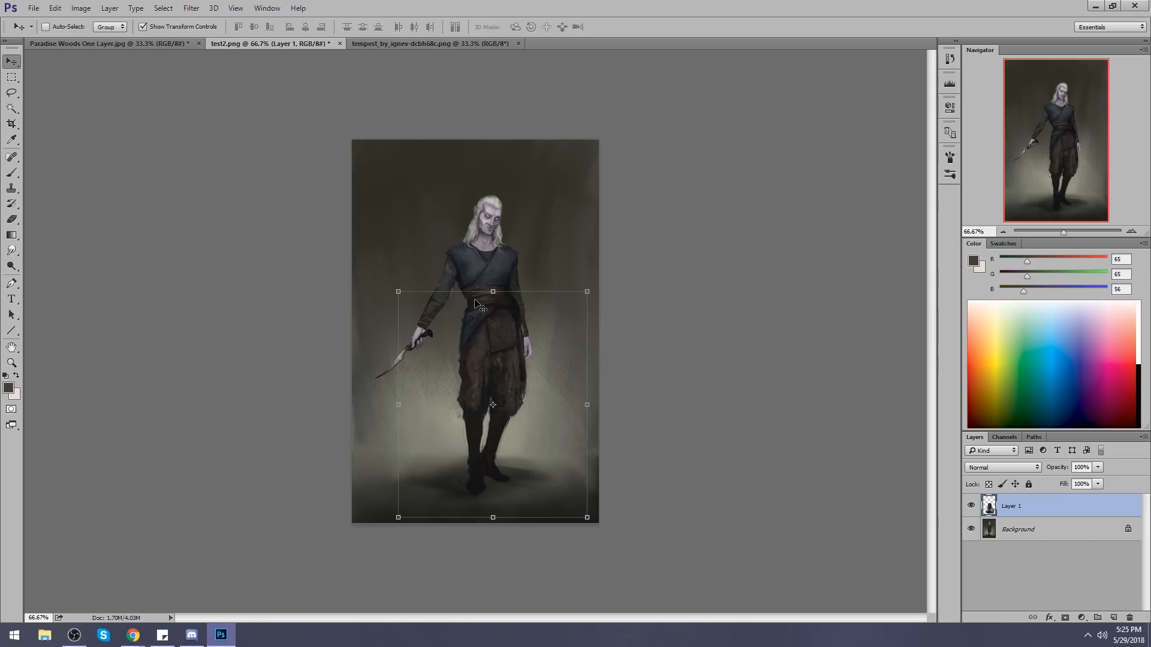
pyautogui.press('b')
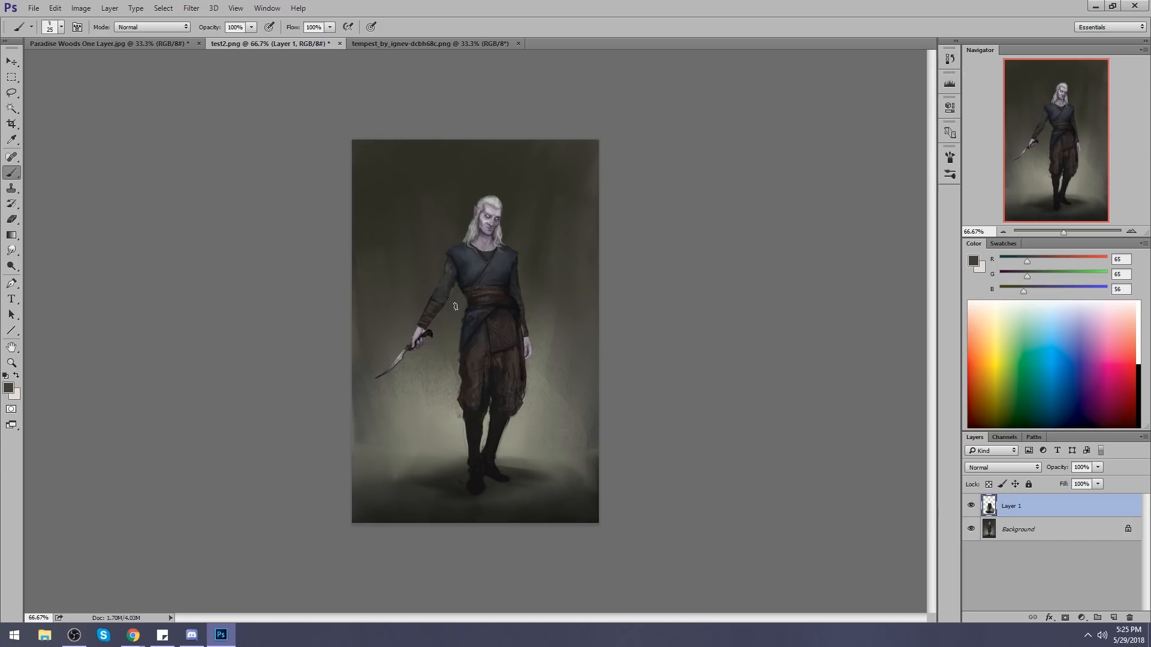
pyautogui.press('v')
pyautogui.press('Down')
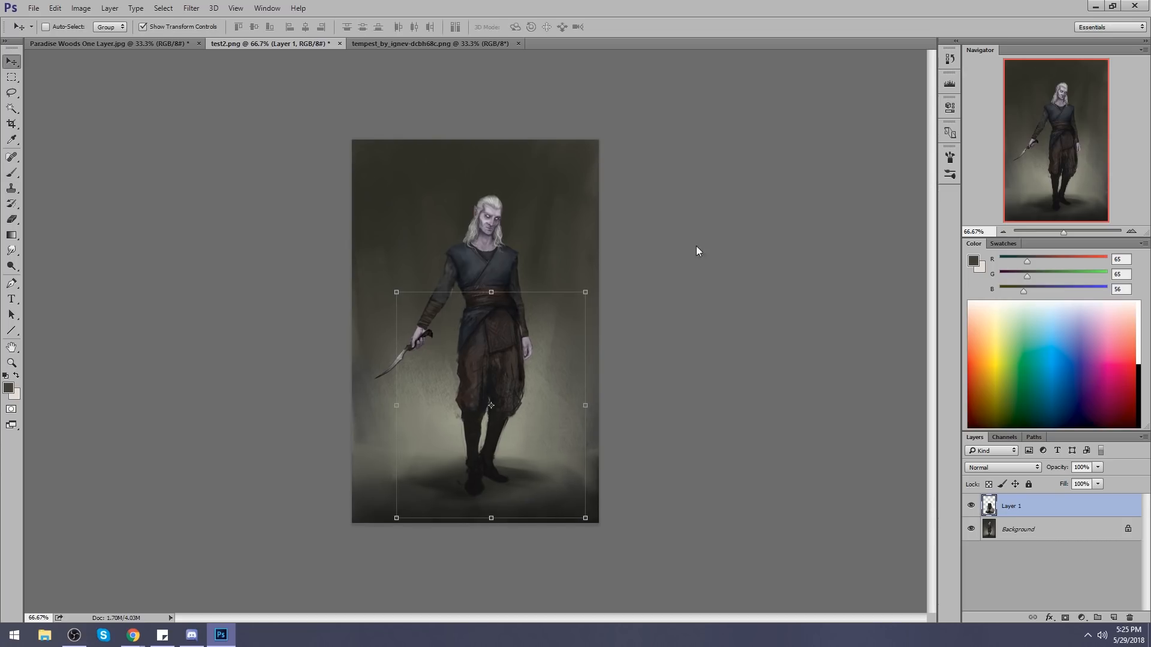
# Hide and show the lower-body layer to compare the figure before and after the shift.
pyautogui.press('b')
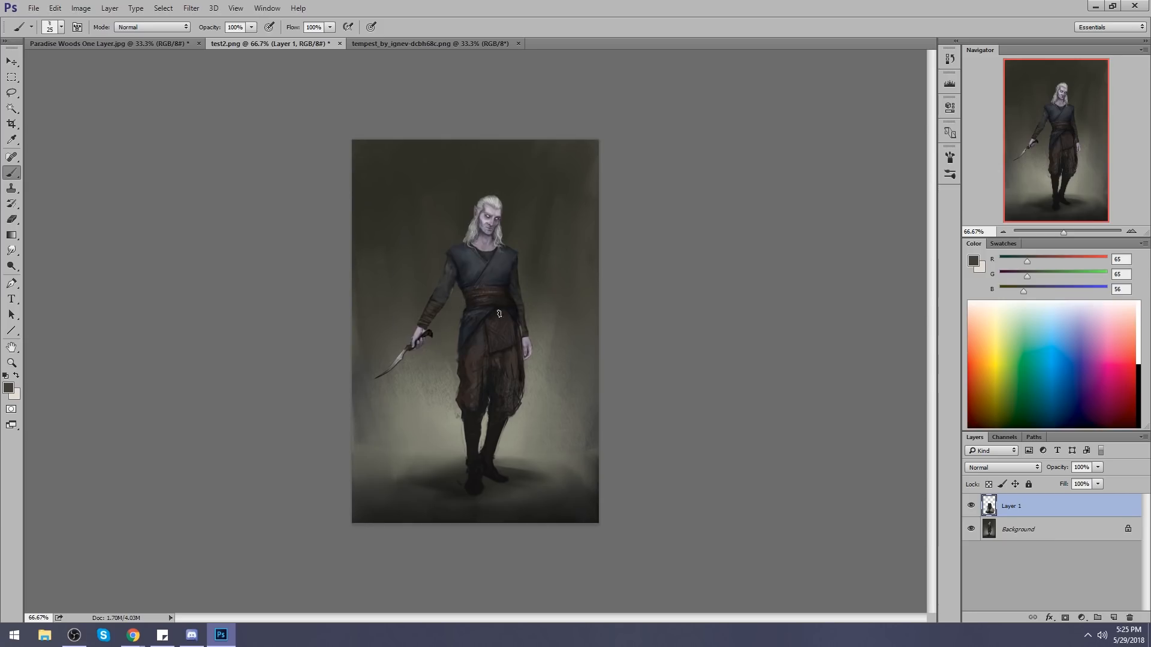
pyautogui.click(970, 507)
pyautogui.click(968, 509)
# Erase the lower-body layer's overlapping edges beside the waist and hanging arm with a smaller eraser.
pyautogui.press('e')
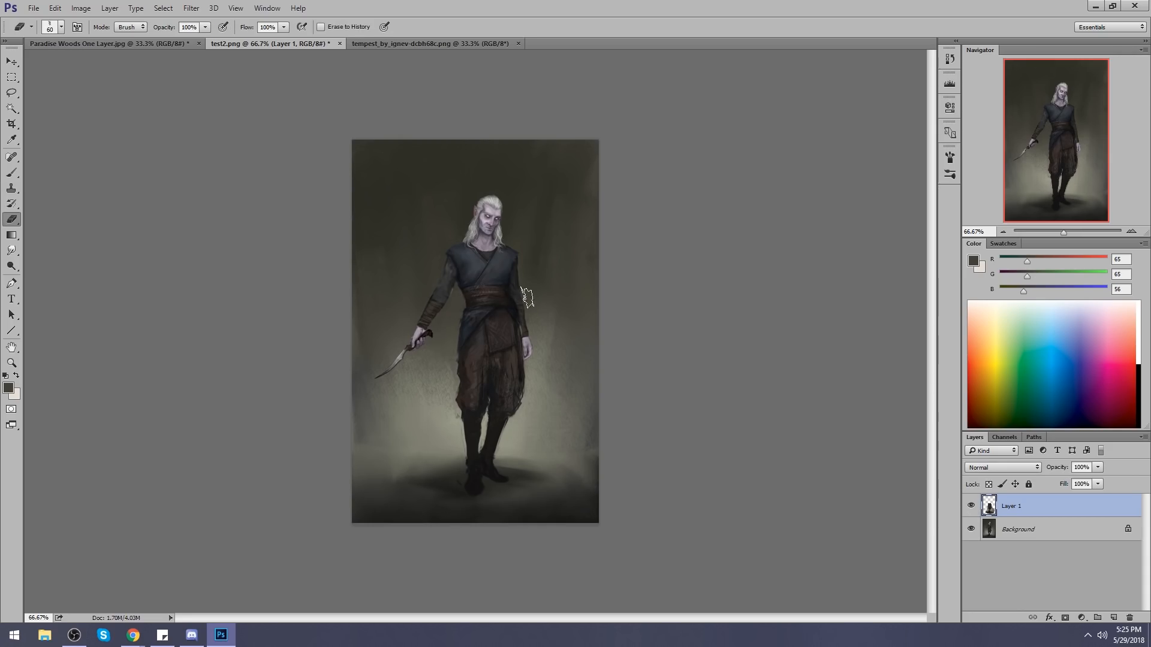
pyautogui.press('[')
pyautogui.press('[')
# Outline the character's empty-handed arm with the Lasso and merge the lower-body layer down into the background.
pyautogui.press('l')
pyautogui.moveTo(520, 256)
pyautogui.mouseDown()
pyautogui.moveTo(510, 289)
pyautogui.moveTo(532, 382)
pyautogui.moveTo(543, 302)
pyautogui.mouseUp()
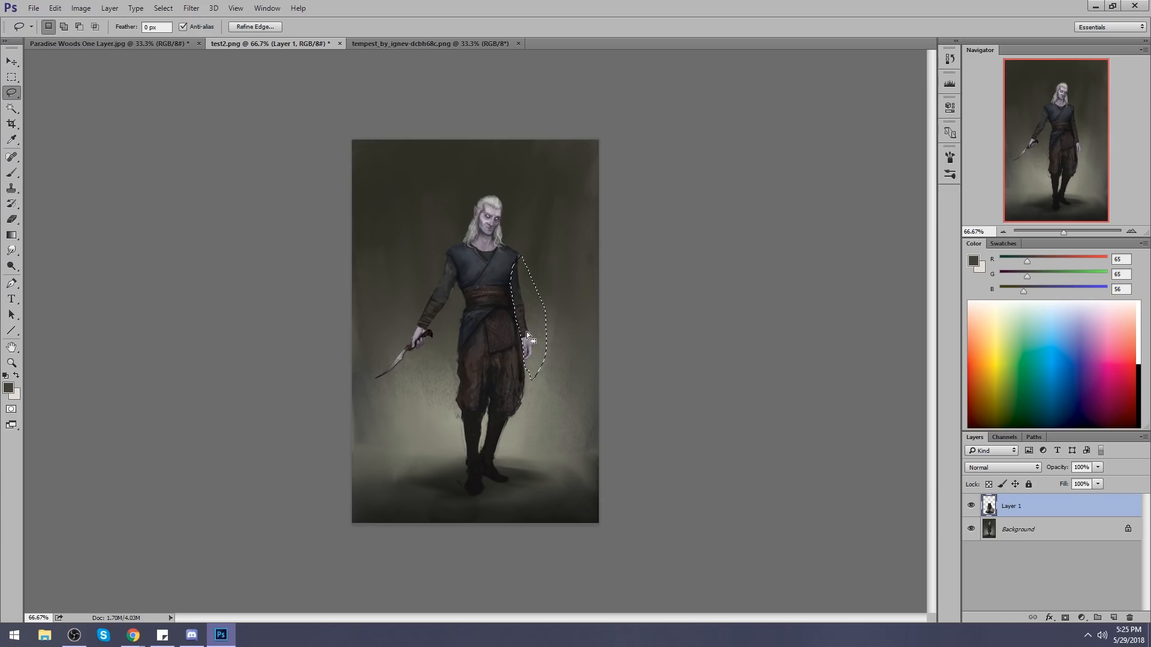
pyautogui.rightClick(1005, 504)
pyautogui.click(951, 434)
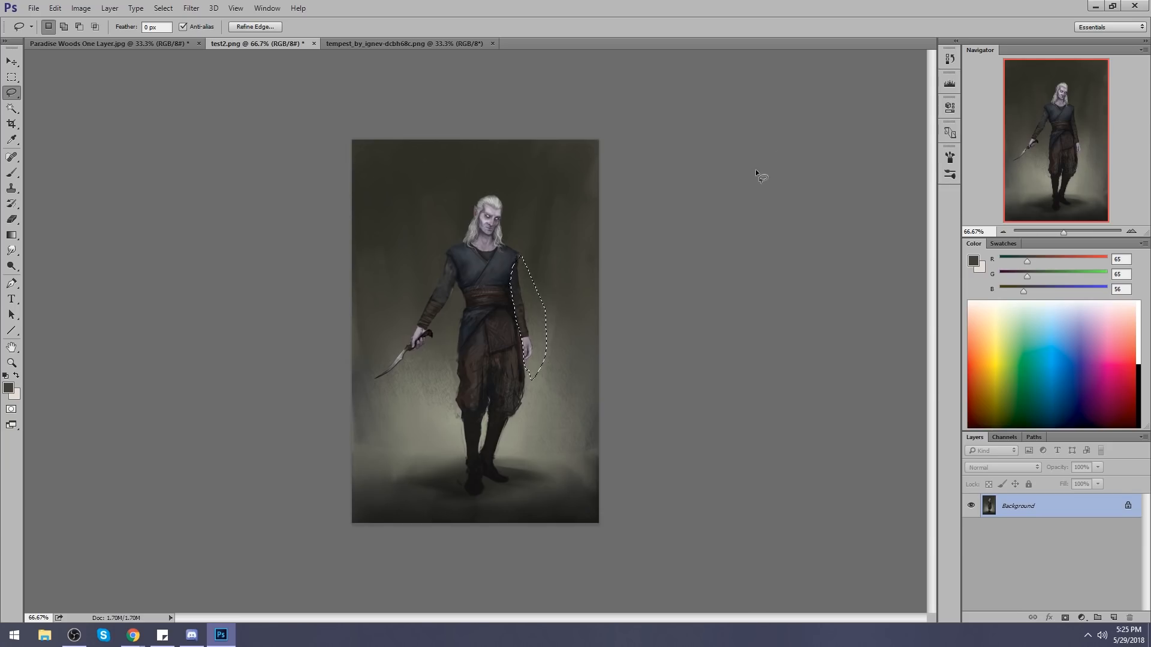
# Copy the selected arm onto a new layer and nudge it slightly left toward the body.
pyautogui.hotkey('ctrl', 'j')
pyautogui.press('v')
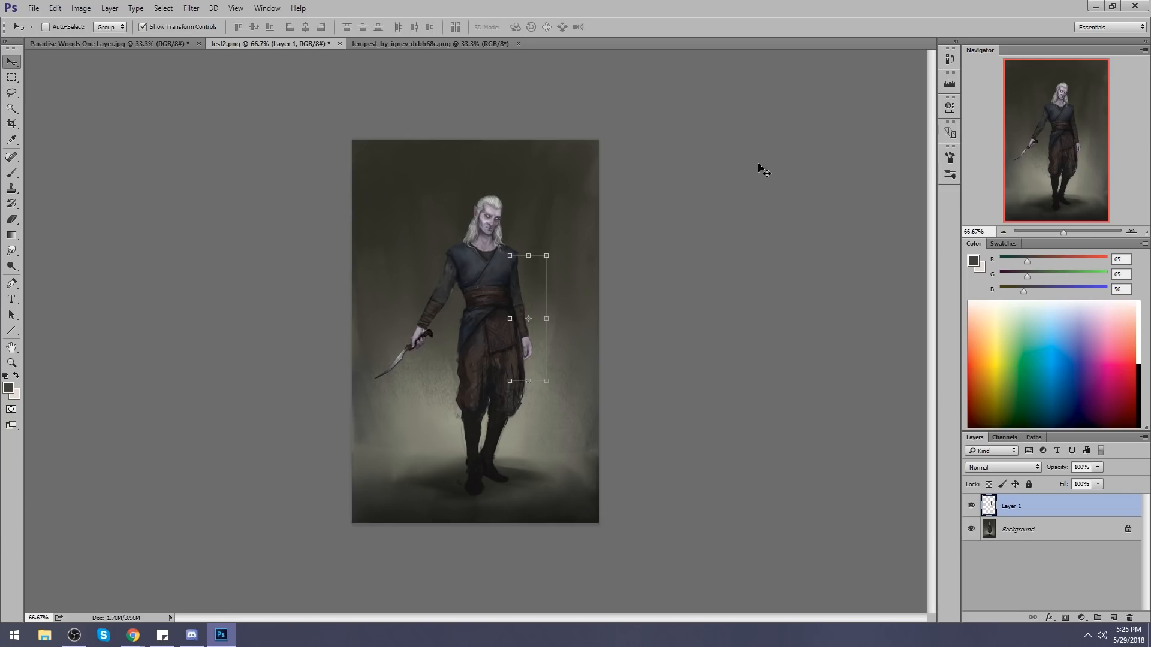
pyautogui.press('Left')
# Clean the arm layer's edges with a 10 px eraser, compare it on and off, and merge it down.
pyautogui.press('e')
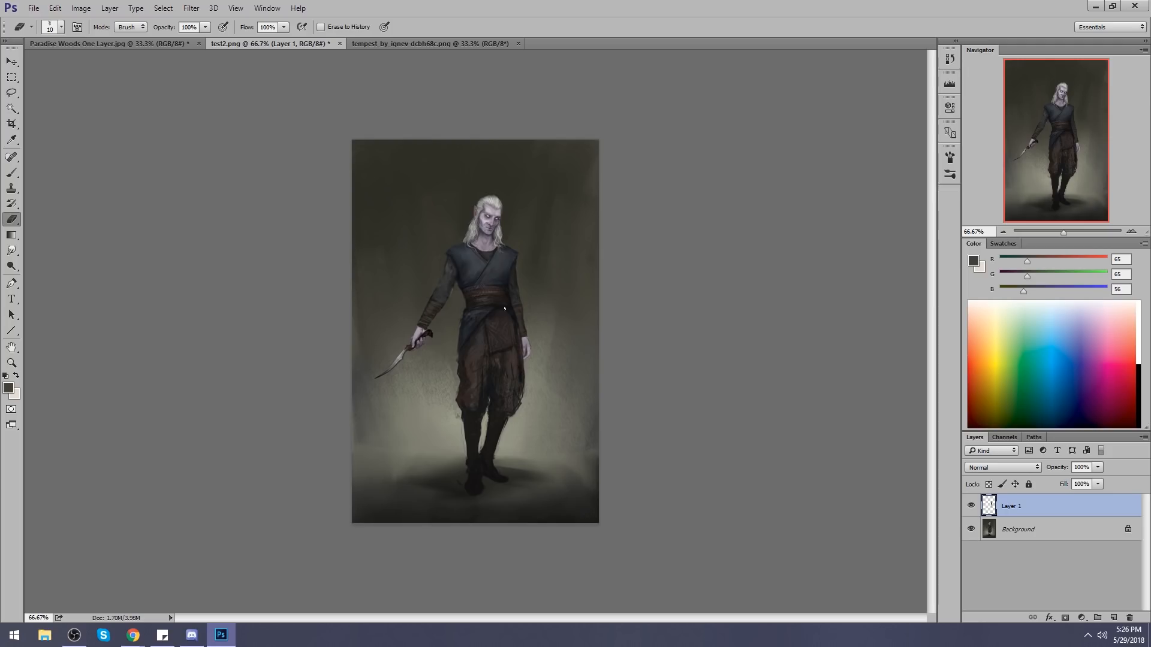
pyautogui.click(971, 506)
pyautogui.click(971, 505)
pyautogui.rightClick(1032, 507)
pyautogui.click(987, 435)
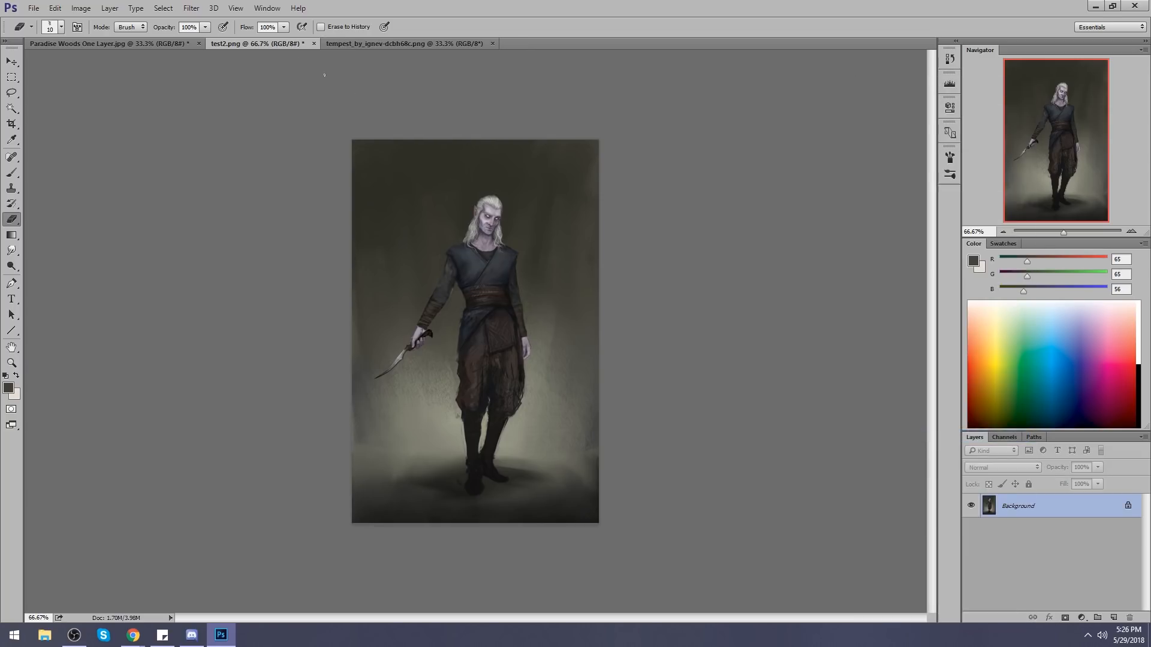
# Warp the side of the torso near the hanging arm with Liquify, shrinking the brush to 100, 70 and smaller.
pyautogui.click(191, 8)
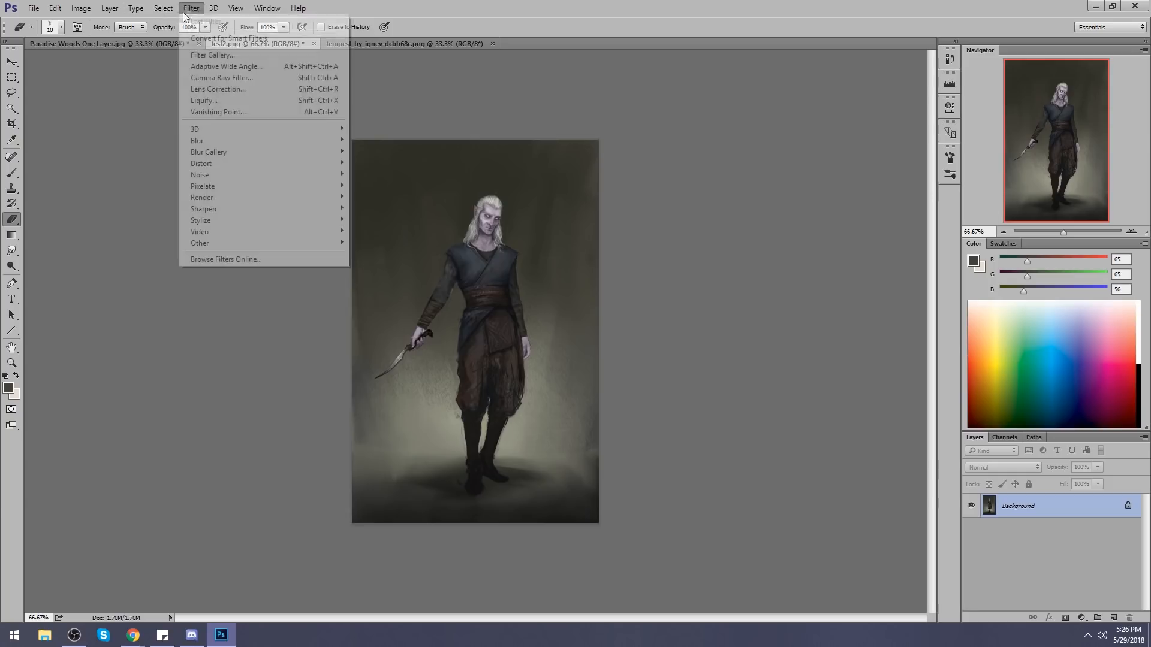
pyautogui.click(223, 98)
pyautogui.press('[')
pyautogui.press('[')
pyautogui.press('[')
pyautogui.press('[')
pyautogui.press('[')
pyautogui.press('[')
pyautogui.press('[')
pyautogui.press('[')
pyautogui.moveTo(513, 223); pyautogui.dragTo(517, 224)
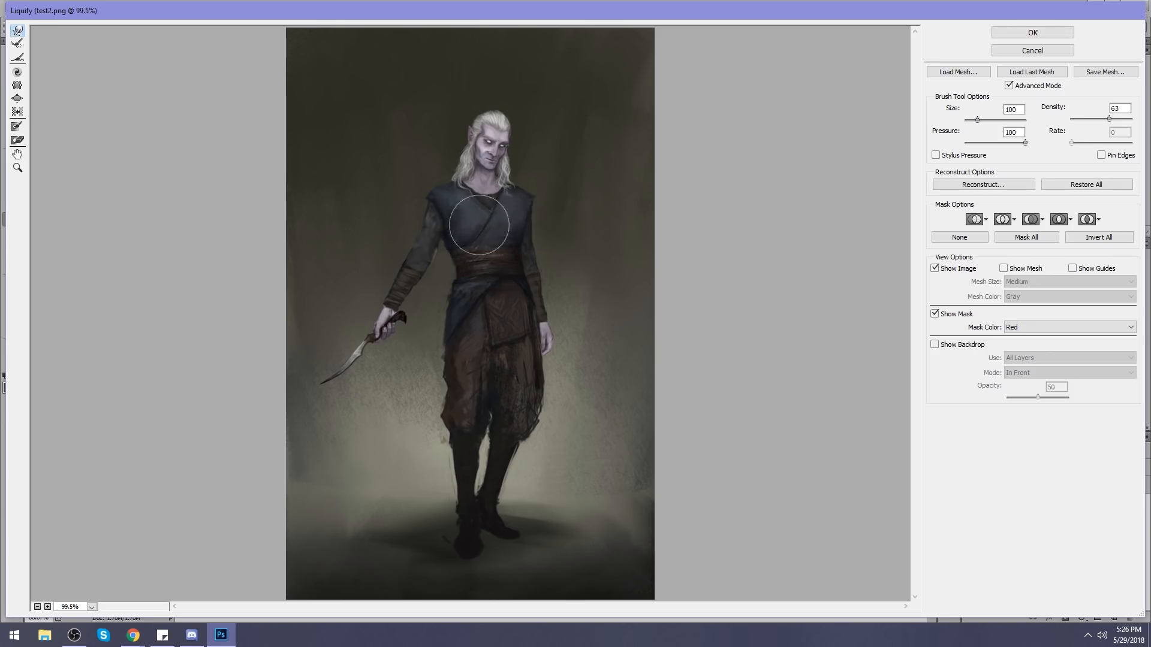
pyautogui.press('[')
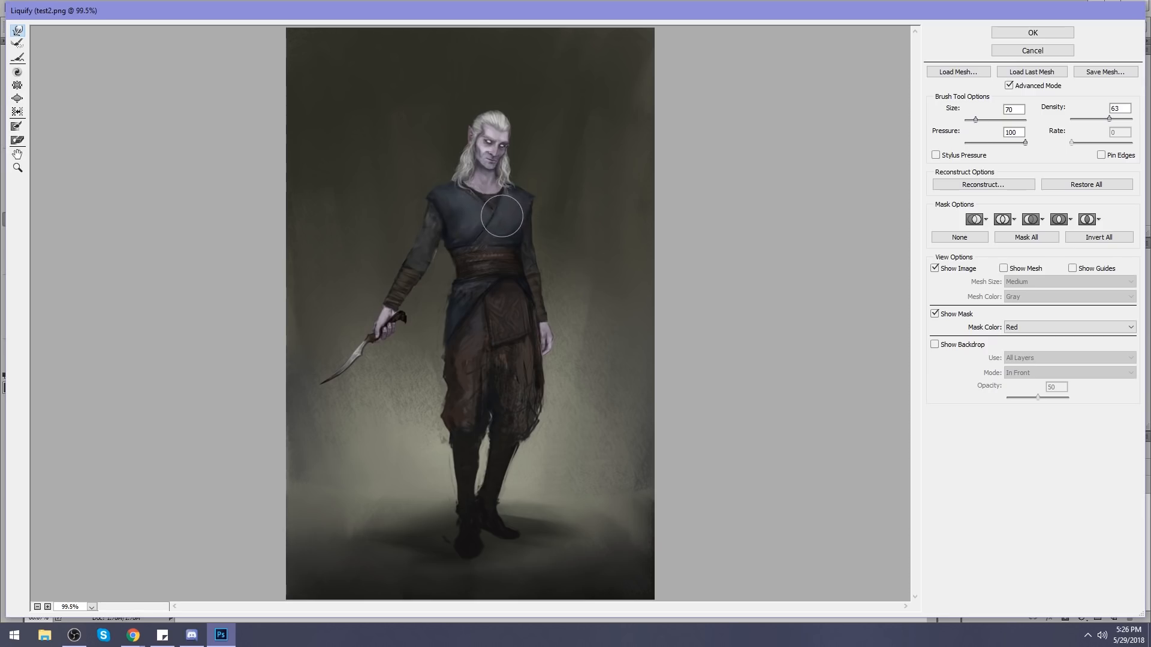
pyautogui.press('[')
pyautogui.click(1028, 32)
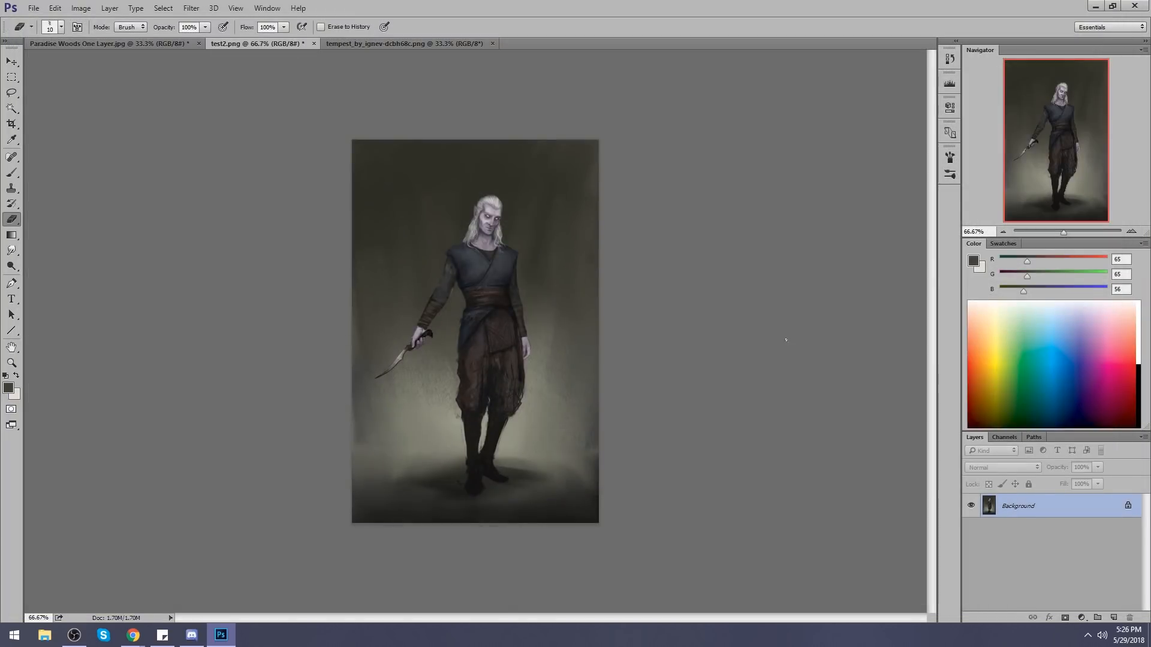
# Copy the whole corrected image, restore the original test2.png history state, and paste the correction in place as a new layer.
pyautogui.hotkey('ctrl', 'a')
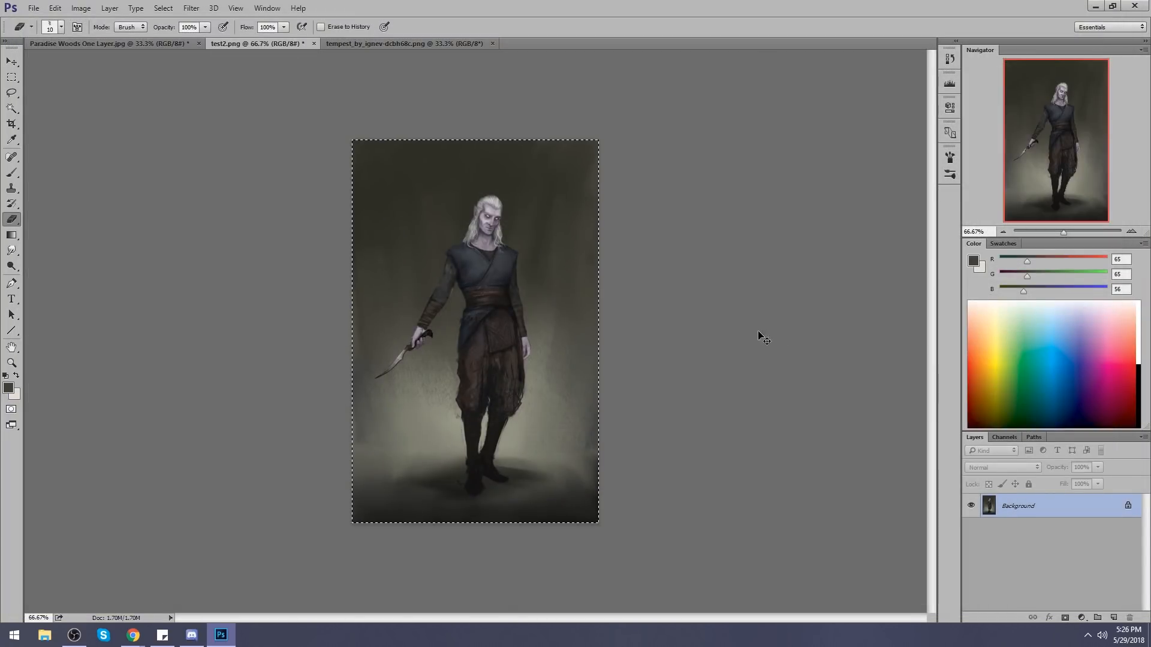
pyautogui.click(950, 59)
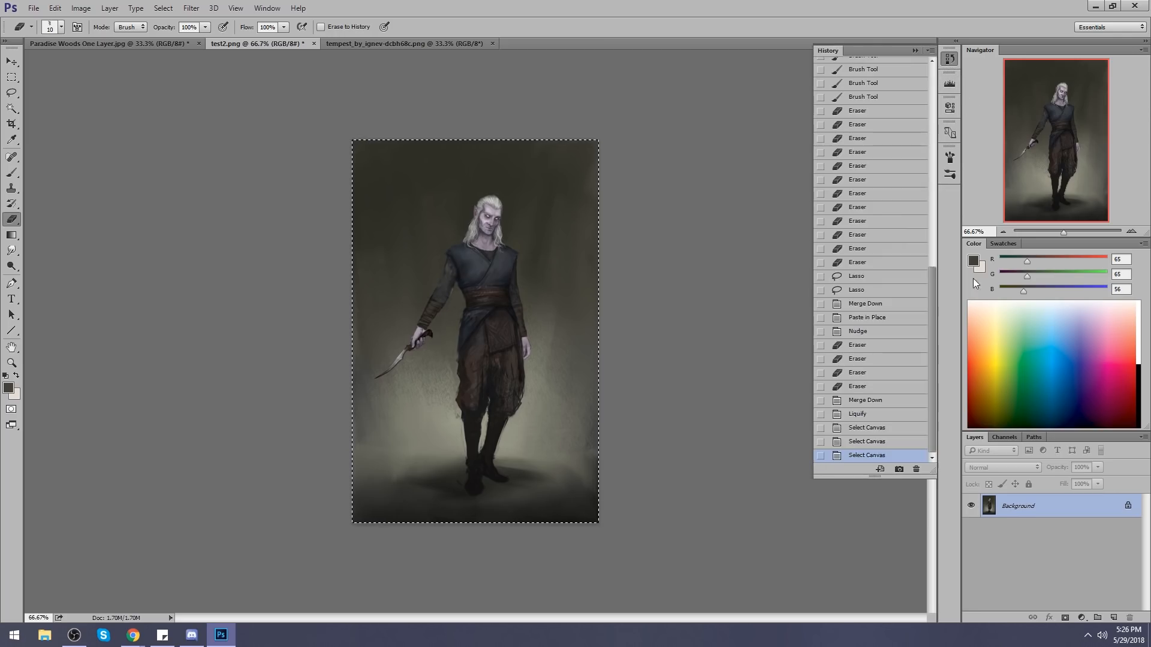
pyautogui.moveTo(933, 408)
pyautogui.mouseDown()
pyautogui.moveTo(918, 309)
pyautogui.moveTo(951, 186)
pyautogui.mouseUp()
pyautogui.click(887, 70)
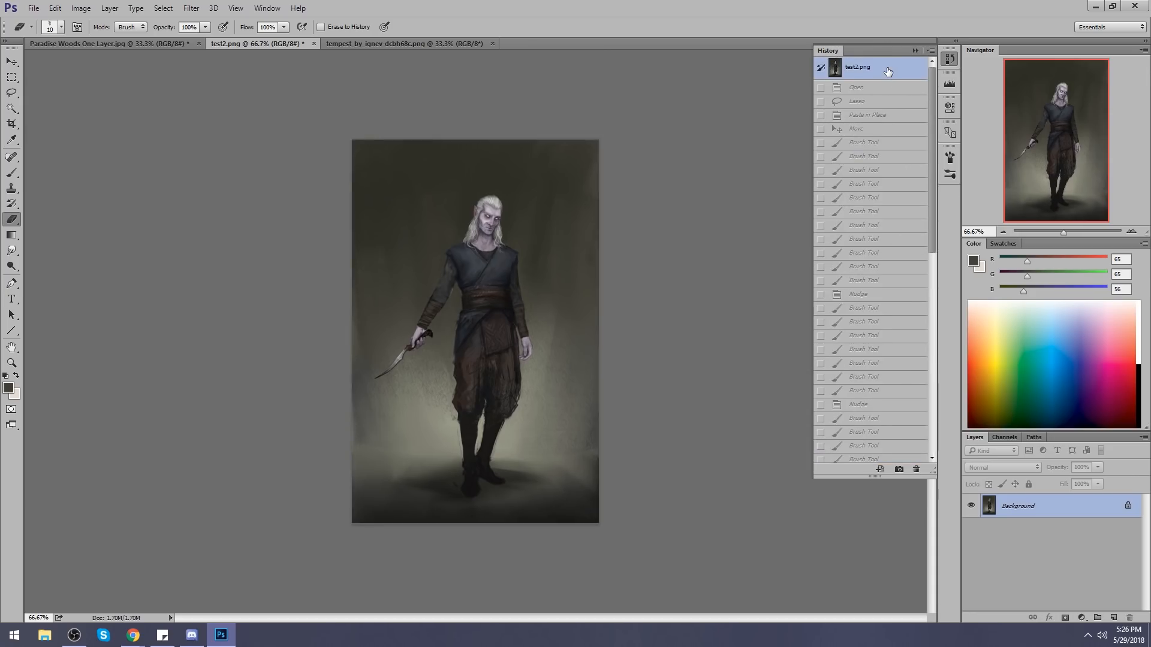
pyautogui.hotkey('ctrl', 'shift', 'v')
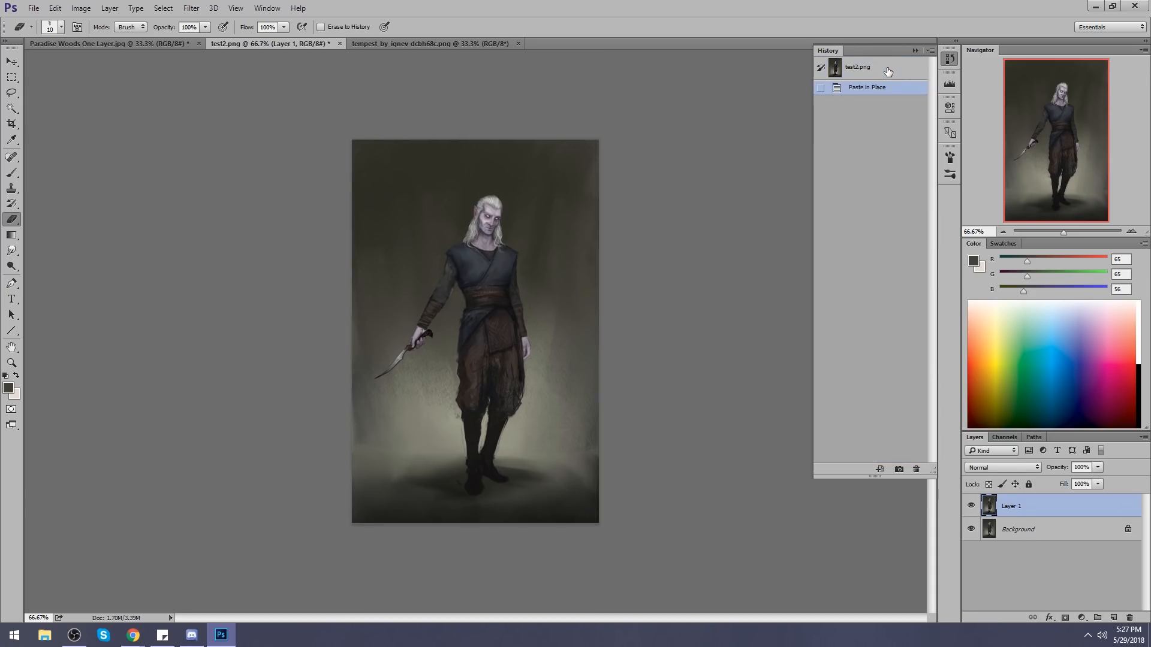
# Hide and show the pasted layer to compare the corrected figure with the original.
pyautogui.click(914, 52)
pyautogui.click(971, 507)
pyautogui.click(971, 506)
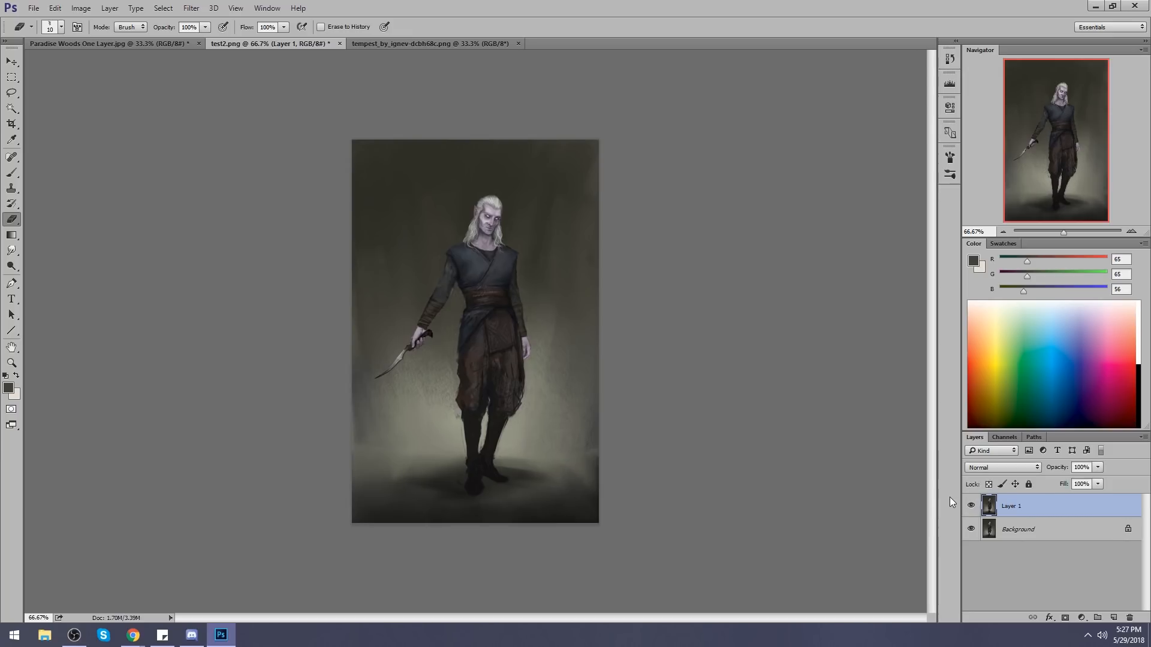
# Copy the character's head onto a new layer and rotate it clockwise by about 4 degrees.
pyautogui.press('l')
pyautogui.moveTo(520, 191)
pyautogui.mouseDown()
pyautogui.moveTo(471, 200)
pyautogui.moveTo(464, 237)
pyautogui.moveTo(497, 240)
pyautogui.moveTo(519, 192)
pyautogui.mouseUp()
pyautogui.hotkey('ctrl', 'j')
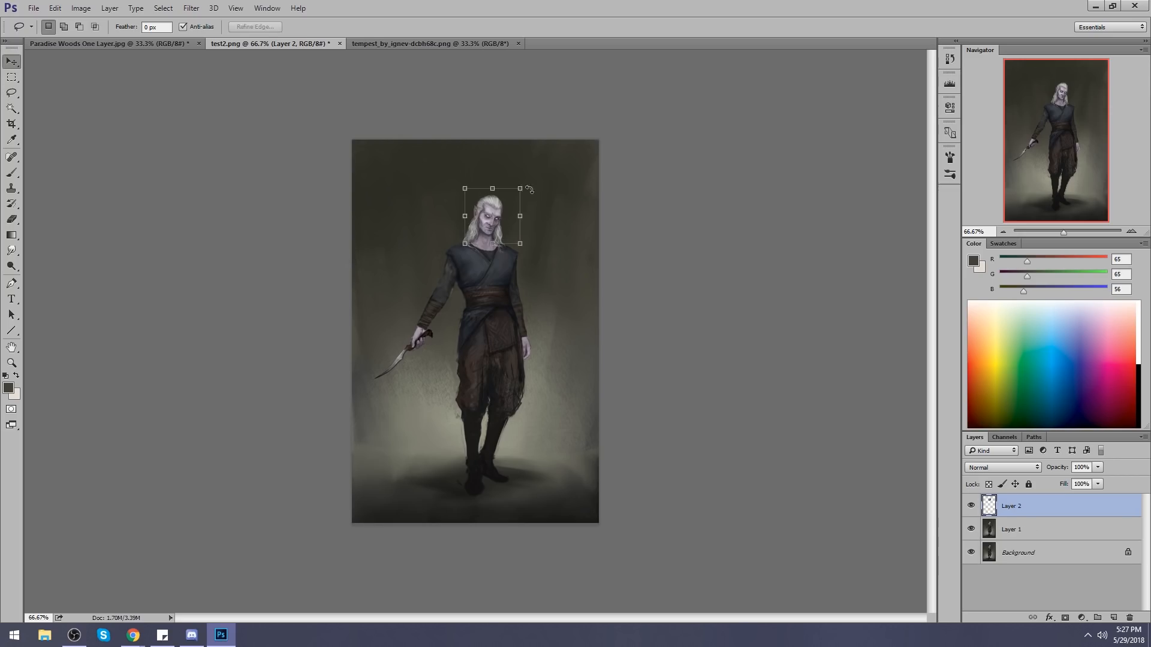
pyautogui.press('v')
pyautogui.click(531, 181)
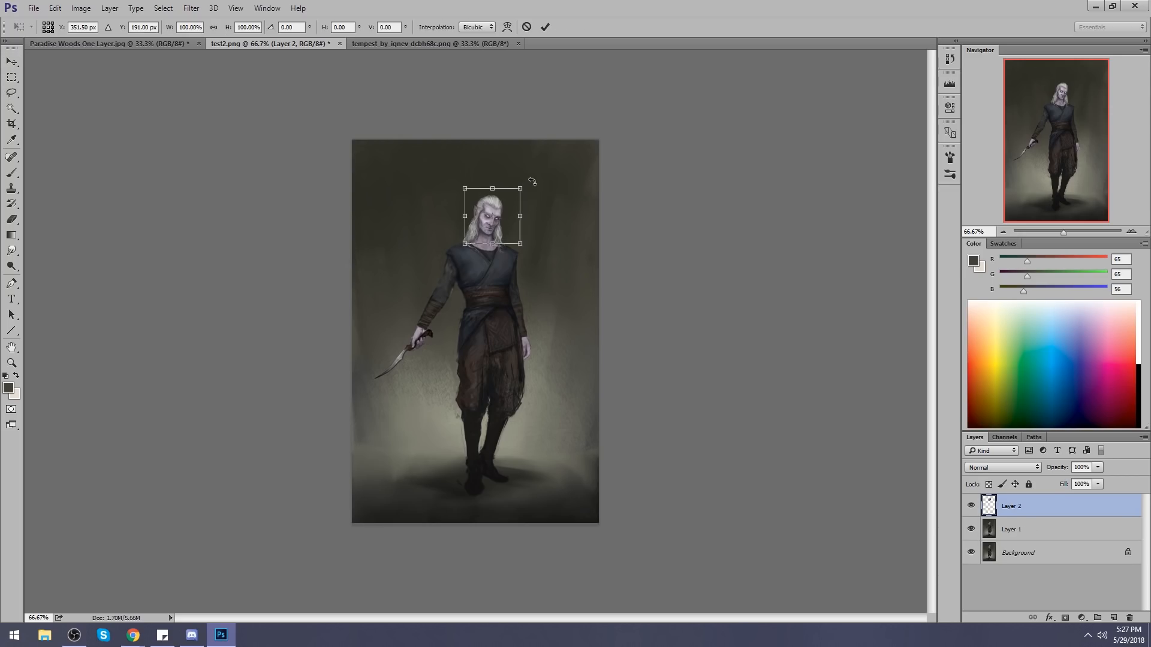
pyautogui.moveTo(532, 182); pyautogui.dragTo(535, 183)
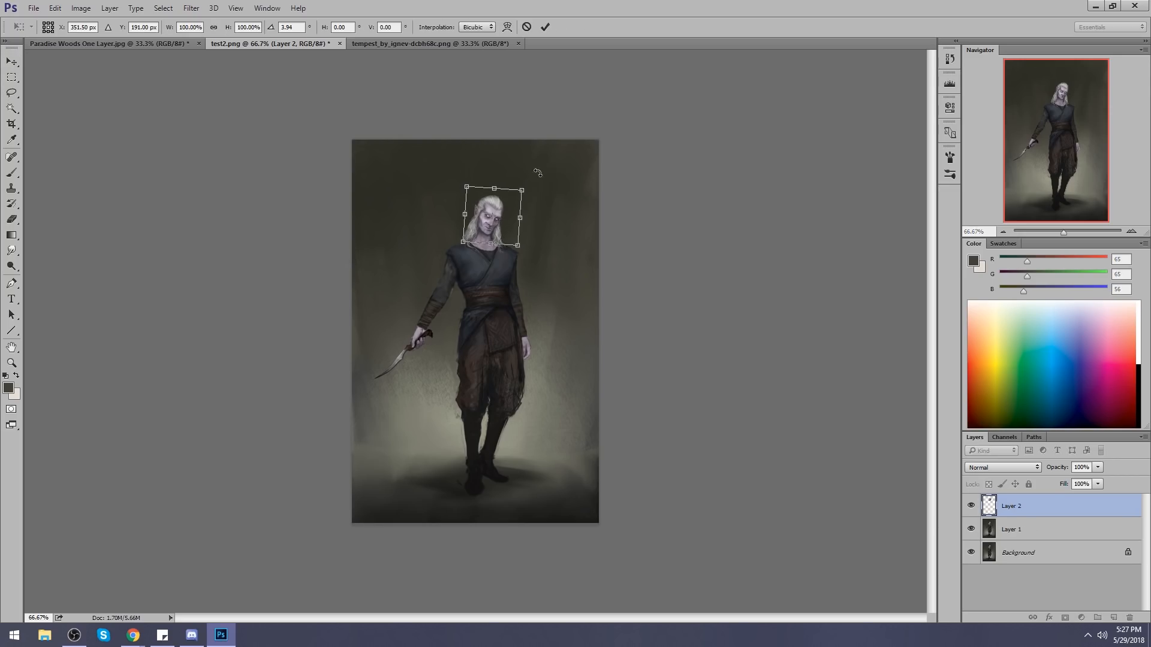
pyautogui.press('Return')
# Copy the face and upper head onto another layer and rotate it slightly to refine the head tilt.
pyautogui.press('l')
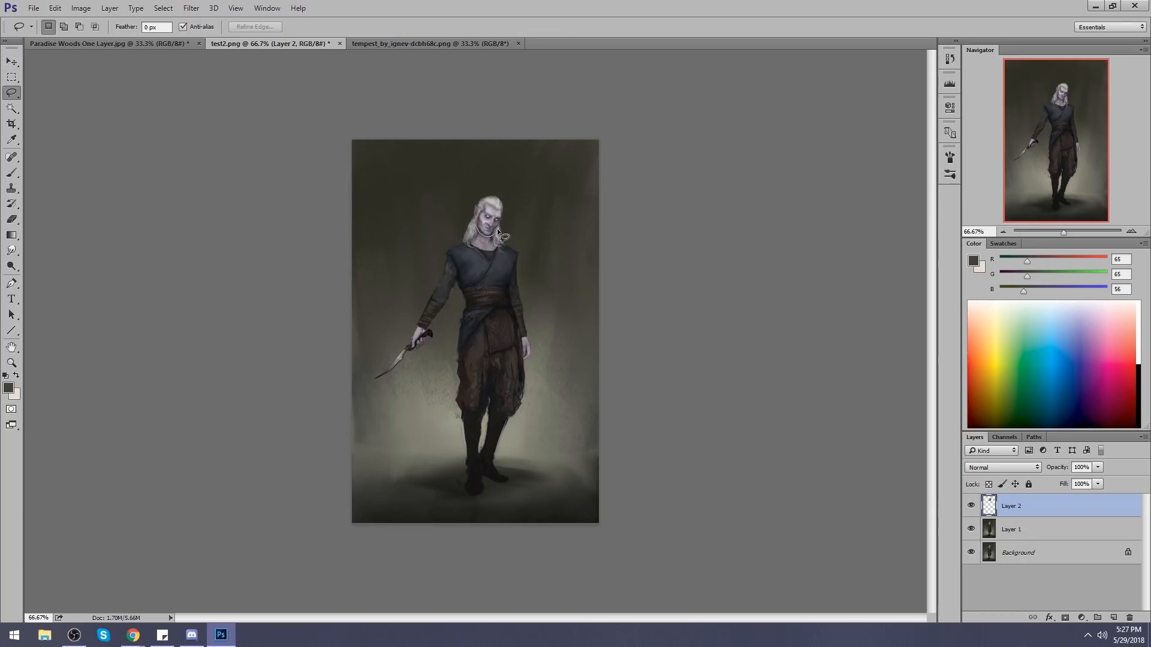
pyautogui.moveTo(469, 196); pyautogui.dragTo(534, 181)
pyautogui.hotkey('ctrl', 'j')
pyautogui.hotkey('ctrl', 't')
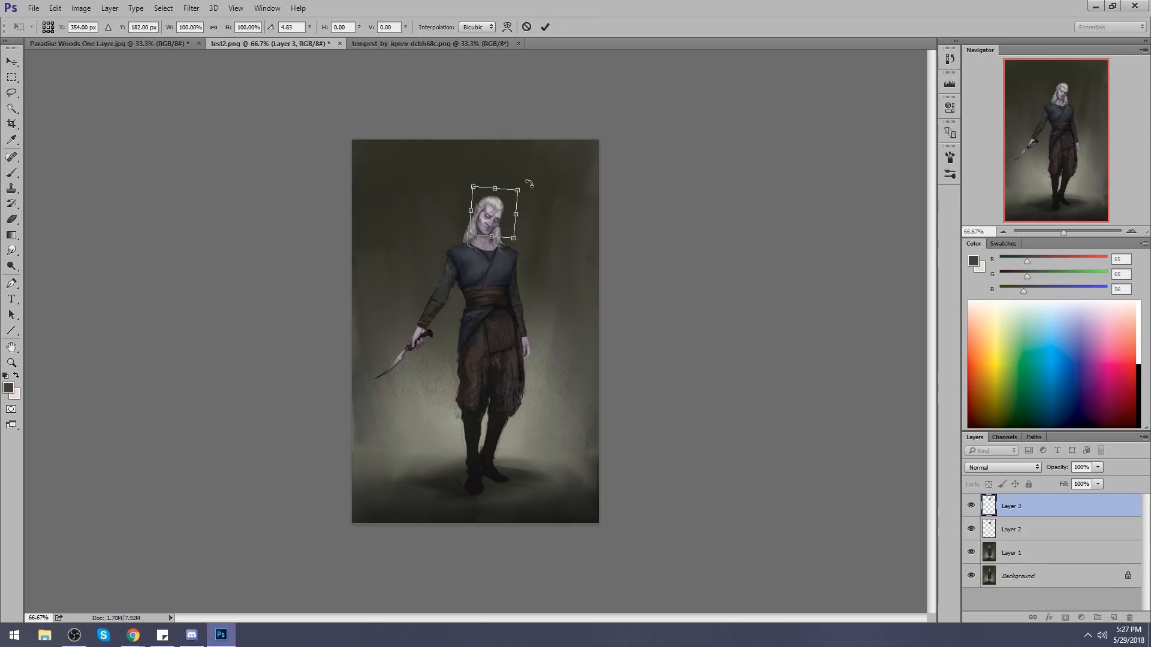
pyautogui.moveTo(528, 183); pyautogui.dragTo(525, 178)
pyautogui.press('Return')
pyautogui.press('v')
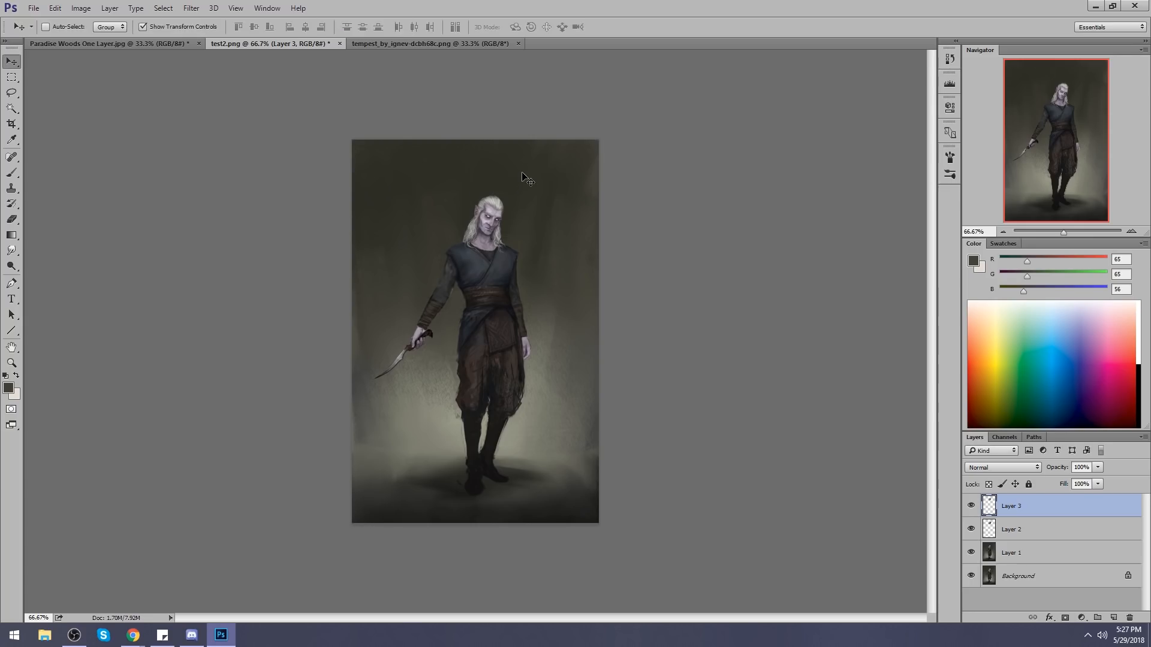
# Merge both head layers down into the corrected-figure layer.
pyautogui.rightClick(1012, 529)
pyautogui.click(966, 435)
pyautogui.rightClick(1019, 506)
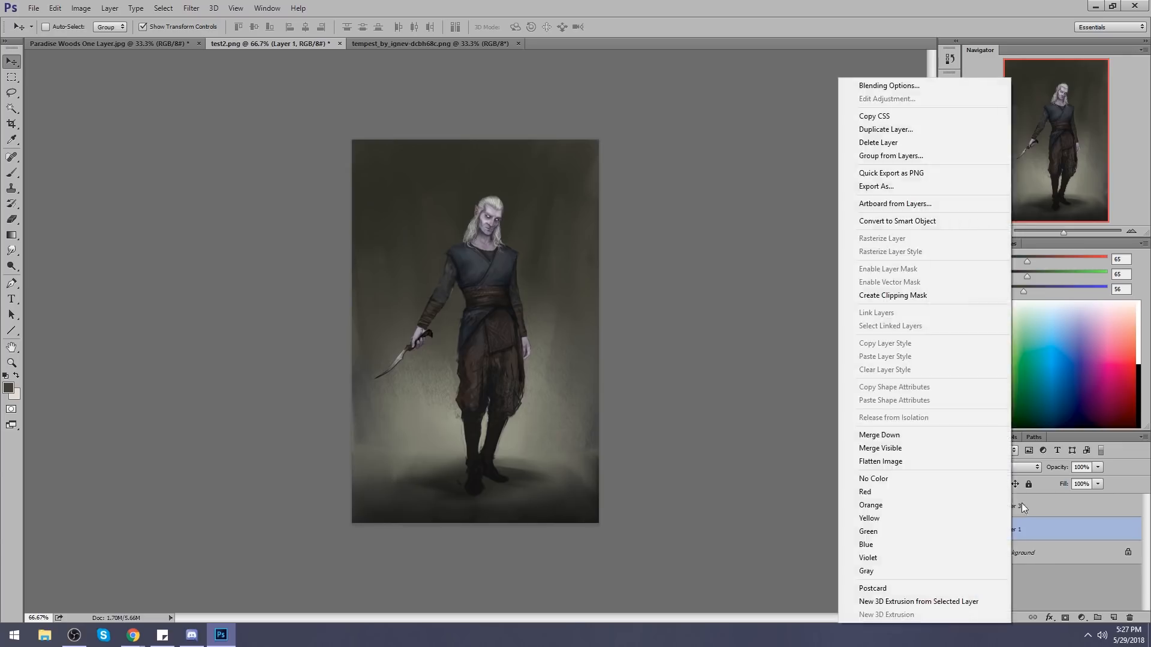
pyautogui.rightClick(1027, 507)
pyautogui.click(979, 440)
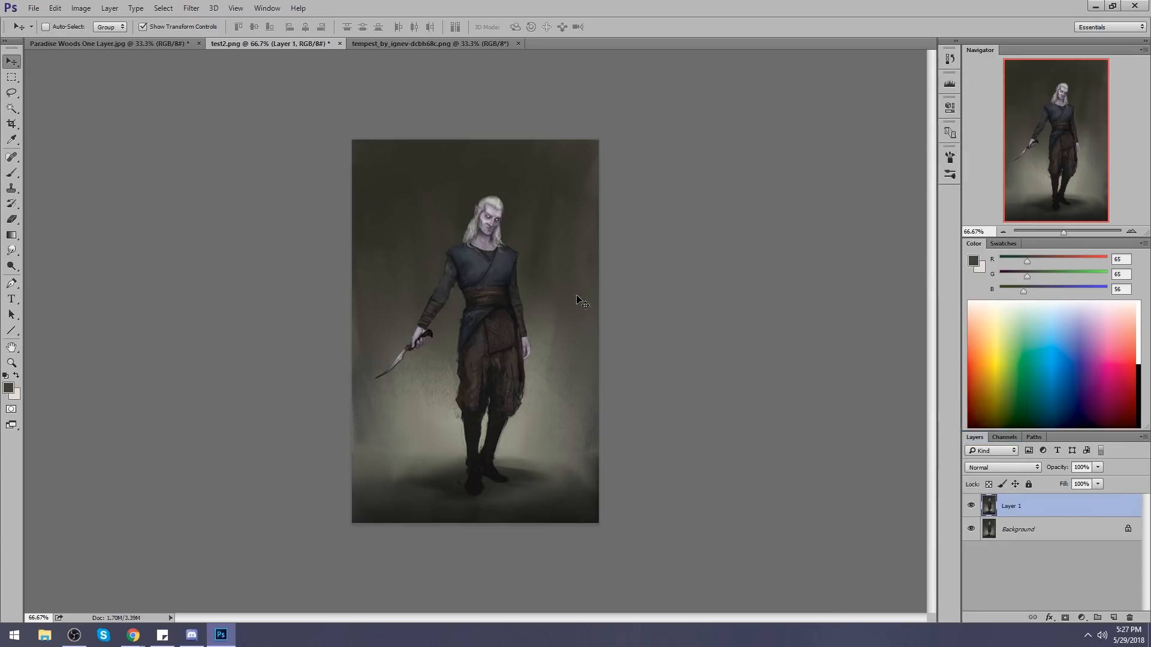
# Toggle the corrected-figure layer at 100% zoom to compare the adjusted head and pose with the original.
pyautogui.hotkey('ctrl', '+')
pyautogui.click(970, 507)
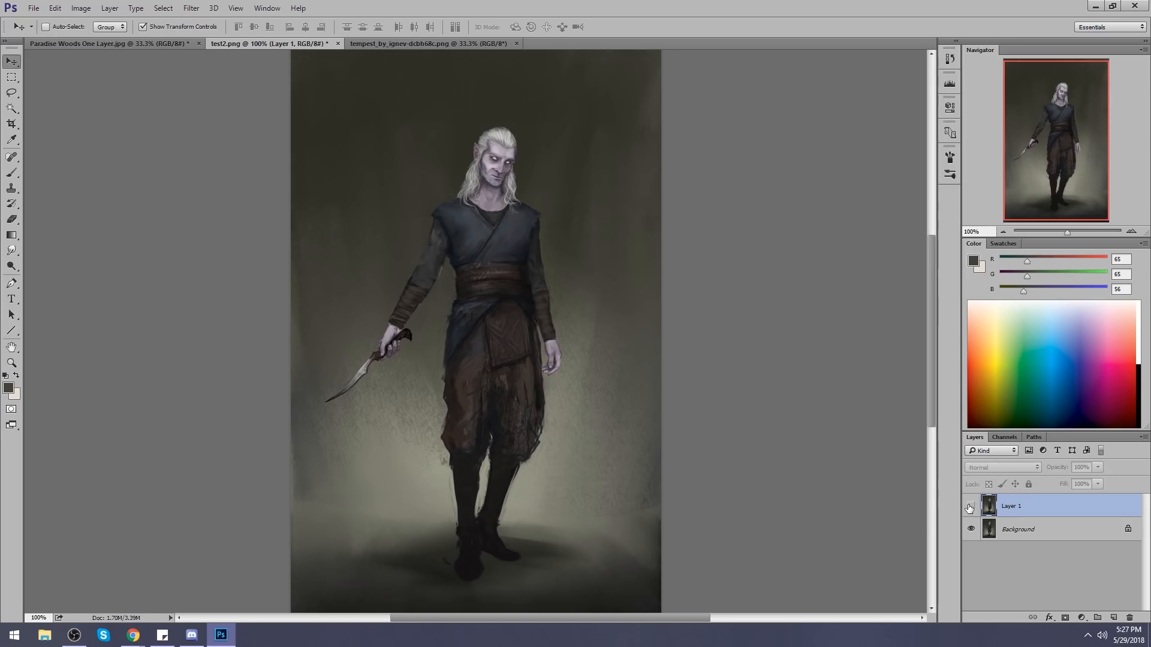
pyautogui.click(970, 508)
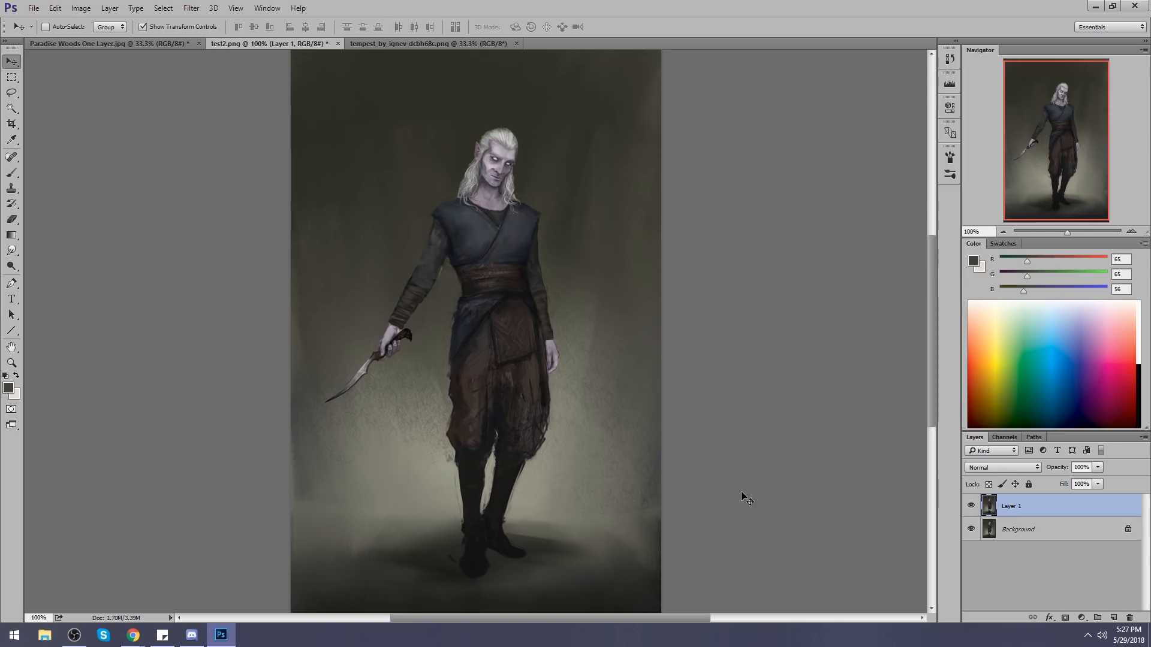
# Lasso the leg beneath the empty hand, from upper thigh to foot, and copy it onto a new layer.
pyautogui.press('l')
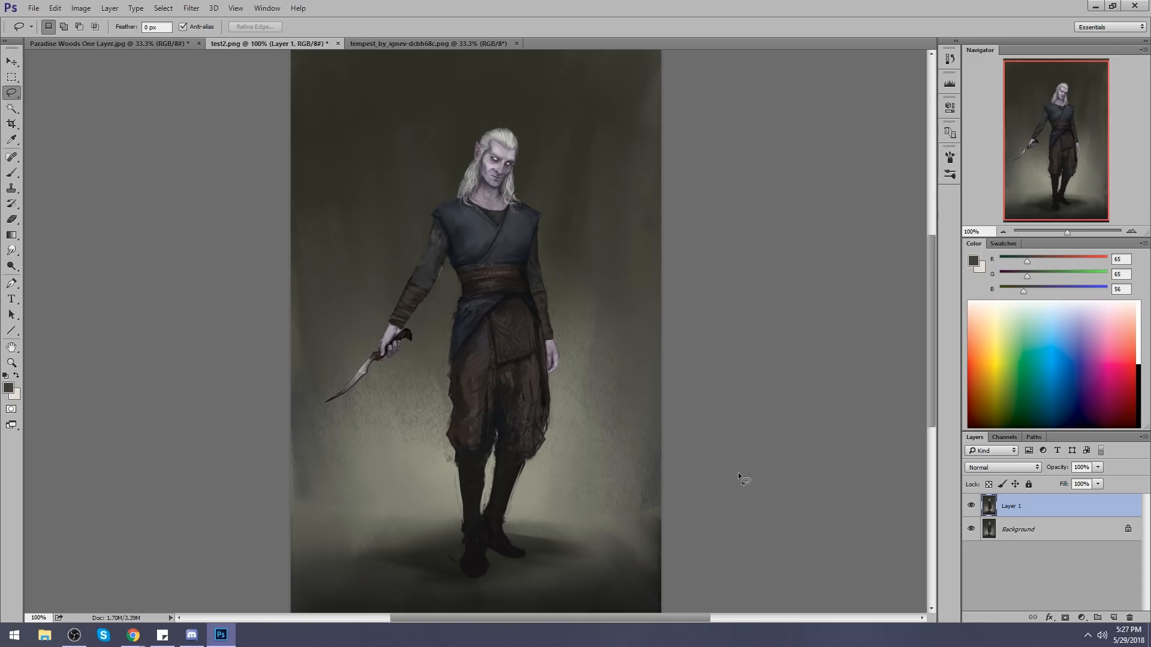
pyautogui.hotkey('ctrl', '-')
pyautogui.moveTo(486, 478)
pyautogui.mouseDown()
pyautogui.moveTo(519, 489)
pyautogui.moveTo(482, 472)
pyautogui.moveTo(485, 420)
pyautogui.moveTo(488, 392)
pyautogui.moveTo(527, 370)
pyautogui.moveTo(510, 484)
pyautogui.mouseUp()
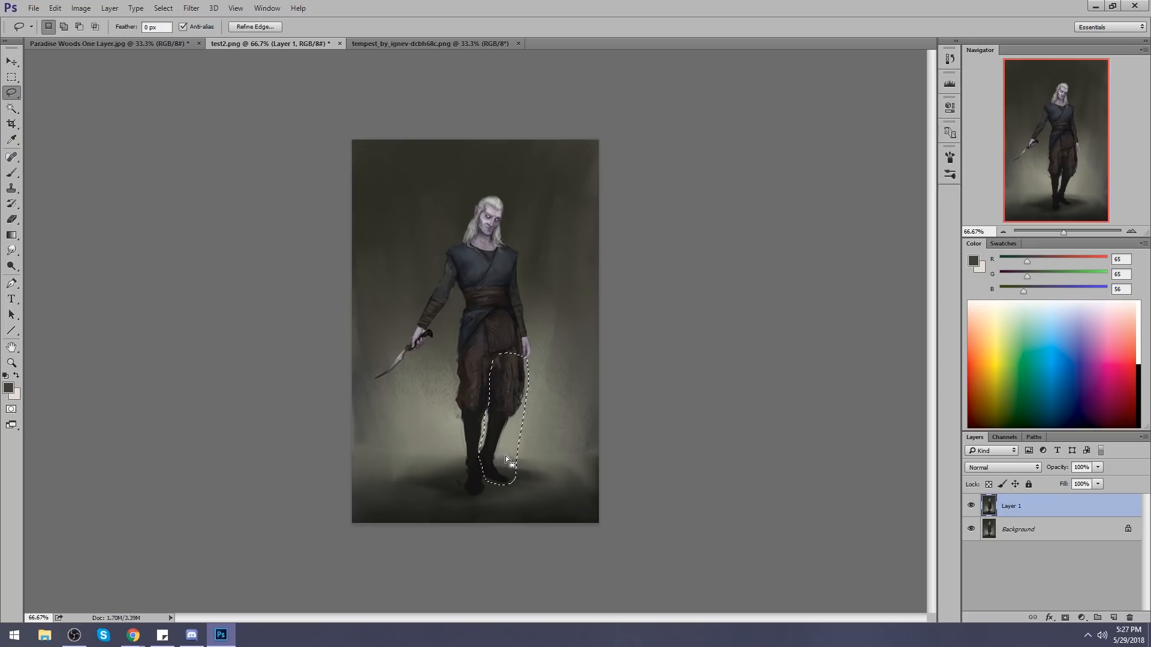
pyautogui.hotkey('ctrl', 'j')
# Nudge the copied leg several pixels up and a few pixels left to set that foot farther back.
pyautogui.press('v')
pyautogui.press('Up')
pyautogui.press('Up')
pyautogui.press('Up')
pyautogui.press('Up')
pyautogui.press('Up')
pyautogui.press('Up')
pyautogui.press('Up')
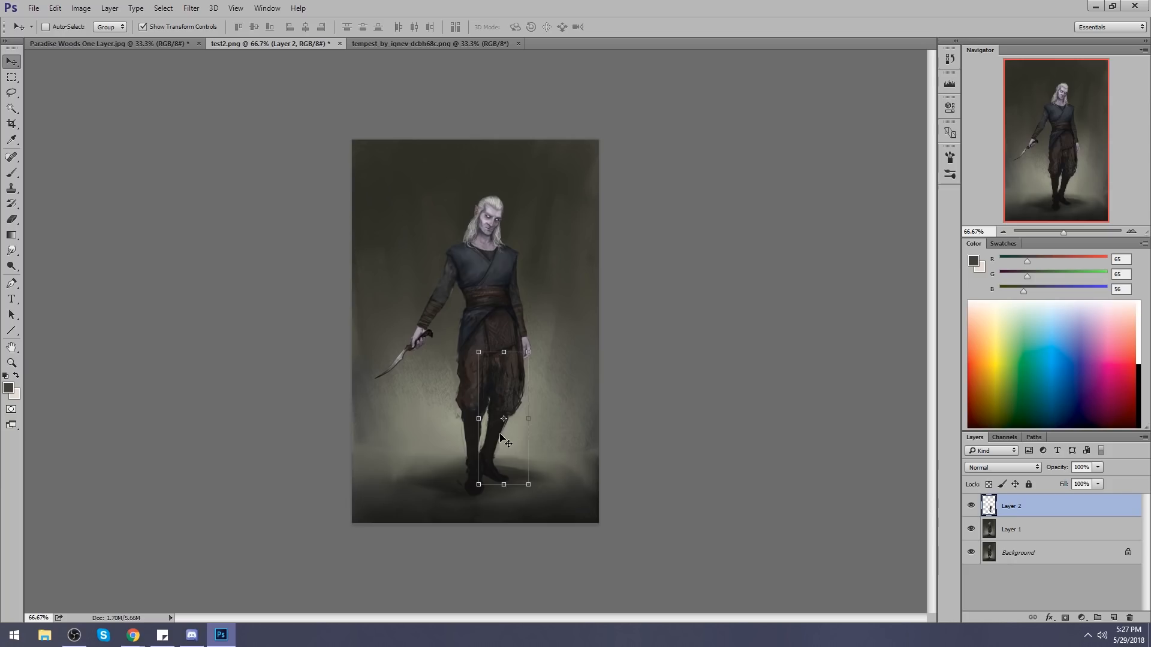
pyautogui.press('Left')
pyautogui.press('Left')
pyautogui.press('Left')
pyautogui.press('Left')
# Repaint the front boot and trouser cuff on the leg layer at 25 px with sampled boot black and trouser brown.
pyautogui.press('e')
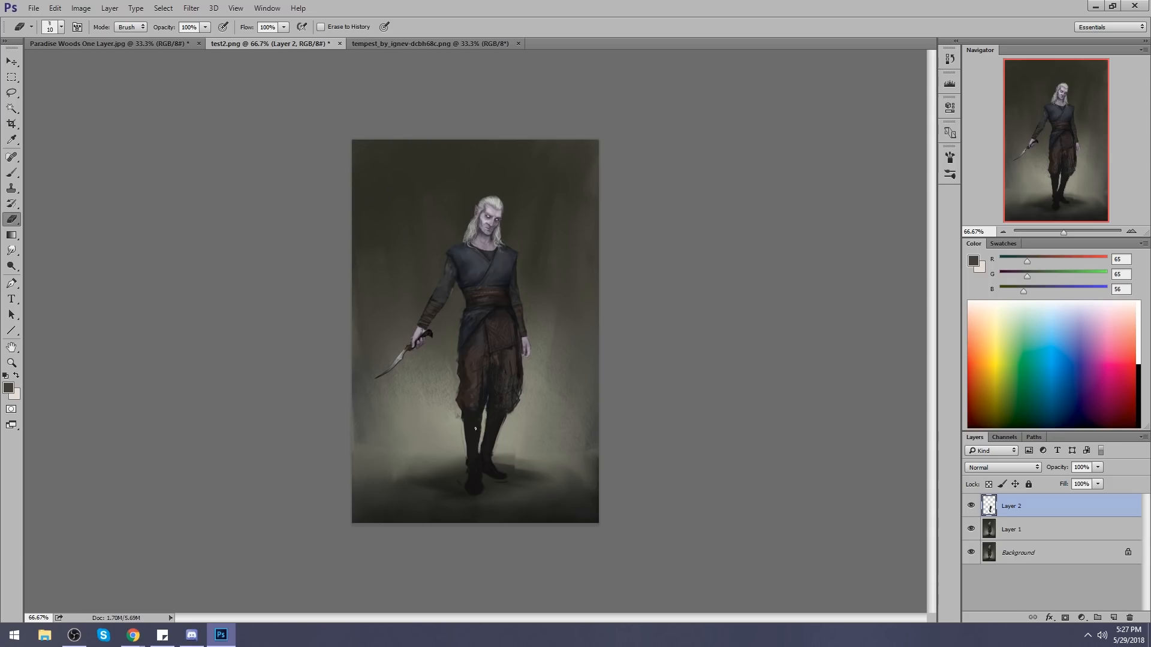
pyautogui.press('b')
pyautogui.keyDown('alt'); pyautogui.click(474, 441); pyautogui.keyUp('alt')
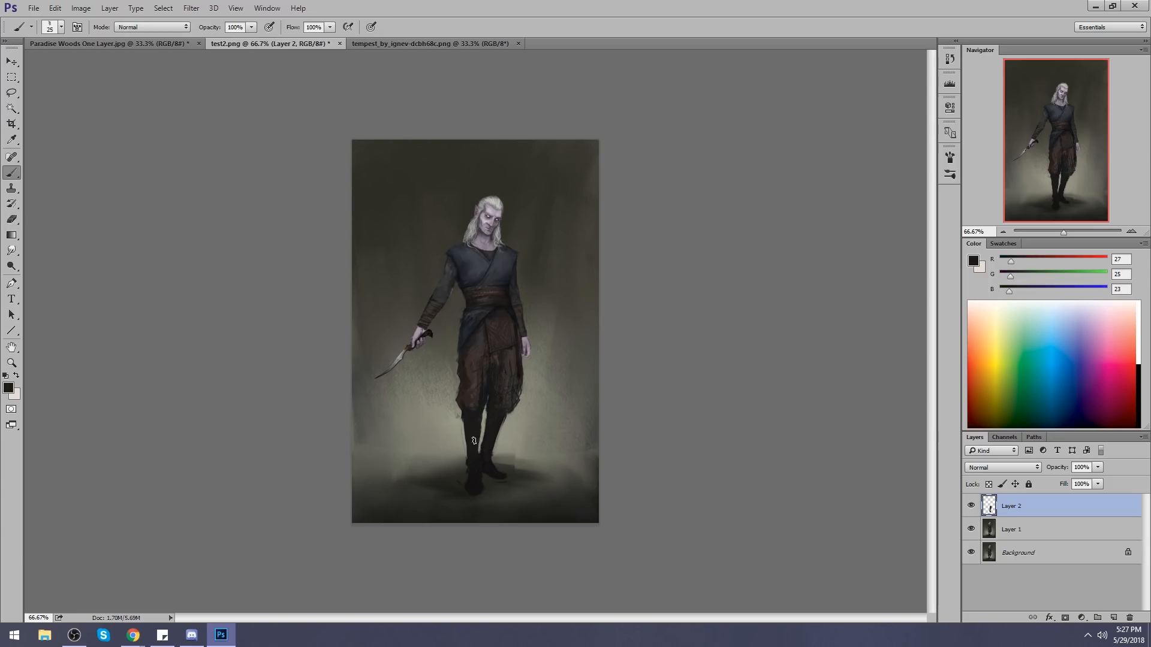
pyautogui.keyDown('alt'); pyautogui.click(472, 404); pyautogui.keyUp('alt')
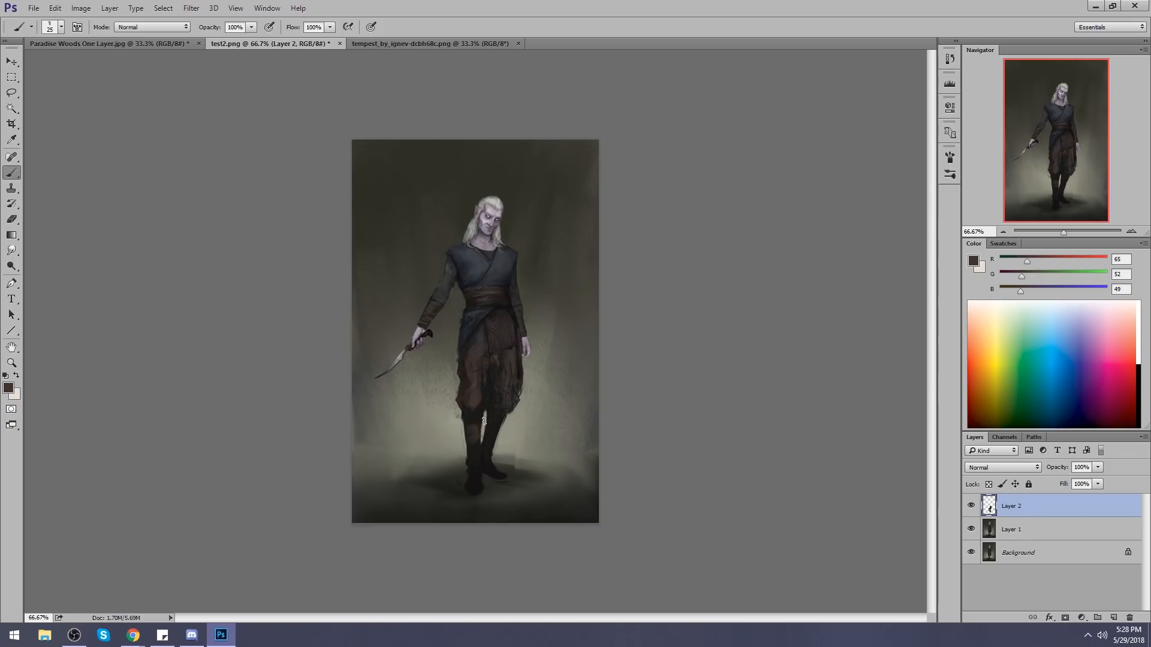
# Refine the gap between the legs and the front boot's details with sampled background and boot colours, using a 9 px brush.
pyautogui.keyDown('alt'); pyautogui.click(484, 417); pyautogui.keyUp('alt')
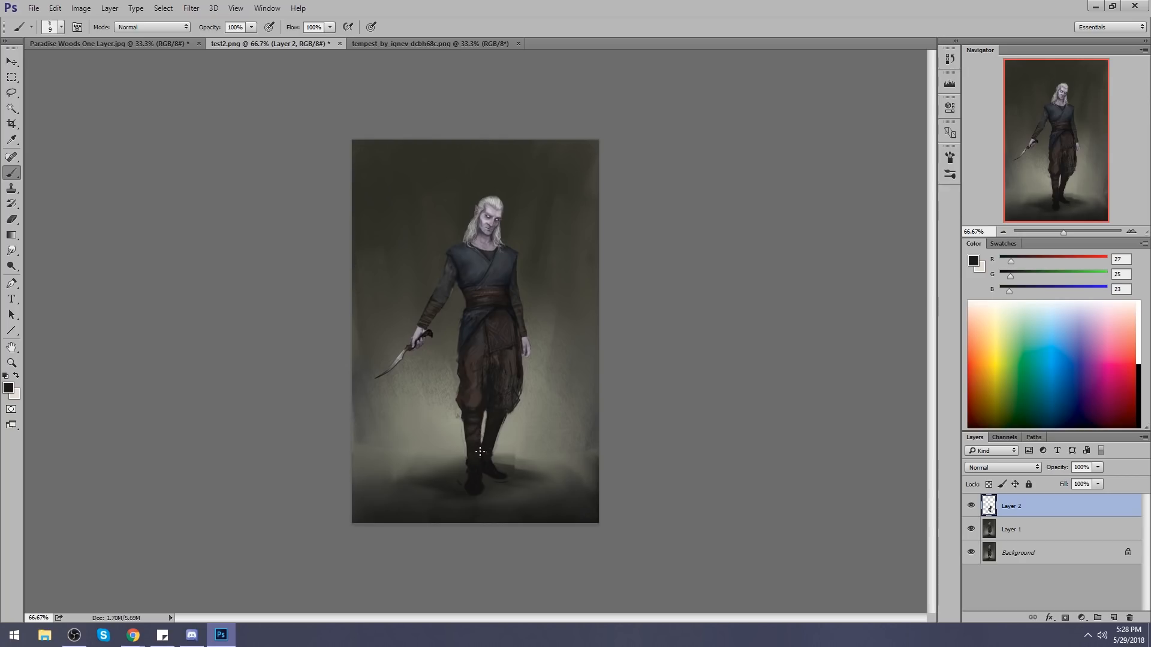
pyautogui.keyDown('alt'); pyautogui.click(477, 444); pyautogui.keyUp('alt')
pyautogui.keyDown('alt'); pyautogui.click(484, 447); pyautogui.keyUp('alt')
# Blend the leg layer into the floor by the back foot with sampled shadow tones at 35 px and a different eraser preset.
pyautogui.keyDown('alt'); pyautogui.click(498, 487); pyautogui.keyUp('alt')
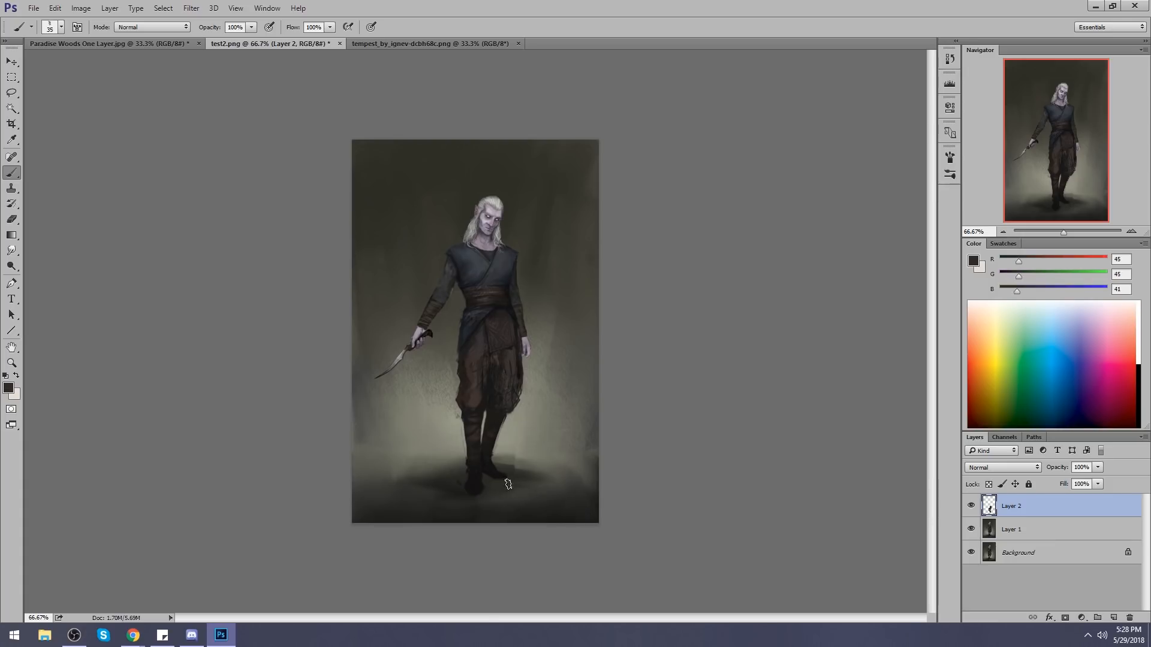
pyautogui.keyDown('alt'); pyautogui.click(514, 460); pyautogui.keyUp('alt')
pyautogui.press('e')
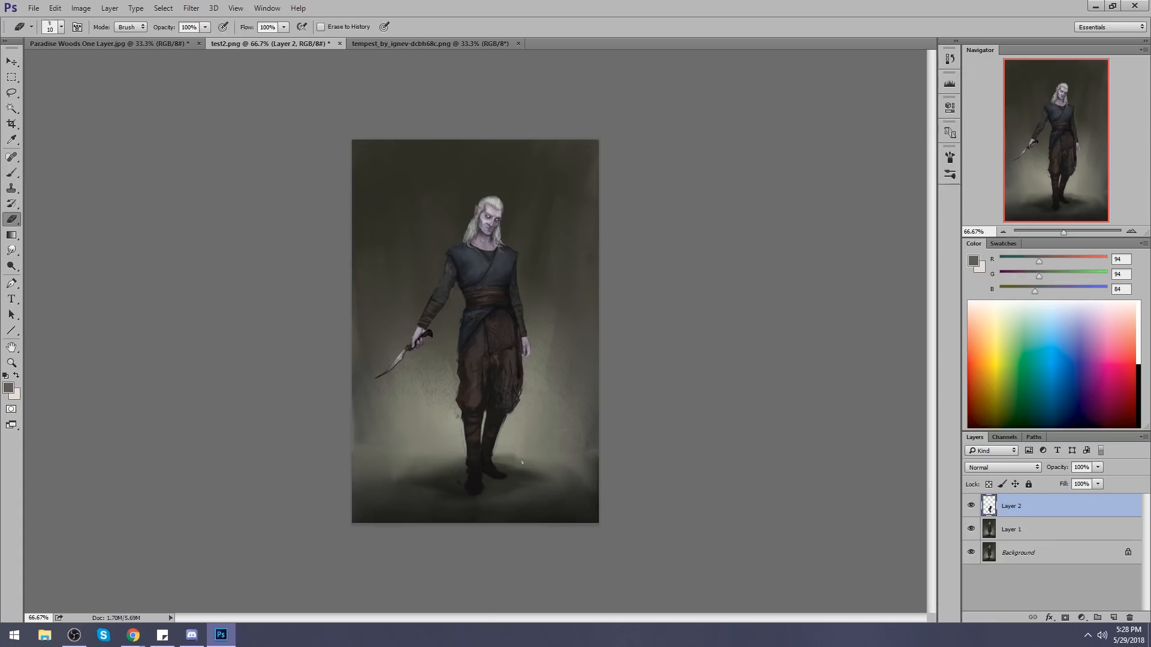
pyautogui.rightClick(610, 334)
pyautogui.click(749, 427)
pyautogui.click(790, 175)
pyautogui.press('b')
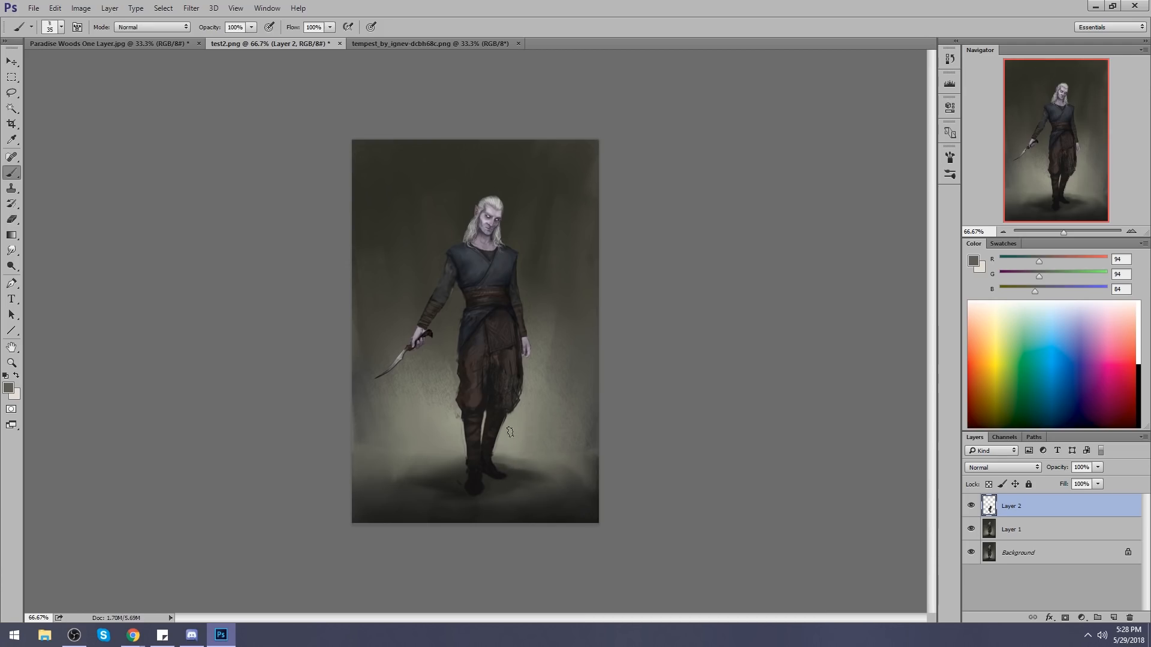
# Sample the floor shadow by the back foot and set the brush's blending mode to Lighten.
pyautogui.keyDown('alt'); pyautogui.click(497, 472); pyautogui.keyUp('alt')
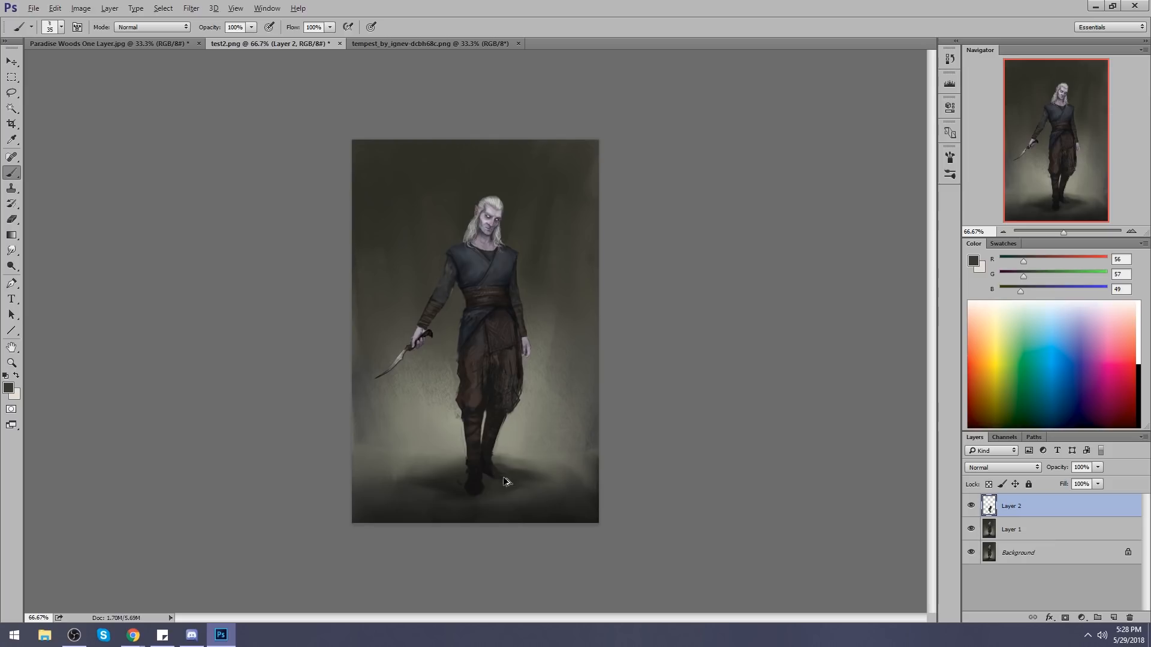
pyautogui.click(185, 27)
pyautogui.click(141, 119)
# Merge Layer 2 and Layer 1 down into the Background, sampling the dark shadow tone by the back foot between merges.
pyautogui.rightClick(1051, 507)
pyautogui.click(982, 436)
pyautogui.keyDown('alt'); pyautogui.click(501, 479); pyautogui.keyUp('alt')
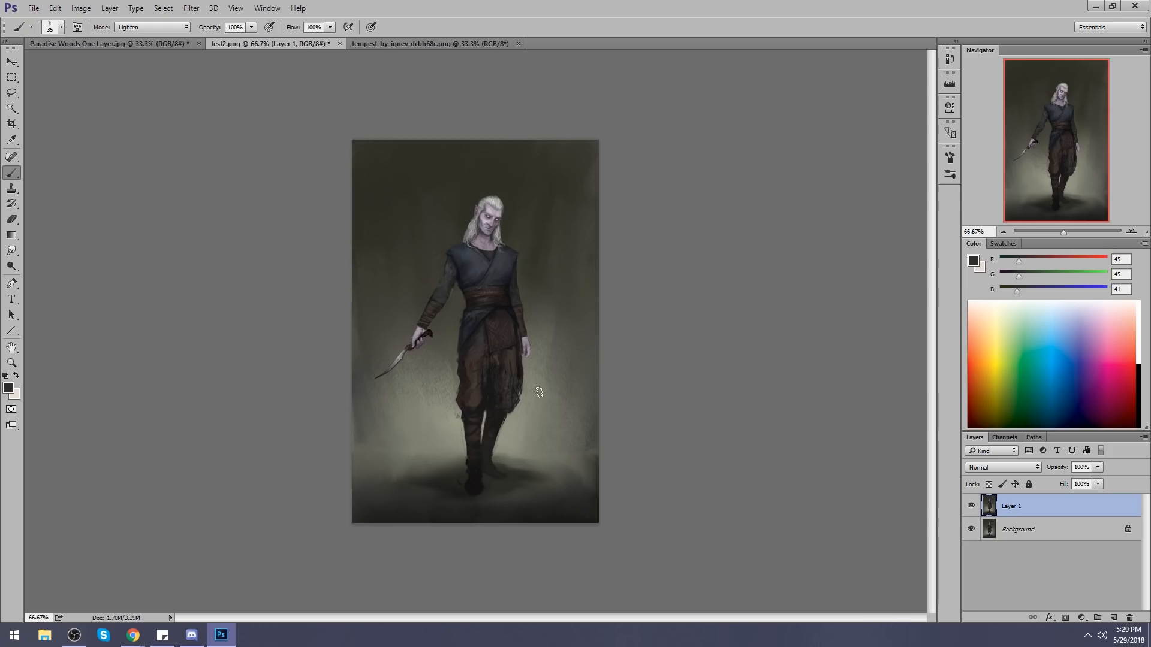
pyautogui.rightClick(1018, 508)
pyautogui.click(980, 435)
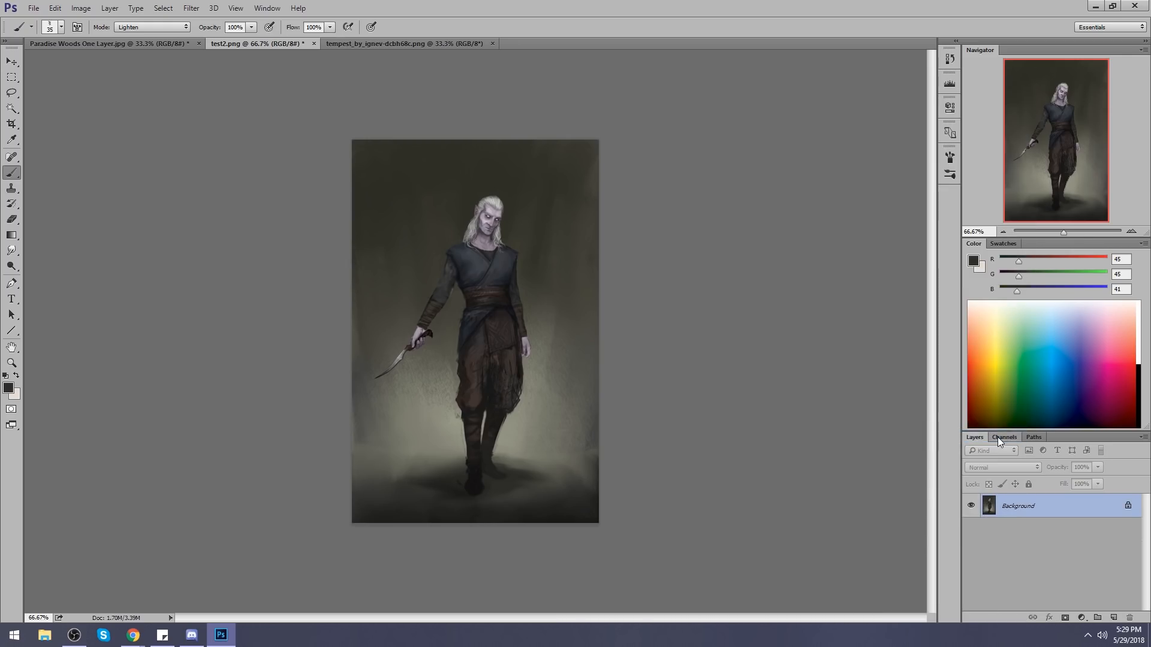
# Try to select the backdrop beside the character's free hand with the Magic Wand at tolerances of 5 and 50.
pyautogui.click(11, 107)
pyautogui.click(539, 370)
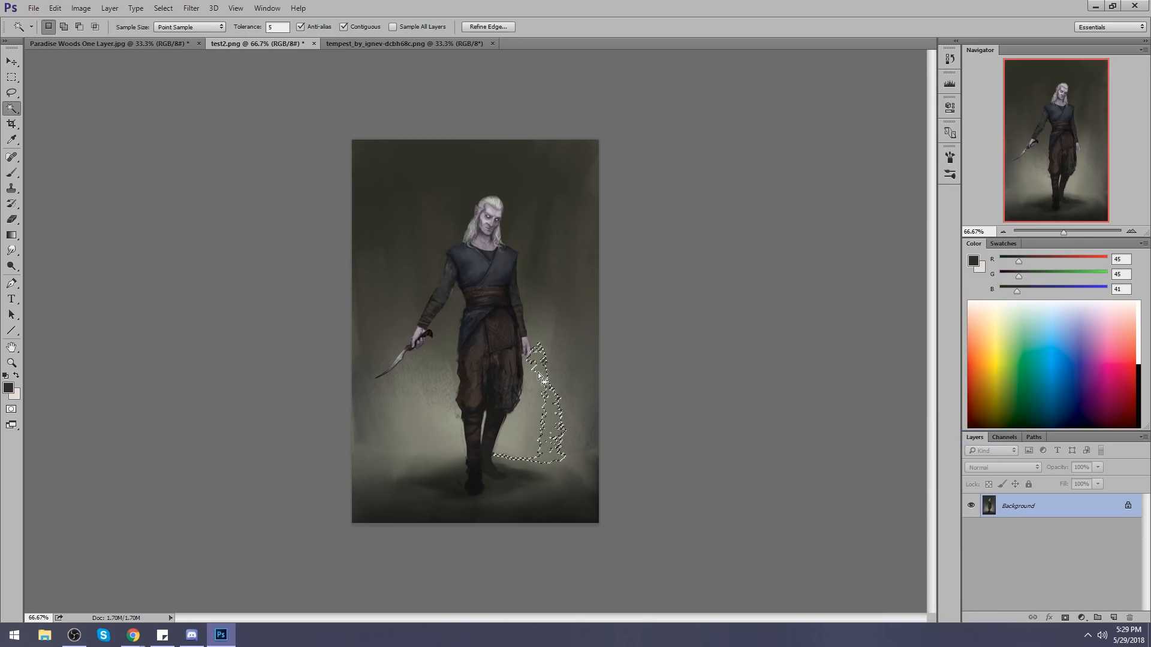
pyautogui.keyDown('shift'); pyautogui.click(523, 409); pyautogui.keyUp('shift')
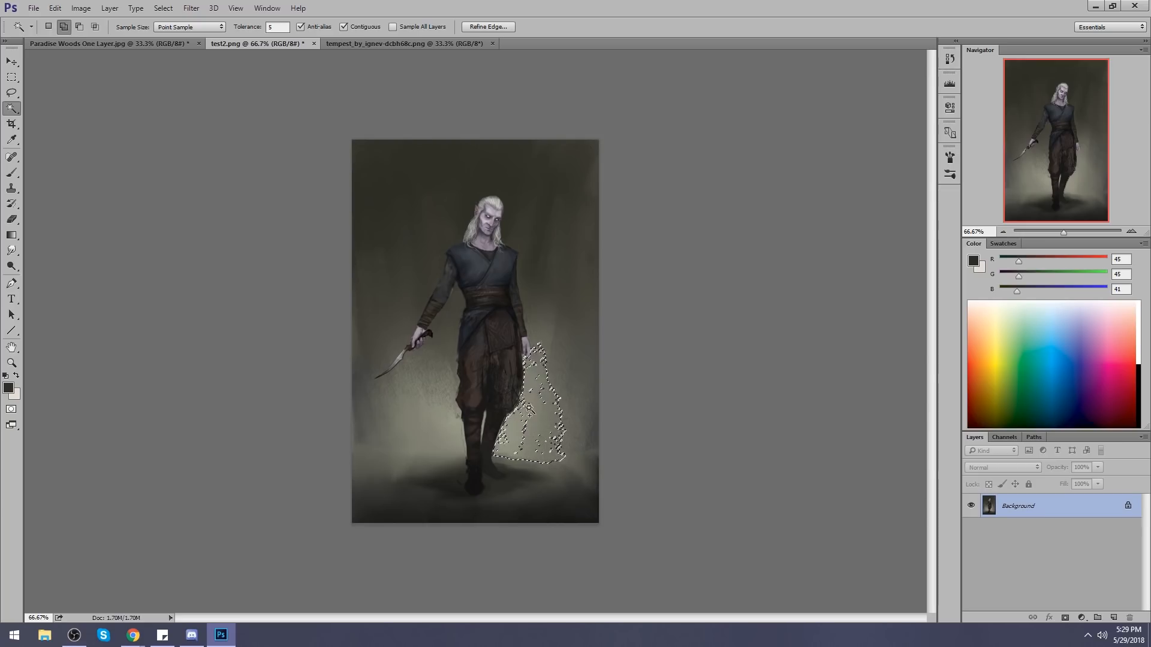
pyautogui.click(556, 389)
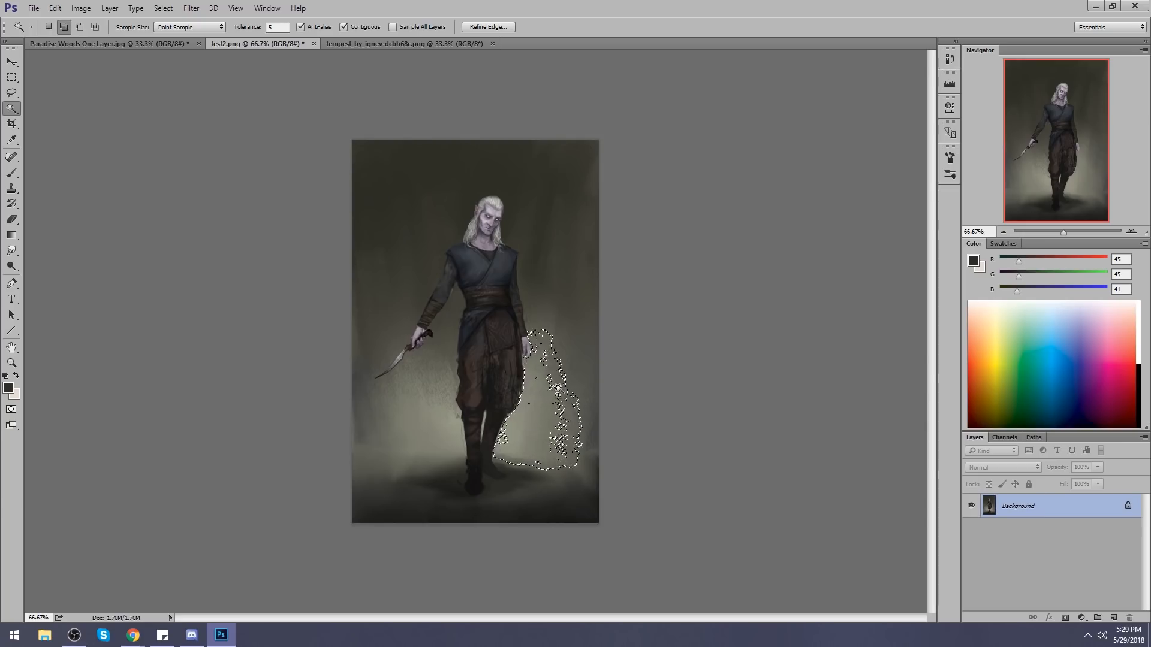
pyautogui.keyDown('shift'); pyautogui.click(573, 385); pyautogui.keyUp('shift')
pyautogui.keyDown('shift'); pyautogui.click(586, 382); pyautogui.keyUp('shift')
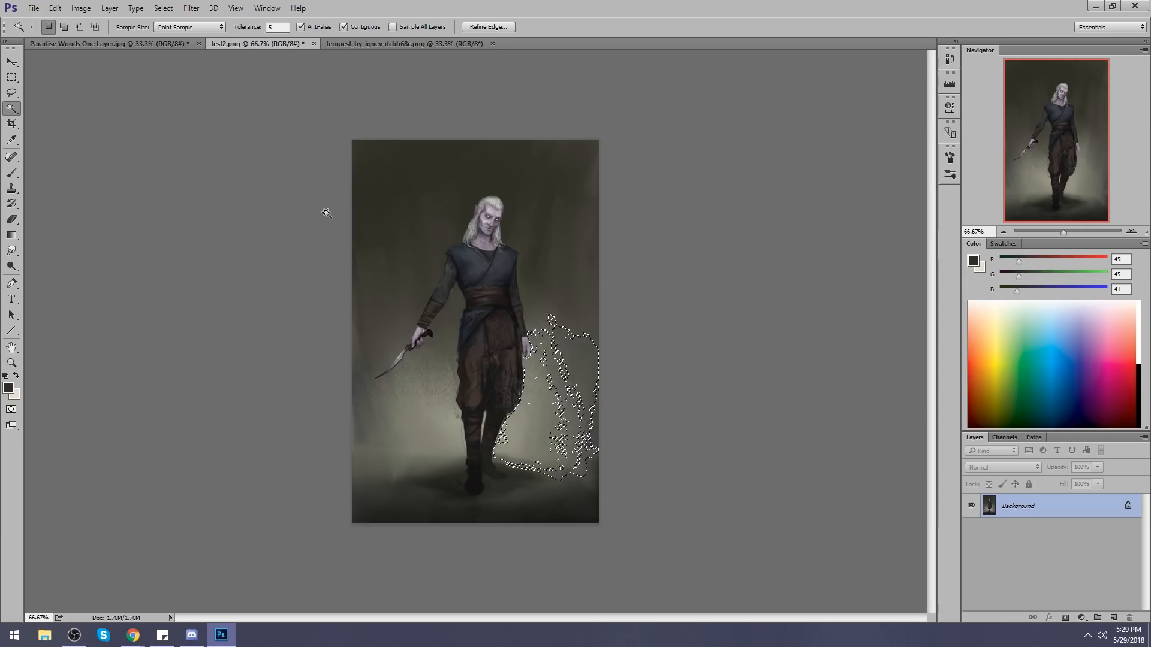
pyautogui.click(279, 26)
pyautogui.write('0')
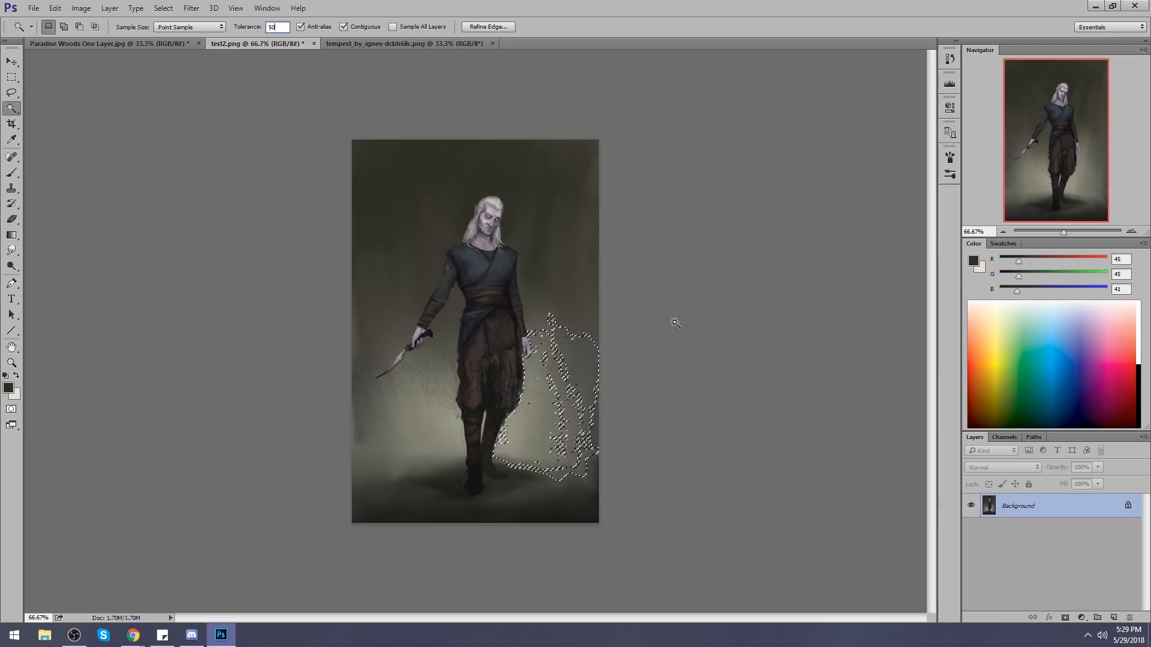
pyautogui.click(580, 309)
# Deselect and select the lit backdrop on both sides of the character with the Magic Wand at a tolerance of 20.
pyautogui.moveTo(284, 27); pyautogui.dragTo(269, 54)
pyautogui.write('20')
pyautogui.hotkey('ctrl', 'd')
pyautogui.click(564, 344)
pyautogui.keyDown('shift'); pyautogui.click(547, 380); pyautogui.keyUp('shift')
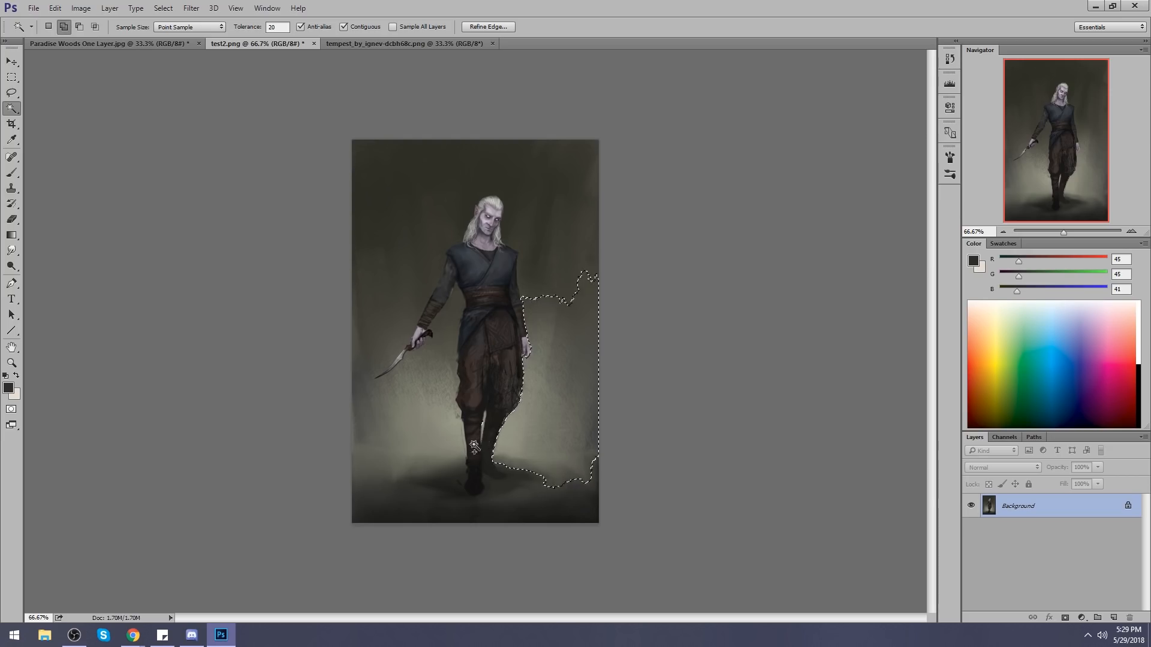
pyautogui.click(441, 454)
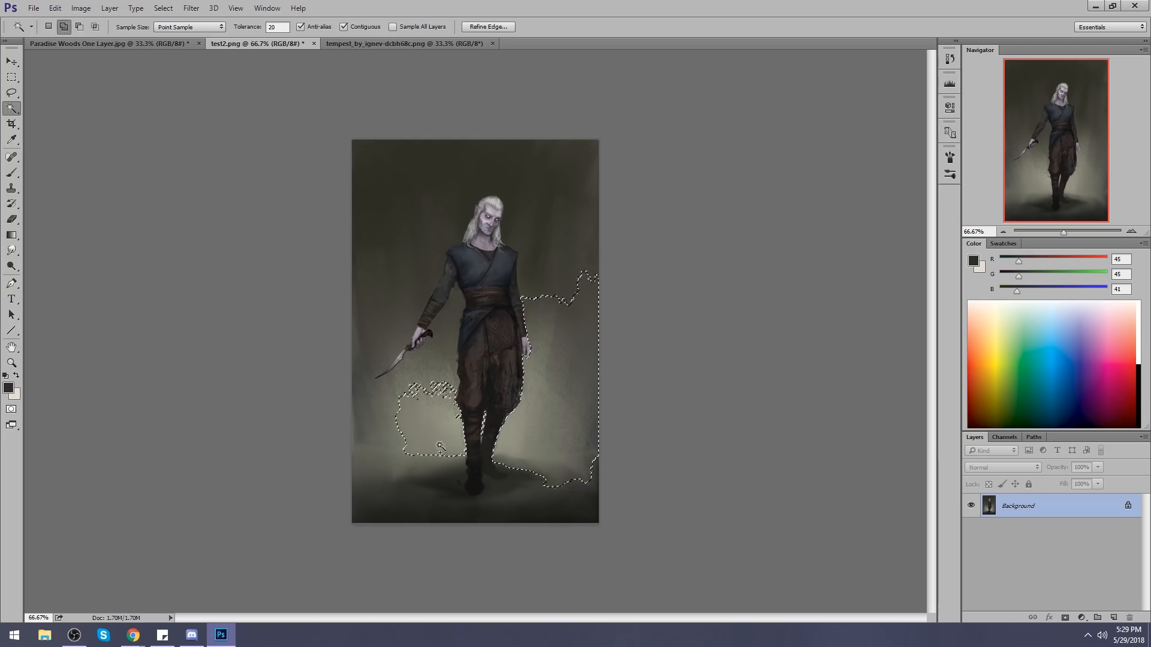
pyautogui.click(367, 351)
pyautogui.click(367, 403)
# Try to add the upper backdrop and floor to the selection at the same tolerance, and step back through those additions.
pyautogui.click(409, 474)
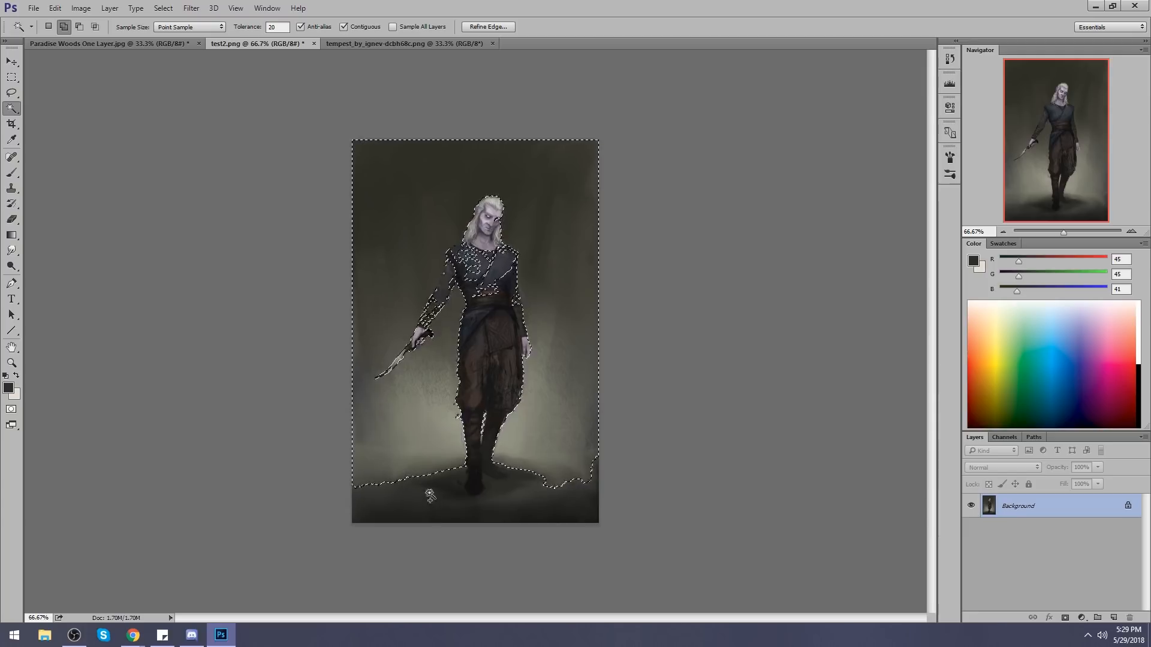
pyautogui.click(465, 516)
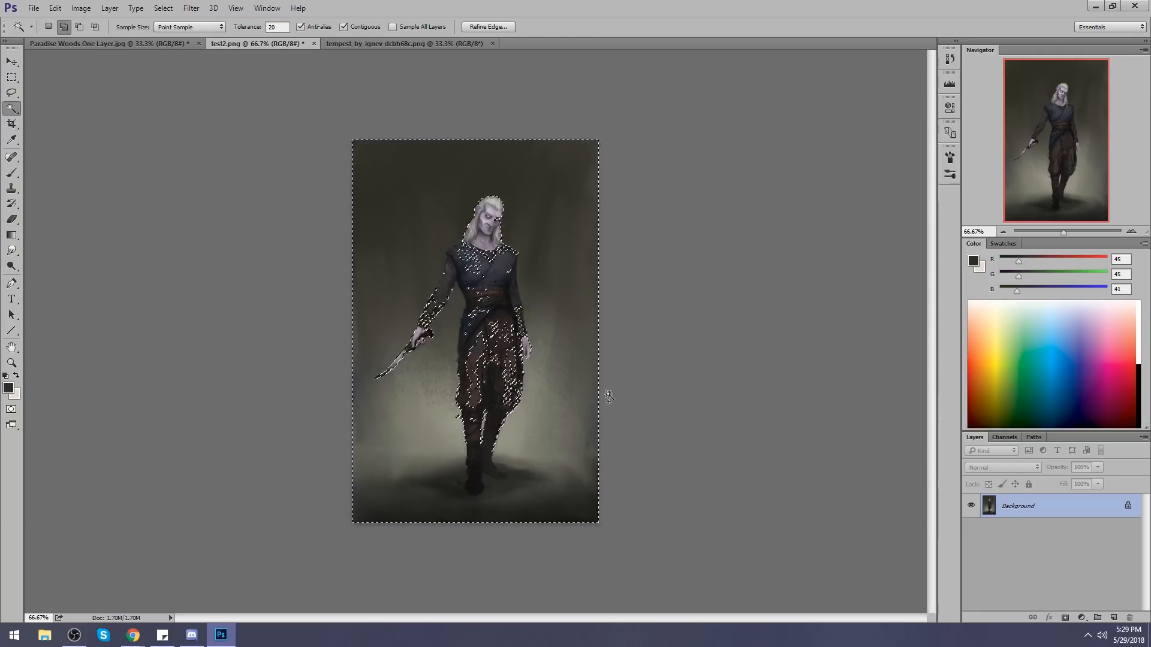
pyautogui.click(568, 326)
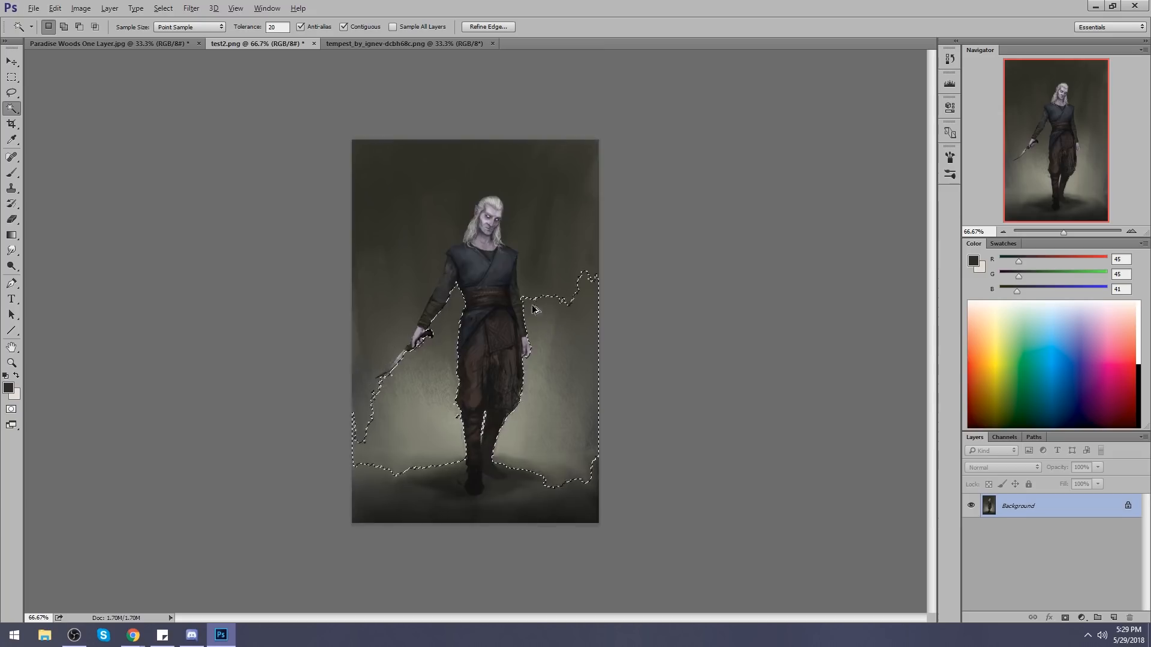
pyautogui.click(582, 350)
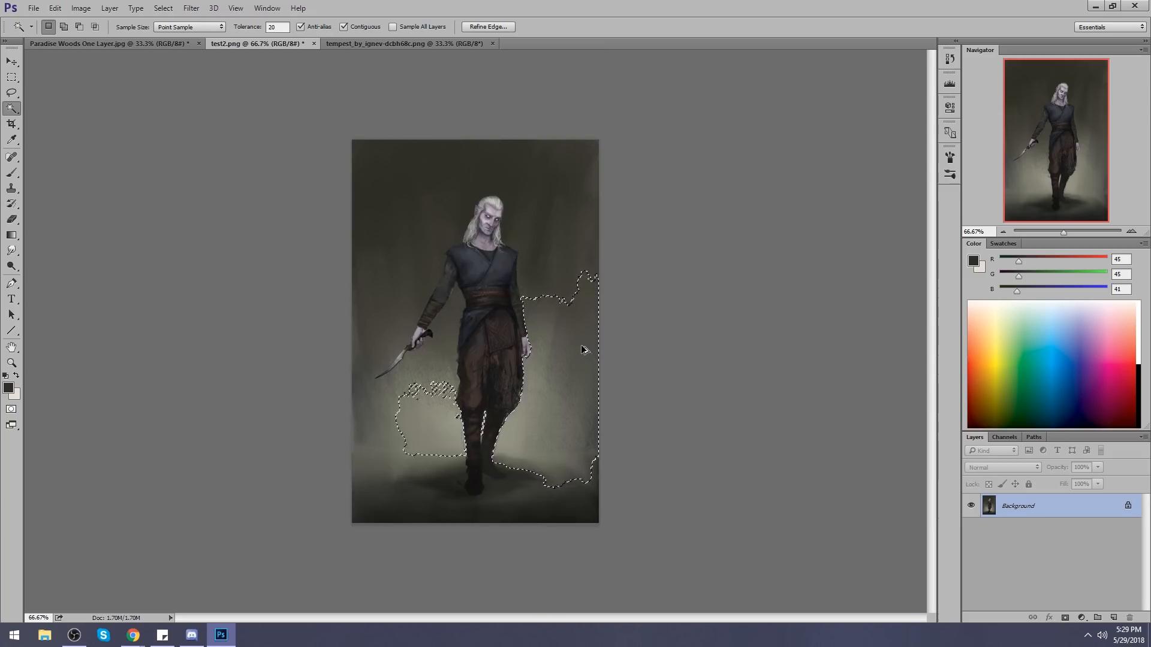
pyautogui.click(578, 349)
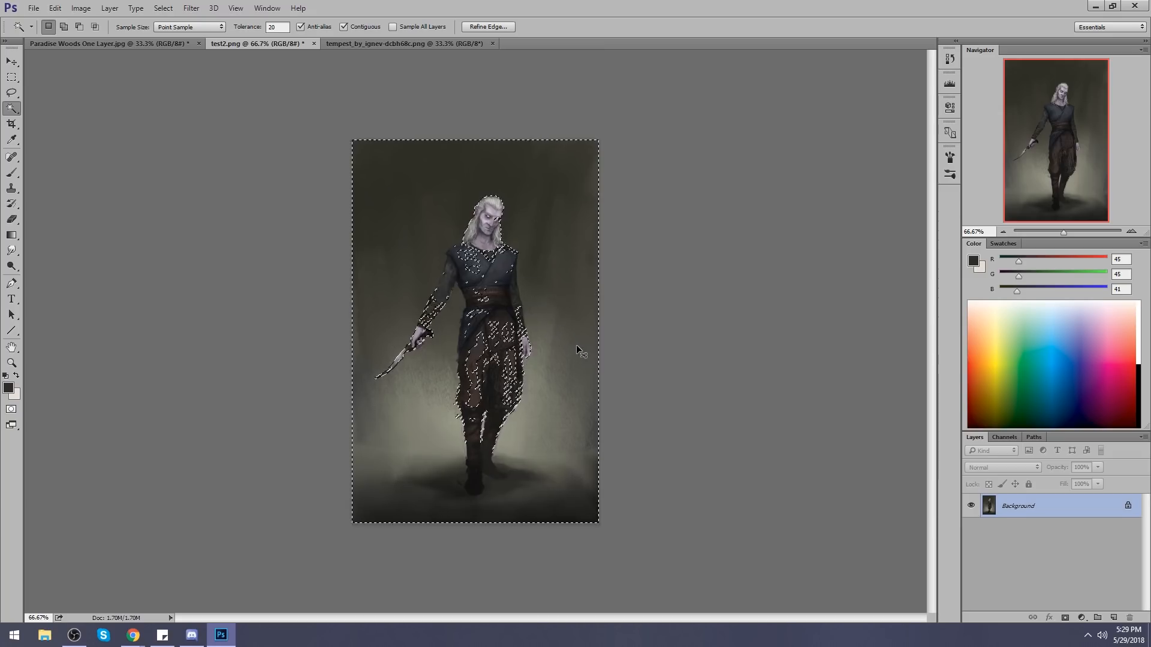
pyautogui.click(580, 343)
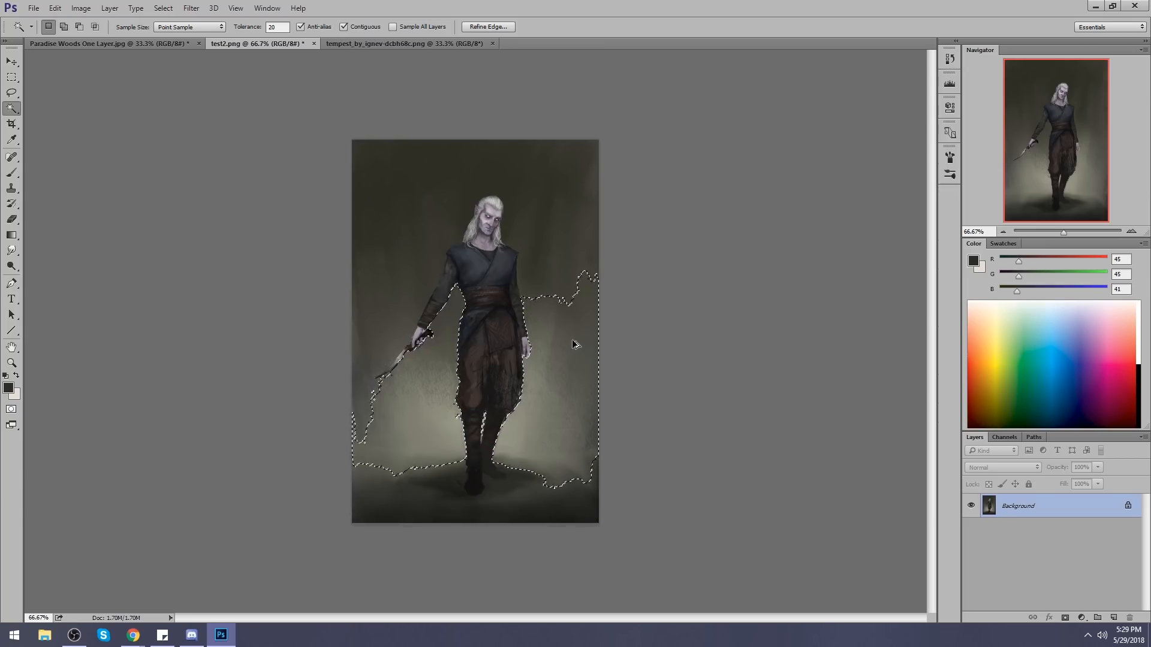
# Extend the selection over the whole wall behind the character with the Magic Wand at a tolerance of 10, leaving out the floor.
pyautogui.moveTo(282, 28); pyautogui.dragTo(267, 27)
pyautogui.write('10')
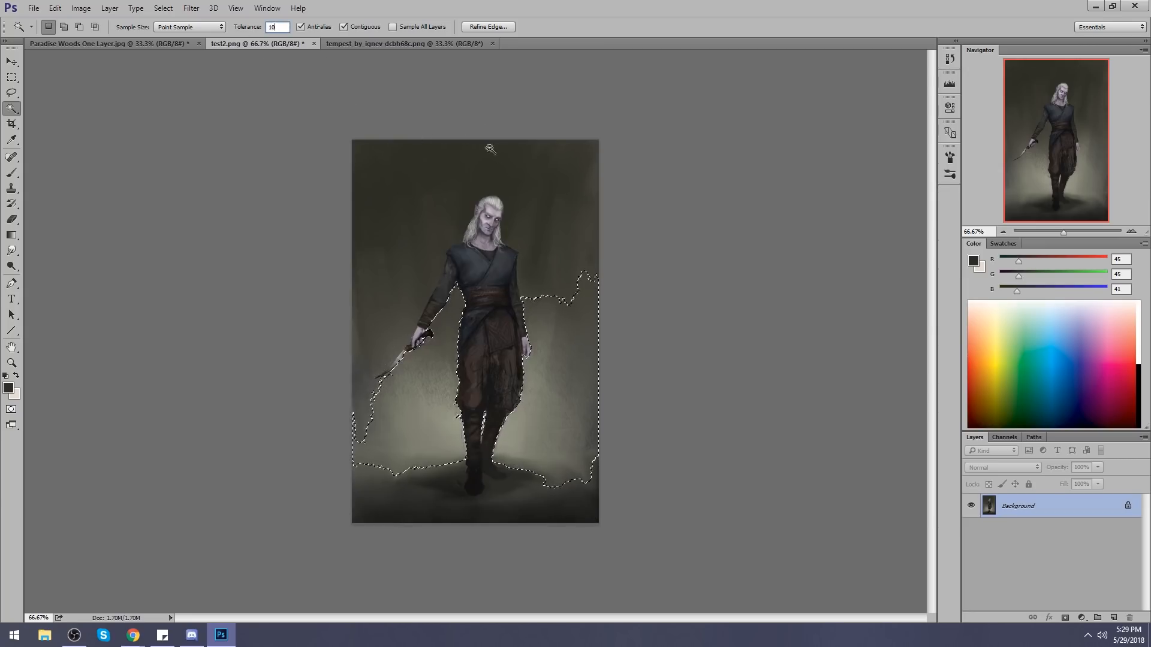
pyautogui.keyDown('shift'); pyautogui.click(411, 303); pyautogui.keyUp('shift')
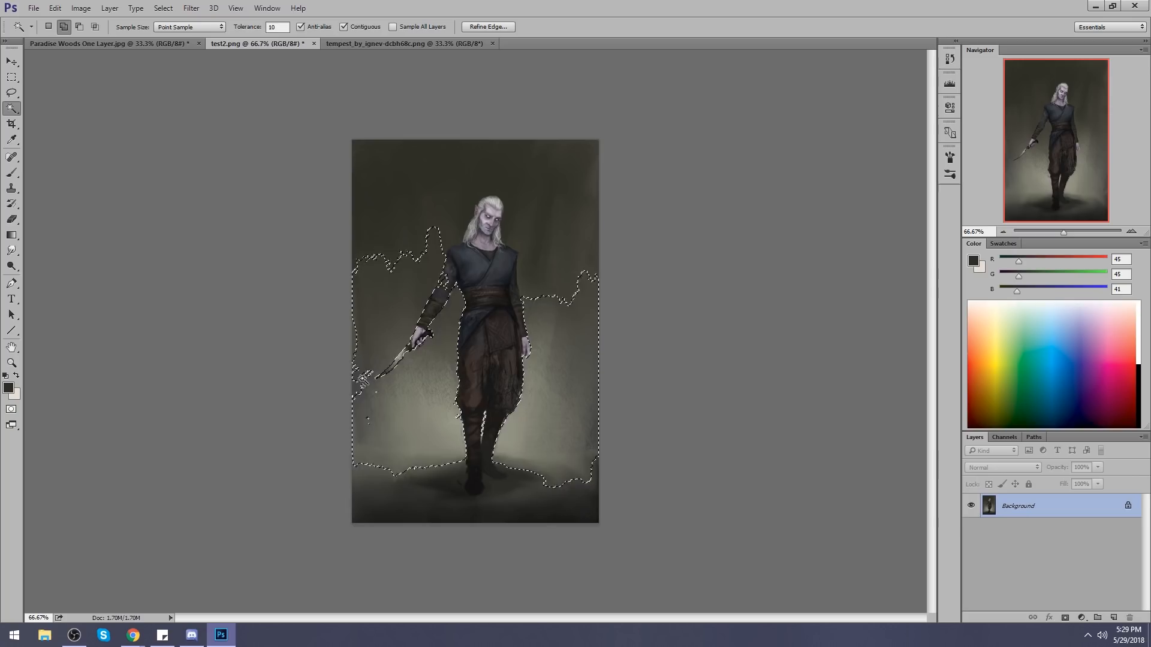
pyautogui.keyDown('shift'); pyautogui.click(459, 197); pyautogui.keyUp('shift')
pyautogui.keyDown('shift'); pyautogui.click(546, 283); pyautogui.keyUp('shift')
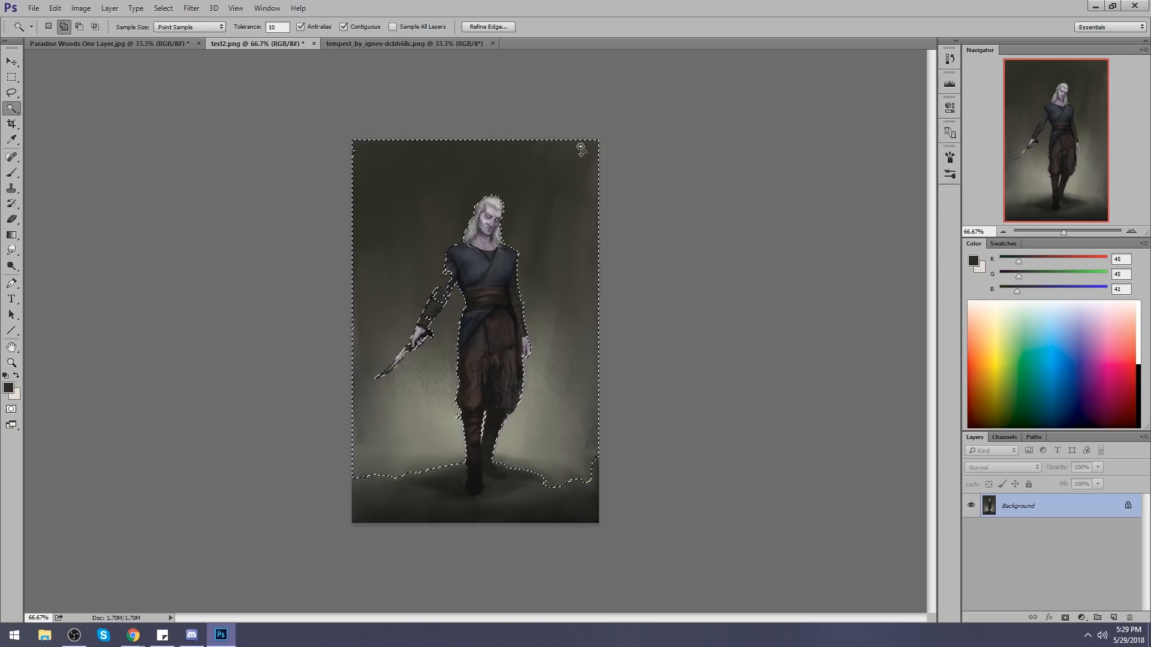
pyautogui.keyDown('shift'); pyautogui.click(441, 495); pyautogui.keyUp('shift')
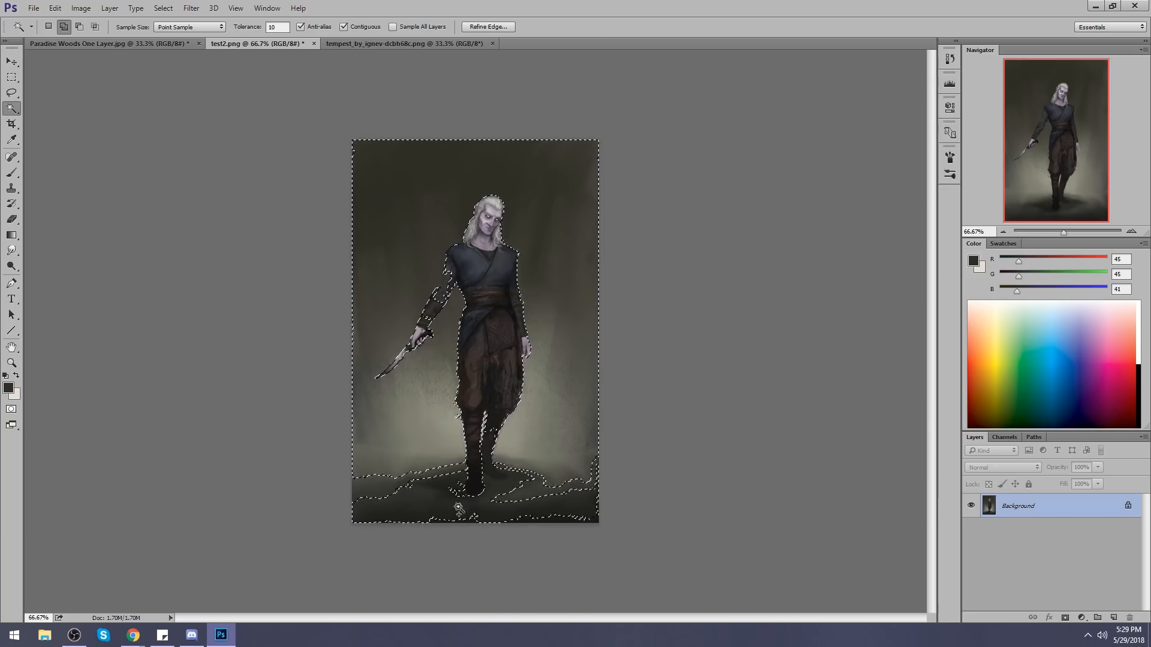
pyautogui.hotkey('ctrl', 'z')
# Add the floor around the boots to the selection and remove the stray selected patches on the dagger arm with the Lasso.
pyautogui.press('l')
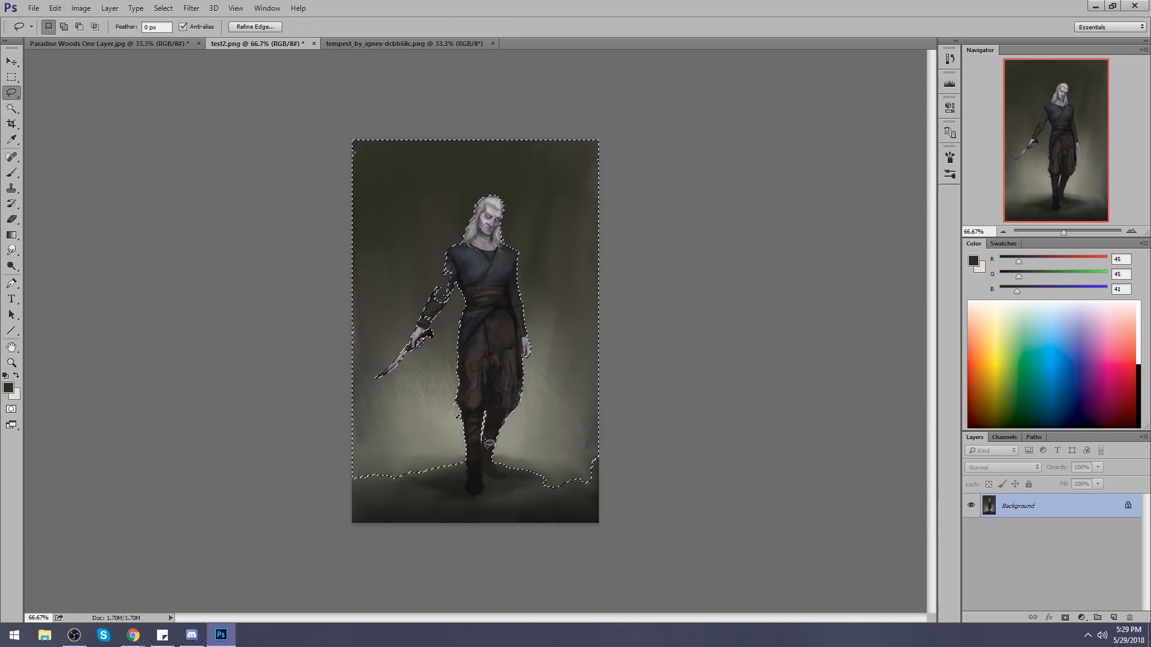
pyautogui.moveTo(466, 460)
pyautogui.mouseDown()
pyautogui.moveTo(469, 493)
pyautogui.moveTo(482, 483)
pyautogui.moveTo(496, 492)
pyautogui.moveTo(507, 477)
pyautogui.moveTo(498, 460)
pyautogui.moveTo(595, 560)
pyautogui.moveTo(332, 474)
pyautogui.moveTo(466, 461)
pyautogui.mouseUp()
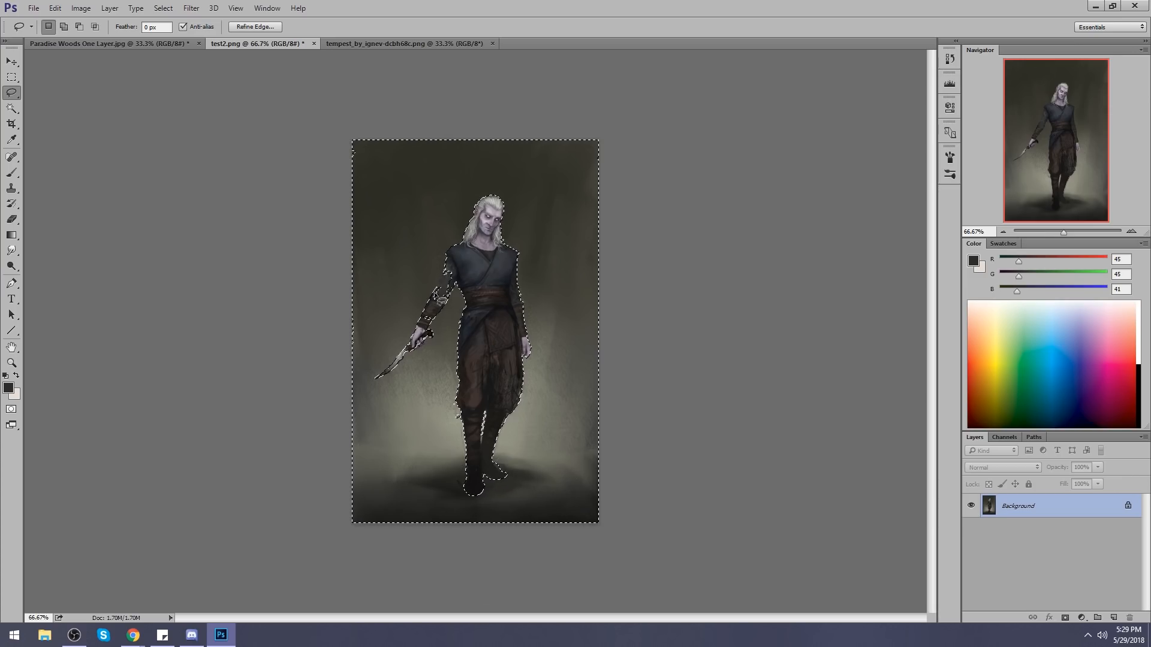
pyautogui.moveTo(446, 268)
pyautogui.mouseDown()
pyautogui.moveTo(427, 310)
pyautogui.moveTo(451, 288)
pyautogui.moveTo(419, 323)
pyautogui.moveTo(428, 314)
pyautogui.mouseUp()
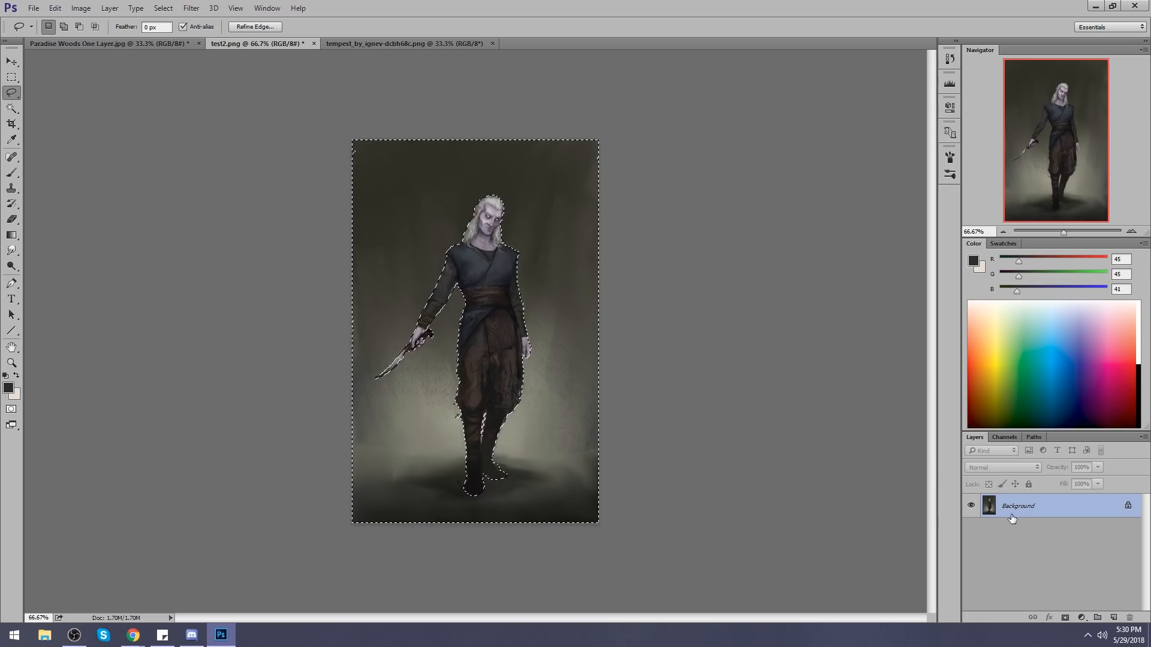
# Hide the selection outline and desaturate the backdrop to -100 with Hue/Saturation.
pyautogui.hotkey('ctrl', 'd')
pyautogui.hotkey('ctrl', 'u')
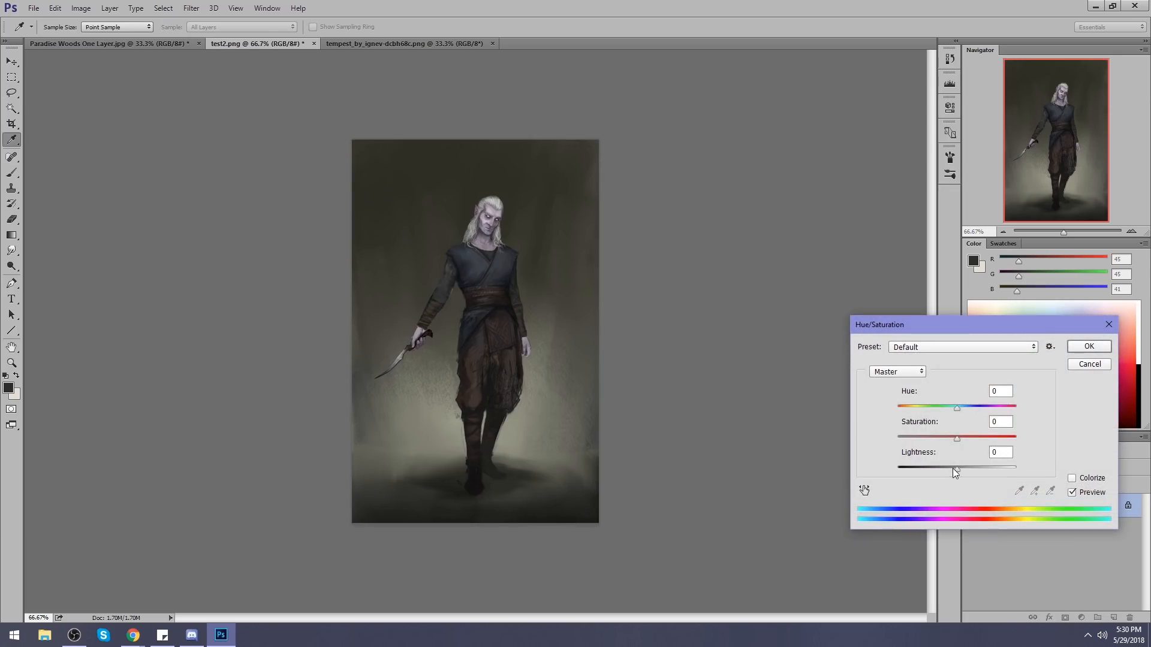
pyautogui.moveTo(956, 441); pyautogui.dragTo(892, 440)
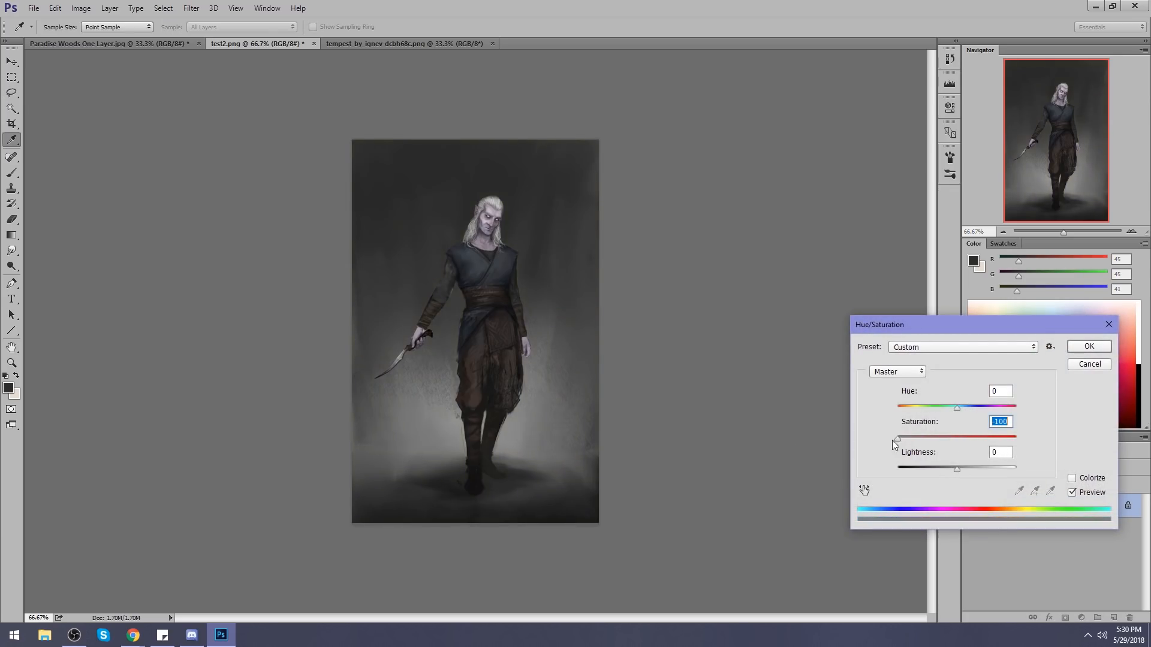
pyautogui.moveTo(900, 440); pyautogui.dragTo(858, 446)
pyautogui.click(847, 446)
pyautogui.moveTo(898, 440); pyautogui.dragTo(960, 440)
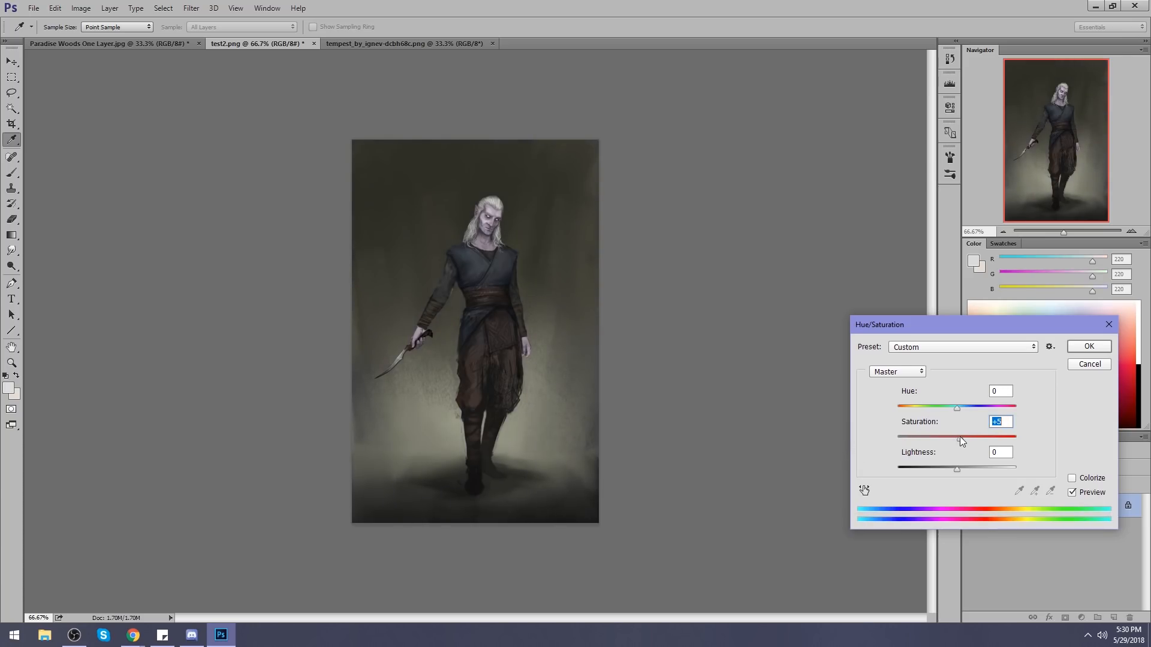
pyautogui.moveTo(958, 441); pyautogui.dragTo(973, 444)
pyautogui.moveTo(954, 440); pyautogui.dragTo(844, 475)
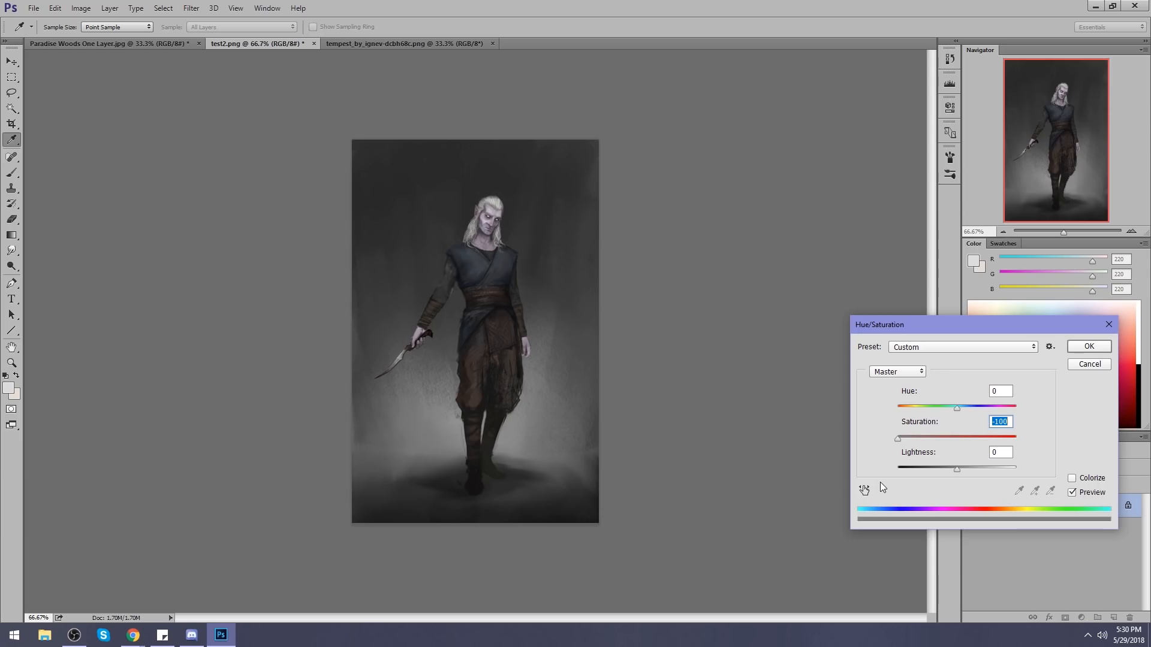
pyautogui.click(1086, 348)
# Bring back the selection outline and invert the selection so it covers the character.
pyautogui.press('l')
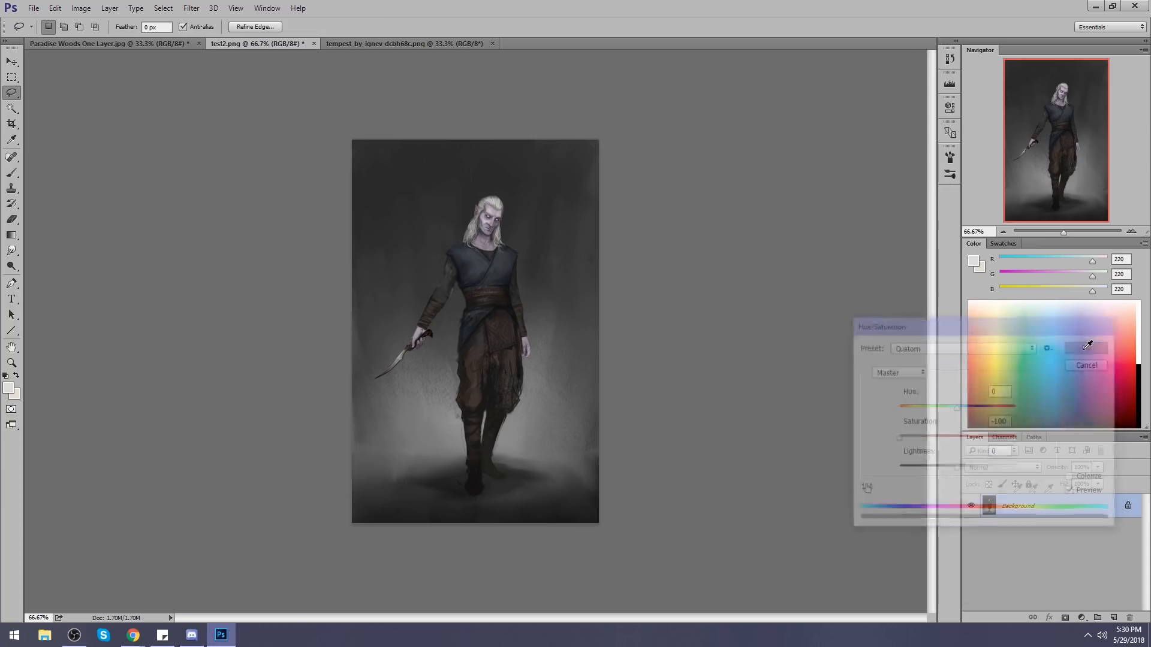
pyautogui.hotkey('ctrl', 'shift', 'd')
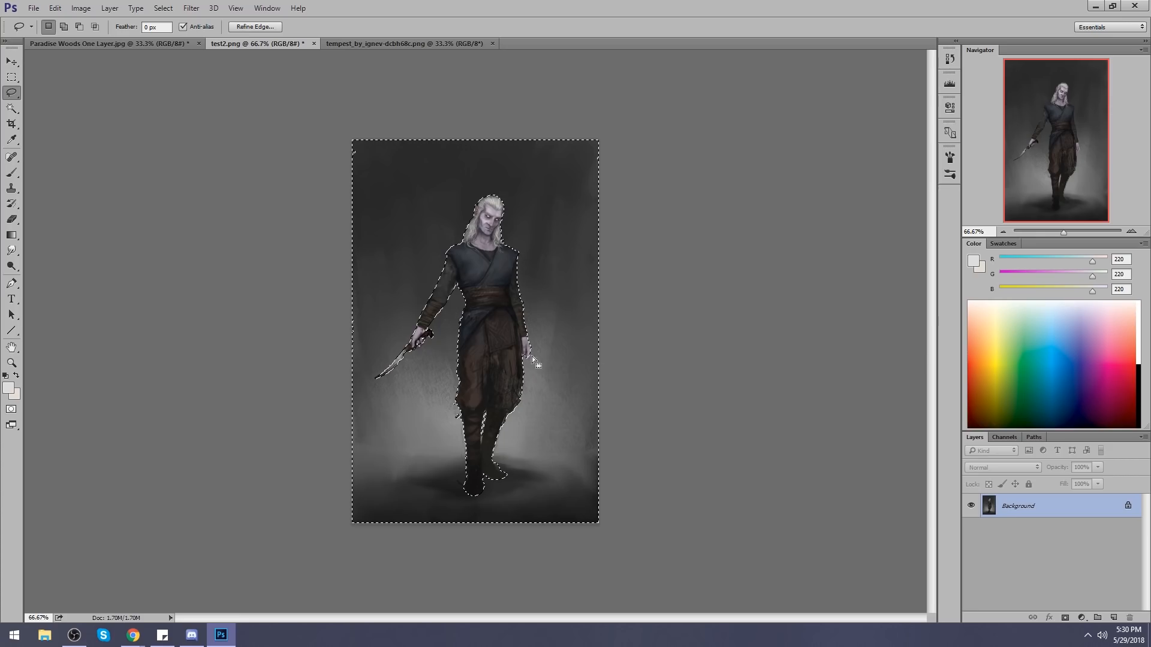
pyautogui.press('m')
pyautogui.rightClick(564, 366)
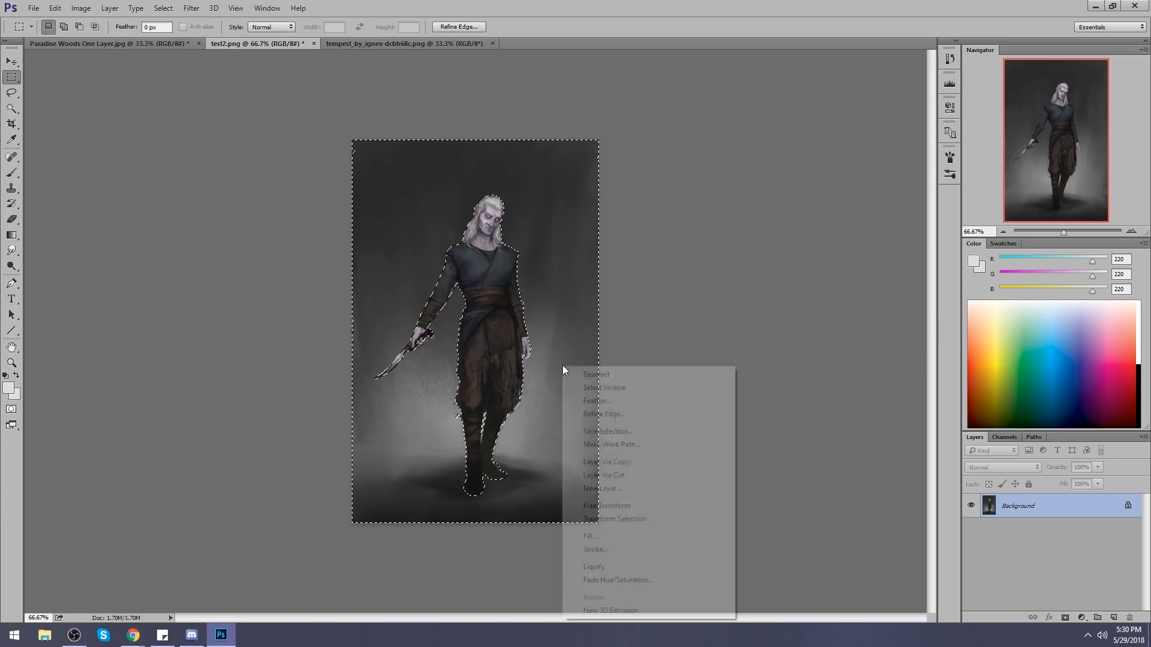
pyautogui.click(602, 388)
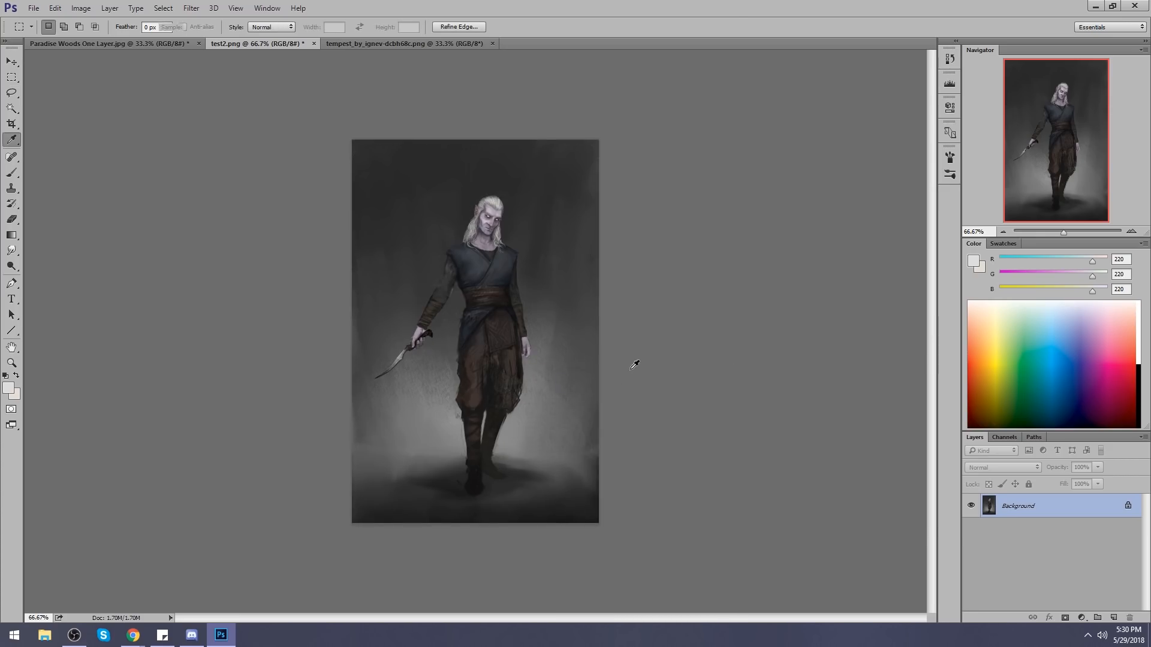
# Set the character's saturation to +37 and hue to -15 with Hue/Saturation.
pyautogui.hotkey('ctrl', 'u')
pyautogui.moveTo(956, 440); pyautogui.dragTo(965, 439)
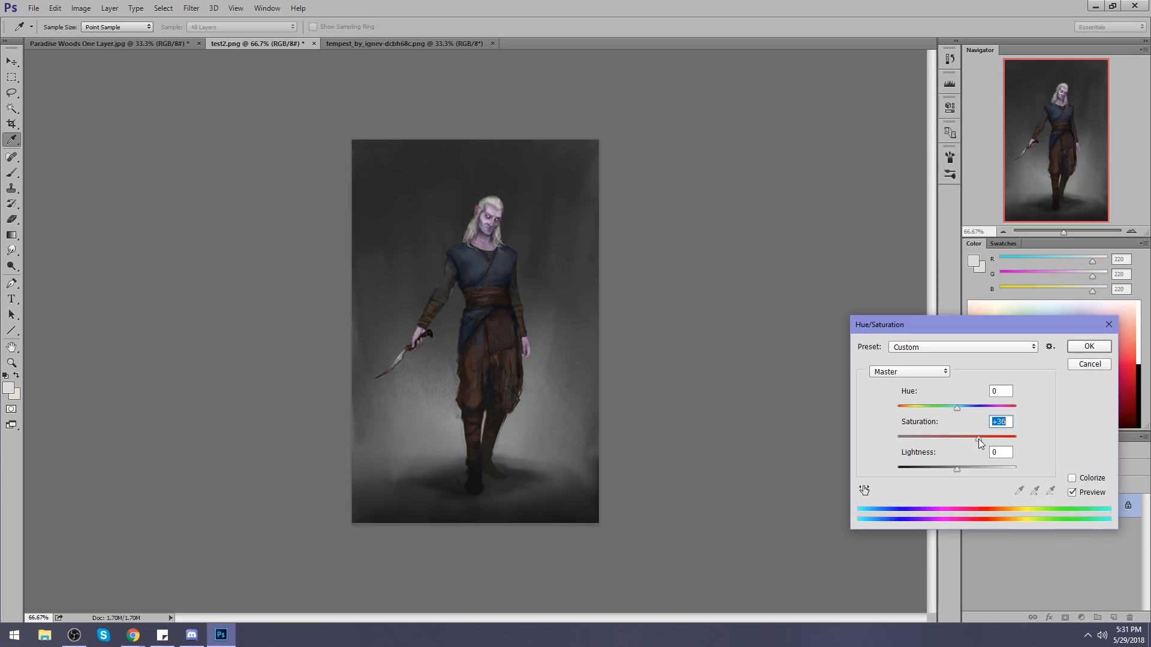
pyautogui.moveTo(955, 410)
pyautogui.mouseDown()
pyautogui.moveTo(980, 408)
pyautogui.moveTo(945, 411)
pyautogui.mouseUp()
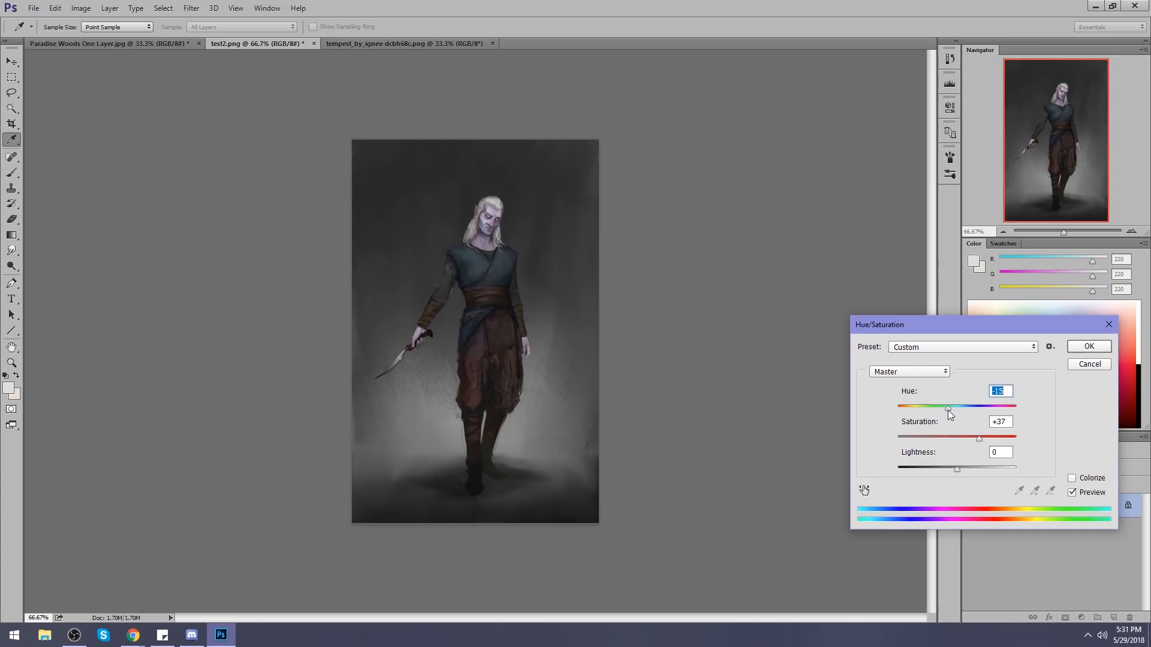
pyautogui.click(1089, 346)
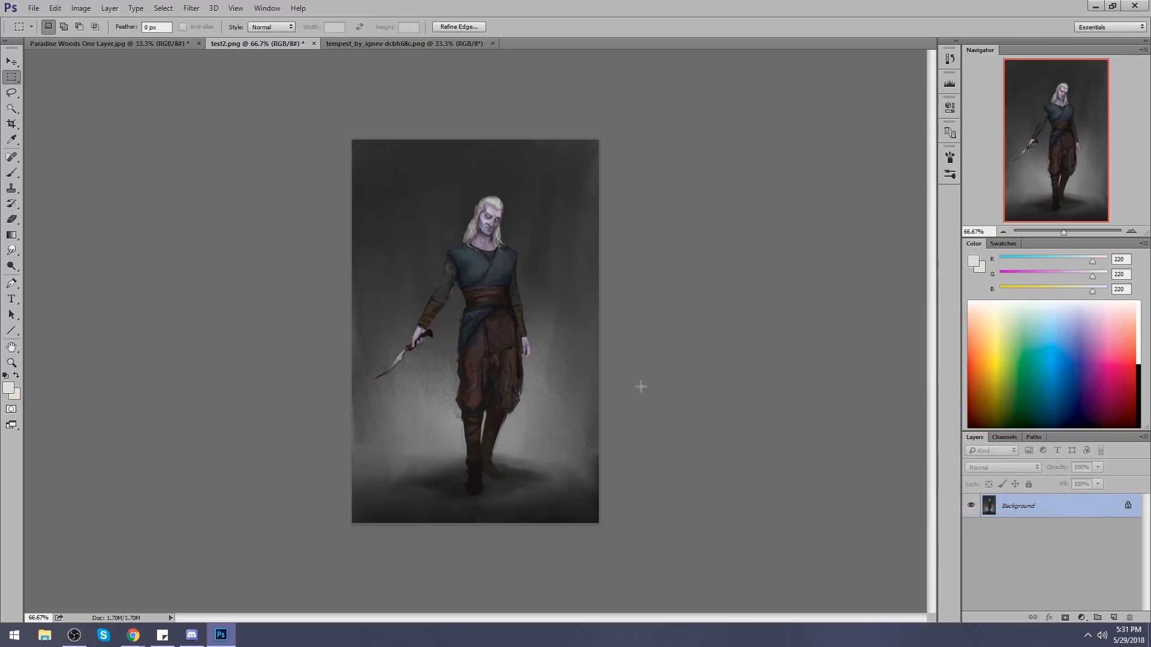
# Restore the character selection and invert it so it covers the backdrop.
pyautogui.rightClick(550, 355)
pyautogui.click(560, 362)
pyautogui.hotkey('ctrl', 'shift', 'd')
pyautogui.rightClick(563, 340)
pyautogui.click(598, 357)
# Raise the backdrop's lightness slightly with Hue/Saturation.
pyautogui.hotkey('ctrl', 'u')
pyautogui.moveTo(956, 467); pyautogui.dragTo(993, 463)
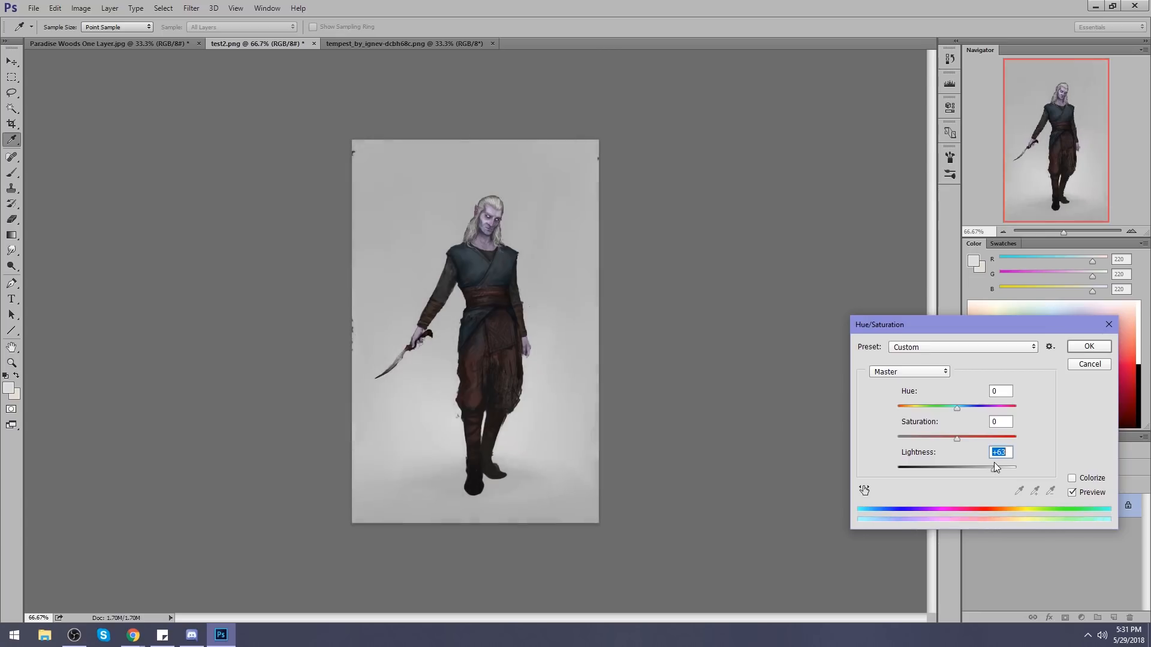
pyautogui.write('0')
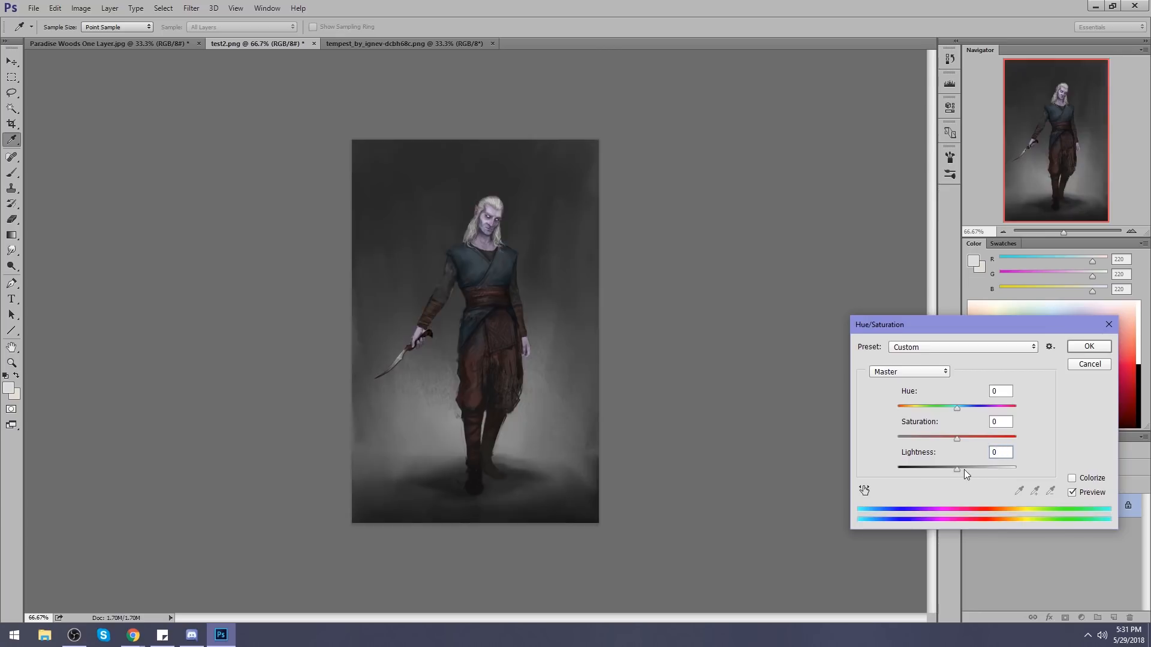
pyautogui.moveTo(955, 469); pyautogui.dragTo(960, 469)
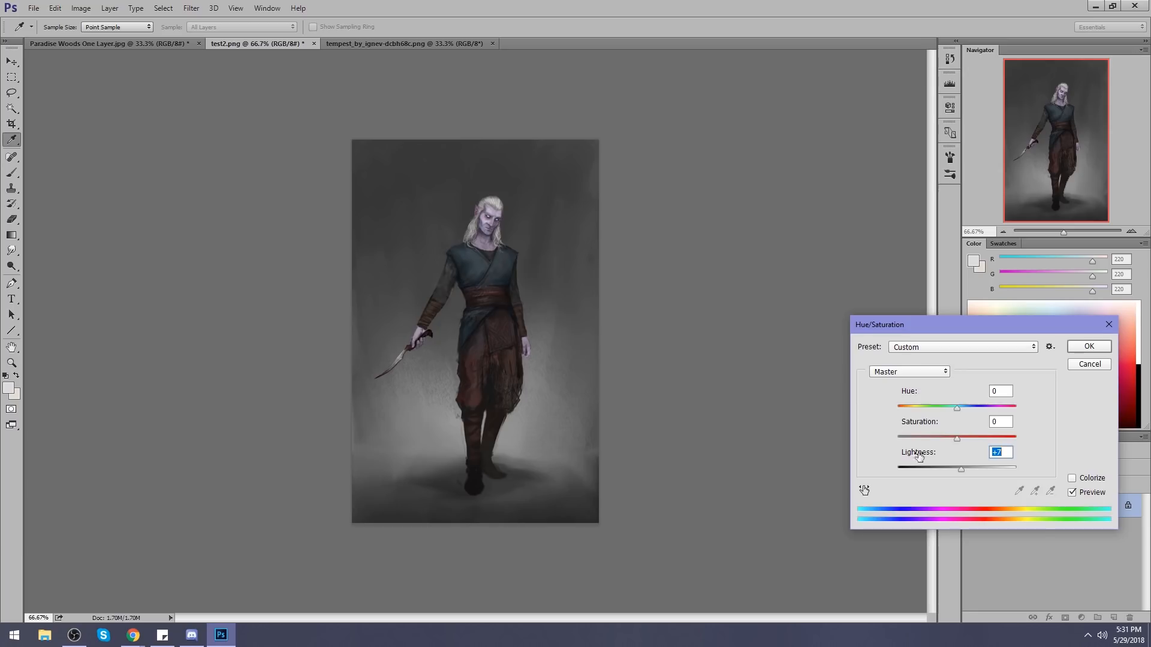
pyautogui.moveTo(962, 470)
pyautogui.mouseDown()
pyautogui.moveTo(972, 471)
pyautogui.moveTo(963, 470)
pyautogui.mouseUp()
pyautogui.click(1088, 353)
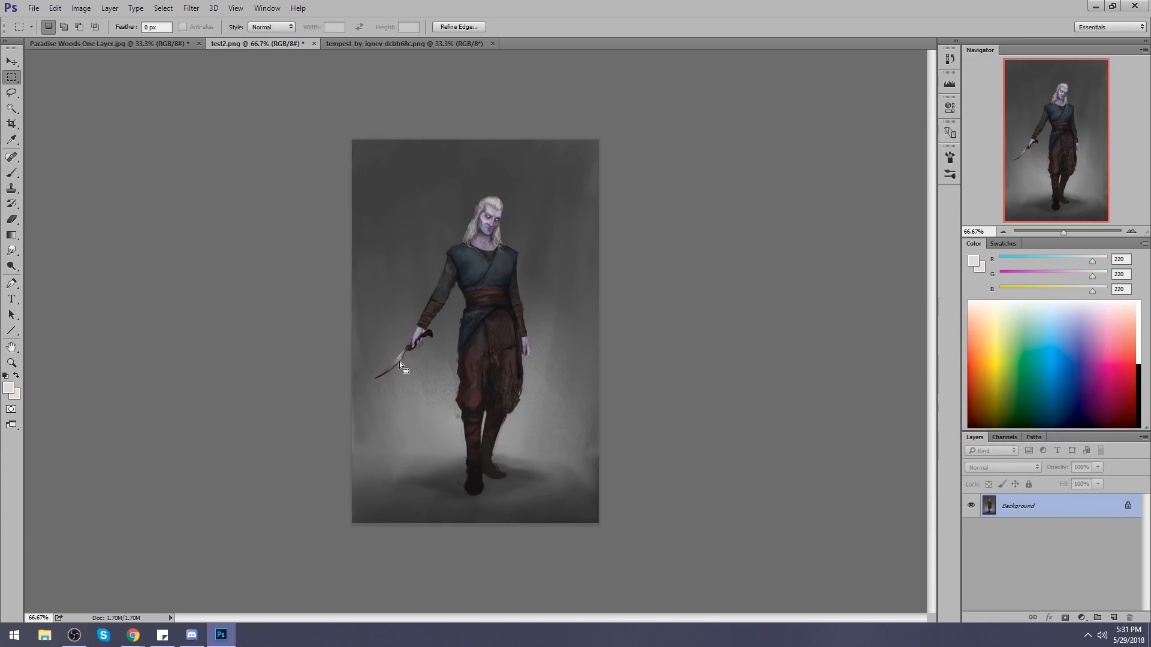
# Invert the selection back to the character and hide the selection outline.
pyautogui.rightClick(502, 338)
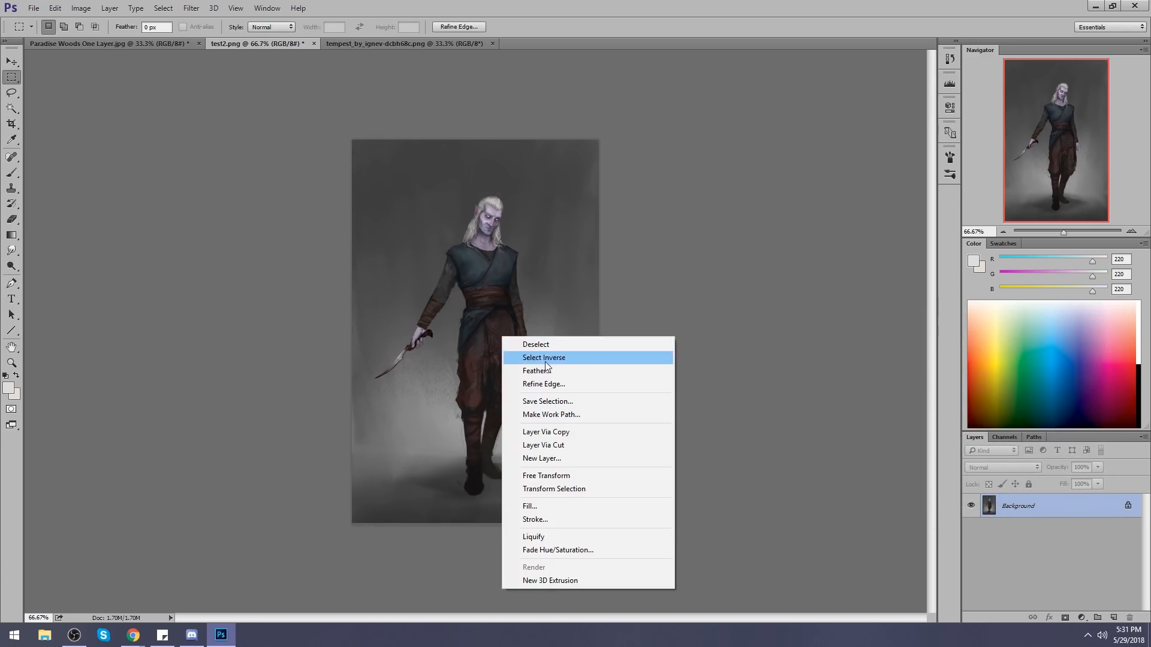
pyautogui.click(542, 354)
pyautogui.rightClick(523, 345)
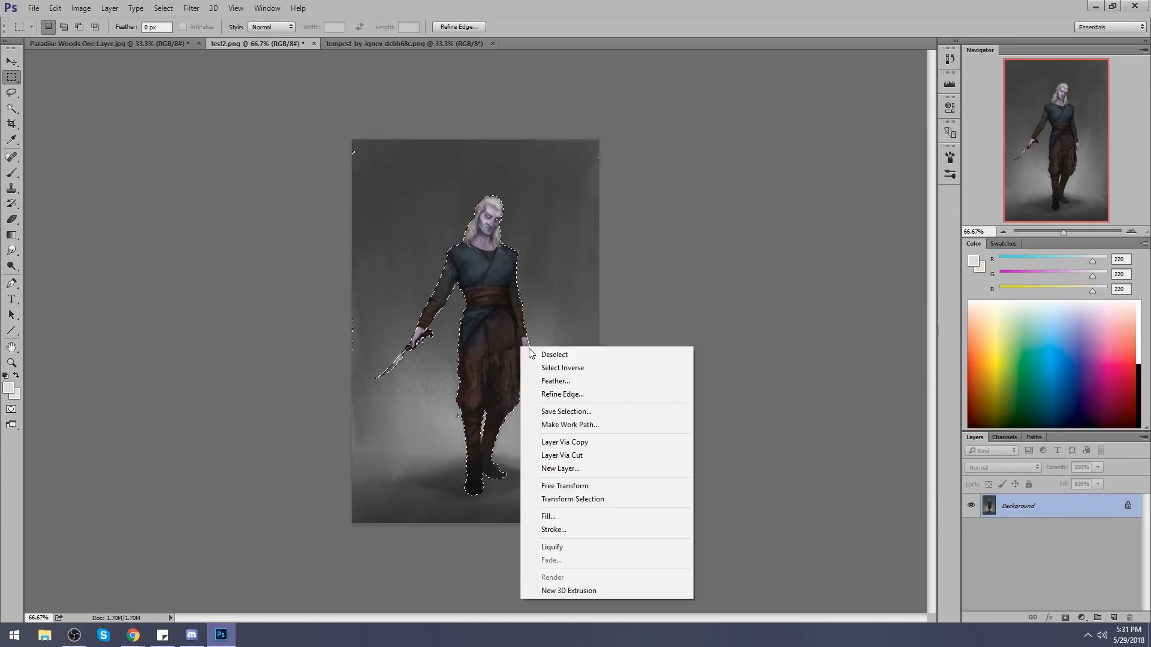
pyautogui.click(619, 307)
pyautogui.hotkey('ctrl', 'd')
# Lighten the character's waist and upper trousers with the Dodge tool, using the Midtones range at 38% exposure.
pyautogui.click(12, 266)
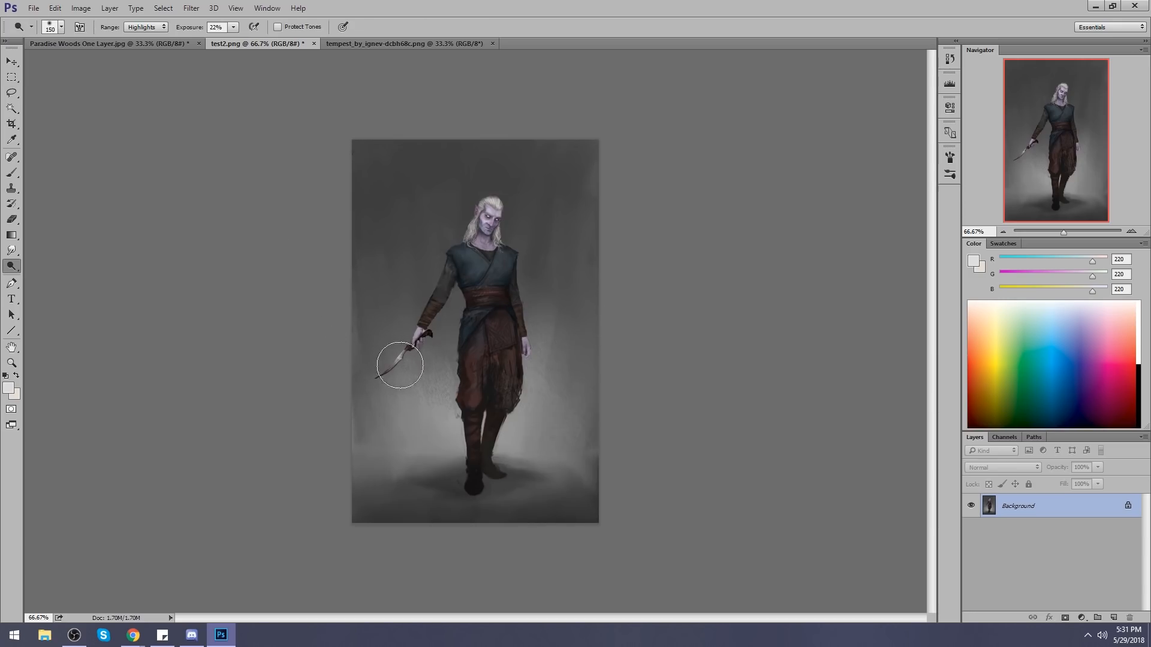
pyautogui.press('[')
pyautogui.press('[')
pyautogui.press('[')
pyautogui.press('[')
pyautogui.press('[')
pyautogui.press('[')
pyautogui.press('[')
pyautogui.press(']')
pyautogui.press(']')
pyautogui.press(']')
pyautogui.press(']')
pyautogui.press(']')
pyautogui.press('[')
pyautogui.click(151, 44)
pyautogui.press('3')
pyautogui.press('8')
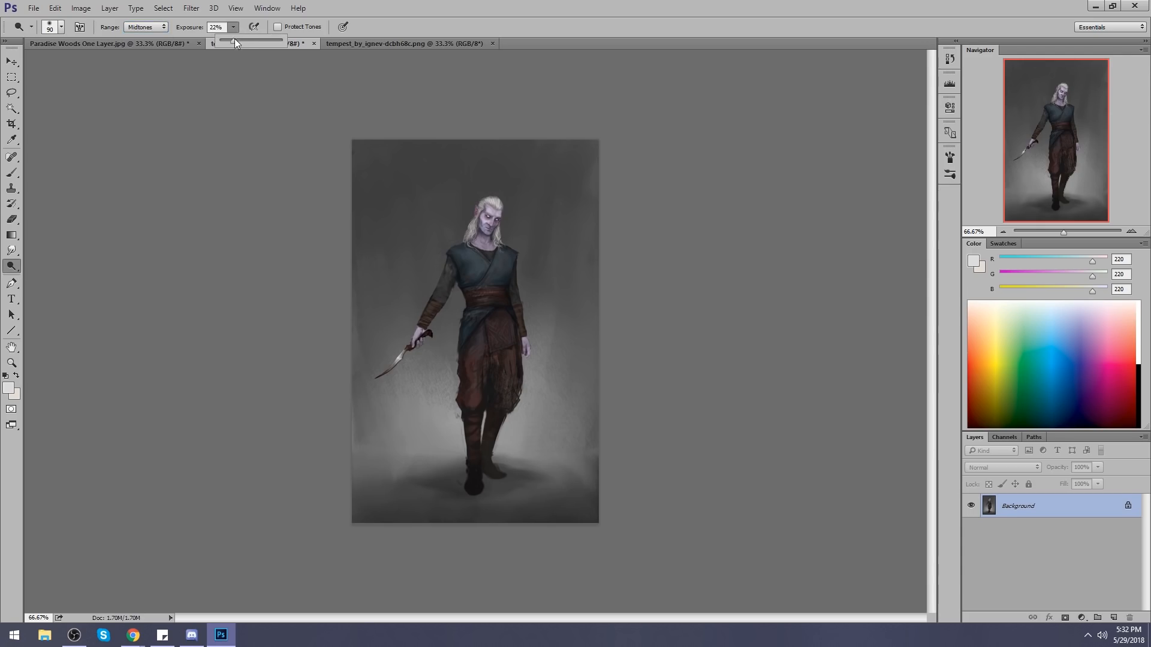
pyautogui.press(']')
pyautogui.moveTo(491, 305)
pyautogui.mouseDown()
pyautogui.moveTo(505, 323)
pyautogui.moveTo(484, 351)
pyautogui.mouseUp()
# Brighten further areas of the character's clothing with Dodge strokes at varying brush sizes.
pyautogui.press('[')
pyautogui.press('[')
pyautogui.press('[')
pyautogui.press('[')
pyautogui.press('[')
pyautogui.press('[')
pyautogui.press('[')
pyautogui.press('[')
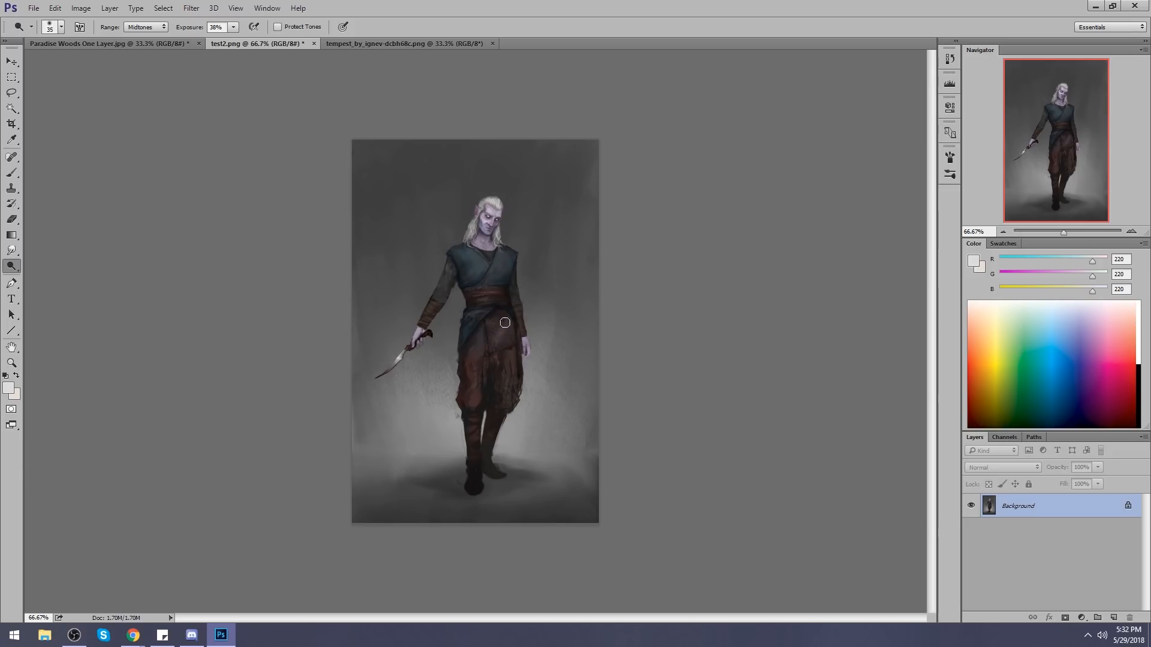
pyautogui.press(']')
pyautogui.press(']')
pyautogui.press(']')
pyautogui.press(']')
pyautogui.press(']')
pyautogui.press(']')
pyautogui.press(']')
pyautogui.press(']')
pyautogui.press(']')
pyautogui.press('[')
pyautogui.press('[')
pyautogui.press('[')
pyautogui.press('[')
pyautogui.press(']')
pyautogui.press(']')
pyautogui.press(']')
pyautogui.press(']')
pyautogui.press('[')
pyautogui.press('[')
pyautogui.press('[')
# Clear the selection around the character.
pyautogui.press('m')
pyautogui.rightClick(537, 325)
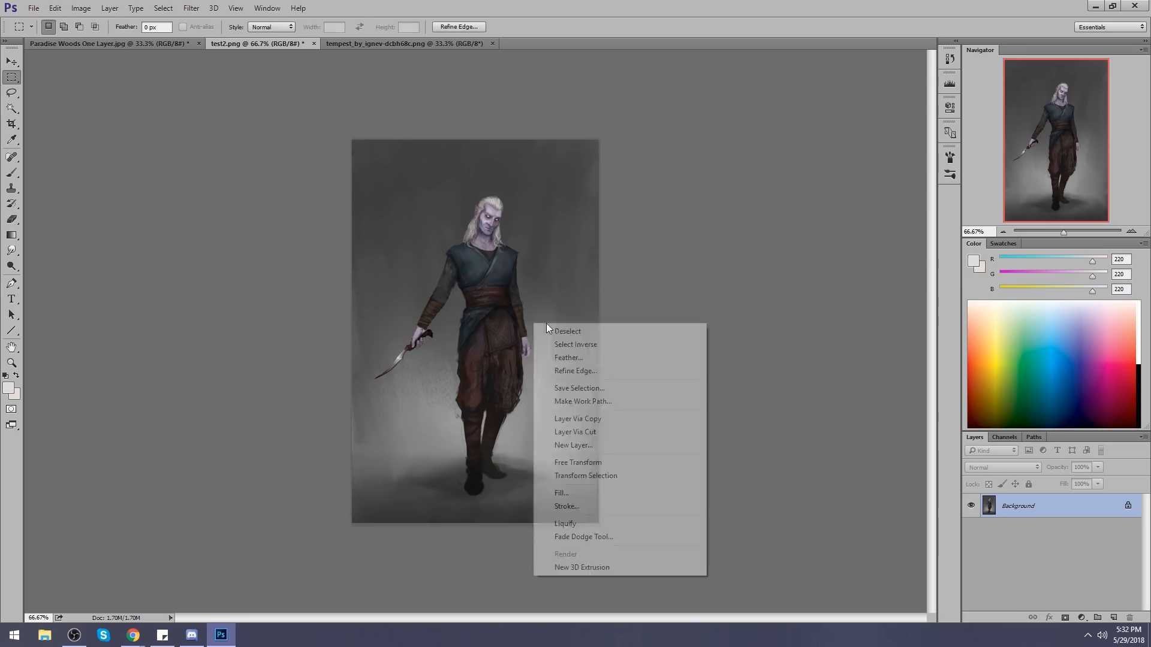
pyautogui.click(573, 332)
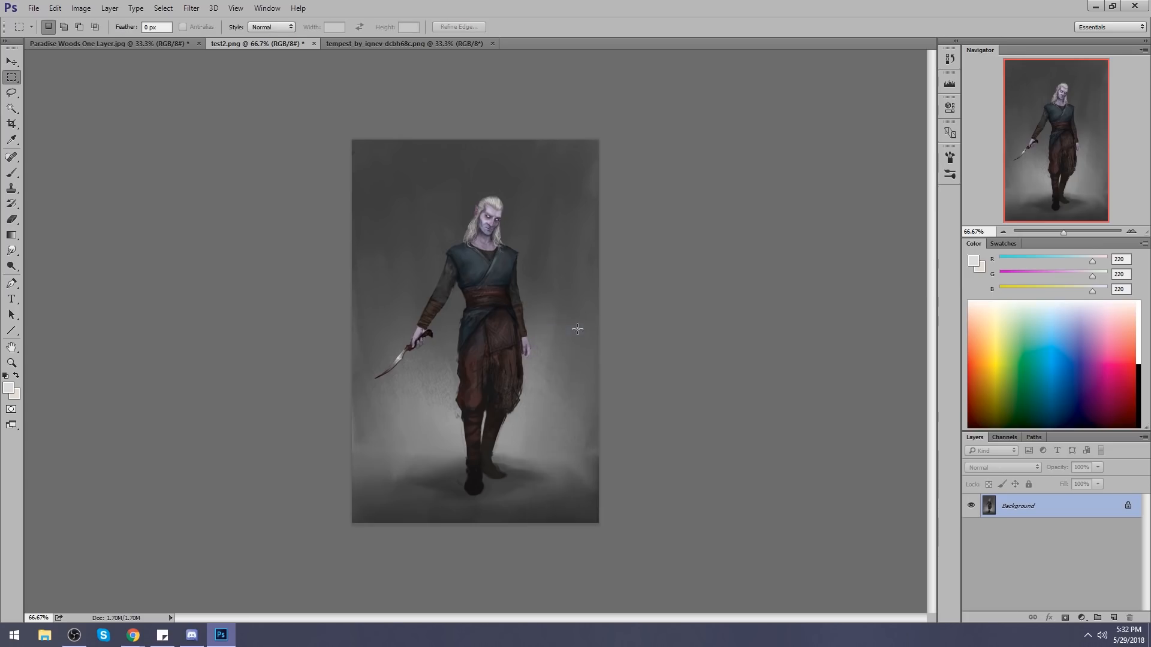
# Desaturate small areas around the character with the Sponge tool in Desaturate mode, raising the flow to 100% and reducing the brush size.
pyautogui.click(11, 265)
pyautogui.click(54, 287)
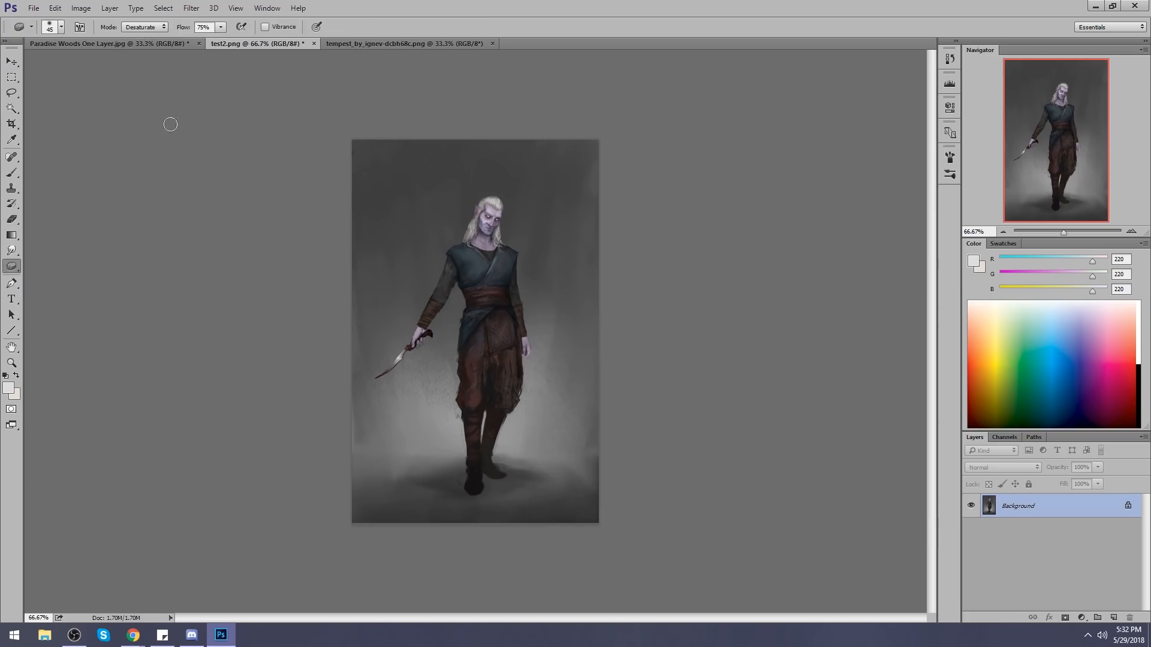
pyautogui.press('[')
pyautogui.press('[')
pyautogui.click(221, 27)
pyautogui.moveTo(228, 41); pyautogui.dragTo(233, 41)
pyautogui.click(426, 186)
pyautogui.press('[')
pyautogui.click(222, 28)
pyautogui.moveTo(228, 42); pyautogui.dragTo(232, 43)
pyautogui.click(456, 280)
pyautogui.press('[')
pyautogui.press('m')
pyautogui.rightClick(469, 256)
pyautogui.click(419, 264)
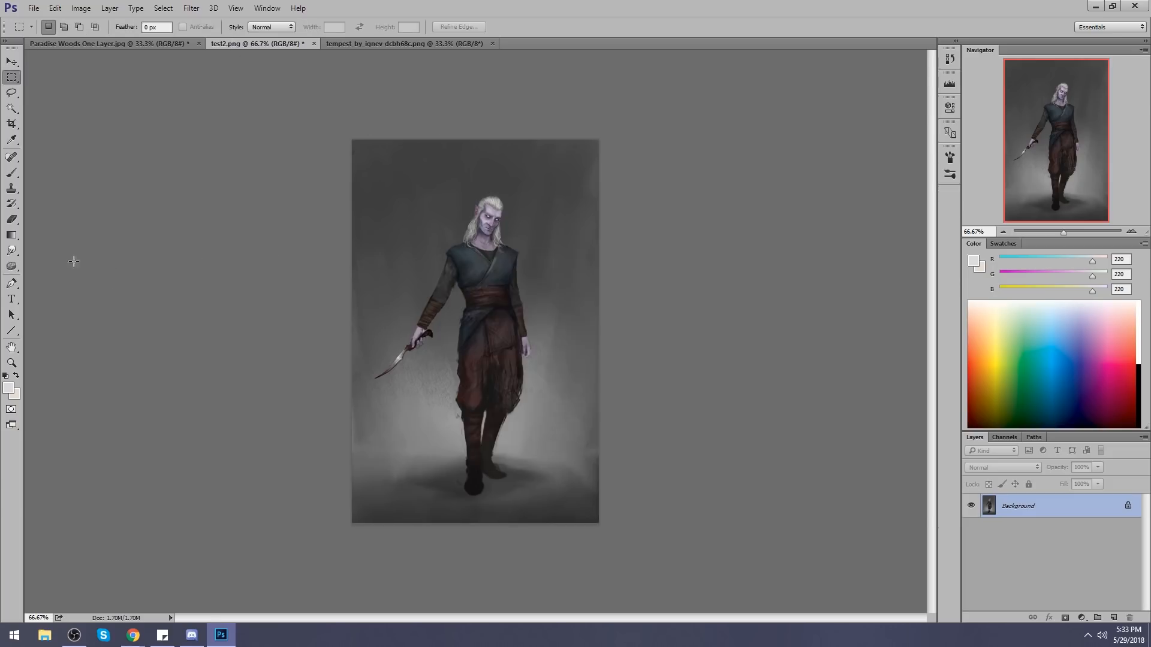
pyautogui.click(13, 267)
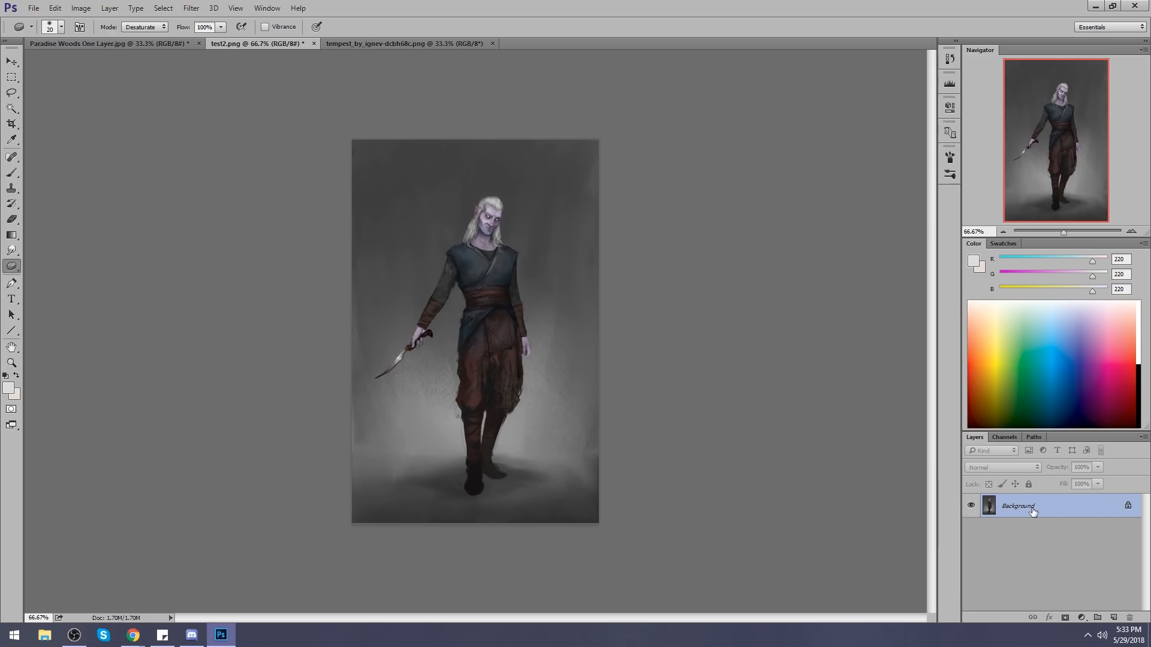
# Convert the Background into a regular layer named Layer 0 and select the whole canvas.
pyautogui.doubleClick(1059, 508)
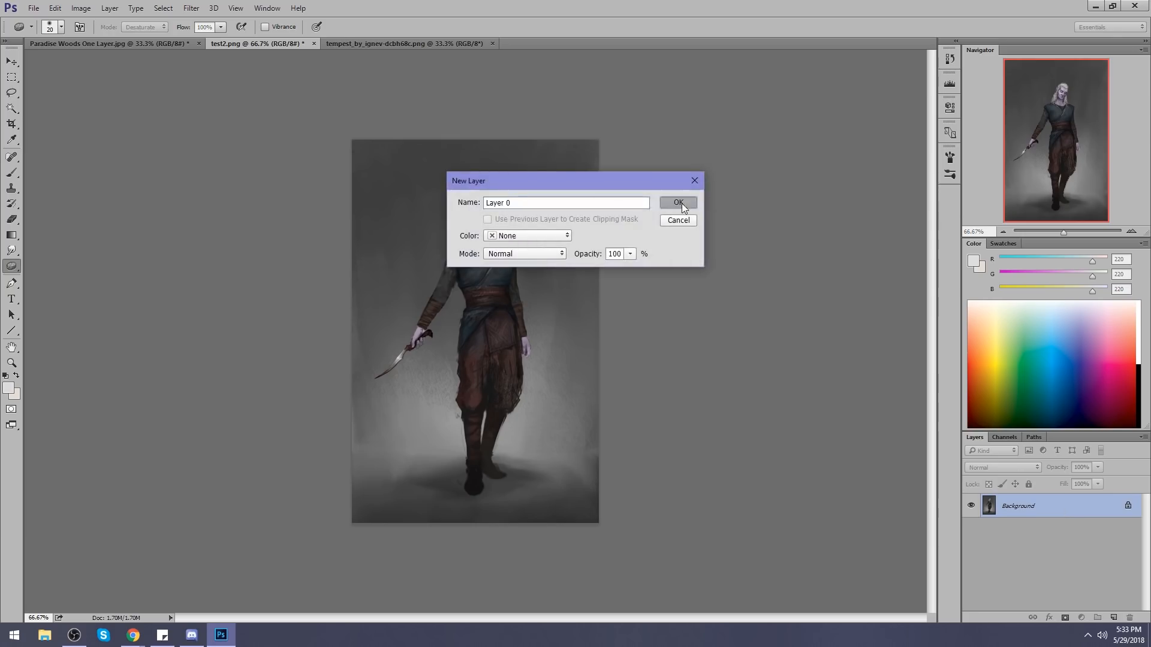
pyautogui.click(680, 201)
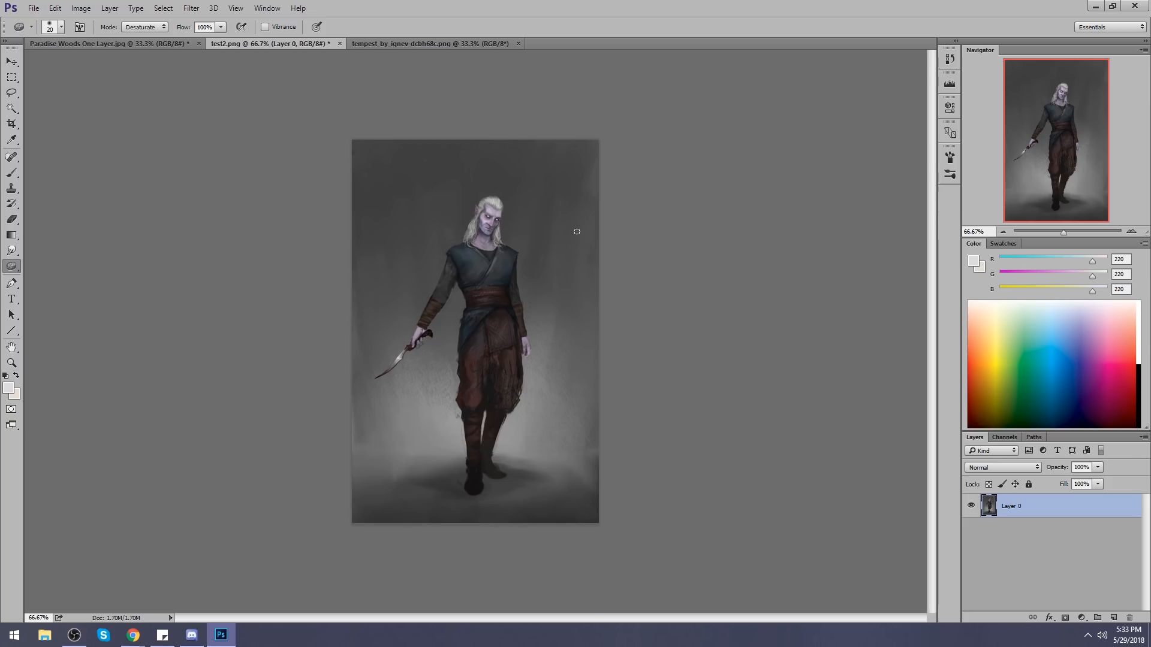
pyautogui.hotkey('ctrl', 'a')
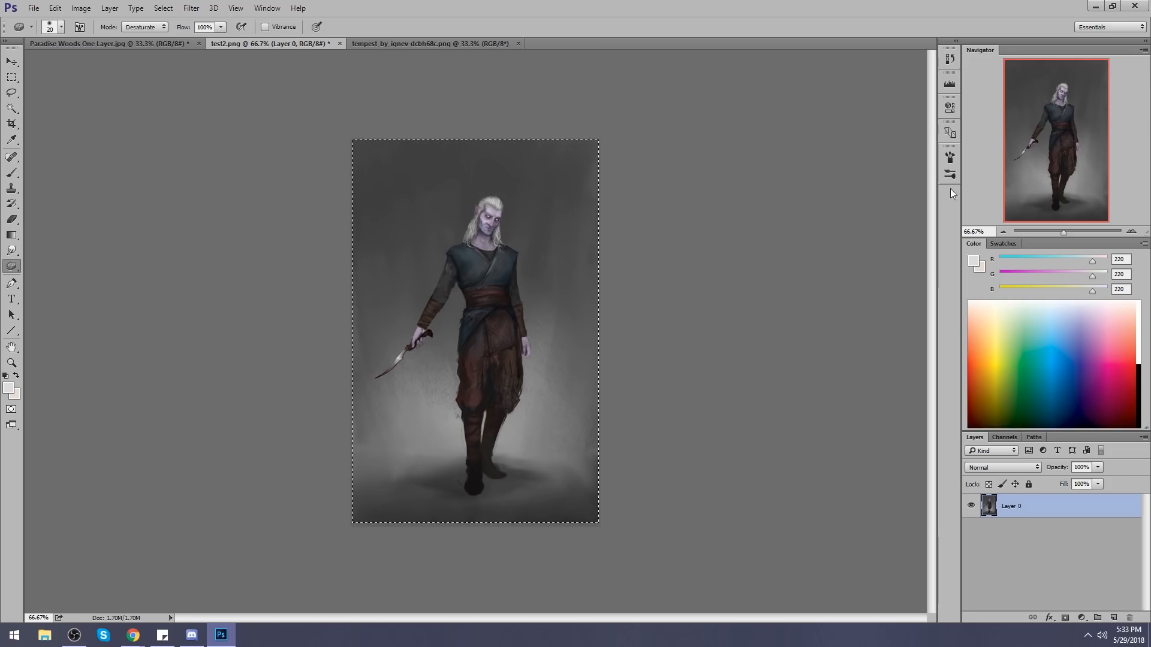
# Revert the document to its opening test2.png history snapshot and paste the edited painting in place above the original.
pyautogui.click(949, 59)
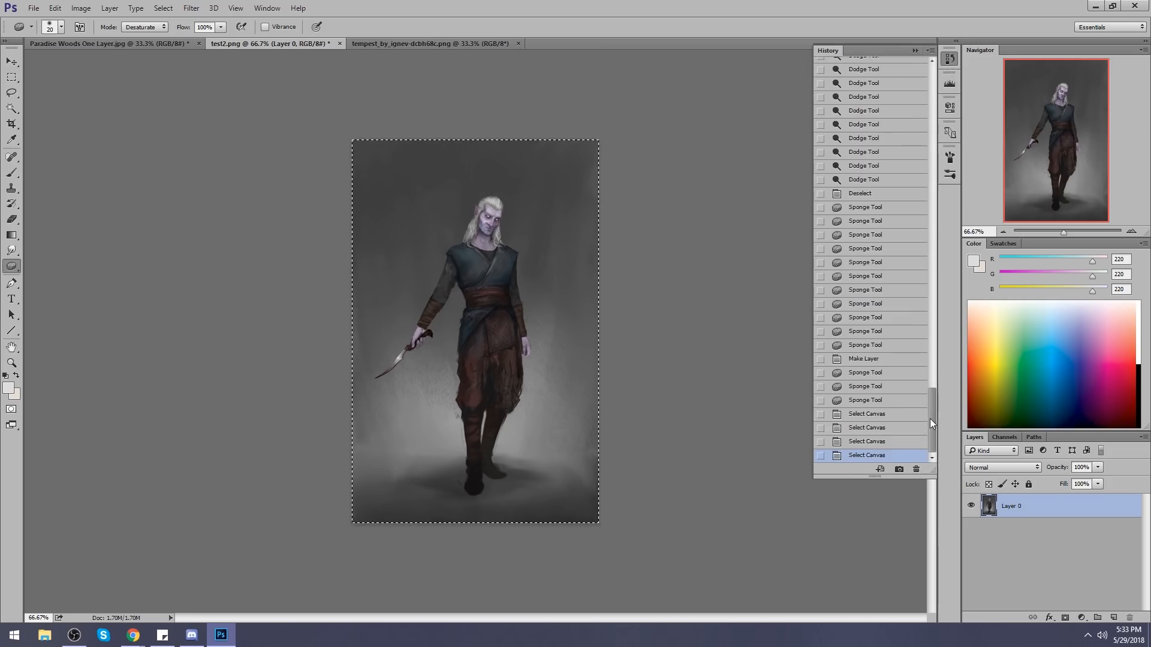
pyautogui.moveTo(930, 422)
pyautogui.mouseDown()
pyautogui.moveTo(941, 382)
pyautogui.moveTo(941, 92)
pyautogui.mouseUp()
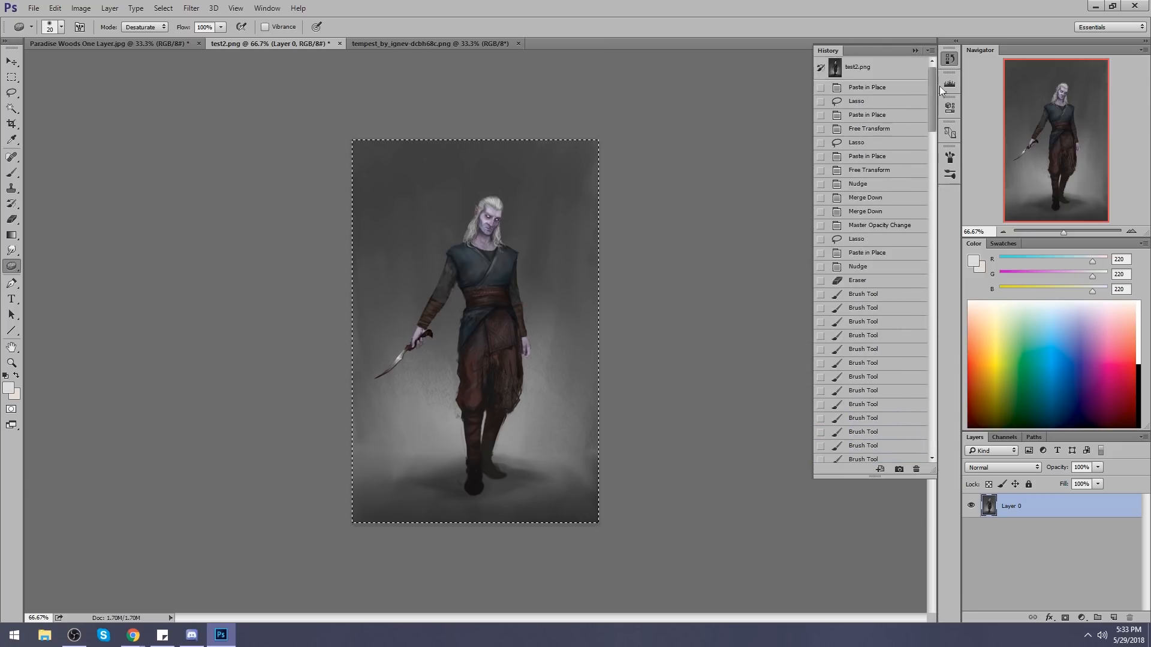
pyautogui.click(854, 69)
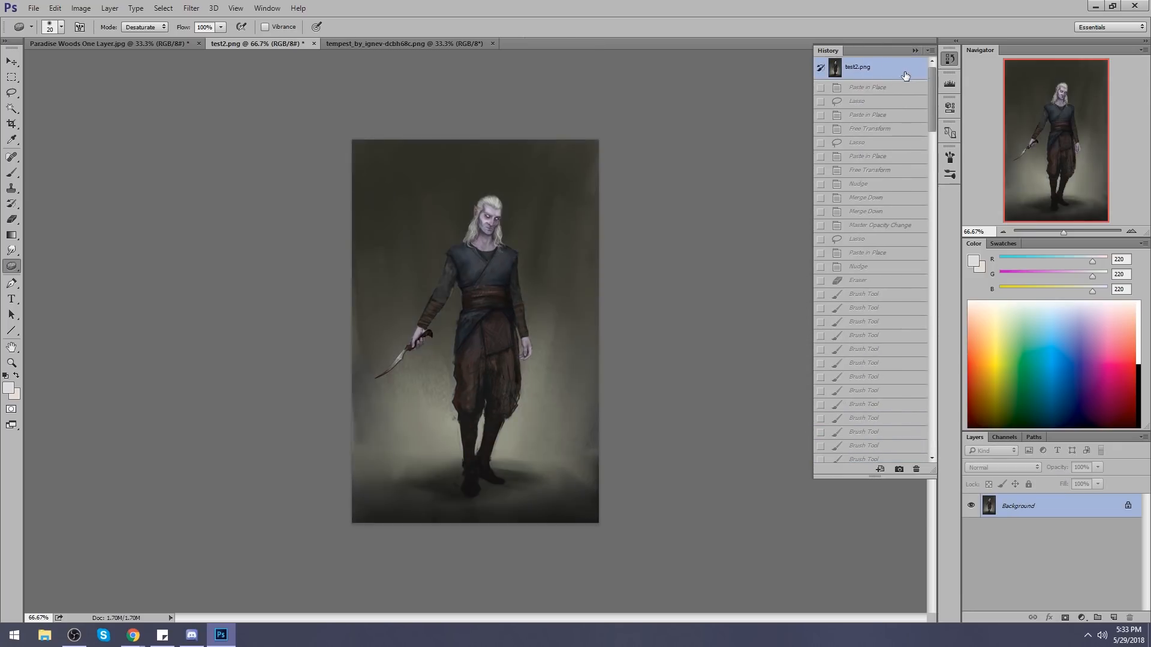
pyautogui.hotkey('ctrl', 'shift', 'v')
pyautogui.click(915, 50)
# Toggle the pasted layer's visibility to compare the edited painting with the original.
pyautogui.click(968, 507)
pyautogui.click(971, 508)
pyautogui.click(971, 508)
pyautogui.click(972, 509)
pyautogui.click(972, 508)
pyautogui.click(972, 508)
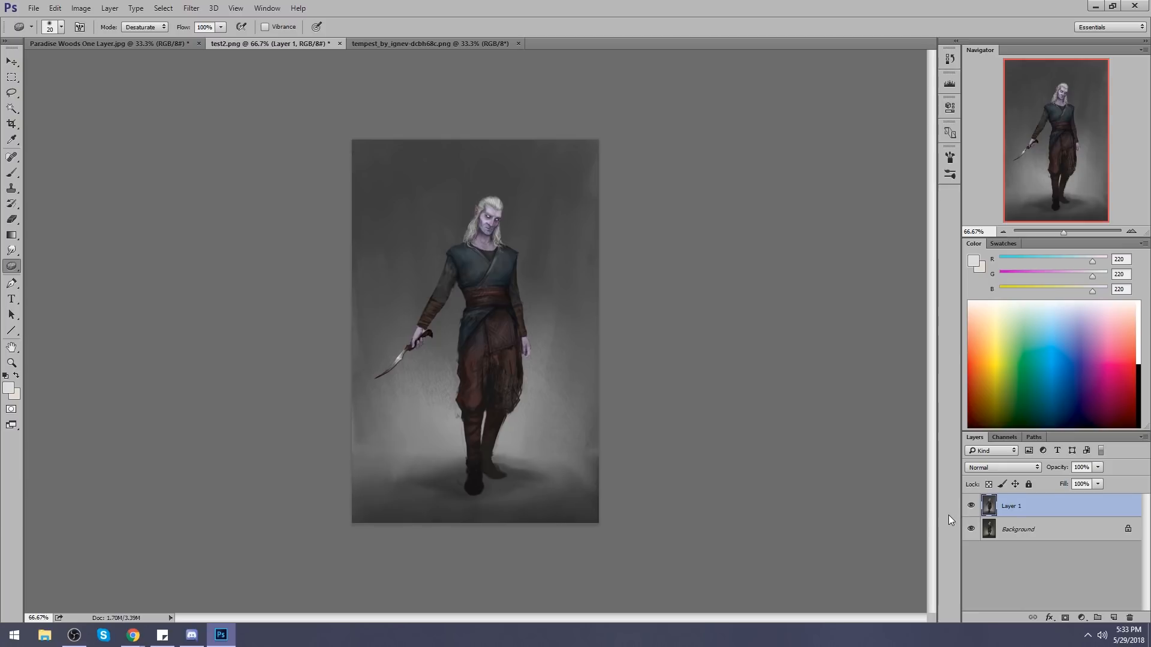
# Push the character's torso, hips and front leg into a stronger pose in Liquify with a brush size of 664.
pyautogui.click(191, 8)
pyautogui.click(231, 101)
pyautogui.click(991, 120)
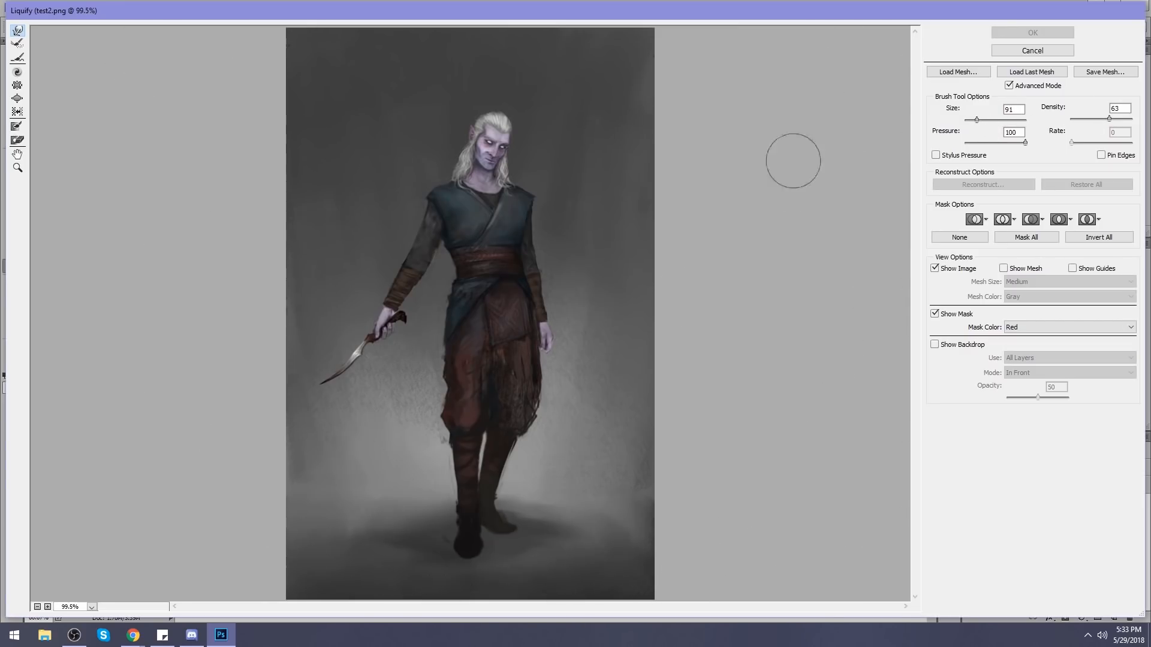
pyautogui.moveTo(984, 119); pyautogui.dragTo(987, 119)
pyautogui.moveTo(480, 205)
pyautogui.mouseDown()
pyautogui.moveTo(465, 178)
pyautogui.moveTo(466, 206)
pyautogui.mouseUp()
pyautogui.hotkey('ctrl', 'z')
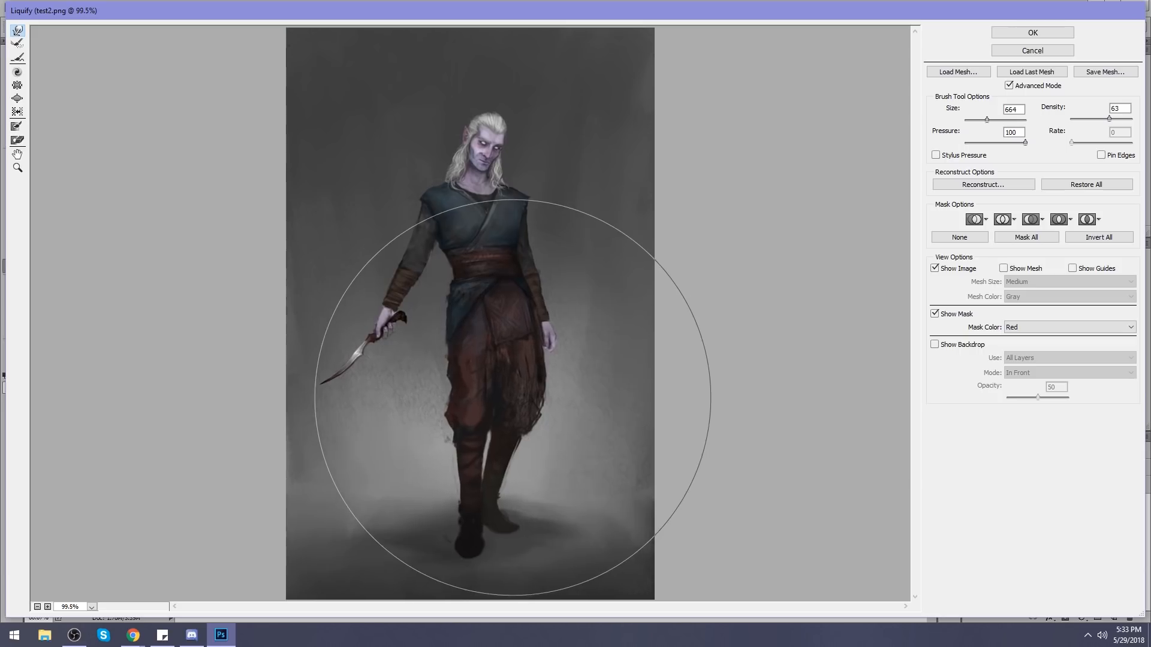
pyautogui.moveTo(511, 398); pyautogui.dragTo(524, 365)
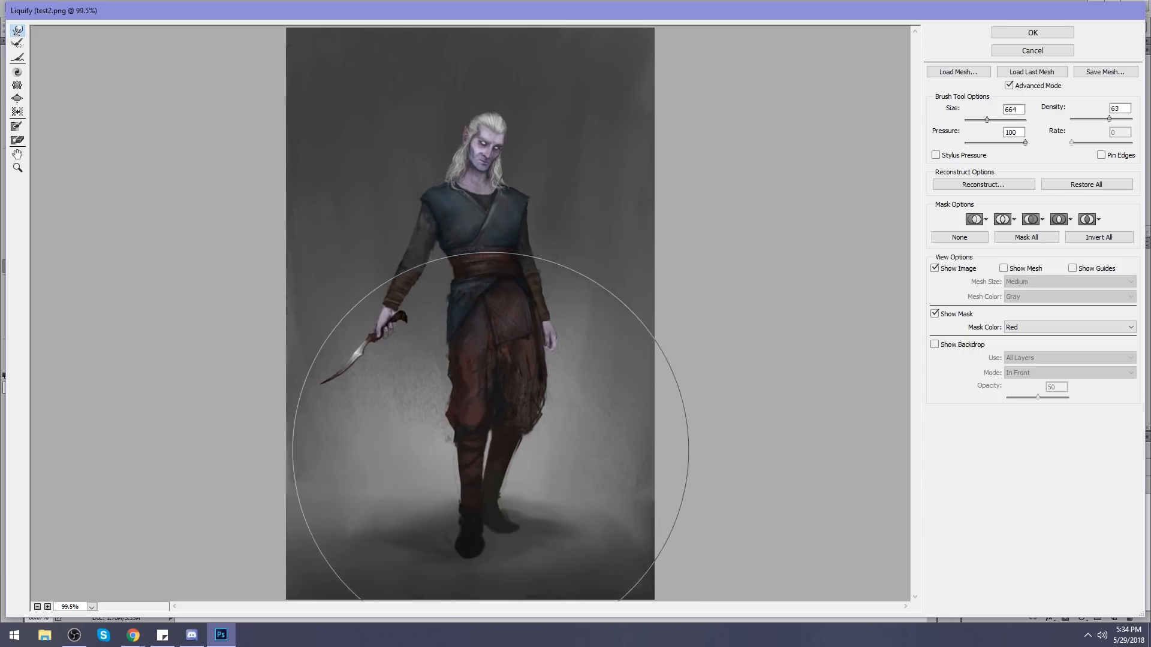
pyautogui.moveTo(471, 517); pyautogui.dragTo(462, 507)
# Refine the character's waist in Liquify with the brush reduced in stages to 100, and apply the distortion.
pyautogui.press('[')
pyautogui.press('[')
pyautogui.press('[')
pyautogui.press('[')
pyautogui.press('[')
pyautogui.press('[')
pyautogui.press('[')
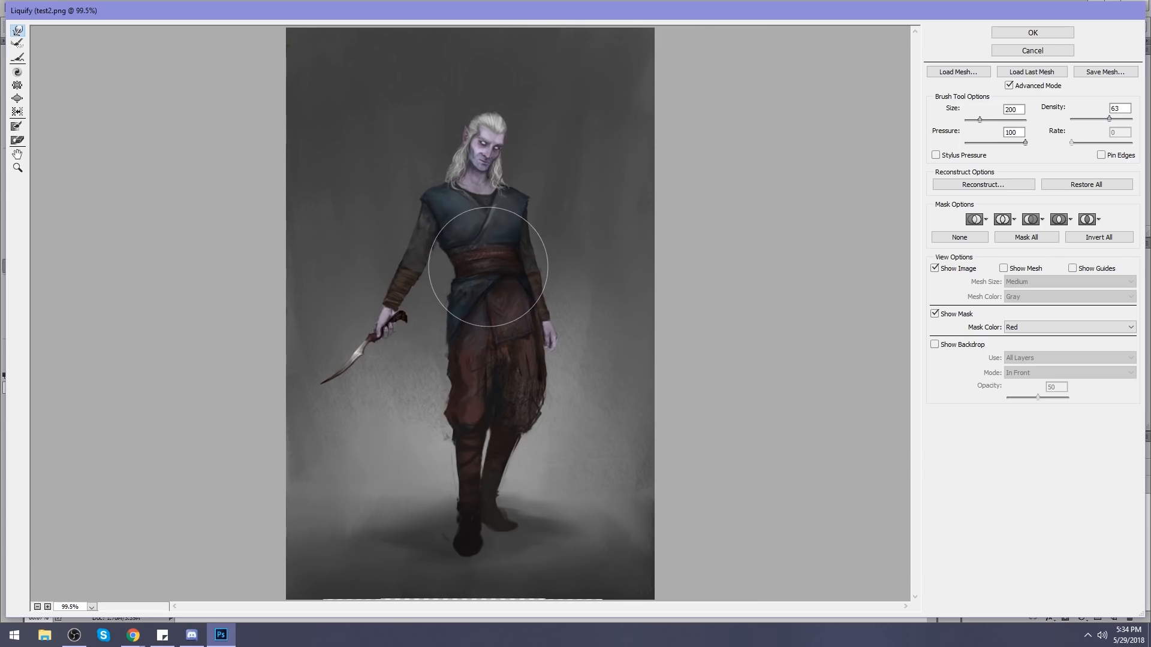
pyautogui.press('[')
pyautogui.press('[')
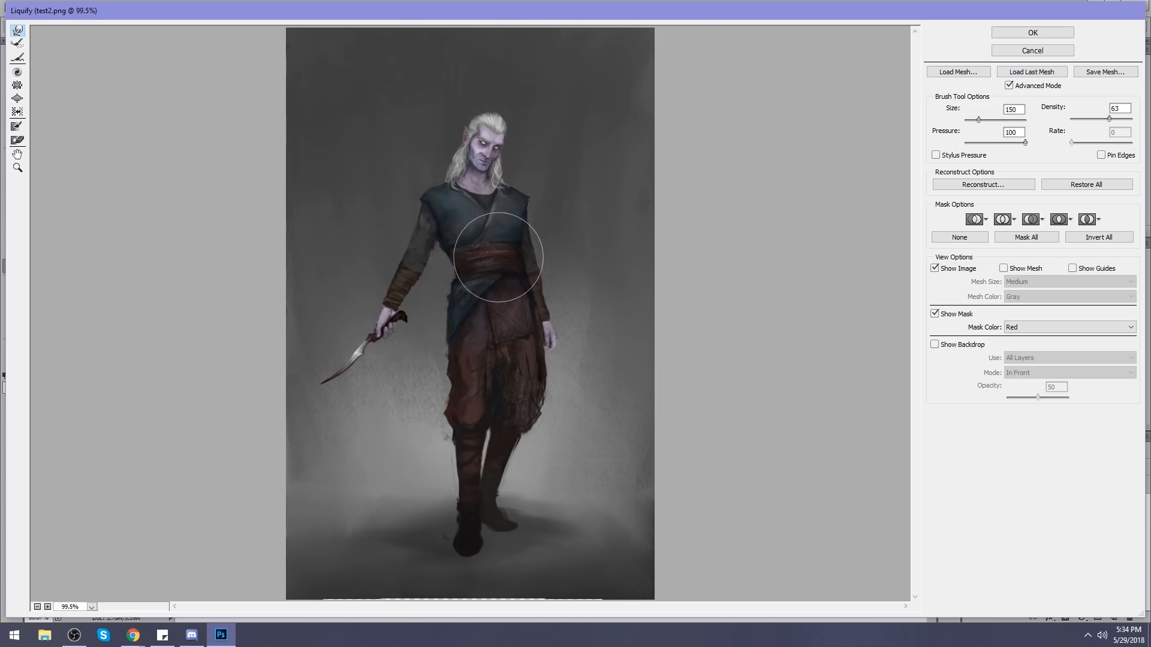
pyautogui.press('[')
pyautogui.press('[')
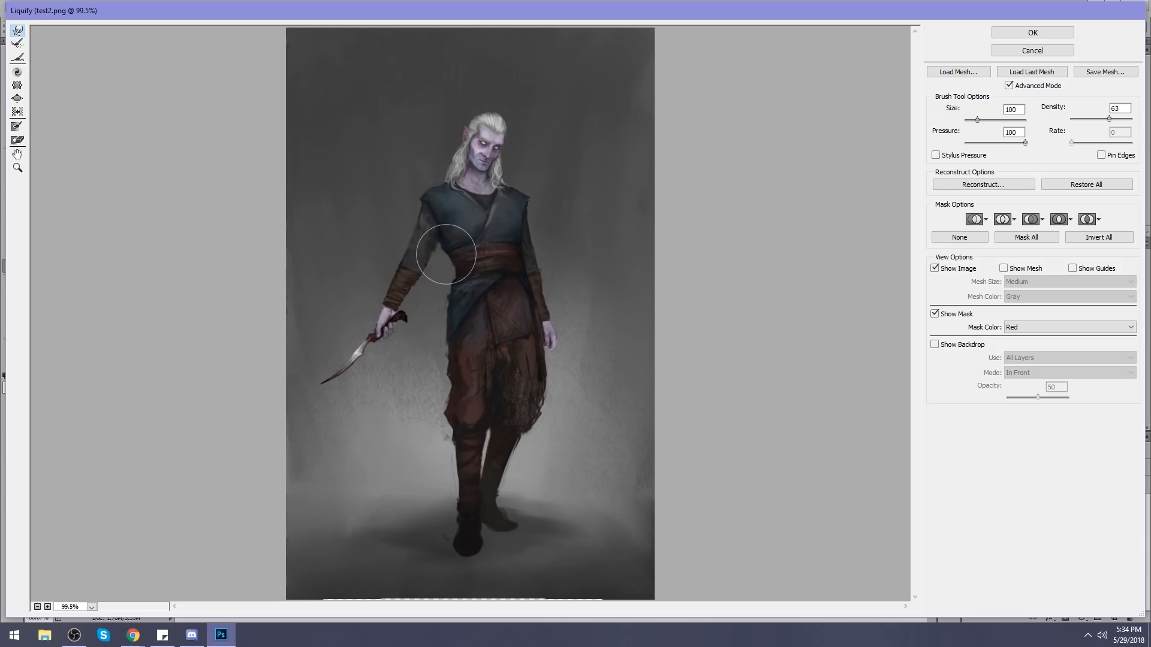
pyautogui.click(1001, 35)
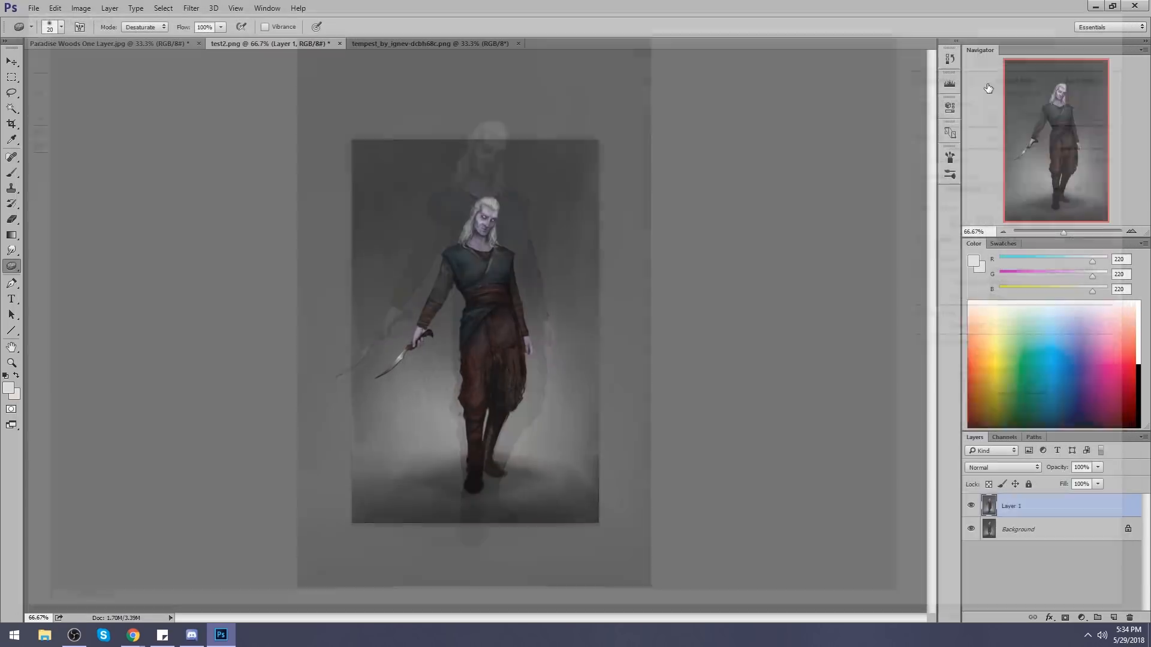
# Toggle Layer 1's visibility to compare the liquified pose with the original painting.
pyautogui.click(970, 507)
pyautogui.click(970, 507)
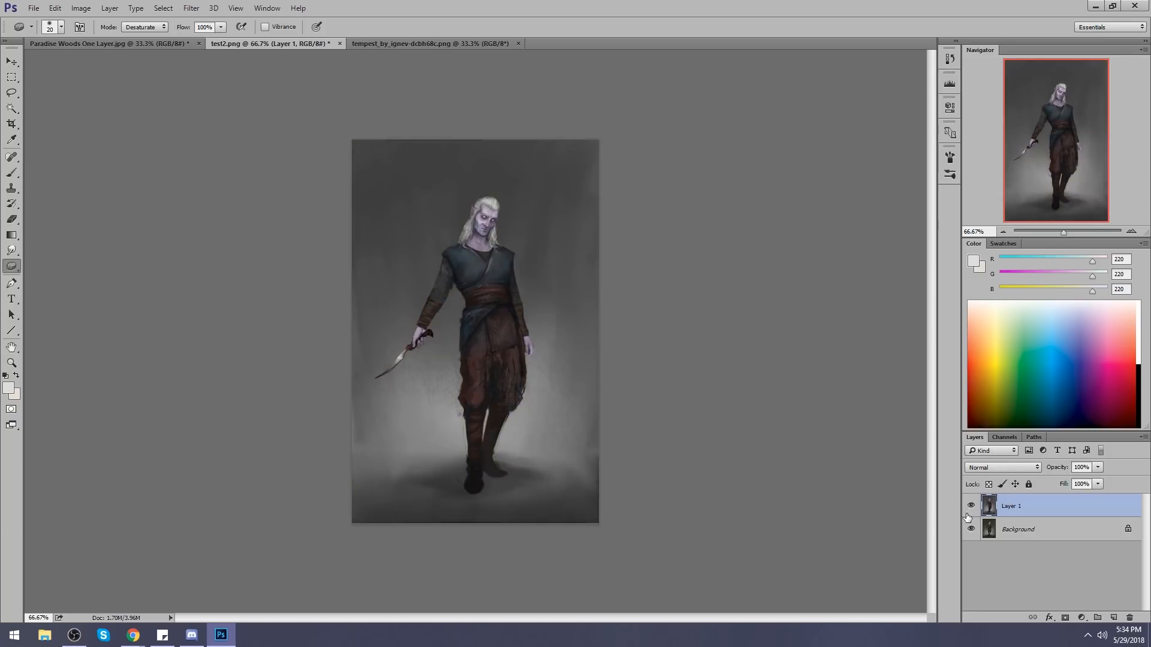
pyautogui.click(971, 507)
pyautogui.click(971, 507)
# Merge Layer 1 down into the Background and close test2.png, saving its changes.
pyautogui.rightClick(1111, 492)
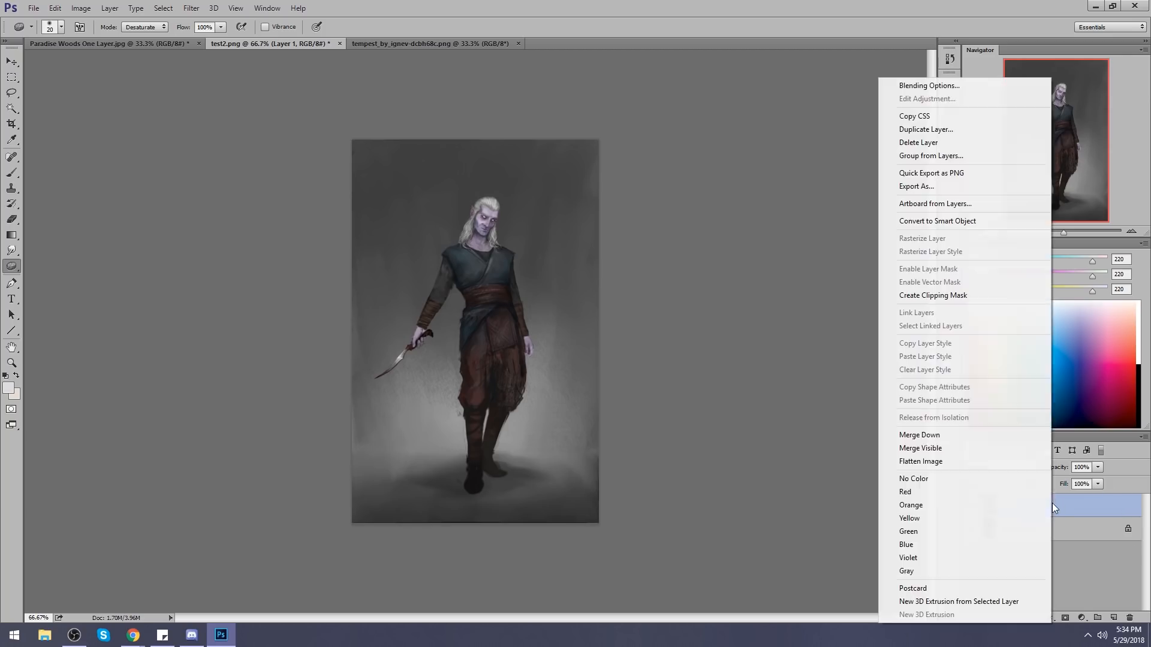
pyautogui.click(987, 435)
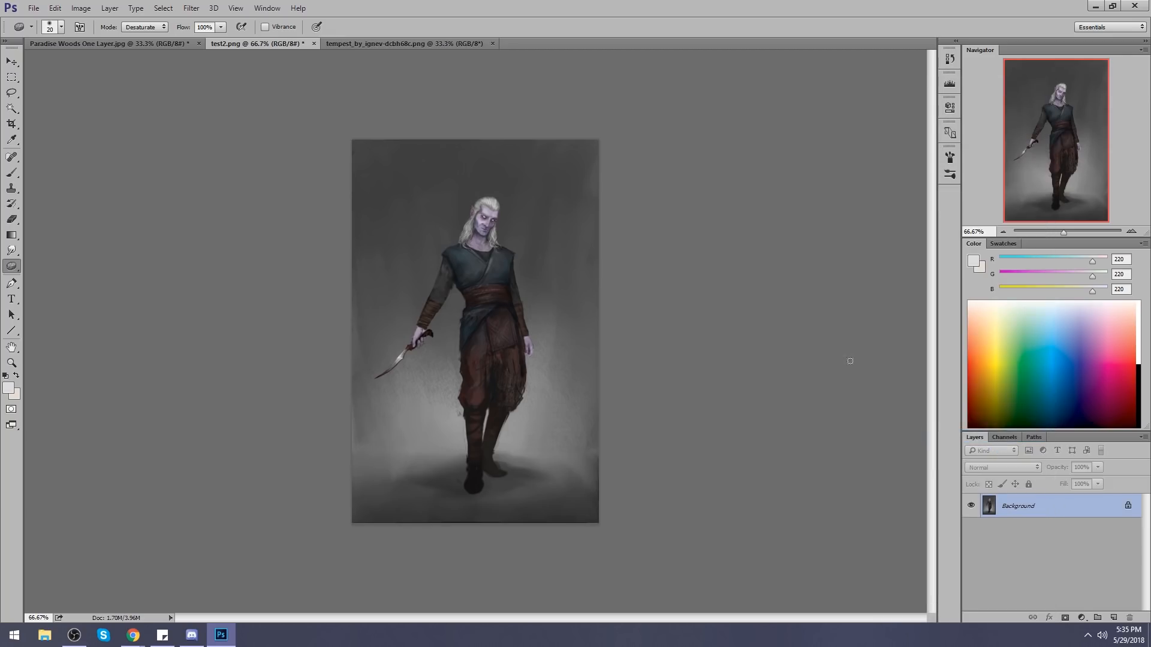
pyautogui.click(313, 43)
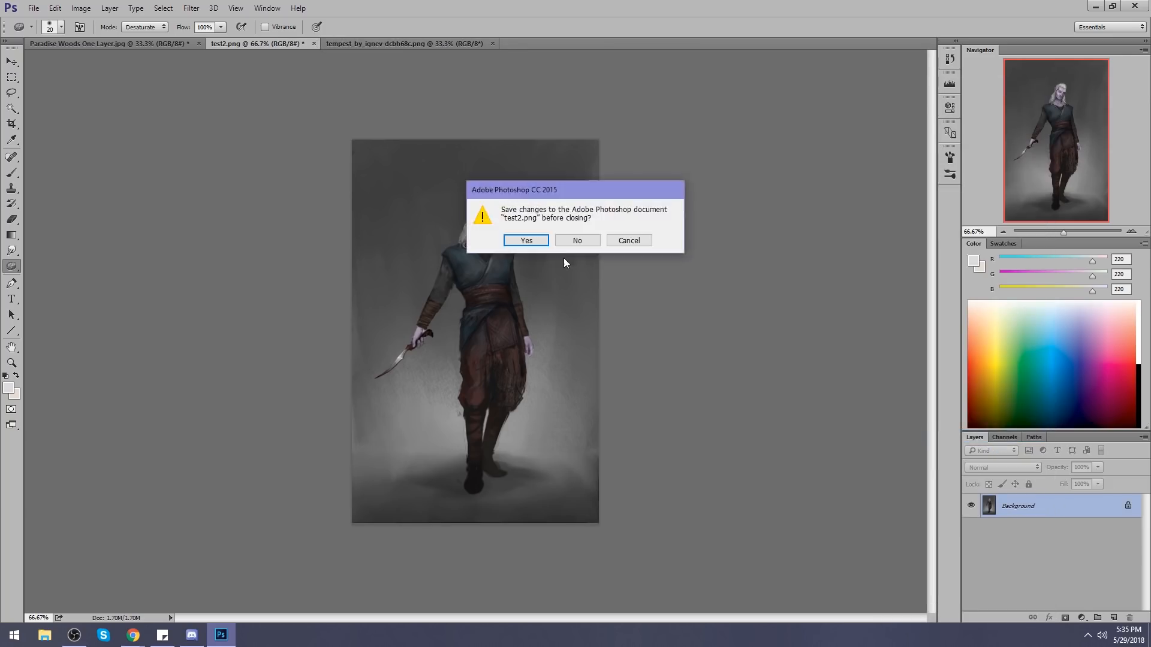
pyautogui.click(523, 242)
# Switch to Paradise Woods One Layer.jpg and nudge the woman's eyes and upper face in Liquify with a brush size of 250.
pyautogui.click(125, 43)
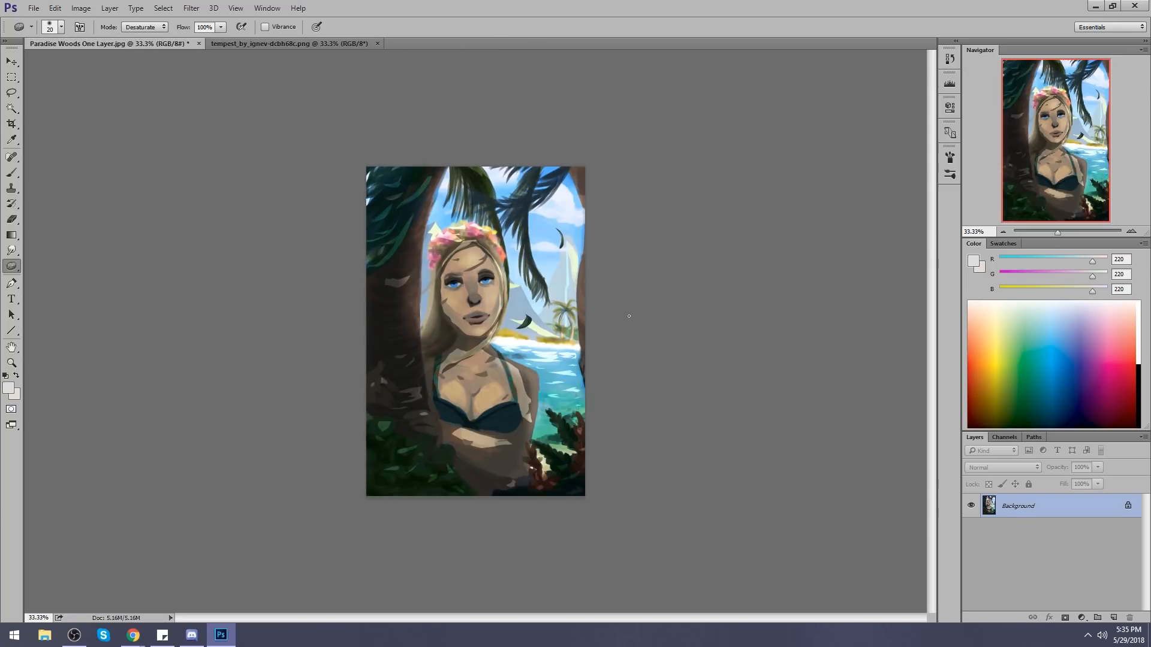
pyautogui.click(191, 8)
pyautogui.click(238, 100)
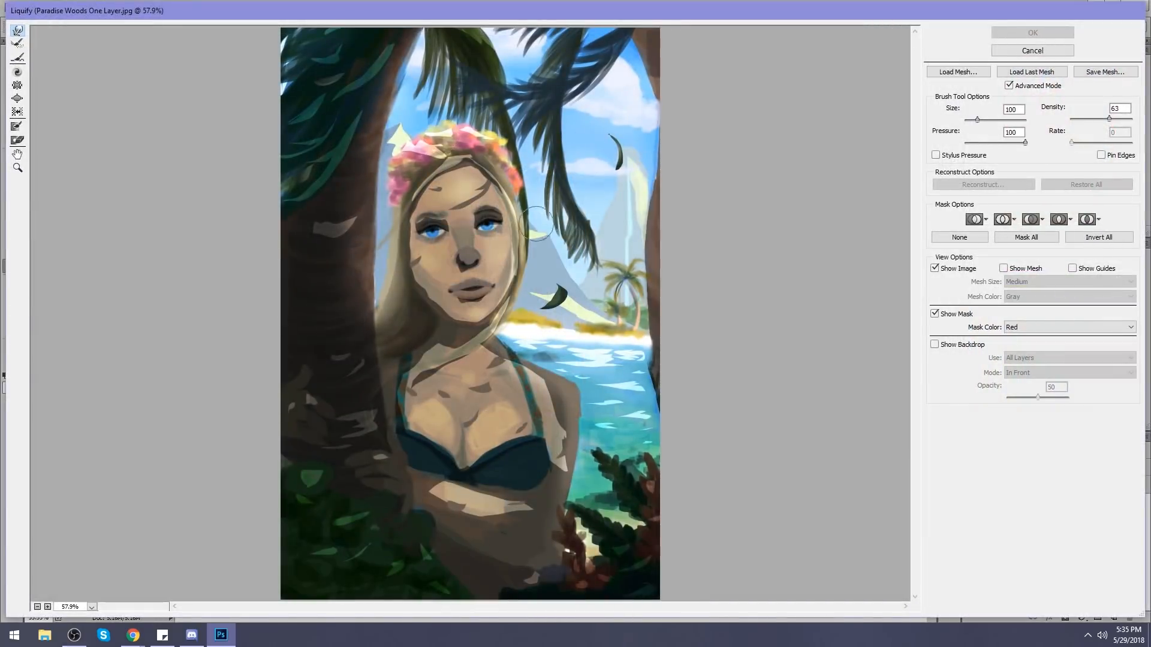
pyautogui.press(']')
pyautogui.press(']')
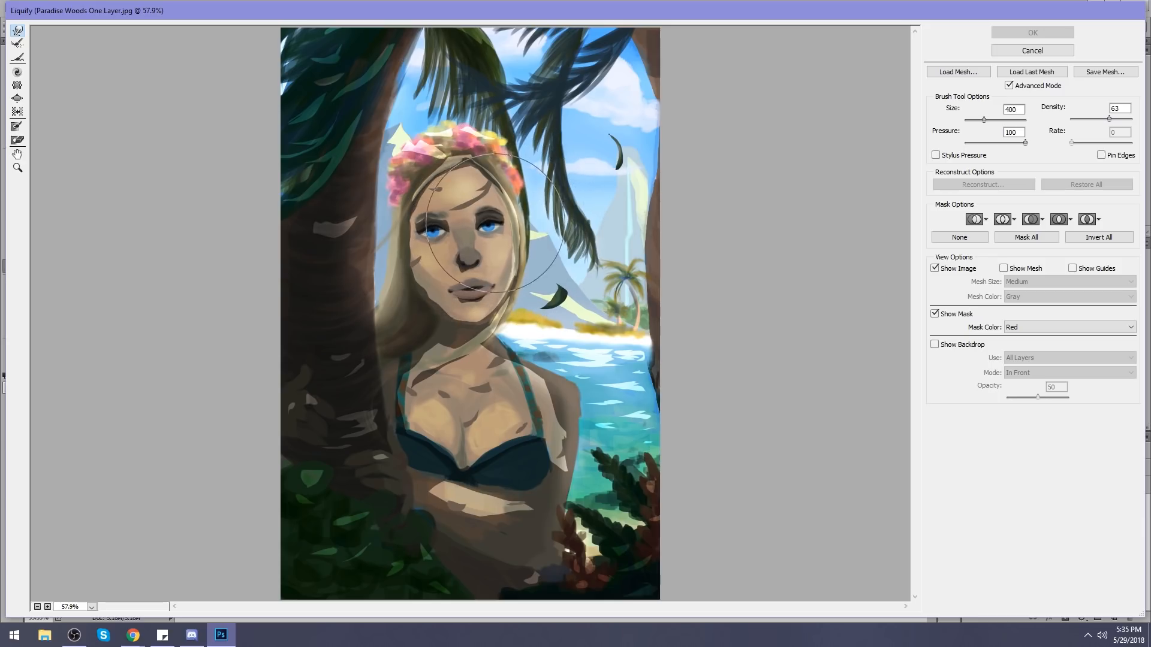
pyautogui.press('[')
pyautogui.press('[')
pyautogui.moveTo(458, 221); pyautogui.dragTo(452, 224)
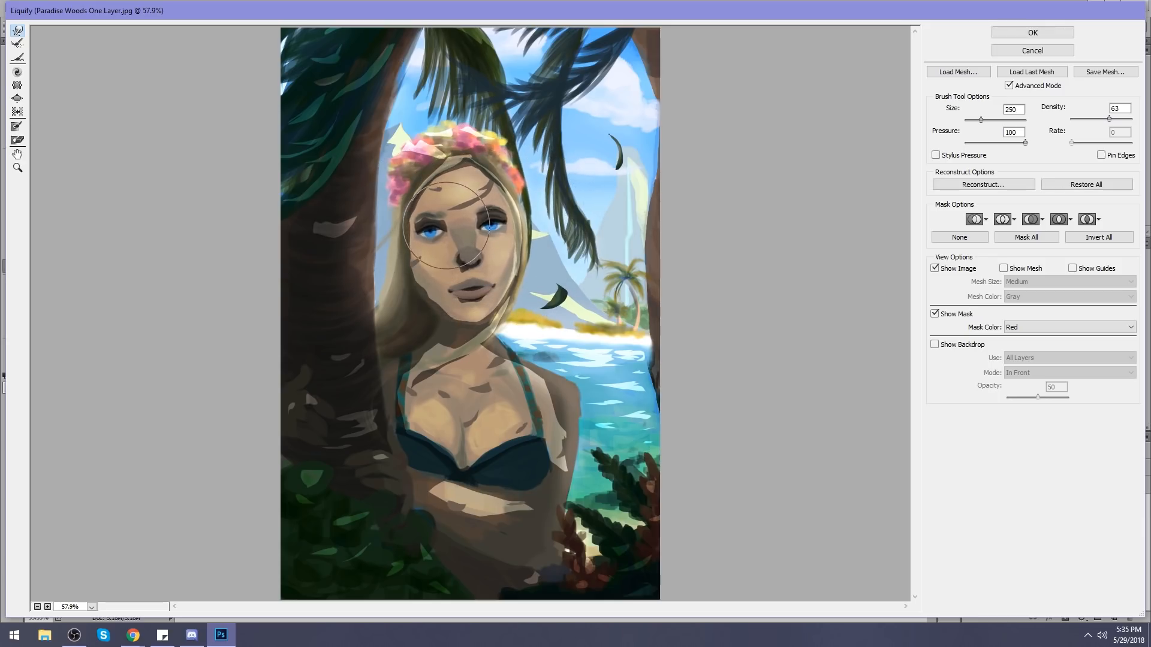
pyautogui.press('[')
pyautogui.press(']')
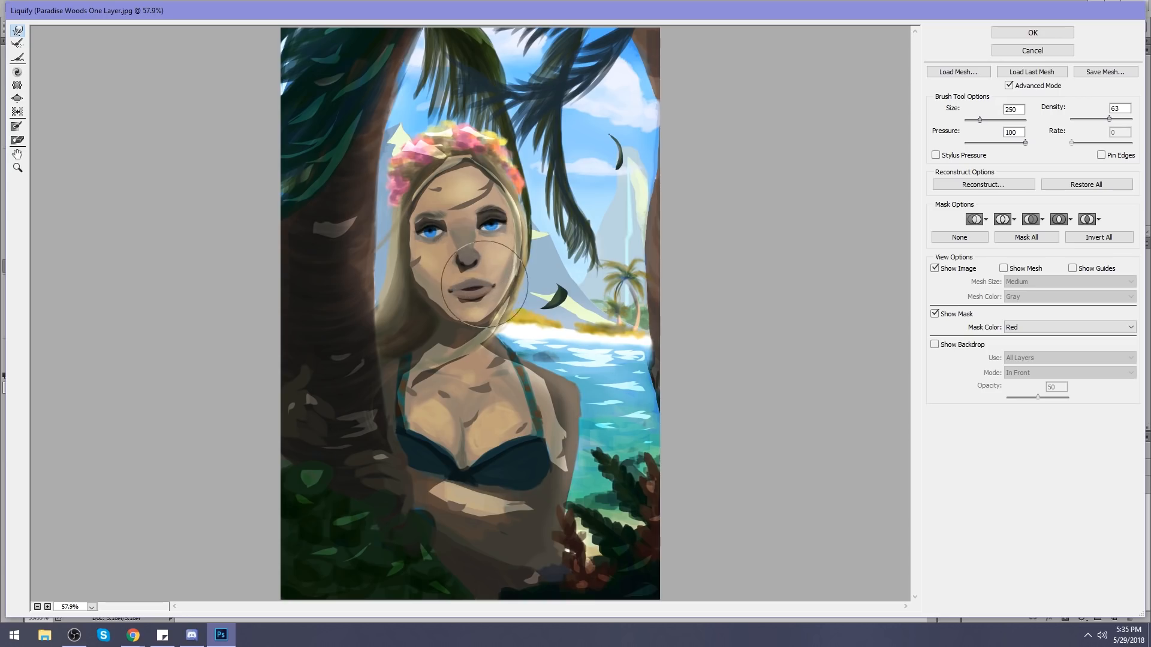
# Reshape the woman's mouth, cheek and jaw edge in Liquify, reducing the brush size from 200 to 100 and 70.
pyautogui.press('[')
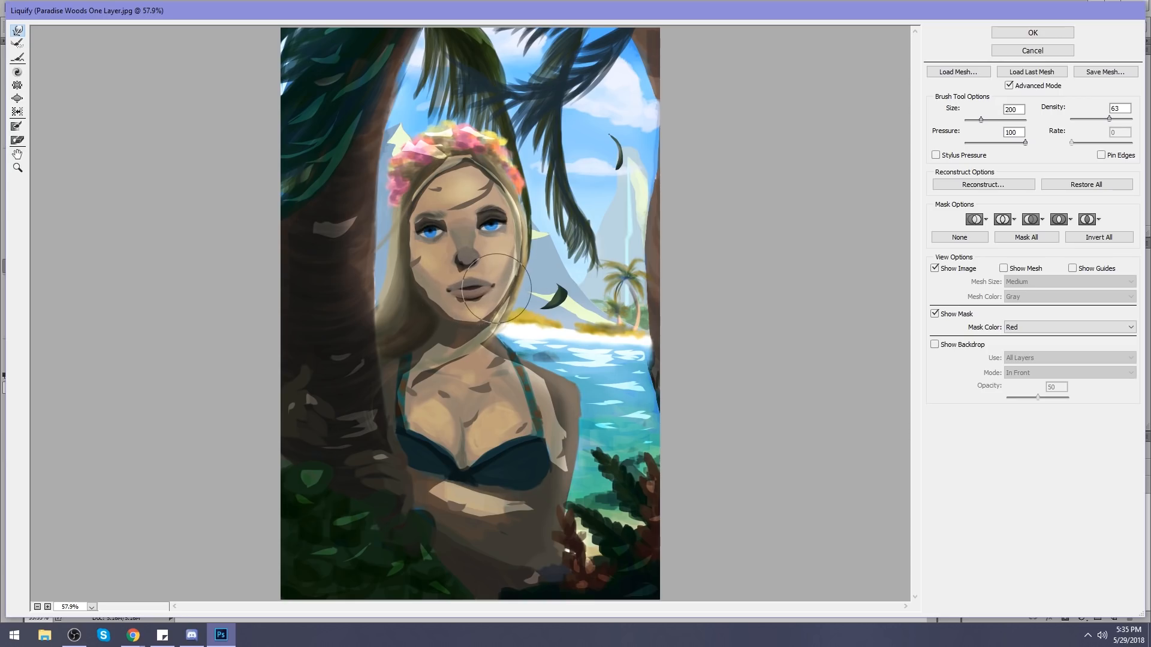
pyautogui.moveTo(405, 278); pyautogui.dragTo(408, 278)
pyautogui.press('[')
pyautogui.press('[')
pyautogui.press('[')
pyautogui.press('[')
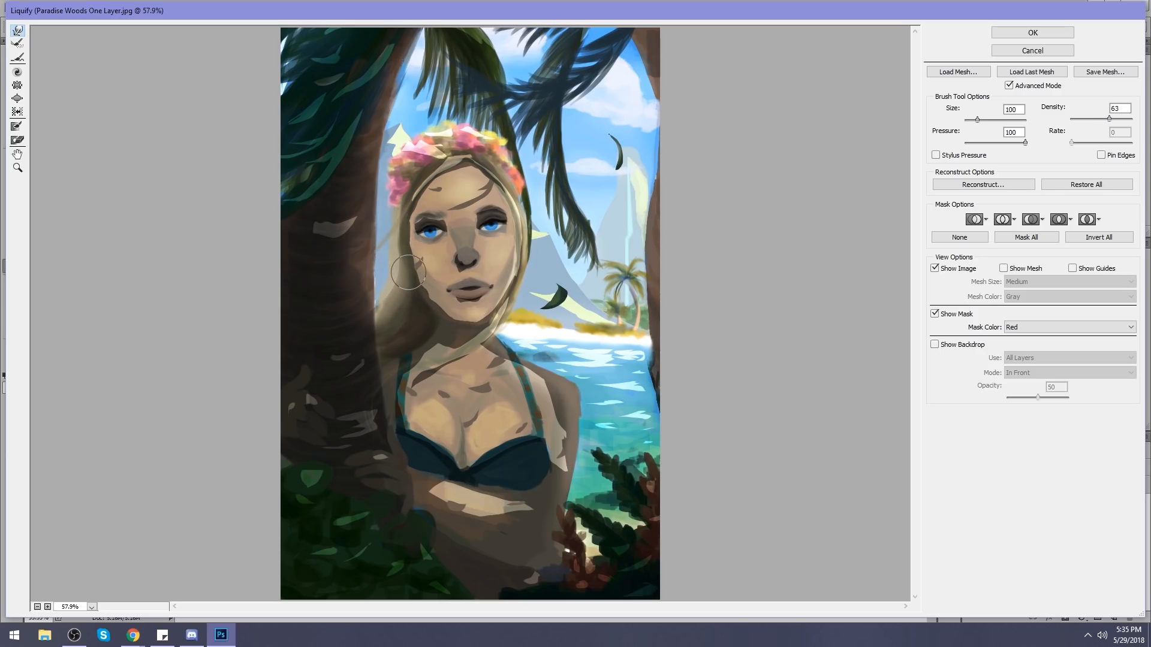
pyautogui.moveTo(407, 270); pyautogui.dragTo(408, 274)
pyautogui.press('[')
pyautogui.press('[')
pyautogui.press('[')
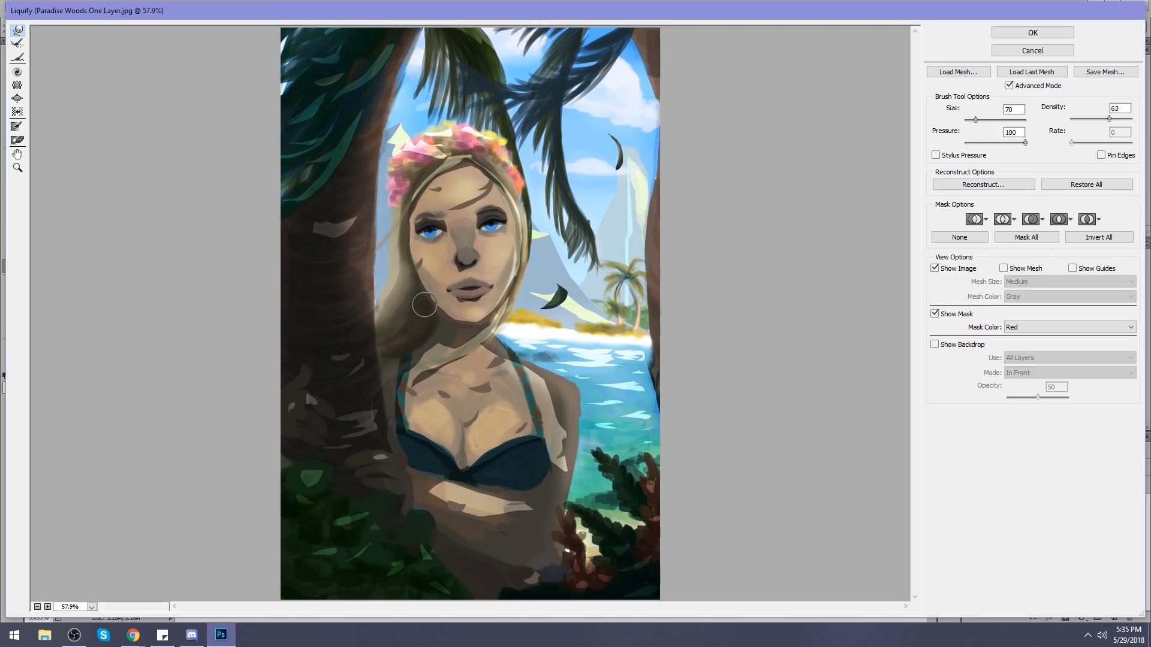
# Refine the woman's face contour in Liquify with brush sizes up to 150, and apply the distortion.
pyautogui.press(']')
pyautogui.press(']')
pyautogui.press(']')
pyautogui.press(']')
pyautogui.press(']')
pyautogui.press('[')
pyautogui.press('[')
pyautogui.press('[')
pyautogui.press('[')
pyautogui.press(']')
pyautogui.press(']')
pyautogui.press(']')
pyautogui.press(']')
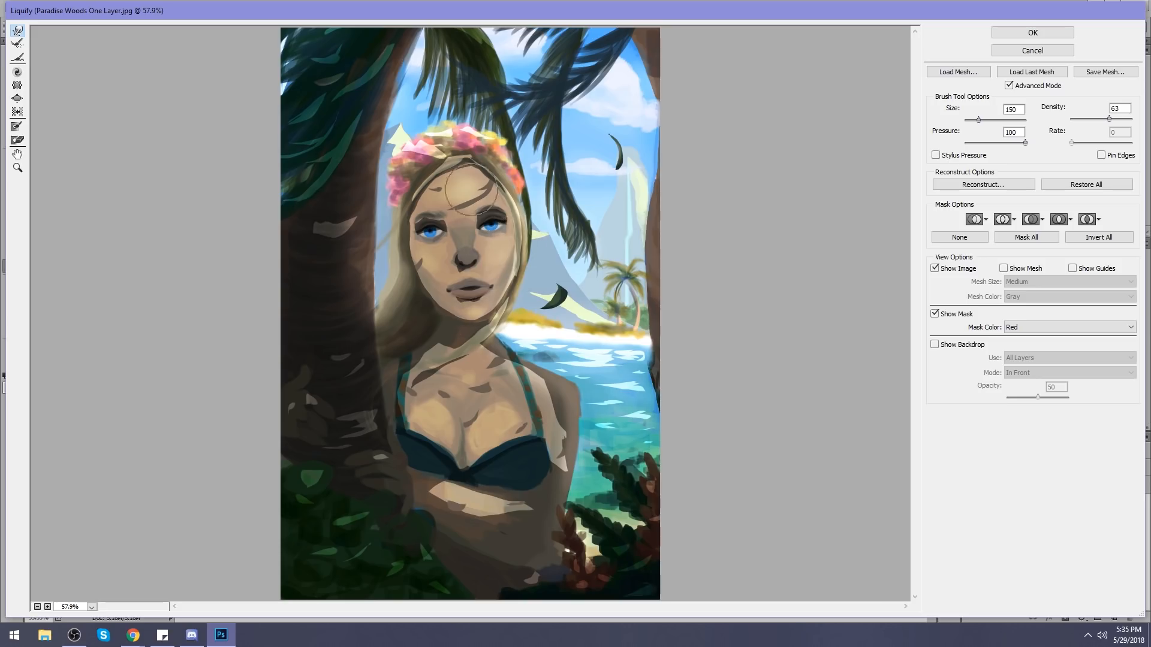
pyautogui.press('[')
pyautogui.press('[')
pyautogui.press('[')
pyautogui.press('[')
pyautogui.press('[')
pyautogui.press('[')
pyautogui.click(1031, 34)
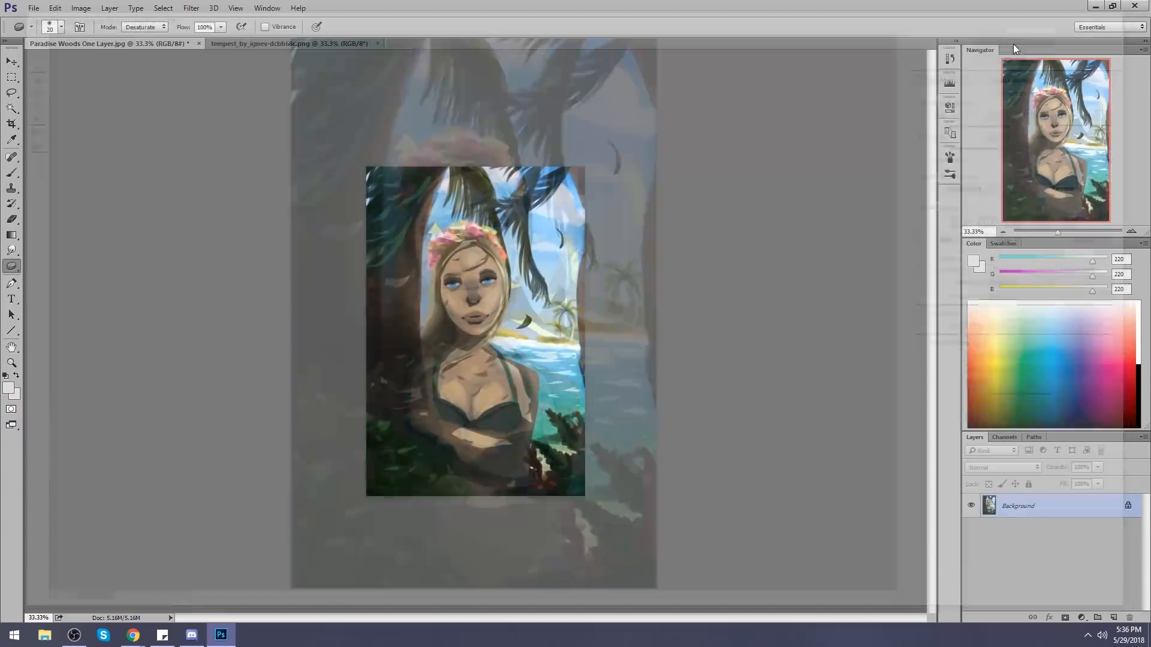
# Compare the woman's face before and after the Liquify distortion at 66.67% zoom.
pyautogui.hotkey('ctrl', '+')
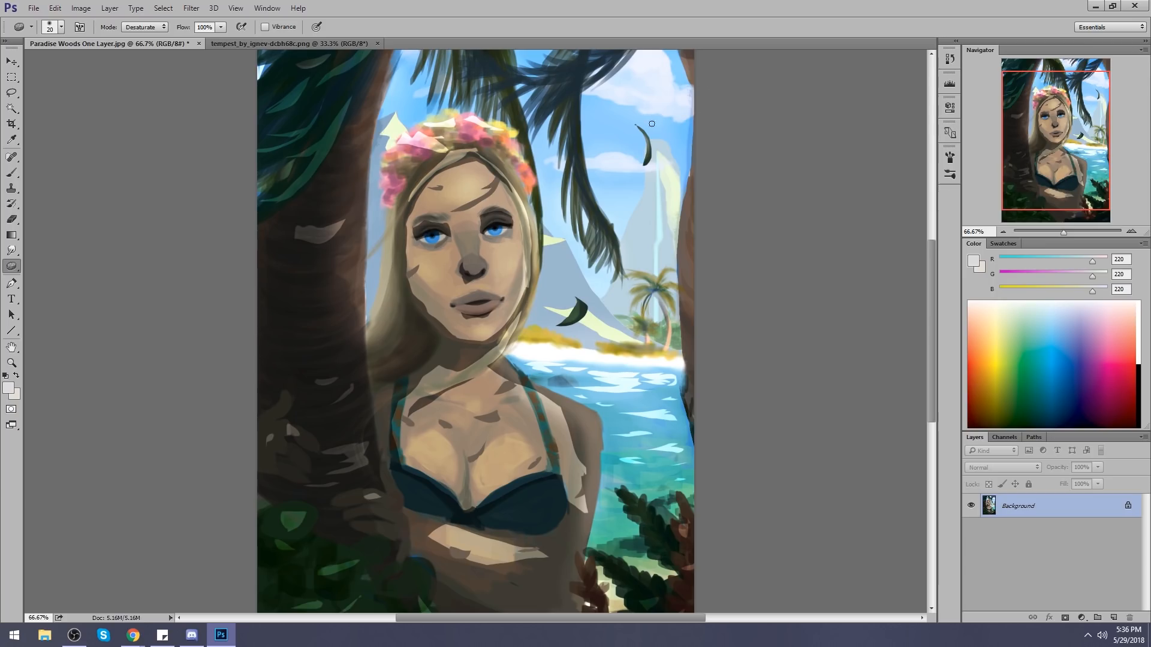
pyautogui.hotkey('ctrl', 'z')
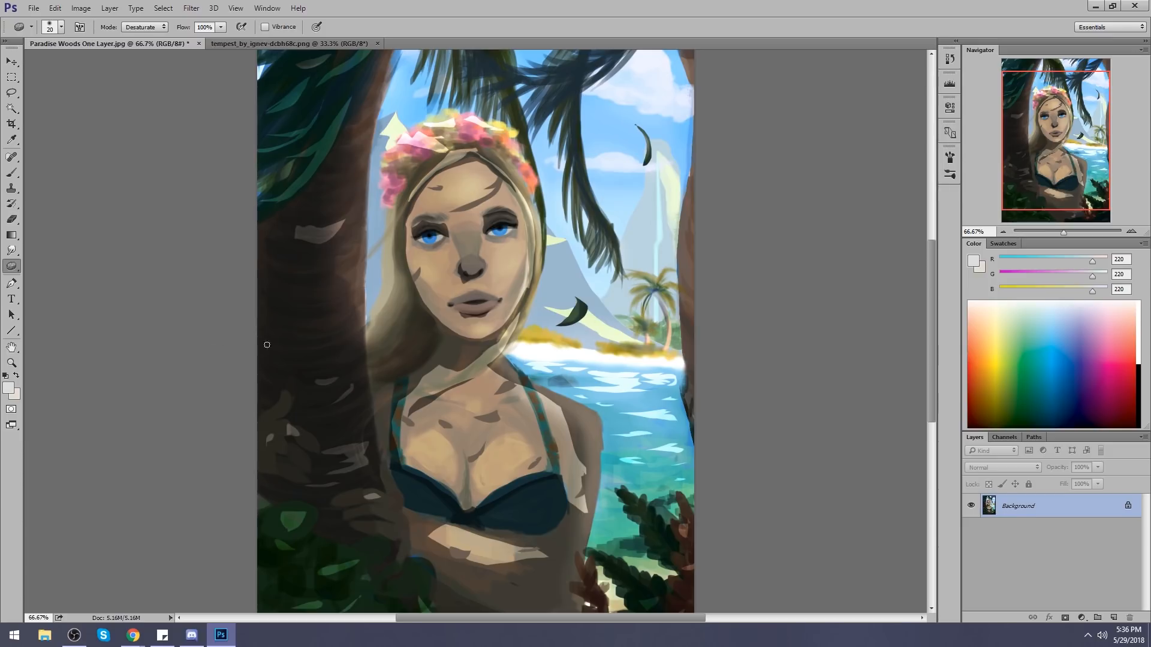
pyautogui.click(12, 251)
pyautogui.click(48, 273)
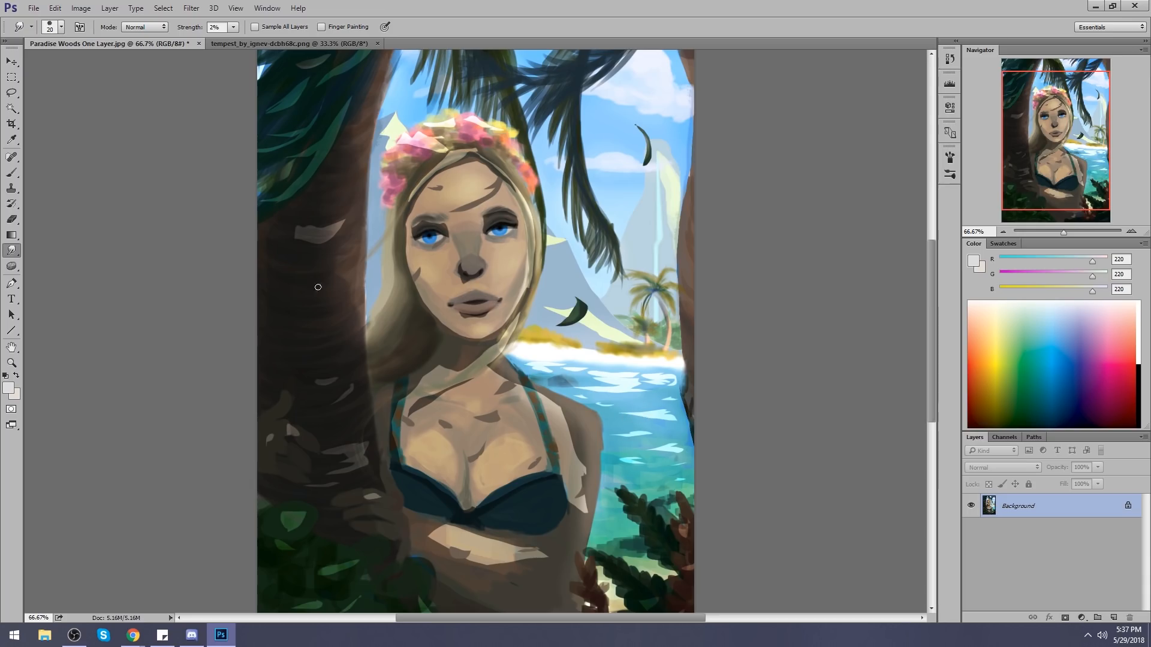
pyautogui.hotkey('ctrl', '-')
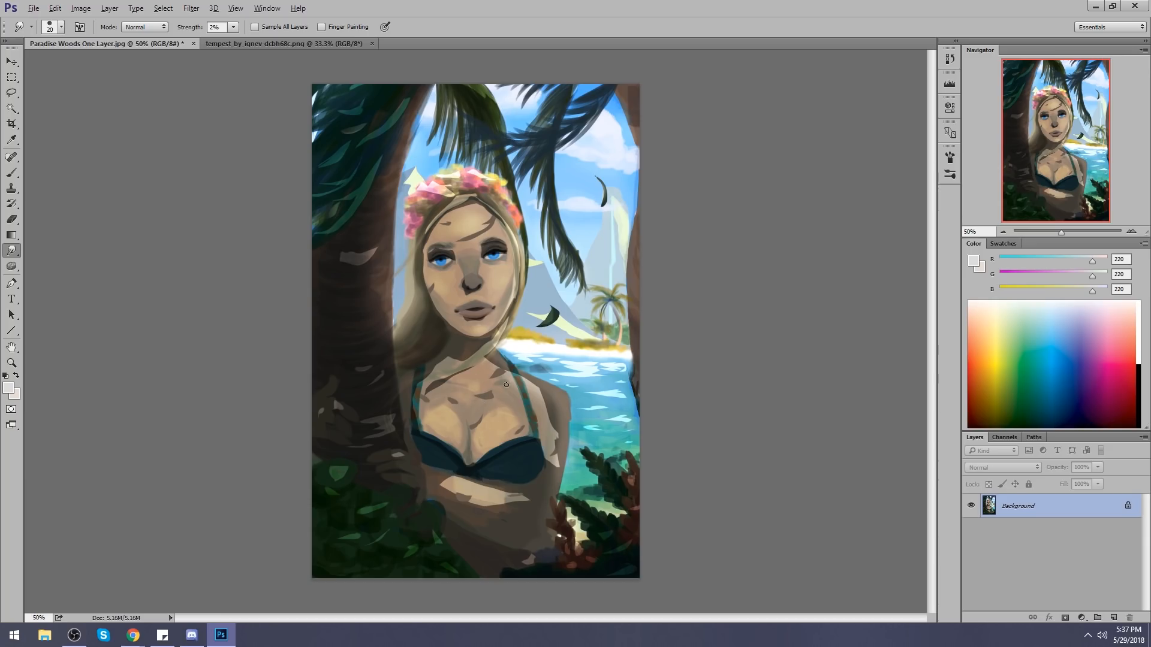
pyautogui.hotkey('alt', 'l')
pyautogui.press('Escape')
# Lasso a jagged area over the shoulders and upper chest, add a new layer, and add the face to the selection.
pyautogui.press('l')
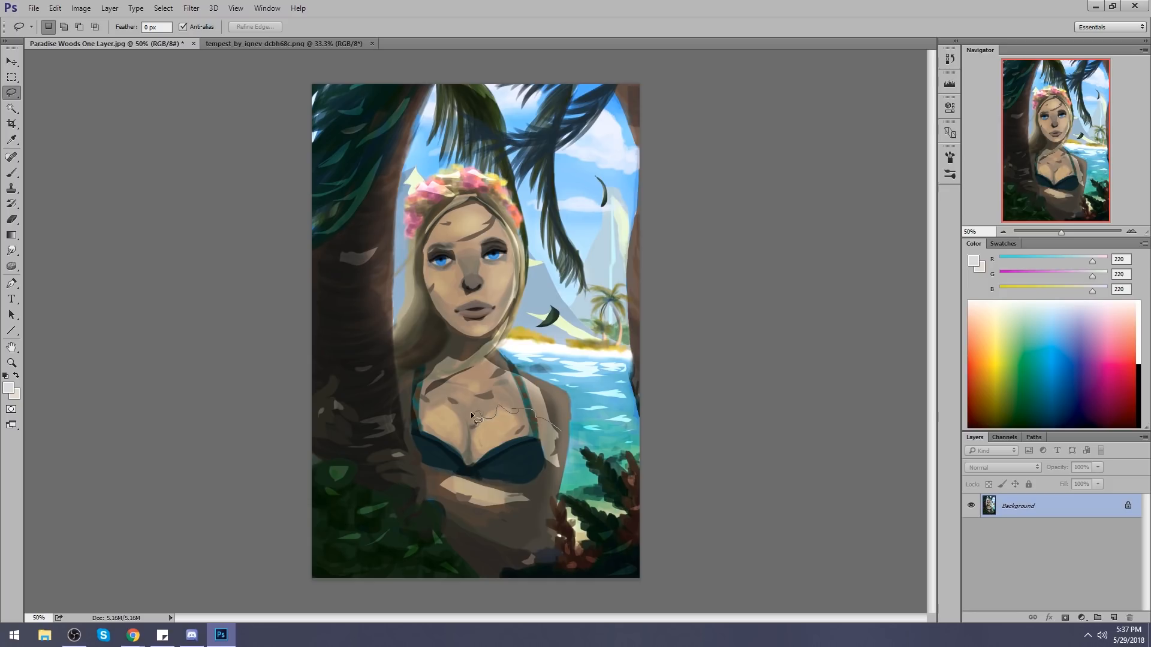
pyautogui.moveTo(561, 399); pyautogui.dragTo(567, 411)
pyautogui.click(1114, 618)
pyautogui.moveTo(486, 333)
pyautogui.mouseDown()
pyautogui.moveTo(403, 282)
pyautogui.moveTo(435, 209)
pyautogui.mouseUp()
pyautogui.moveTo(527, 255); pyautogui.dragTo(506, 327)
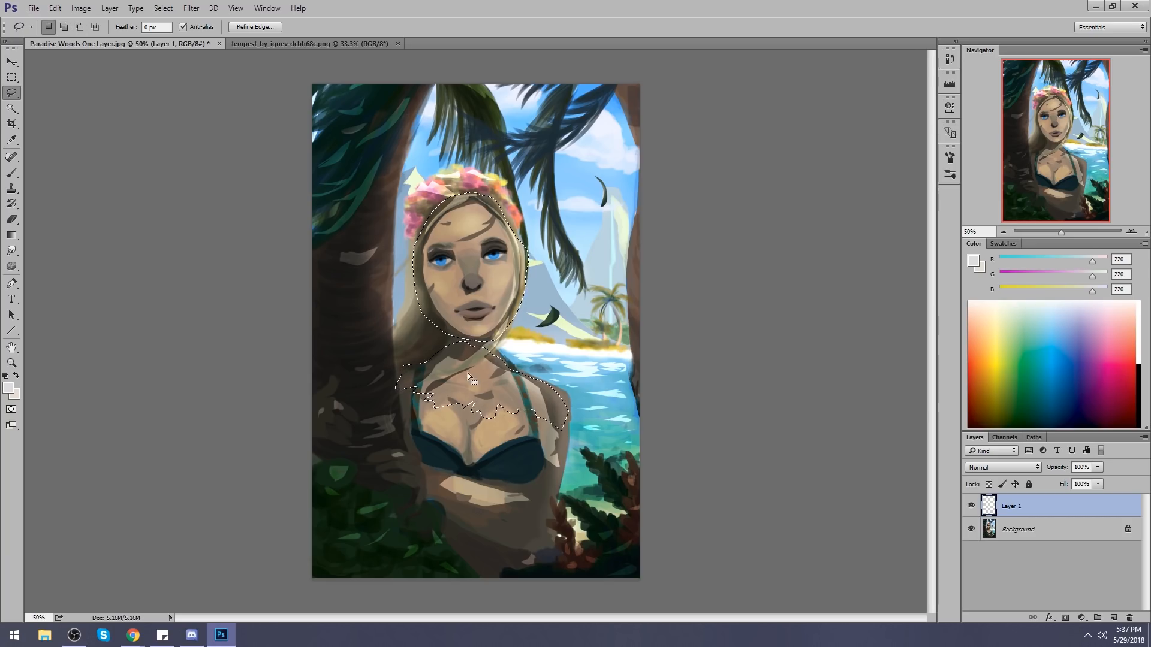
# Subtract small irregular light patches from the selection on the chest, neck, forehead, cheeks and chin.
pyautogui.press('alt')
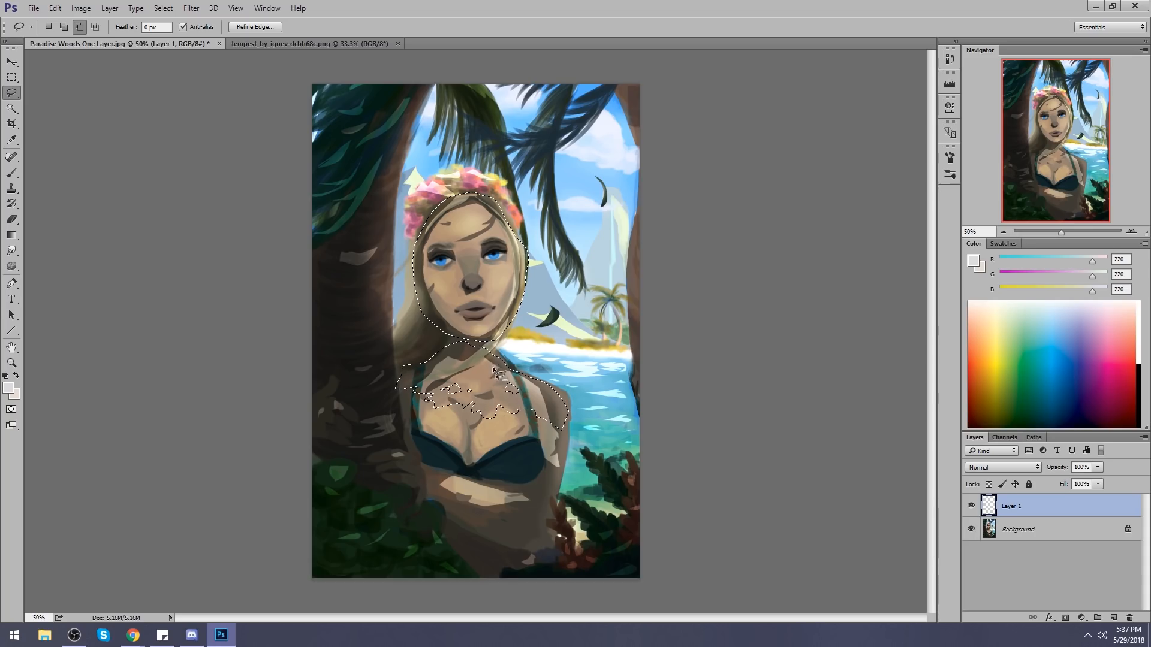
pyautogui.moveTo(415, 368)
pyautogui.mouseDown()
pyautogui.moveTo(438, 376)
pyautogui.moveTo(456, 346)
pyautogui.mouseUp()
pyautogui.moveTo(510, 230); pyautogui.dragTo(502, 237)
pyautogui.moveTo(488, 335); pyautogui.dragTo(514, 282)
pyautogui.moveTo(435, 277); pyautogui.dragTo(439, 287)
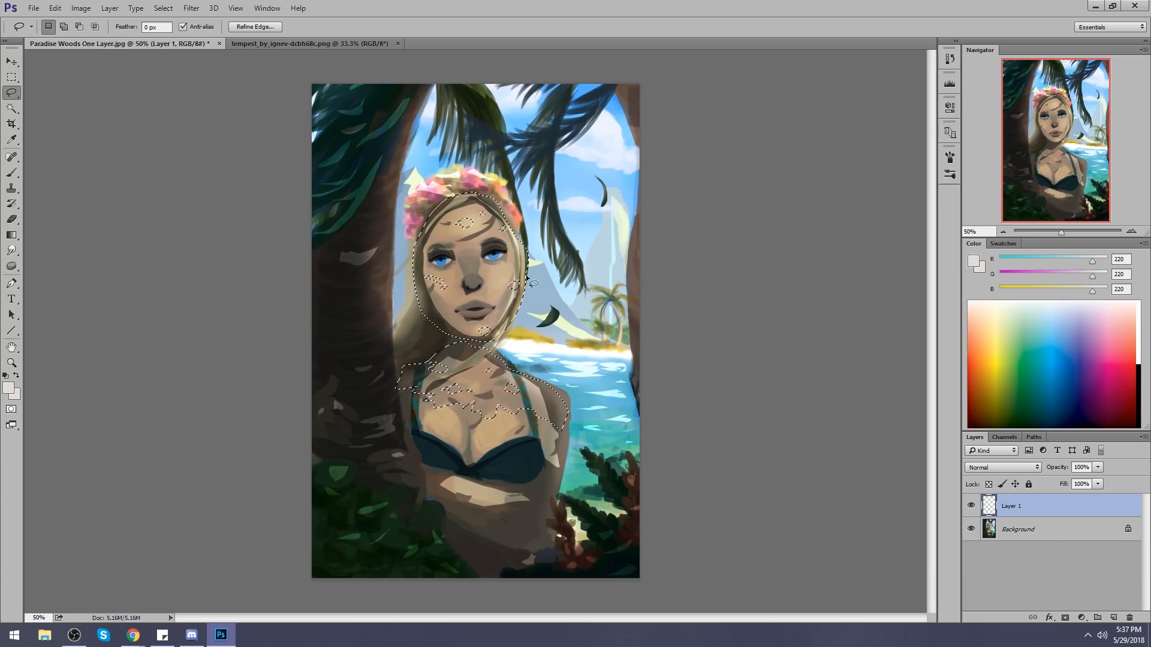
pyautogui.moveTo(511, 285); pyautogui.dragTo(501, 279)
pyautogui.moveTo(495, 273)
pyautogui.mouseDown()
pyautogui.moveTo(481, 268)
pyautogui.moveTo(495, 274)
pyautogui.mouseUp()
pyautogui.press('alt')
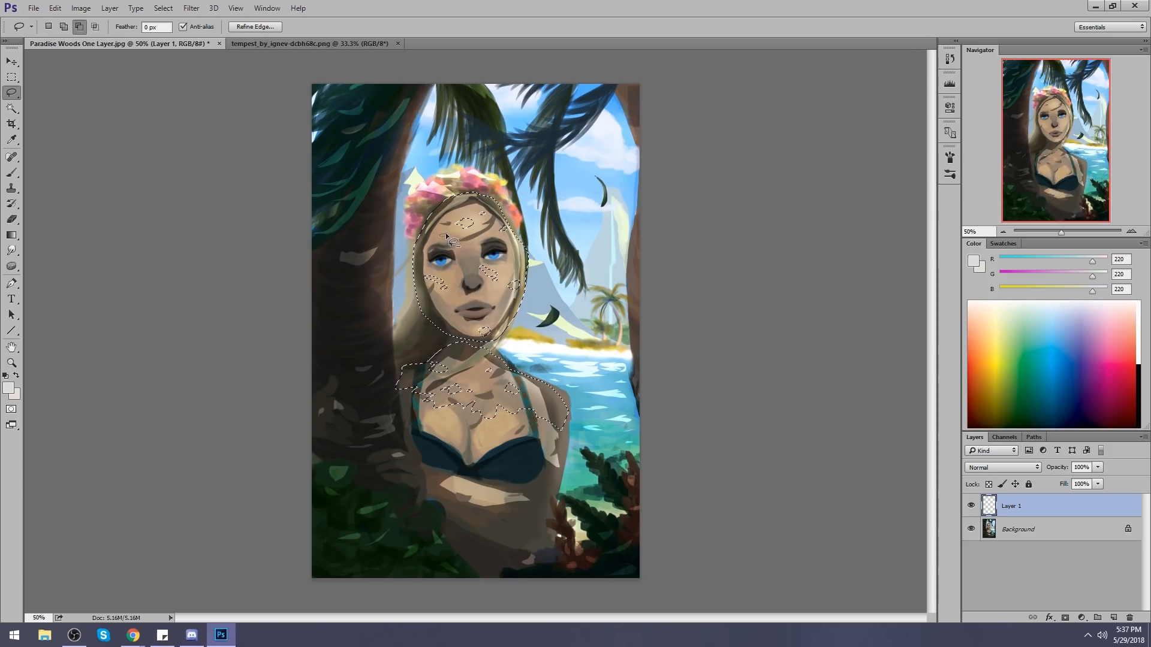
pyautogui.press('alt')
pyautogui.press('alt')
pyautogui.moveTo(482, 332); pyautogui.dragTo(461, 320)
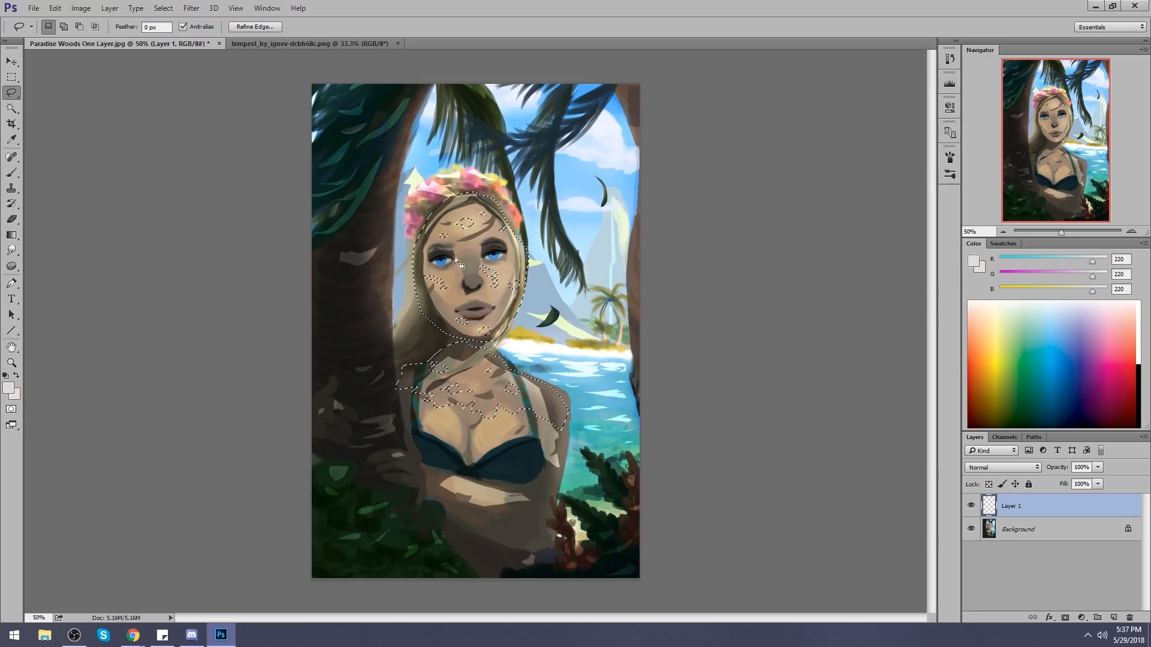
pyautogui.press('alt')
pyautogui.moveTo(520, 267); pyautogui.dragTo(508, 282)
# Set Layer 1's blend mode to Multiply and switch to the Brush tool with the selection kept active.
pyautogui.click(1002, 467)
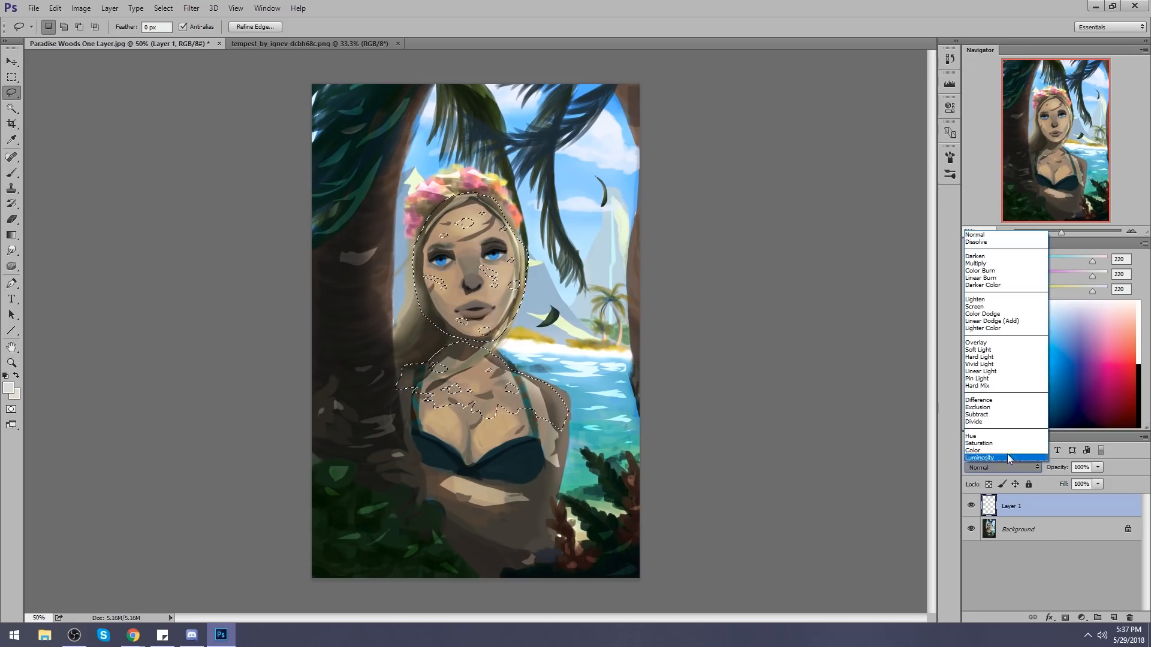
pyautogui.click(996, 257)
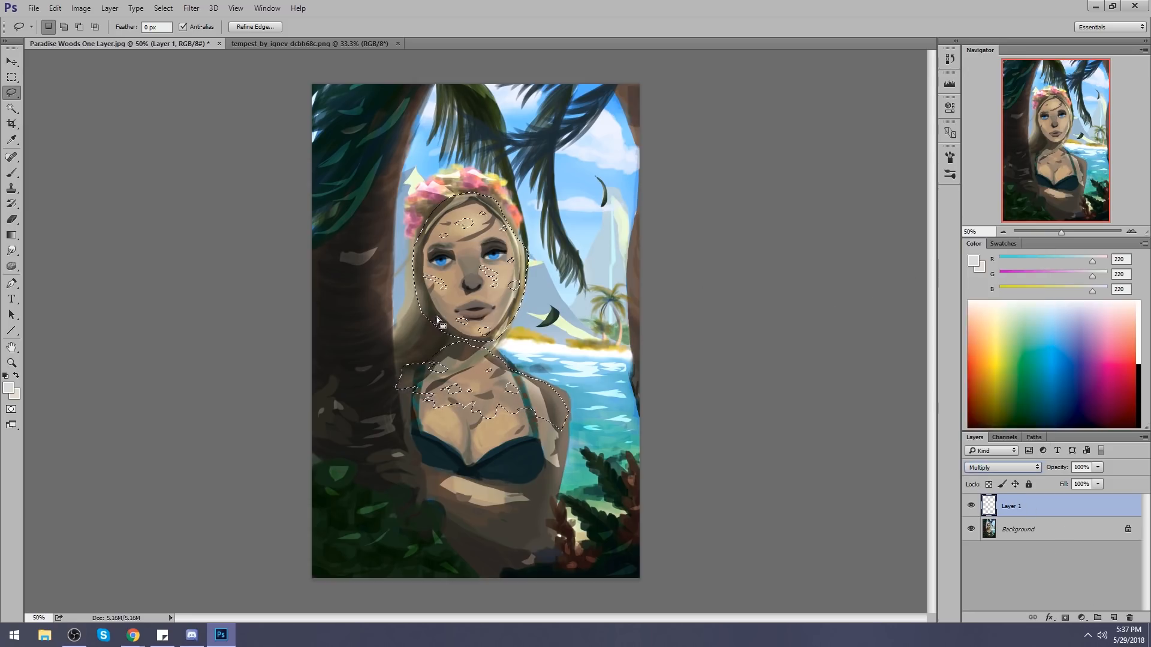
pyautogui.hotkey('ctrl', 'd')
pyautogui.press('b')
pyautogui.hotkey('ctrl', 'z')
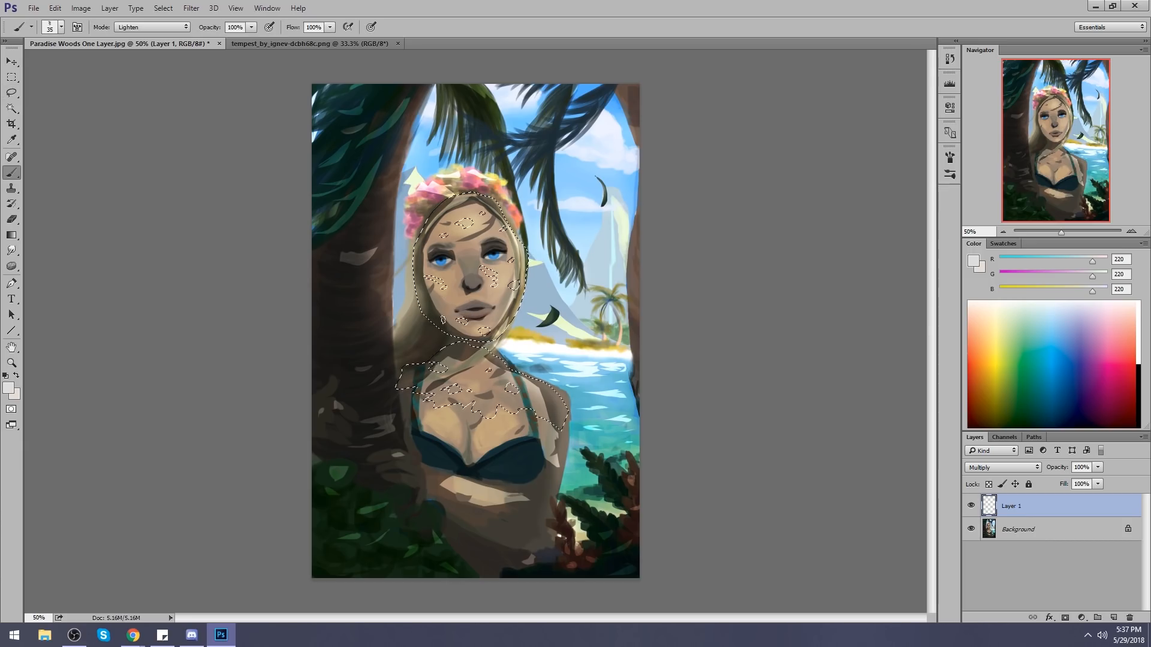
# Choose a round brush preset, enlarge it to 1200, and sample the brown shadow tone from the neck.
pyautogui.keyDown('alt'); pyautogui.click(457, 316); pyautogui.keyUp('alt')
pyautogui.rightClick(460, 317)
pyautogui.click(613, 422)
pyautogui.click(790, 392)
pyautogui.press(']')
pyautogui.press(']')
pyautogui.press(']')
pyautogui.press(']')
pyautogui.press(']')
pyautogui.press(']')
pyautogui.press(']')
pyautogui.press(']')
pyautogui.press(']')
pyautogui.press(']')
pyautogui.press(']')
pyautogui.press(']')
pyautogui.press(']')
pyautogui.press(']')
pyautogui.keyDown('alt'); pyautogui.click(470, 358); pyautogui.keyUp('alt')
# Try painting the brown shadow over the selected face and shoulders in Multiply mode, and undo the stroke.
pyautogui.moveTo(473, 367)
pyautogui.mouseDown()
pyautogui.moveTo(508, 394)
pyautogui.moveTo(441, 356)
pyautogui.moveTo(473, 198)
pyautogui.mouseUp()
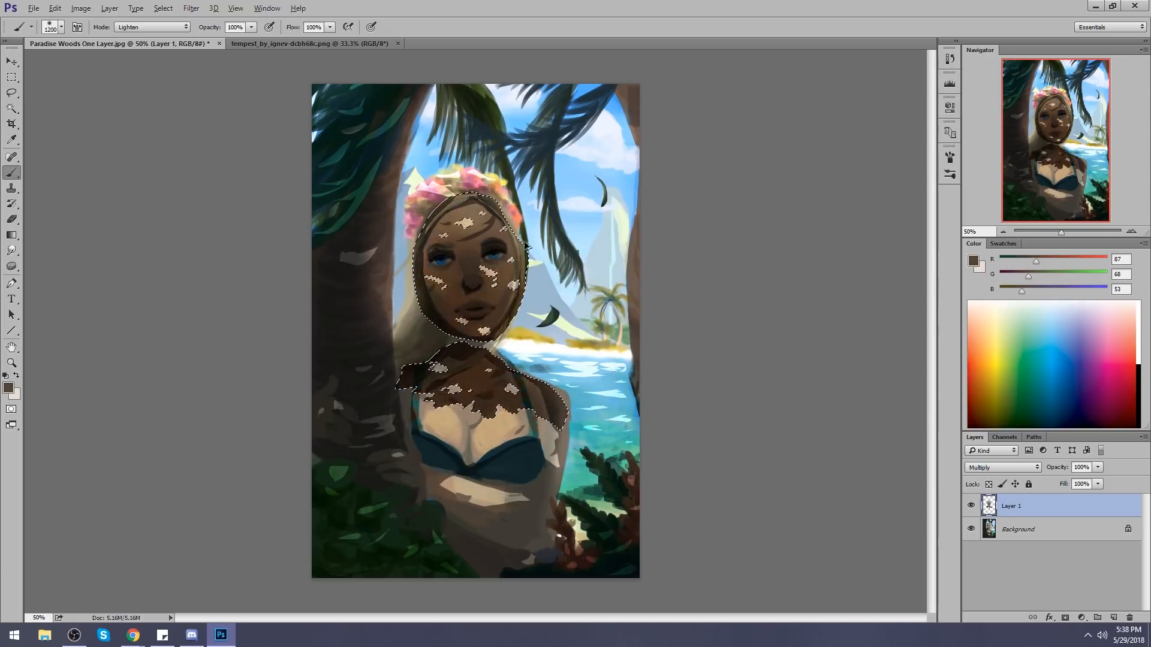
pyautogui.hotkey('ctrl', 'z')
# Set Layer 1's blend mode to Darken, paint the brown shadow over the selected face and shoulders, and deselect.
pyautogui.click(1002, 467)
pyautogui.click(975, 256)
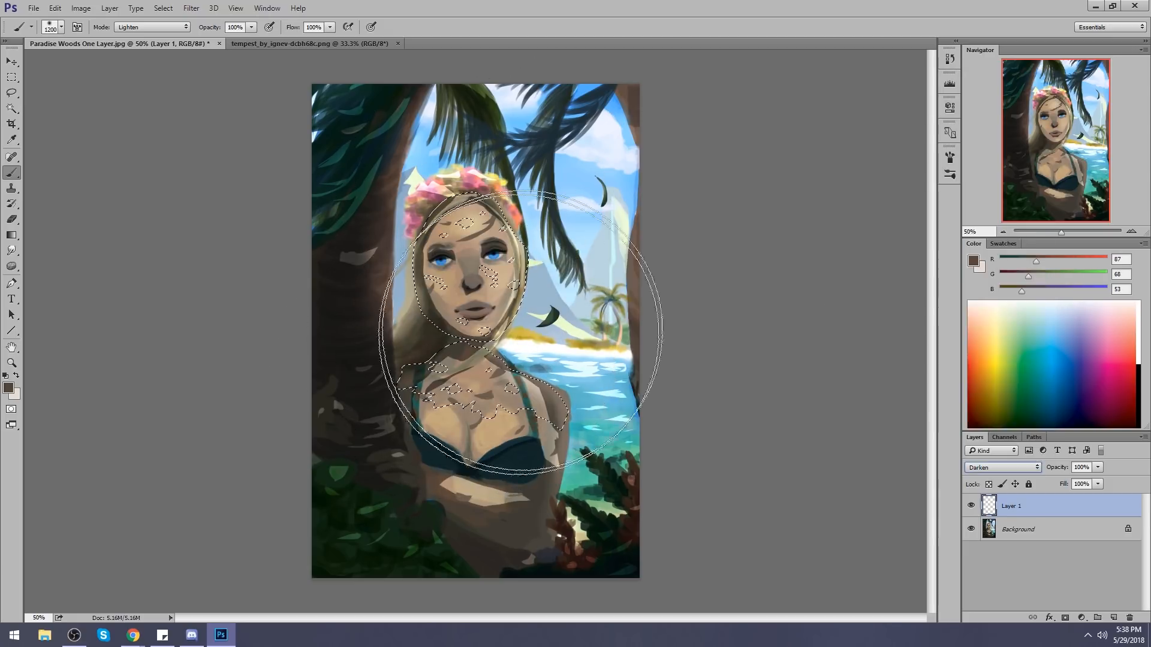
pyautogui.moveTo(436, 411); pyautogui.dragTo(447, 183)
pyautogui.hotkey('ctrl', 'd')
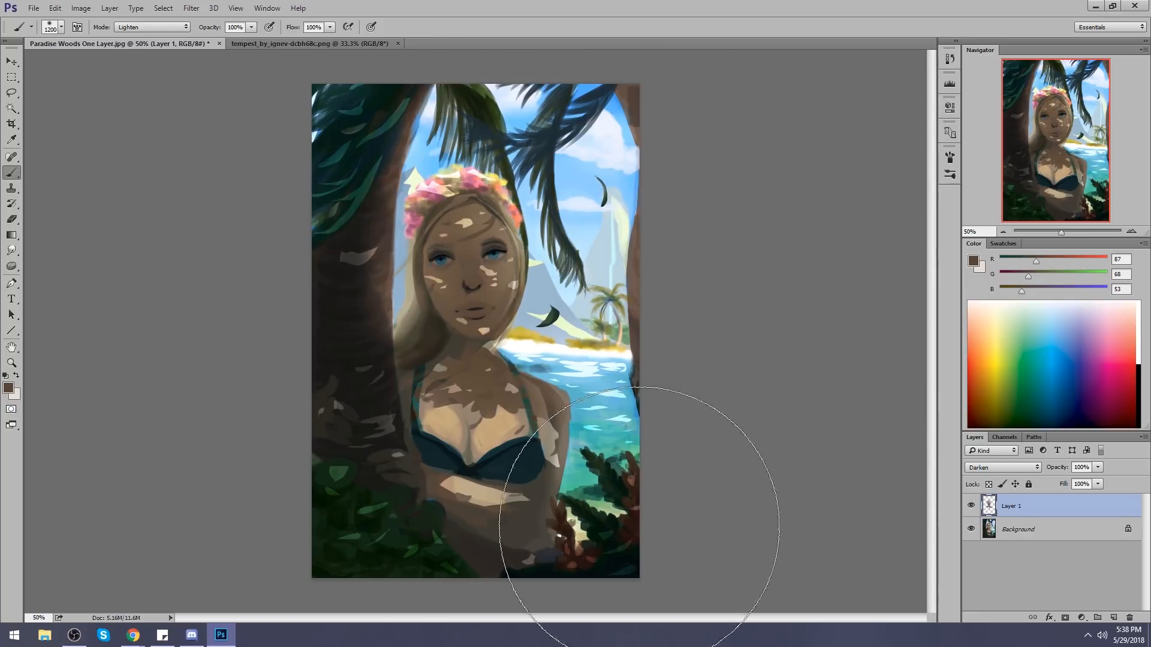
# Soften the dappled shadow on Layer 1 with a Gaussian Blur of 3.2 pixels.
pyautogui.press('m')
pyautogui.rightClick(473, 314)
pyautogui.click(497, 320)
pyautogui.click(213, 8)
pyautogui.moveTo(192, 7)
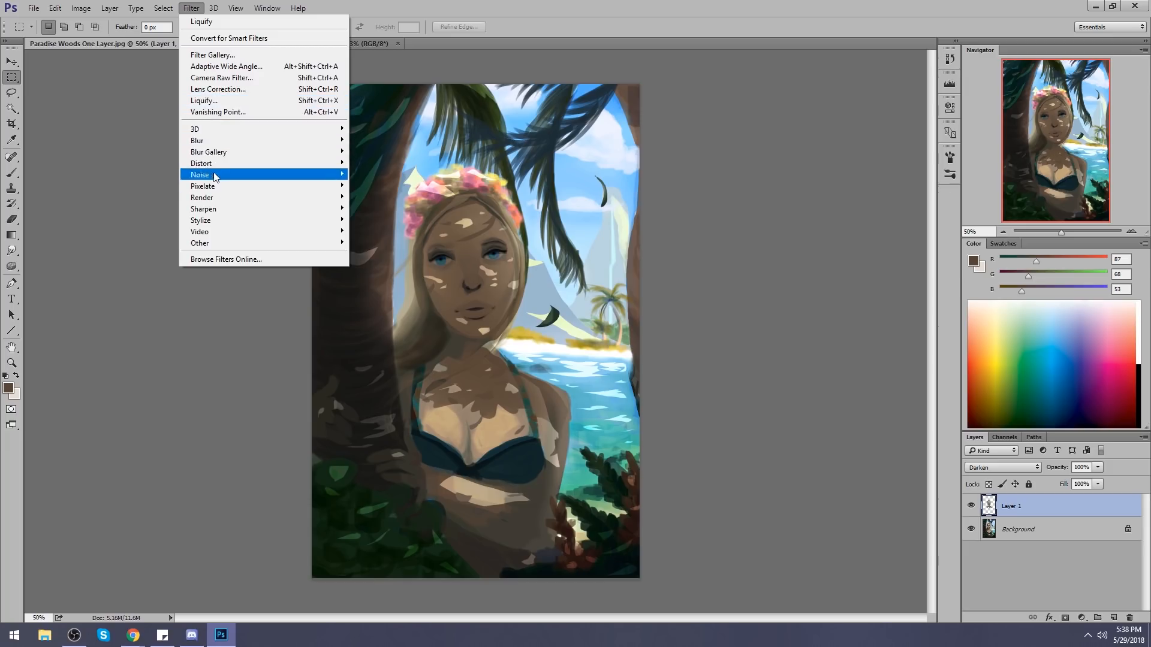
pyautogui.moveTo(270, 140)
pyautogui.click(374, 184)
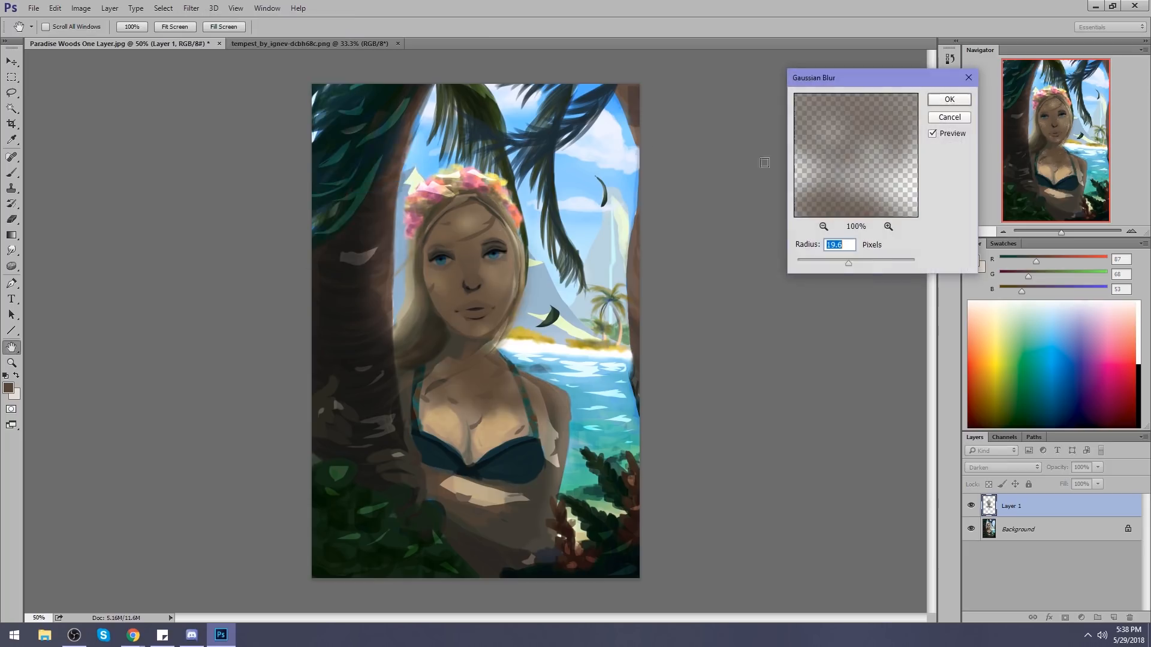
pyautogui.moveTo(848, 263); pyautogui.dragTo(729, 265)
pyautogui.moveTo(806, 263); pyautogui.dragTo(822, 262)
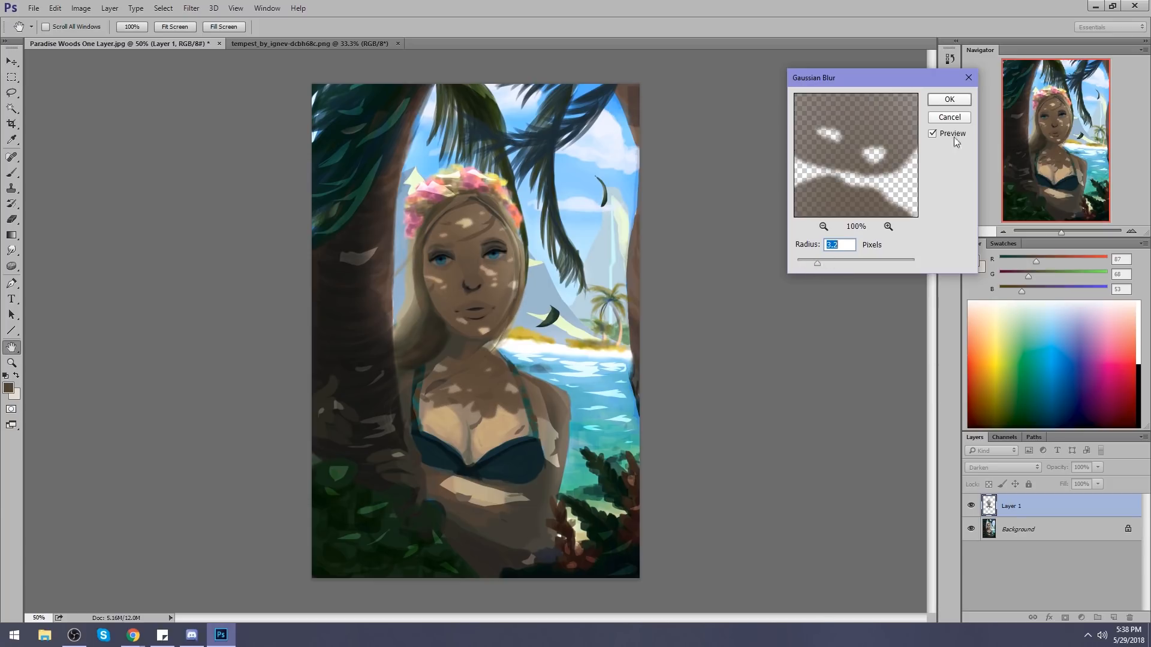
pyautogui.click(949, 99)
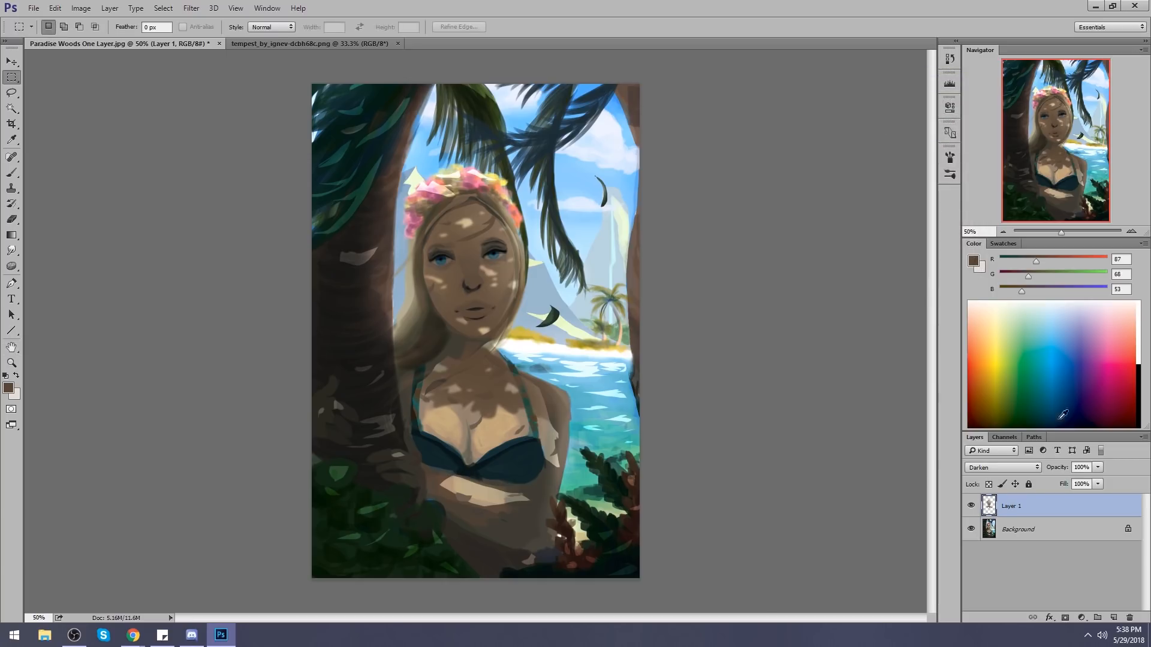
# Fade the shadow on the chest with a very large Eraser, enlarged to 1500 and reduced in stages from there.
pyautogui.press('e')
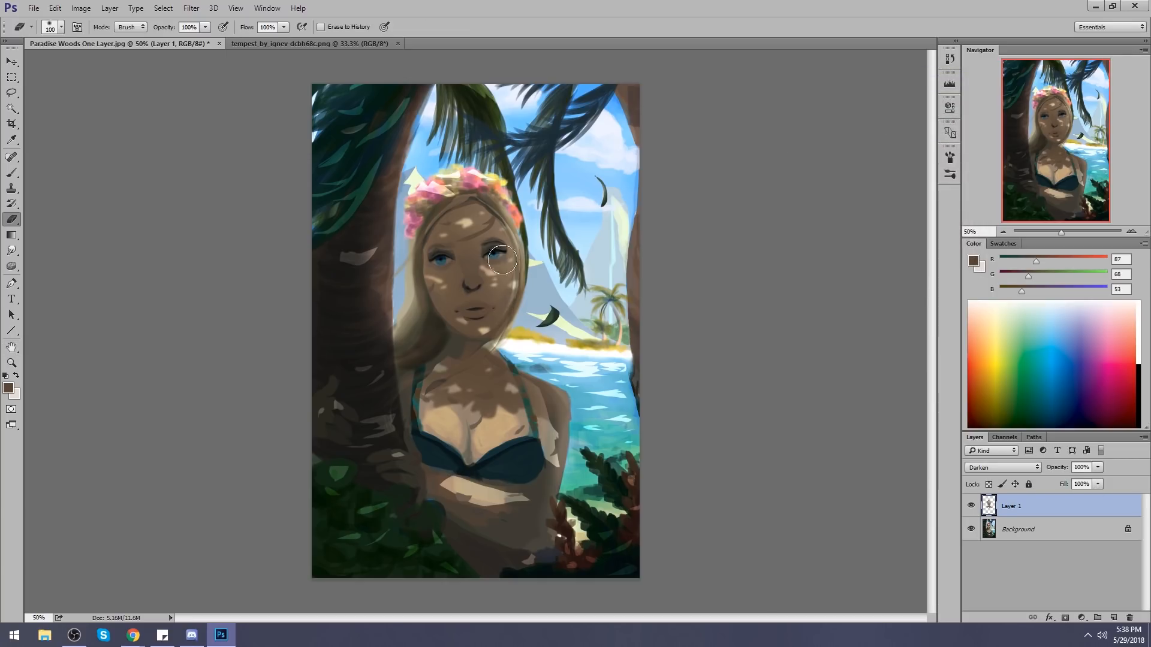
pyautogui.press(']')
pyautogui.press(']')
pyautogui.press(']')
pyautogui.press(']')
pyautogui.press(']')
pyautogui.press(']')
pyautogui.press(']')
pyautogui.press(']')
pyautogui.press(']')
pyautogui.press(']')
pyautogui.press(']')
pyautogui.press(']')
pyautogui.press(']')
pyautogui.press(']')
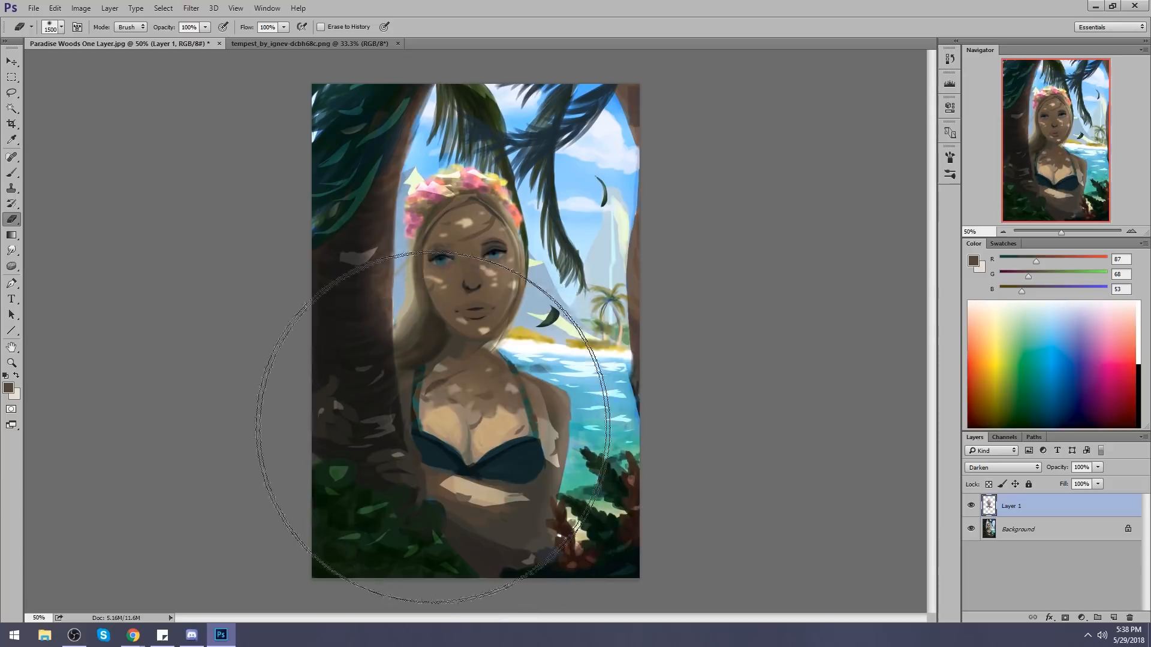
pyautogui.press('[')
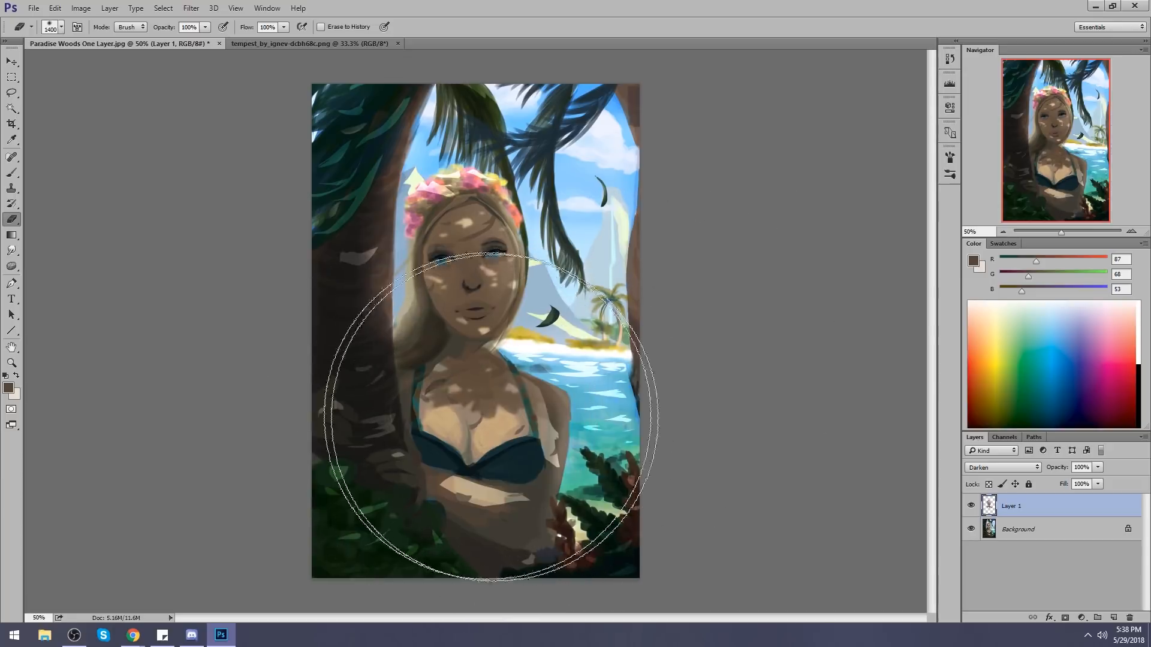
pyautogui.press('[')
pyautogui.press('[')
# Set the Eraser opacity to 26% and lighten the shadow around the woman's eyes, shrinking the brush from 250 to 90.
pyautogui.click(204, 28)
pyautogui.press('[')
pyautogui.press('[')
pyautogui.press('[')
pyautogui.press('[')
pyautogui.press('[')
pyautogui.press('[')
pyautogui.press('[')
pyautogui.press('[')
pyautogui.press('[')
pyautogui.press('[')
pyautogui.press('[')
pyautogui.press('[')
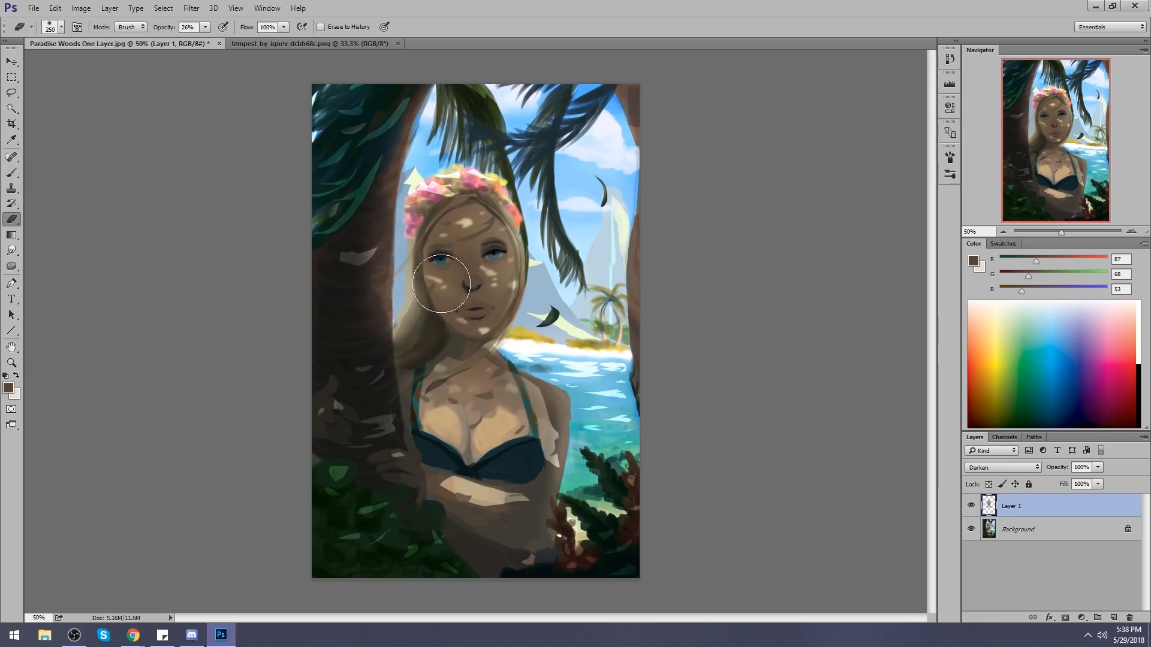
pyautogui.press('[')
pyautogui.moveTo(459, 230); pyautogui.dragTo(449, 230)
pyautogui.press('[')
pyautogui.press('[')
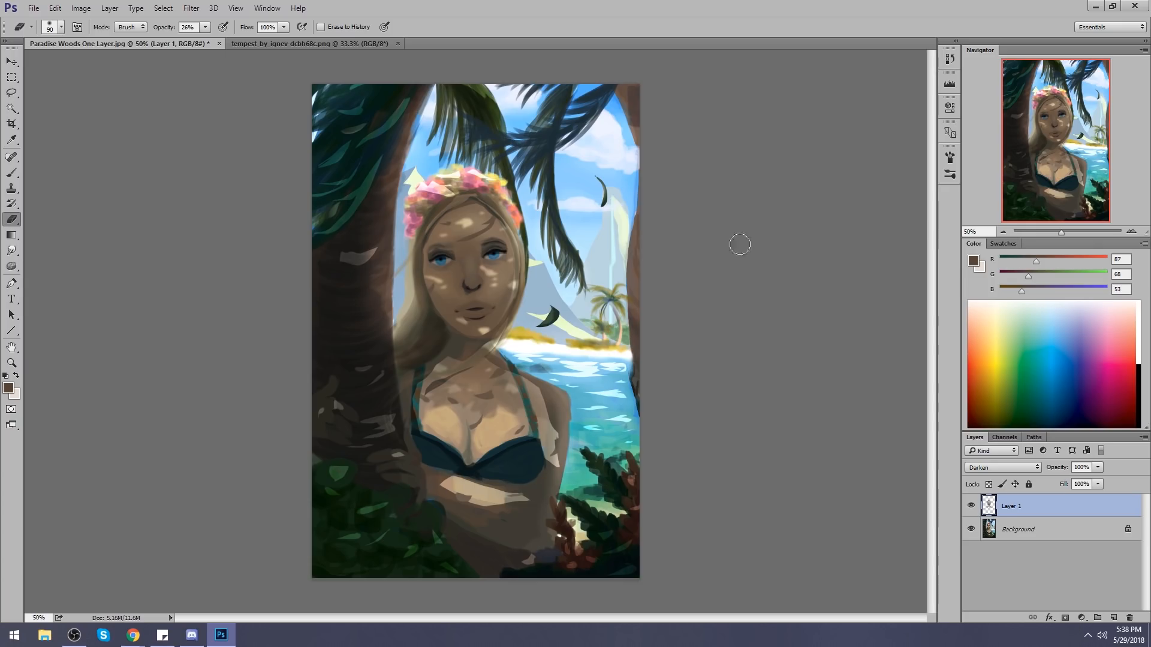
# Lighten the shadow across the woman's chest with the Eraser, enlarged in stages to 800 and reduced to 175 at the end.
pyautogui.moveTo(486, 387); pyautogui.dragTo(507, 419)
pyautogui.press(']')
pyautogui.press(']')
pyautogui.press(']')
pyautogui.press(']')
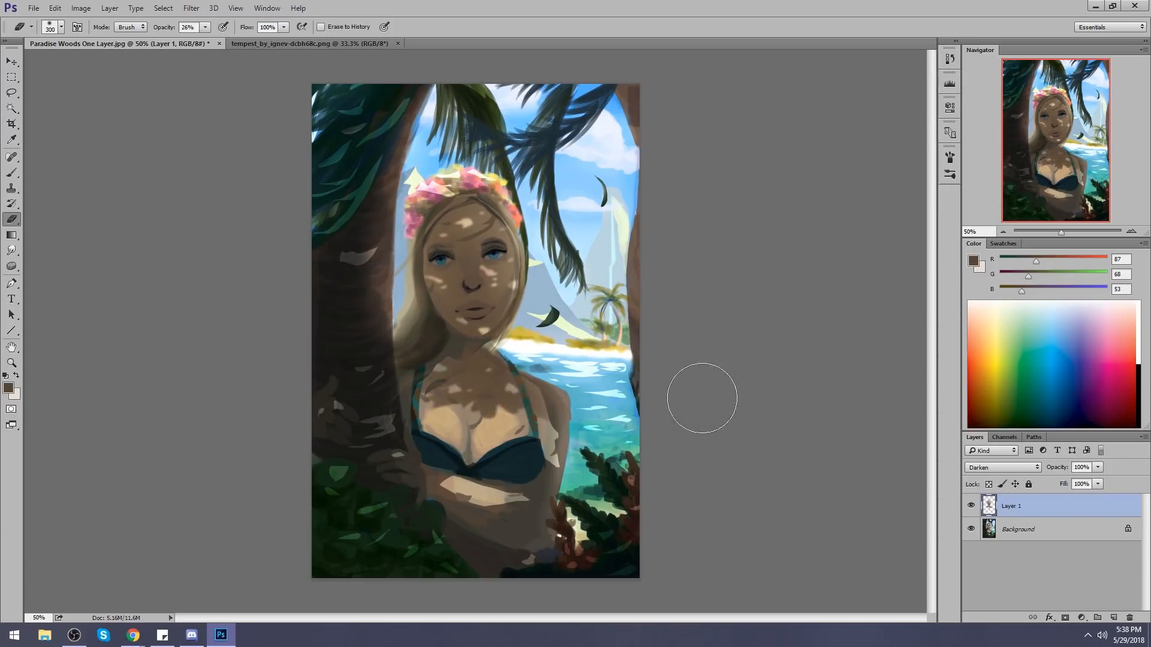
pyautogui.press(']')
pyautogui.press(']')
pyautogui.press(']')
pyautogui.press(']')
pyautogui.press(']')
pyautogui.moveTo(474, 436)
pyautogui.mouseDown()
pyautogui.moveTo(434, 434)
pyautogui.moveTo(510, 440)
pyautogui.mouseUp()
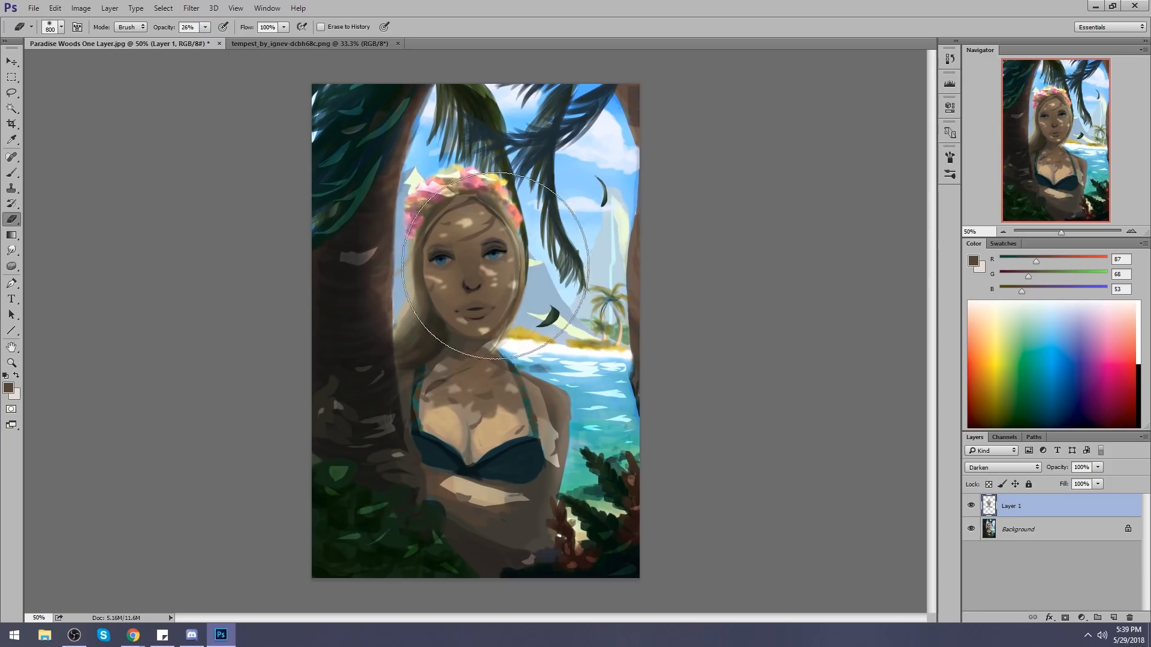
pyautogui.press('[')
pyautogui.press('[')
pyautogui.press('[')
pyautogui.press('[')
pyautogui.press('[')
pyautogui.press('[')
pyautogui.press('[')
pyautogui.press('[')
pyautogui.press('[')
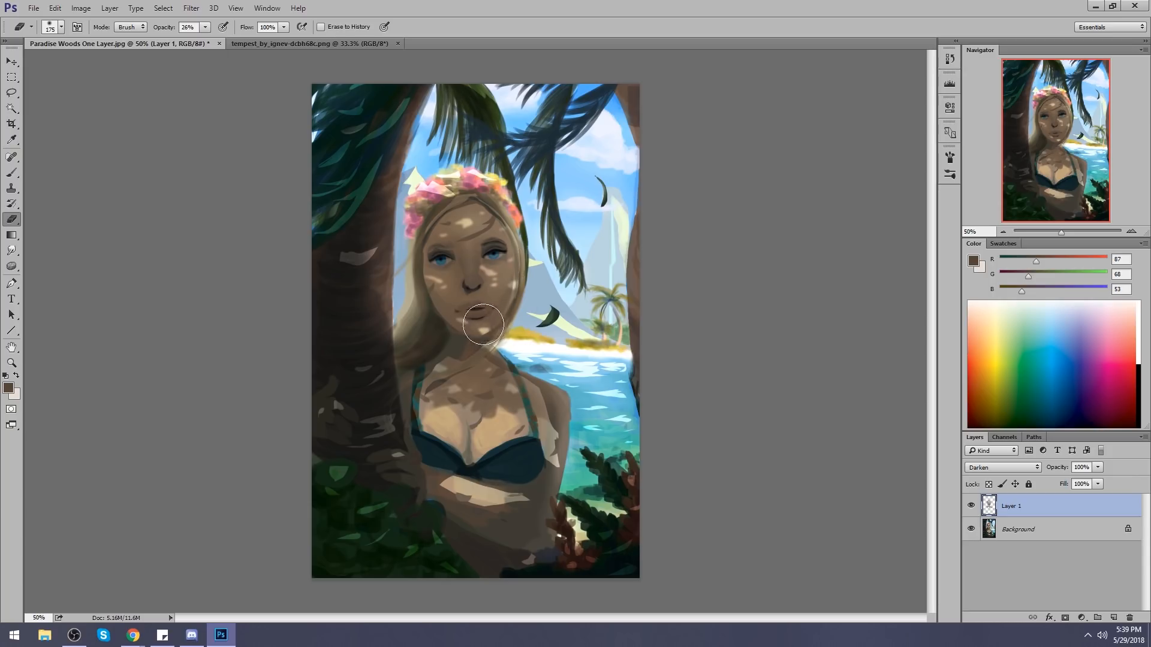
# Hide and show Layer 1 repeatedly to compare the painting with and without the dappled shadow.
pyautogui.click(971, 504)
pyautogui.click(971, 504)
pyautogui.click(970, 504)
pyautogui.click(970, 505)
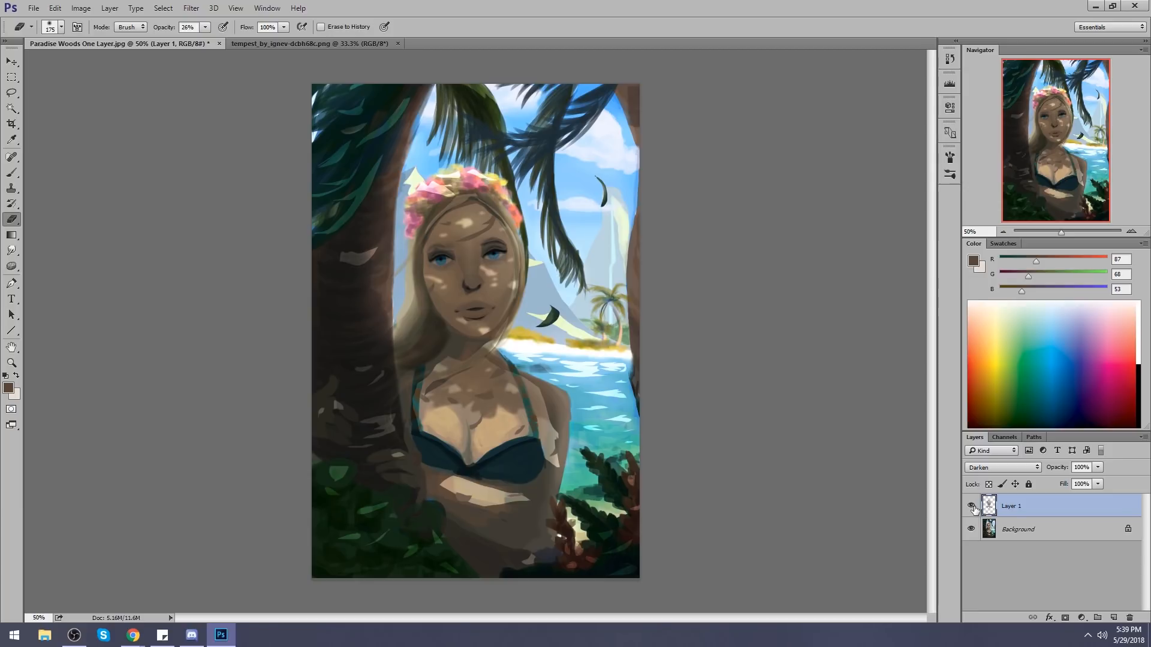
# Add a new layer above Layer 1 and prepare a Lighten brush of size 100 with white sampled from the shoreline.
pyautogui.click(1113, 618)
pyautogui.press('b')
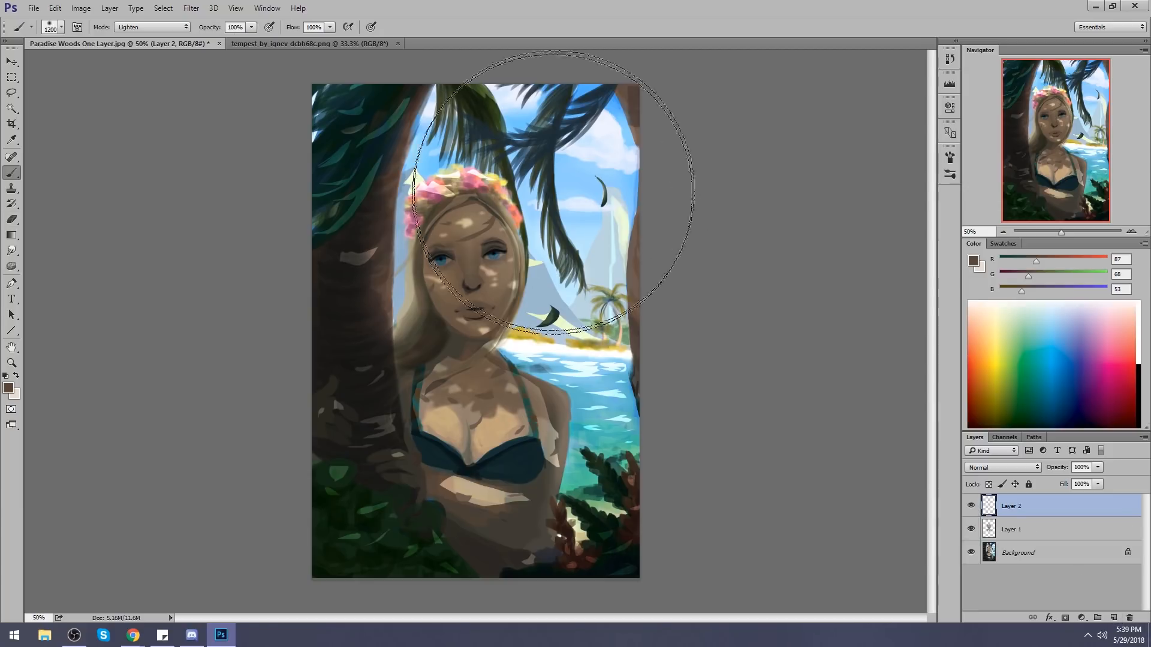
pyautogui.keyDown('alt'); pyautogui.click(619, 129); pyautogui.keyUp('alt')
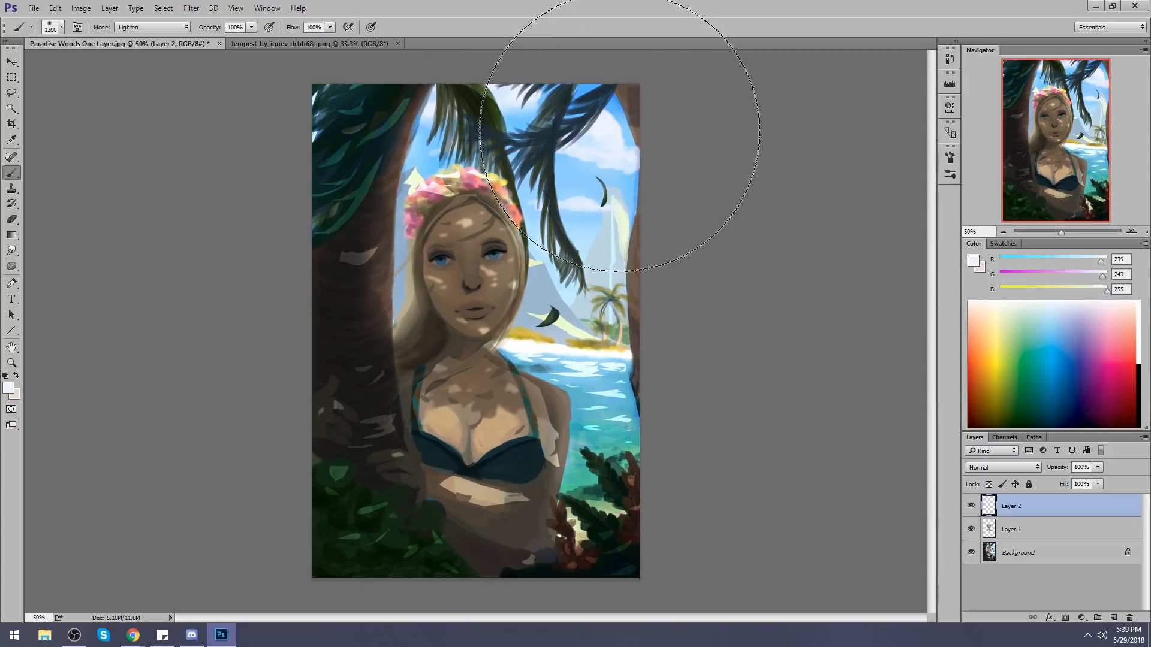
pyautogui.press('[')
pyautogui.press('[')
pyautogui.press('[')
pyautogui.press('[')
pyautogui.press('[')
pyautogui.press('[')
pyautogui.press('[')
pyautogui.press('[')
pyautogui.press('[')
pyautogui.press('[')
pyautogui.press('[')
pyautogui.press('[')
pyautogui.press('[')
pyautogui.press('[')
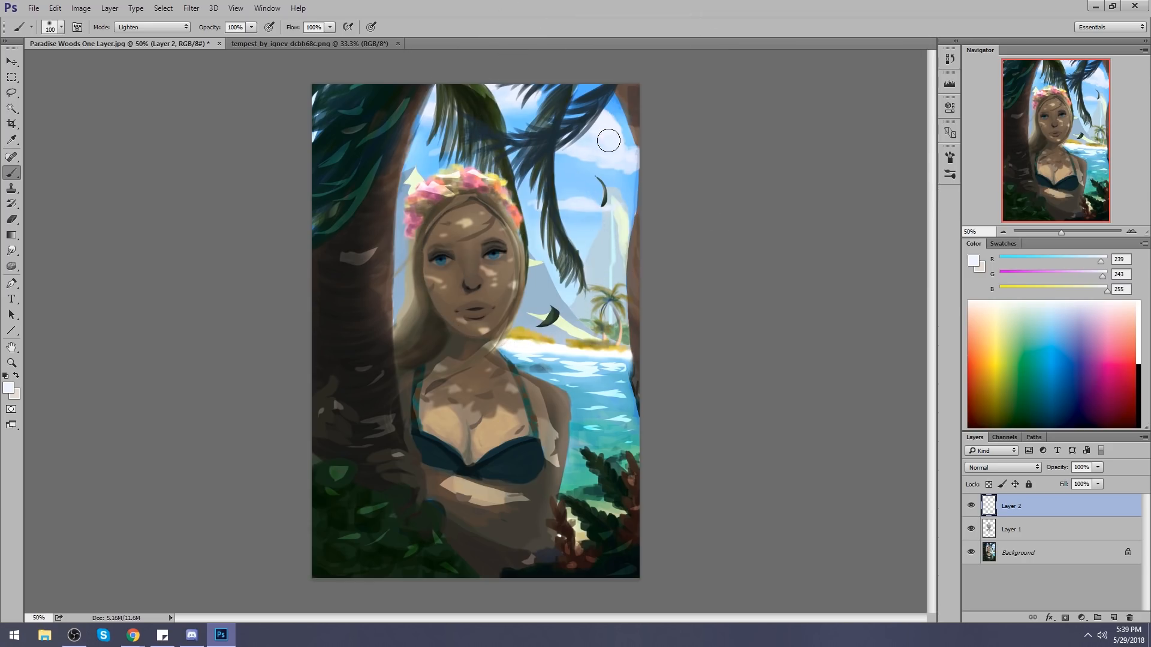
pyautogui.keyDown('alt'); pyautogui.click(580, 345); pyautogui.keyUp('alt')
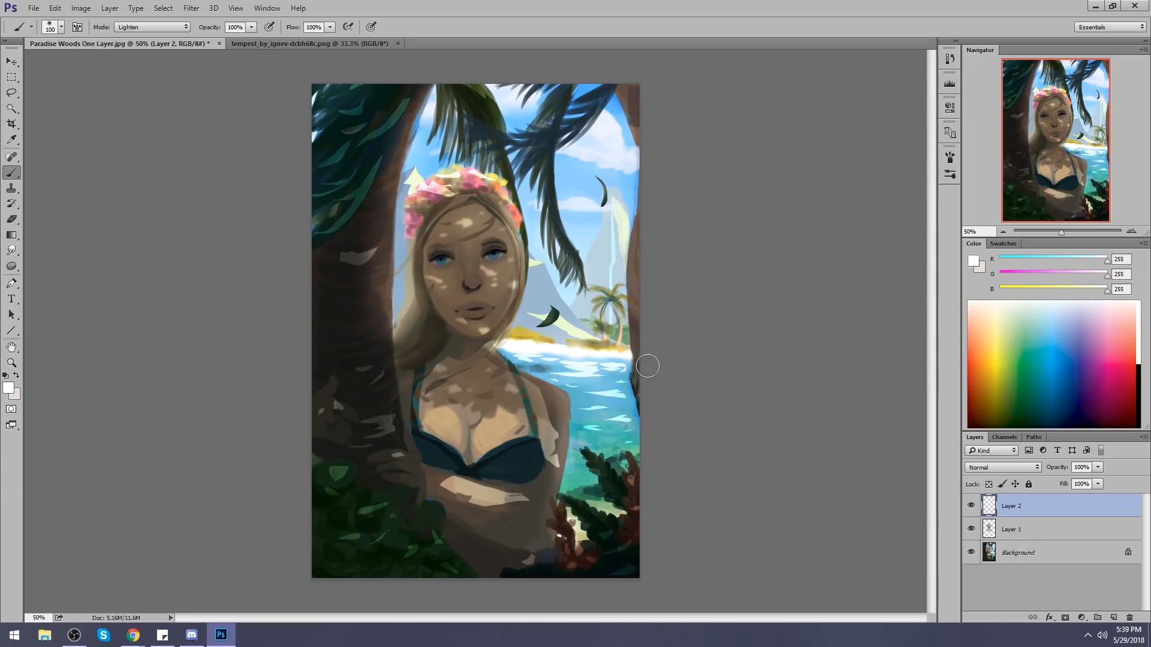
# Merge Layer 1 and Layer 2 down into the Background, and enlarge the brush to 800.
pyautogui.rightClick(1019, 529)
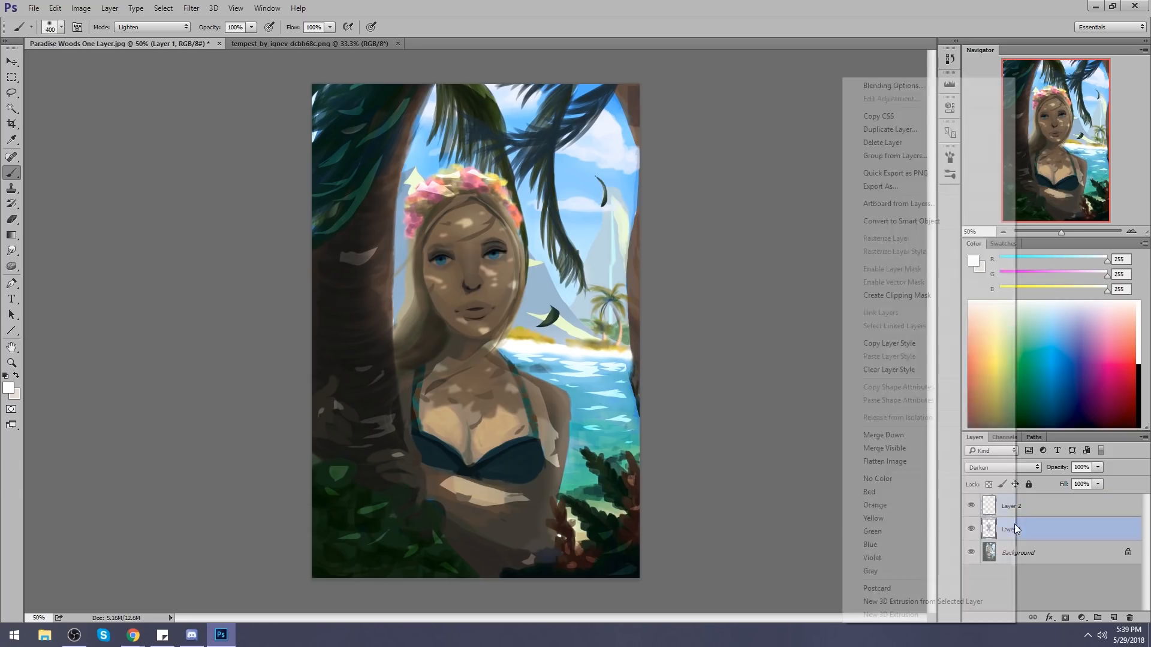
pyautogui.click(977, 434)
pyautogui.rightClick(1010, 509)
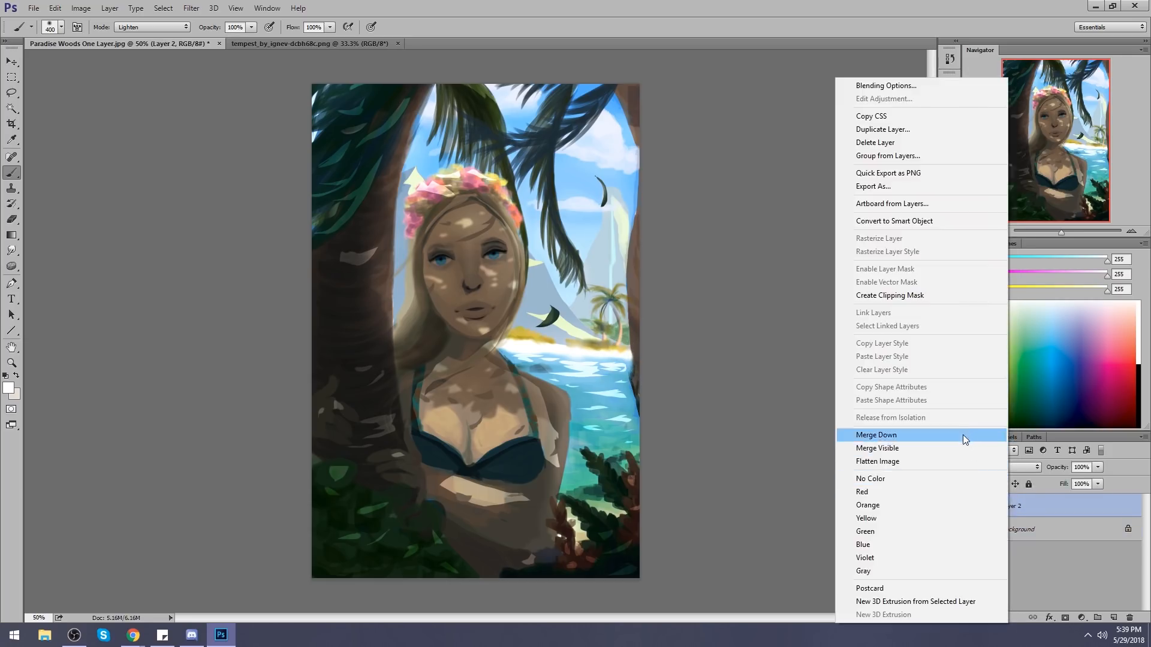
pyautogui.click(962, 435)
pyautogui.press(']')
pyautogui.press(']')
pyautogui.press(']')
pyautogui.press(']')
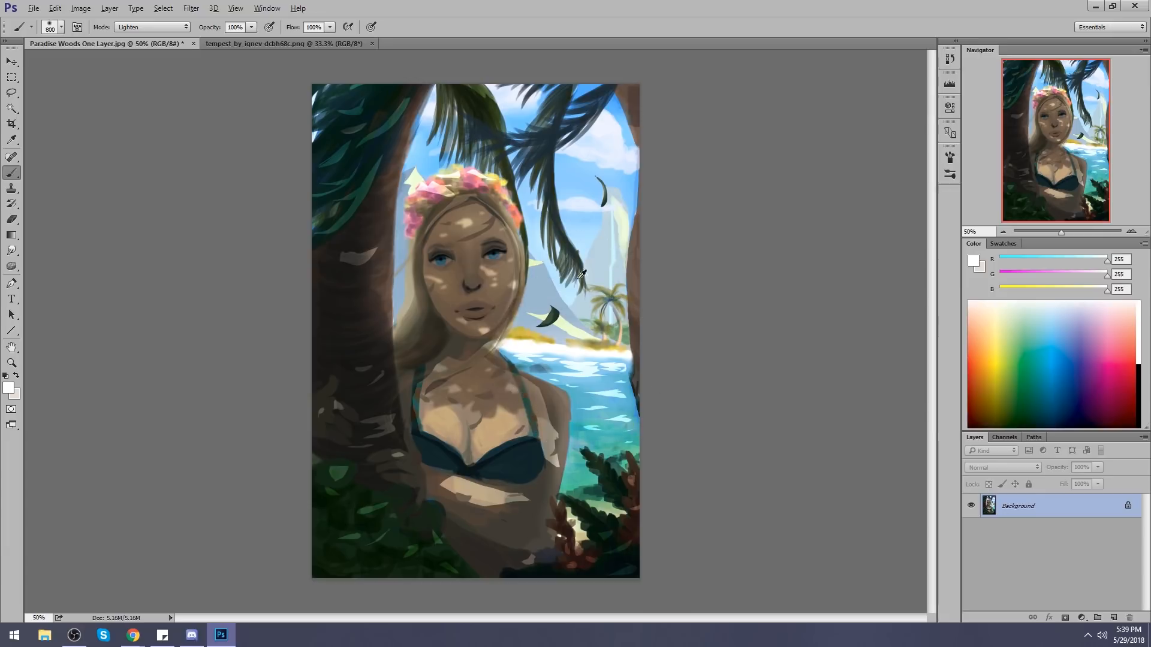
# Switch to the Blur tool for softening the background scenery.
pyautogui.press('alt')
pyautogui.click(15, 249)
pyautogui.click(57, 275)
pyautogui.click(11, 249)
pyautogui.click(60, 248)
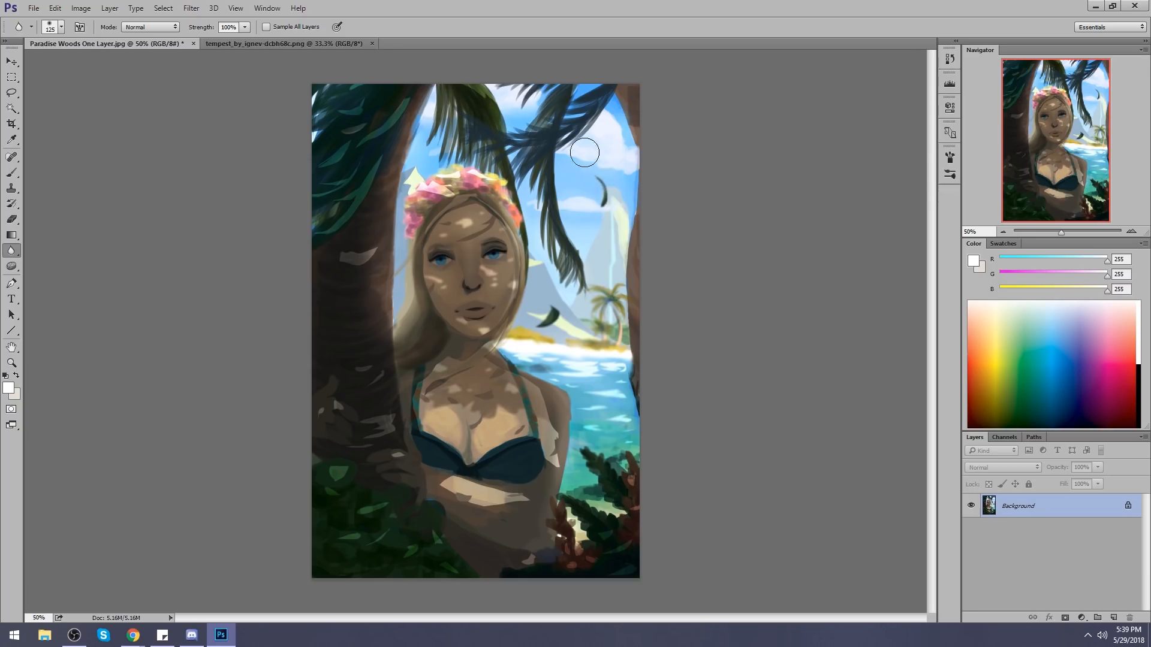
# On a new layer, paint a pale glow over the sky and palm fronds with the size 800 Lighten brush, using the sampled cloud colour.
pyautogui.press('b')
pyautogui.keyDown('alt'); pyautogui.click(623, 108); pyautogui.keyUp('alt')
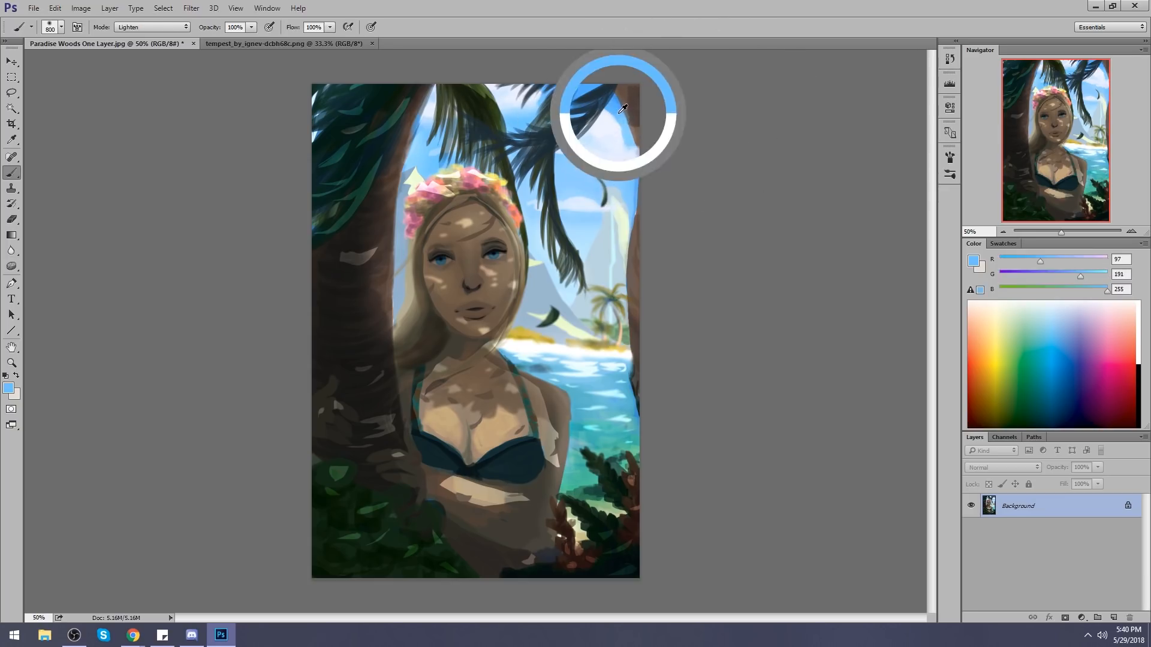
pyautogui.keyDown('alt'); pyautogui.click(607, 131); pyautogui.keyUp('alt')
pyautogui.keyDown('alt'); pyautogui.click(593, 138); pyautogui.keyUp('alt')
pyautogui.keyDown('alt'); pyautogui.click(604, 142); pyautogui.keyUp('alt')
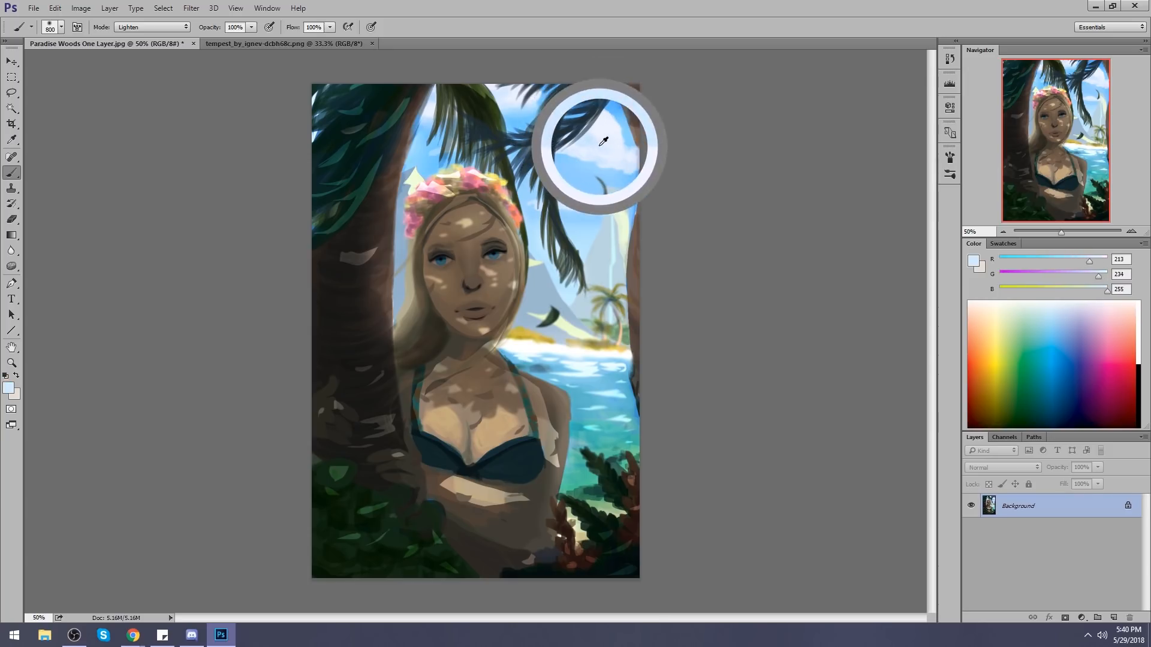
pyautogui.keyDown('alt'); pyautogui.click(621, 108); pyautogui.keyUp('alt')
pyautogui.keyDown('alt'); pyautogui.click(588, 174); pyautogui.keyUp('alt')
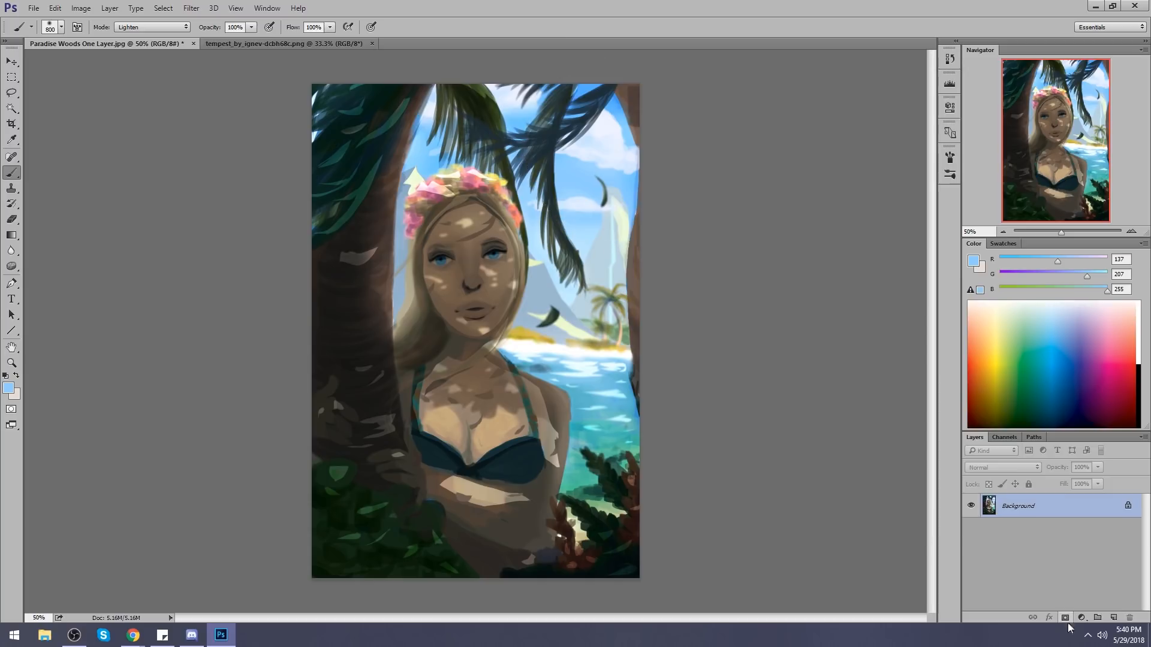
pyautogui.click(1113, 618)
pyautogui.keyDown('alt'); pyautogui.click(614, 120); pyautogui.keyUp('alt')
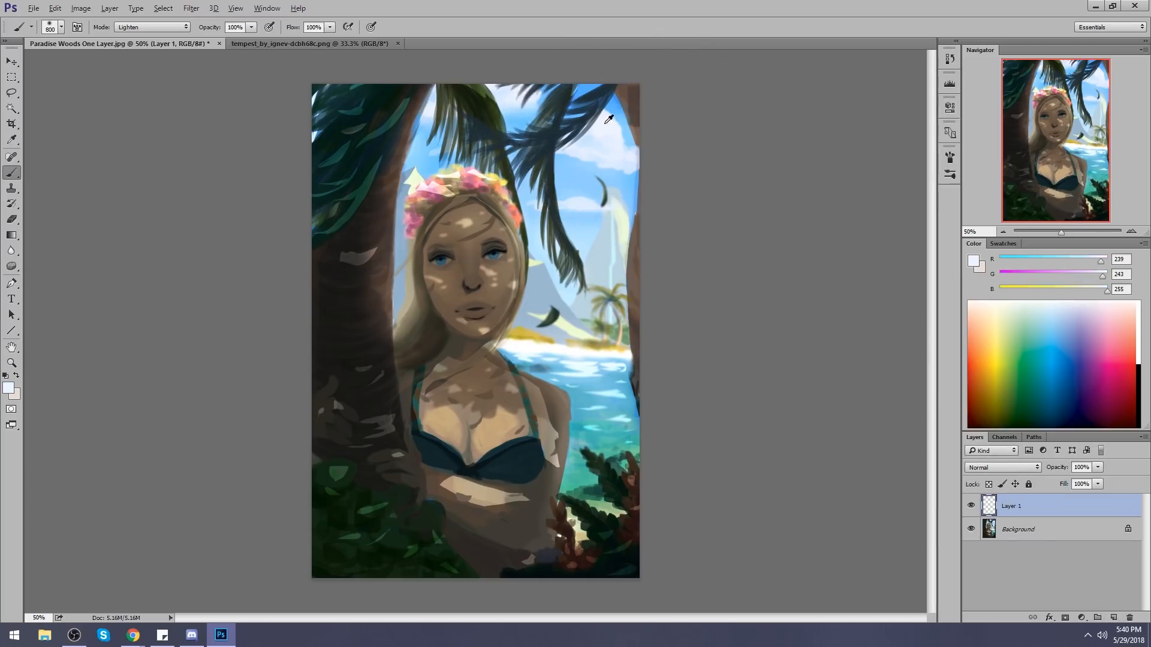
pyautogui.moveTo(589, 181)
pyautogui.mouseDown()
pyautogui.moveTo(617, 198)
pyautogui.moveTo(594, 192)
pyautogui.moveTo(593, 36)
pyautogui.moveTo(508, 112)
pyautogui.moveTo(552, 64)
pyautogui.moveTo(585, 192)
pyautogui.moveTo(552, 27)
pyautogui.mouseUp()
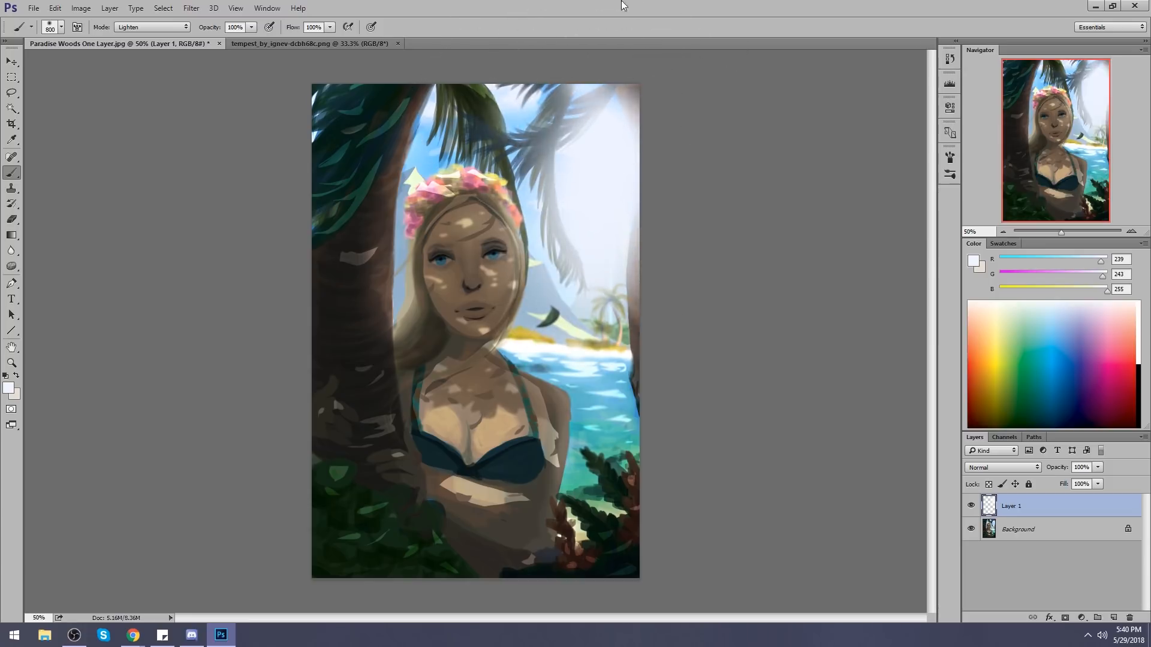
# Reduce the glow over the palm fronds and distant peak with the Eraser at 26% opacity, enlarging it to 900.
pyautogui.press('e')
pyautogui.moveTo(597, 104)
pyautogui.mouseDown()
pyautogui.moveTo(566, 85)
pyautogui.moveTo(585, 255)
pyautogui.mouseUp()
pyautogui.moveTo(550, 207)
pyautogui.mouseDown()
pyautogui.moveTo(582, 95)
pyautogui.moveTo(538, 183)
pyautogui.mouseUp()
pyautogui.moveTo(557, 94)
pyautogui.mouseDown()
pyautogui.moveTo(575, 273)
pyautogui.moveTo(600, 95)
pyautogui.moveTo(494, 178)
pyautogui.moveTo(605, 81)
pyautogui.moveTo(485, 150)
pyautogui.moveTo(532, 86)
pyautogui.mouseUp()
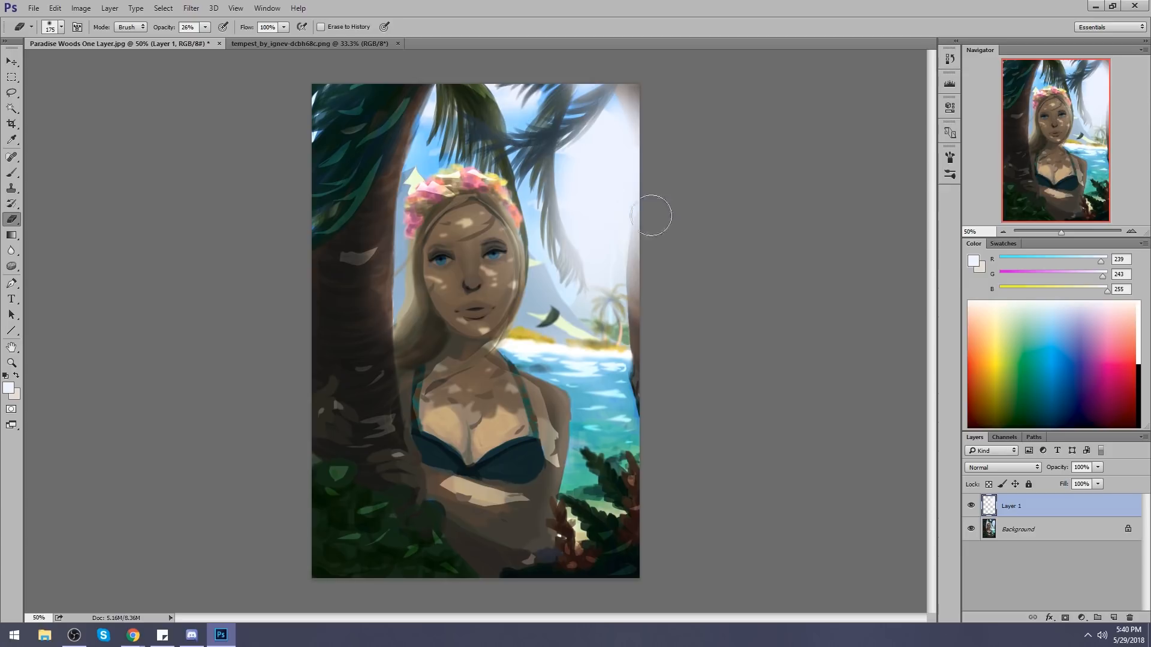
pyautogui.press(']')
pyautogui.press(']')
pyautogui.press(']')
pyautogui.press(']')
pyautogui.press(']')
pyautogui.press(']')
pyautogui.press(']')
pyautogui.press(']')
pyautogui.press(']')
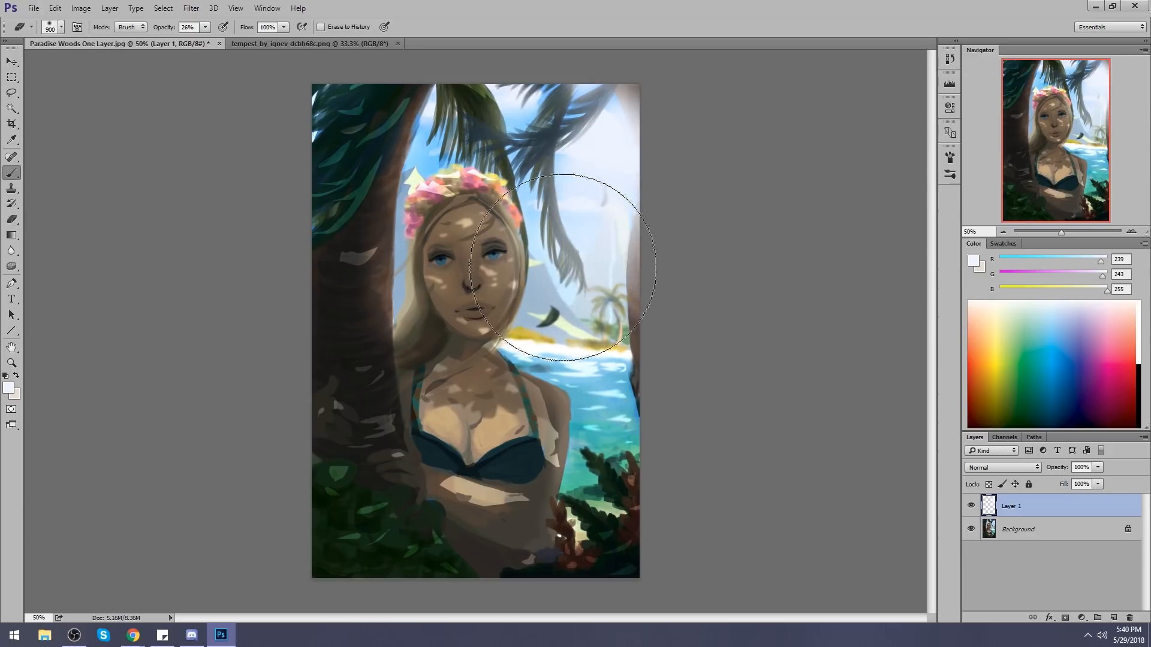
# Sample the sea's light blue and paint it over the island and shoreline on the Background with the Lighten brush.
pyautogui.press('b')
pyautogui.keyDown('alt'); pyautogui.click(605, 373); pyautogui.keyUp('alt')
pyautogui.click(152, 27)
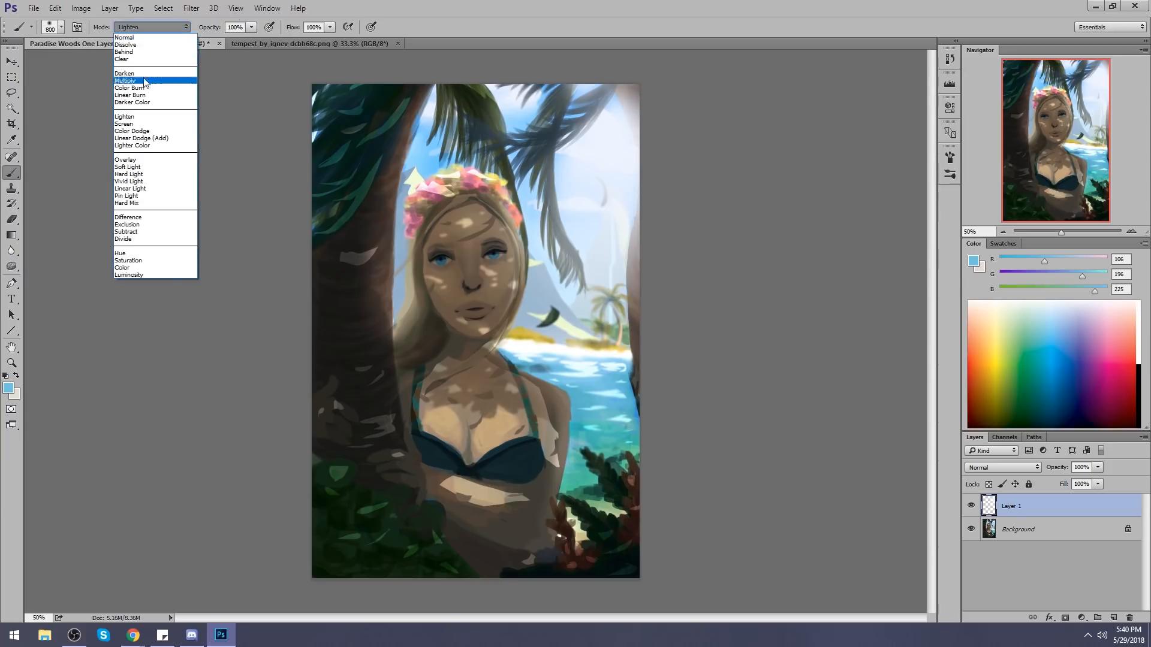
pyautogui.click(142, 117)
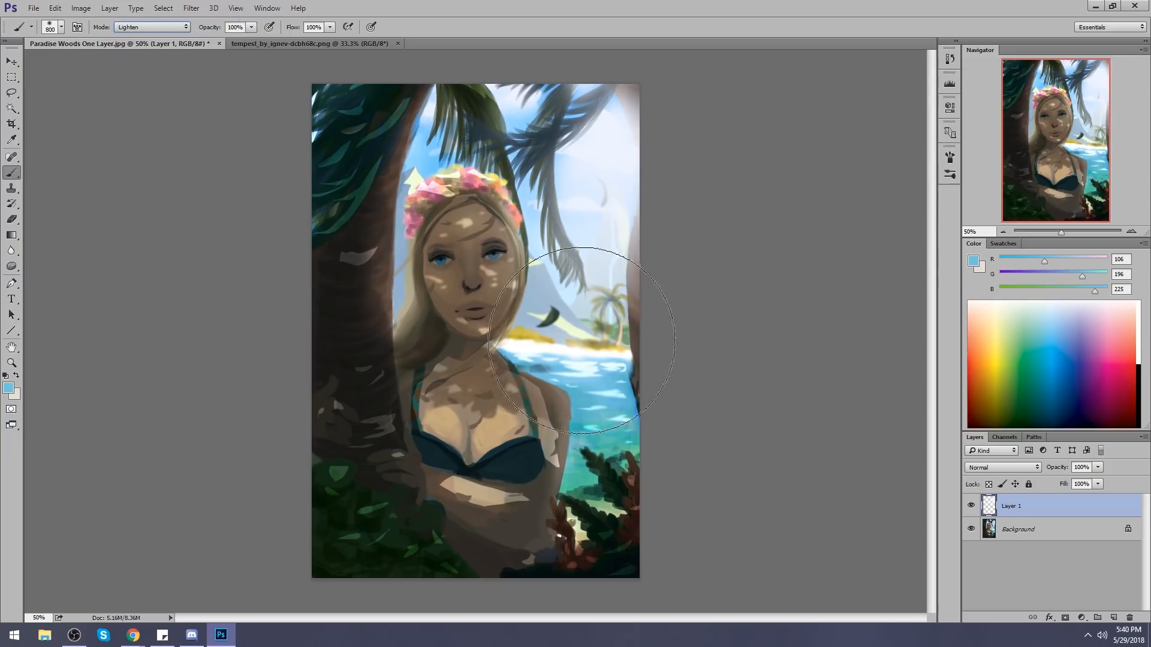
pyautogui.click(1079, 529)
pyautogui.moveTo(588, 276)
pyautogui.mouseDown()
pyautogui.moveTo(604, 300)
pyautogui.moveTo(598, 365)
pyautogui.moveTo(583, 374)
pyautogui.moveTo(584, 326)
pyautogui.moveTo(558, 318)
pyautogui.moveTo(525, 341)
pyautogui.moveTo(562, 348)
pyautogui.moveTo(537, 270)
pyautogui.moveTo(591, 304)
pyautogui.moveTo(592, 359)
pyautogui.moveTo(550, 280)
pyautogui.moveTo(604, 351)
pyautogui.moveTo(608, 284)
pyautogui.moveTo(592, 375)
pyautogui.moveTo(533, 347)
pyautogui.moveTo(573, 375)
pyautogui.mouseUp()
# Try a light blue glow between the palm trunk and the woman's hair with a smaller Lighten brush, and undo it.
pyautogui.press('[')
pyautogui.press('[')
pyautogui.press('[')
pyautogui.press('[')
pyautogui.press('[')
pyautogui.press('[')
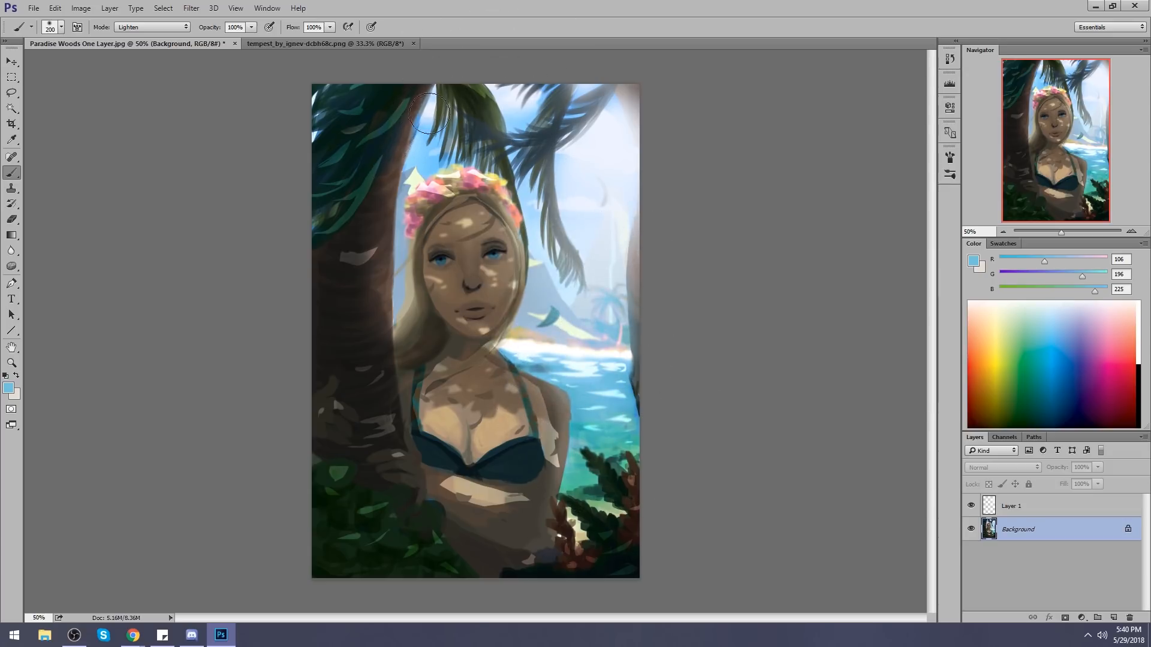
pyautogui.moveTo(426, 122); pyautogui.dragTo(397, 282)
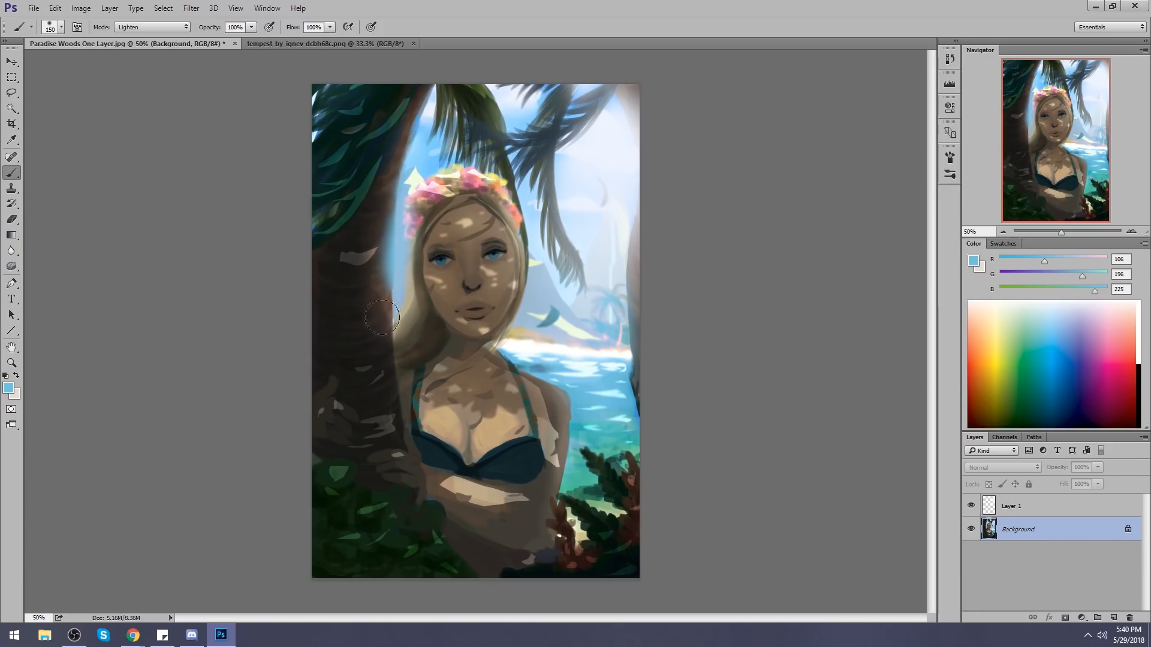
pyautogui.hotkey('ctrl', 'z')
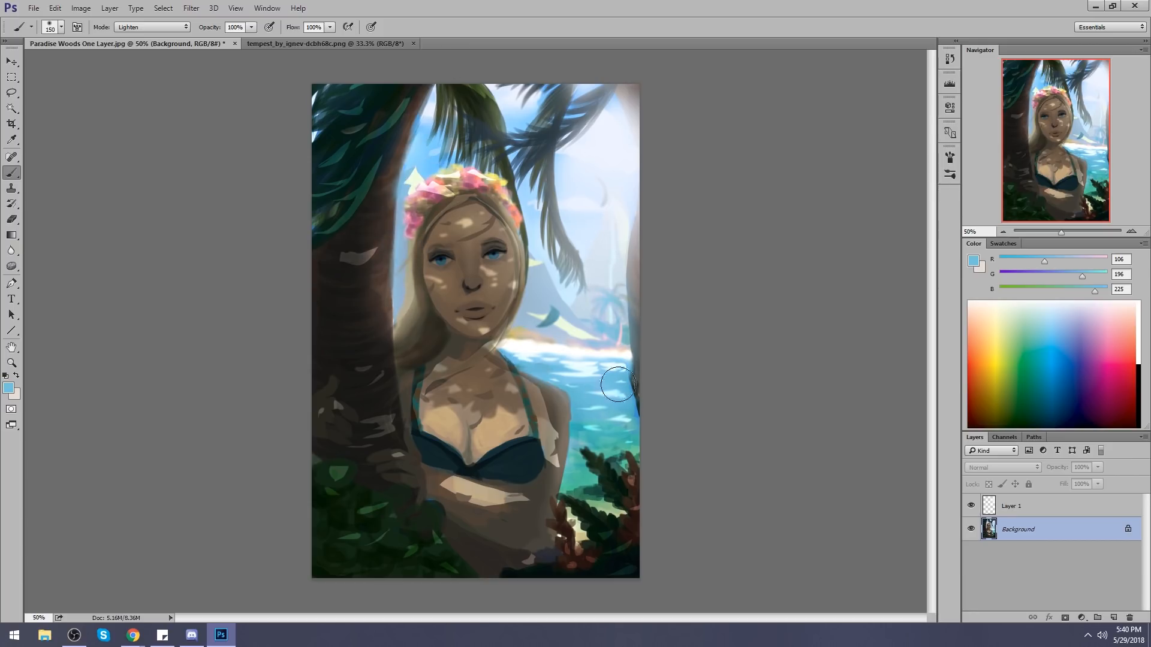
# Set the brush to Color mode, size 700 and 23% opacity, and tint the dark palm trunk with the sampled blue.
pyautogui.click(153, 27)
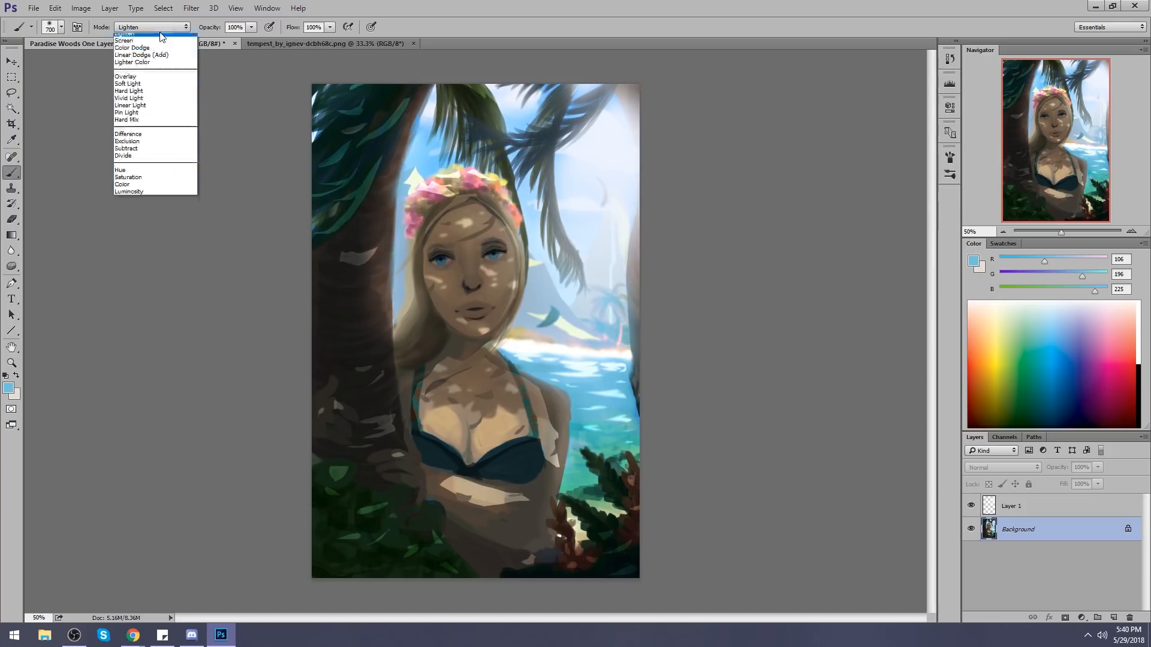
pyautogui.click(144, 268)
pyautogui.press(']')
pyautogui.press(']')
pyautogui.press(']')
pyautogui.press(']')
pyautogui.press(']')
pyautogui.press(']')
pyautogui.press(']')
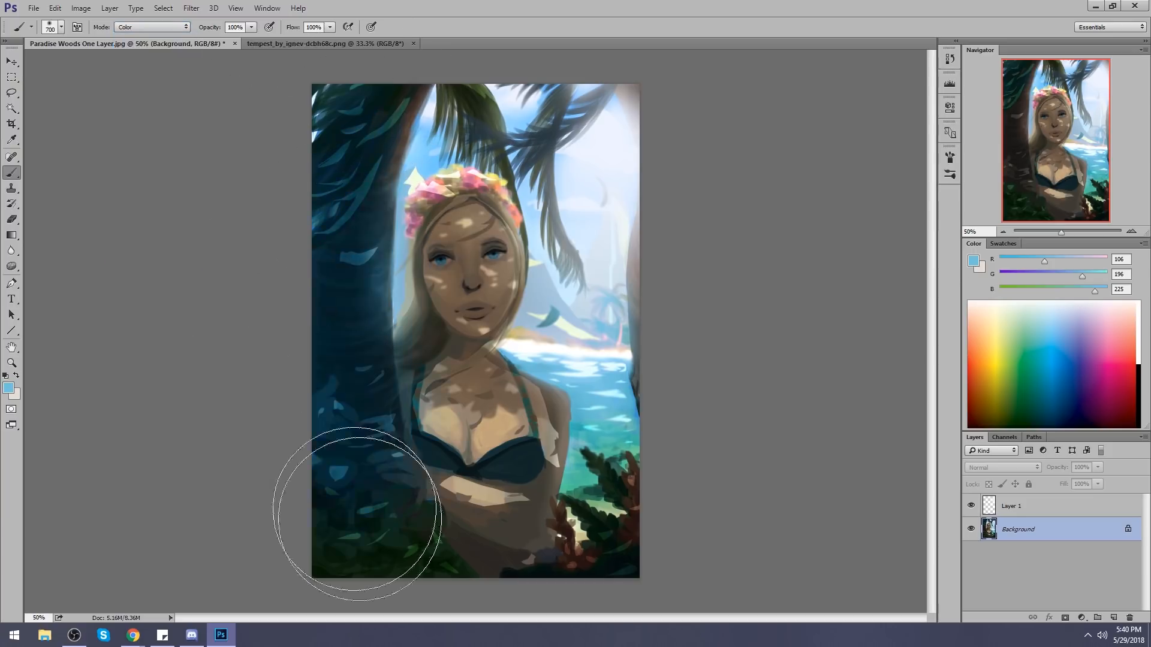
pyautogui.click(251, 27)
pyautogui.moveTo(250, 40); pyautogui.dragTo(203, 42)
pyautogui.moveTo(383, 102)
pyautogui.mouseDown()
pyautogui.moveTo(352, 411)
pyautogui.moveTo(448, 103)
pyautogui.mouseUp()
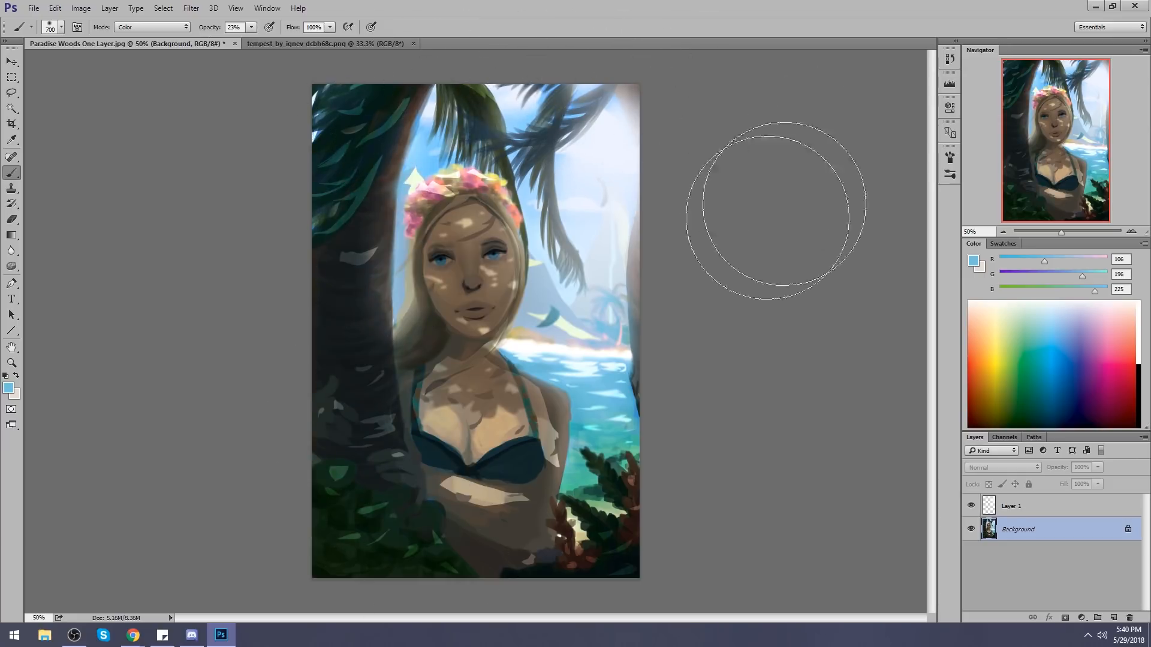
# Try outlining thin slivers along the palm fronds with the Lasso, and discard the selection.
pyautogui.press('l')
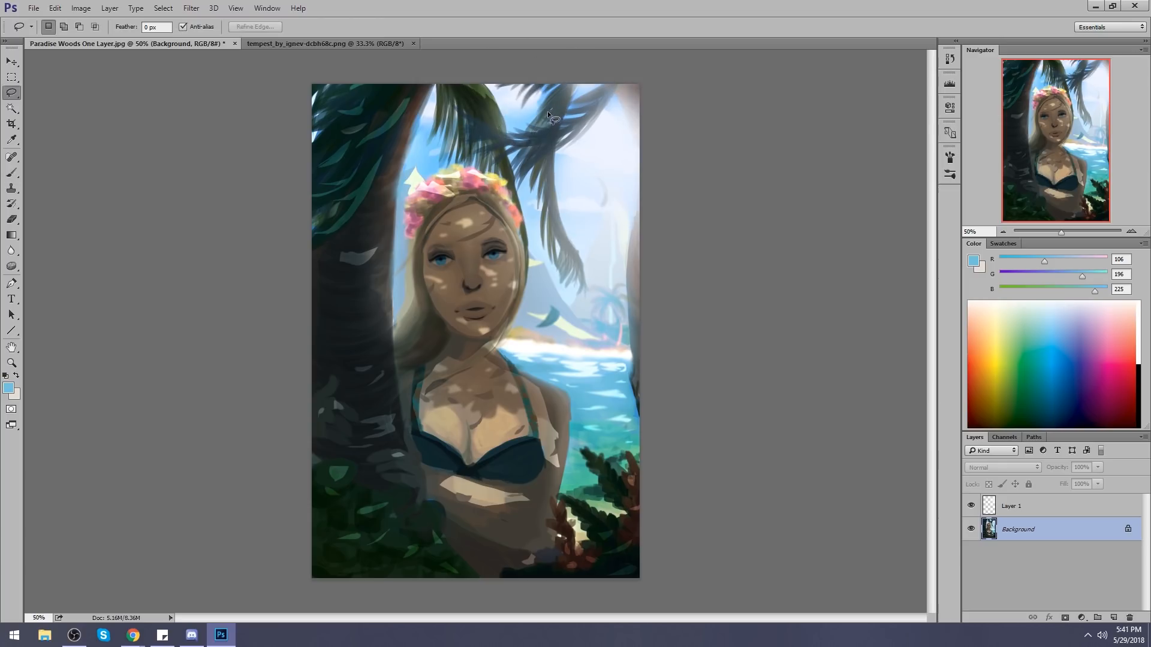
pyautogui.moveTo(555, 103); pyautogui.dragTo(593, 99)
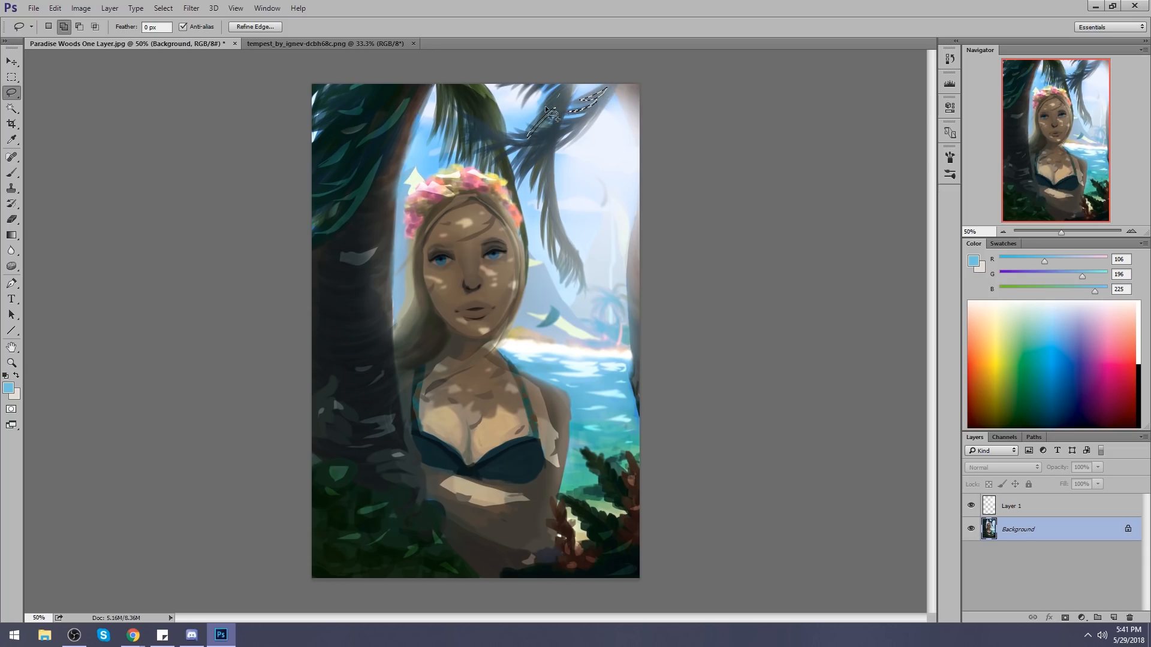
pyautogui.press('alt')
pyautogui.moveTo(543, 126)
pyautogui.mouseDown()
pyautogui.moveTo(527, 127)
pyautogui.moveTo(537, 128)
pyautogui.mouseUp()
pyautogui.press('alt')
pyautogui.press('shift')
pyautogui.moveTo(451, 105); pyautogui.dragTo(446, 145)
pyautogui.moveTo(558, 224)
pyautogui.mouseDown()
pyautogui.moveTo(552, 215)
pyautogui.moveTo(566, 224)
pyautogui.mouseUp()
pyautogui.press('alt')
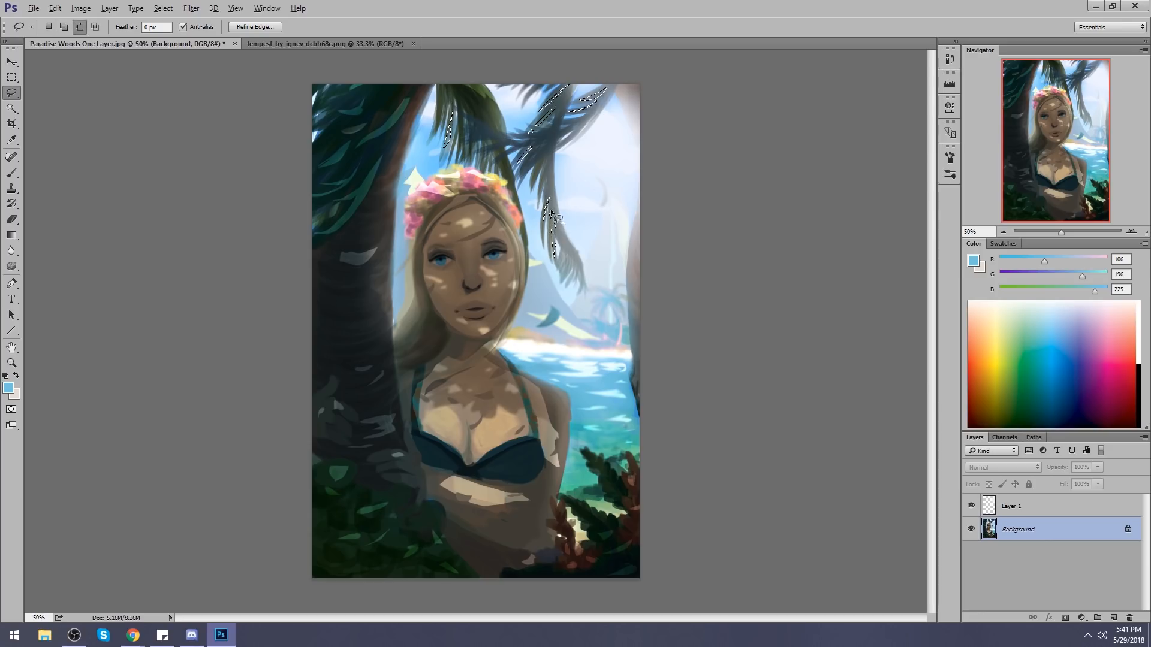
pyautogui.press('shift')
pyautogui.hotkey('ctrl', 'd')
# Select the Dodge tool and merge Layer 1 down into the Background.
pyautogui.moveTo(11, 268); pyautogui.dragTo(51, 267)
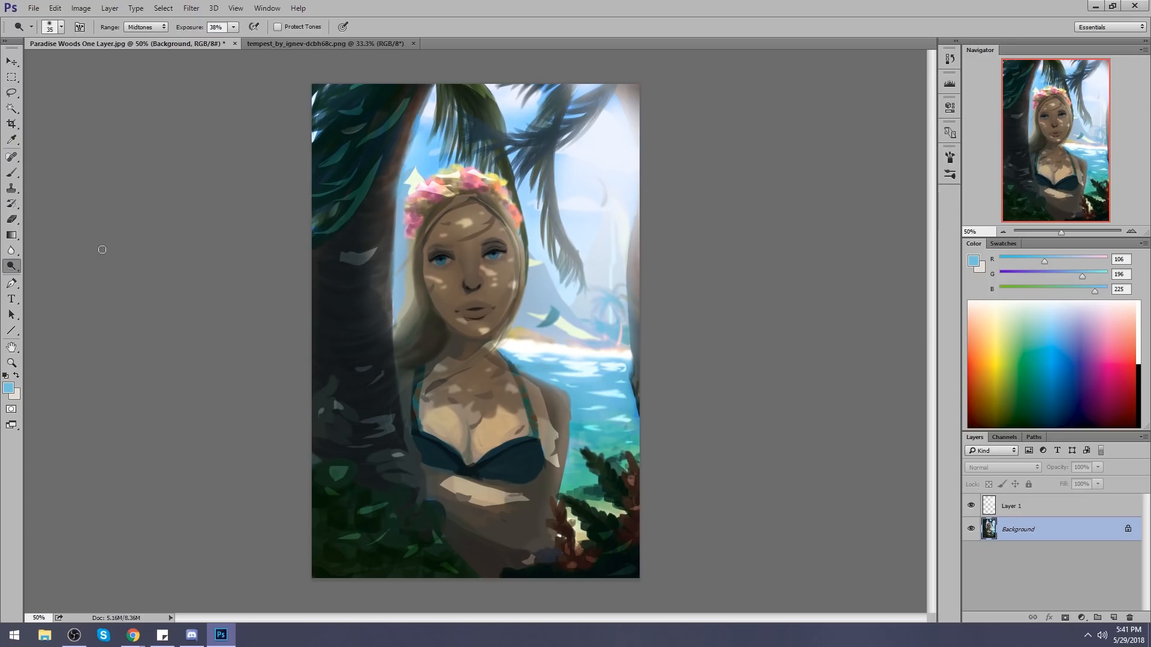
pyautogui.rightClick(1093, 510)
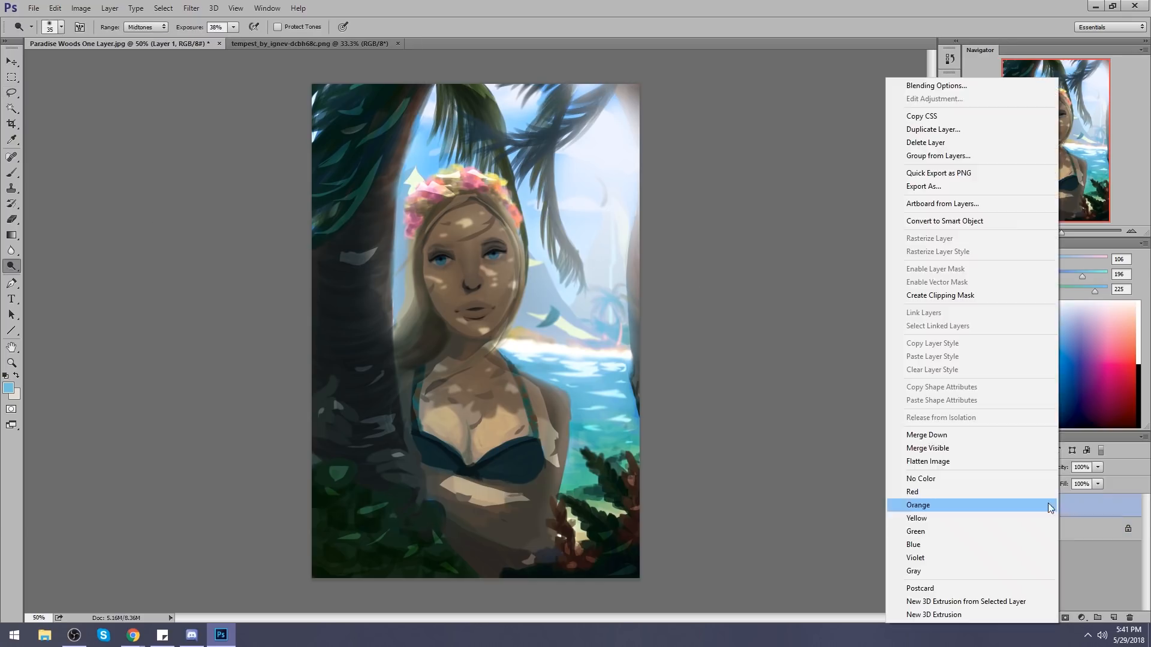
pyautogui.click(998, 438)
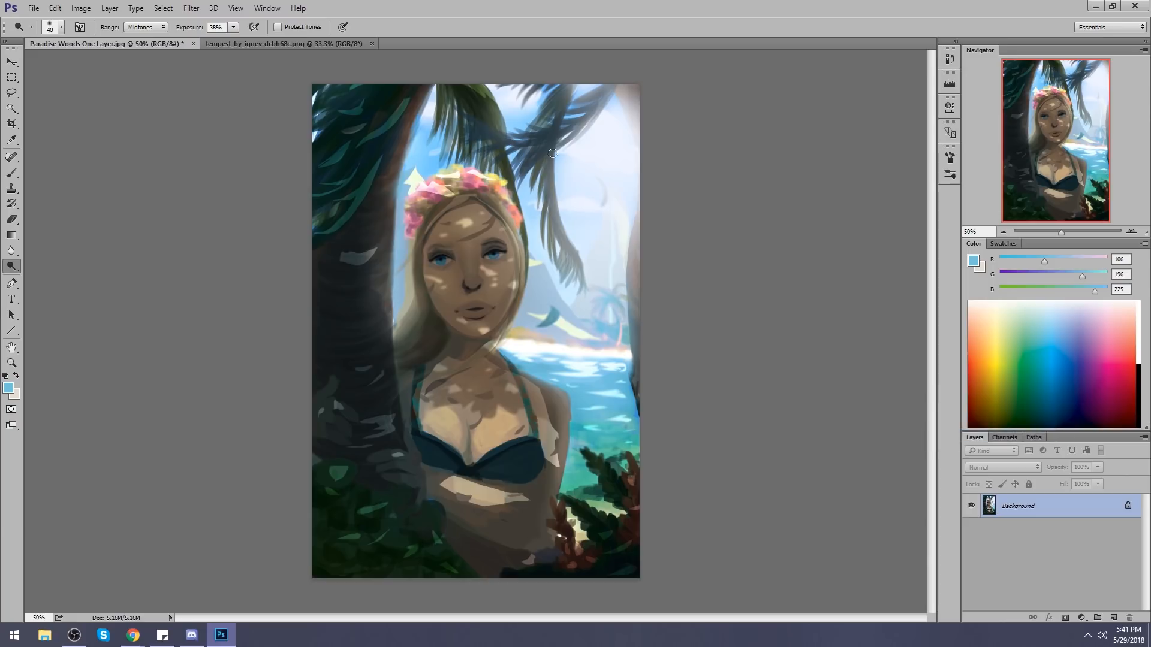
# Enlarge the Dodge tool's brush to size 1000 and set its range to Highlights.
pyautogui.press(']')
pyautogui.press(']')
pyautogui.press(']')
pyautogui.press(']')
pyautogui.press(']')
pyautogui.press(']')
pyautogui.press(']')
pyautogui.press(']')
pyautogui.press(']')
pyautogui.press(']')
pyautogui.press(']')
pyautogui.press(']')
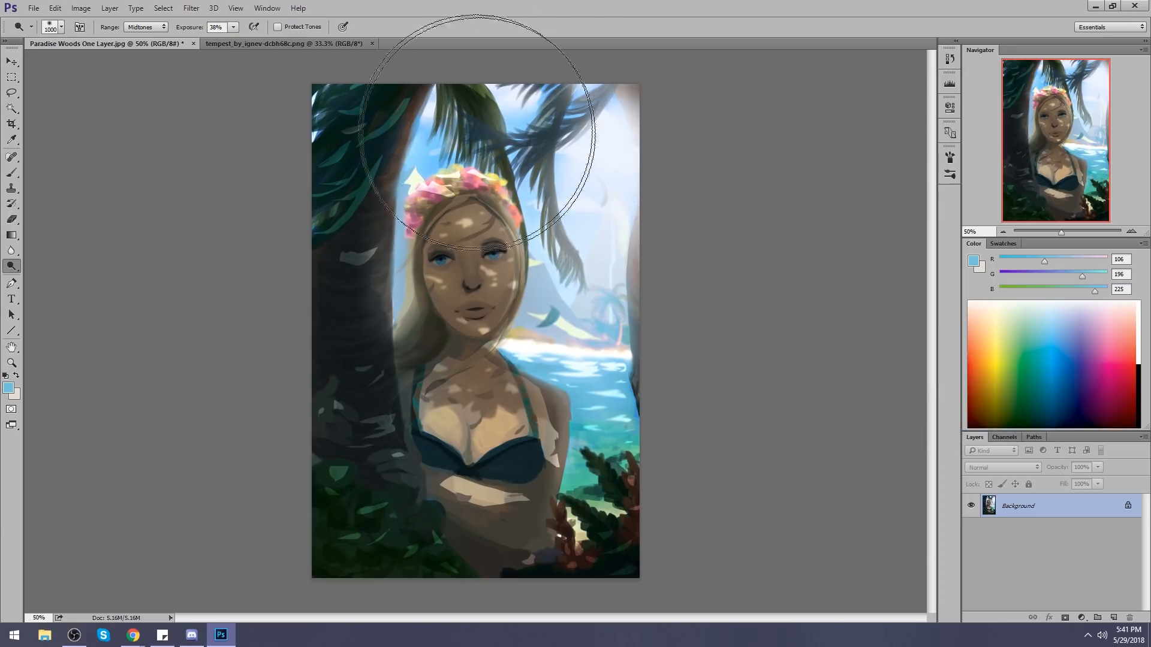
pyautogui.click(144, 29)
pyautogui.click(142, 53)
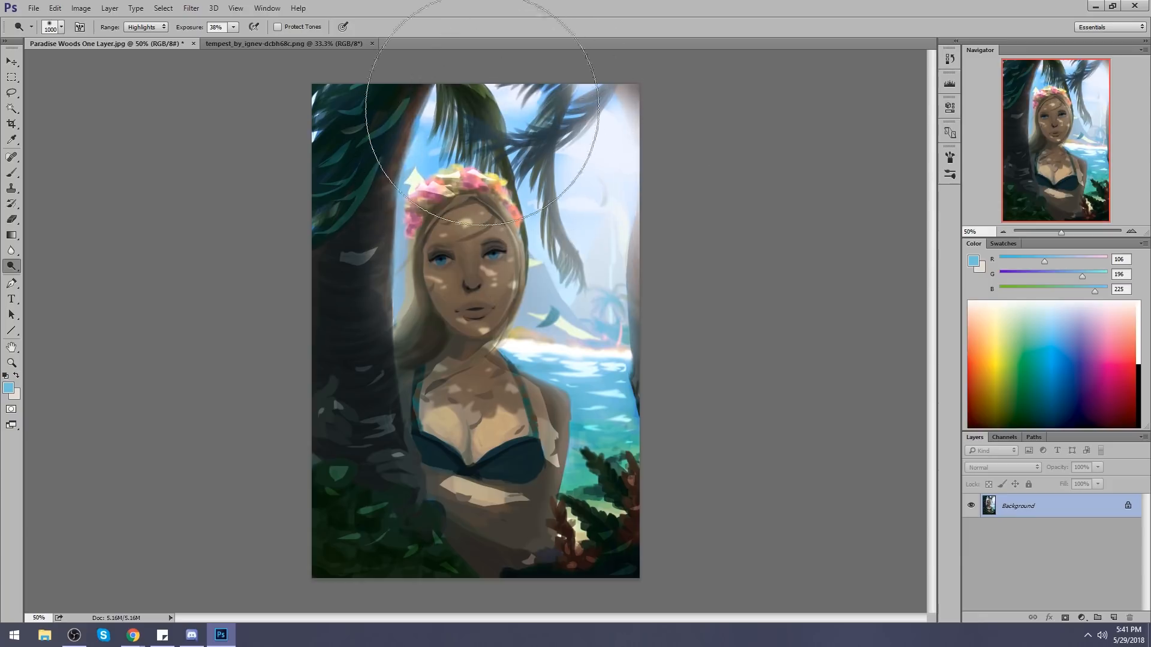
# Switch to the Sponge tool, set it to Saturate mode and greatly enlarge its brush.
pyautogui.rightClick(11, 266)
pyautogui.click(60, 292)
pyautogui.click(153, 28)
pyautogui.click(142, 41)
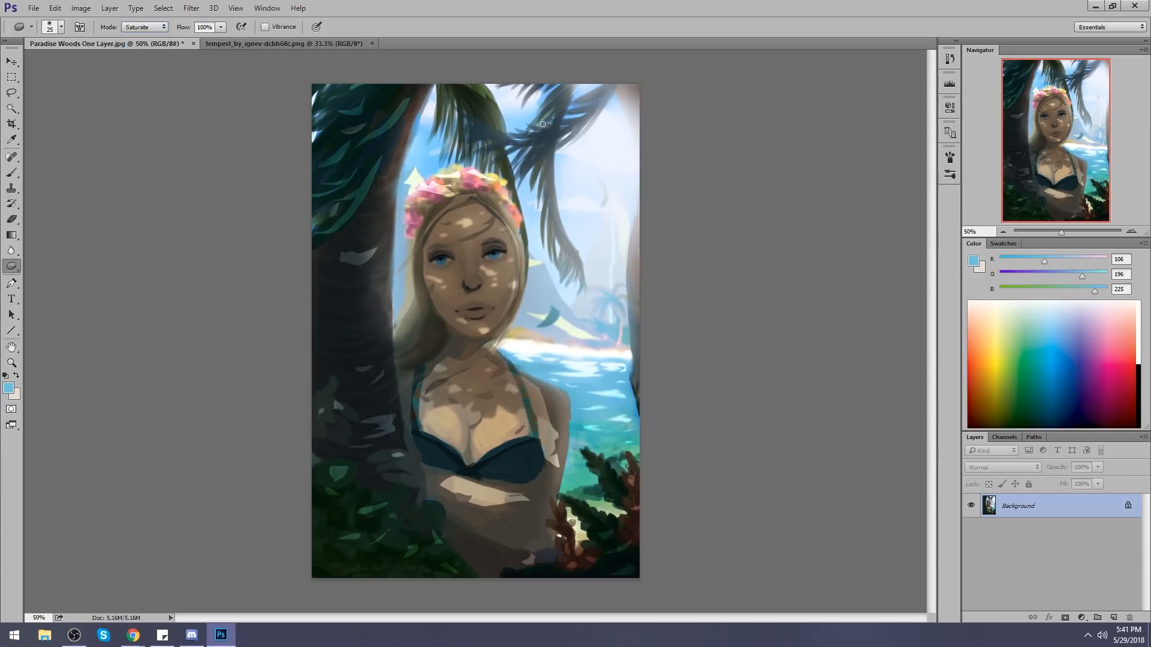
pyautogui.press(']')
pyautogui.press(']')
pyautogui.press(']')
pyautogui.press(']')
pyautogui.press(']')
pyautogui.press(']')
pyautogui.press(']')
pyautogui.press(']')
pyautogui.press(']')
pyautogui.press(']')
pyautogui.press(']')
pyautogui.press(']')
pyautogui.press(']')
pyautogui.press(']')
pyautogui.press(']')
pyautogui.press(']')
# Return to the size 700 brush, set it to Normal mode and choose a light blue foreground colour.
pyautogui.press('b')
pyautogui.keyDown('alt'); pyautogui.click(599, 156); pyautogui.keyUp('alt')
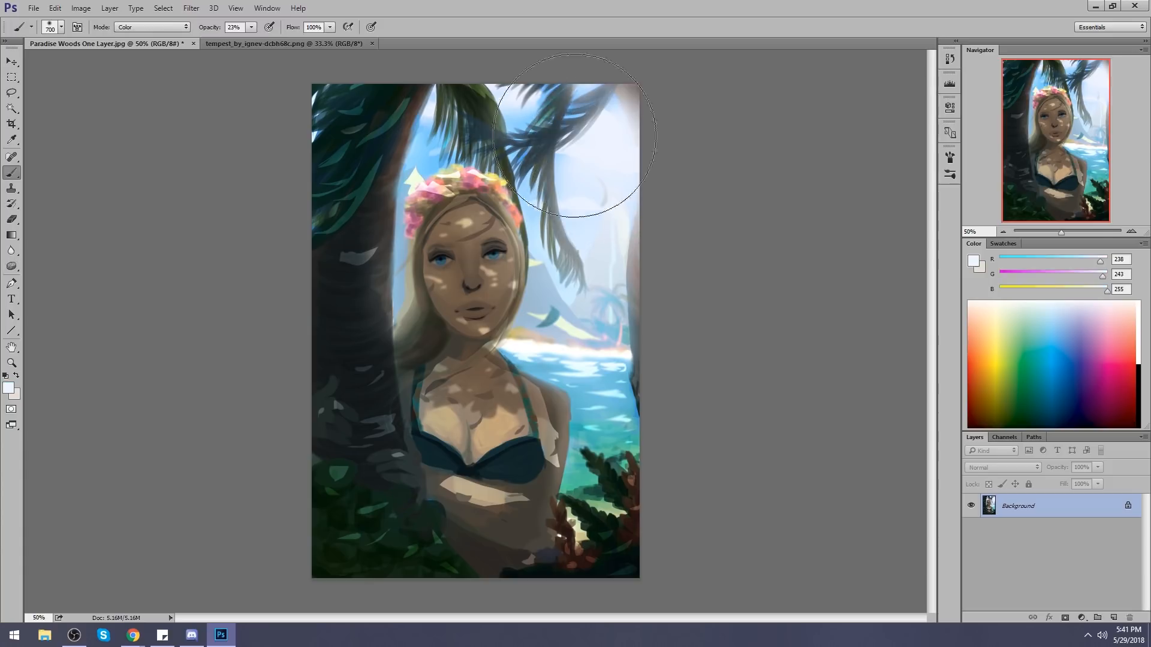
pyautogui.click(153, 27)
pyautogui.click(132, 27)
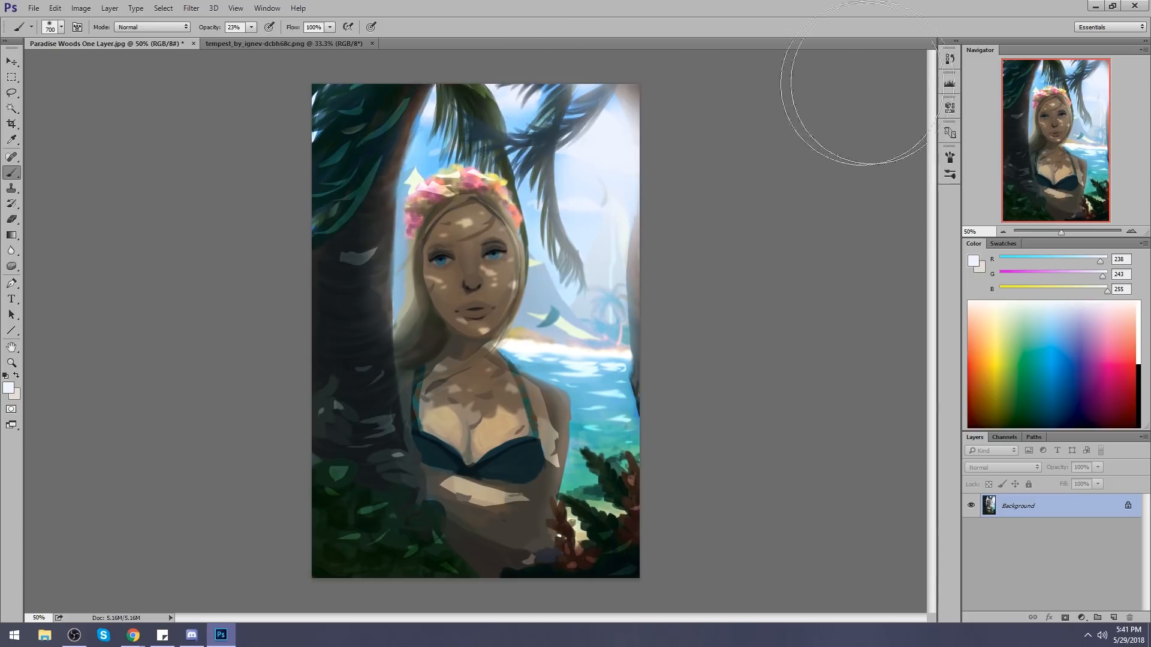
pyautogui.click(1015, 331)
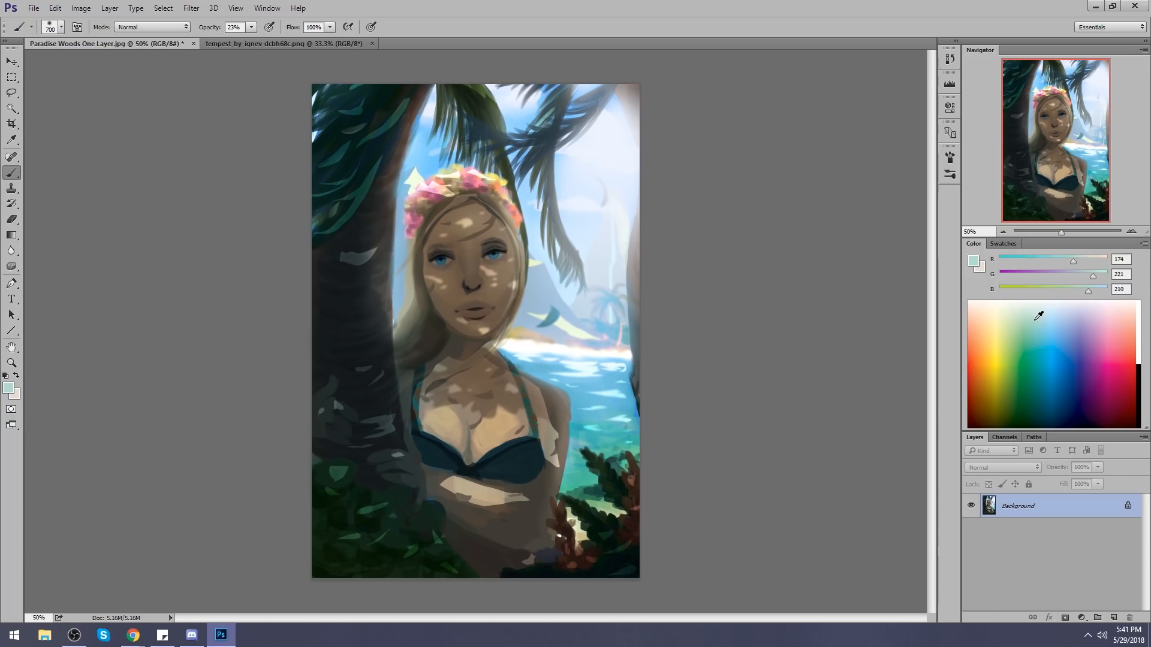
pyautogui.click(1046, 320)
# Dismiss the colour display options and shrink the colour spectrum area to give the layers list more room.
pyautogui.click(1143, 244)
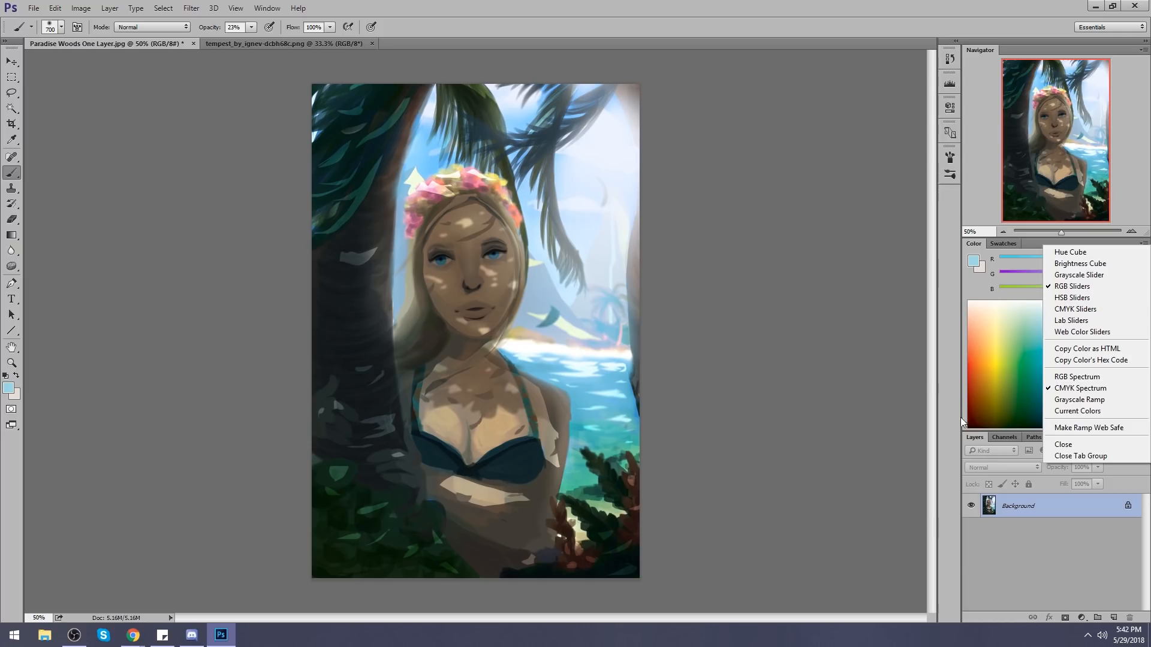
pyautogui.click(963, 421)
pyautogui.moveTo(1053, 431); pyautogui.dragTo(1053, 302)
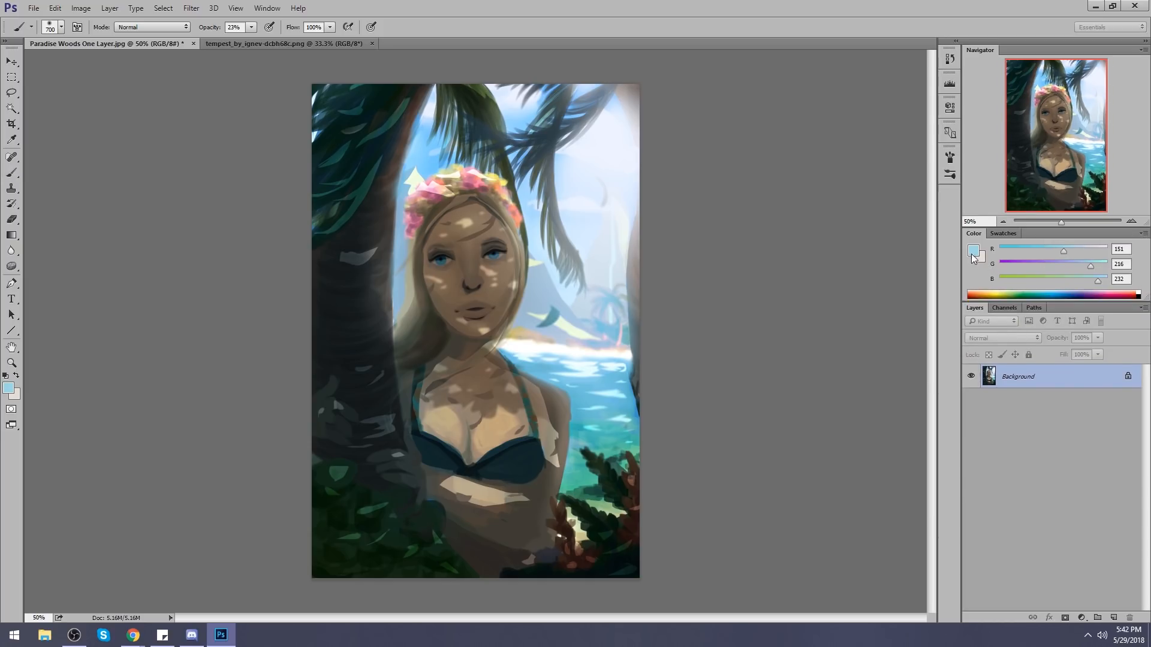
# Change the foreground colour to a bright cyan, RGB 105, 253, 255, for the brush.
pyautogui.click(974, 250)
pyautogui.moveTo(466, 187); pyautogui.dragTo(486, 169)
pyautogui.moveTo(587, 245); pyautogui.dragTo(588, 239)
pyautogui.moveTo(516, 169); pyautogui.dragTo(510, 164)
pyautogui.click(687, 160)
pyautogui.press('b')
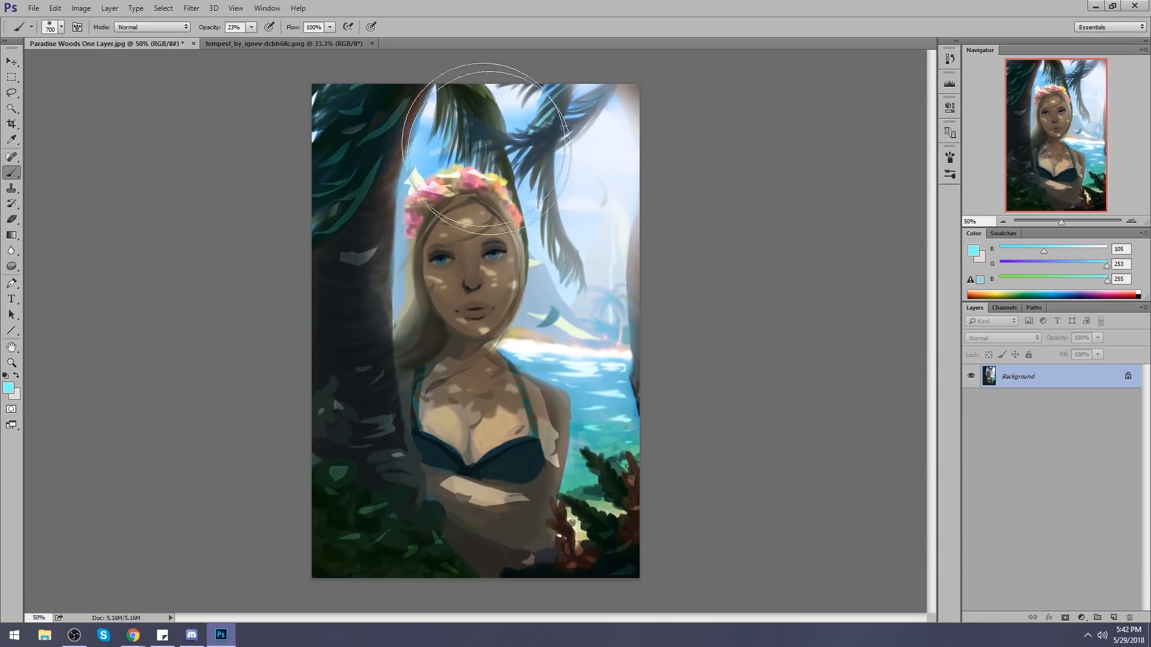
pyautogui.press('m')
pyautogui.rightClick(519, 175)
pyautogui.click(556, 186)
pyautogui.moveTo(11, 251); pyautogui.dragTo(54, 250)
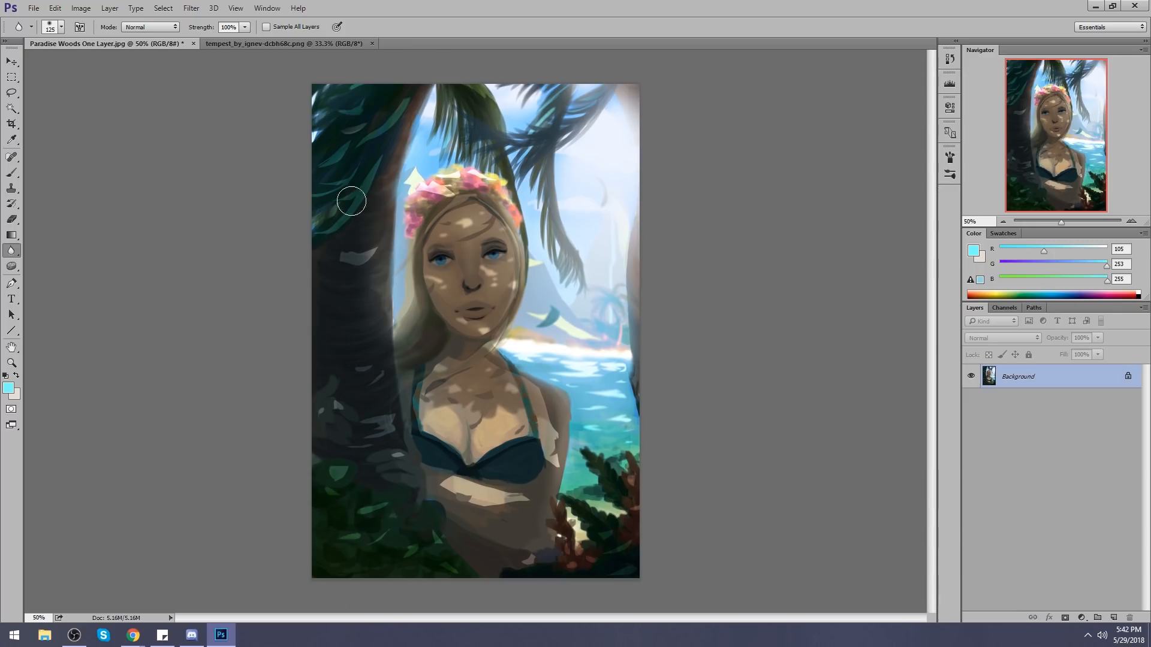
pyautogui.press('b')
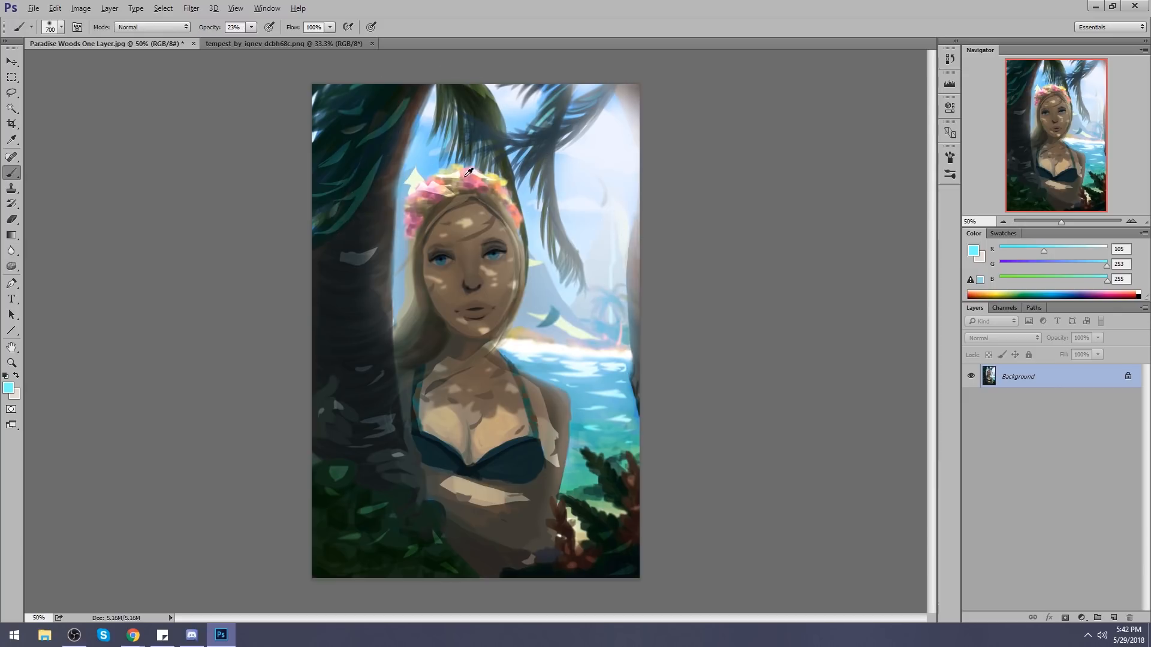
# Sample coral from the flower crown and tint the woman's lips with a small Normal-mode brush at 23% opacity.
pyautogui.keyDown('alt'); pyautogui.click(518, 204); pyautogui.keyUp('alt')
pyautogui.click(153, 27)
pyautogui.click(142, 266)
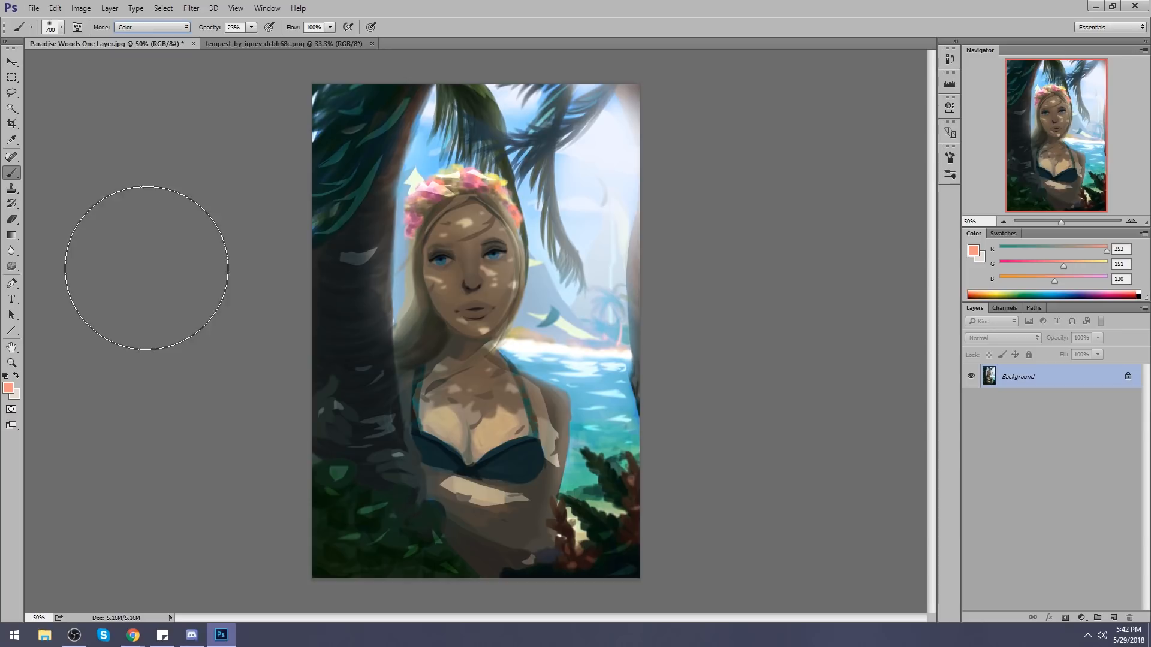
pyautogui.click(124, 28)
pyautogui.click(129, 37)
pyautogui.press('[')
pyautogui.press('[')
pyautogui.press('[')
pyautogui.press('[')
pyautogui.press('[')
pyautogui.press('[')
pyautogui.press('[')
pyautogui.press('[')
pyautogui.press('[')
pyautogui.press('[')
pyautogui.press('[')
pyautogui.press('[')
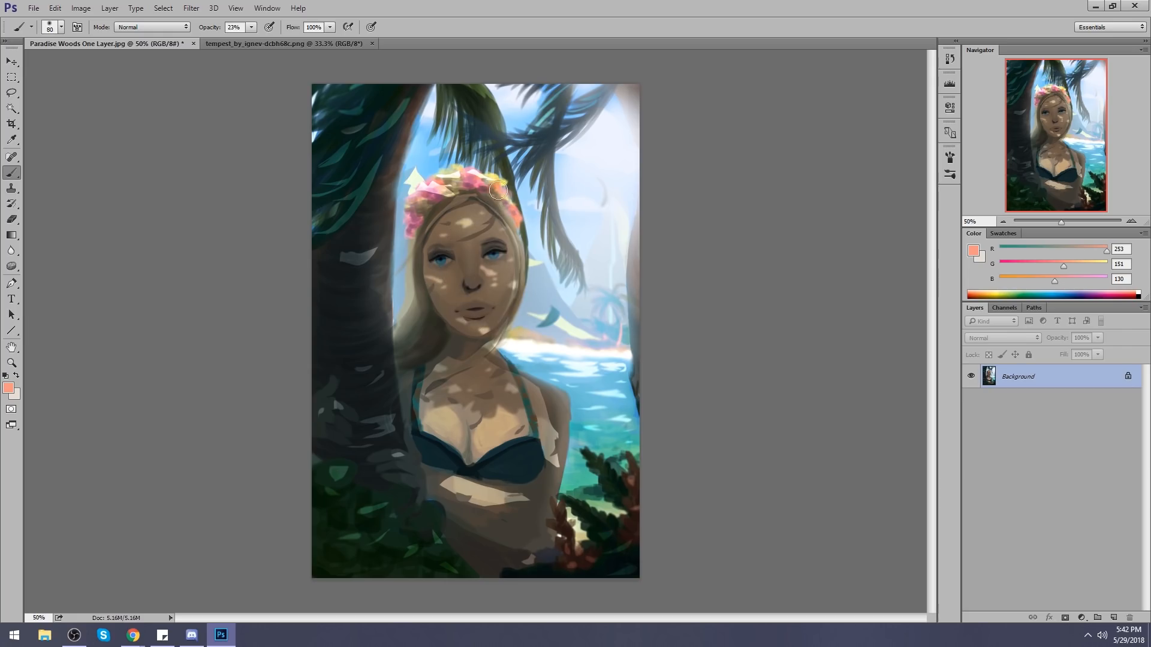
pyautogui.moveTo(463, 312)
pyautogui.mouseDown()
pyautogui.moveTo(488, 306)
pyautogui.moveTo(472, 309)
pyautogui.mouseUp()
# Open the Liquify filter and reshape the eye nearest the palm trunk with a small Forward Warp brush.
pyautogui.click(191, 8)
pyautogui.click(210, 104)
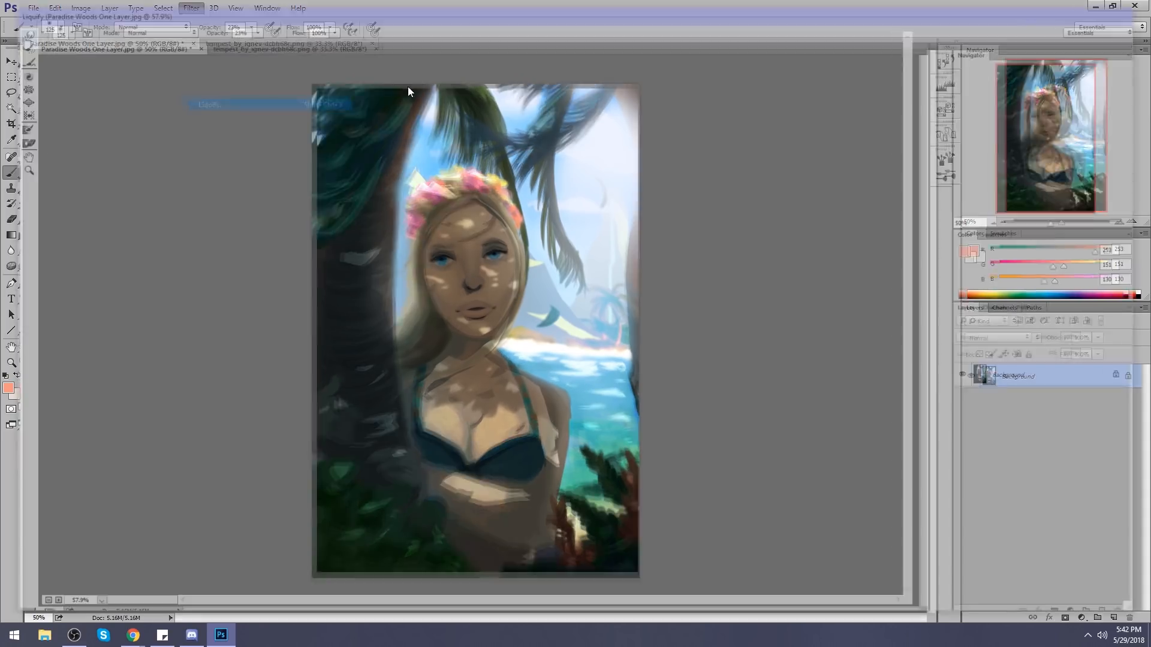
pyautogui.press(']')
pyautogui.press(']')
pyautogui.press(']')
pyautogui.press(']')
pyautogui.press(']')
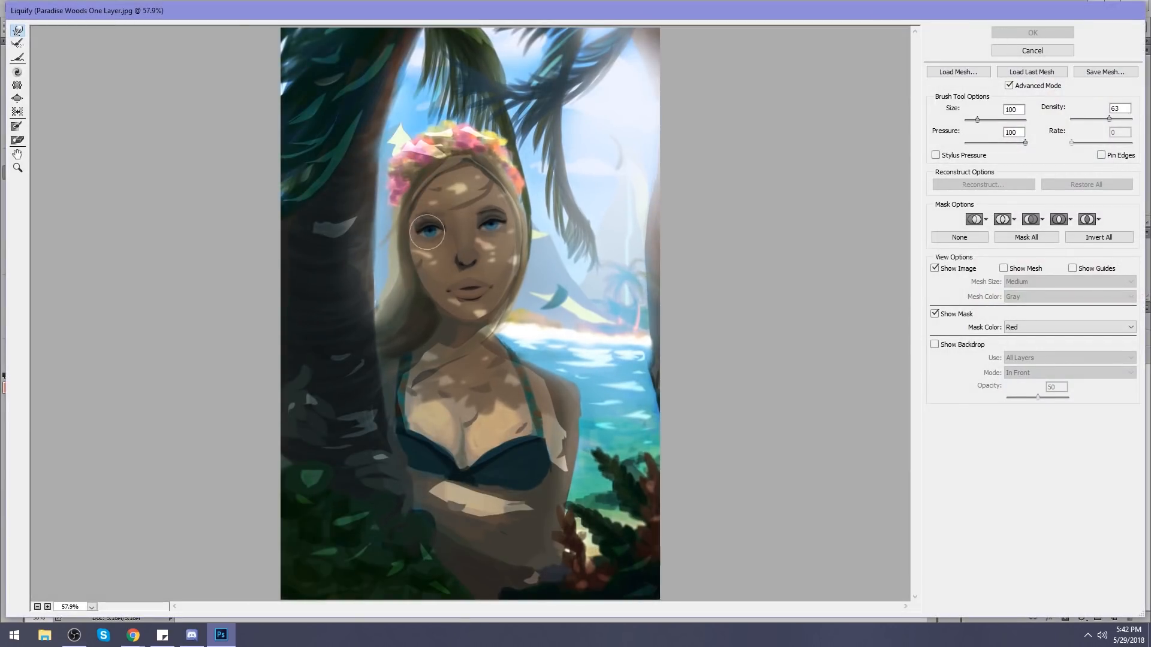
pyautogui.moveTo(432, 233); pyautogui.dragTo(434, 231)
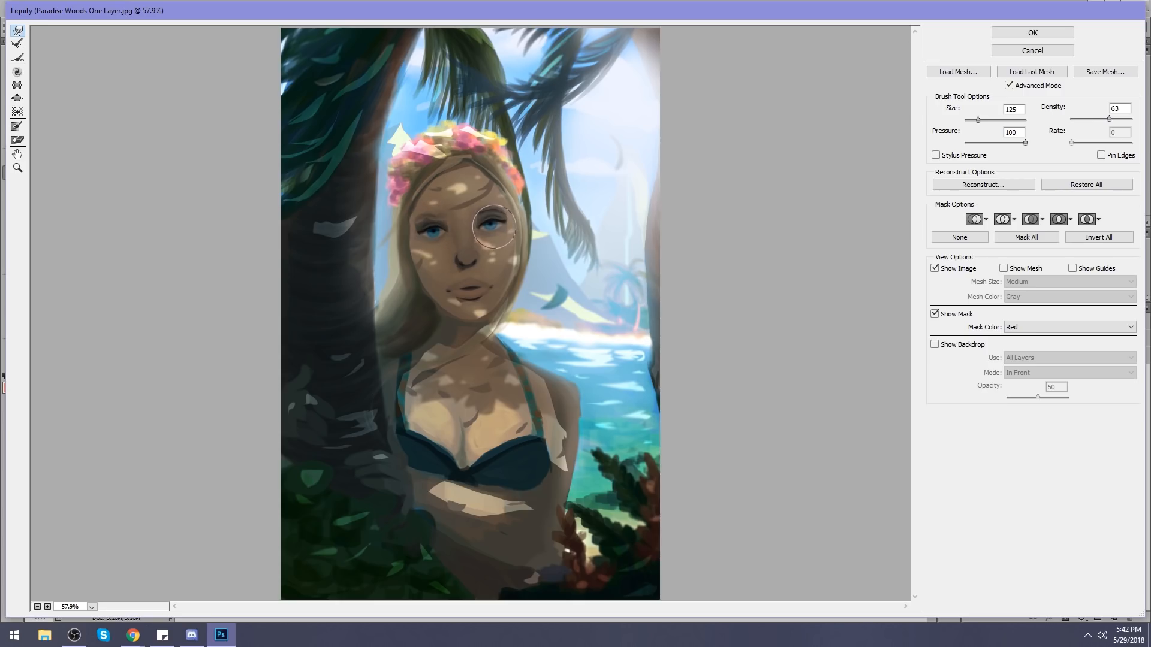
# Refine the shape of the woman's eyes and brows in Liquify, varying the warp brush up to size 200.
pyautogui.press('[')
pyautogui.press('[')
pyautogui.press('[')
pyautogui.press('[')
pyautogui.press('[')
pyautogui.press('[')
pyautogui.press('[')
pyautogui.press('[')
pyautogui.press(']')
pyautogui.press(']')
pyautogui.press(']')
pyautogui.press(']')
pyautogui.press(']')
pyautogui.press(']')
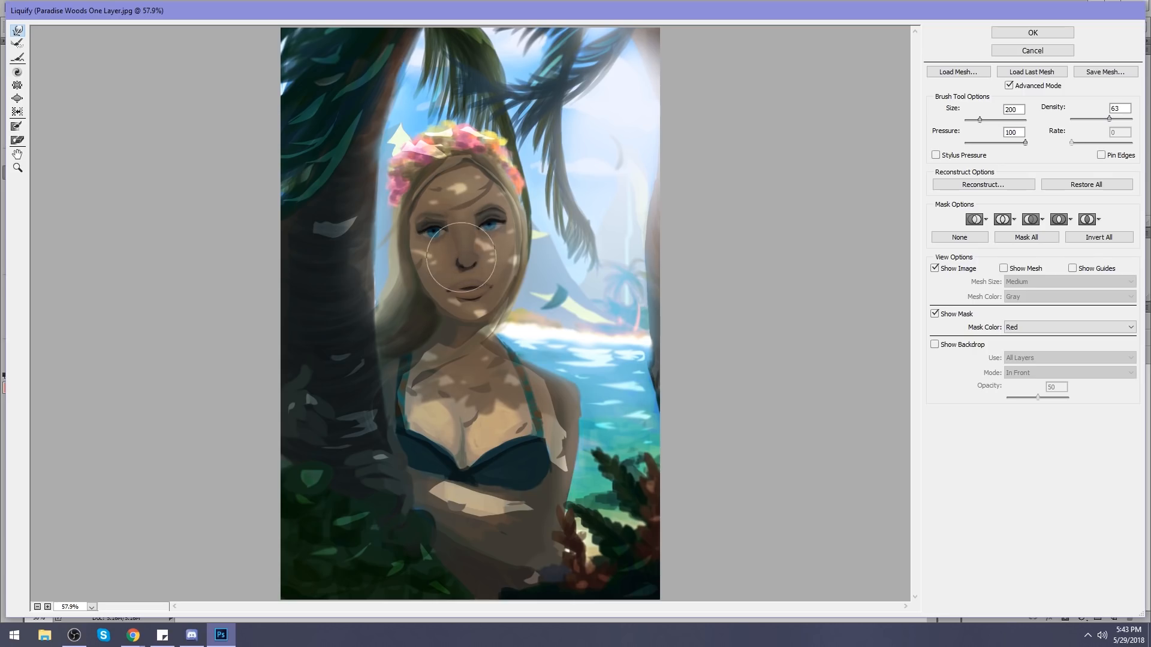
# Reshape the woman's mouth and lower face with the warp brush at size 175, and apply the Liquify filter.
pyautogui.press(']')
pyautogui.press('[')
pyautogui.press('[')
pyautogui.press('[')
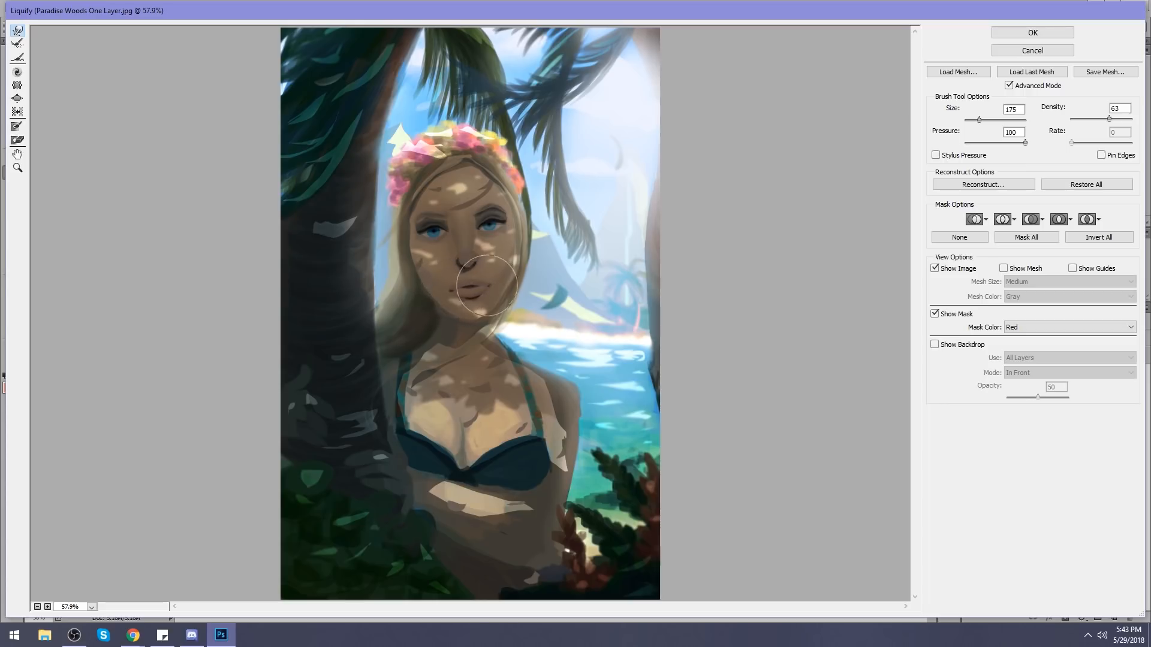
pyautogui.click(1032, 32)
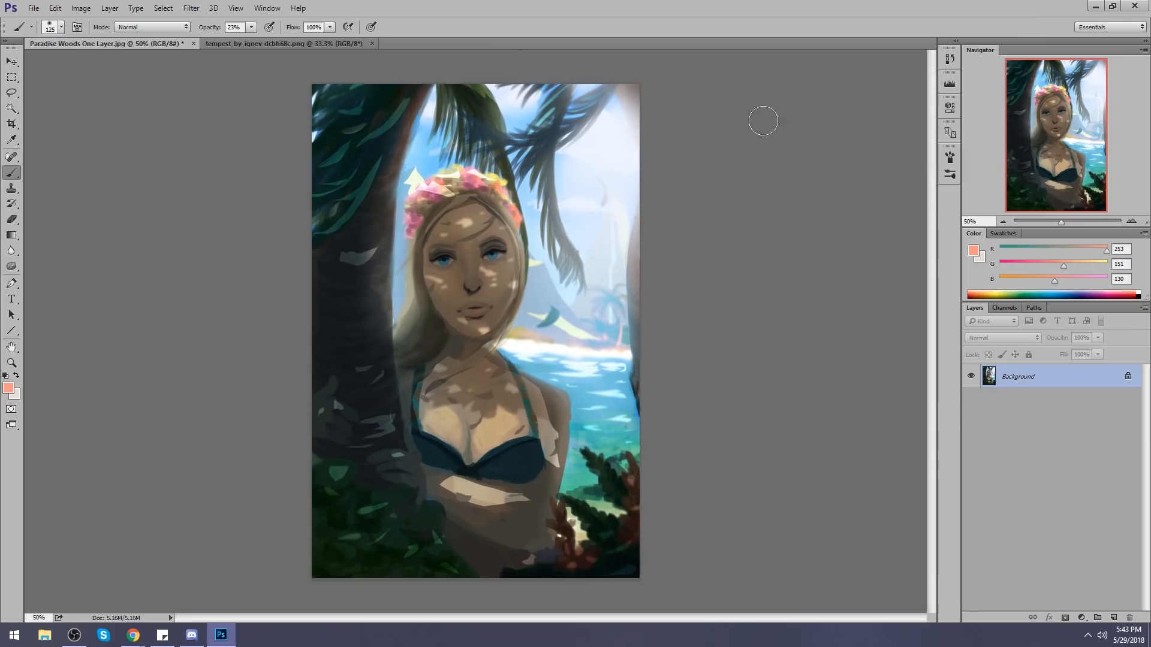
# Define the lips and facial features with dark tones sampled from the face, using a Normal-mode brush at 23% opacity.
pyautogui.keyDown('alt'); pyautogui.click(477, 308); pyautogui.keyUp('alt')
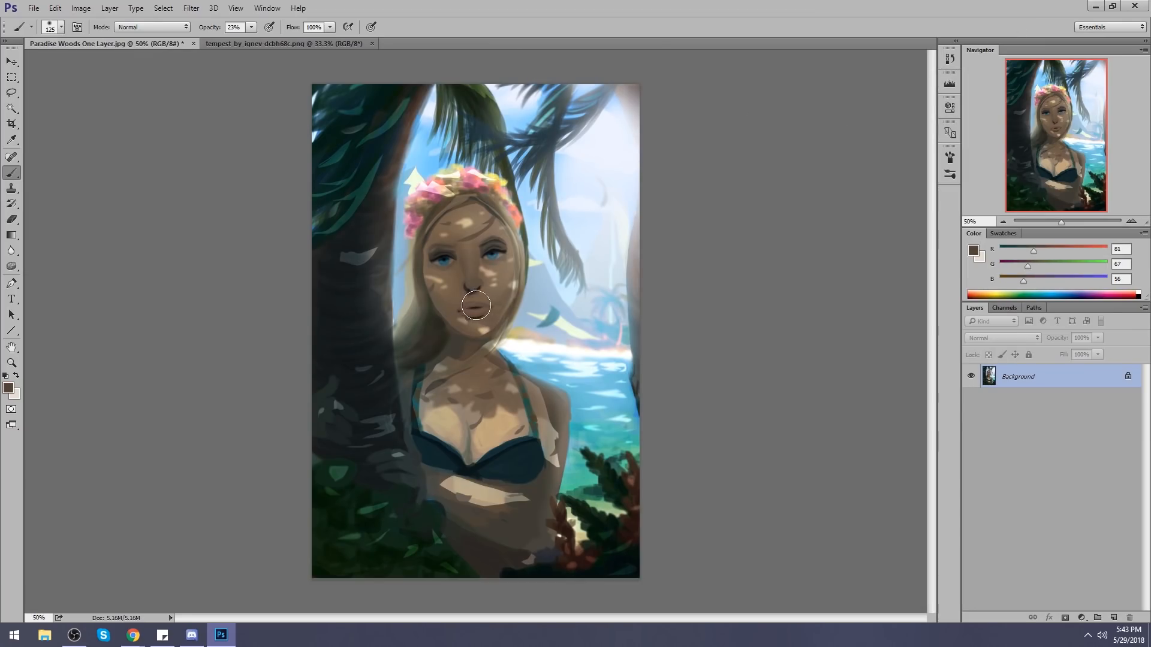
pyautogui.keyDown('alt'); pyautogui.click(482, 306); pyautogui.keyUp('alt')
pyautogui.click(152, 28)
pyautogui.click(153, 37)
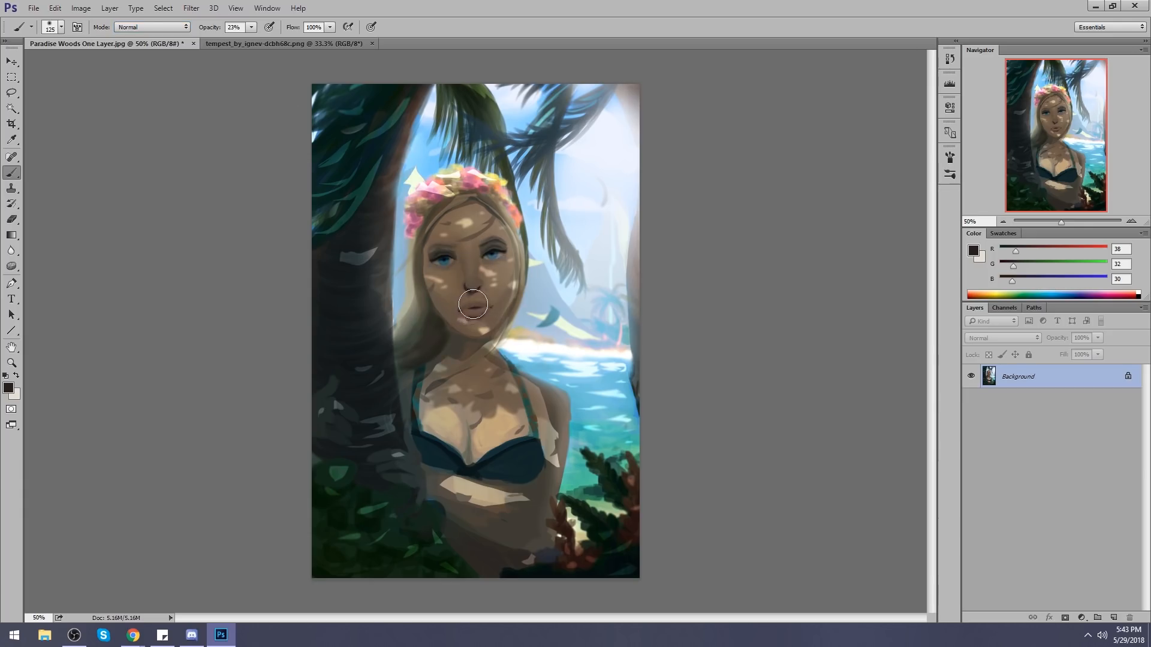
pyautogui.keyDown('alt'); pyautogui.click(499, 248); pyautogui.keyUp('alt')
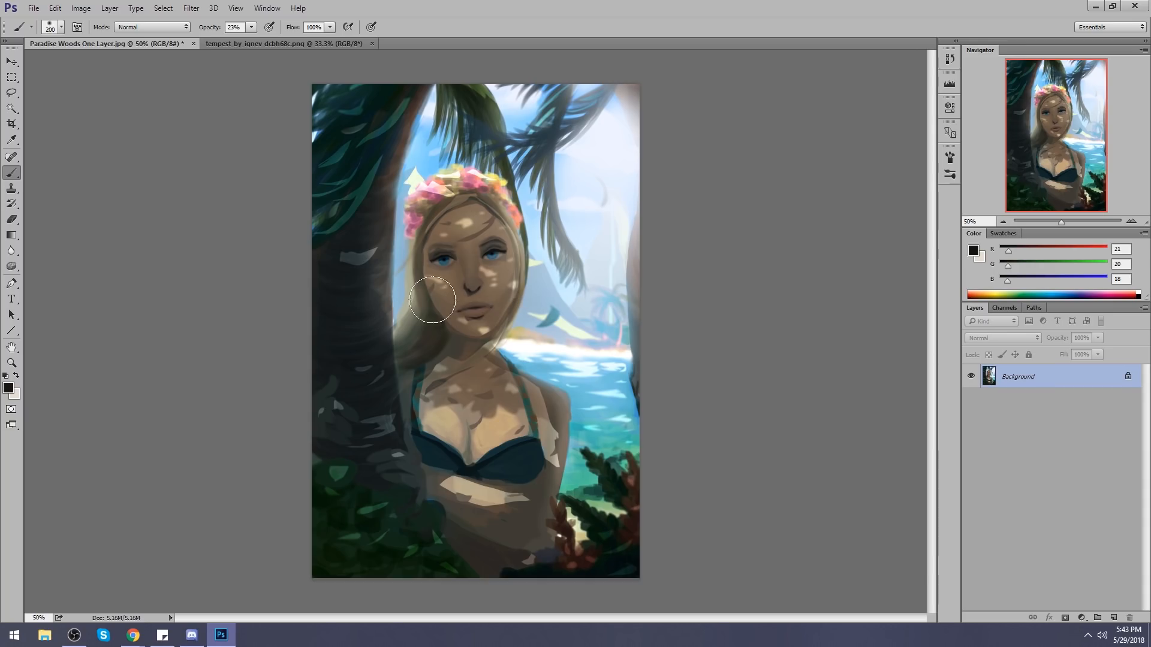
# Soften the shadow patches on the neck and chest with the Smudge tool at 11% strength, size 35.
pyautogui.click(17, 254)
pyautogui.moveTo(18, 256); pyautogui.dragTo(54, 275)
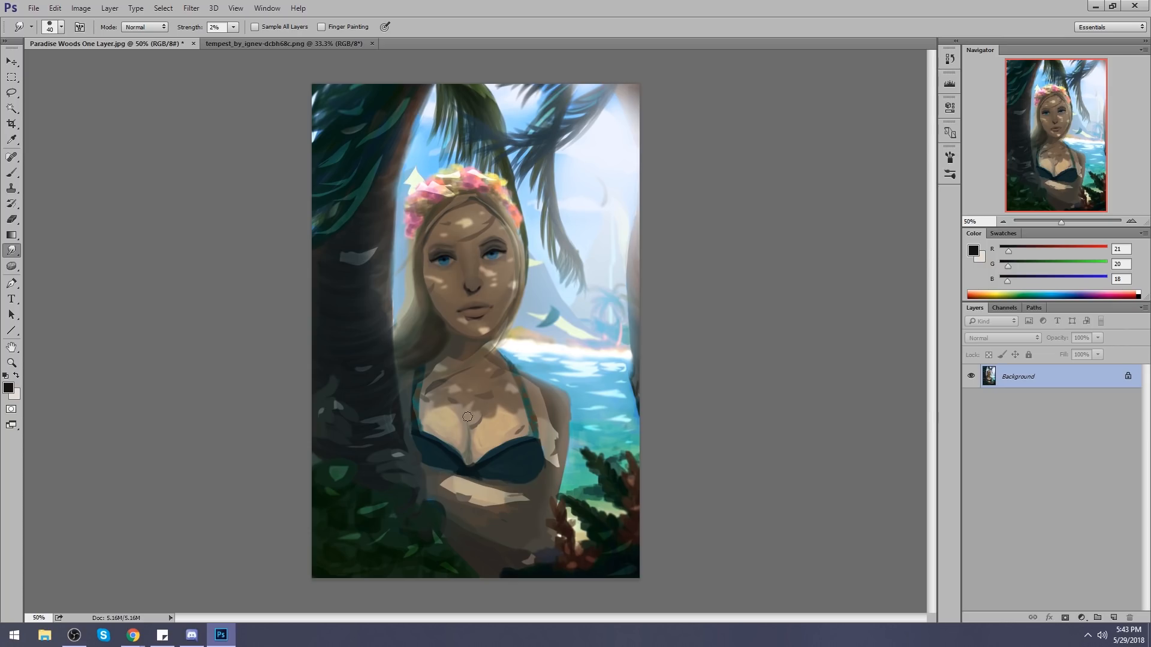
pyautogui.press(']')
pyautogui.press(']')
pyautogui.press('[')
pyautogui.click(234, 27)
pyautogui.moveTo(231, 43); pyautogui.dragTo(238, 43)
pyautogui.press(']')
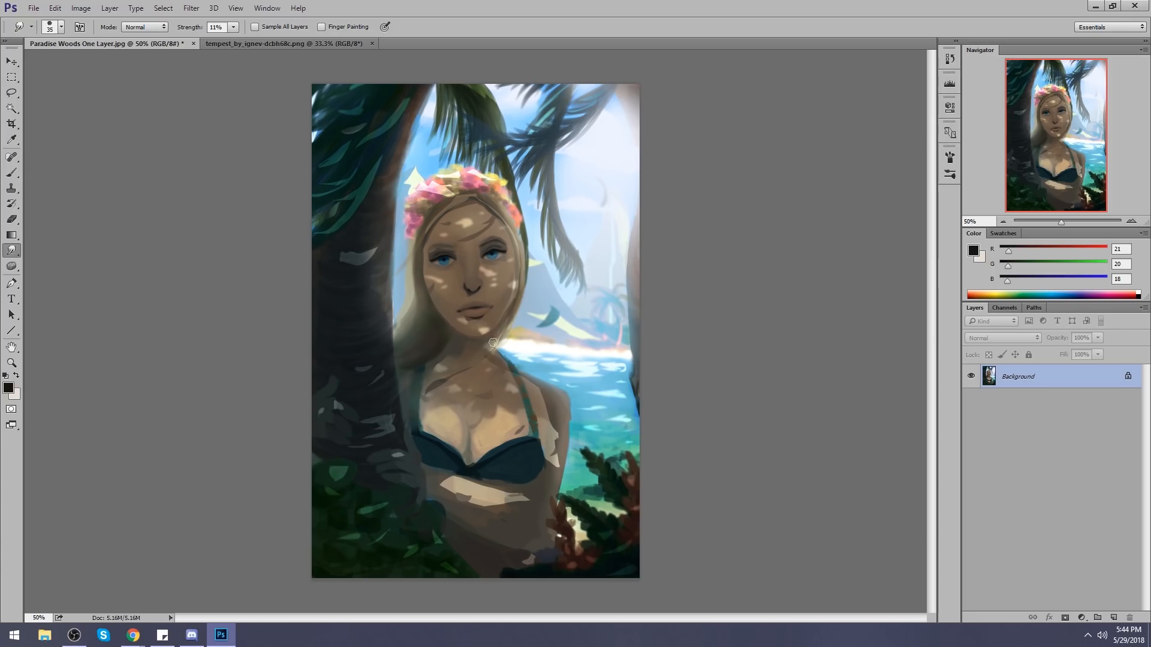
# Smudge the bikini edges and the remaining hard chest shadows, starting with the brush at size 25.
pyautogui.press('[')
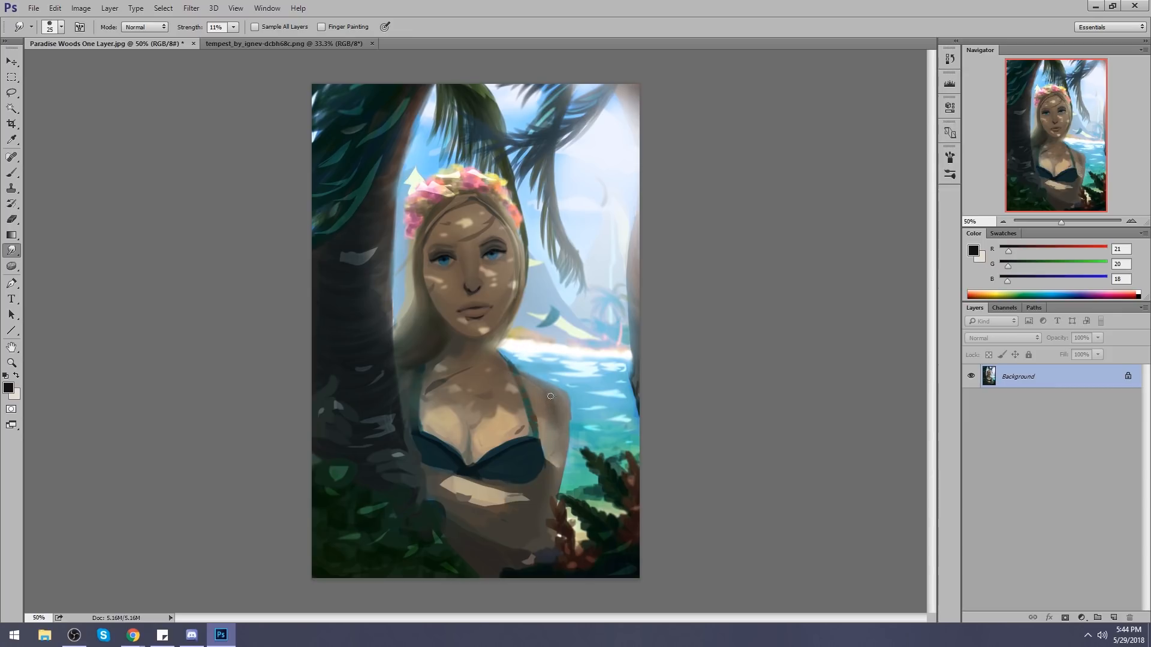
pyautogui.moveTo(442, 454); pyautogui.dragTo(420, 435)
pyautogui.moveTo(526, 446); pyautogui.dragTo(518, 449)
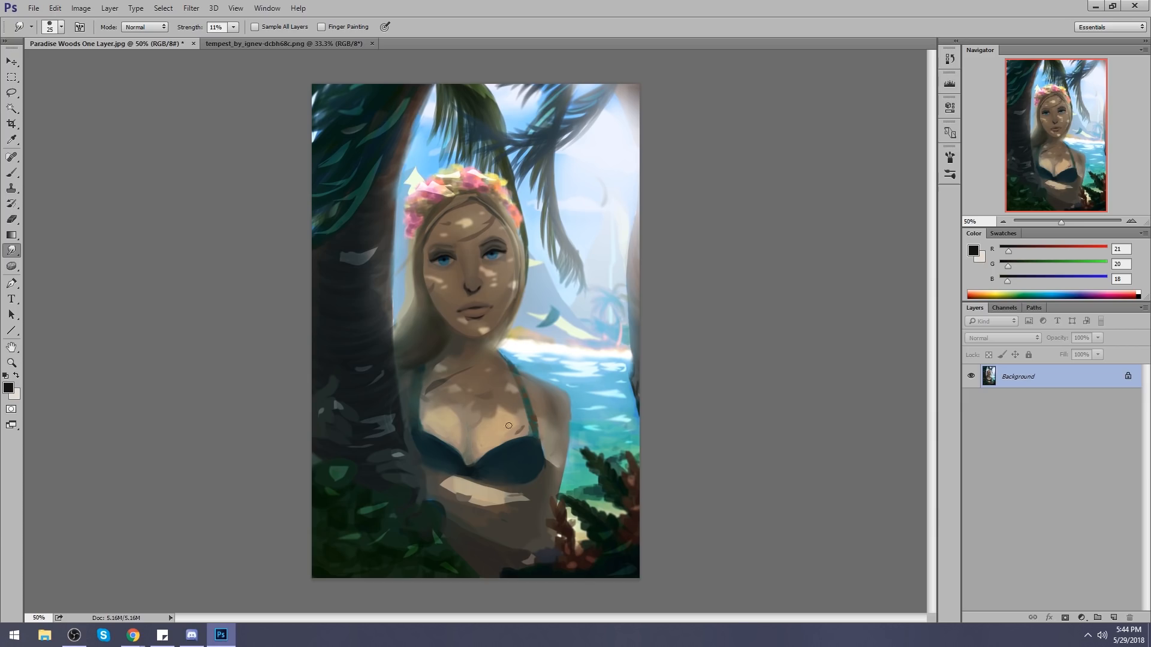
pyautogui.press(']')
pyautogui.press(']')
# Brighten the hair edge on the sea side of the face with the Dodge tool, Highlights range, size 35, 38% exposure.
pyautogui.press('o')
pyautogui.hotkey('shift', 'o')
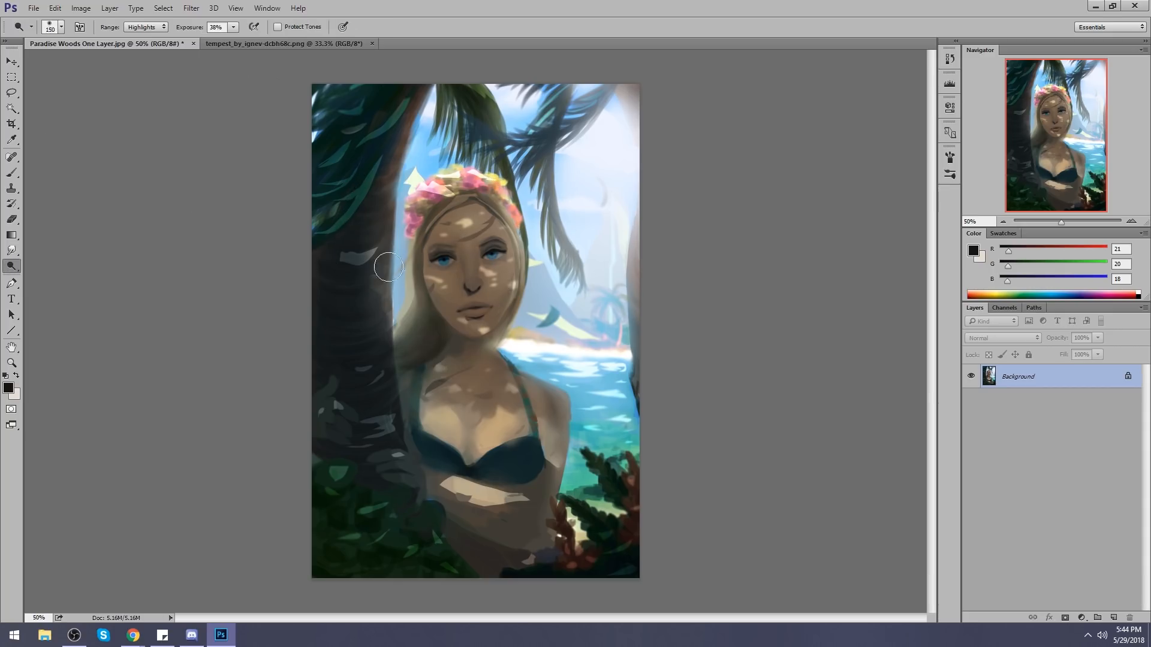
pyautogui.press('[')
pyautogui.press('[')
pyautogui.press('[')
pyautogui.moveTo(501, 337); pyautogui.dragTo(523, 257)
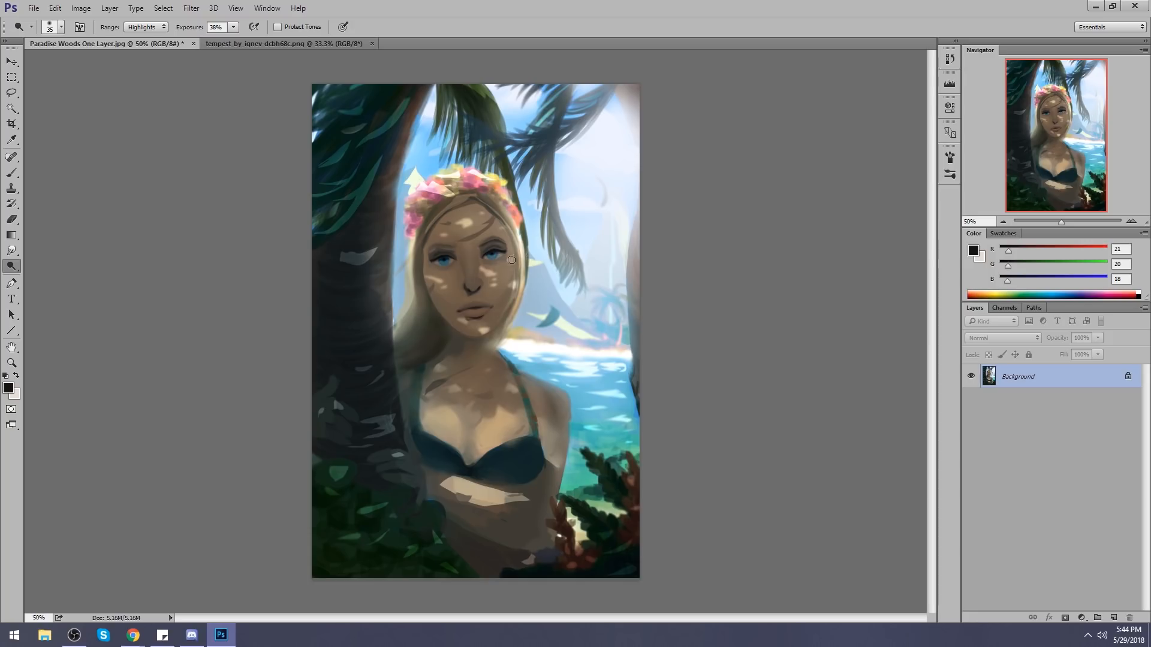
# Paint sampled pale yellow light along the sea-side hair with a size 40 brush, and brighten it further with Dodge.
pyautogui.press('b')
pyautogui.keyDown('alt'); pyautogui.click(409, 248); pyautogui.keyUp('alt')
pyautogui.press('[')
pyautogui.press('[')
pyautogui.press('[')
pyautogui.press('[')
pyautogui.press('[')
pyautogui.press('[')
pyautogui.press('[')
pyautogui.press('[')
pyautogui.press('[')
pyautogui.press('[')
pyautogui.press('[')
pyautogui.press('[')
pyautogui.moveTo(523, 245); pyautogui.dragTo(520, 274)
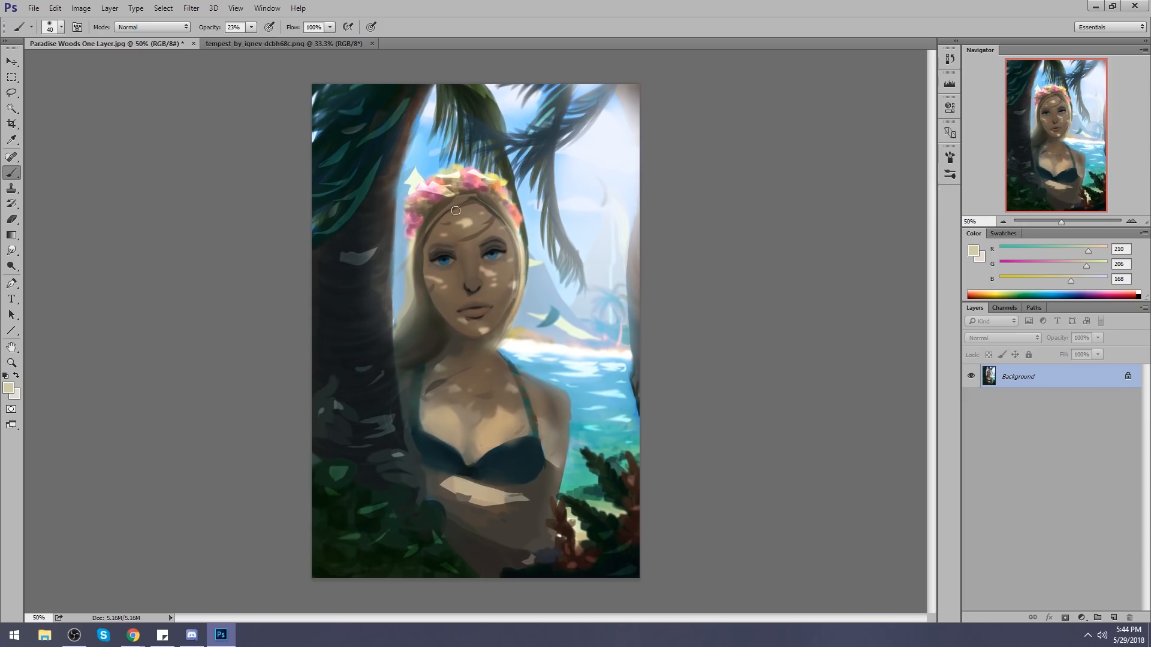
pyautogui.press('[')
pyautogui.click(11, 265)
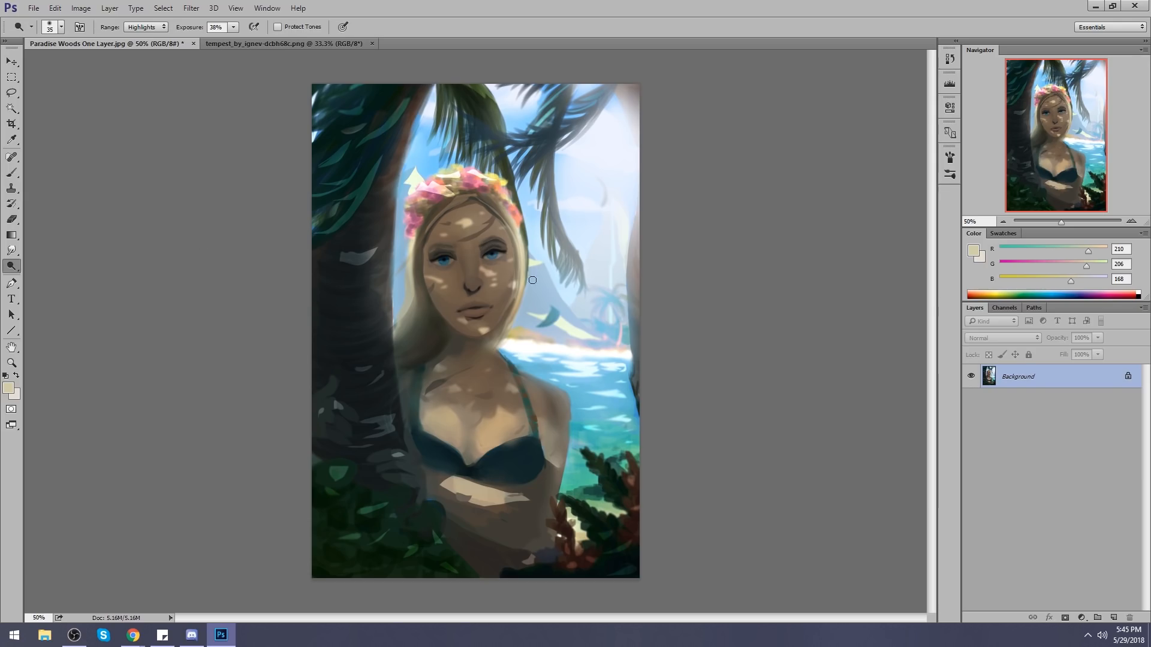
# Paint thin brown hair strands beside the face with another brush preset at size 20, 48% opacity, redoing the first strokes.
pyautogui.press('b')
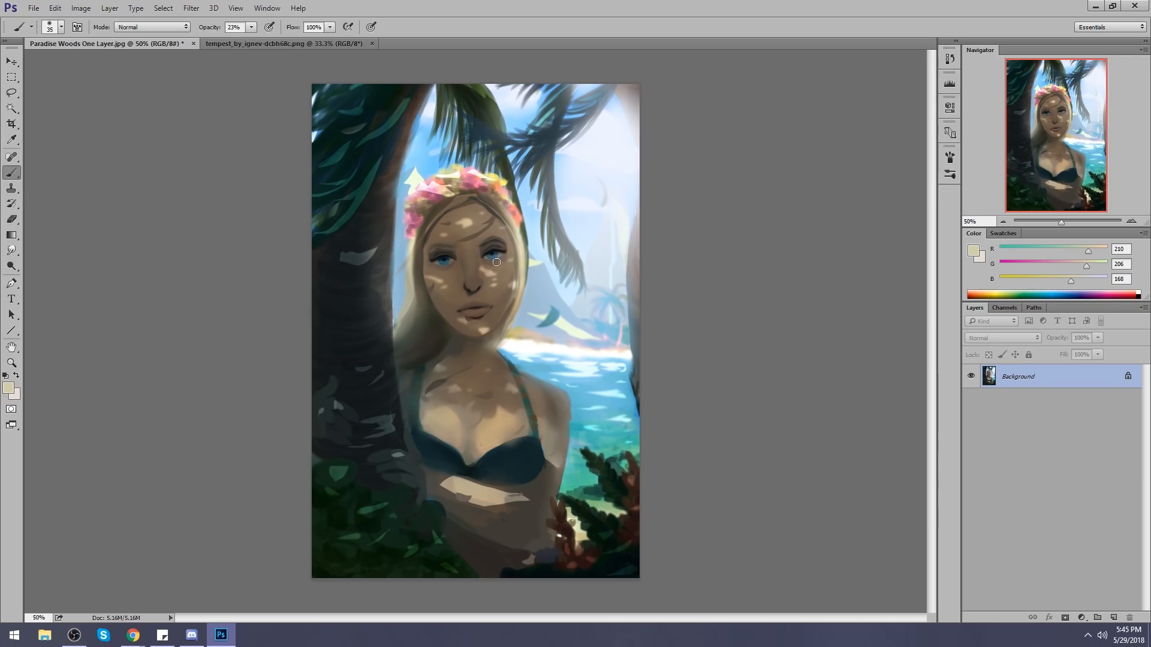
pyautogui.rightClick(496, 260)
pyautogui.doubleClick(574, 497)
pyautogui.keyDown('alt'); pyautogui.click(511, 225); pyautogui.keyUp('alt')
pyautogui.press('[')
pyautogui.press('[')
pyautogui.press('[')
pyautogui.press('[')
pyautogui.press('[')
pyautogui.press('[')
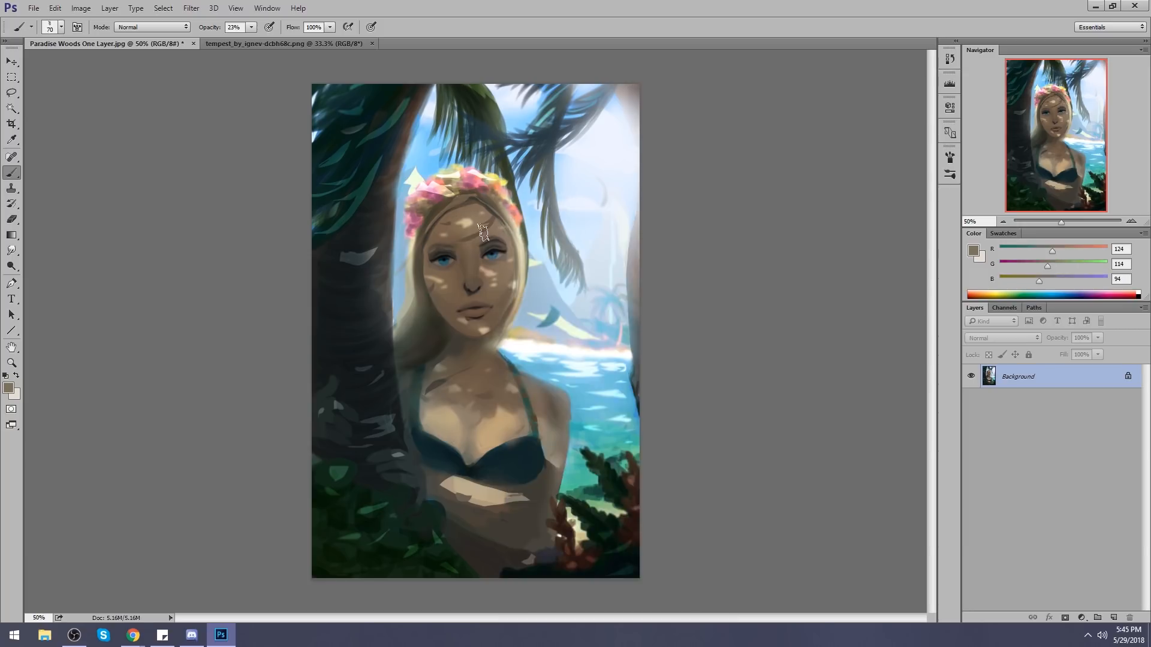
pyautogui.press('4')
pyautogui.press('8')
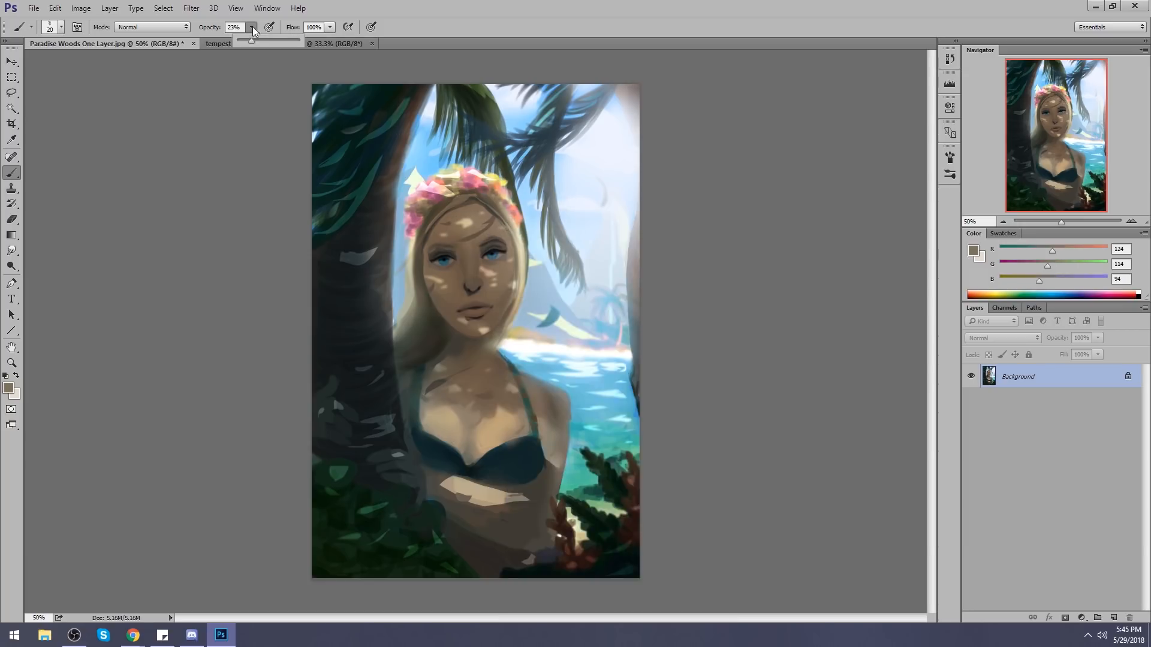
pyautogui.moveTo(514, 239)
pyautogui.mouseDown()
pyautogui.moveTo(506, 224)
pyautogui.moveTo(522, 270)
pyautogui.mouseUp()
pyautogui.moveTo(511, 227); pyautogui.dragTo(520, 290)
pyautogui.hotkey('ctrl', 'z')
pyautogui.hotkey('ctrl', 'z')
pyautogui.moveTo(513, 236); pyautogui.dragTo(513, 291)
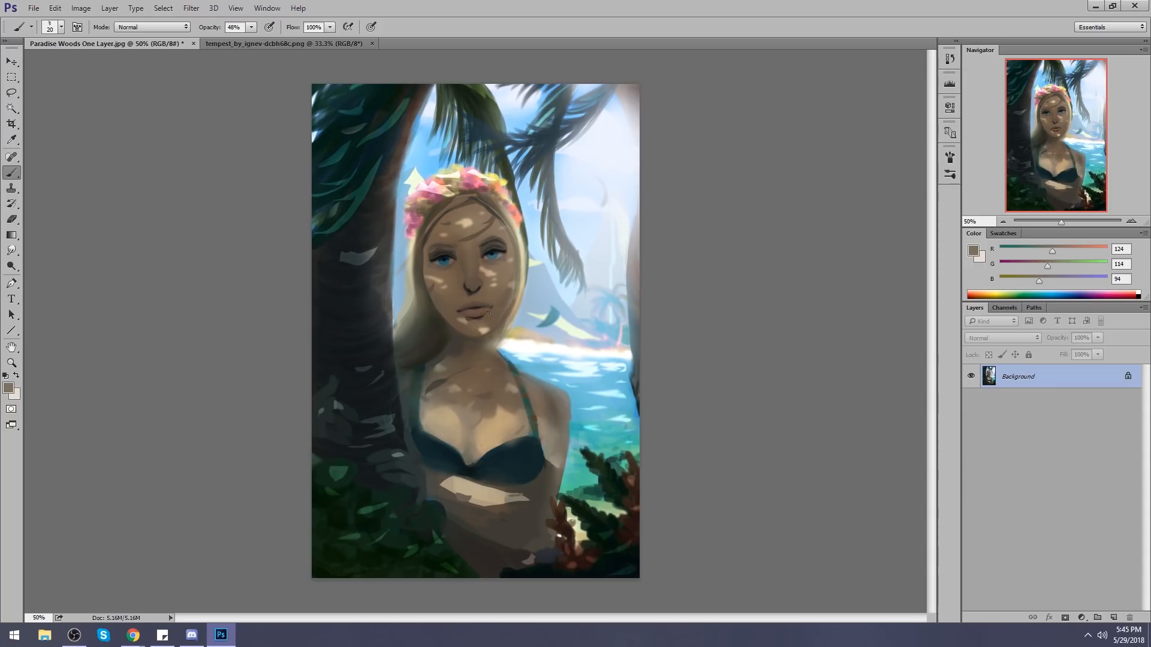
# Paint the side of the neck below the hair with a sampled brown at 100% brush opacity.
pyautogui.keyDown('alt'); pyautogui.click(489, 344); pyautogui.keyUp('alt')
pyautogui.keyDown('alt'); pyautogui.click(483, 249); pyautogui.keyUp('alt')
pyautogui.moveTo(252, 27); pyautogui.dragTo(289, 43)
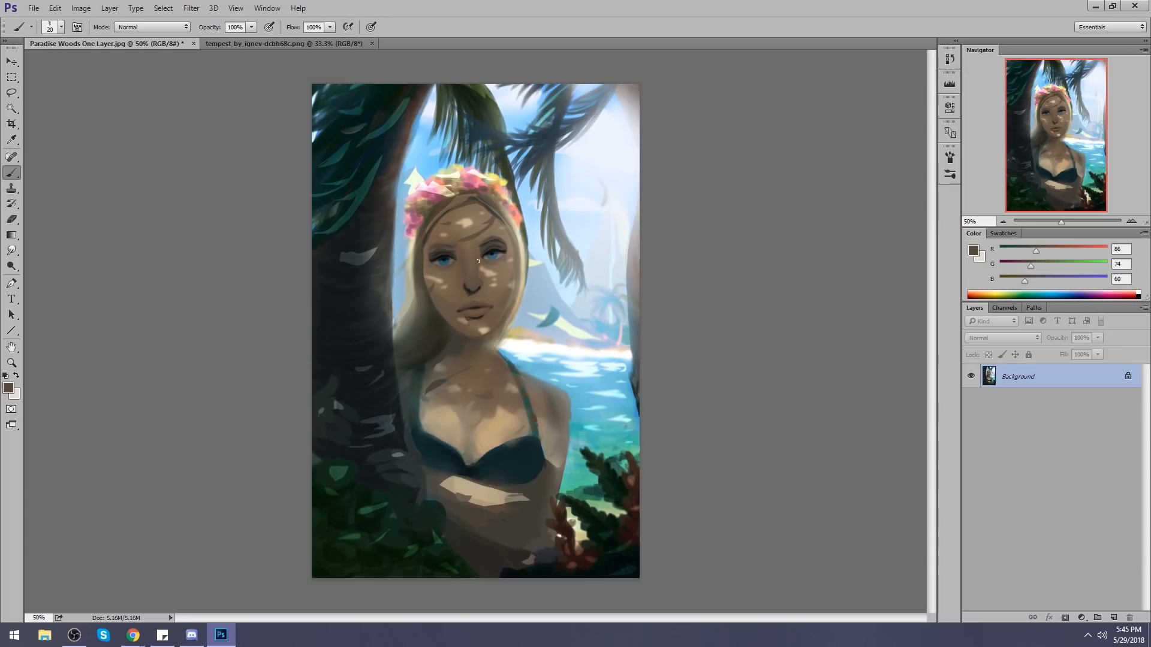
pyautogui.press(']')
pyautogui.moveTo(494, 344); pyautogui.dragTo(492, 371)
# Refine the neck and shoulder outline on the sea side with sampled skin and blue water colors.
pyautogui.keyDown('alt'); pyautogui.click(487, 346); pyautogui.keyUp('alt')
pyautogui.keyDown('alt'); pyautogui.click(521, 356); pyautogui.keyUp('alt')
pyautogui.moveTo(522, 355); pyautogui.dragTo(508, 338)
pyautogui.press('[')
pyautogui.press('[')
pyautogui.press('[')
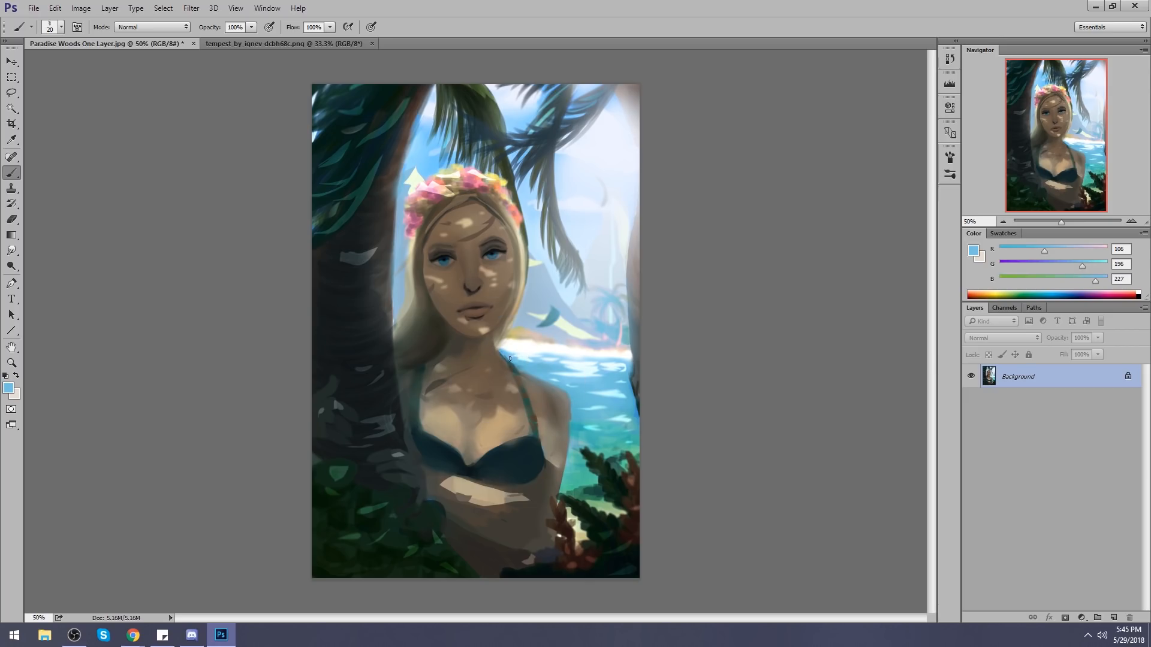
pyautogui.keyDown('alt'); pyautogui.click(542, 386); pyautogui.keyUp('alt')
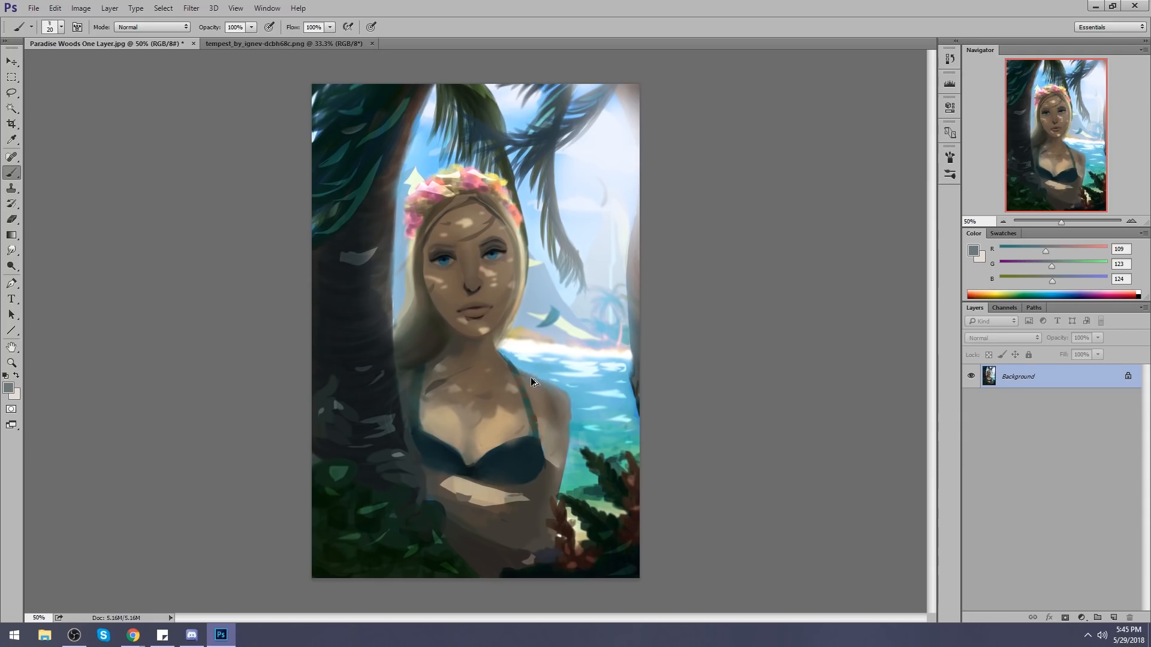
pyautogui.keyDown('alt'); pyautogui.click(577, 391); pyautogui.keyUp('alt')
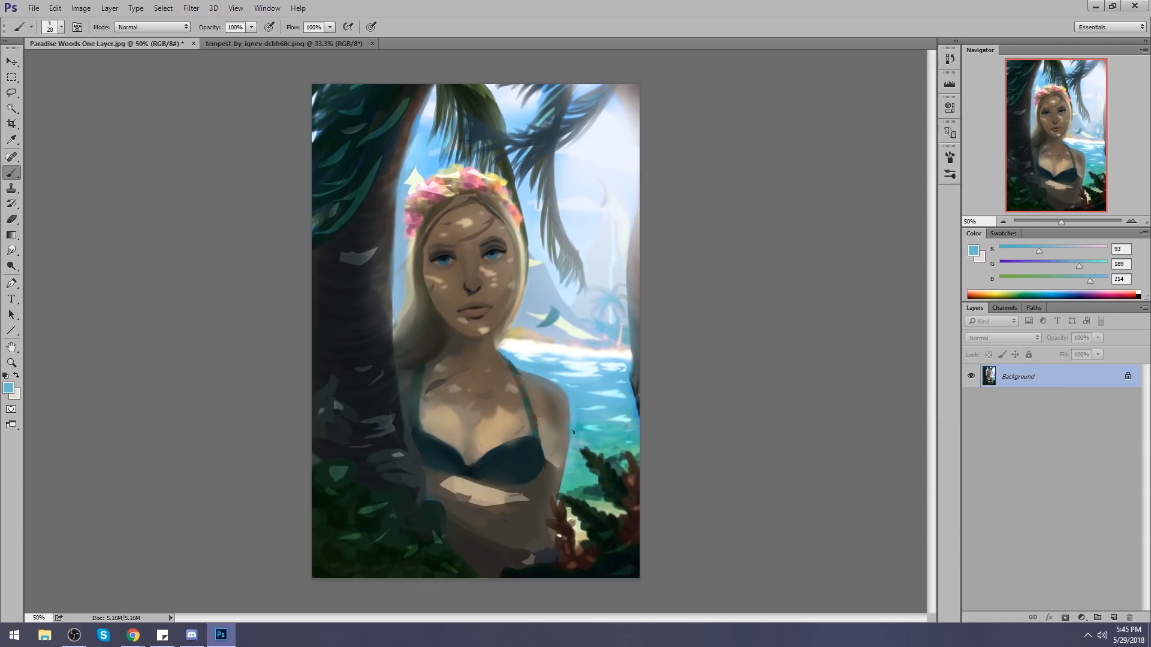
# Paint the sea-side hair beside the cheek and jaw with sampled pale yellow, gray-beige and brown tones.
pyautogui.keyDown('alt'); pyautogui.click(523, 236); pyautogui.keyUp('alt')
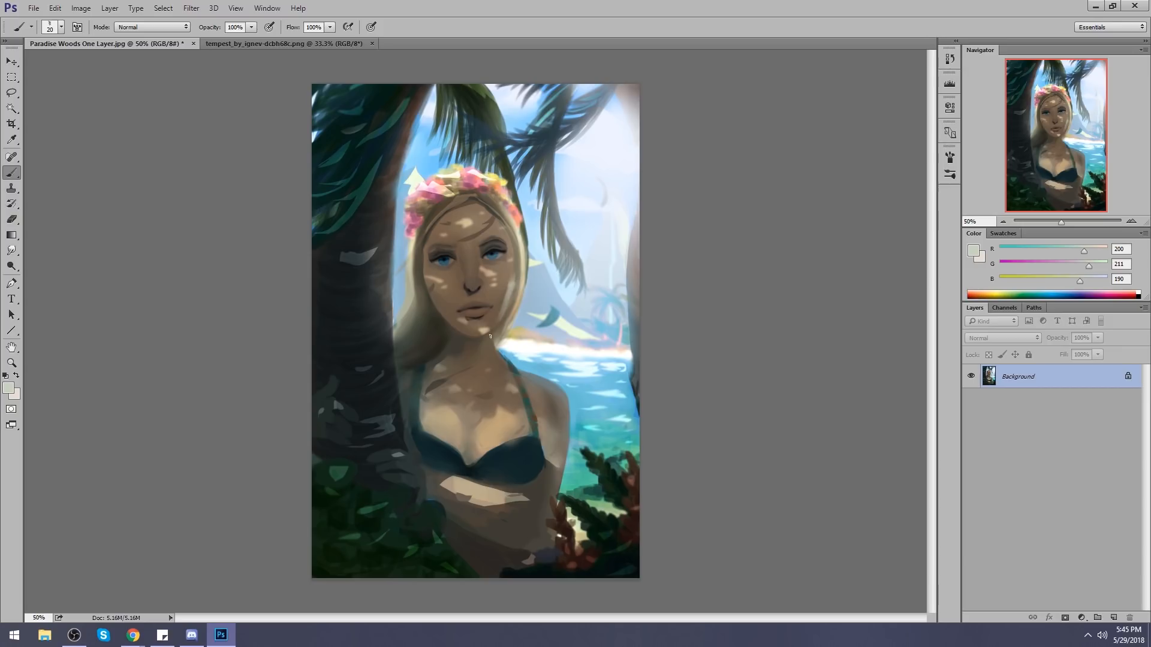
pyautogui.keyDown('alt'); pyautogui.click(510, 293); pyautogui.keyUp('alt')
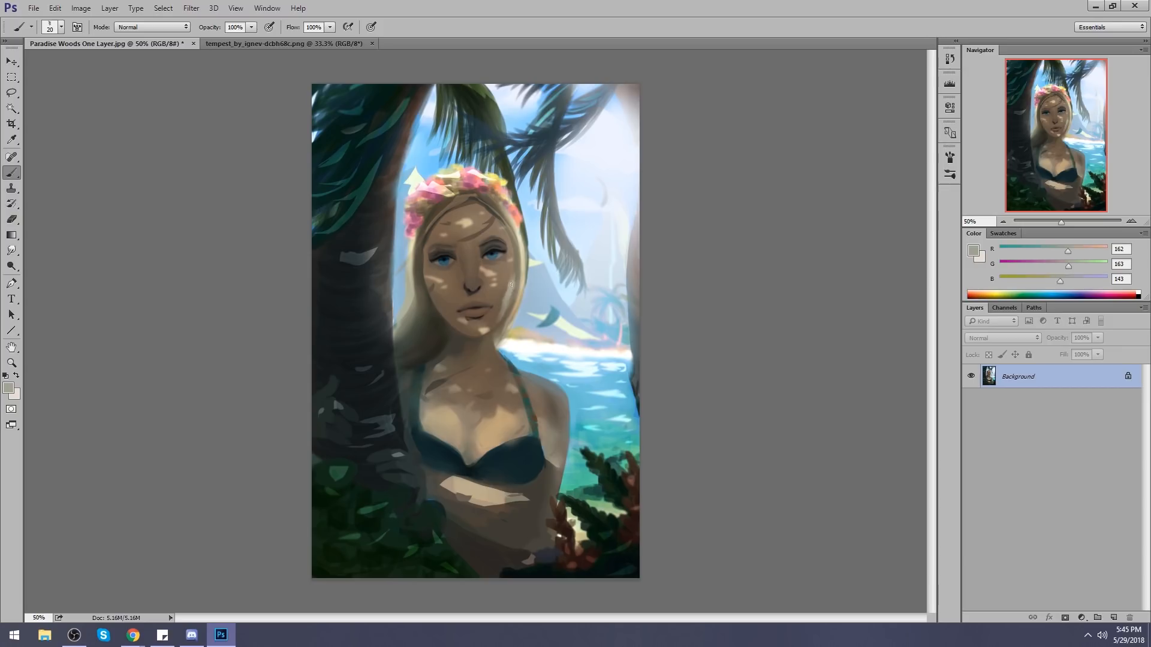
pyautogui.keyDown('alt'); pyautogui.click(508, 283); pyautogui.keyUp('alt')
pyautogui.keyDown('alt'); pyautogui.click(507, 305); pyautogui.keyUp('alt')
pyautogui.keyDown('alt'); pyautogui.click(508, 304); pyautogui.keyUp('alt')
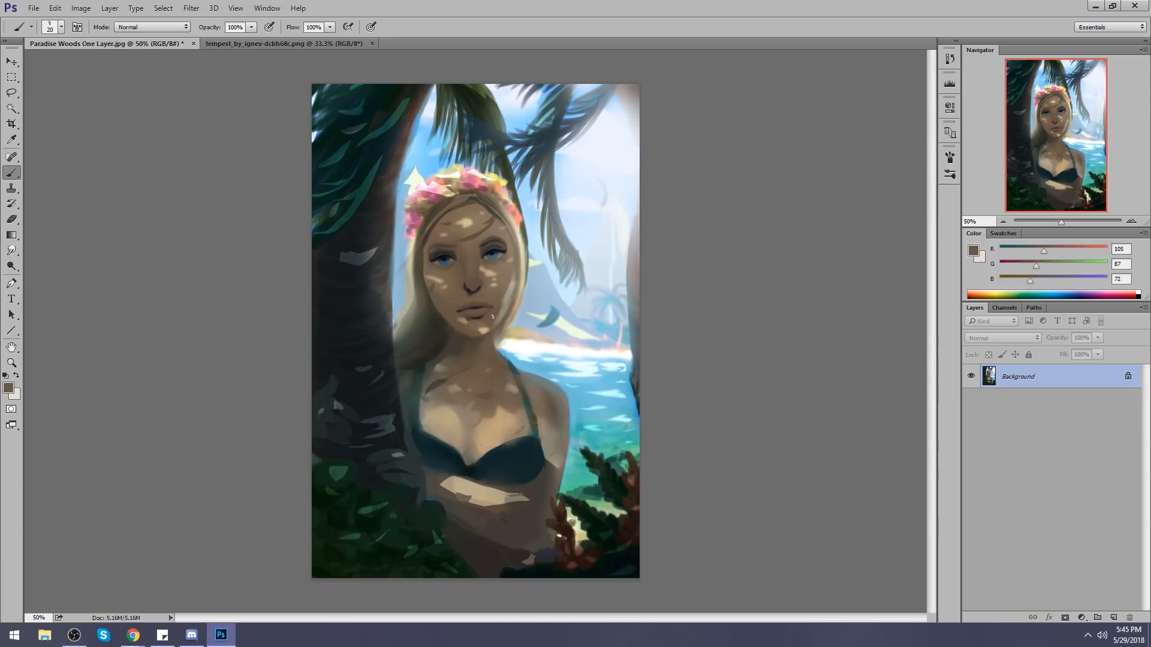
# Soften the new hair strokes beside the jaw with the Smudge tool at size 10, 11% strength.
pyautogui.click(11, 250)
pyautogui.press('[')
pyautogui.press('[')
pyautogui.press('[')
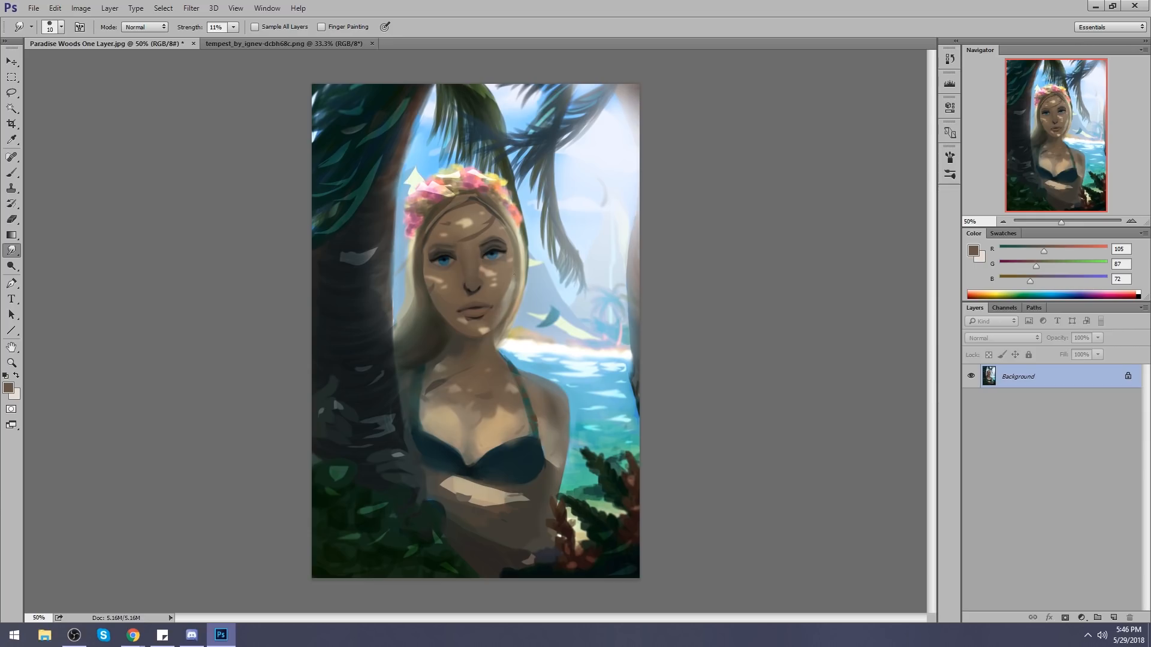
# Paint sampled dark brown shadow into the hair beside the neck and soften it with the Blur tool, size 125.
pyautogui.press('b')
pyautogui.keyDown('alt'); pyautogui.click(514, 308); pyautogui.keyUp('alt')
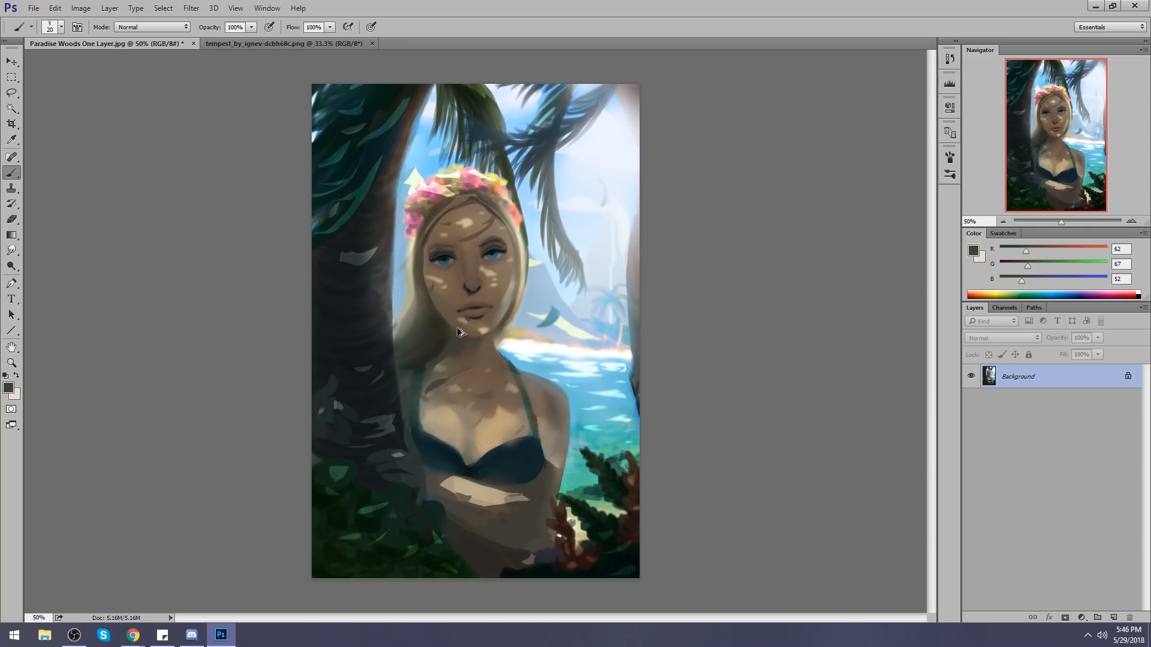
pyautogui.keyDown('alt'); pyautogui.click(434, 352); pyautogui.keyUp('alt')
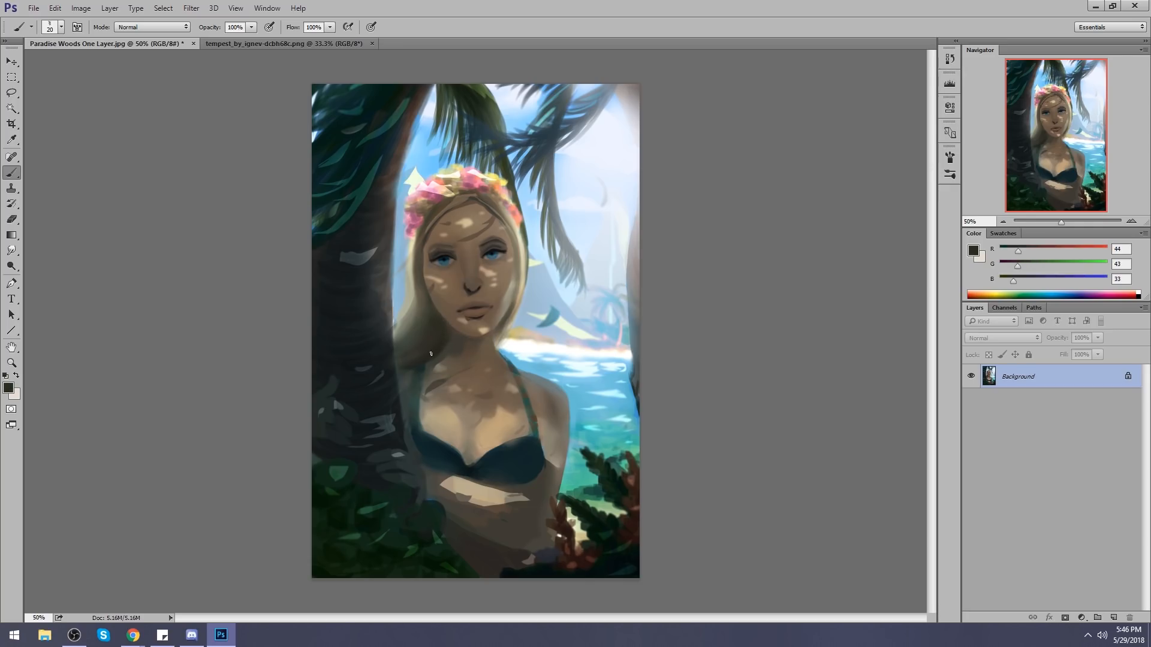
pyautogui.moveTo(11, 250); pyautogui.dragTo(42, 247)
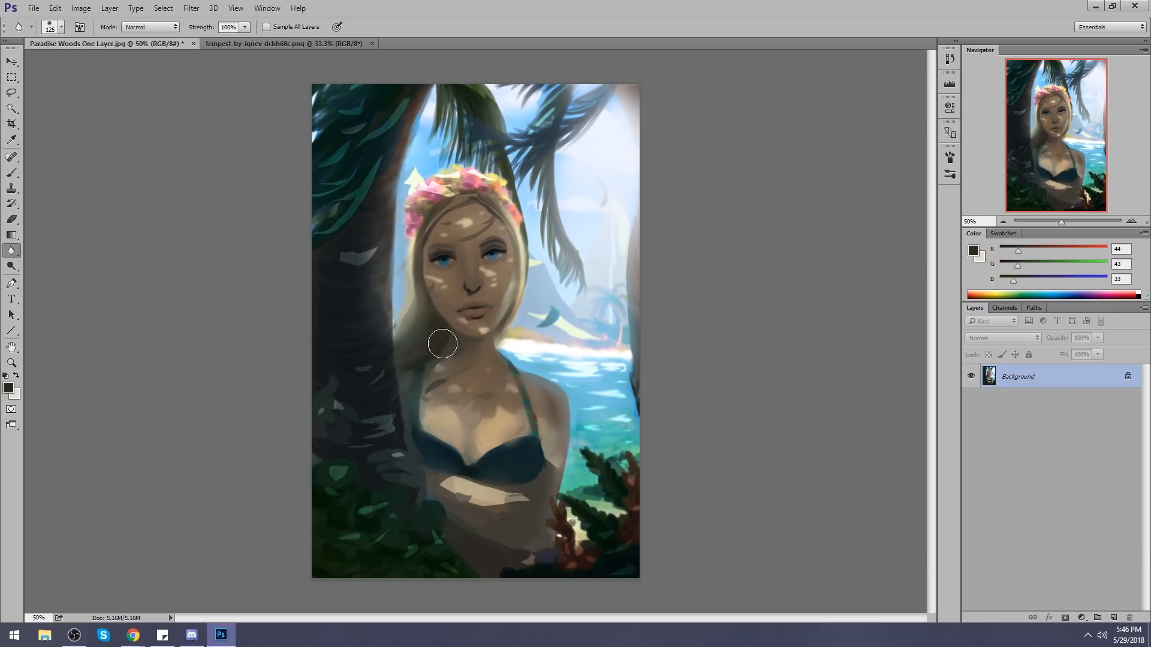
# Smudge the sea, horizon and distant background beside the woman at 11% strength, using size 70 and then size 25.
pyautogui.hotkey('ctrl', '-')
pyautogui.hotkey('ctrl', '-')
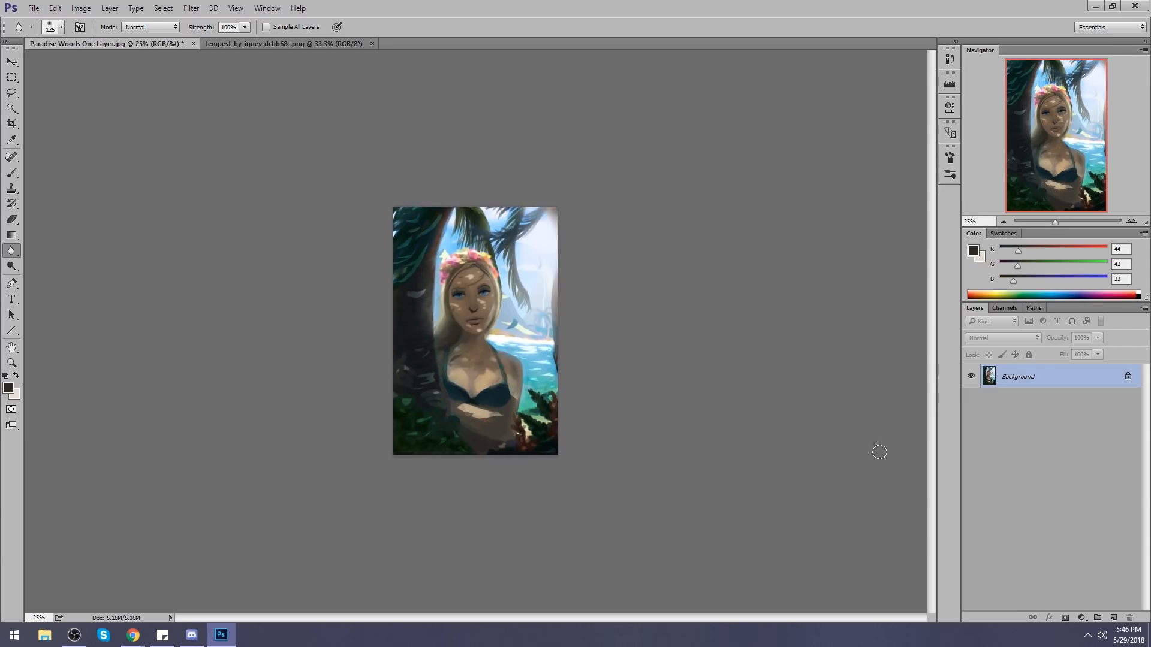
pyautogui.hotkey('shift', 'r')
pyautogui.moveTo(11, 251); pyautogui.dragTo(78, 274)
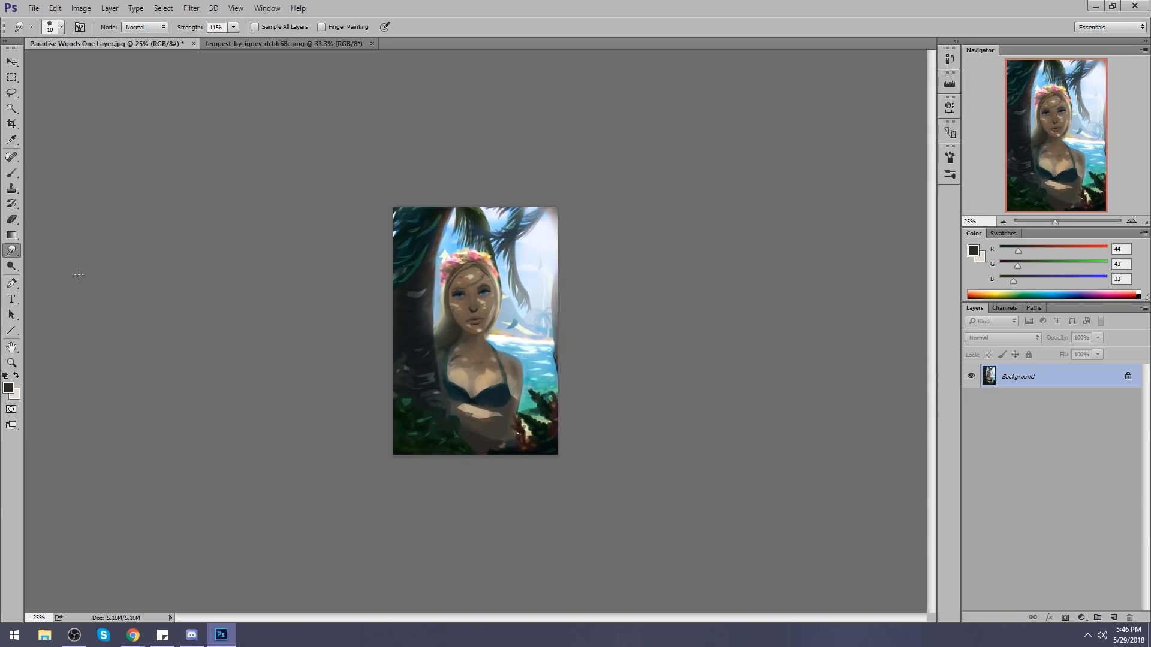
pyautogui.press(']')
pyautogui.press(']')
pyautogui.press(']')
pyautogui.press(']')
pyautogui.press(']')
pyautogui.press(']')
pyautogui.moveTo(504, 345)
pyautogui.mouseDown()
pyautogui.moveTo(550, 339)
pyautogui.moveTo(549, 381)
pyautogui.moveTo(529, 381)
pyautogui.moveTo(522, 407)
pyautogui.mouseUp()
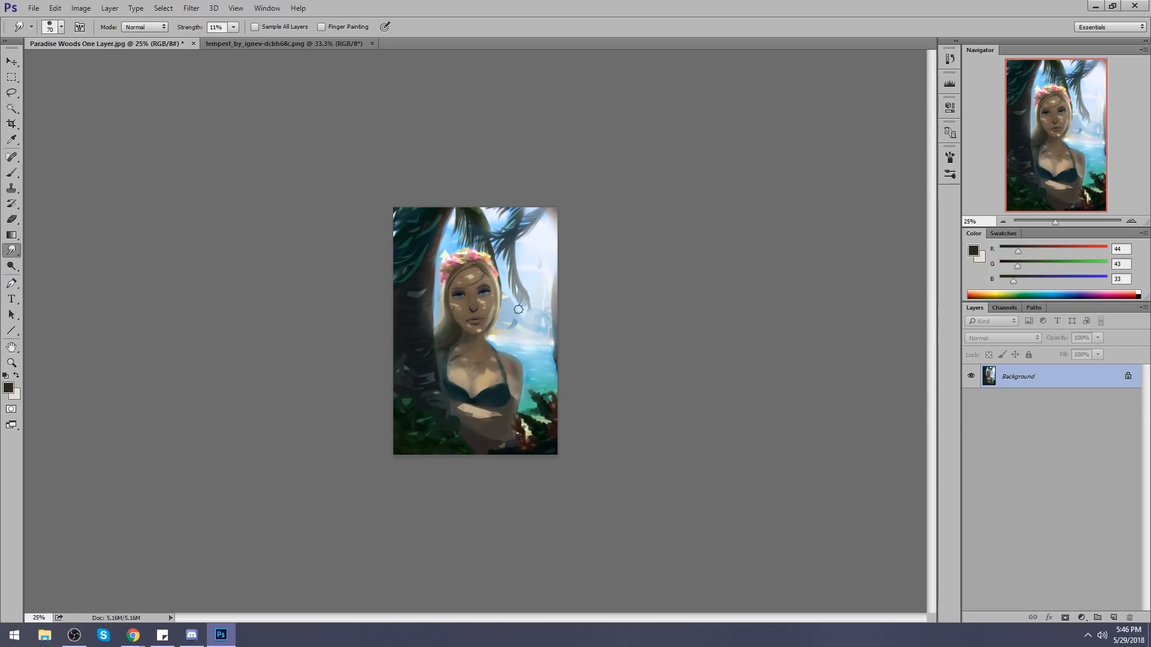
pyautogui.press('[')
pyautogui.press('[')
pyautogui.press('[')
pyautogui.press('[')
pyautogui.press('[')
pyautogui.press('v')
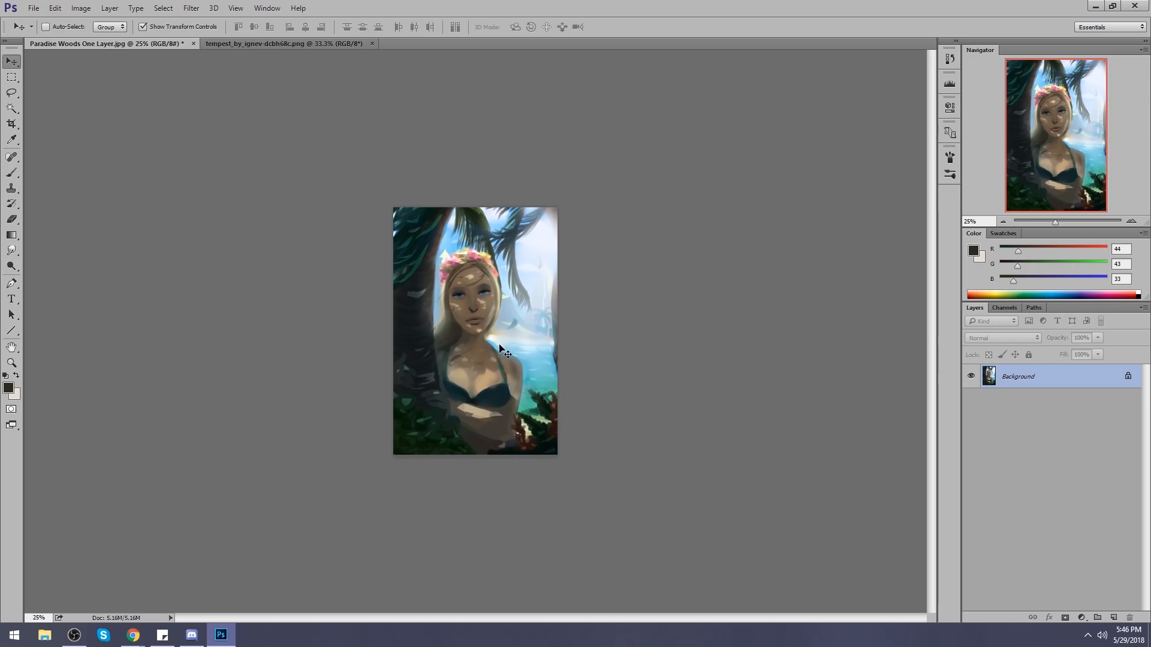
# Paint a light streak down the center of the chest with a size 175 brush in near-white sampled from the sky.
pyautogui.press('b')
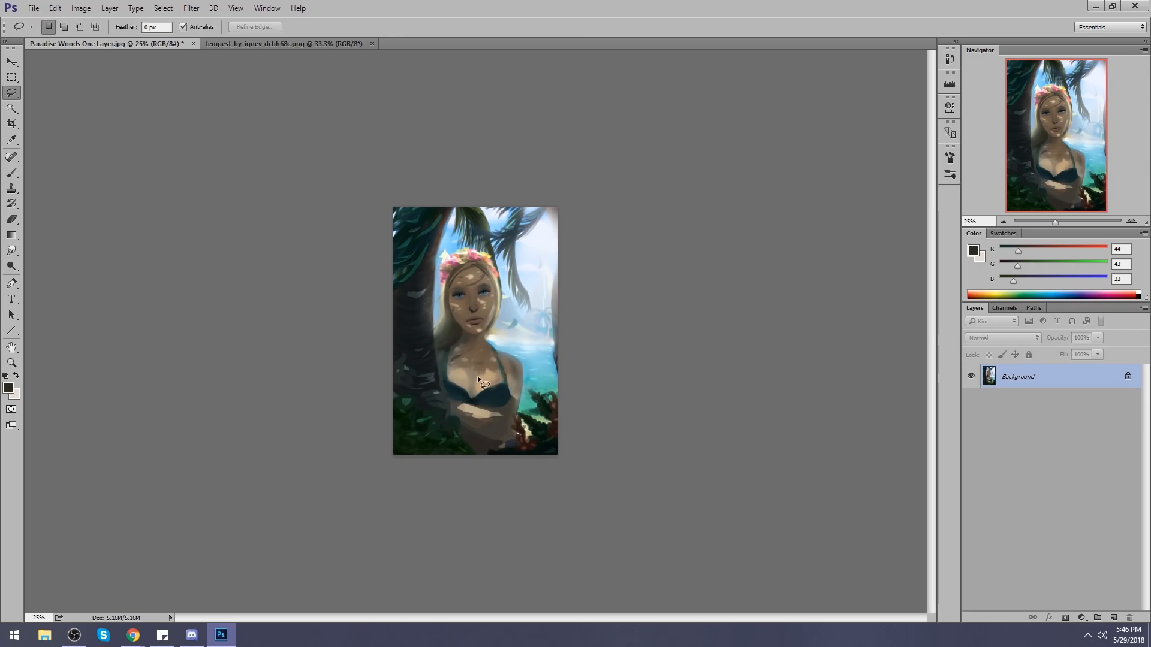
pyautogui.press('l')
pyautogui.press('b')
pyautogui.keyDown('alt'); pyautogui.click(486, 377); pyautogui.keyUp('alt')
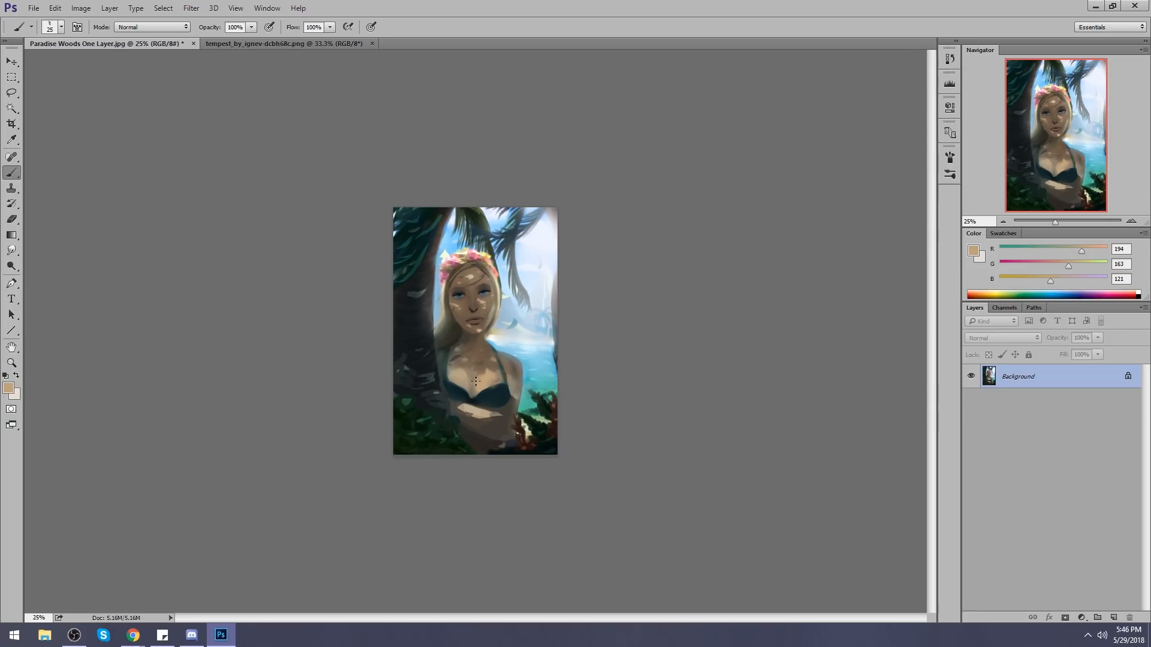
pyautogui.press(']')
pyautogui.press(']')
pyautogui.press(']')
pyautogui.press(']')
pyautogui.press(']')
pyautogui.press(']')
pyautogui.keyDown('alt'); pyautogui.click(490, 375); pyautogui.keyUp('alt')
pyautogui.keyDown('alt'); pyautogui.click(483, 387); pyautogui.keyUp('alt')
pyautogui.keyDown('alt'); pyautogui.click(459, 378); pyautogui.keyUp('alt')
pyautogui.keyDown('alt'); pyautogui.click(550, 228); pyautogui.keyUp('alt')
pyautogui.click(470, 384)
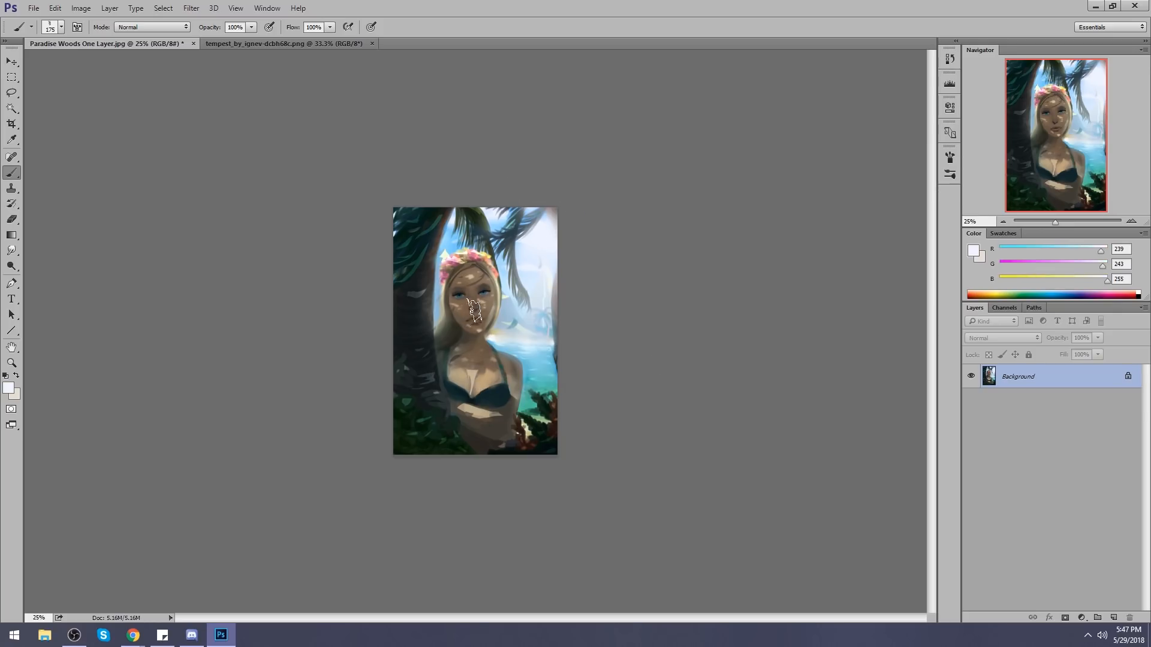
# Blend the light chest streak into the surrounding skin with the Smudge tool at 11% strength.
pyautogui.press('m')
pyautogui.rightClick(439, 350)
pyautogui.click(471, 358)
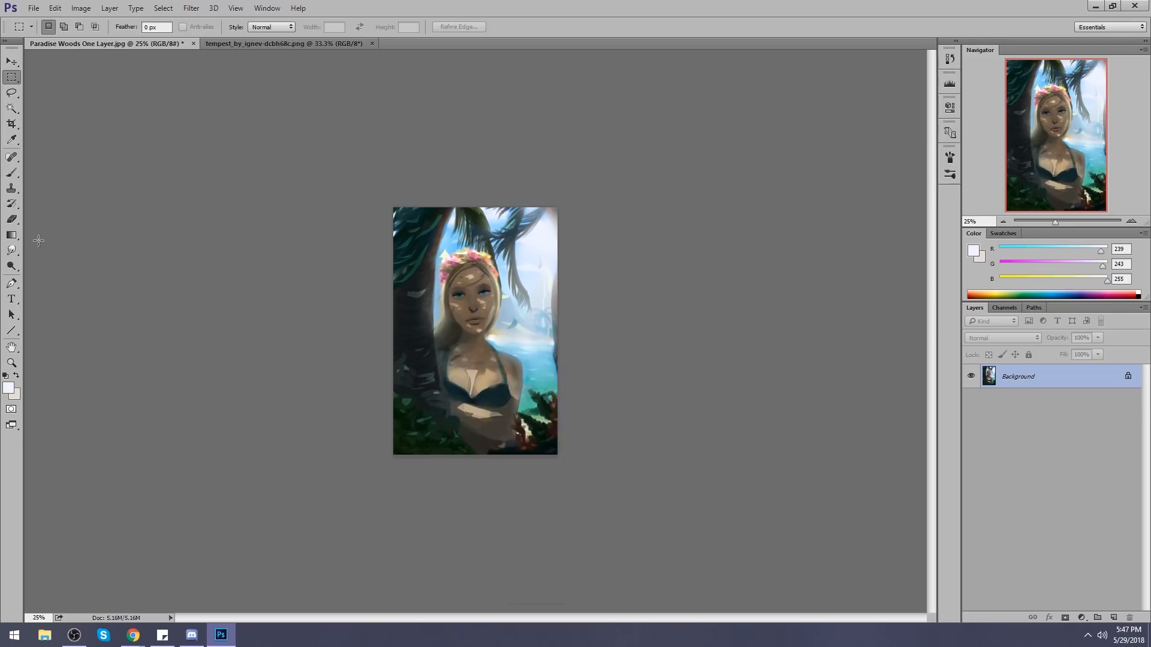
pyautogui.click(11, 250)
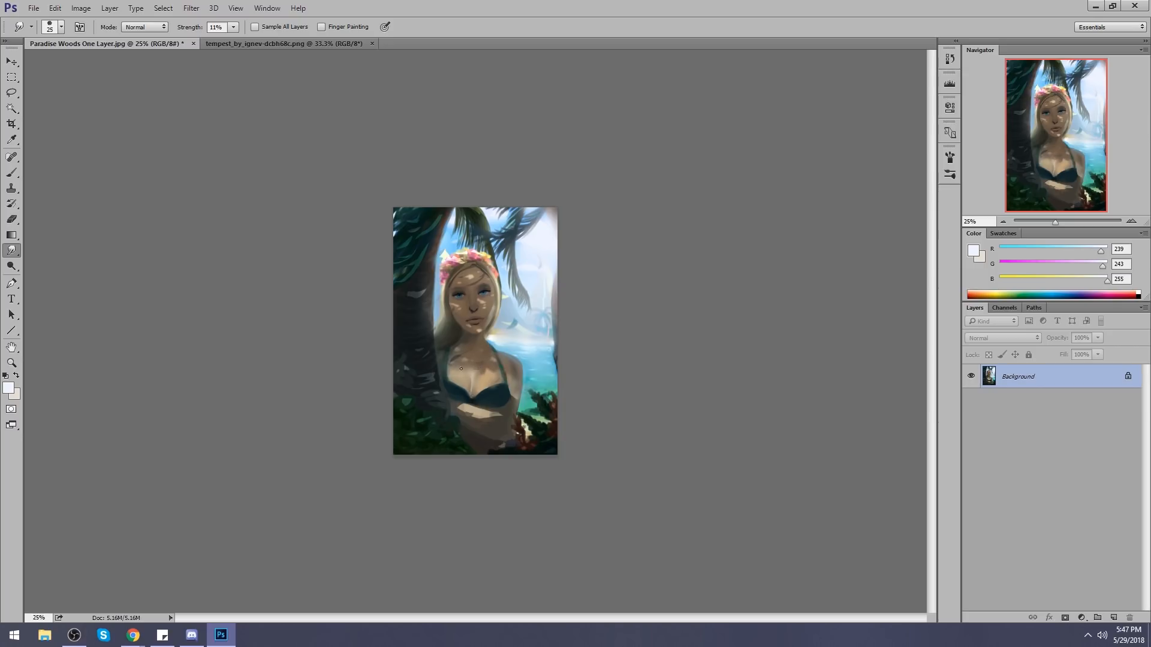
pyautogui.press(']')
pyautogui.press(']')
pyautogui.press(']')
# Sample the dark green of the palm leaves and add a new layer in Darken blend mode.
pyautogui.press('b')
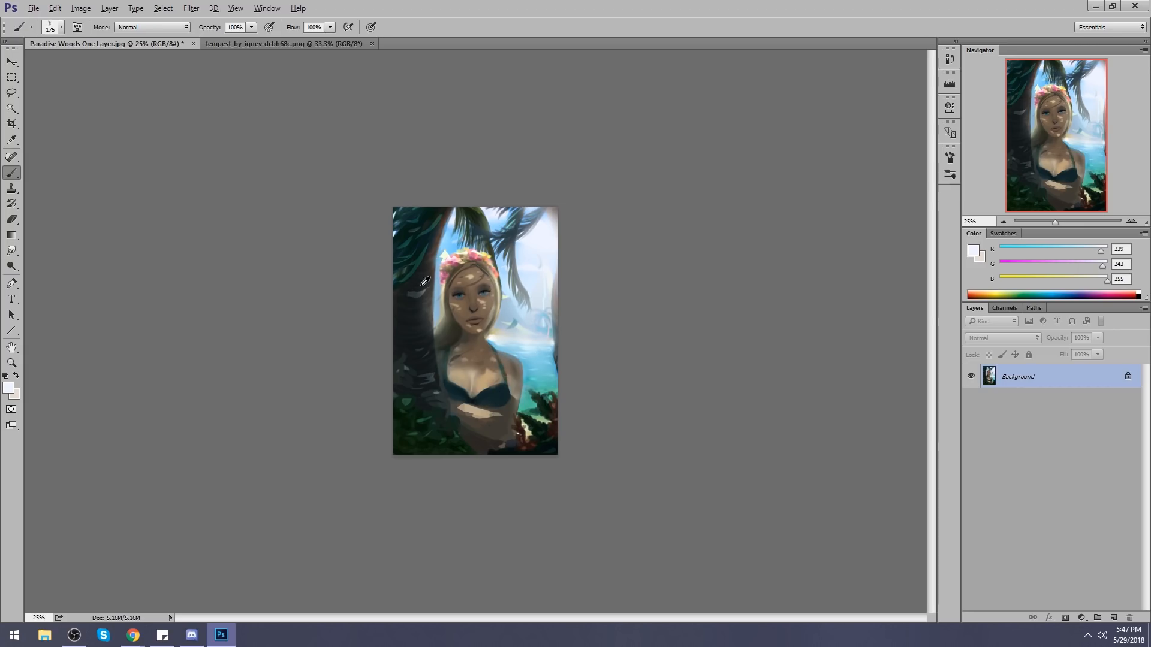
pyautogui.keyDown('alt'); pyautogui.click(424, 247); pyautogui.keyUp('alt')
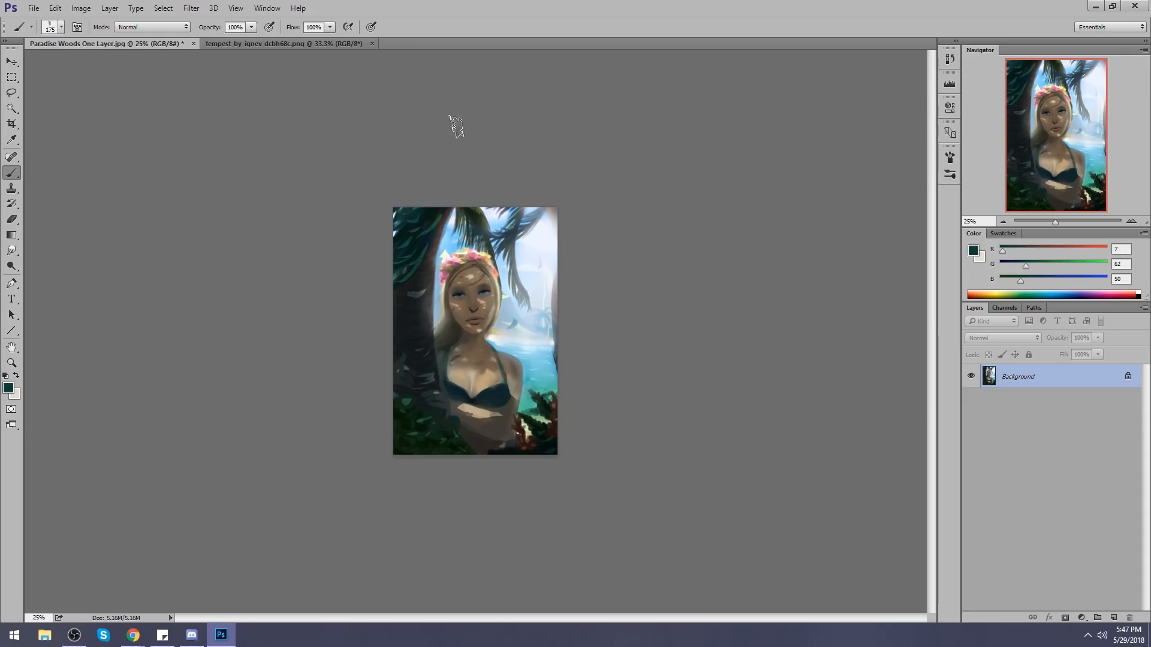
pyautogui.click(167, 27)
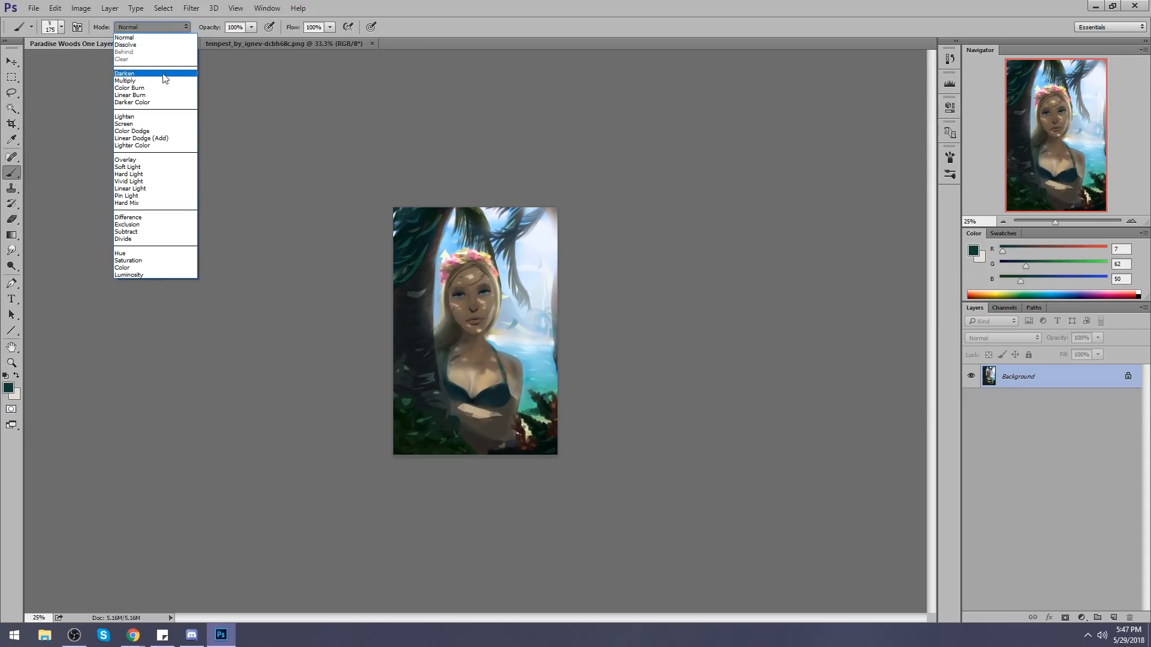
pyautogui.click(1113, 618)
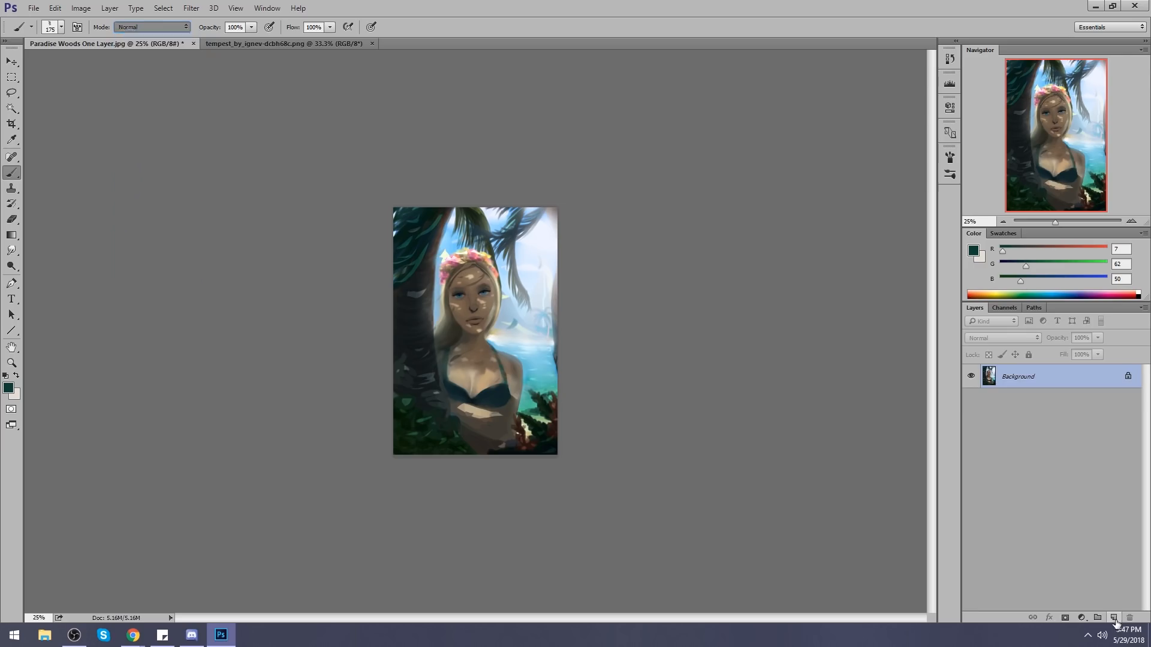
pyautogui.click(1113, 617)
pyautogui.click(1008, 337)
pyautogui.click(1007, 371)
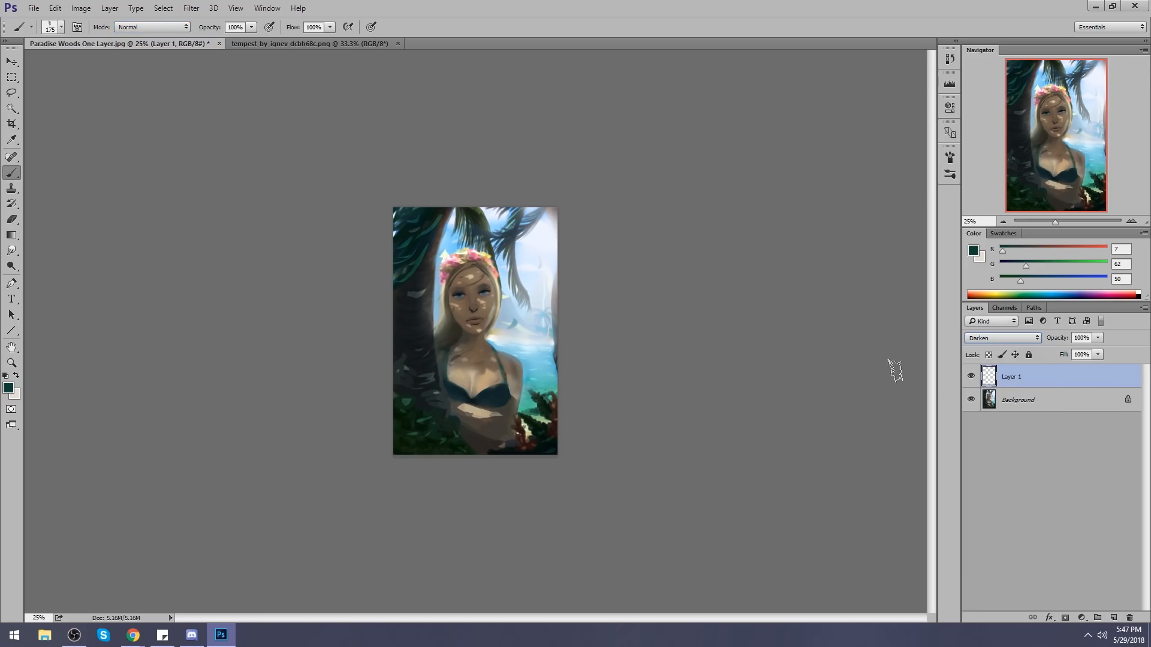
# Choose the soft round brush with 0% hardness and enlarge it to 1600 px.
pyautogui.rightClick(497, 290)
pyautogui.click(662, 432)
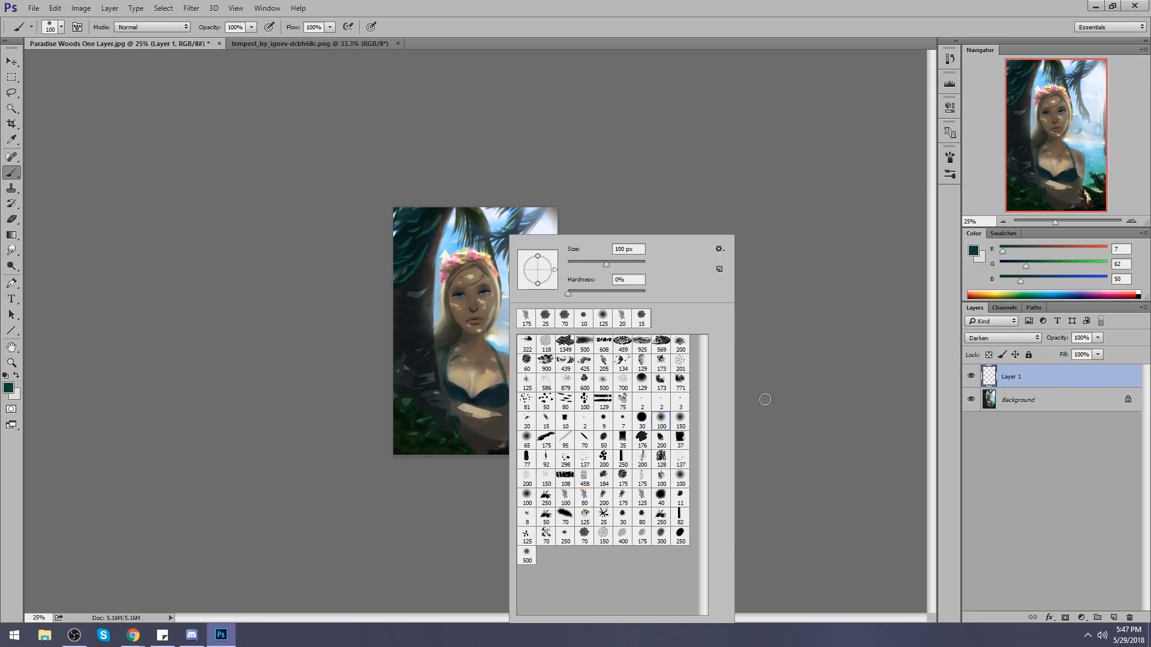
pyautogui.click(763, 398)
pyautogui.press(']')
pyautogui.press(']')
pyautogui.press(']')
pyautogui.press(']')
pyautogui.press(']')
pyautogui.press(']')
pyautogui.press(']')
pyautogui.press(']')
pyautogui.press(']')
pyautogui.press(']')
pyautogui.press(']')
pyautogui.press(']')
pyautogui.press(']')
pyautogui.press(']')
pyautogui.press(']')
pyautogui.press(']')
pyautogui.press(']')
pyautogui.press(']')
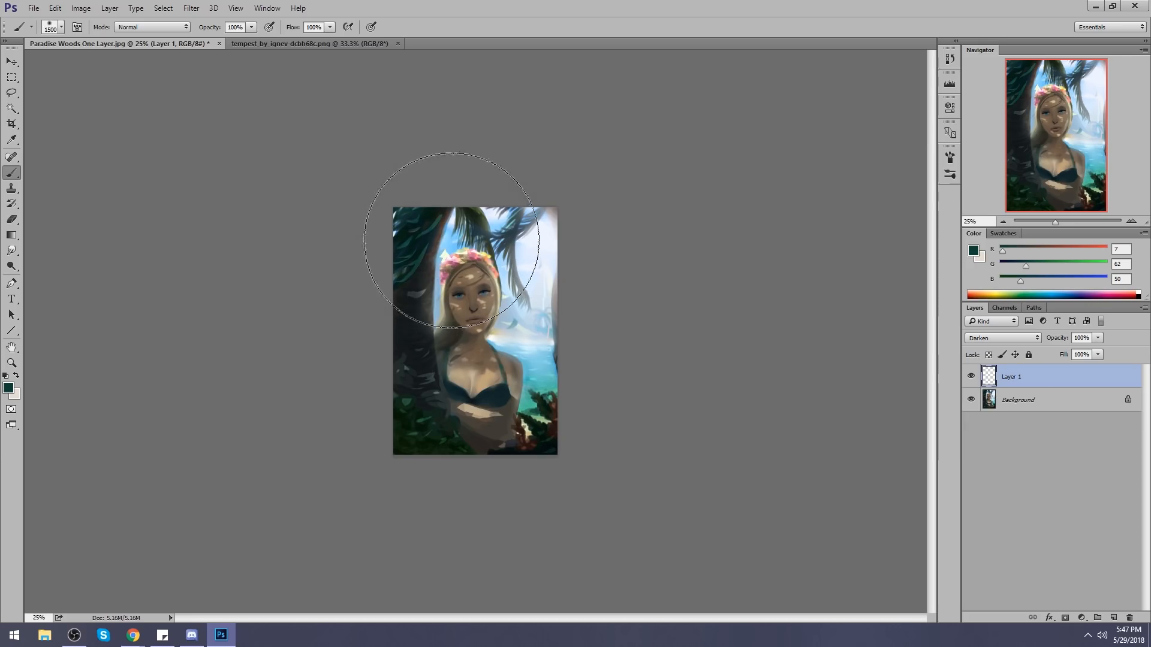
# Try a muted blue #30515d tint over the painting on the Darken layer, and undo it.
pyautogui.keyDown('alt'); pyautogui.click(516, 206); pyautogui.keyUp('alt')
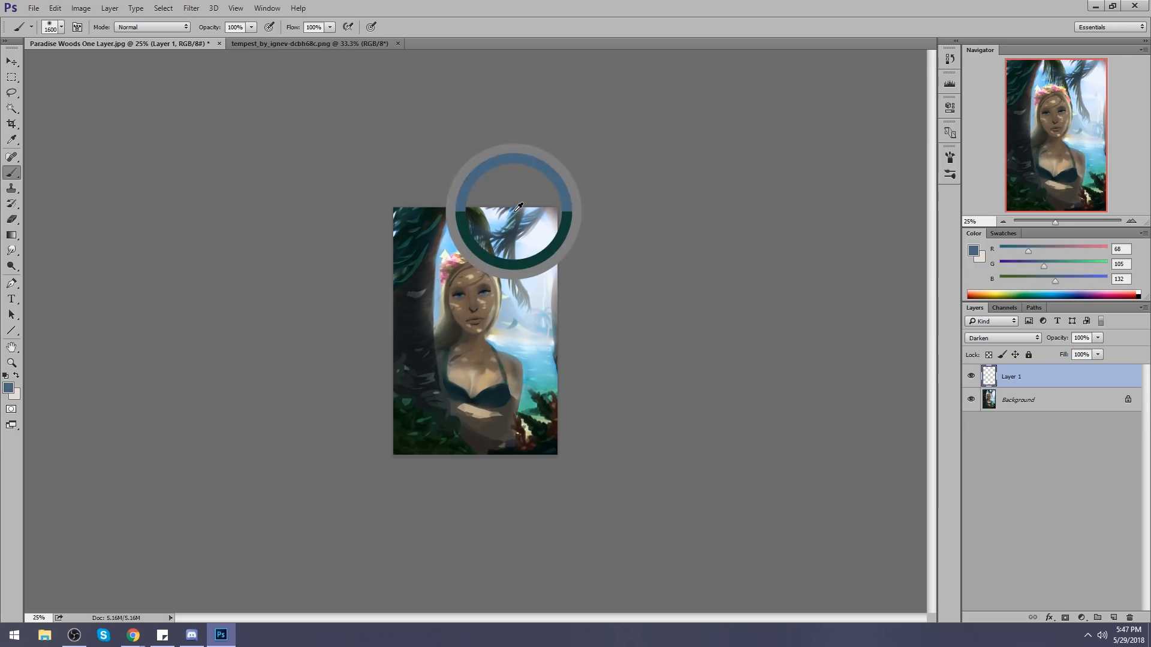
pyautogui.click(978, 262)
pyautogui.moveTo(494, 237); pyautogui.dragTo(494, 261)
pyautogui.moveTo(604, 228); pyautogui.dragTo(598, 236)
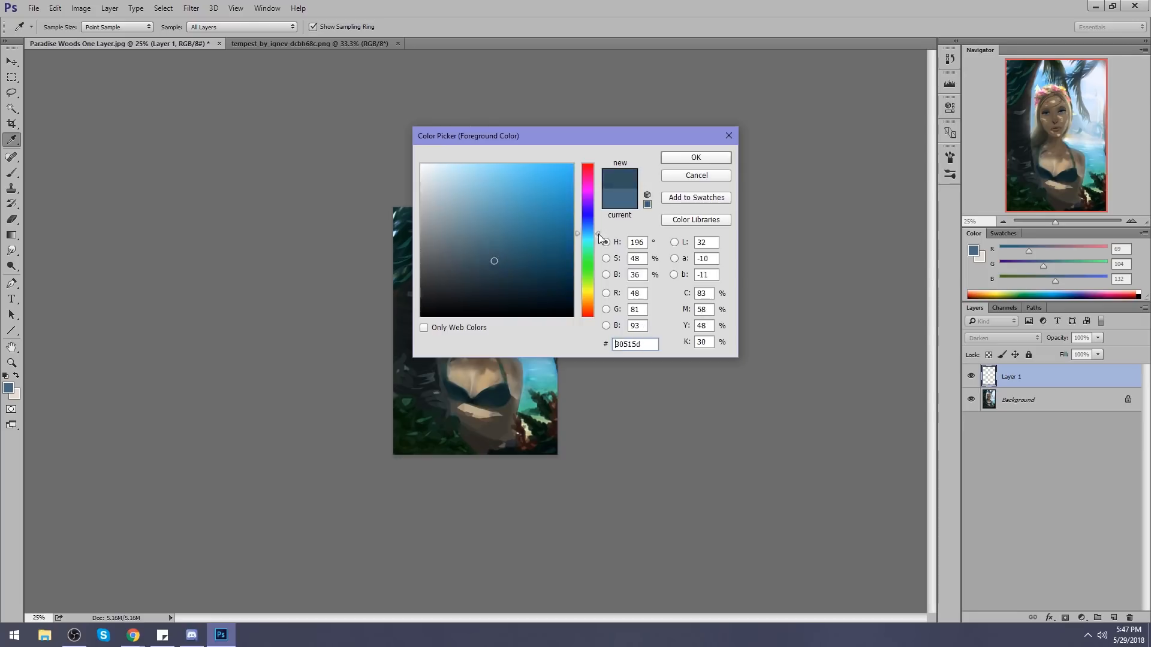
pyautogui.click(705, 162)
pyautogui.press('b')
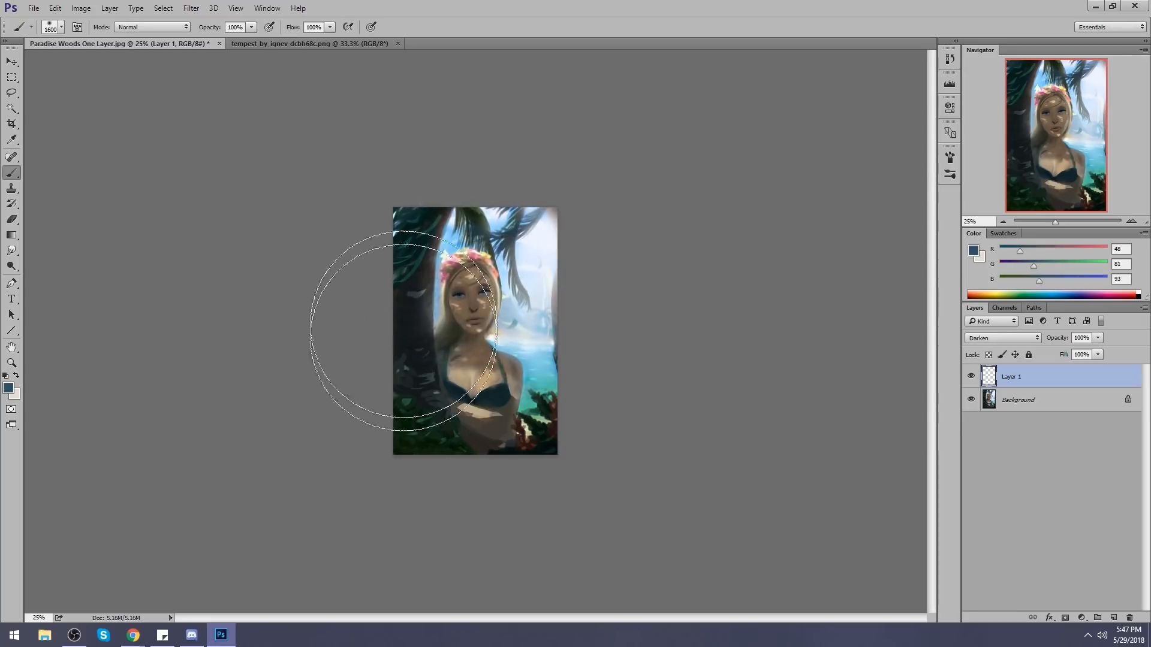
pyautogui.click(1019, 339)
pyautogui.click(1007, 367)
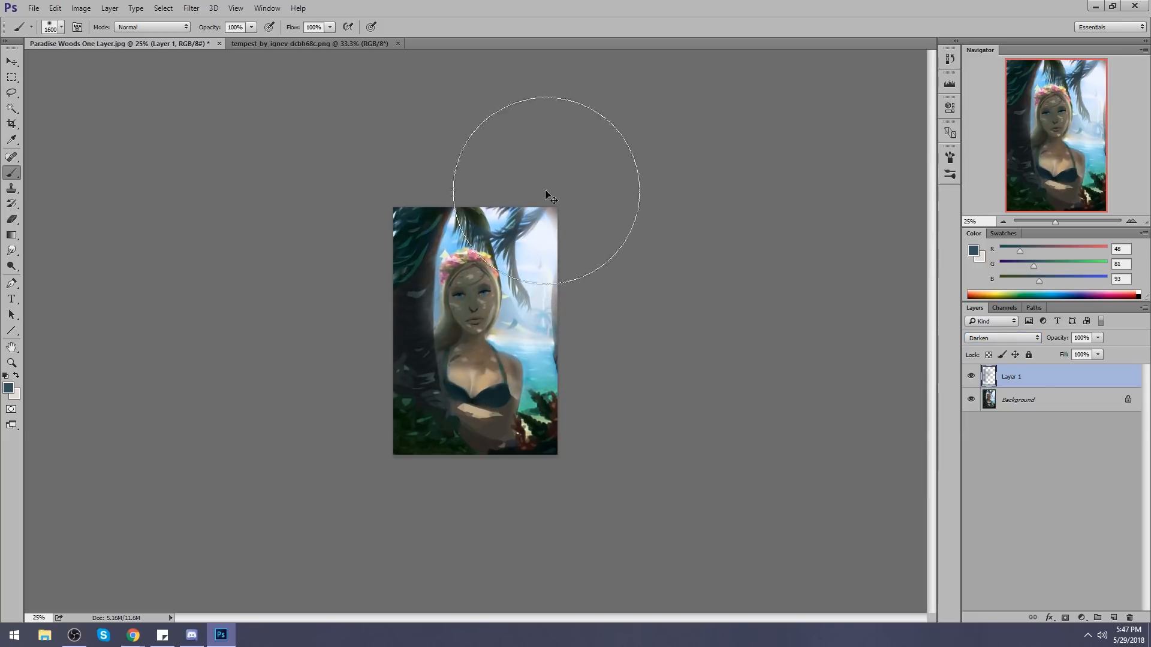
pyautogui.hotkey('ctrl', 'alt', 'z')
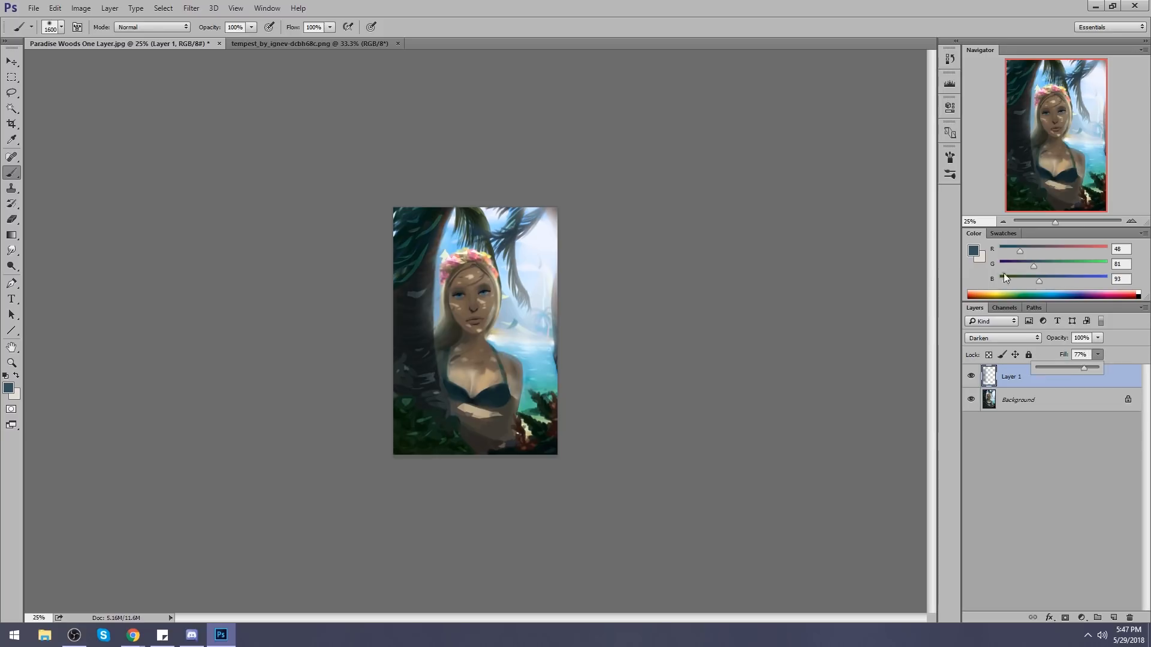
# Paint a darker slate tint, #28353a, over the figure on the Darken layer with its fill at 77%.
pyautogui.click(972, 251)
pyautogui.moveTo(529, 254); pyautogui.dragTo(472, 282)
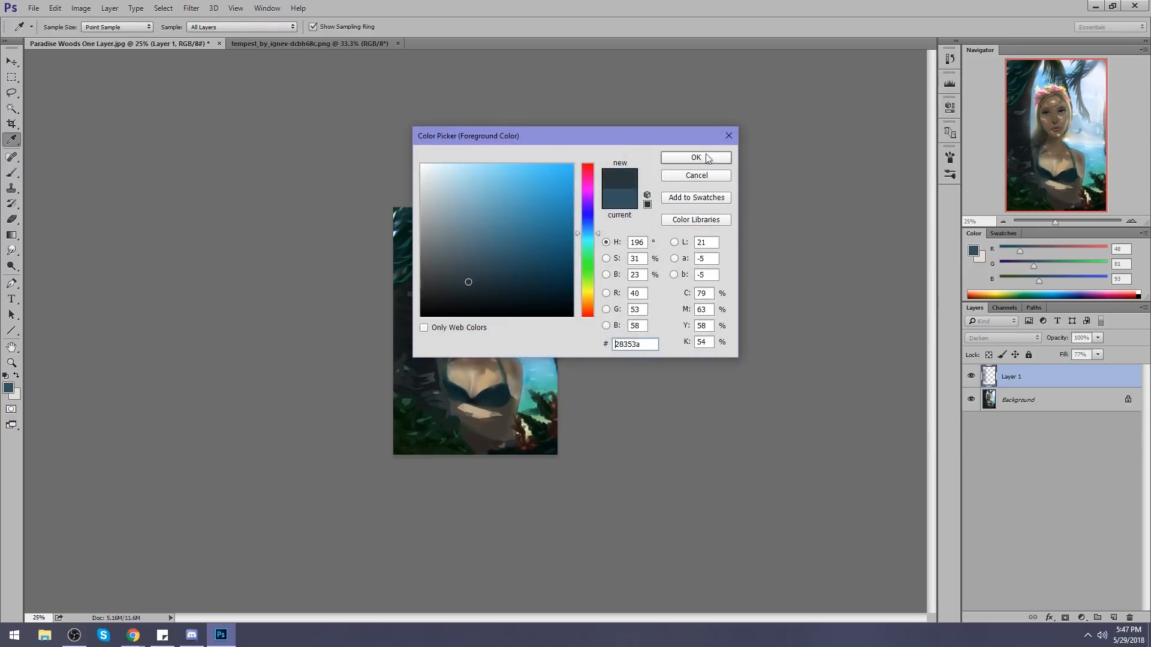
pyautogui.click(695, 157)
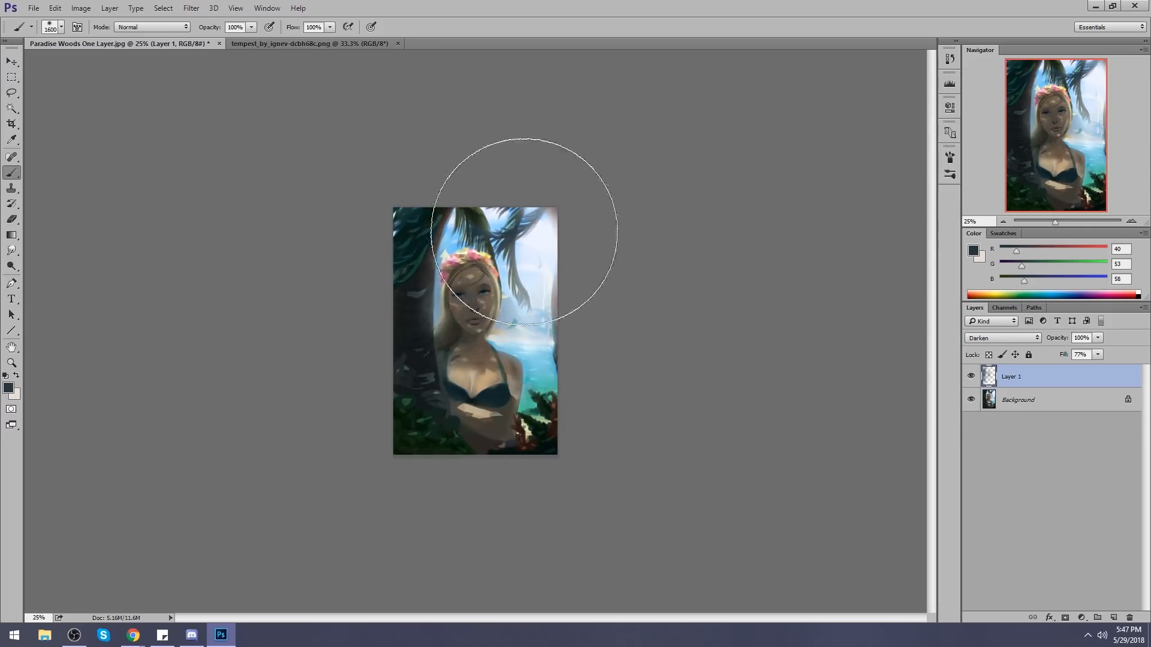
# Select the sunlit spots on the figure's forehead and cheeks on the Background layer with the Magic Wand.
pyautogui.press('w')
pyautogui.hotkey('shift', 'w')
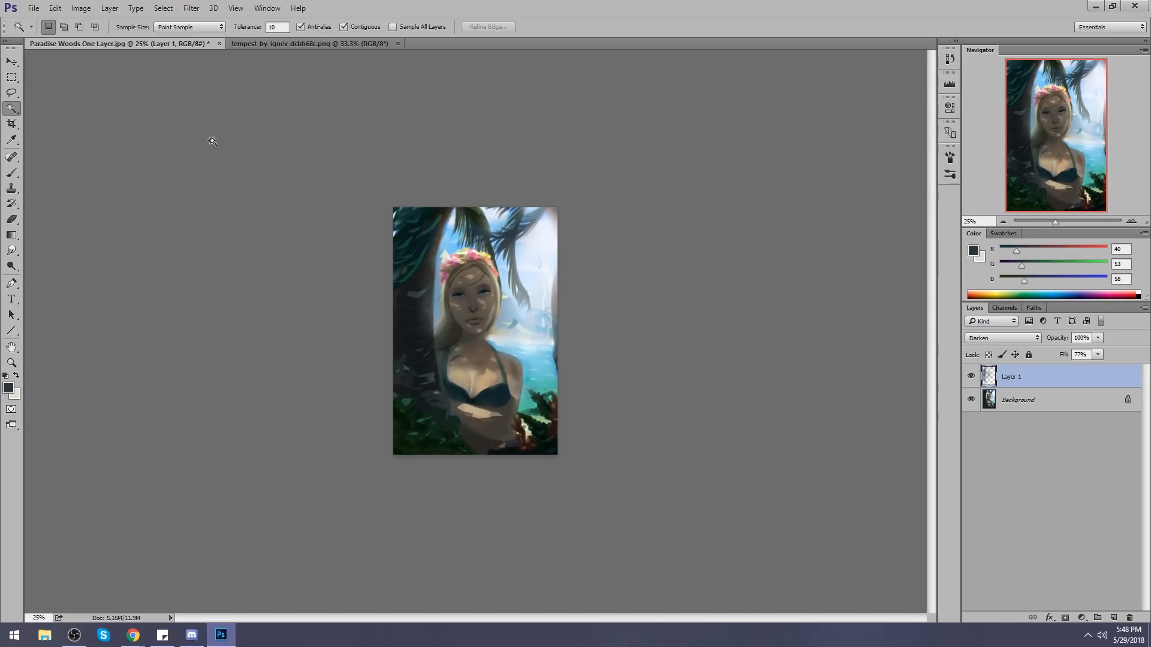
pyautogui.click(1017, 400)
pyautogui.click(456, 307)
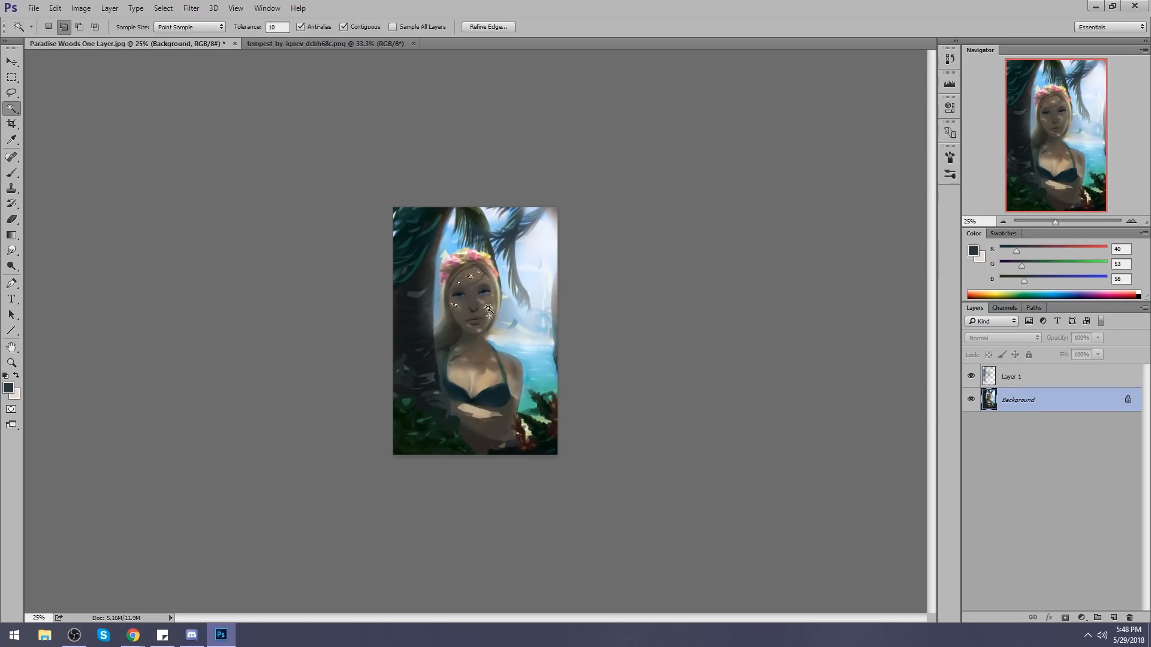
pyautogui.keyDown('shift'); pyautogui.click(494, 296); pyautogui.keyUp('shift')
pyautogui.hotkey('ctrl', 'z')
pyautogui.keyDown('shift'); pyautogui.click(493, 296); pyautogui.keyUp('shift')
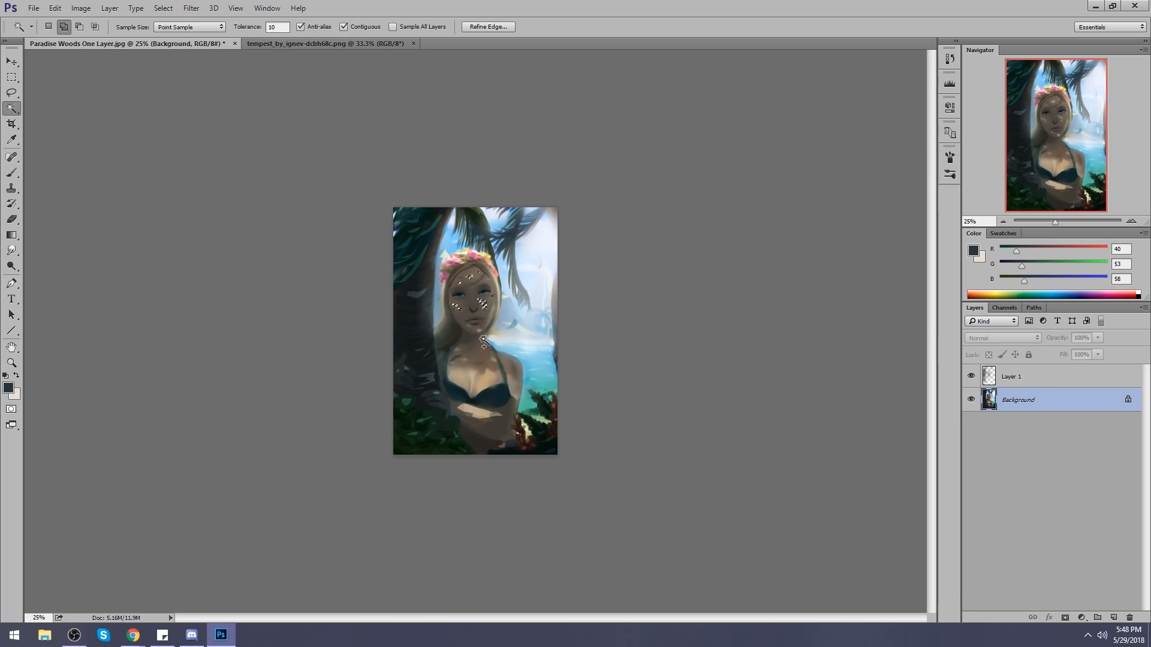
# Add the light patches on the chin, neck and chest to the selection, clear Layer 1's dark tint from them, and deselect.
pyautogui.keyDown('shift'); pyautogui.click(469, 326); pyautogui.keyUp('shift')
pyautogui.keyDown('shift'); pyautogui.click(458, 349); pyautogui.keyUp('shift')
pyautogui.hotkey('ctrl', 'z')
pyautogui.keyDown('shift'); pyautogui.click(458, 349); pyautogui.keyUp('shift')
pyautogui.keyDown('shift'); pyautogui.click(500, 364); pyautogui.keyUp('shift')
pyautogui.click(1030, 377)
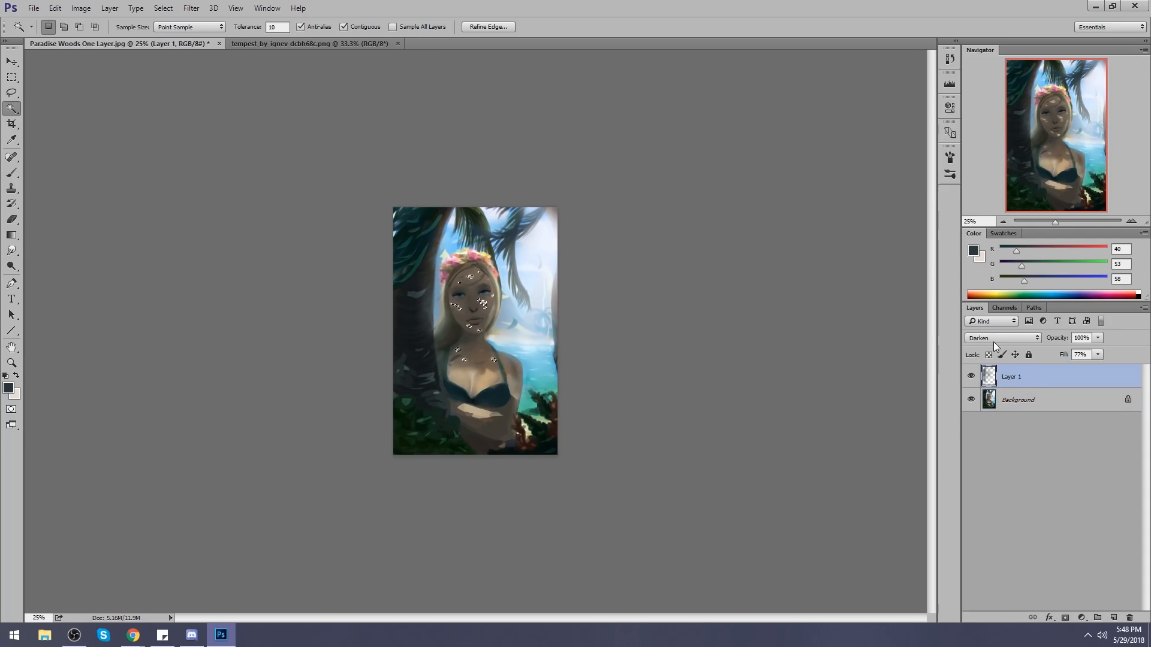
pyautogui.press('m')
pyautogui.rightClick(504, 286)
pyautogui.click(547, 296)
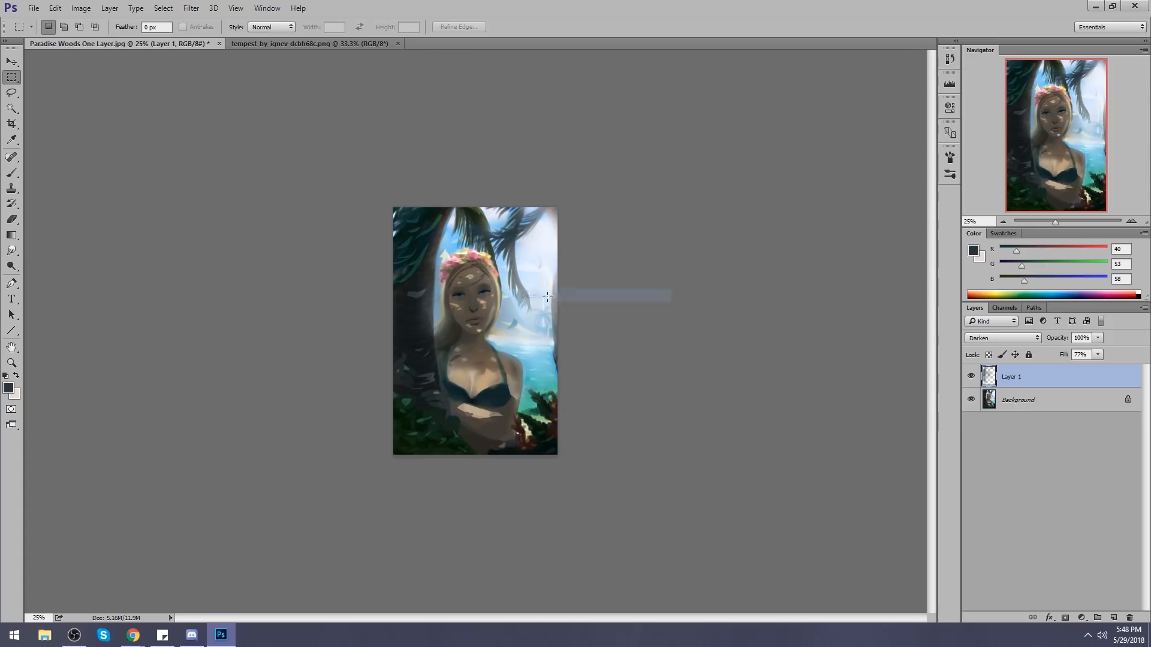
# Select only the light patches on the face, neck and upper chest on Layer 1 with the Magic Wand.
pyautogui.press('e')
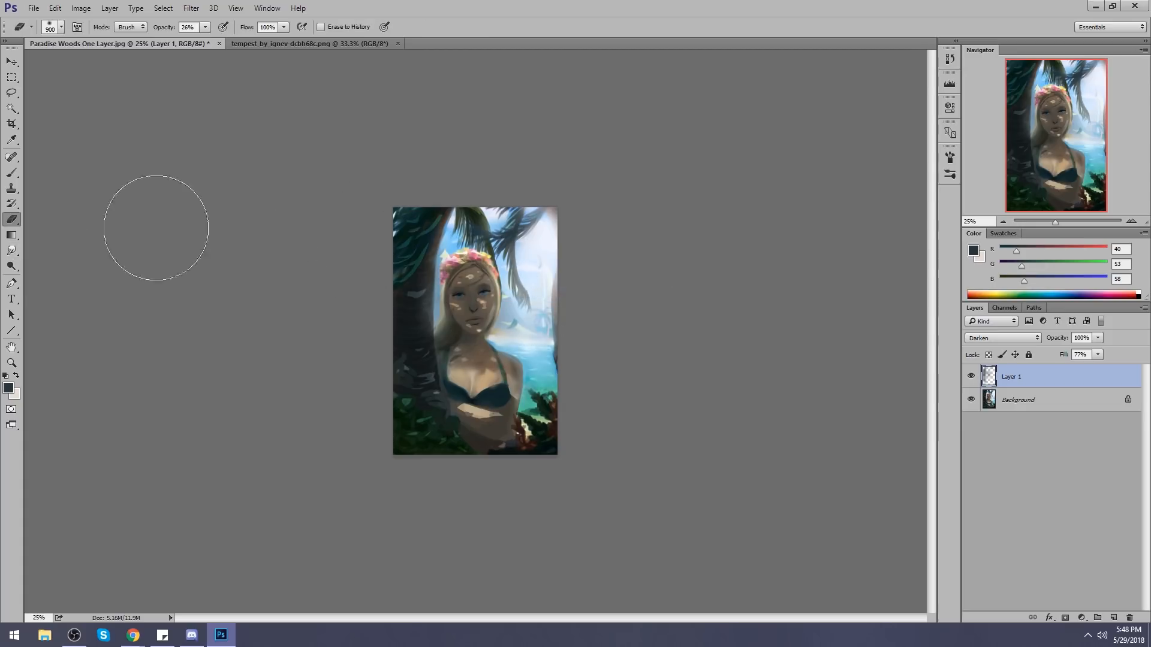
pyautogui.hotkey('ctrl', 'space')
pyautogui.moveTo(385, 232); pyautogui.dragTo(546, 387)
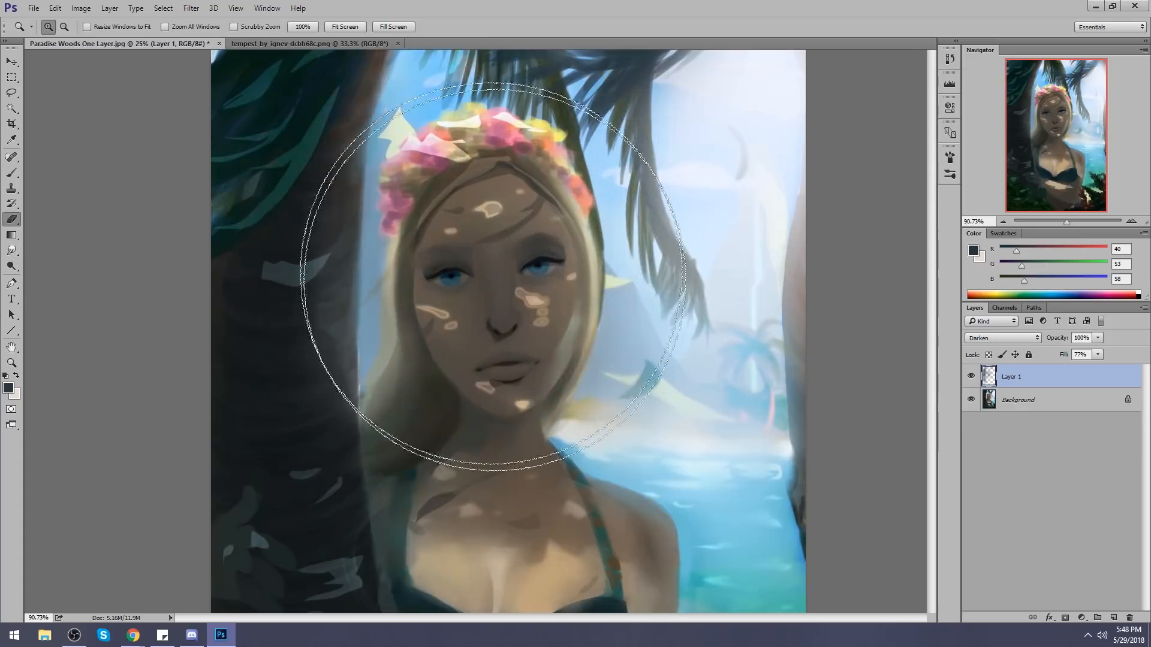
pyautogui.click(10, 111)
pyautogui.click(493, 212)
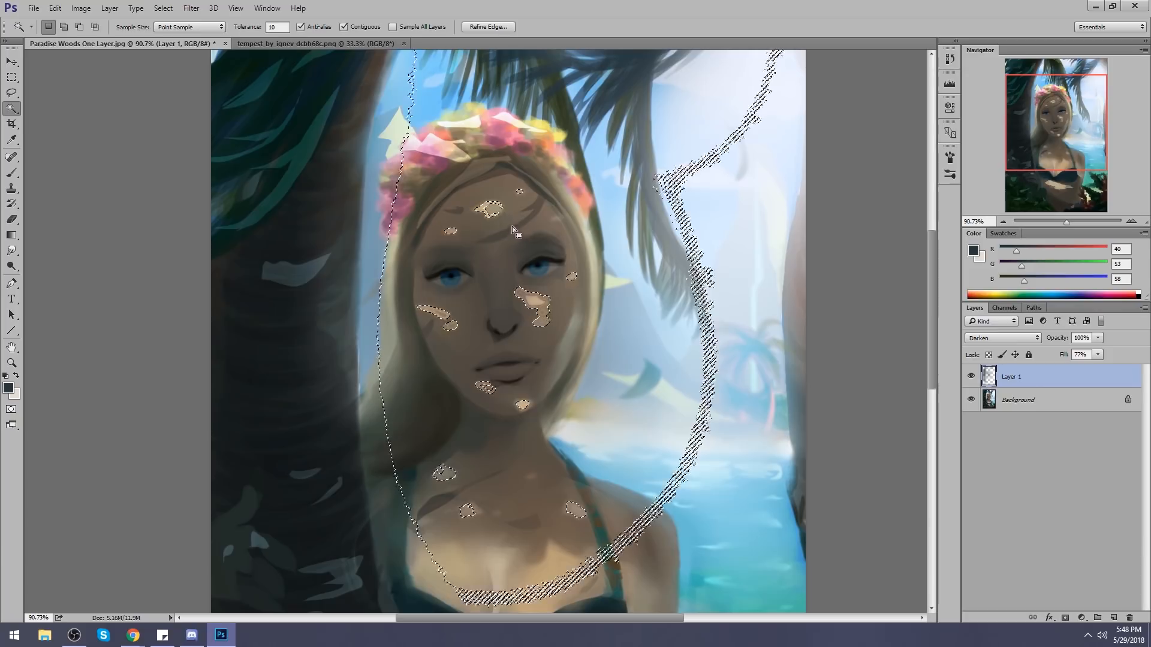
pyautogui.hotkey('ctrl', 'd')
pyautogui.hotkey('ctrl', 'a')
pyautogui.hotkey('ctrl', 'alt', 'Right')
pyautogui.hotkey('ctrl', 'alt', 'Right')
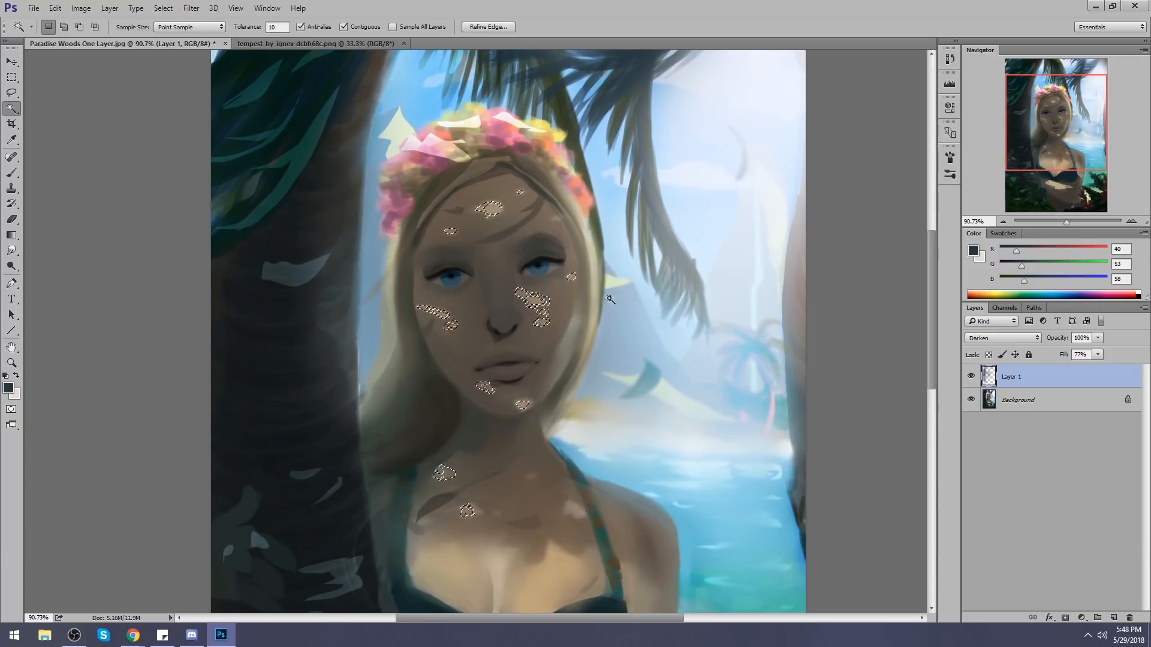
# Check the selected light patches against the whole painting and deselect them.
pyautogui.hotkey('ctrl', '0')
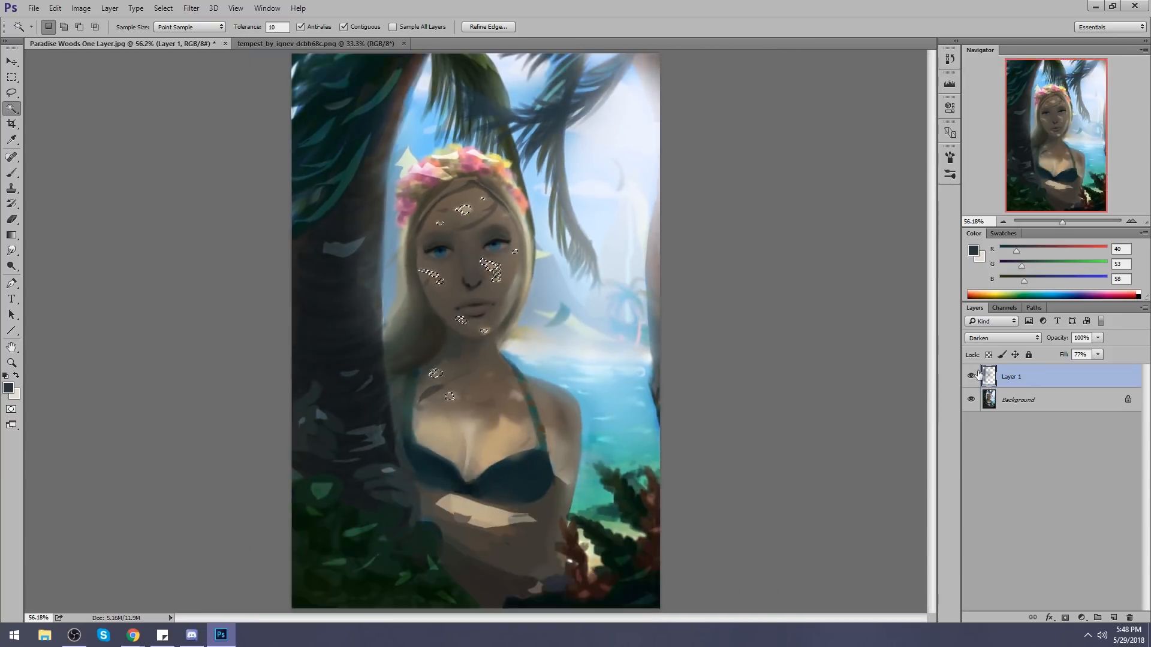
pyautogui.hotkey('ctrl', '-')
pyautogui.hotkey('ctrl', '-')
pyautogui.press('b')
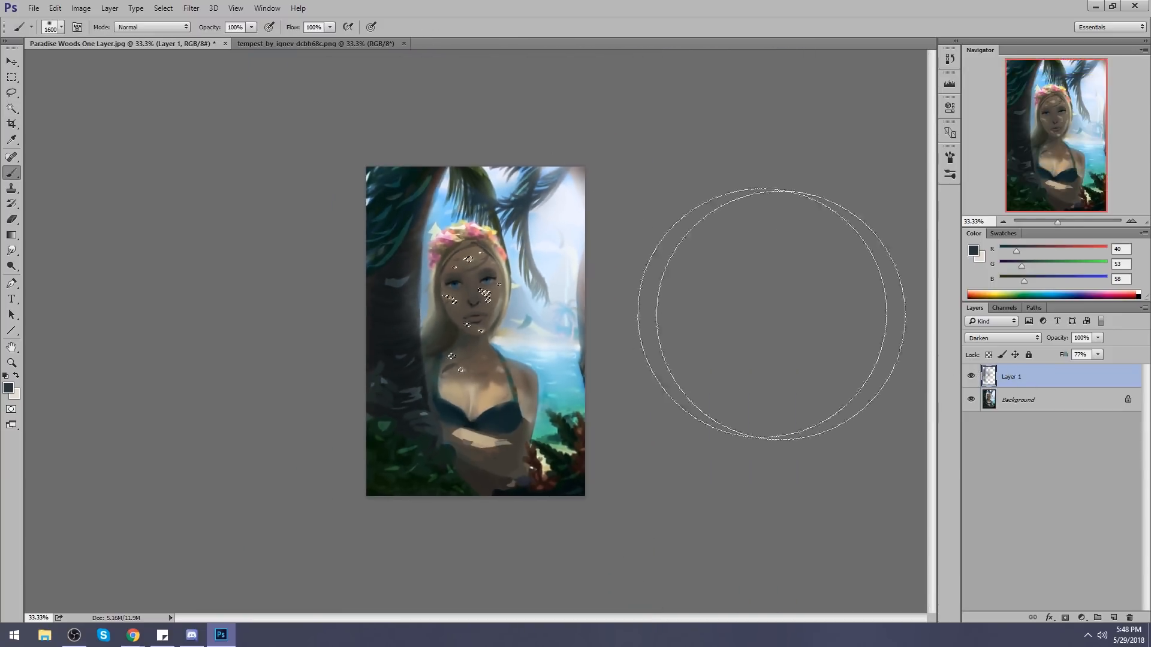
pyautogui.press('m')
pyautogui.rightClick(555, 273)
pyautogui.click(574, 272)
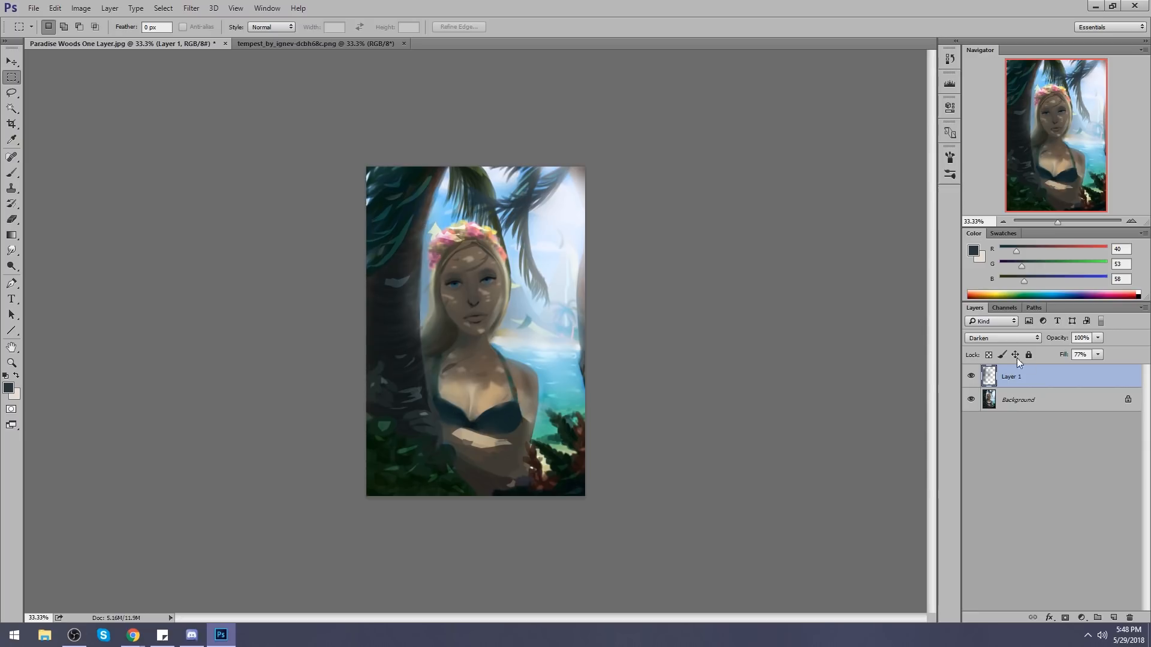
# Compare the painting with and without the Darken tint of Layer 1, and delete that layer.
pyautogui.click(970, 376)
pyautogui.click(970, 376)
pyautogui.click(970, 377)
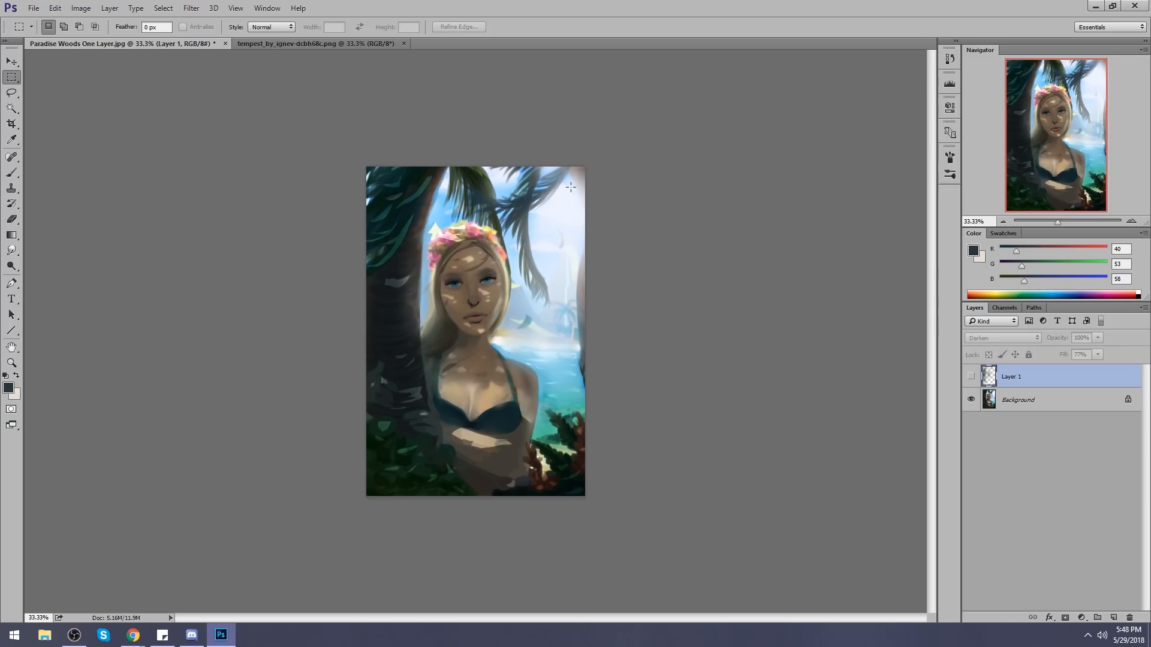
pyautogui.click(971, 377)
pyautogui.click(191, 8)
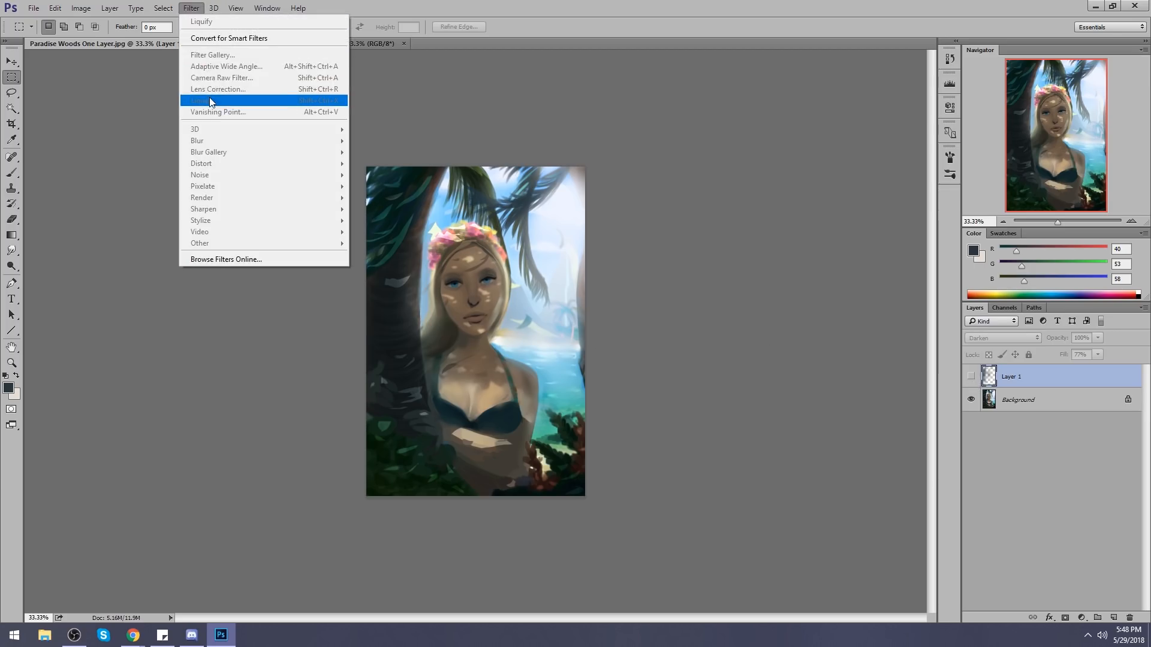
pyautogui.click(1074, 382)
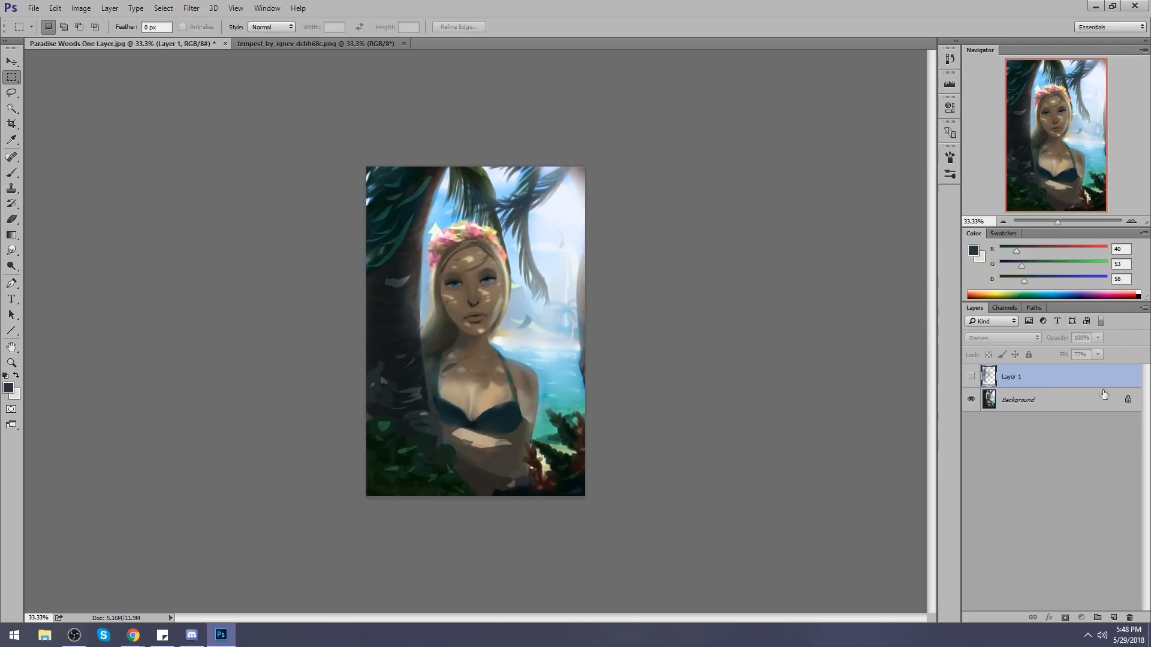
pyautogui.moveTo(1116, 612); pyautogui.dragTo(1129, 618)
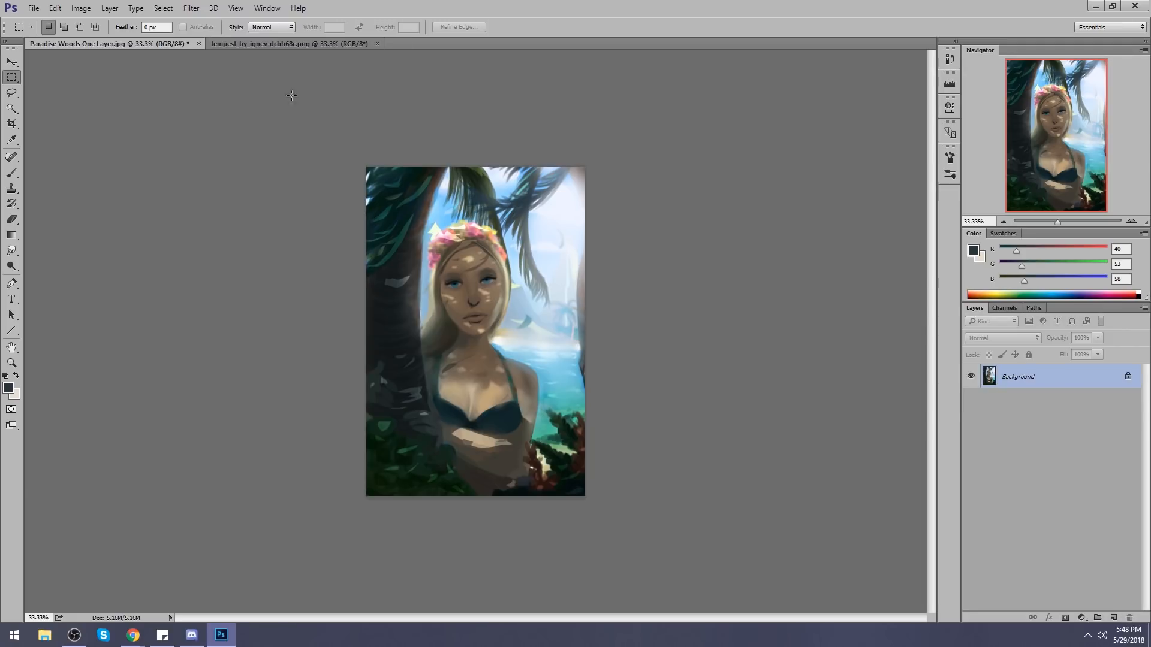
# Open the Liquify filter on the Background layer and set the warp brush size to 1710.
pyautogui.click(192, 9)
pyautogui.click(215, 98)
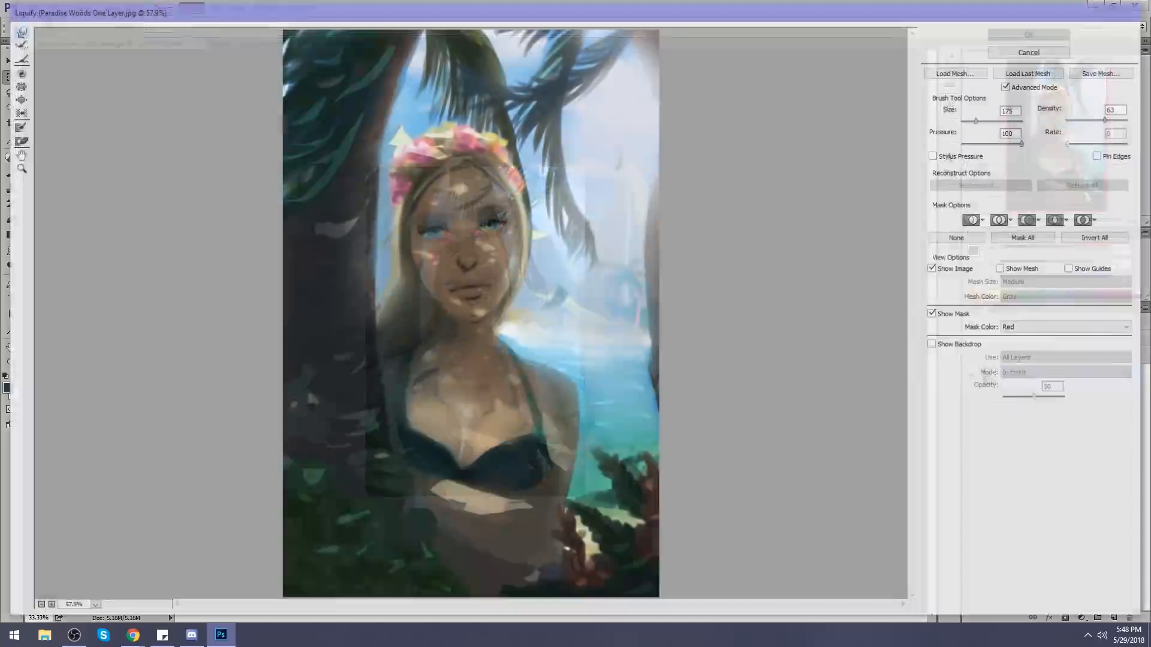
pyautogui.click(987, 119)
pyautogui.click(995, 119)
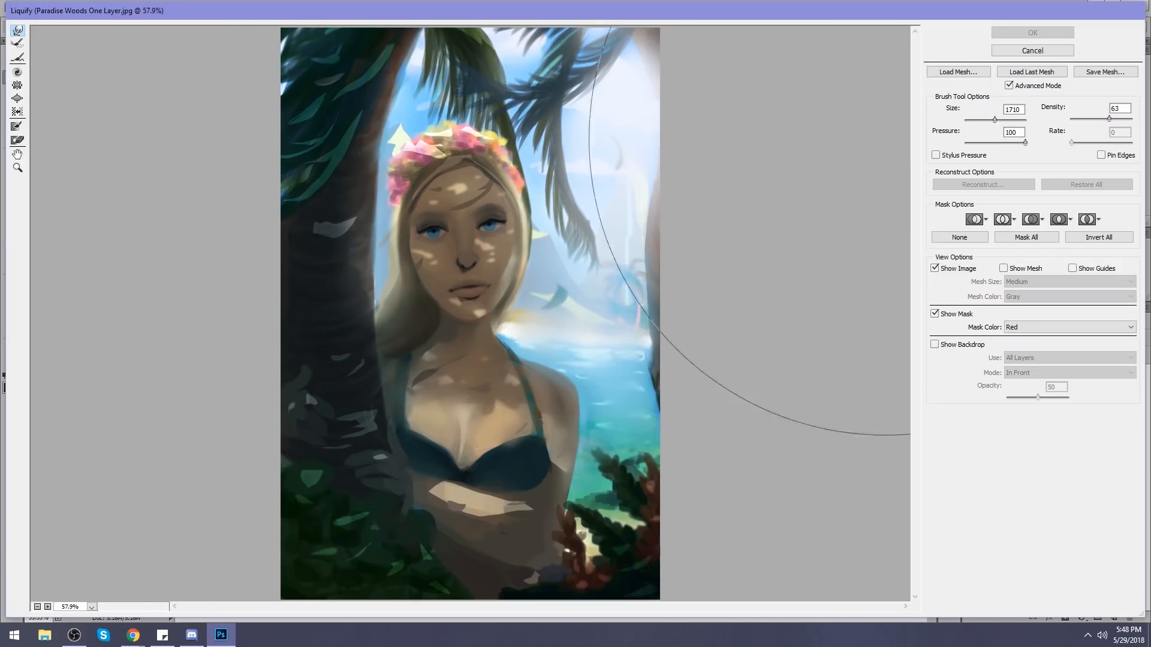
# Pucker the woman's face slightly in Liquify with an enlarged brush.
pyautogui.click(18, 98)
pyautogui.click(20, 86)
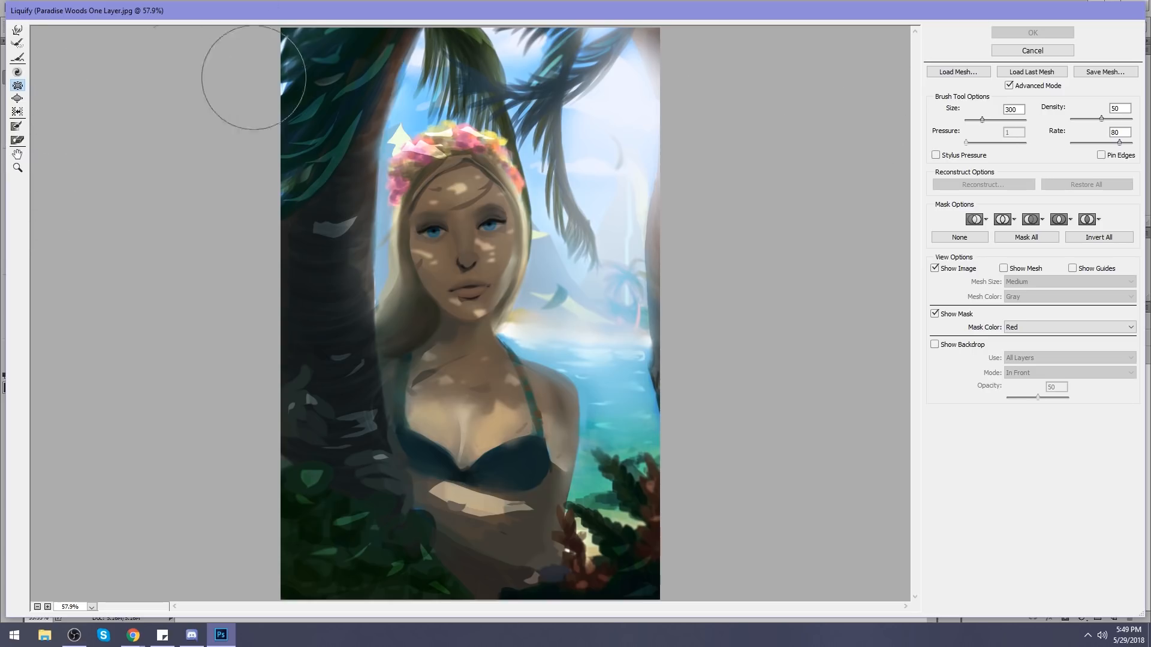
pyautogui.click(985, 120)
pyautogui.moveTo(462, 243)
pyautogui.mouseDown()
pyautogui.moveTo(527, 229)
pyautogui.moveTo(453, 239)
pyautogui.mouseUp()
# Reduce the Pucker brush size to 300, adjust the palm trunk beside the woman's head, and apply Liquify.
pyautogui.press('[')
pyautogui.press('[')
pyautogui.press('[')
pyautogui.press('[')
pyautogui.press('[')
pyautogui.press('[')
pyautogui.press('[')
pyautogui.press('[')
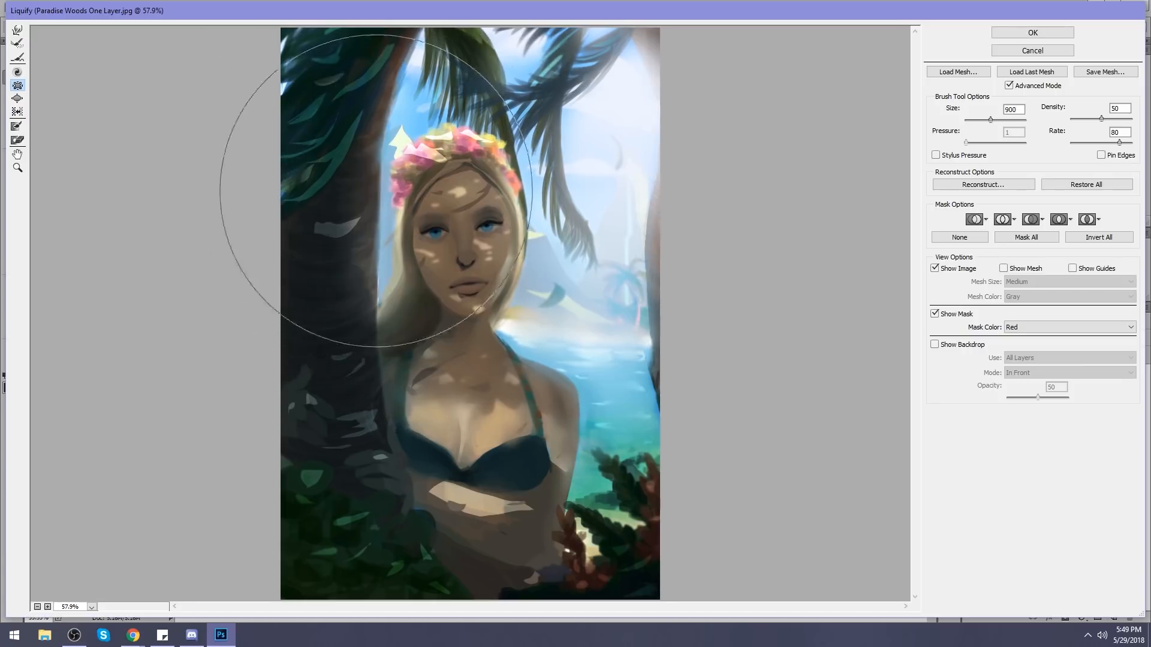
pyautogui.press('[')
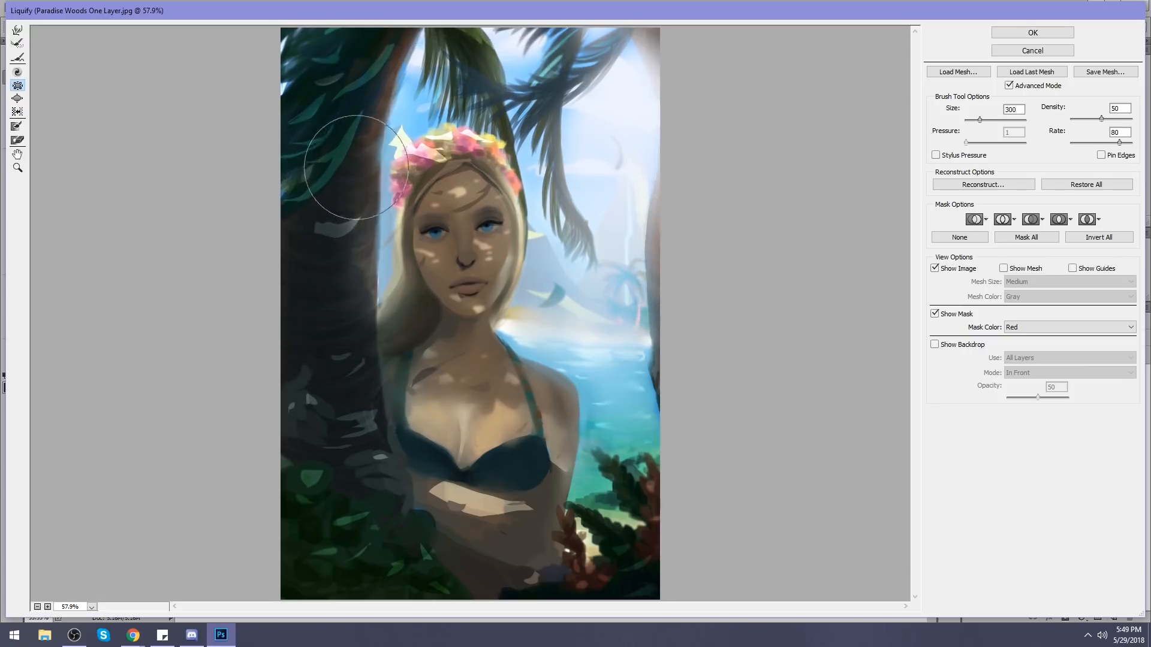
pyautogui.moveTo(332, 232)
pyautogui.mouseDown()
pyautogui.moveTo(324, 300)
pyautogui.moveTo(343, 210)
pyautogui.moveTo(354, 229)
pyautogui.mouseUp()
pyautogui.click(1054, 34)
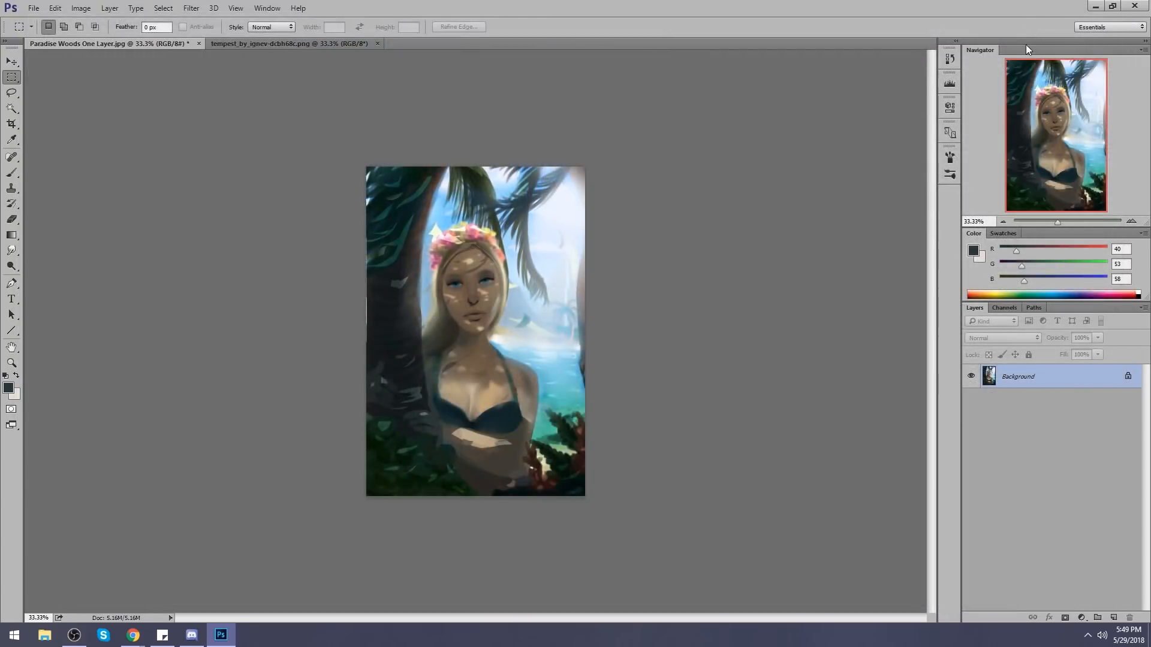
# Sample the pale blue of the sky and brush it lightly over the woman's upper body at size 250 and 28% opacity.
pyautogui.hotkey('ctrl', '+')
pyautogui.hotkey('ctrl', '-')
pyautogui.hotkey('ctrl', '-')
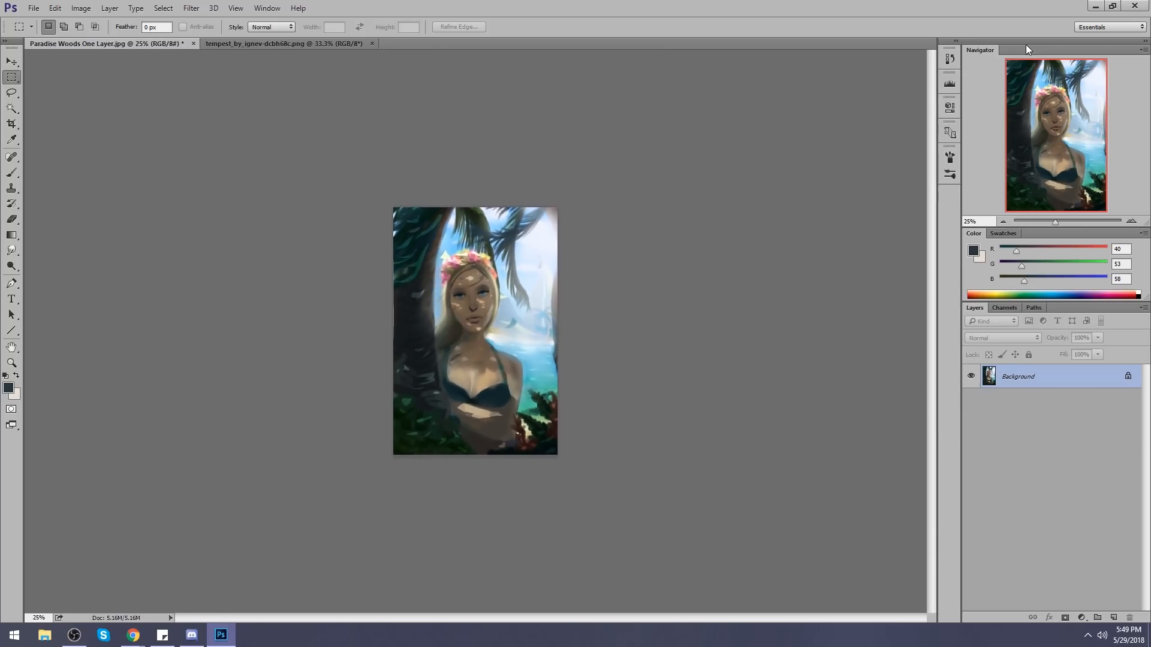
pyautogui.press('b')
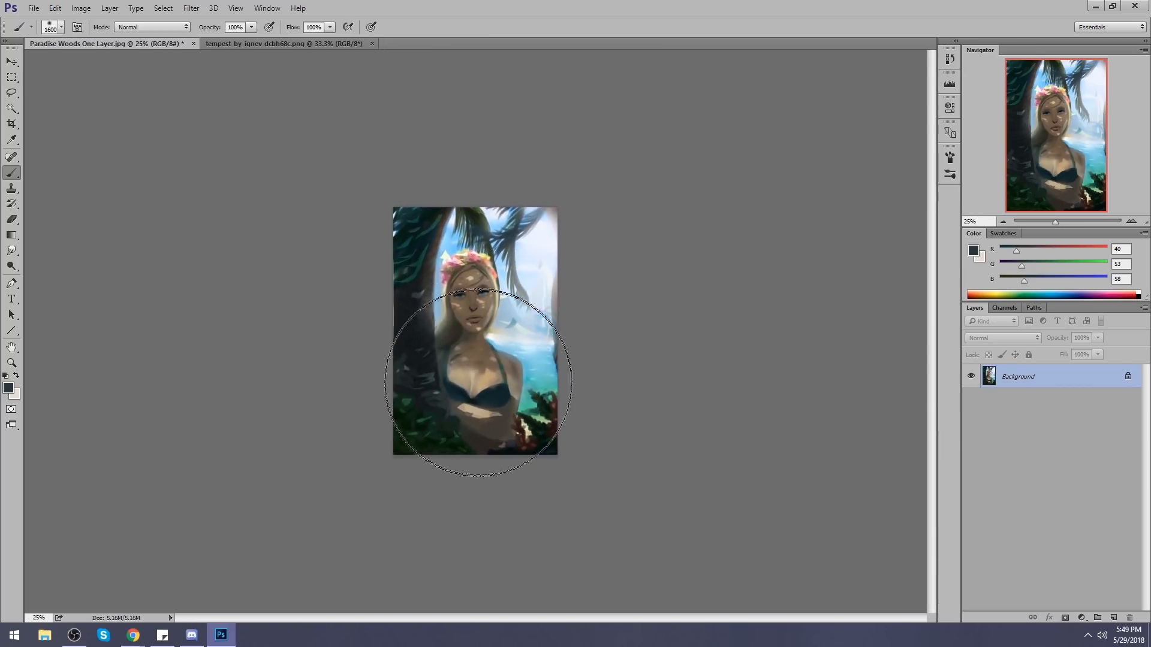
pyautogui.keyDown('alt'); pyautogui.click(540, 267); pyautogui.keyUp('alt')
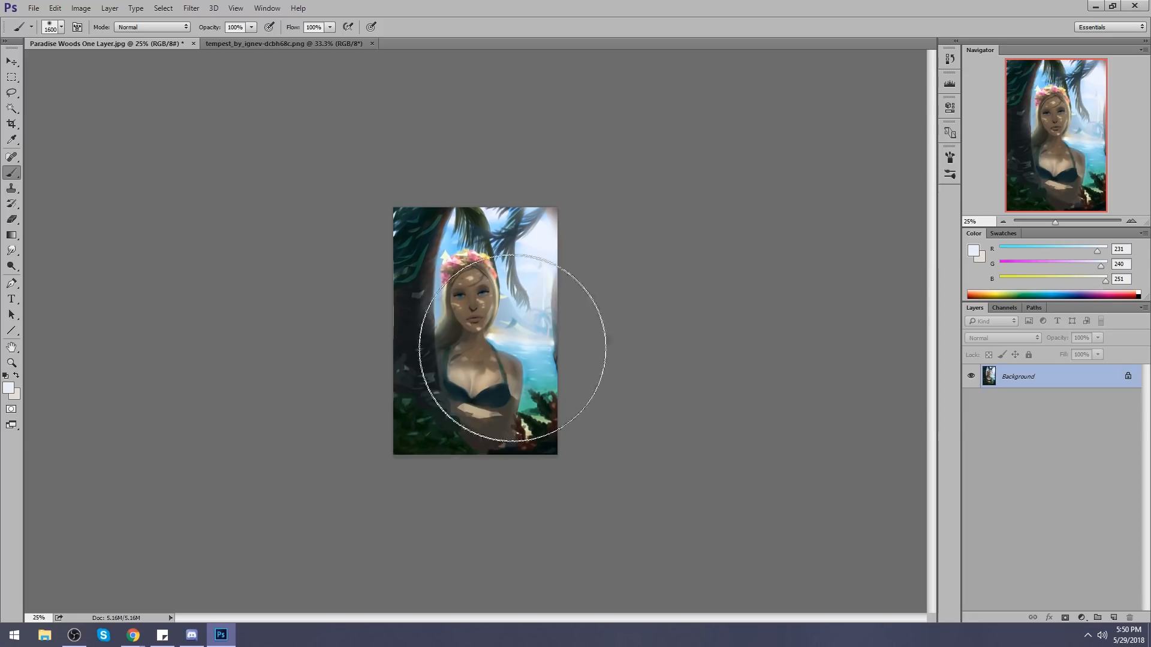
pyautogui.press('[')
pyautogui.press('[')
pyautogui.press('[')
pyautogui.press('[')
pyautogui.press('[')
pyautogui.press('[')
pyautogui.press('[')
pyautogui.press('[')
pyautogui.press('[')
pyautogui.press('[')
pyautogui.press('[')
pyautogui.press('[')
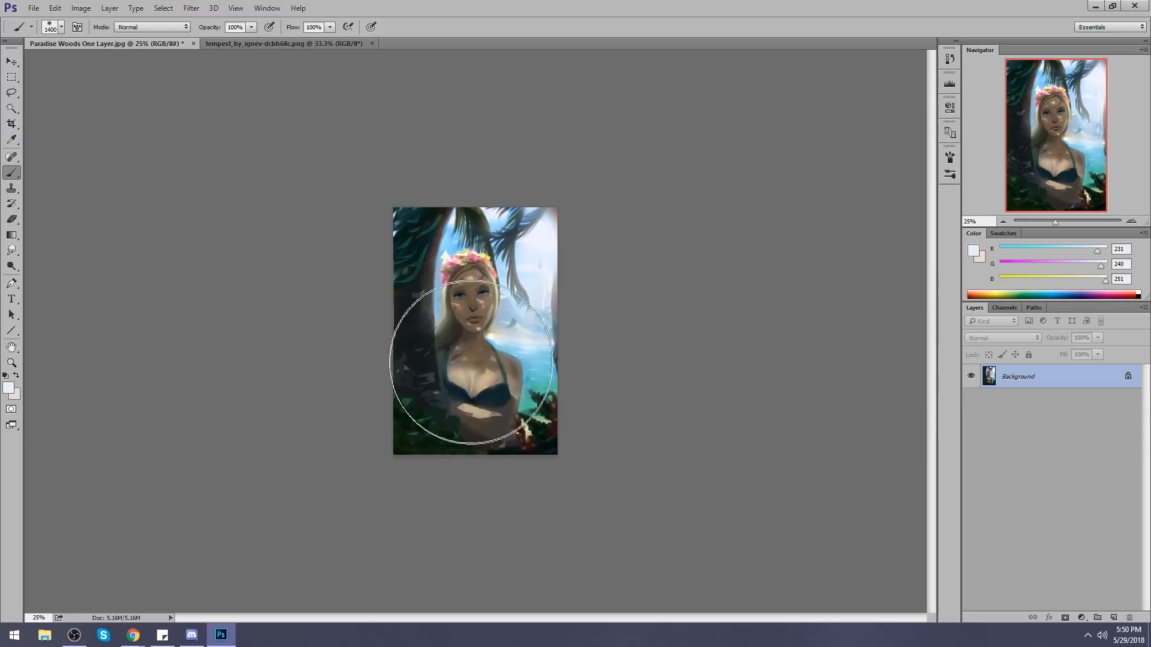
pyautogui.press('[')
pyautogui.press('[')
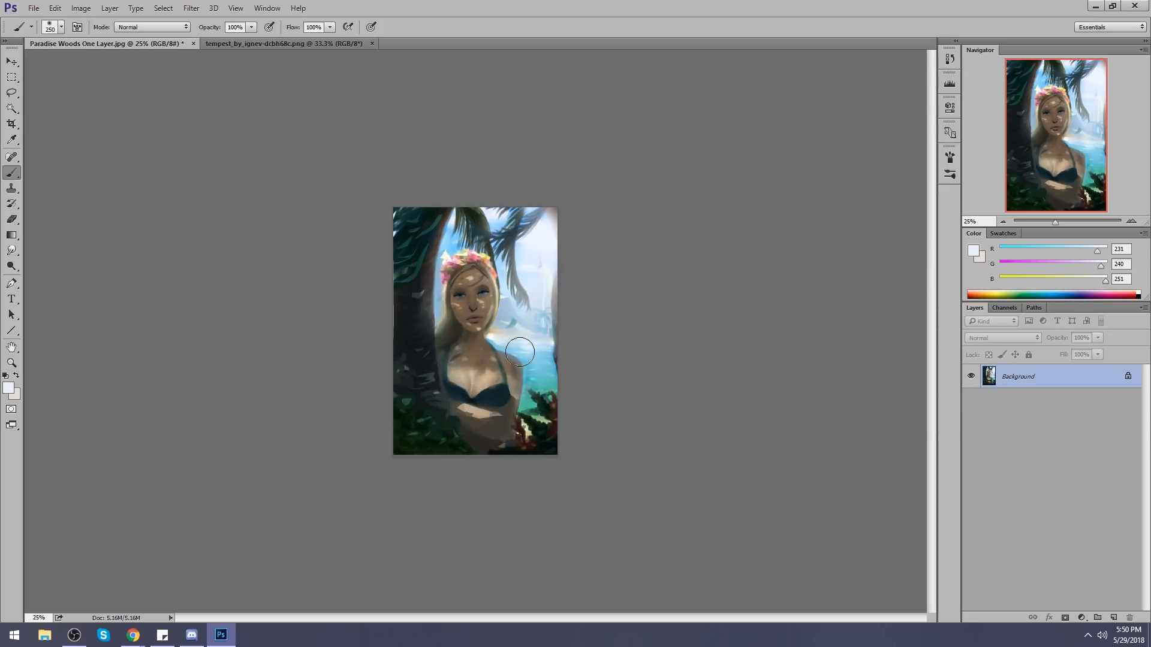
pyautogui.click(208, 40)
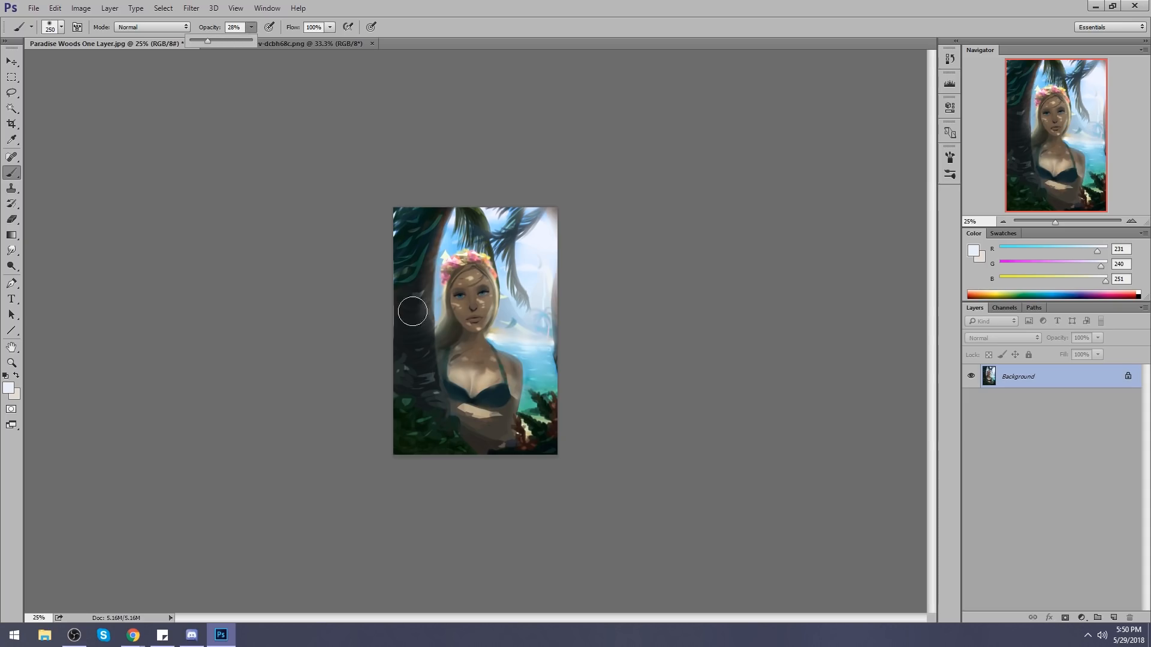
pyautogui.moveTo(472, 384); pyautogui.dragTo(472, 373)
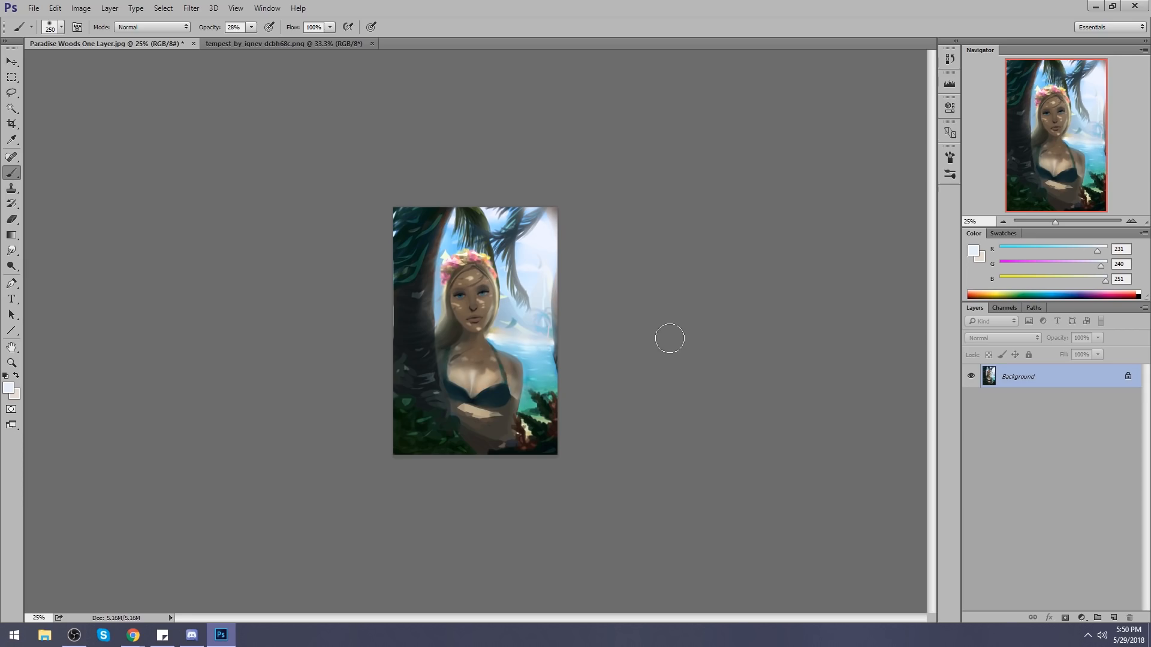
# Copy the whole edited painting, restore the file's opening history state, and paste the copy as a layer above it.
pyautogui.moveTo(134, 635)
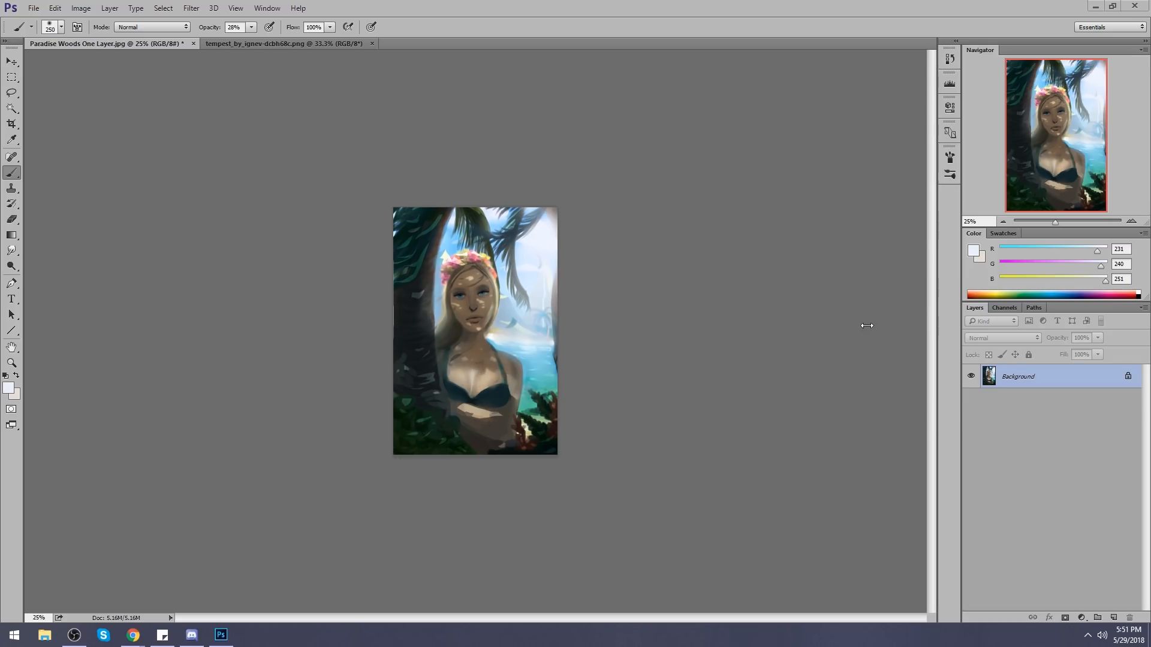
pyautogui.hotkey('ctrl', 'a')
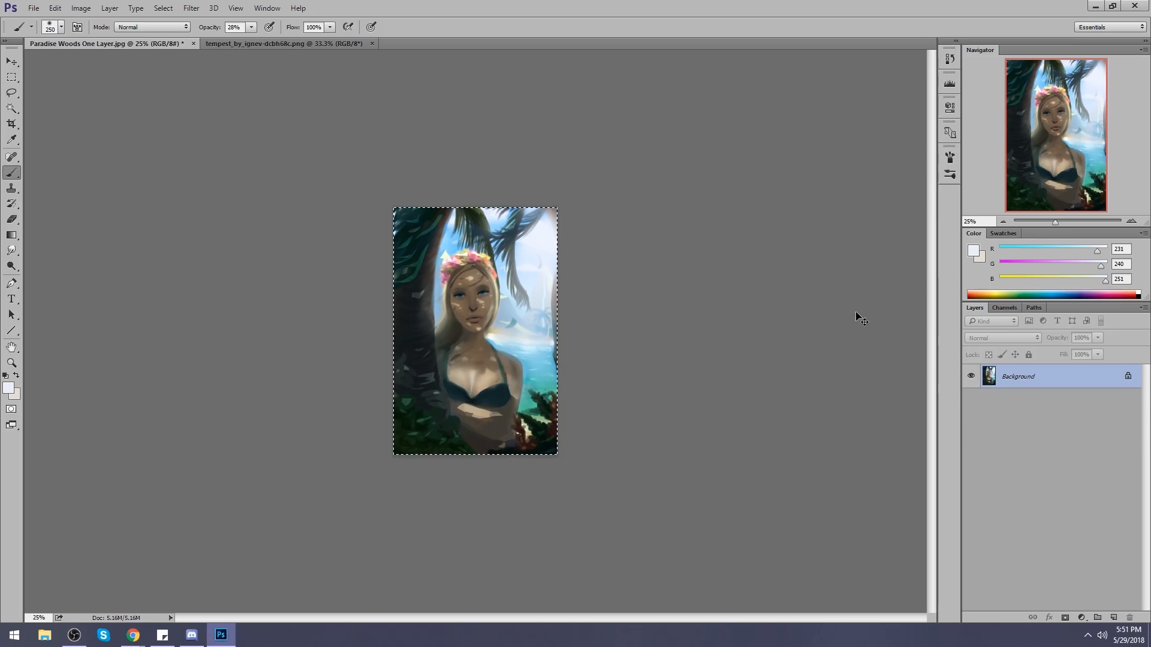
pyautogui.click(949, 60)
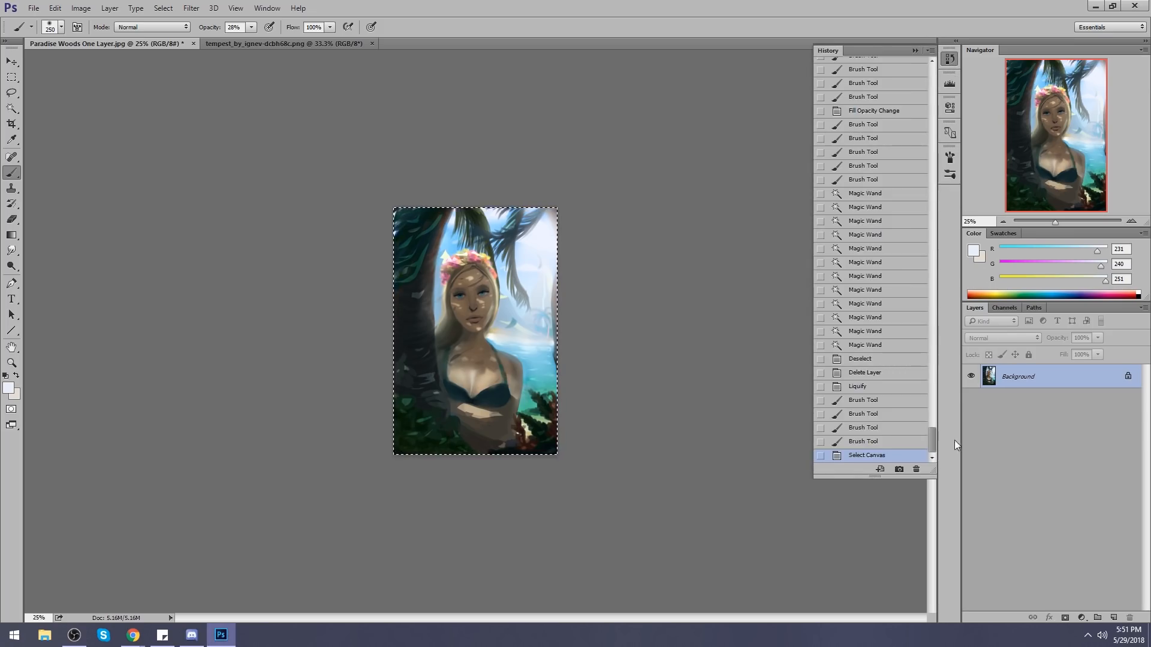
pyautogui.moveTo(930, 445); pyautogui.dragTo(933, 46)
pyautogui.click(881, 69)
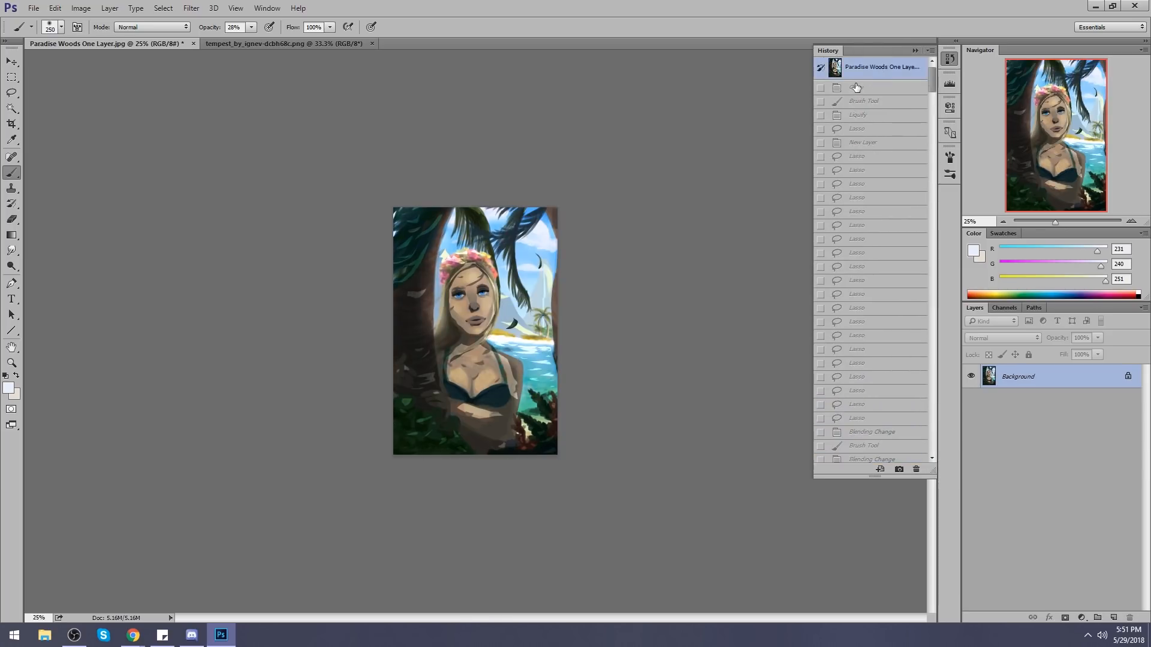
pyautogui.click(915, 50)
pyautogui.hotkey('ctrl', '+')
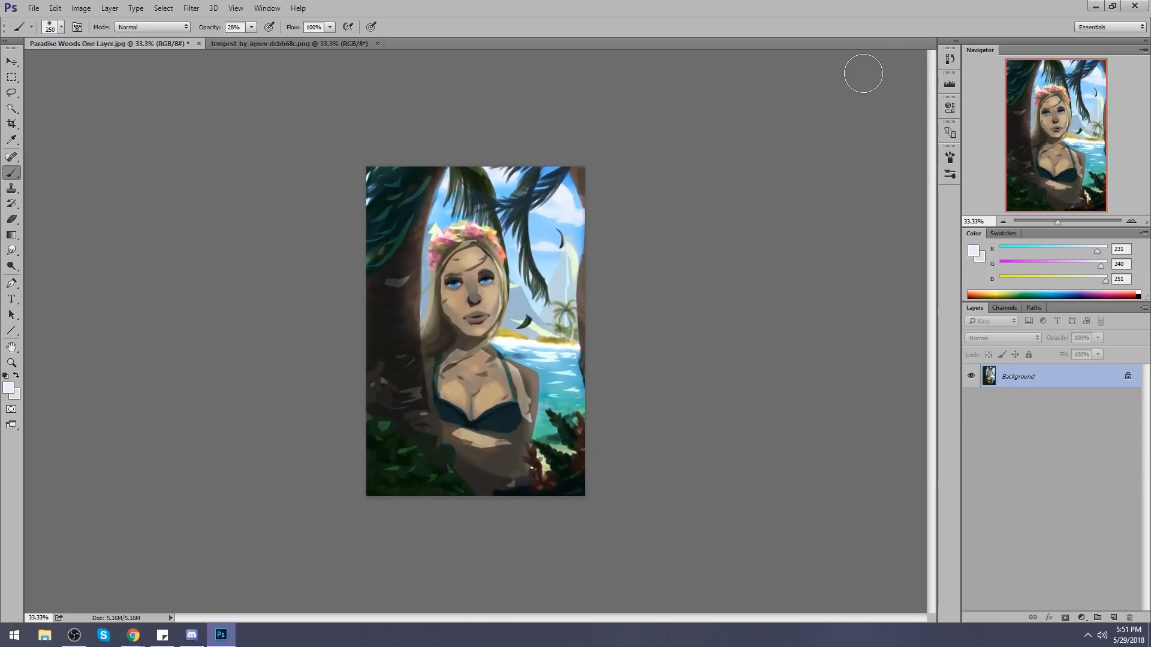
pyautogui.hotkey('ctrl', 'v')
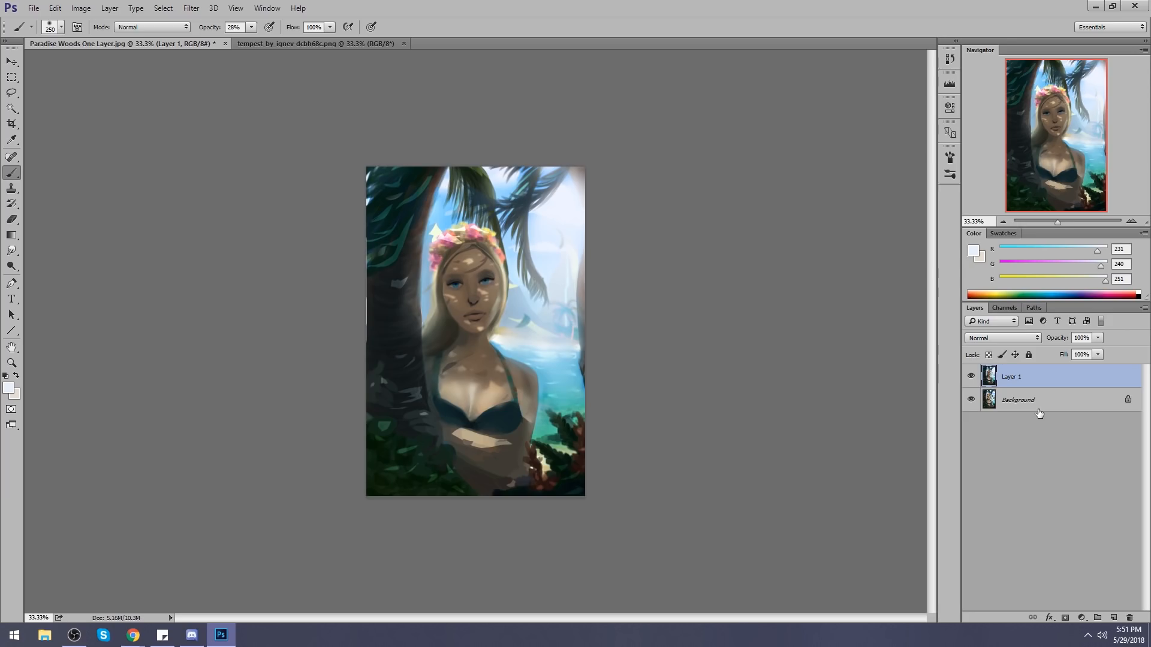
# Toggle the pasted layer's visibility repeatedly to compare the edited painting with the original.
pyautogui.click(971, 376)
pyautogui.click(971, 376)
pyautogui.click(971, 377)
pyautogui.click(971, 378)
pyautogui.click(971, 377)
pyautogui.click(971, 377)
pyautogui.click(970, 377)
pyautogui.click(971, 377)
pyautogui.click(971, 377)
pyautogui.click(971, 376)
pyautogui.click(972, 376)
pyautogui.click(972, 376)
# Merge the pasted layer down and close Paradise Woods One Layer.jpg, saving the changes as a maximum-quality JPEG.
pyautogui.rightClick(1062, 379)
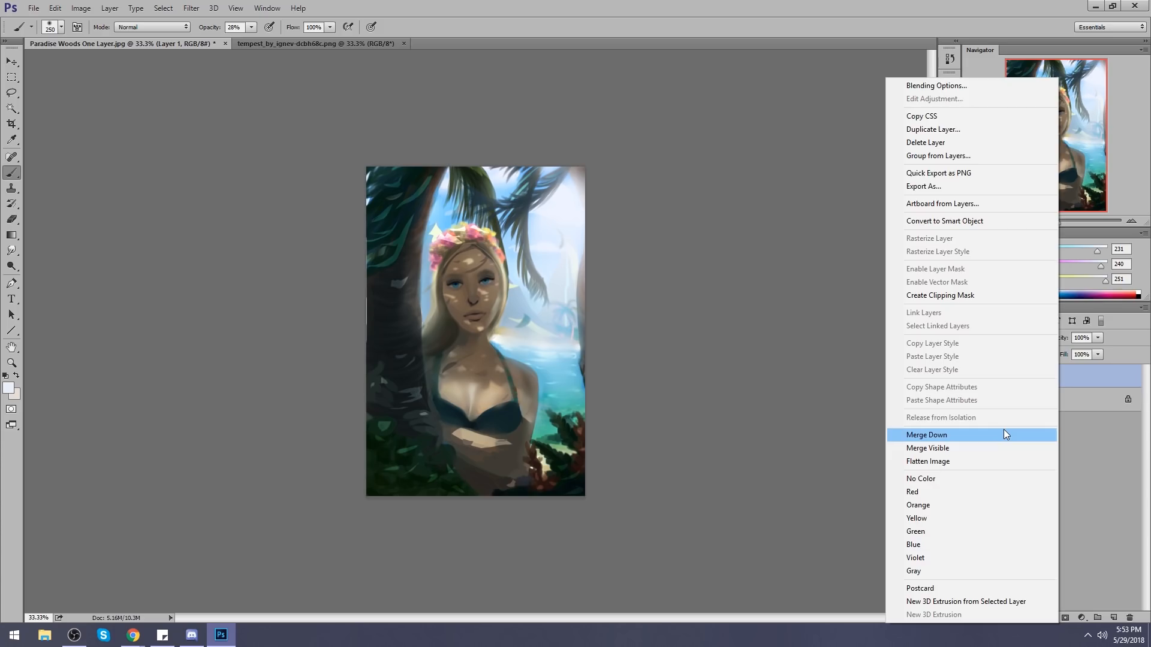
pyautogui.click(1006, 434)
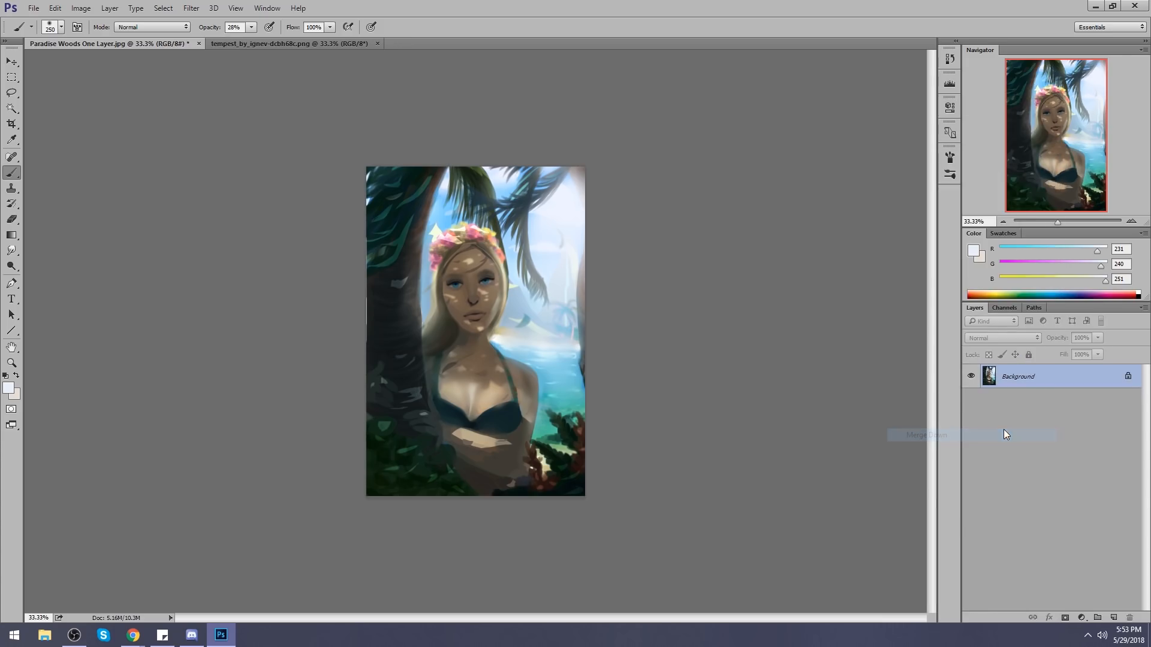
pyautogui.click(199, 43)
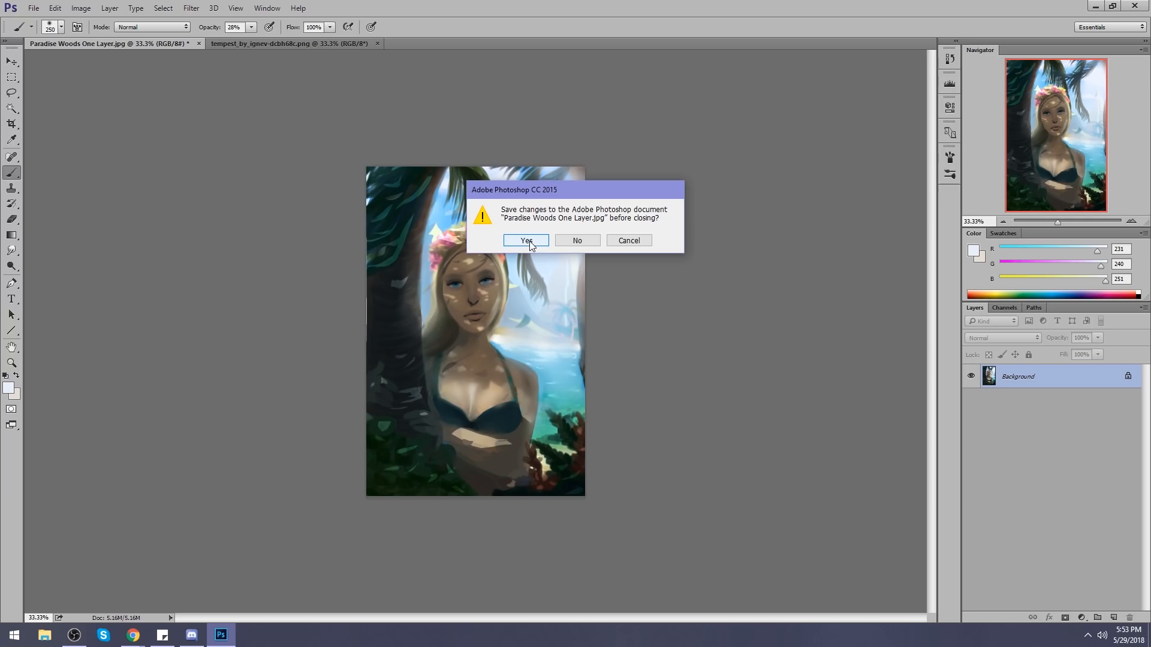
pyautogui.click(529, 241)
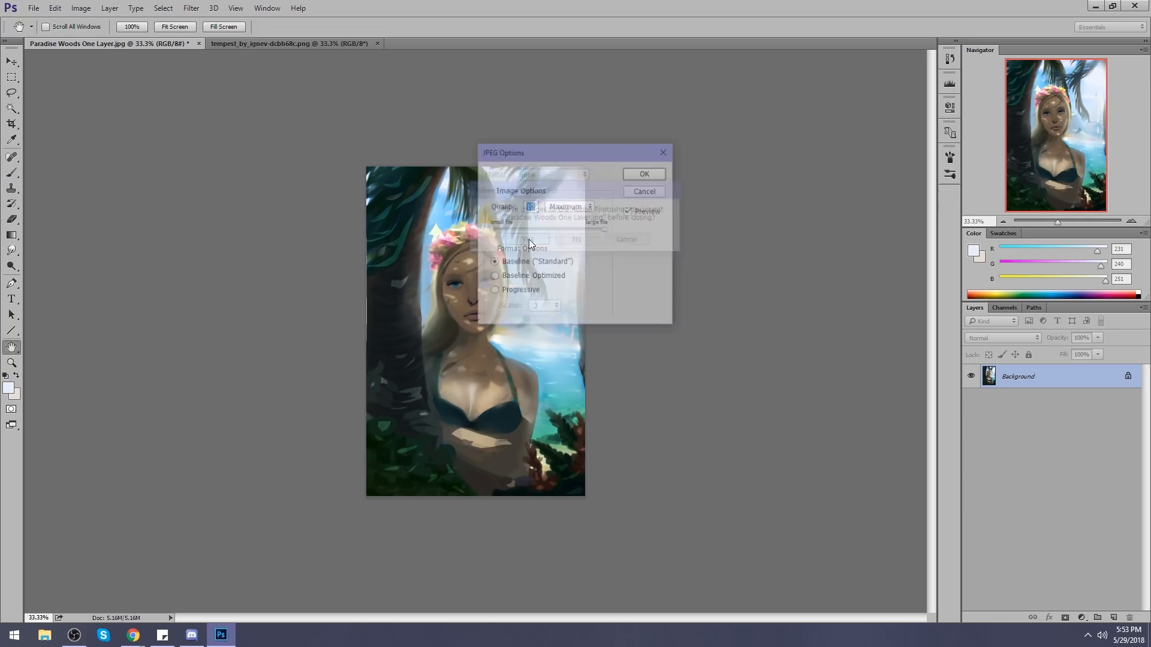
pyautogui.click(655, 174)
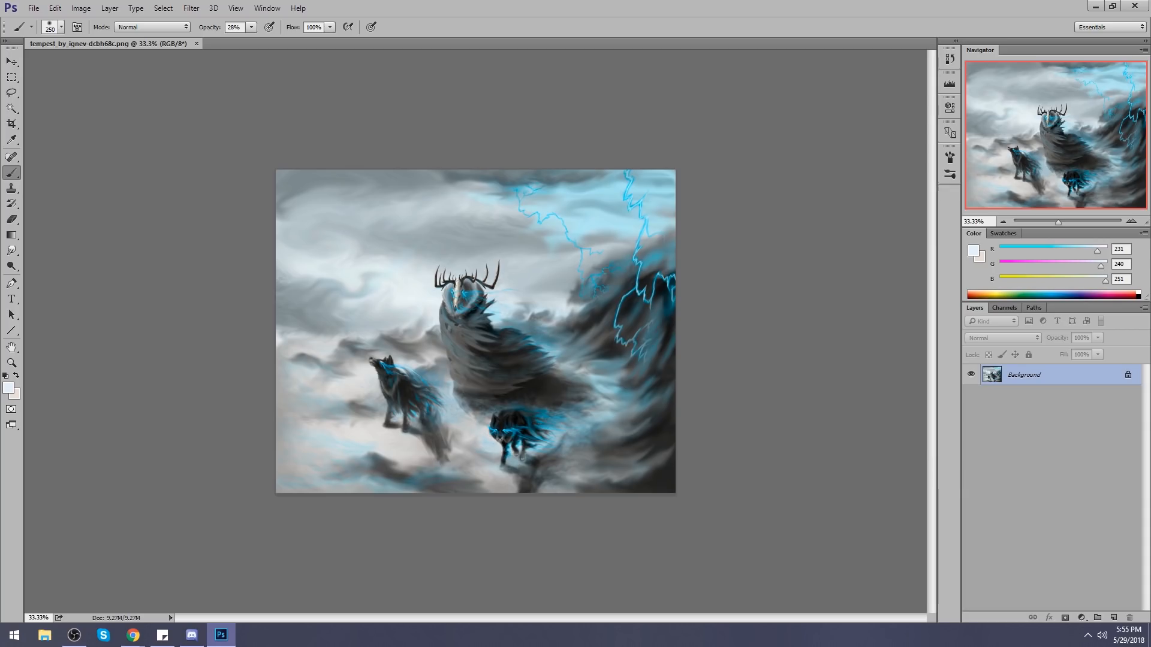
pyautogui.hotkey('alt', 'Tab')
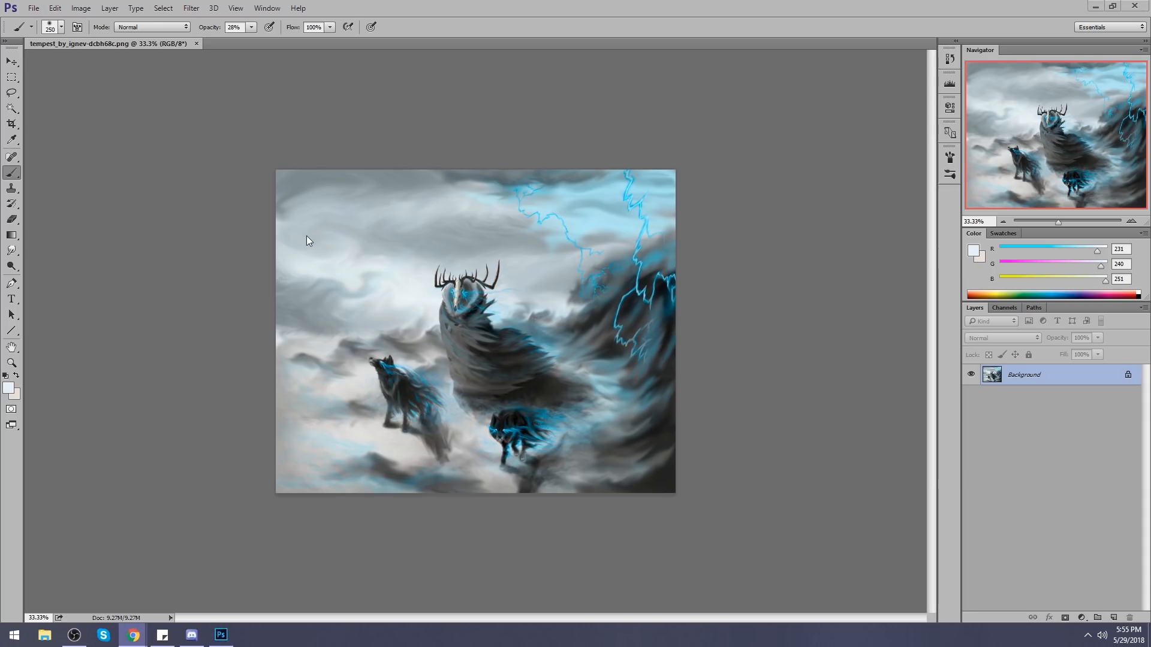
pyautogui.click(779, 122)
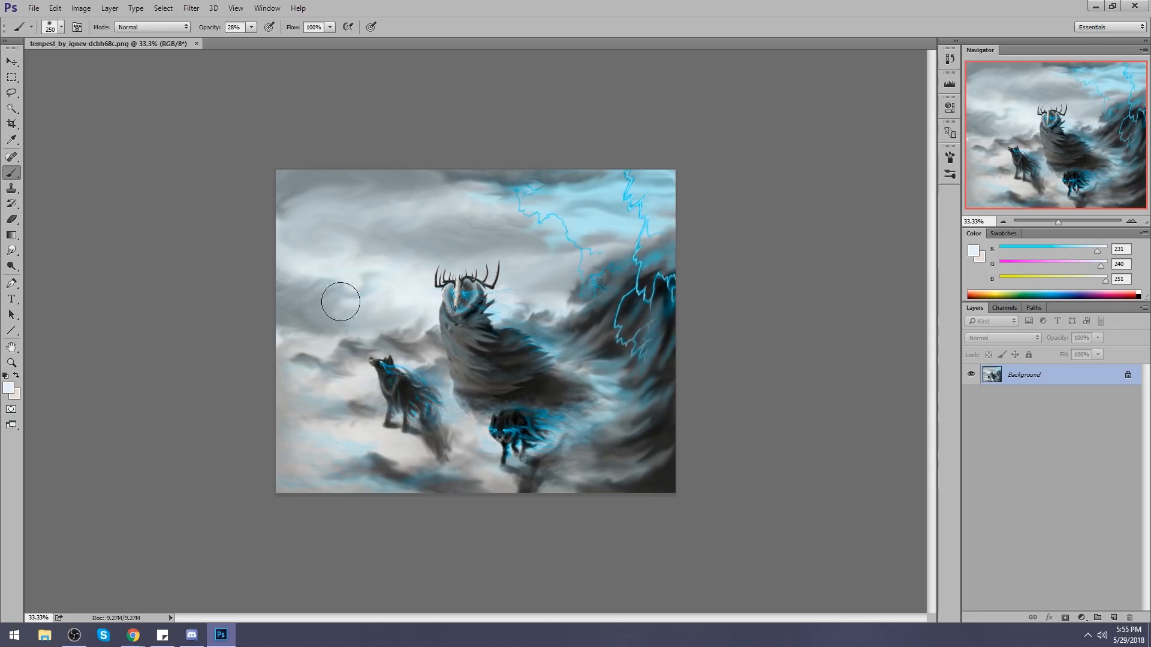
# Crop the tempest painting to a wider format, cutting off much of the upper sky and a thin strip at the bottom.
pyautogui.press('c')
pyautogui.moveTo(257, 243)
pyautogui.mouseDown()
pyautogui.moveTo(399, 324)
pyautogui.moveTo(792, 510)
pyautogui.moveTo(806, 486)
pyautogui.moveTo(821, 491)
pyautogui.mouseUp()
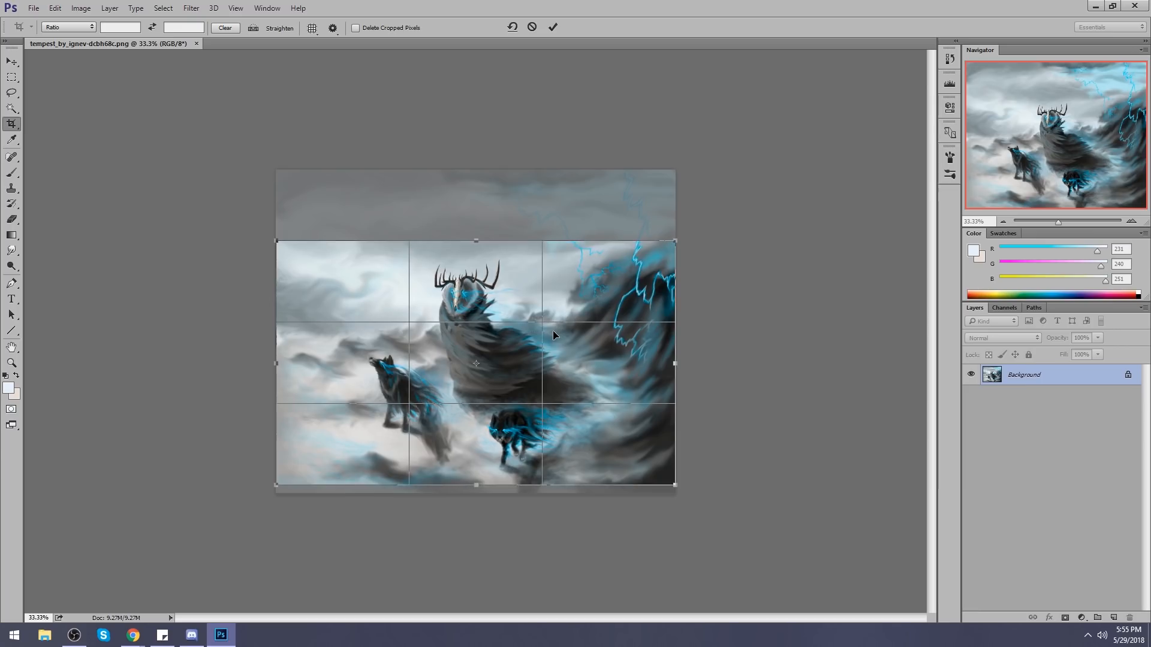
pyautogui.press('Return')
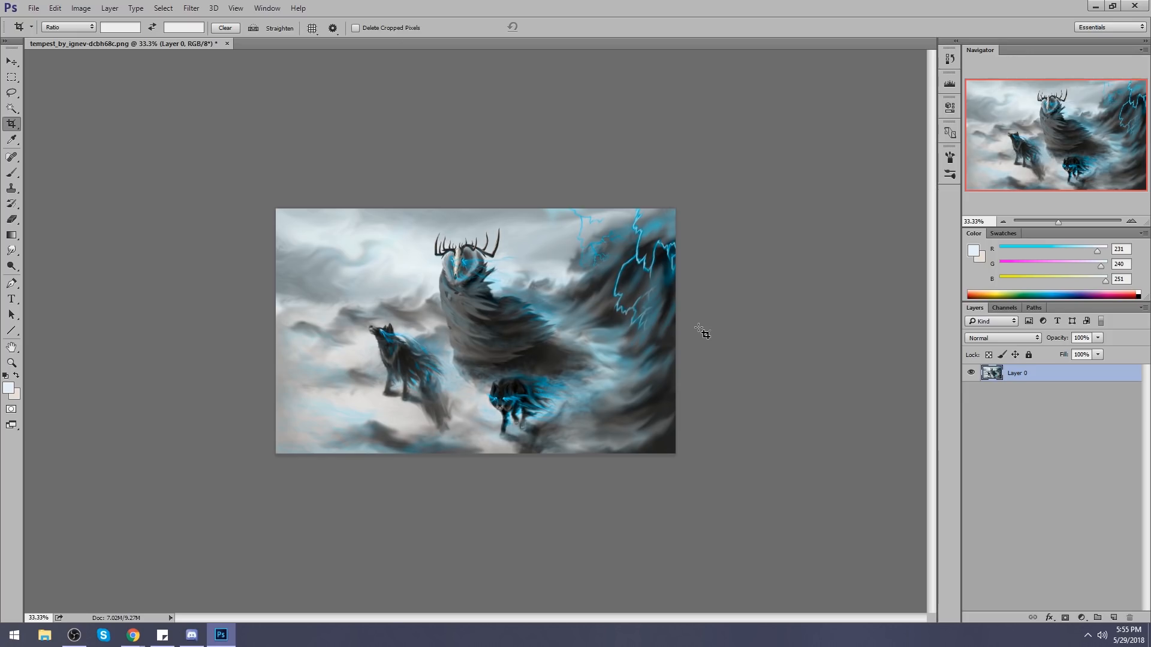
# Duplicate the cropped painting onto a new layer and shift it right by about a tenth of the canvas width.
pyautogui.hotkey('ctrl', 'a')
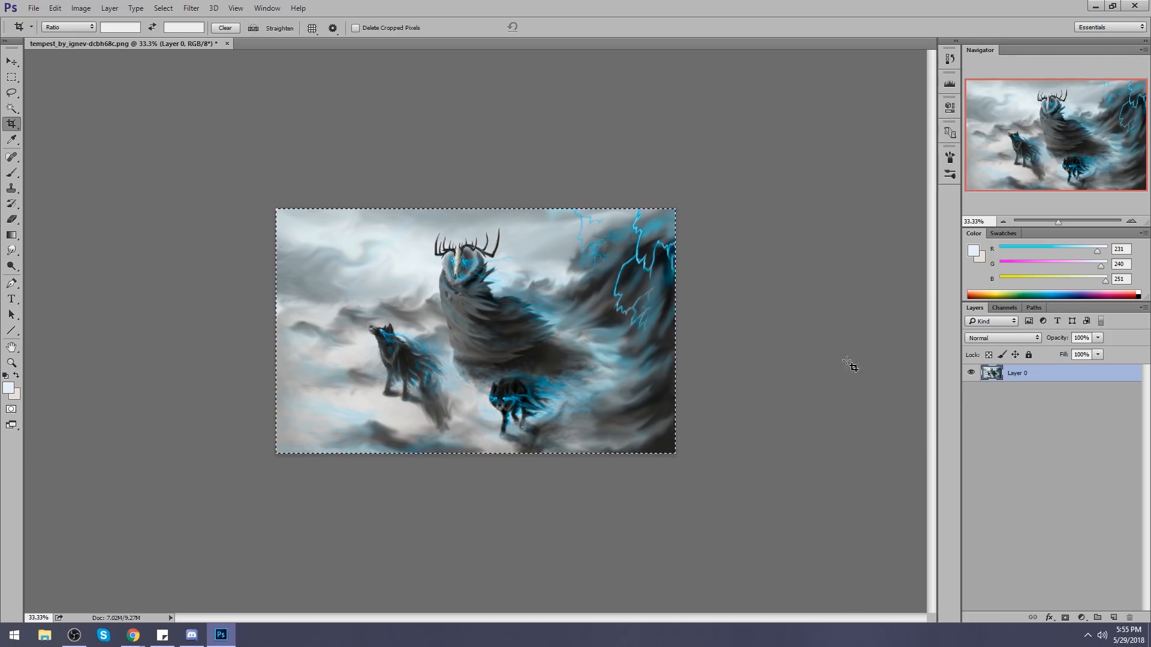
pyautogui.hotkey('ctrl', 'j')
pyautogui.press('v')
pyautogui.moveTo(462, 295); pyautogui.dragTo(510, 294)
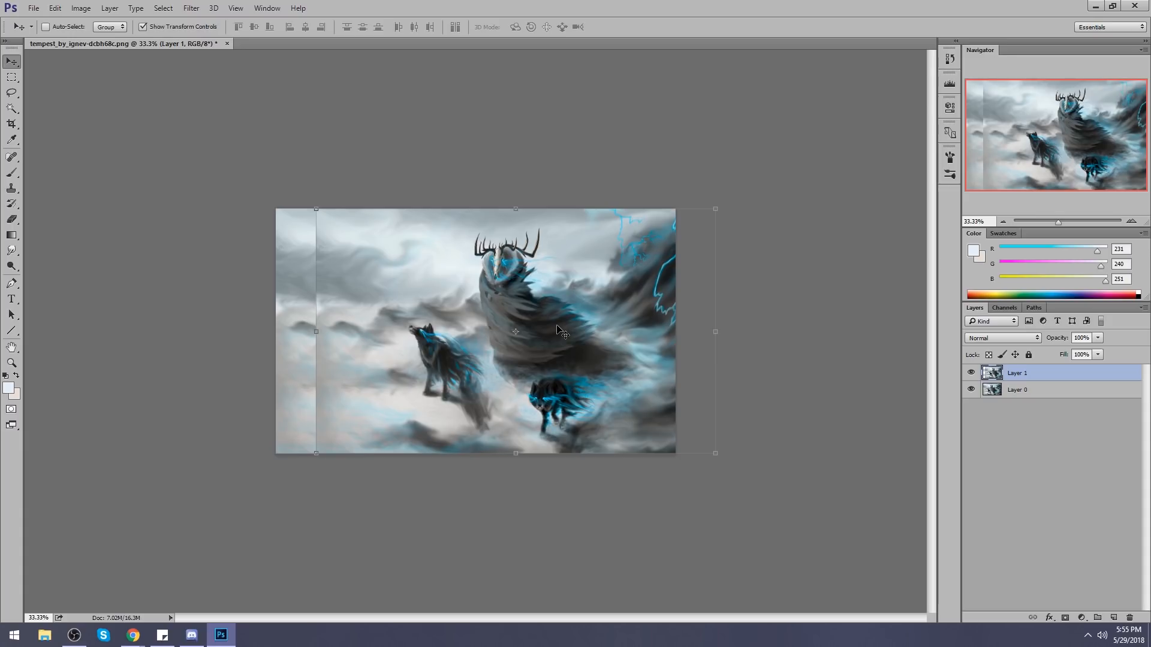
pyautogui.press('d')
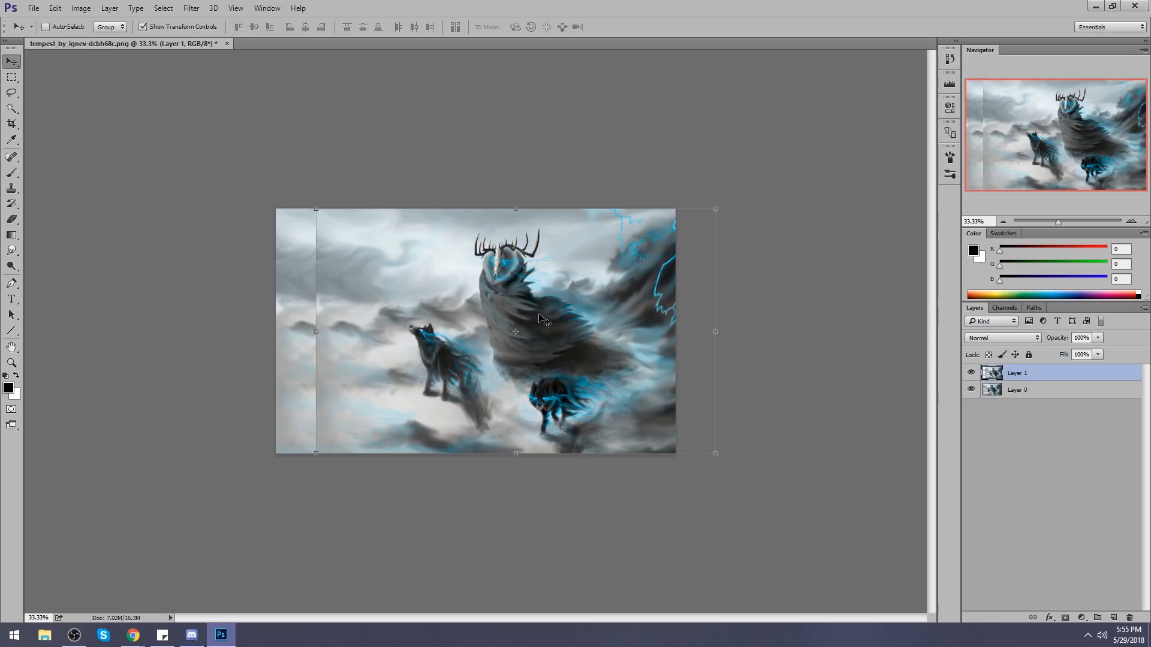
# Erase the hard left edge of the shifted layer with a size 300 eraser at 47% opacity, blending it into the layer below.
pyautogui.press('e')
pyautogui.press('[')
pyautogui.press('[')
pyautogui.press('[')
pyautogui.press('[')
pyautogui.press('[')
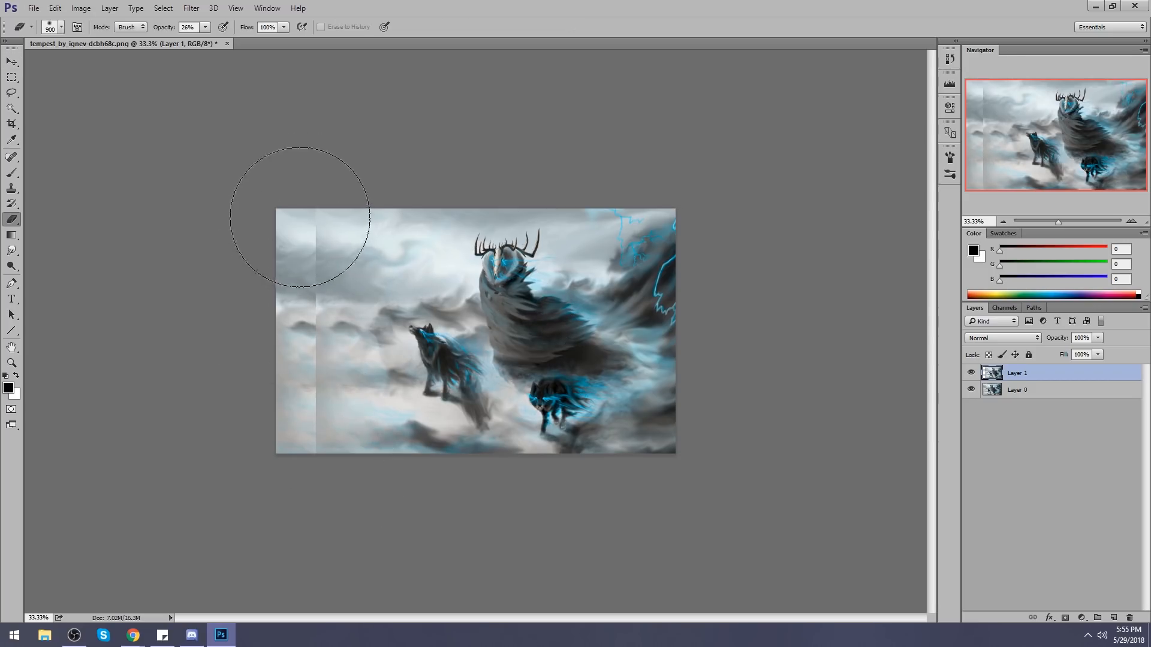
pyautogui.press('[')
pyautogui.press('[')
pyautogui.press('[')
pyautogui.press('[')
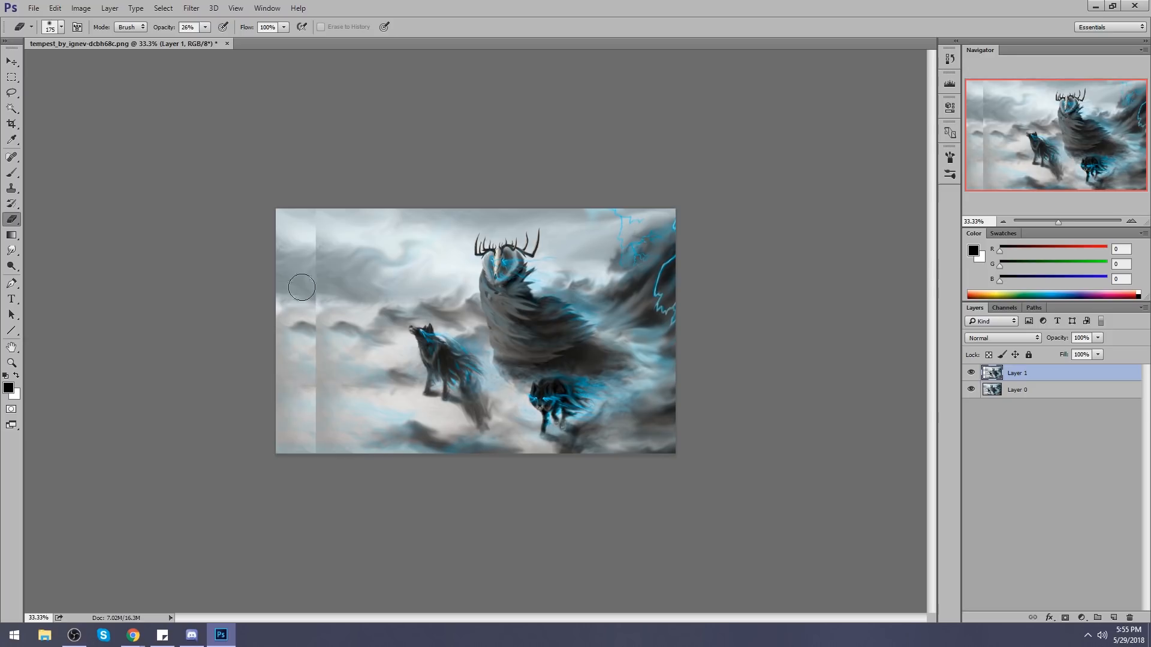
pyautogui.click(205, 27)
pyautogui.moveTo(204, 42); pyautogui.dragTo(217, 43)
pyautogui.click(153, 106)
pyautogui.press(']')
pyautogui.press(']')
pyautogui.press(']')
pyautogui.moveTo(307, 222)
pyautogui.mouseDown()
pyautogui.moveTo(309, 334)
pyautogui.moveTo(285, 294)
pyautogui.moveTo(294, 262)
pyautogui.moveTo(285, 333)
pyautogui.moveTo(300, 233)
pyautogui.moveTo(276, 379)
pyautogui.moveTo(303, 213)
pyautogui.moveTo(253, 390)
pyautogui.moveTo(300, 205)
pyautogui.moveTo(281, 502)
pyautogui.moveTo(297, 231)
pyautogui.moveTo(304, 452)
pyautogui.moveTo(289, 257)
pyautogui.moveTo(372, 419)
pyautogui.moveTo(297, 235)
pyautogui.moveTo(311, 245)
pyautogui.moveTo(301, 409)
pyautogui.moveTo(283, 322)
pyautogui.moveTo(325, 323)
pyautogui.moveTo(277, 248)
pyautogui.moveTo(270, 263)
pyautogui.moveTo(433, 328)
pyautogui.moveTo(522, 351)
pyautogui.mouseUp()
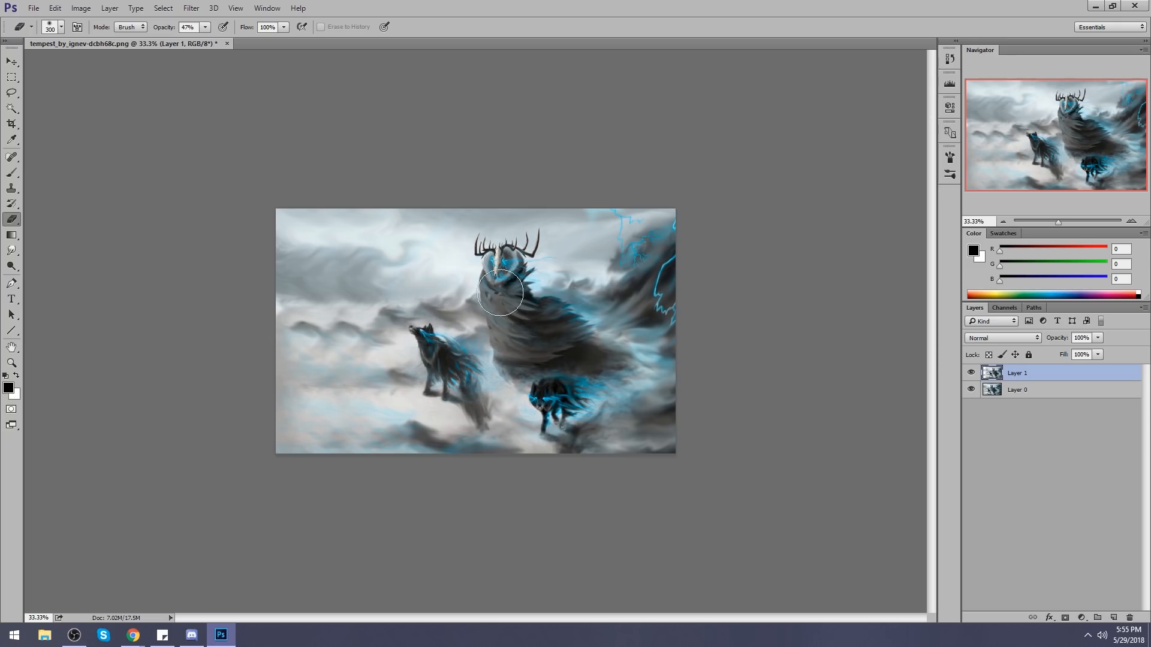
# Paint over the repeated cloud shapes along the left side using sampled cloud greys and a size 80 brush at 70% opacity.
pyautogui.press('b')
pyautogui.rightClick(492, 235)
pyautogui.doubleClick(565, 497)
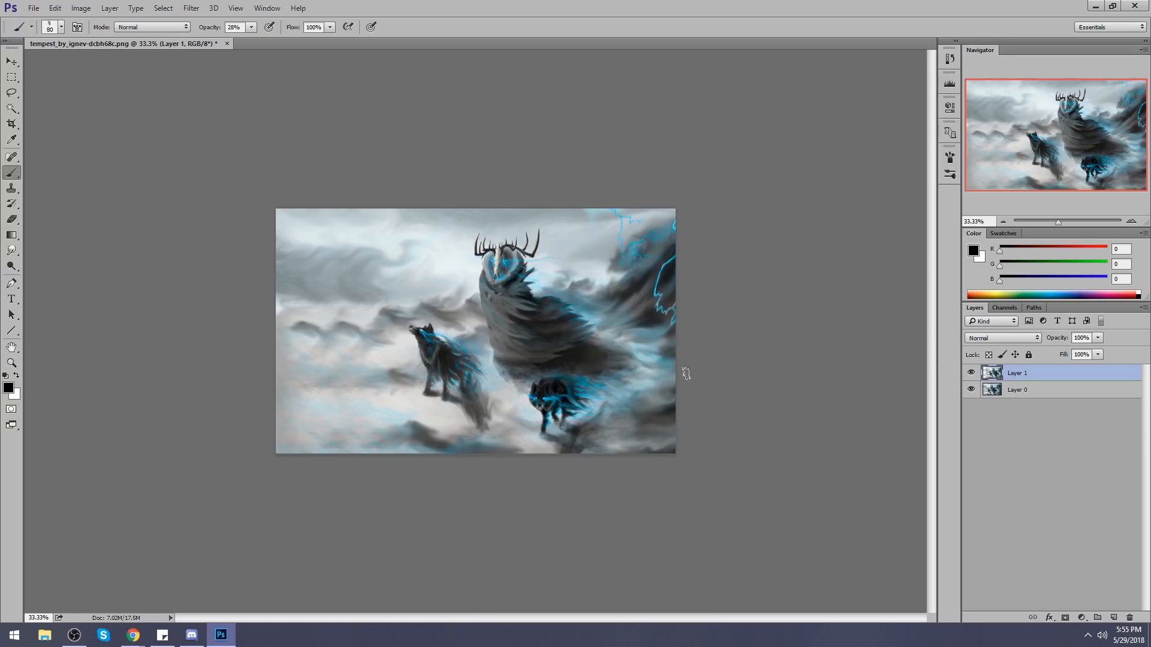
pyautogui.keyDown('alt'); pyautogui.click(318, 316); pyautogui.keyUp('alt')
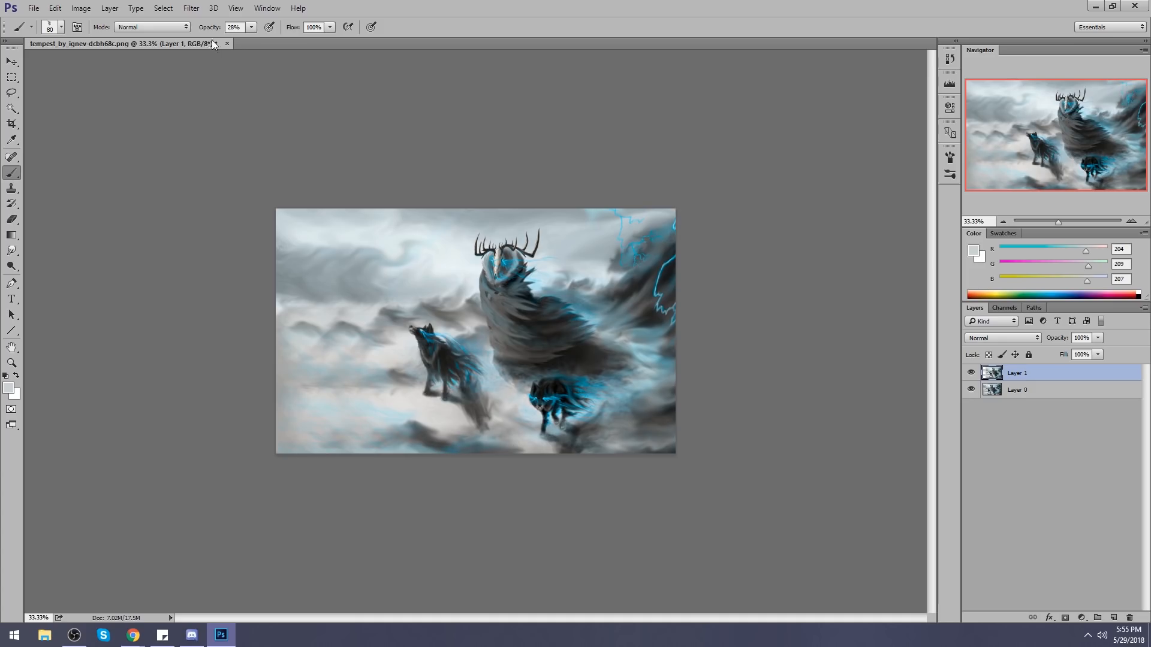
pyautogui.click(251, 27)
pyautogui.moveTo(253, 40); pyautogui.dragTo(277, 40)
pyautogui.moveTo(313, 319)
pyautogui.mouseDown()
pyautogui.moveTo(292, 333)
pyautogui.moveTo(292, 316)
pyautogui.moveTo(317, 330)
pyautogui.mouseUp()
pyautogui.keyDown('alt'); pyautogui.click(344, 267); pyautogui.keyUp('alt')
pyautogui.keyDown('alt'); pyautogui.click(306, 331); pyautogui.keyUp('alt')
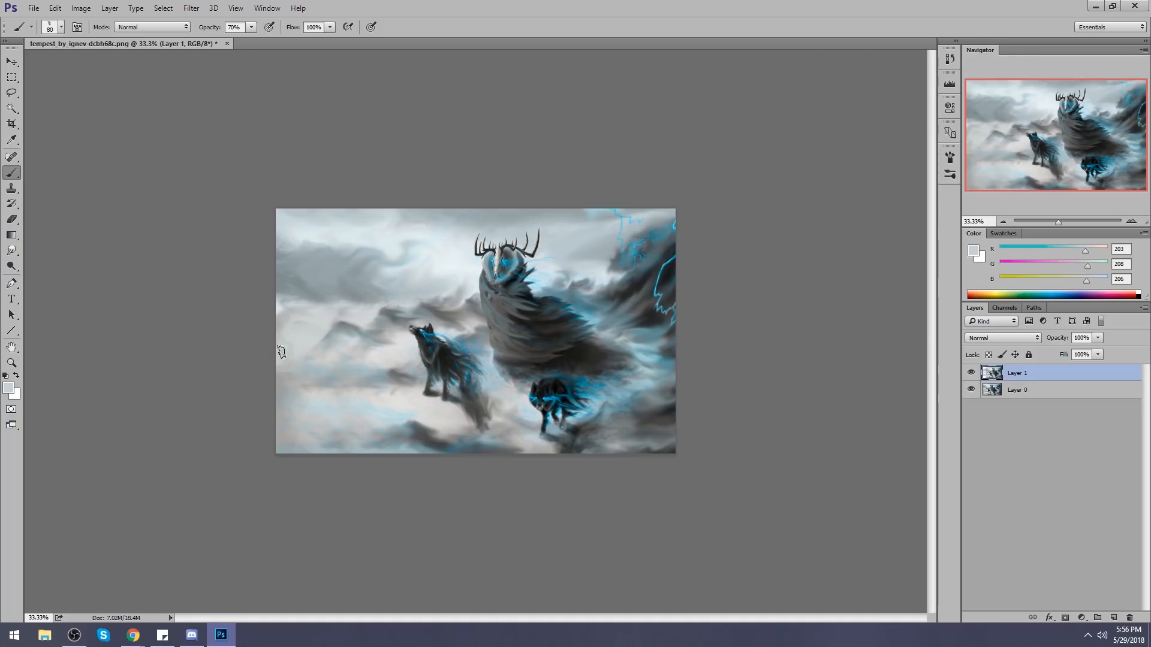
pyautogui.keyDown('alt'); pyautogui.click(311, 313); pyautogui.keyUp('alt')
pyautogui.rightClick(1026, 373)
pyautogui.click(932, 434)
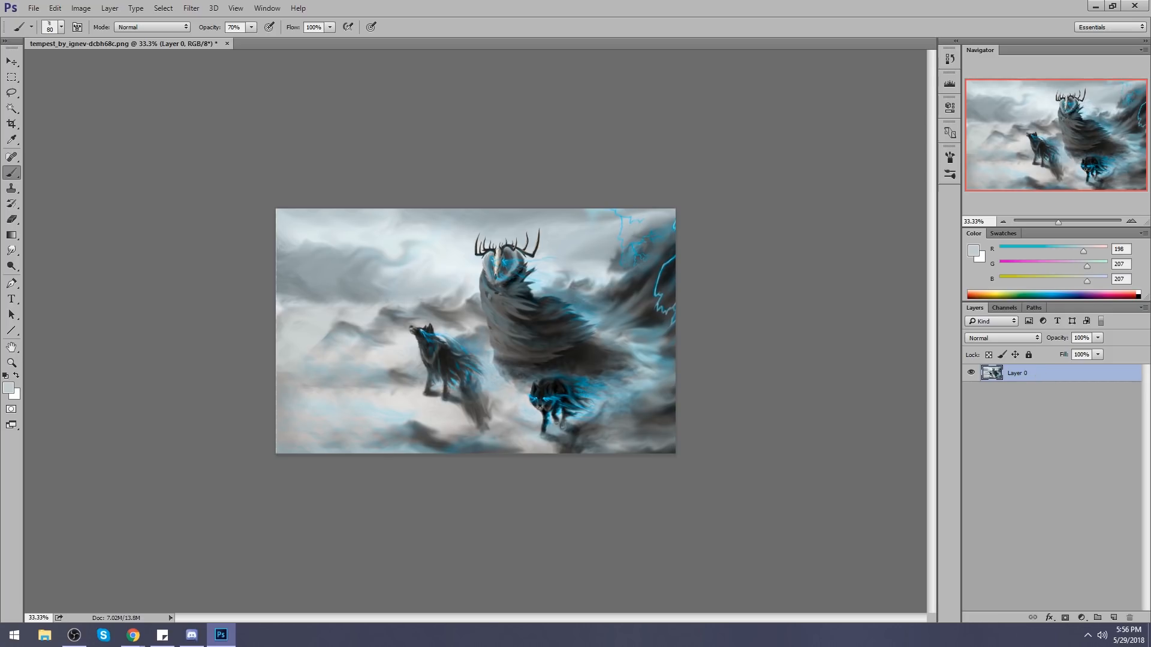
pyautogui.hotkey('ctrl', 'z')
# Add an empty layer above the painting, shrink the brush and choose a blue paint colour of about R 88, G 109, B 244.
pyautogui.click(1111, 619)
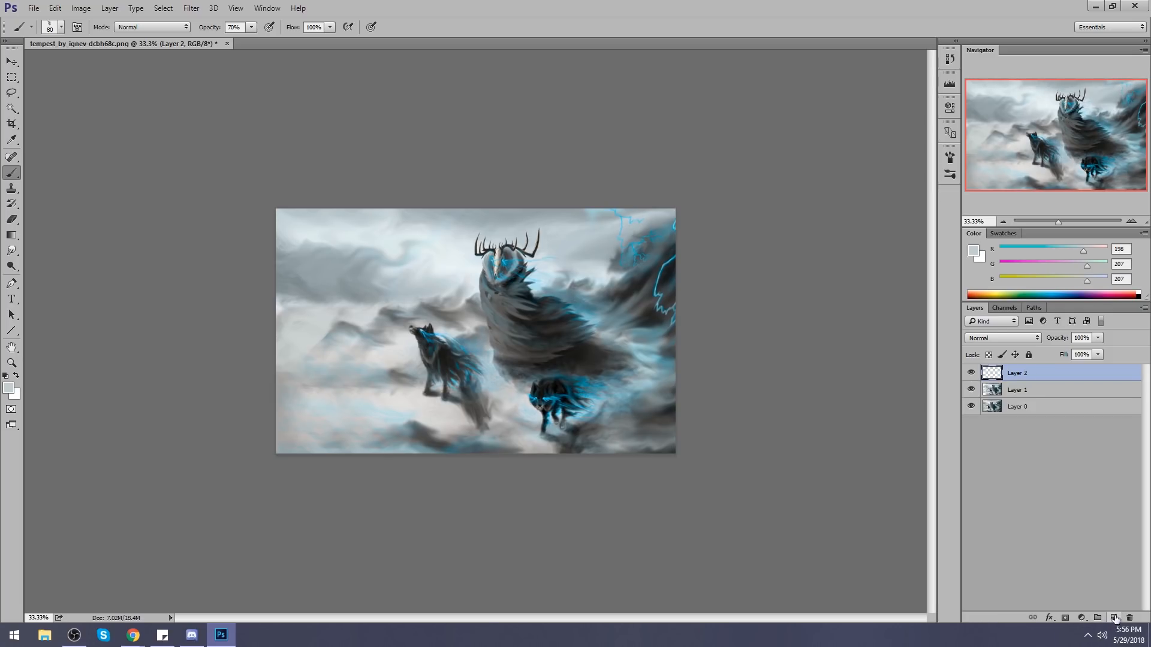
pyautogui.keyDown('alt'); pyautogui.click(468, 260); pyautogui.keyUp('alt')
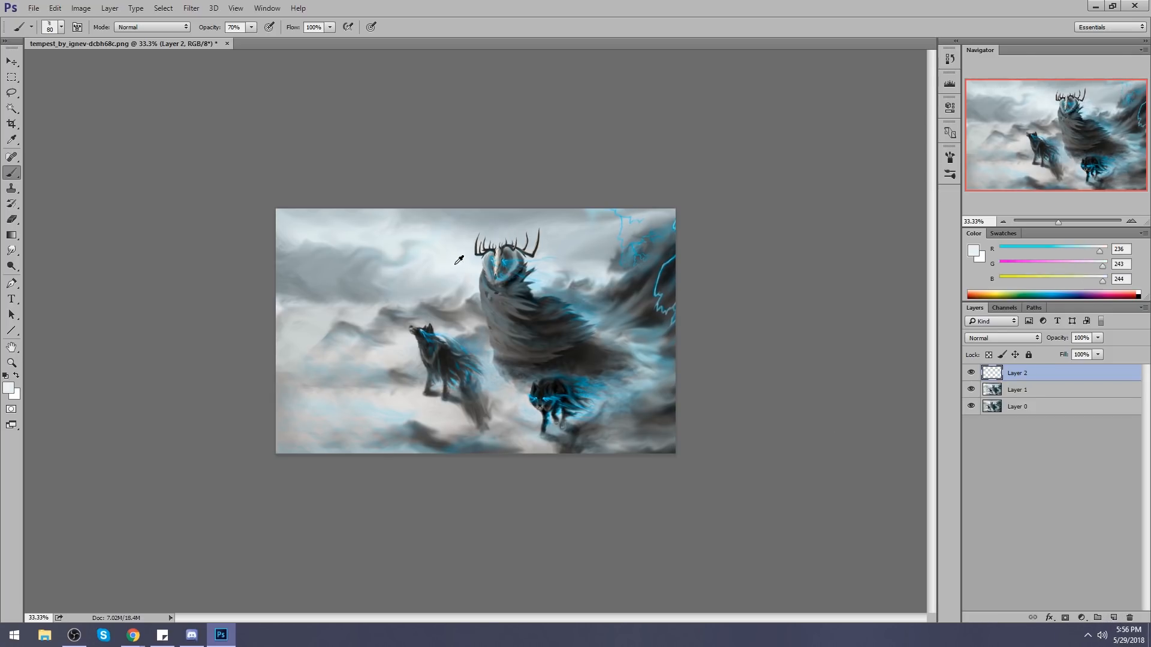
pyautogui.press('[')
pyautogui.press('[')
pyautogui.press('[')
pyautogui.press('[')
pyautogui.press('[')
pyautogui.press('[')
pyautogui.press('[')
pyautogui.press('[')
pyautogui.moveTo(1102, 265); pyautogui.dragTo(1045, 265)
pyautogui.click(1031, 248)
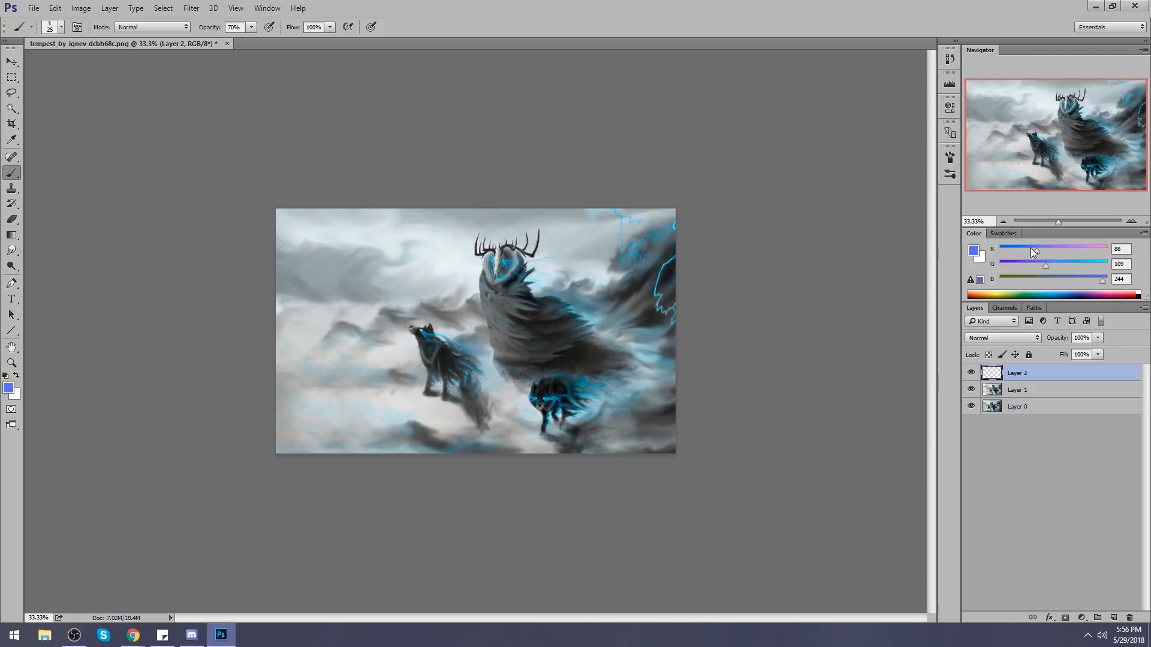
pyautogui.click(475, 210)
pyautogui.keyDown('shift'); pyautogui.click(476, 452); pyautogui.keyUp('shift')
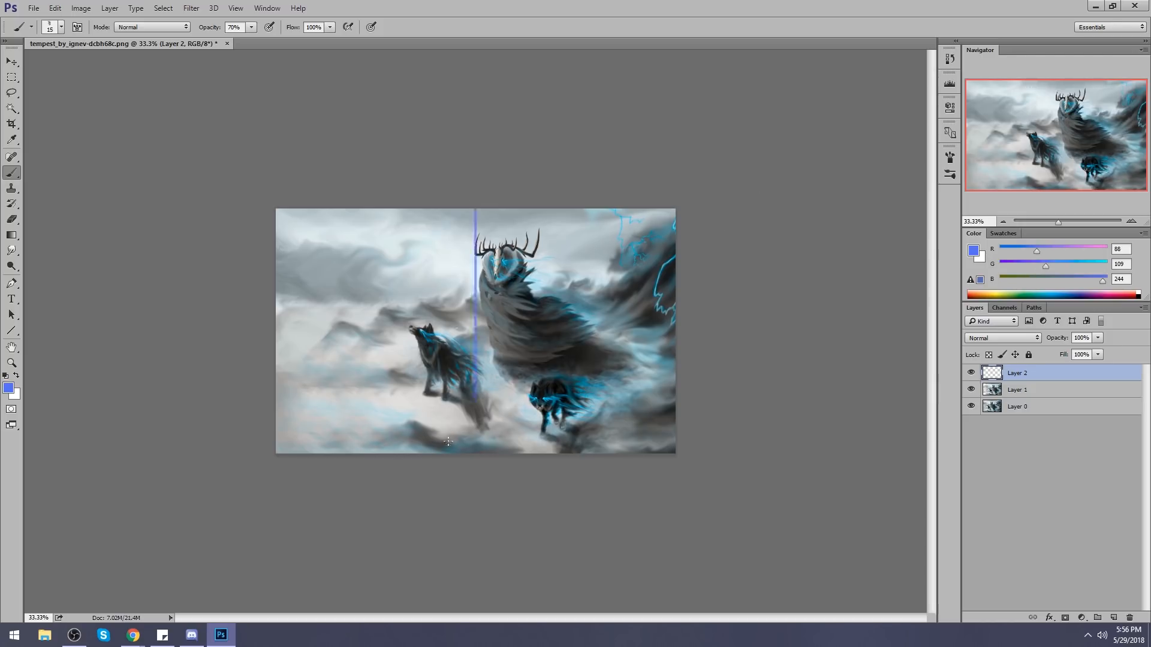
pyautogui.hotkey('ctrl', 'z')
# Draw full vertical and horizontal guide lines near the canvas centre with a size 15 brush, and divide the upper-right section with two more.
pyautogui.moveTo(480, 207); pyautogui.dragTo(479, 454)
pyautogui.moveTo(687, 334); pyautogui.dragTo(270, 334)
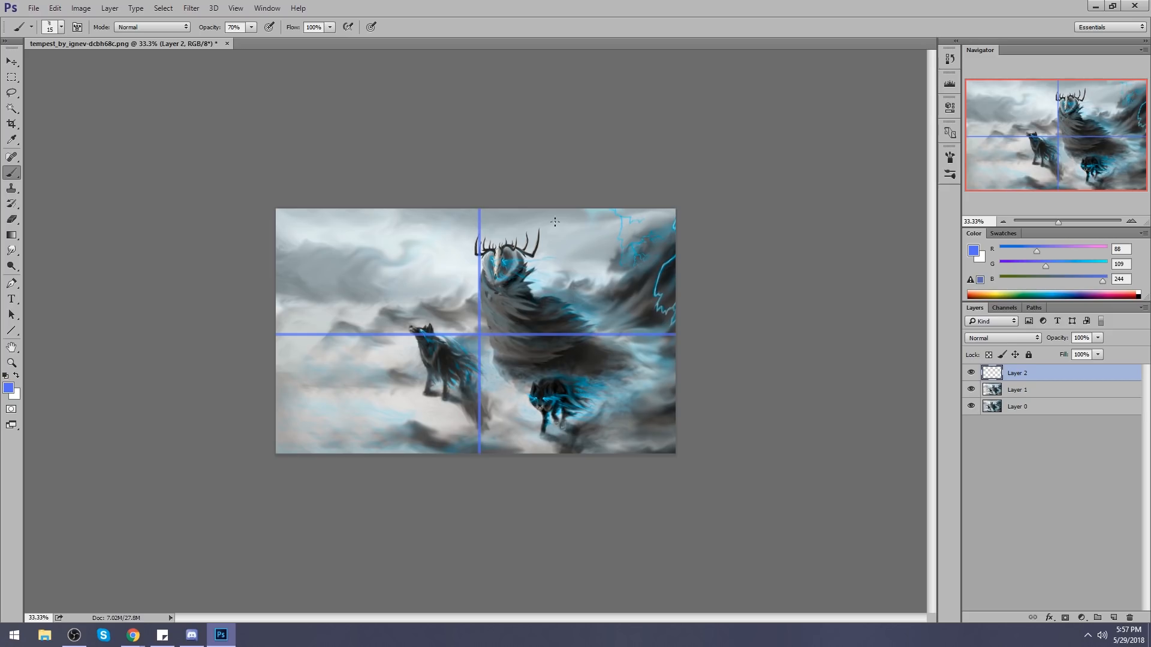
pyautogui.moveTo(578, 207); pyautogui.dragTo(577, 337)
pyautogui.moveTo(690, 269); pyautogui.dragTo(478, 270)
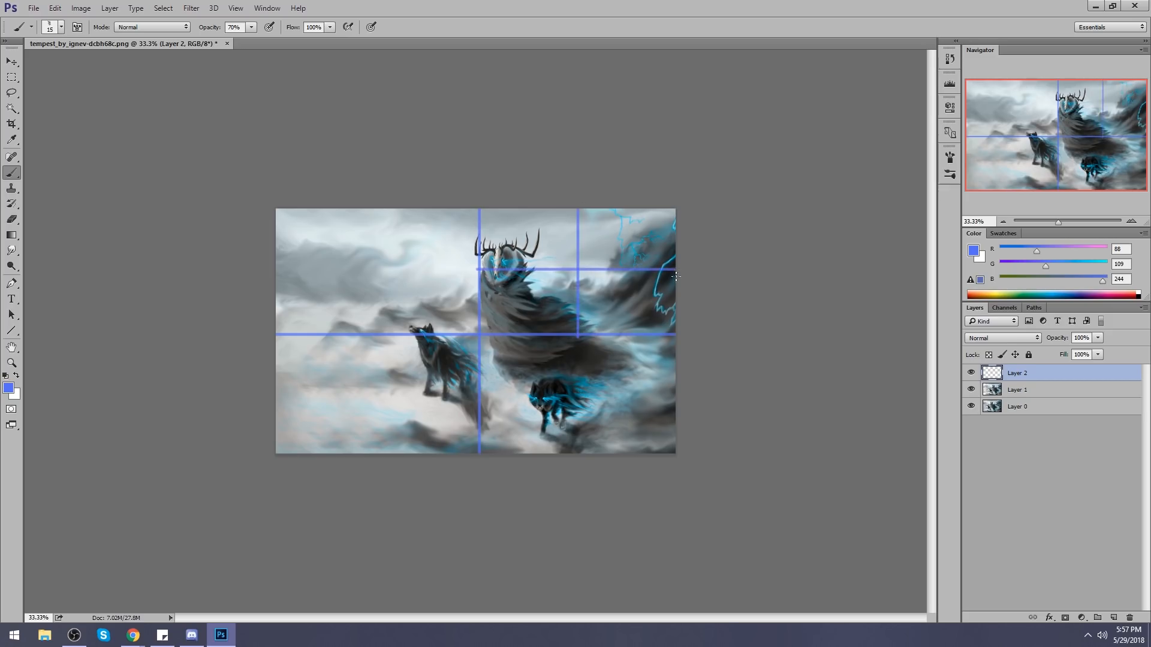
# Subdivide the guide section over the owl's head and chest with shorter vertical and horizontal lines.
pyautogui.moveTo(524, 333); pyautogui.dragTo(524, 316)
pyautogui.keyDown('shift'); pyautogui.click(527, 271); pyautogui.keyUp('shift')
pyautogui.hotkey('ctrl', 'z')
pyautogui.click(577, 303)
pyautogui.keyDown('shift'); pyautogui.click(493, 303); pyautogui.keyUp('shift')
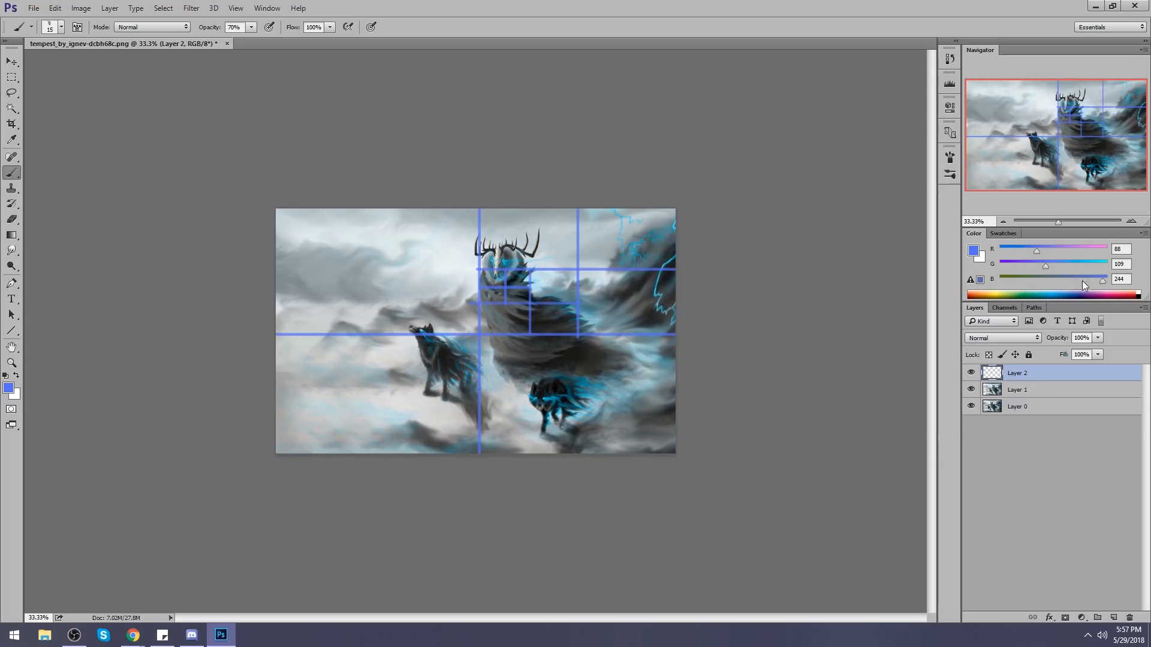
# Nudge Layer 1 very slightly left against the guide lines, trying a small shift down and back up.
pyautogui.click(1049, 391)
pyautogui.press('v')
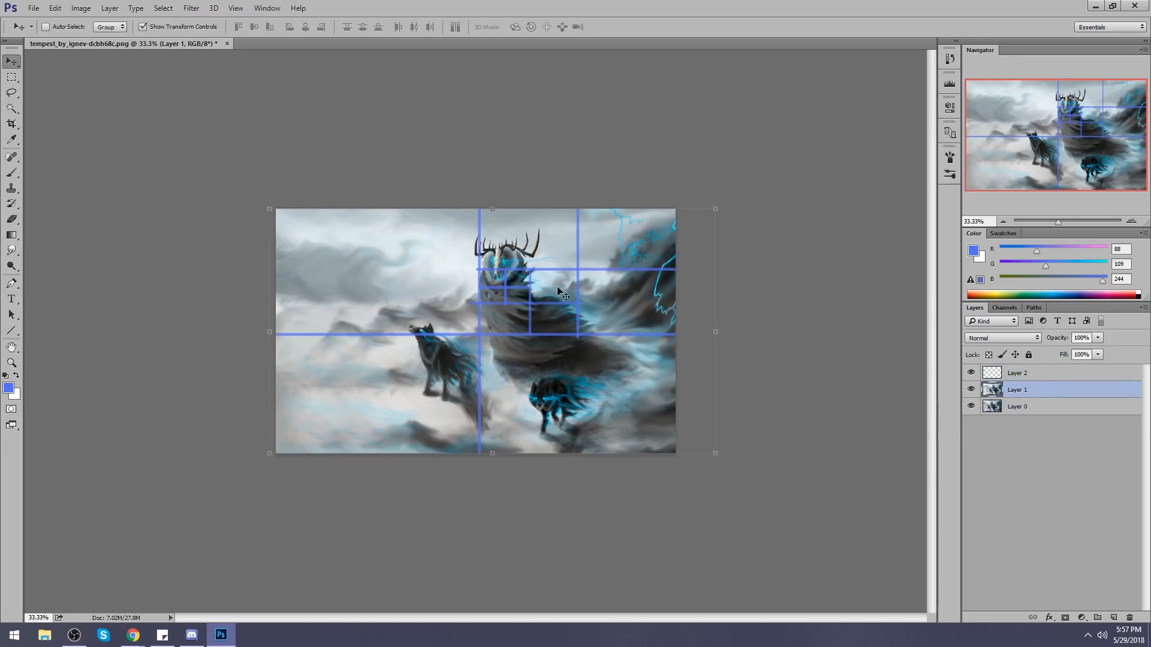
pyautogui.moveTo(575, 298)
pyautogui.mouseDown()
pyautogui.moveTo(582, 288)
pyautogui.moveTo(569, 295)
pyautogui.mouseUp()
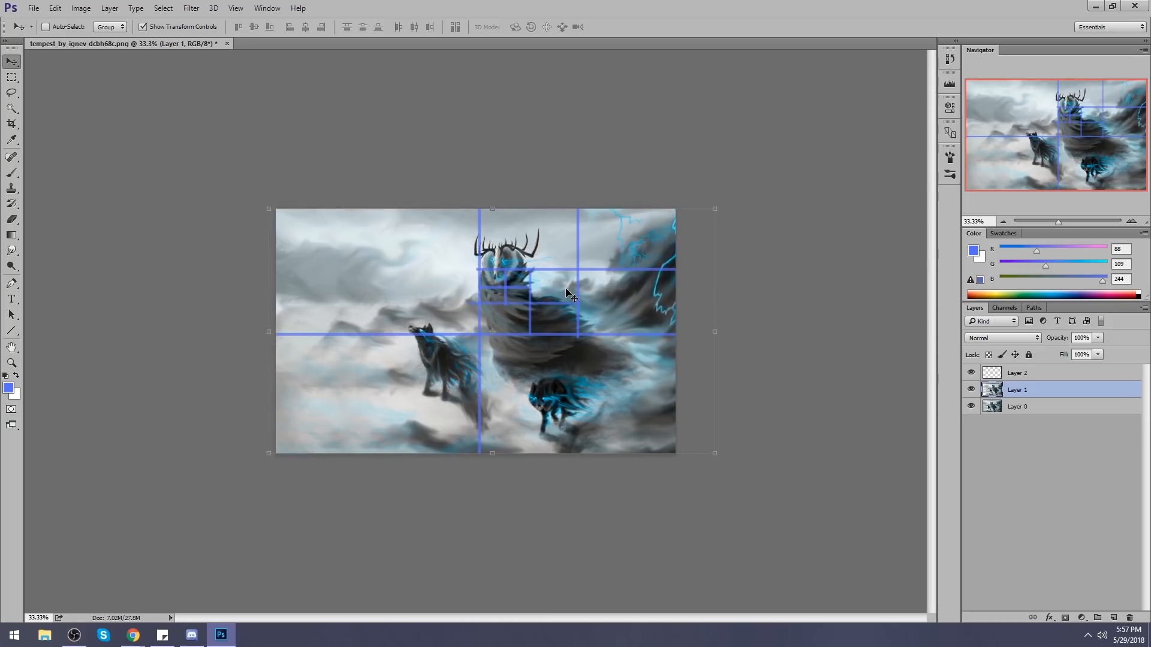
pyautogui.hotkey('shift', 'Down')
pyautogui.hotkey('shift', 'Down')
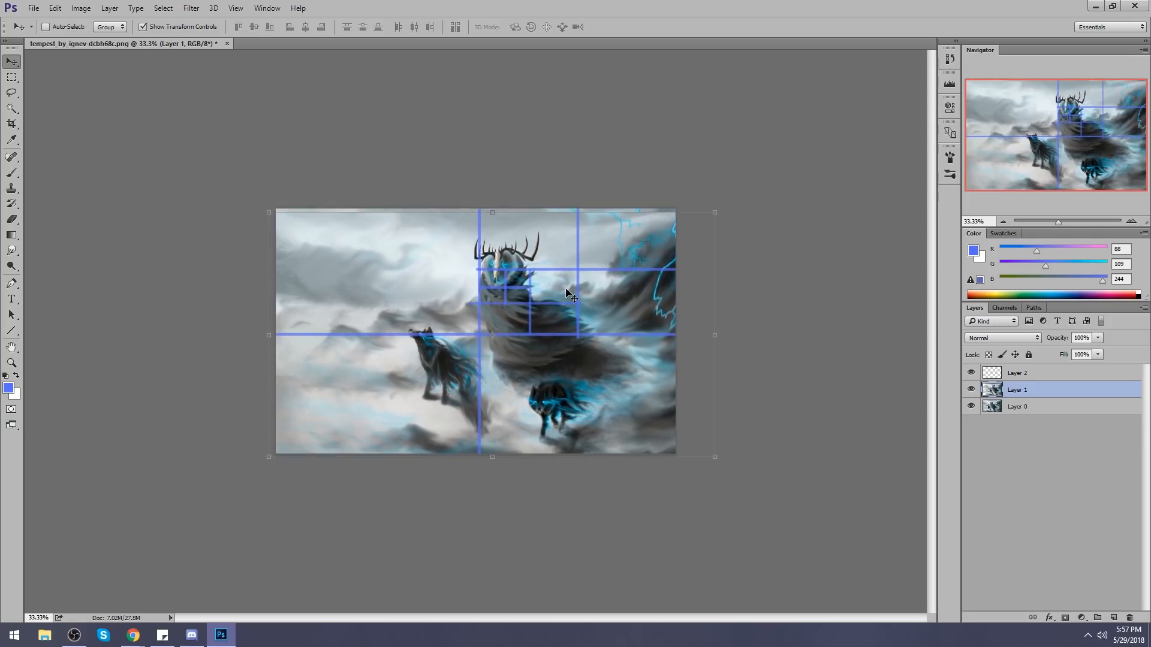
pyautogui.hotkey('shift', 'Up')
pyautogui.hotkey('shift', 'Up')
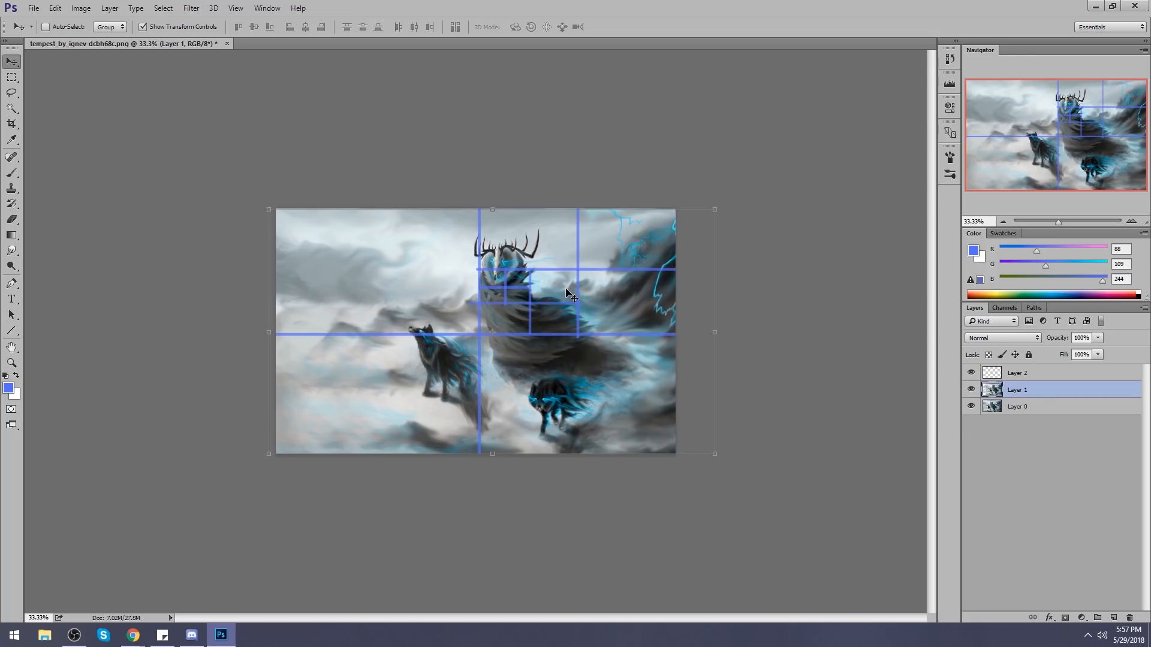
pyautogui.press('m')
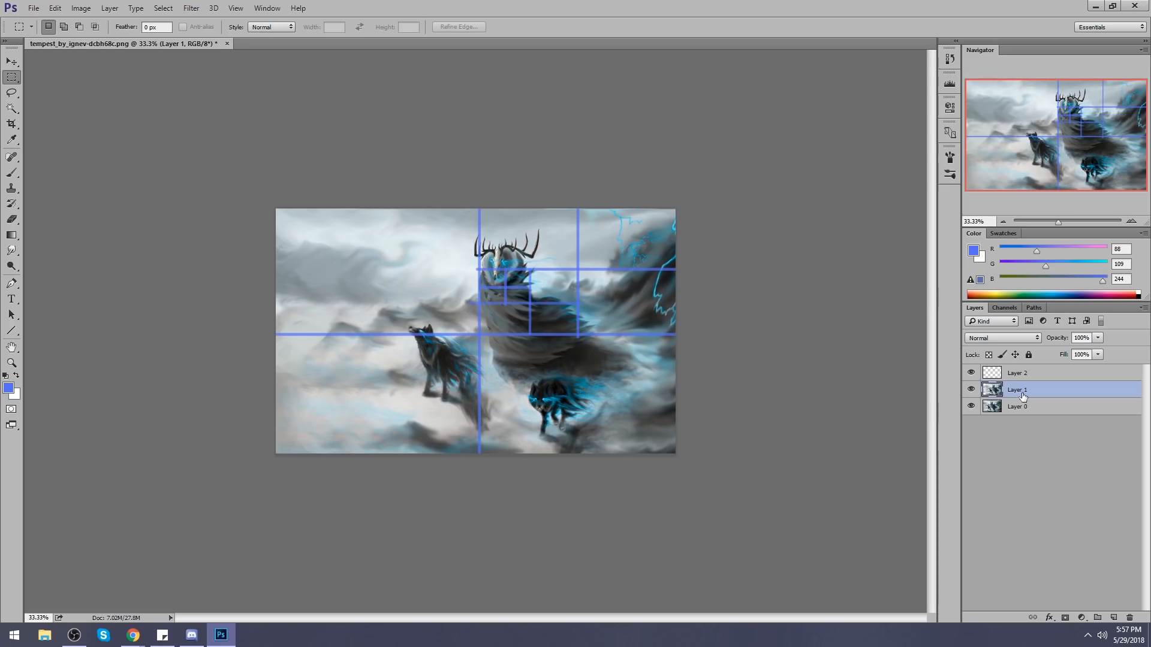
# Toggle the guide-line layer off and on to compare the composition with and without the grid.
pyautogui.click(972, 373)
pyautogui.click(971, 374)
pyautogui.click(970, 374)
pyautogui.click(970, 374)
pyautogui.click(969, 374)
pyautogui.click(968, 375)
# Try to draw a golden spiral on the guide layer, curving from the upper-left corner under the wolves and into the owl.
pyautogui.click(1030, 375)
pyautogui.press('b')
pyautogui.moveTo(273, 202)
pyautogui.mouseDown()
pyautogui.moveTo(361, 344)
pyautogui.moveTo(659, 436)
pyautogui.mouseUp()
pyautogui.hotkey('ctrl', 'z')
pyautogui.moveTo(277, 211)
pyautogui.mouseDown()
pyautogui.moveTo(380, 388)
pyautogui.moveTo(685, 366)
pyautogui.moveTo(624, 220)
pyautogui.moveTo(468, 297)
pyautogui.moveTo(550, 326)
pyautogui.moveTo(534, 276)
pyautogui.mouseUp()
pyautogui.moveTo(443, 364); pyautogui.dragTo(393, 405)
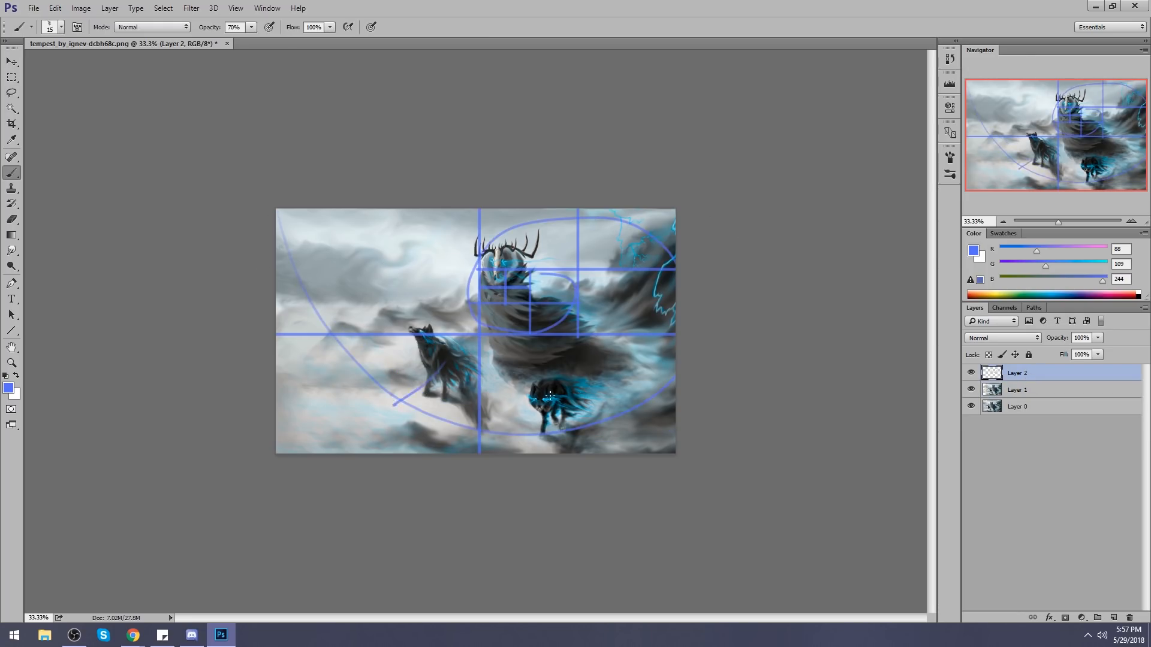
pyautogui.moveTo(545, 260)
pyautogui.mouseDown()
pyautogui.moveTo(540, 327)
pyautogui.moveTo(590, 282)
pyautogui.mouseUp()
# Undo and redo the spiral strokes to compare the guide grid with and without them.
pyautogui.hotkey('ctrl', 'alt', 'z')
pyautogui.hotkey('ctrl', 'alt', 'z')
pyautogui.hotkey('ctrl', 'alt', 'z')
pyautogui.hotkey('ctrl', 'alt', 'z')
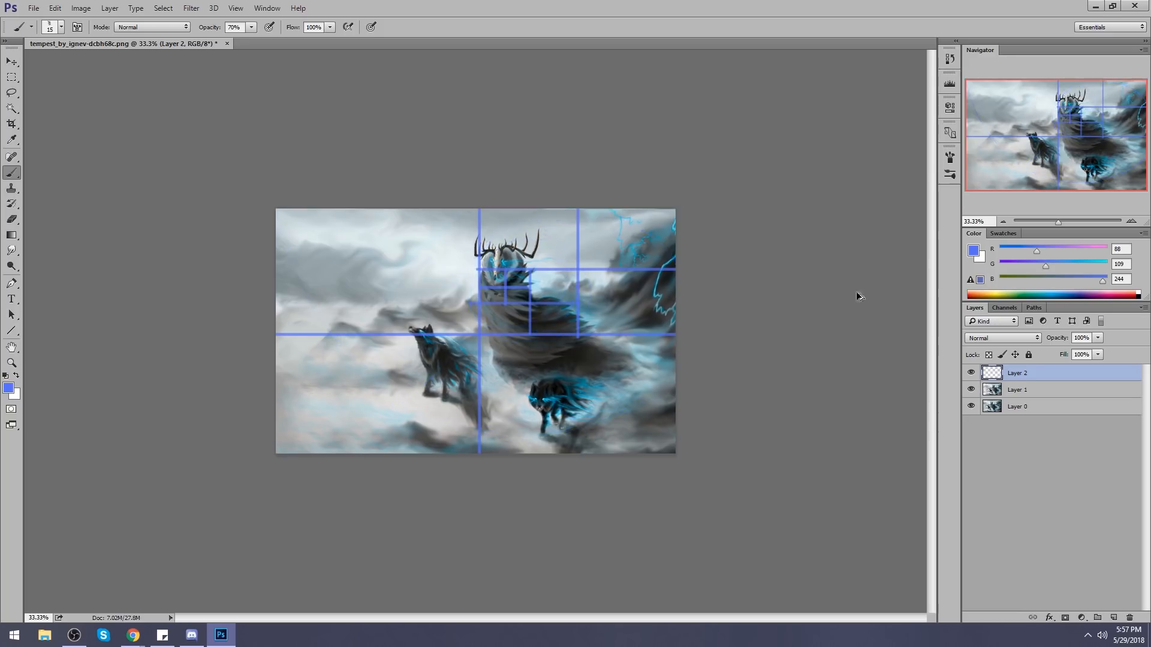
pyautogui.hotkey('ctrl', 'shift', 'z')
pyautogui.hotkey('ctrl', 'shift', 'z')
pyautogui.hotkey('ctrl', 'shift', 'z')
pyautogui.hotkey('ctrl', 'alt', 'z')
pyautogui.hotkey('ctrl', 'alt', 'z')
pyautogui.hotkey('ctrl', 'alt', 'z')
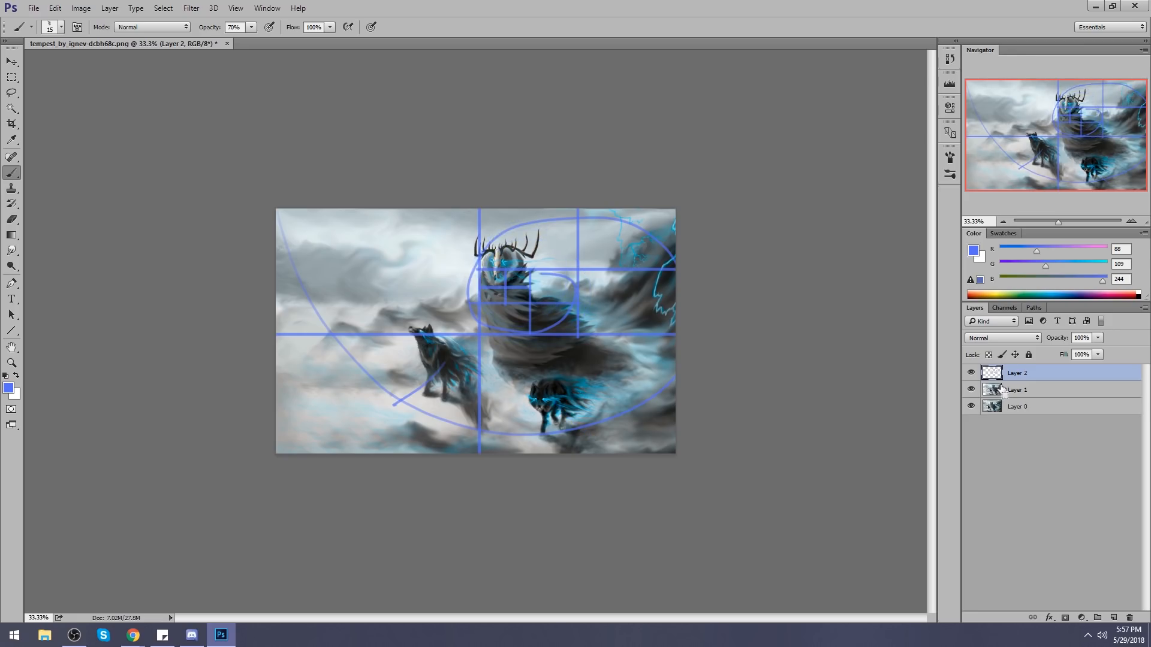
# Hide the guide layer and revert the history to the Move state preceding the spiral strokes.
pyautogui.click(971, 372)
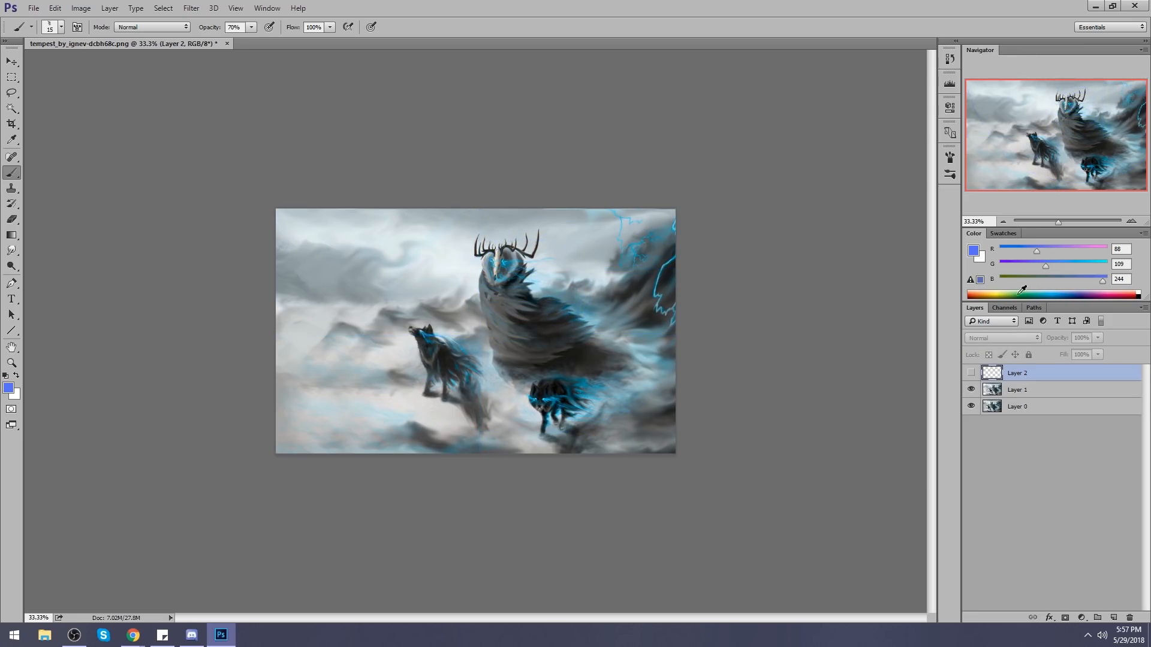
pyautogui.click(948, 60)
pyautogui.click(857, 416)
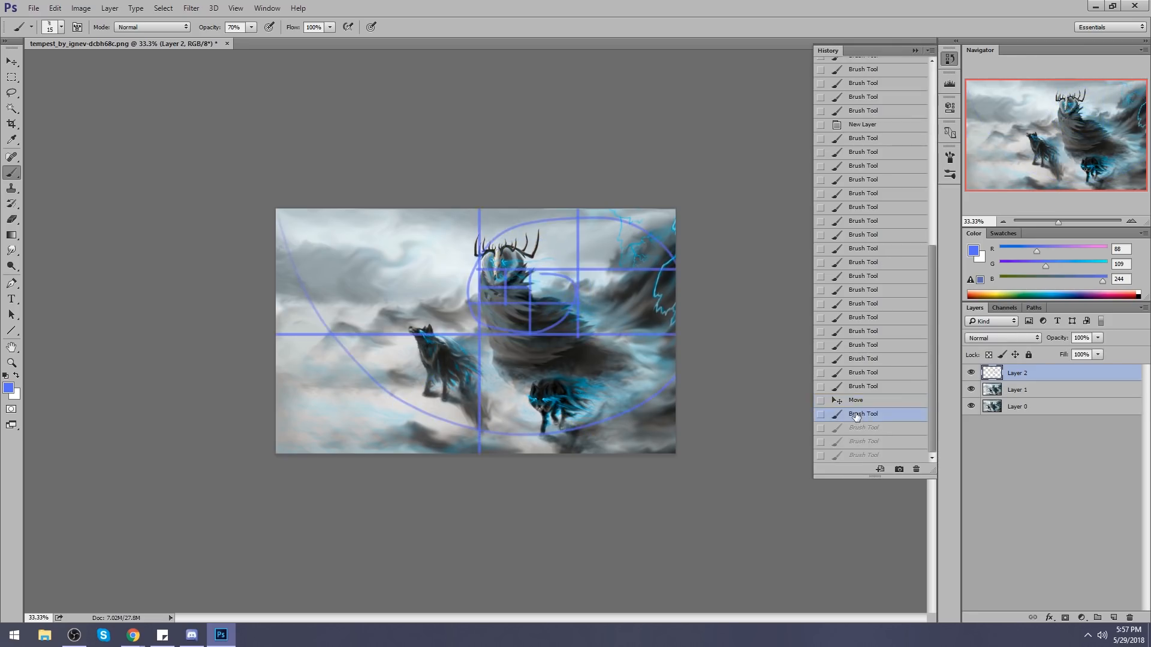
pyautogui.click(858, 402)
pyautogui.click(856, 390)
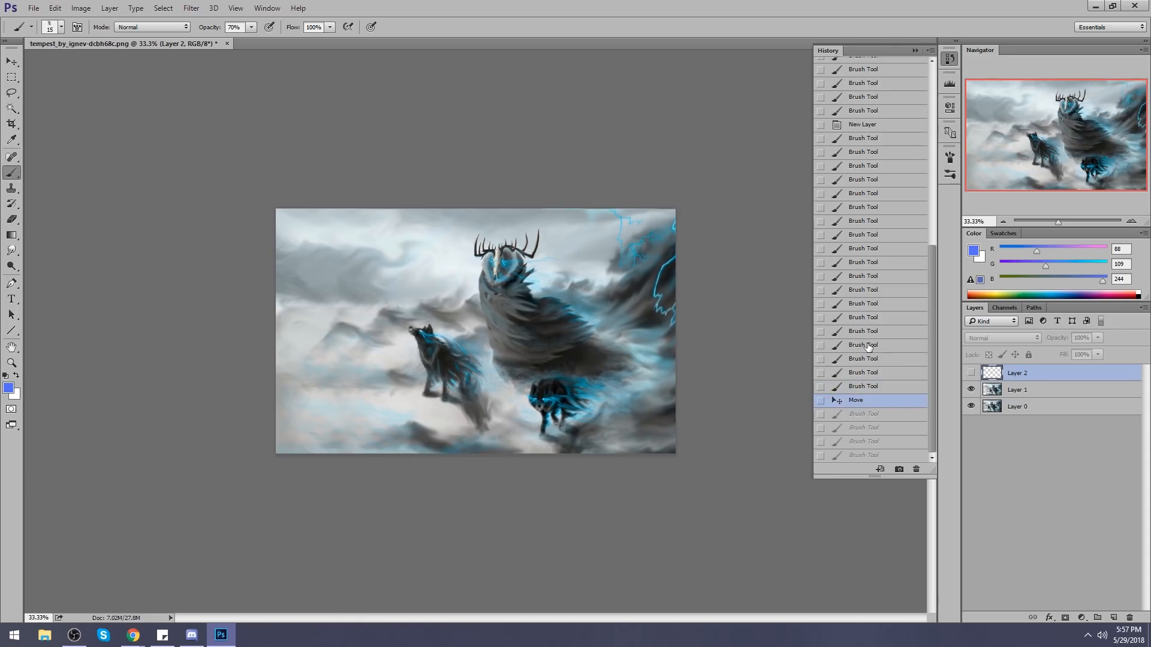
pyautogui.click(914, 50)
# Merge Layer 1 down into Layer 0.
pyautogui.click(1031, 391)
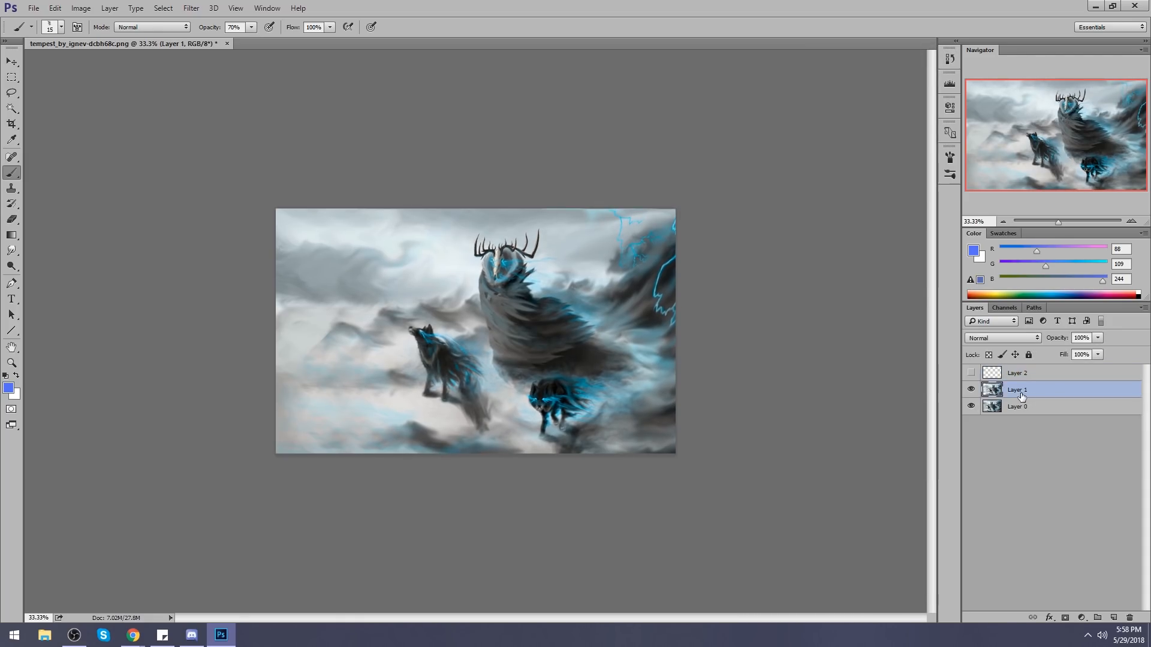
pyautogui.rightClick(1026, 396)
pyautogui.click(954, 437)
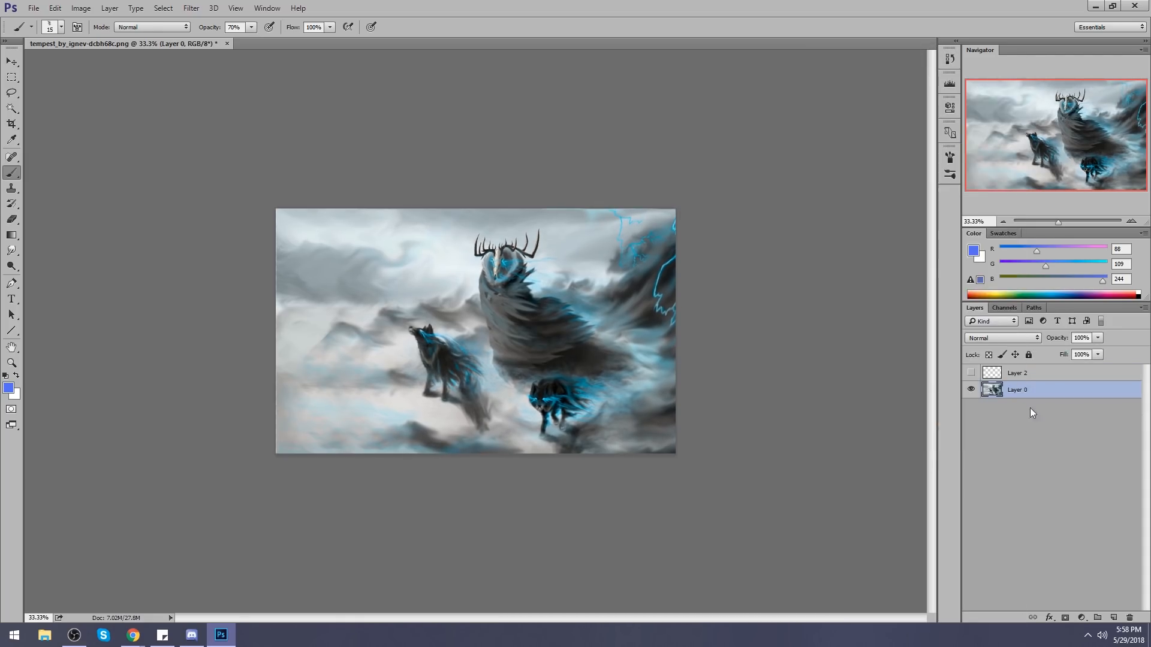
# Add a new layer above Layer 0 and fill it with the dark grey R 80, G 87, B 89 sampled beside the owl.
pyautogui.click(1111, 617)
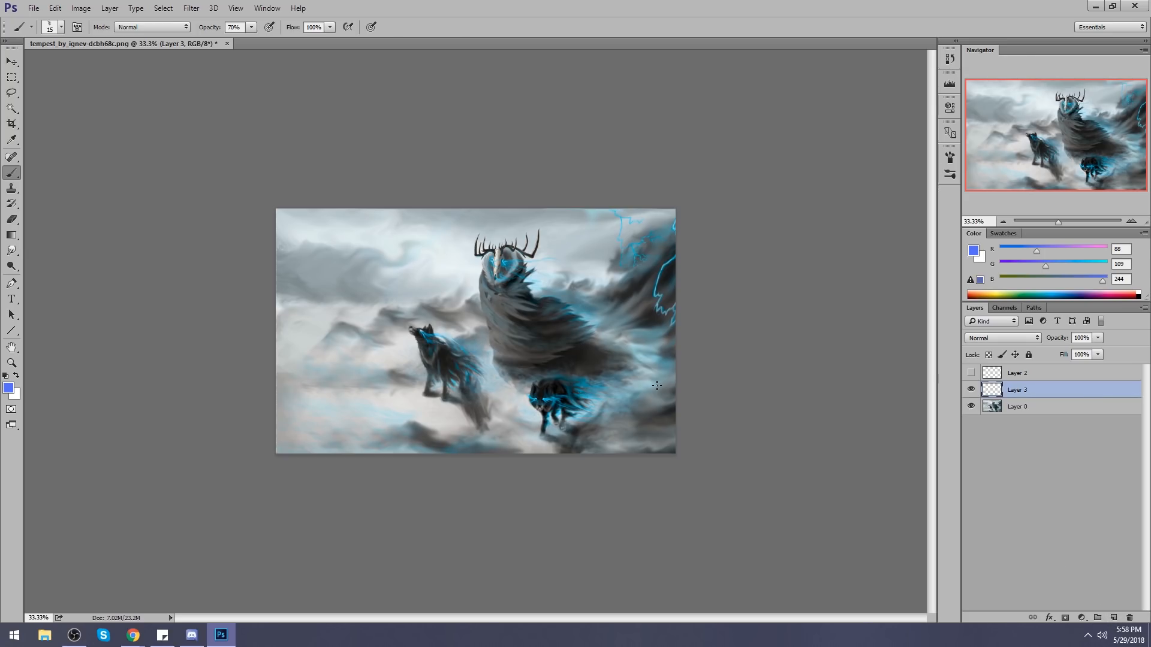
pyautogui.press('g')
pyautogui.keyDown('alt'); pyautogui.click(606, 293); pyautogui.keyUp('alt')
pyautogui.hotkey('shift', 'g')
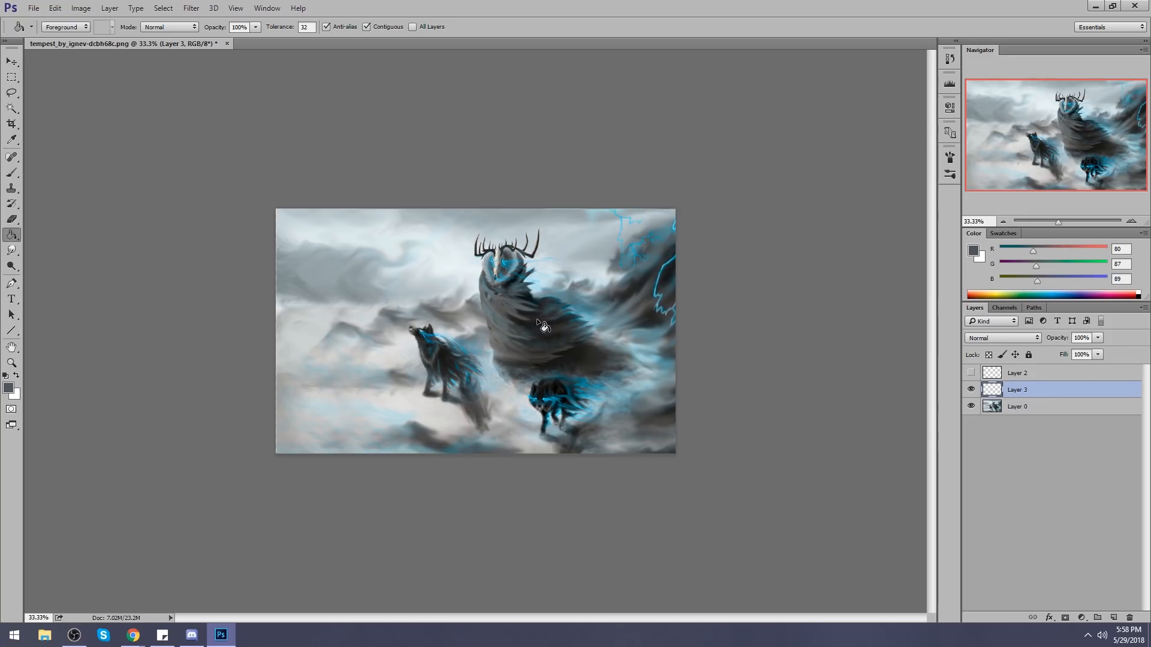
pyautogui.click(539, 318)
# Set the grey-filled layer's blend mode to Darken and its fill to 63%.
pyautogui.click(1009, 338)
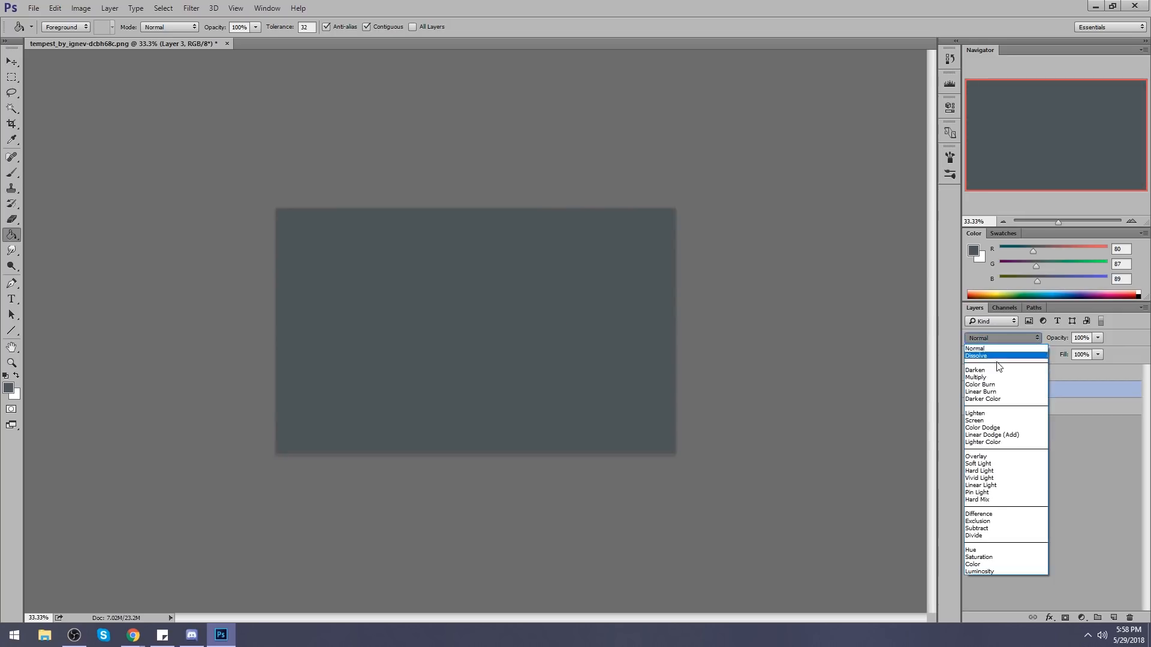
pyautogui.click(995, 370)
pyautogui.click(1097, 354)
pyautogui.moveTo(1091, 365); pyautogui.dragTo(1070, 367)
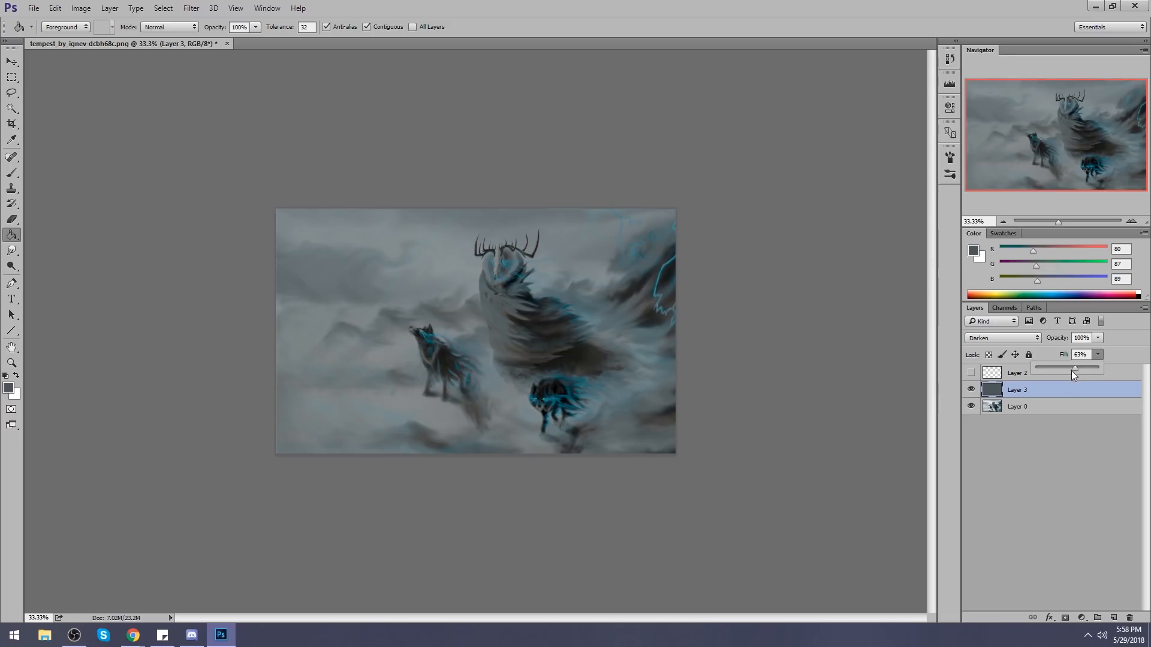
pyautogui.click(1046, 398)
# Erase the darkening layer over the owl's face and the left wolf's head with a small eraser at 47% opacity.
pyautogui.press('e')
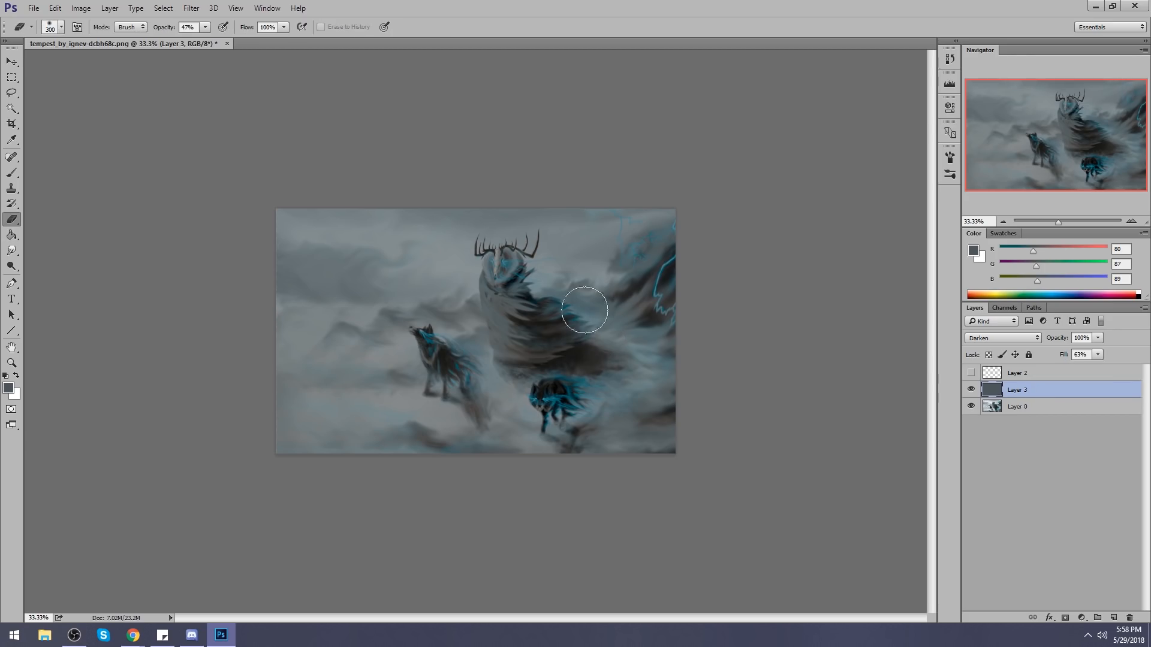
pyautogui.moveTo(500, 262); pyautogui.dragTo(510, 258)
pyautogui.hotkey('ctrl', 'z')
pyautogui.press('[')
pyautogui.press('[')
pyautogui.press('[')
pyautogui.press('[')
pyautogui.press('[')
pyautogui.press('[')
pyautogui.moveTo(503, 263)
pyautogui.mouseDown()
pyautogui.moveTo(490, 262)
pyautogui.moveTo(504, 263)
pyautogui.mouseUp()
pyautogui.moveTo(422, 333); pyautogui.dragTo(427, 331)
# Enlarge the eraser to size 400 and lighten the owl's body and both wolves on the darkening layer.
pyautogui.press(']')
pyautogui.press(']')
pyautogui.press(']')
pyautogui.press(']')
pyautogui.press(']')
pyautogui.press(']')
pyautogui.press(']')
pyautogui.moveTo(516, 272)
pyautogui.mouseDown()
pyautogui.moveTo(587, 330)
pyautogui.moveTo(531, 318)
pyautogui.mouseUp()
pyautogui.moveTo(442, 352)
pyautogui.mouseDown()
pyautogui.moveTo(471, 384)
pyautogui.moveTo(463, 373)
pyautogui.mouseUp()
pyautogui.moveTo(593, 399)
pyautogui.mouseDown()
pyautogui.moveTo(554, 404)
pyautogui.moveTo(583, 397)
pyautogui.moveTo(570, 385)
pyautogui.moveTo(602, 369)
pyautogui.moveTo(578, 382)
pyautogui.mouseUp()
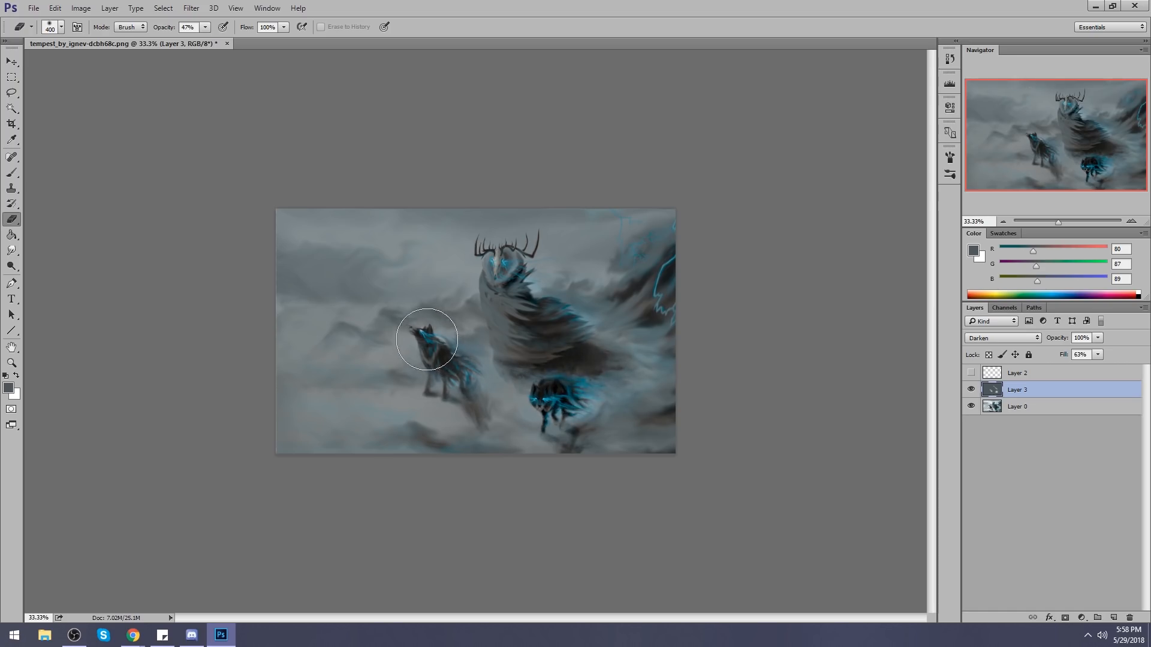
# Toggle the darkening layer off and on to compare the painting before and after.
pyautogui.click(968, 390)
pyautogui.click(967, 393)
pyautogui.click(966, 393)
pyautogui.click(965, 395)
pyautogui.click(963, 398)
pyautogui.click(971, 393)
pyautogui.click(972, 393)
pyautogui.click(971, 393)
pyautogui.click(972, 395)
pyautogui.click(972, 393)
pyautogui.click(972, 393)
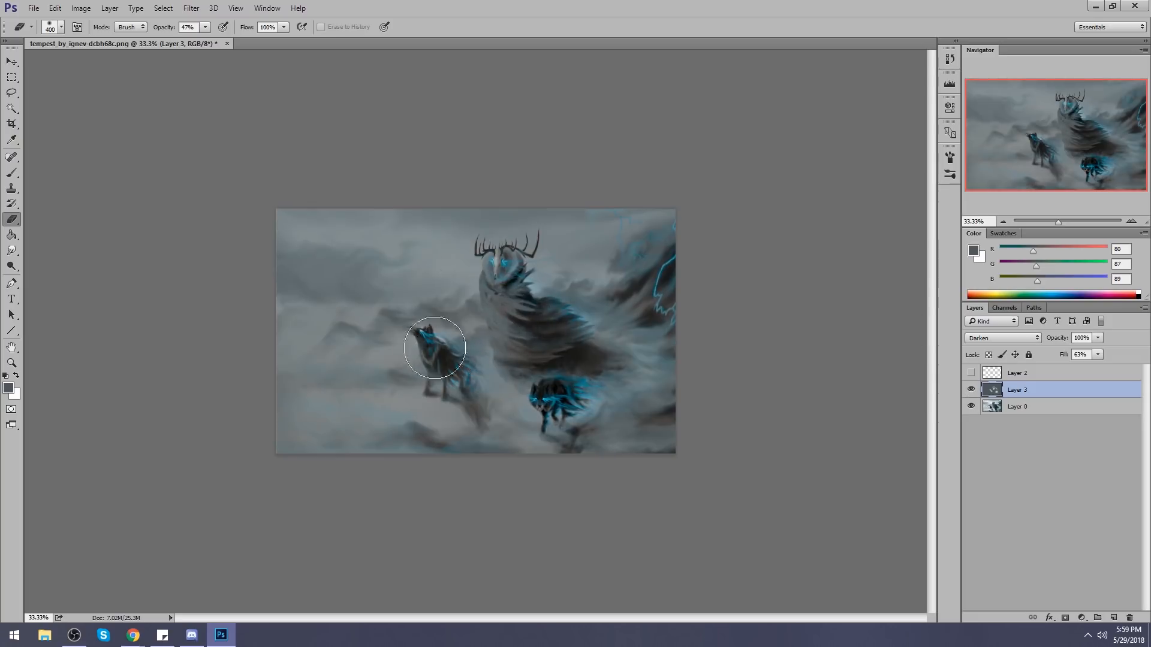
# Erase more of the darkening layer over the right wolf and the owl's head and chest, checking against the hidden layer.
pyautogui.moveTo(541, 401)
pyautogui.mouseDown()
pyautogui.moveTo(586, 398)
pyautogui.moveTo(608, 369)
pyautogui.mouseUp()
pyautogui.click(971, 390)
pyautogui.click(971, 390)
pyautogui.click(971, 390)
pyautogui.click(971, 391)
pyautogui.moveTo(512, 273)
pyautogui.mouseDown()
pyautogui.moveTo(525, 255)
pyautogui.moveTo(491, 252)
pyautogui.moveTo(544, 240)
pyautogui.mouseUp()
pyautogui.moveTo(475, 324)
pyautogui.mouseDown()
pyautogui.moveTo(464, 305)
pyautogui.moveTo(549, 287)
pyautogui.moveTo(540, 291)
pyautogui.mouseUp()
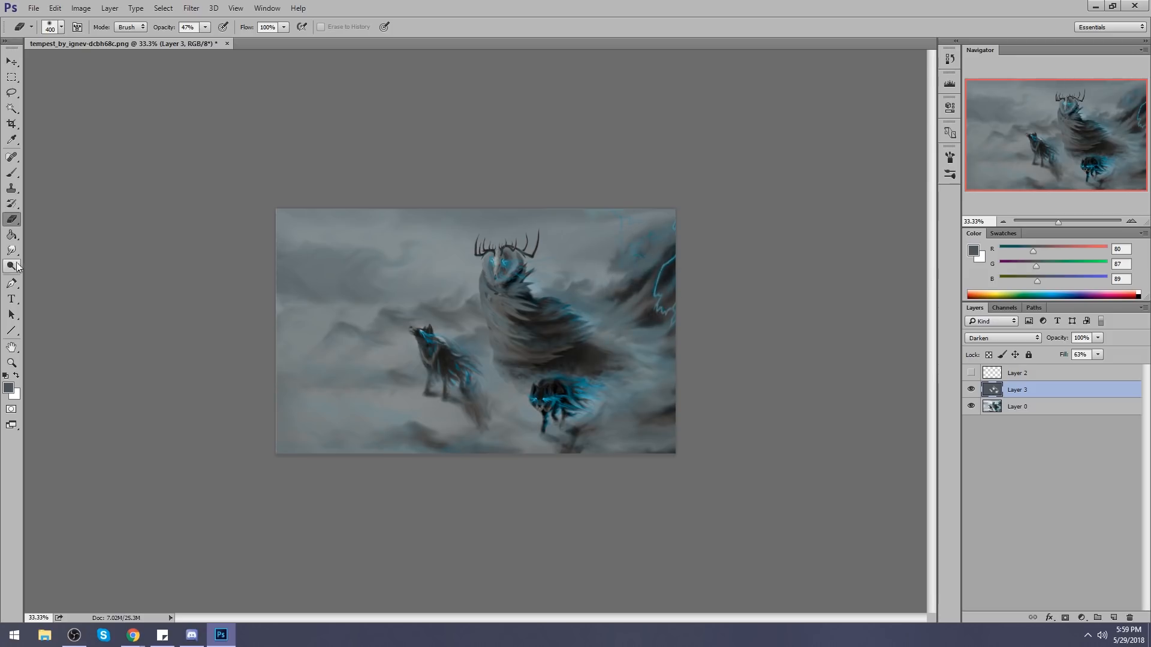
# Merge the darkening layer down into the base painting and smudge away the glowing blue line near the right edge at 11% strength.
pyautogui.moveTo(12, 249); pyautogui.dragTo(51, 278)
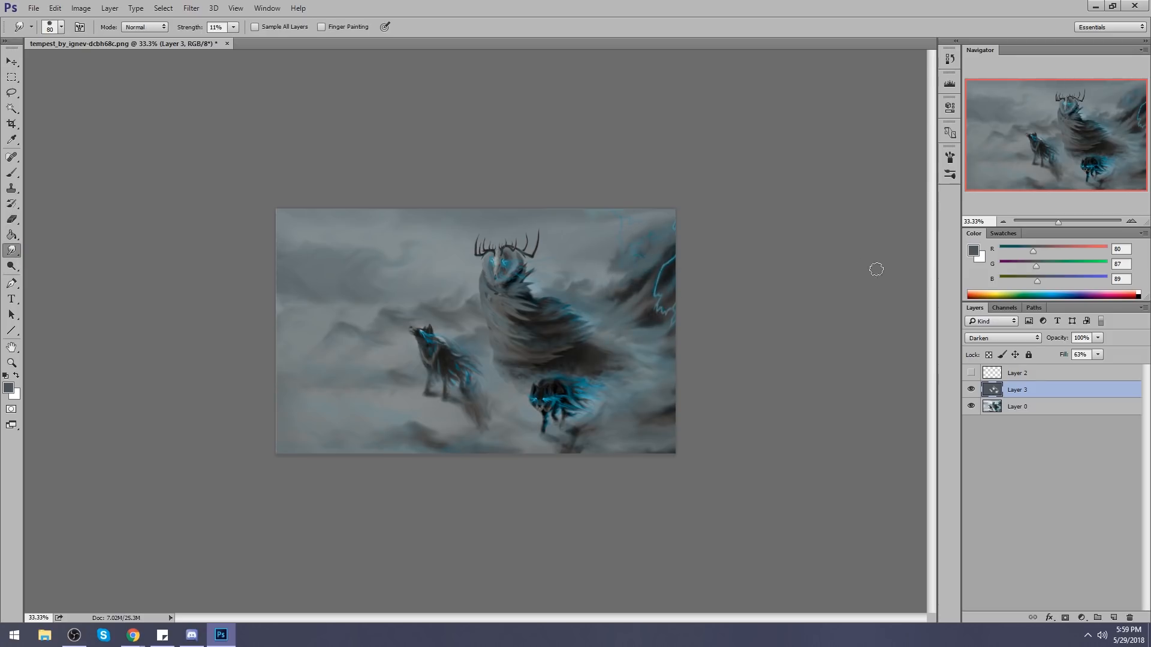
pyautogui.rightClick(1036, 396)
pyautogui.click(963, 428)
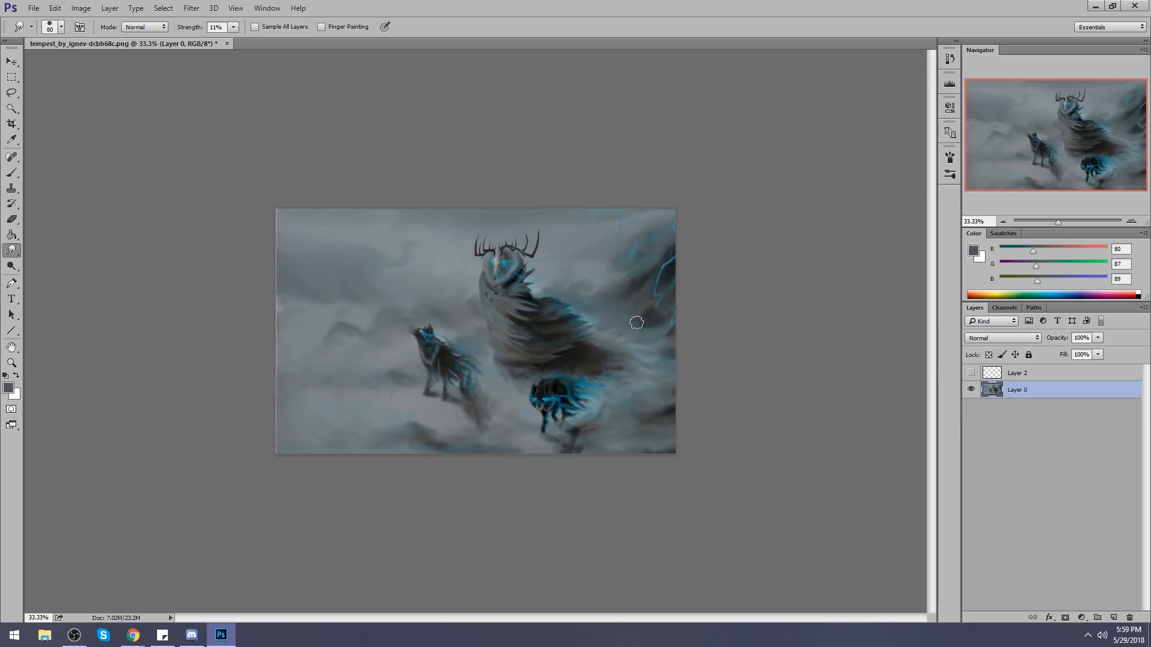
pyautogui.moveTo(654, 340); pyautogui.dragTo(672, 359)
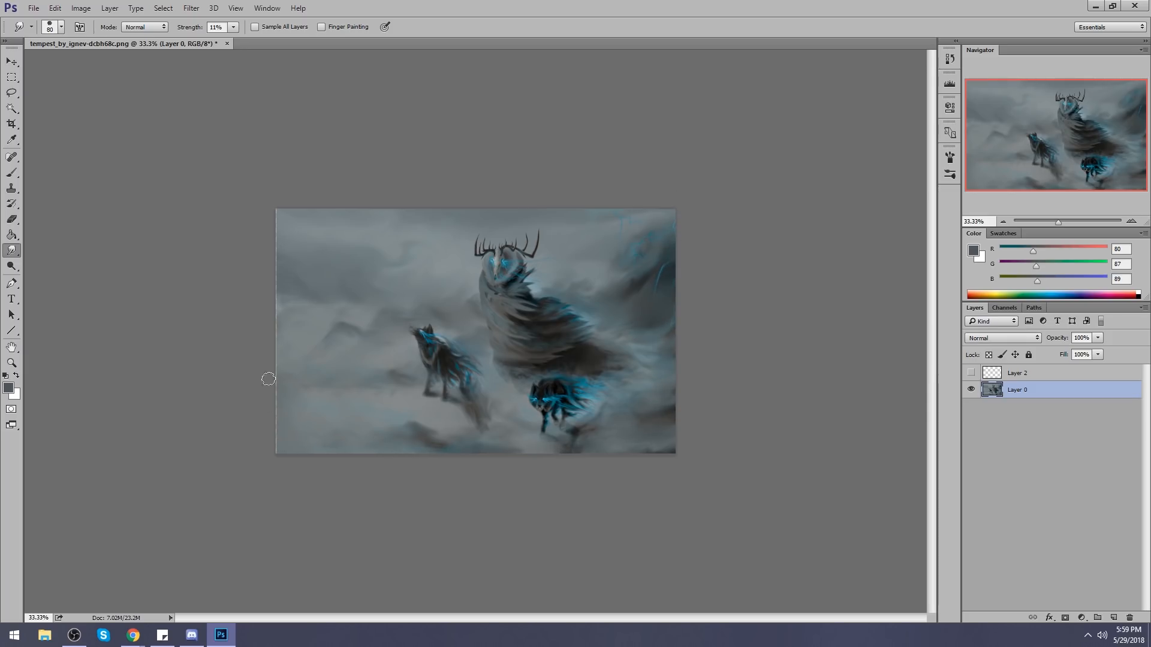
# Stretch the merged painting slightly to cover the canvas's left edge, and crop to the canvas bounds.
pyautogui.hotkey('ctrl', 't')
pyautogui.moveTo(266, 300); pyautogui.dragTo(268, 292)
pyautogui.press('Return')
pyautogui.press('b')
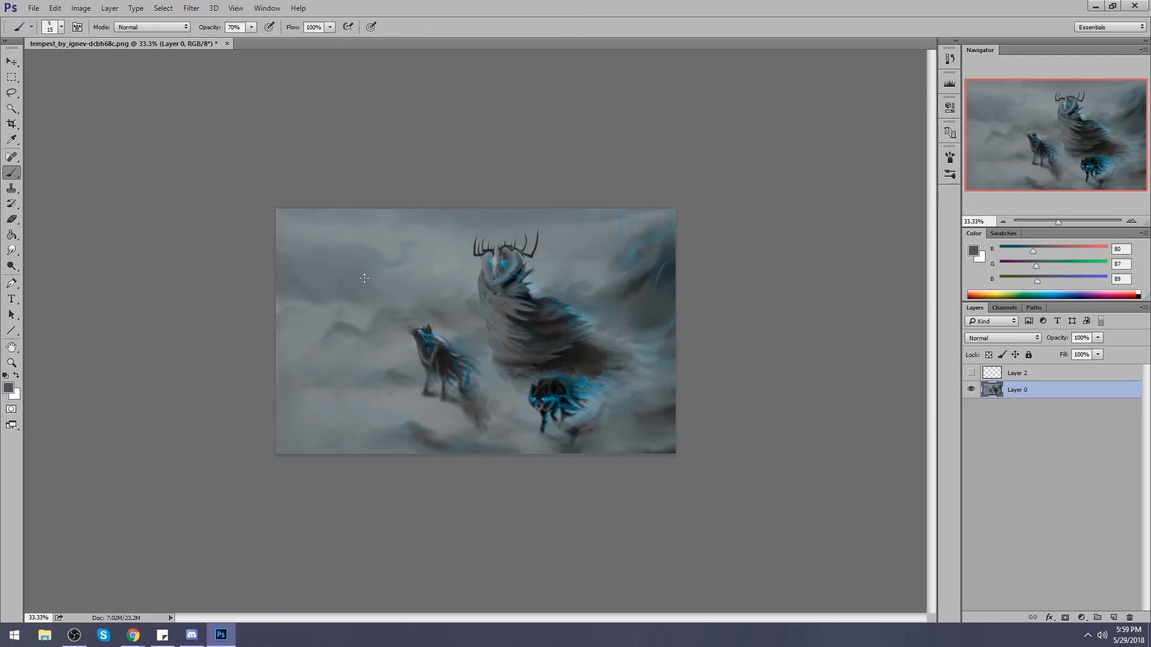
pyautogui.press('c')
pyautogui.moveTo(269, 203)
pyautogui.mouseDown()
pyautogui.moveTo(305, 236)
pyautogui.moveTo(972, 580)
pyautogui.mouseUp()
pyautogui.press('Return')
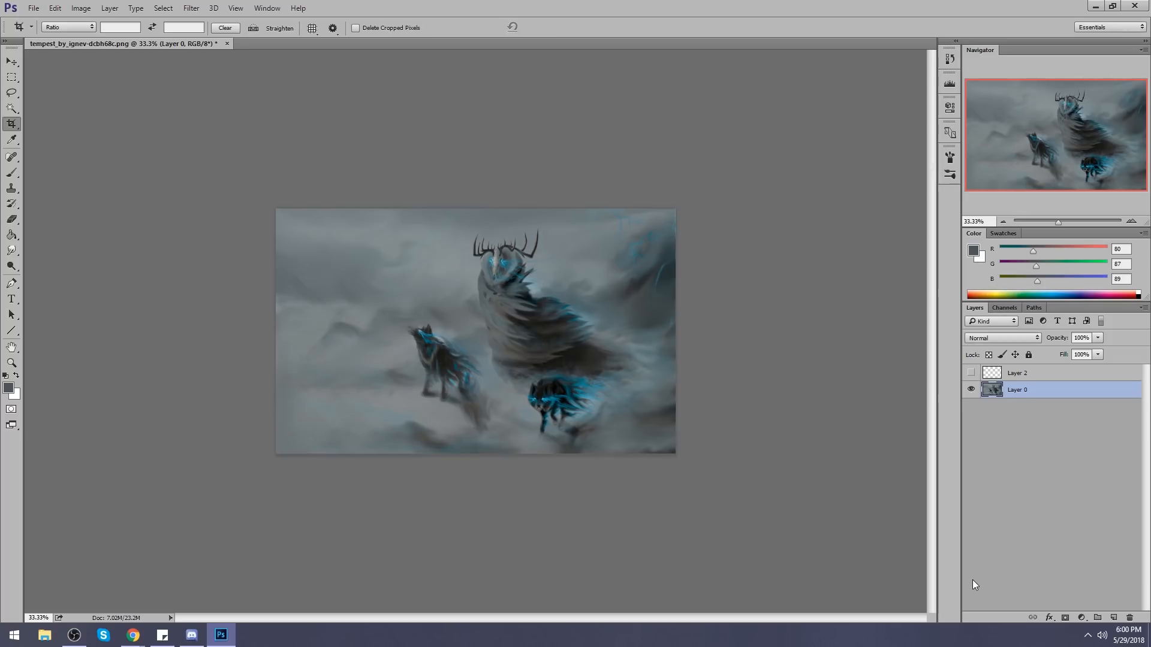
pyautogui.press('b')
pyautogui.click(12, 250)
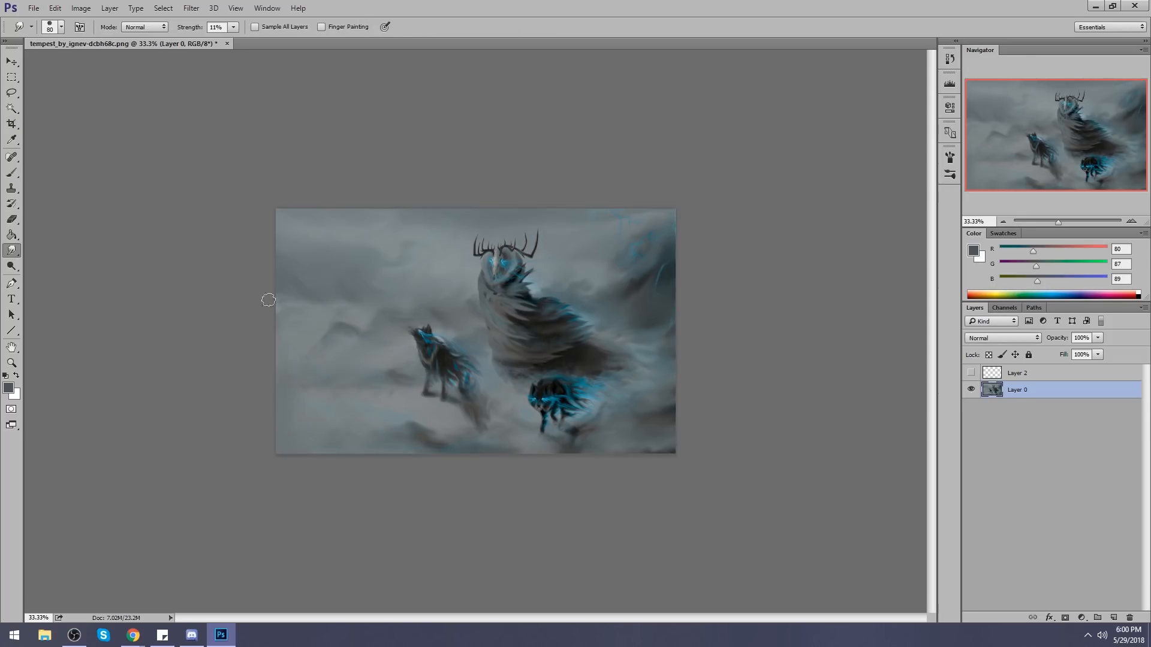
# Lasso the left wolf, copy it to a new layer and move the copy slightly up and to the left.
pyautogui.press('l')
pyautogui.moveTo(464, 302)
pyautogui.mouseDown()
pyautogui.moveTo(411, 300)
pyautogui.moveTo(399, 405)
pyautogui.moveTo(475, 444)
pyautogui.moveTo(494, 392)
pyautogui.moveTo(473, 298)
pyautogui.mouseUp()
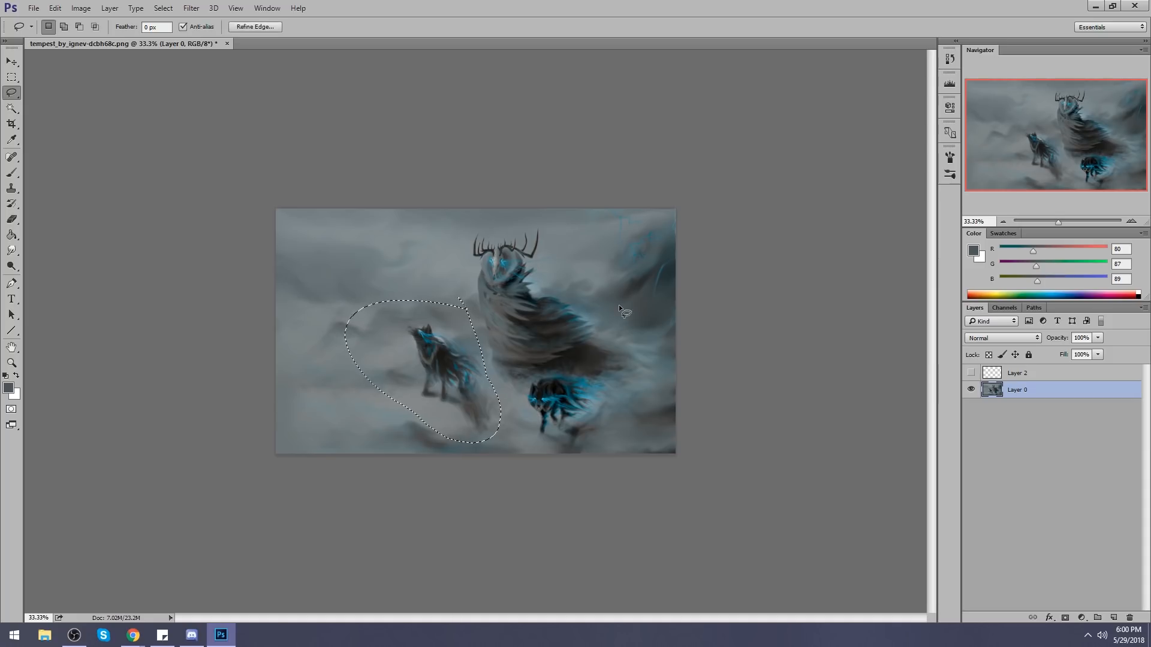
pyautogui.hotkey('ctrl', 'j')
pyautogui.press('v')
pyautogui.moveTo(445, 360)
pyautogui.mouseDown()
pyautogui.moveTo(420, 358)
pyautogui.moveTo(430, 344)
pyautogui.mouseUp()
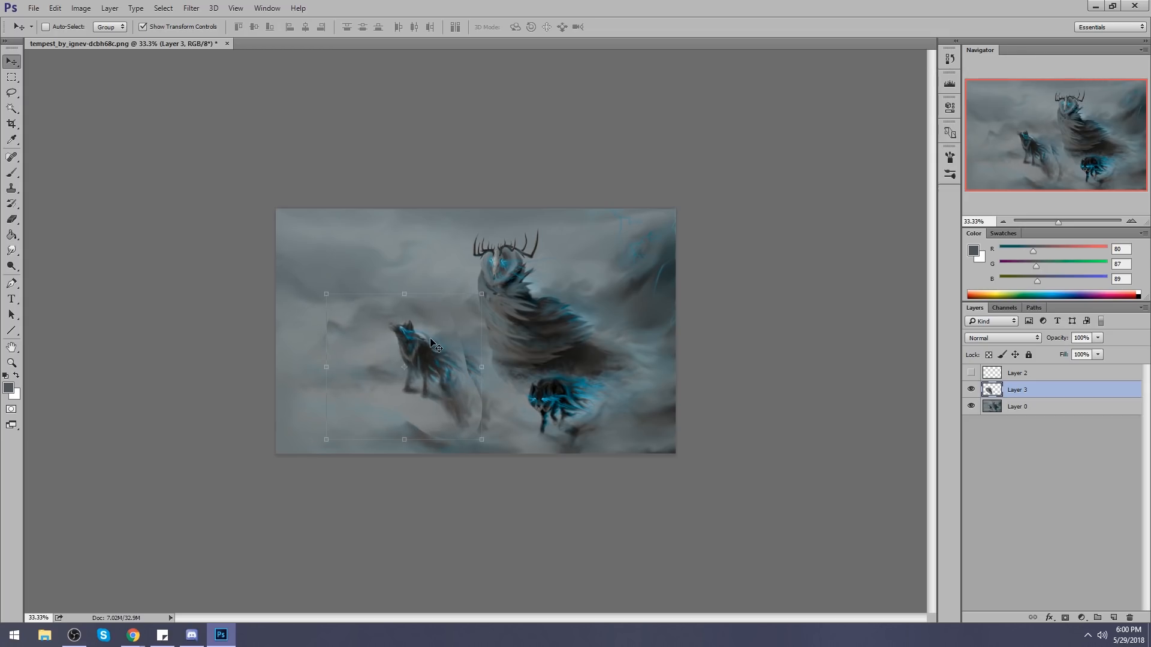
# Smudge the edges of the moved wolf copy and paint out the old wolf's remains with a sampled blue-grey.
pyautogui.press('e')
pyautogui.click(11, 250)
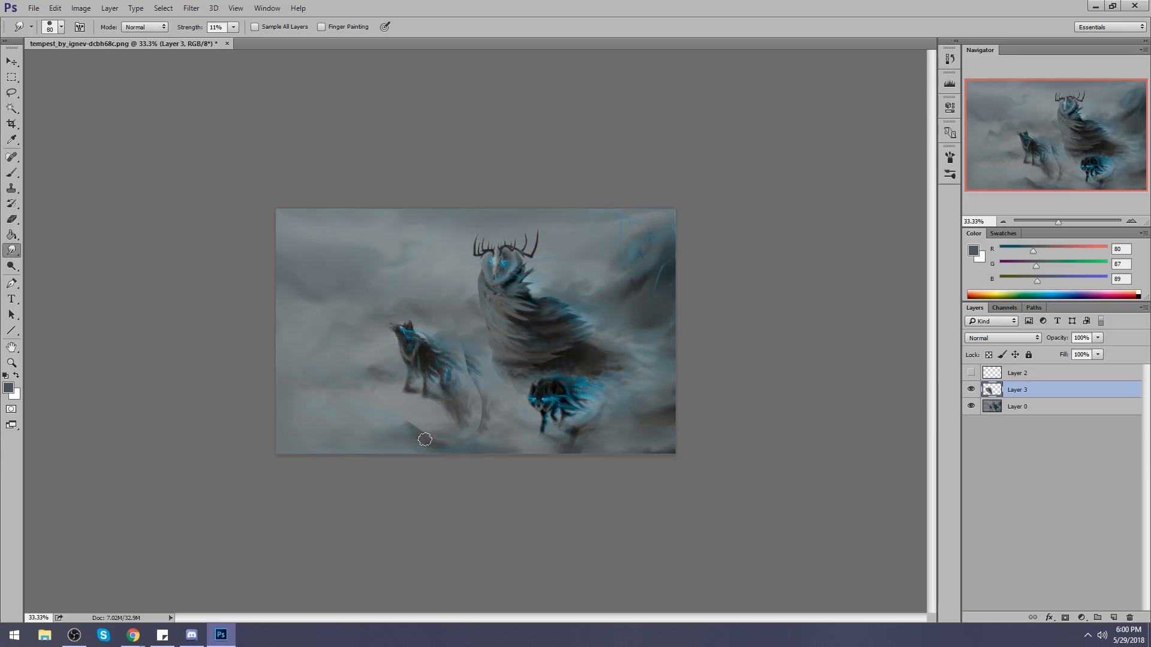
pyautogui.press('b')
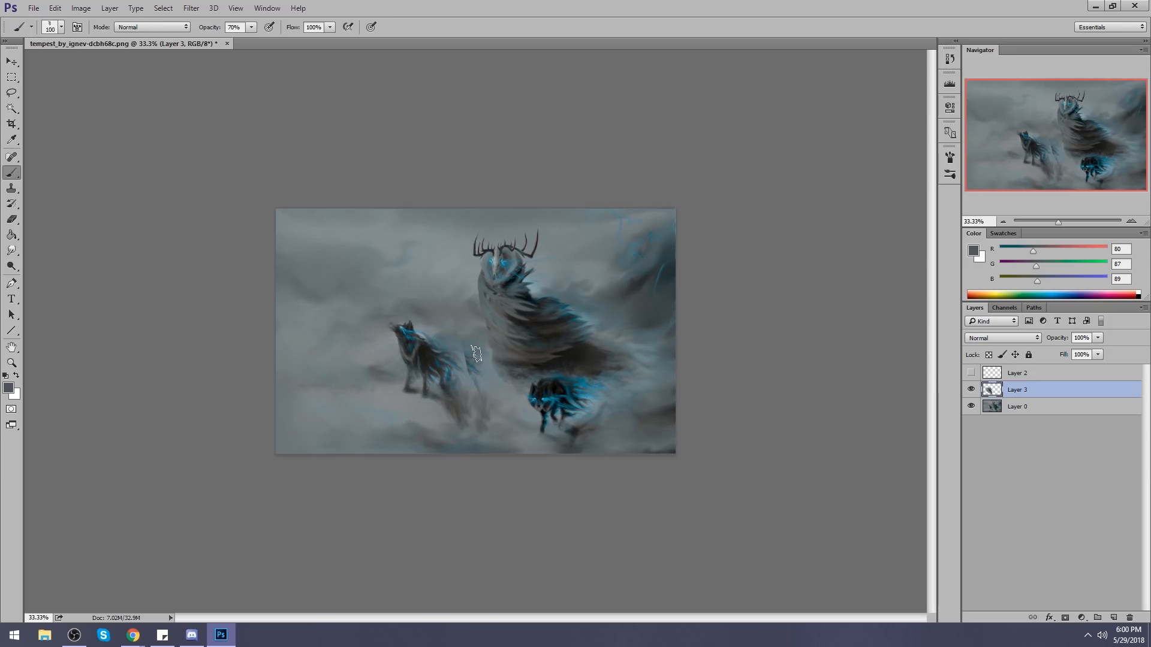
pyautogui.keyDown('alt'); pyautogui.click(487, 364); pyautogui.keyUp('alt')
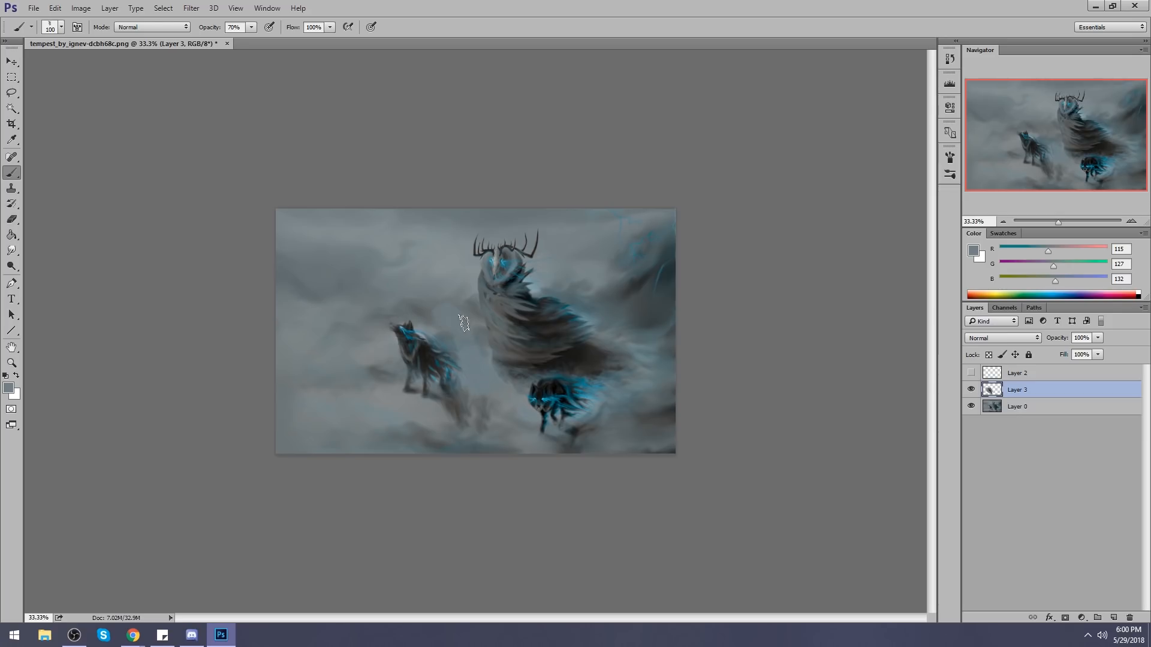
pyautogui.click(11, 250)
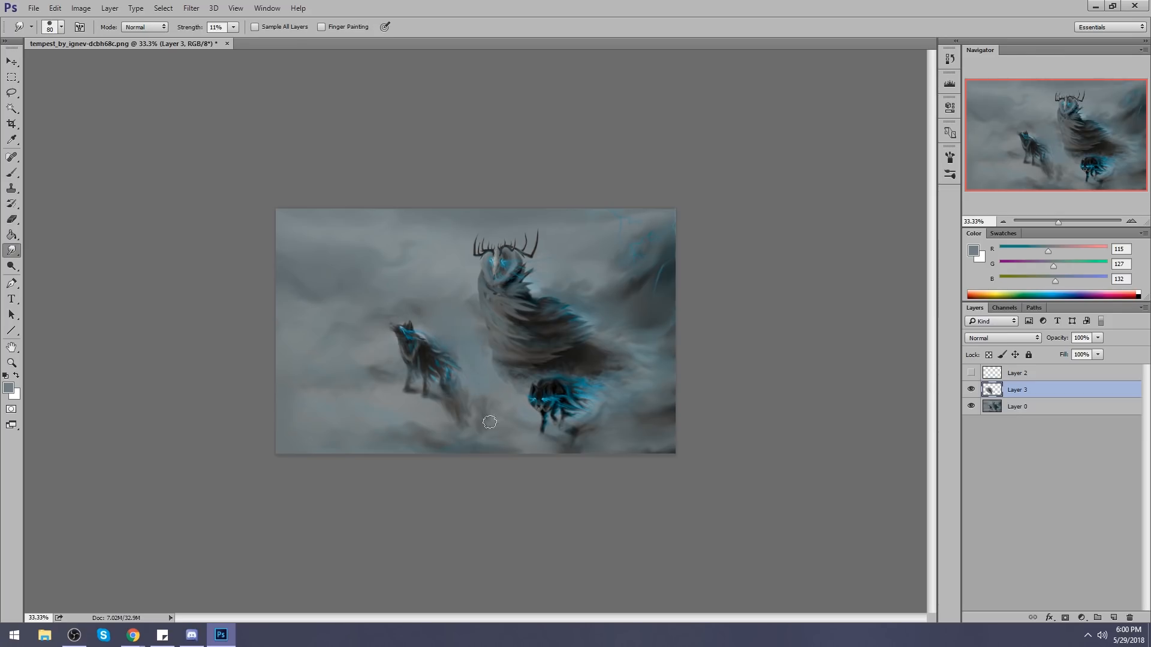
# Blend sampled background greys around the moved wolf with brush and smudge, and merge its layer into the base painting.
pyautogui.press('b')
pyautogui.keyDown('alt'); pyautogui.click(480, 336); pyautogui.keyUp('alt')
pyautogui.keyDown('alt'); pyautogui.click(417, 309); pyautogui.keyUp('alt')
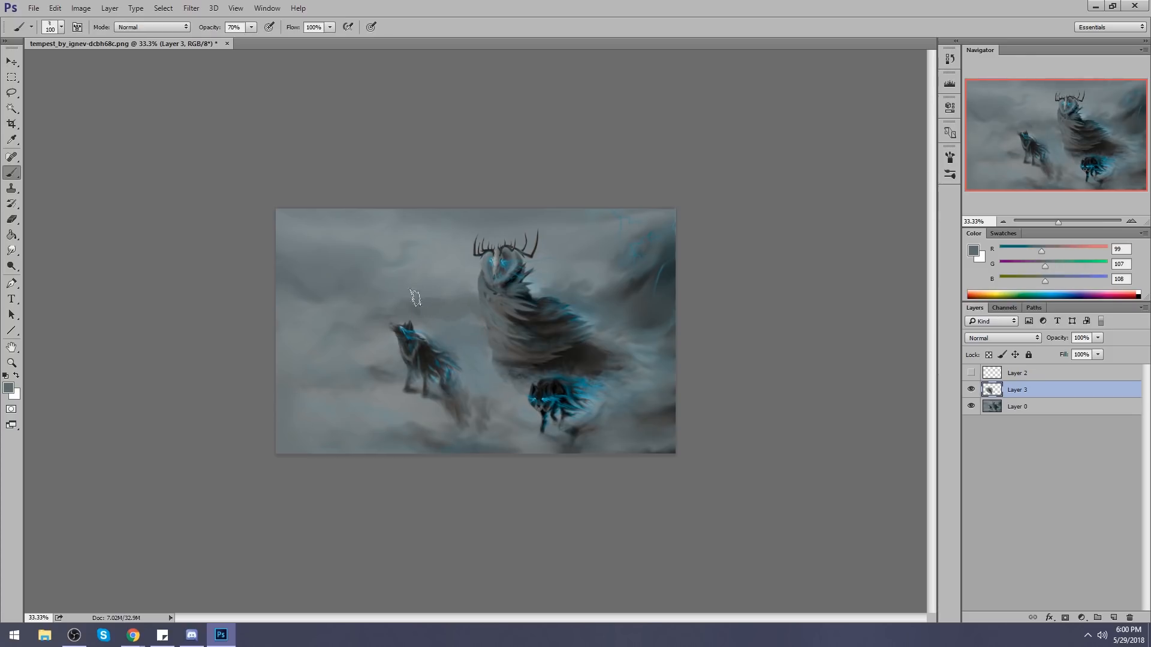
pyautogui.click(11, 251)
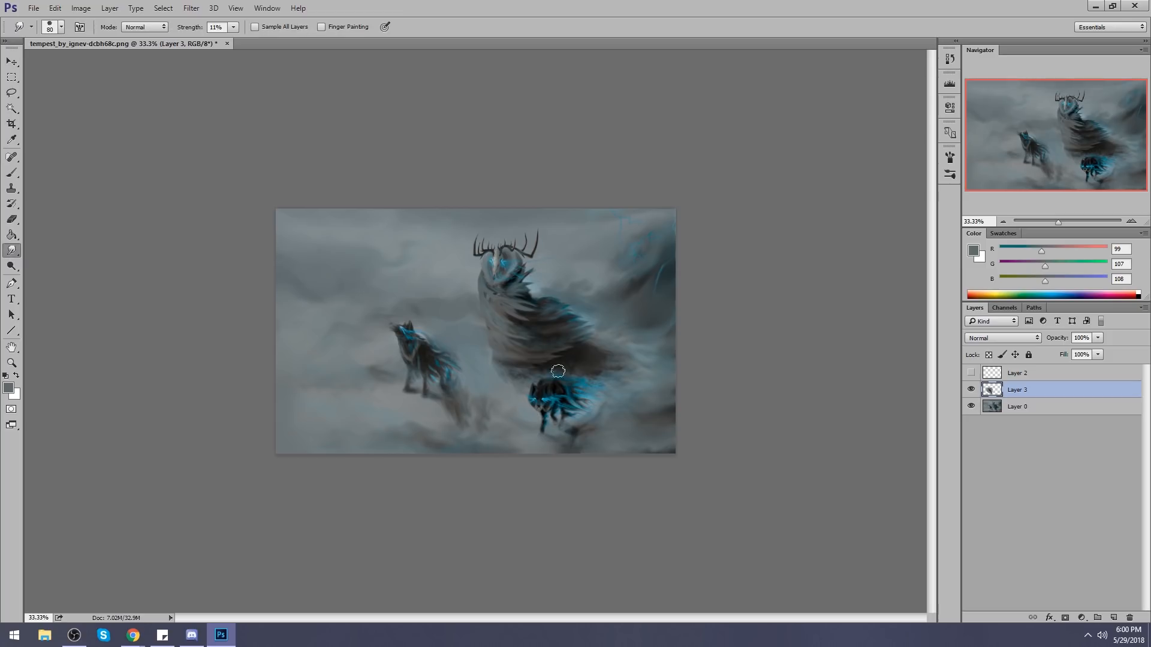
pyautogui.rightClick(1024, 390)
pyautogui.click(932, 435)
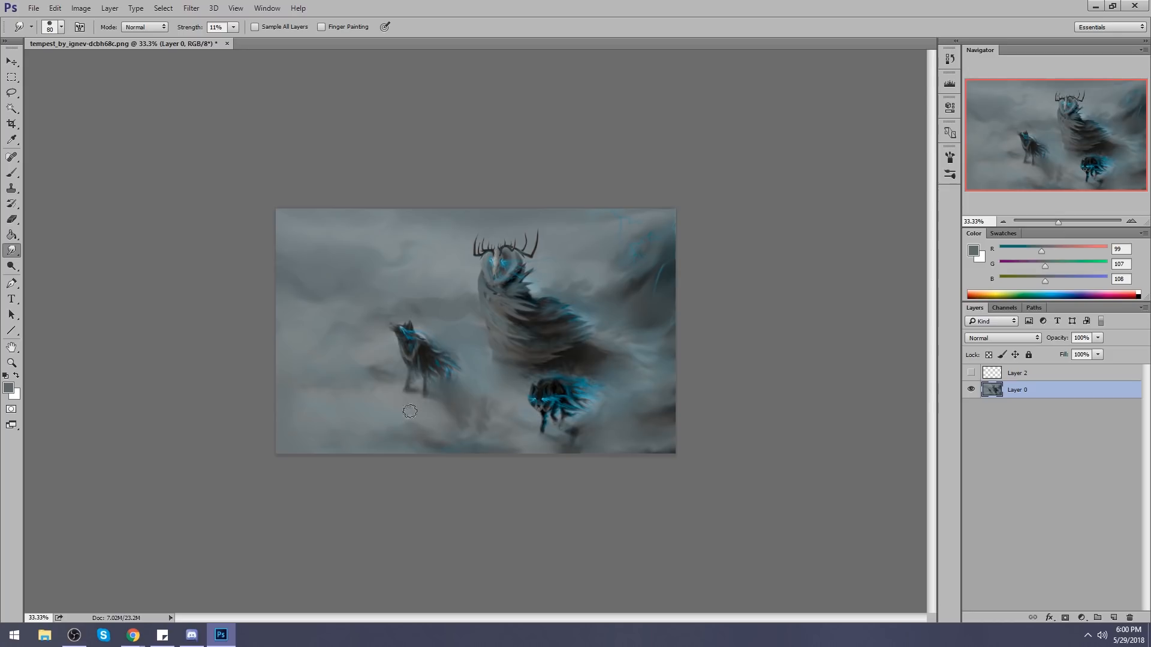
# Paint sampled fog greys over the left wolf's lower legs and soften them with the Smudge tool.
pyautogui.press('b')
pyautogui.keyDown('alt'); pyautogui.click(413, 392); pyautogui.keyUp('alt')
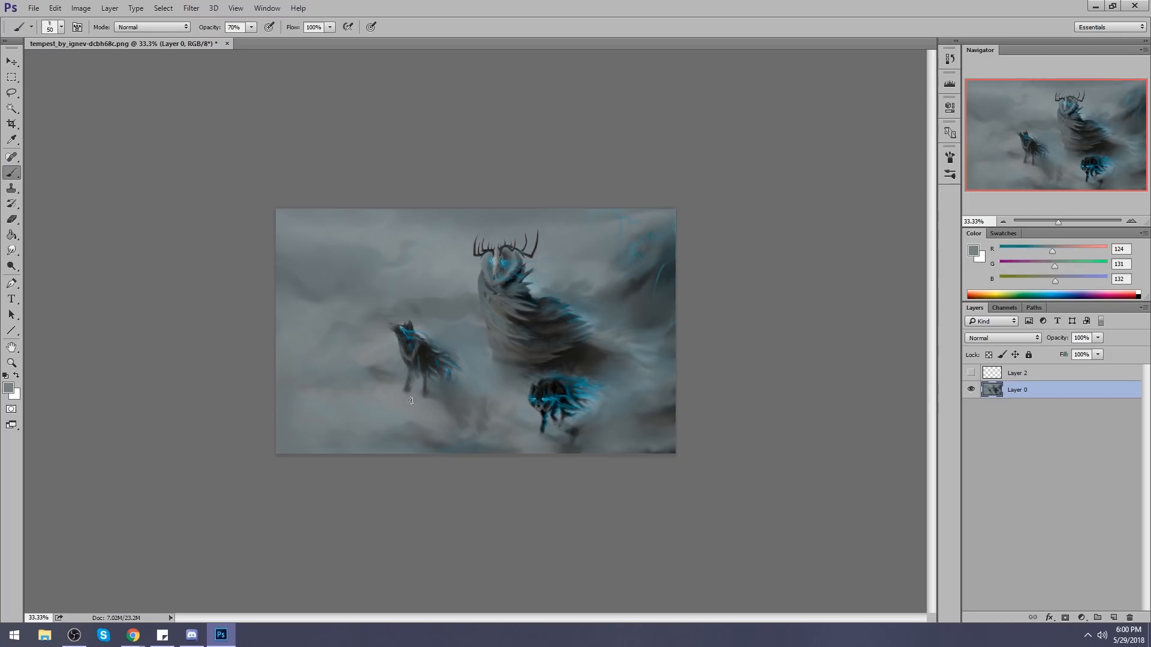
pyautogui.keyDown('alt'); pyautogui.click(423, 401); pyautogui.keyUp('alt')
pyautogui.press('r')
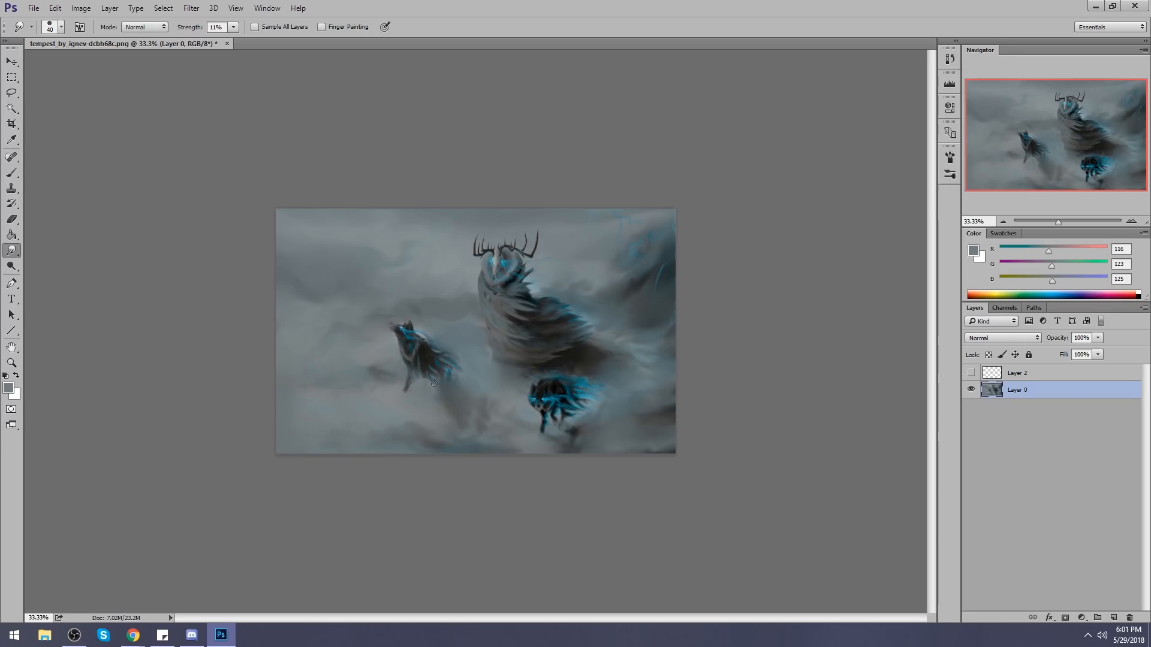
# Repaint the left wolf's body and legs with small brush strokes in dark and grey tones sampled from around it.
pyautogui.press('b')
pyautogui.keyDown('alt'); pyautogui.click(413, 344); pyautogui.keyUp('alt')
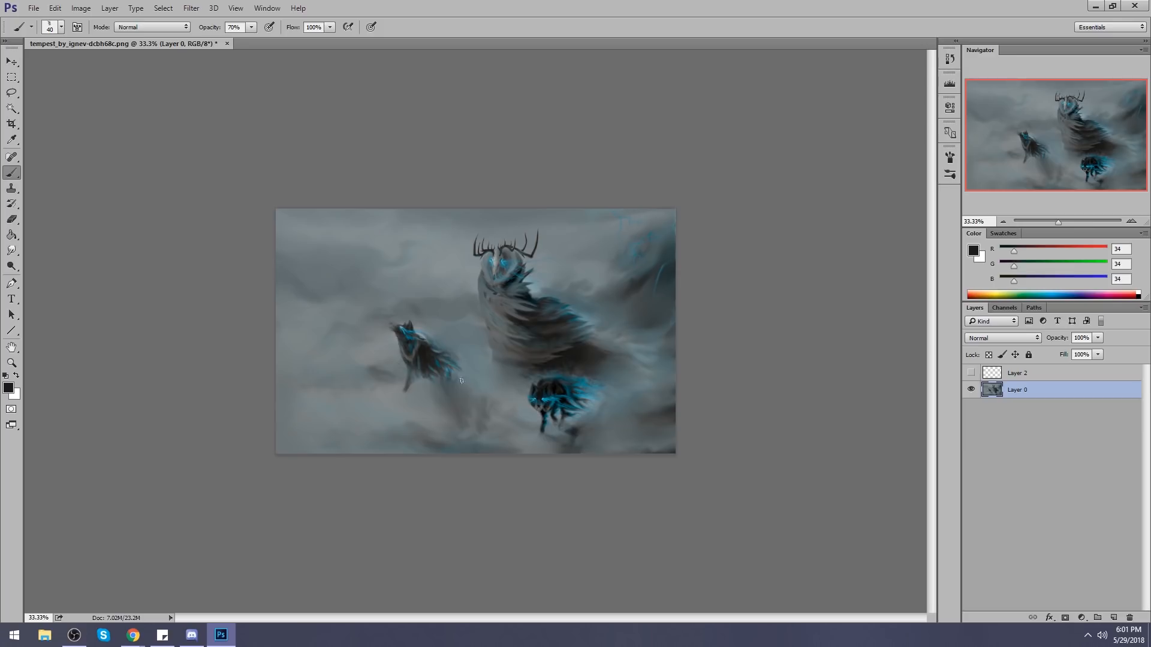
pyautogui.keyDown('alt'); pyautogui.click(423, 359); pyautogui.keyUp('alt')
pyautogui.keyDown('alt'); pyautogui.click(426, 356); pyautogui.keyUp('alt')
pyautogui.keyDown('alt'); pyautogui.click(431, 380); pyautogui.keyUp('alt')
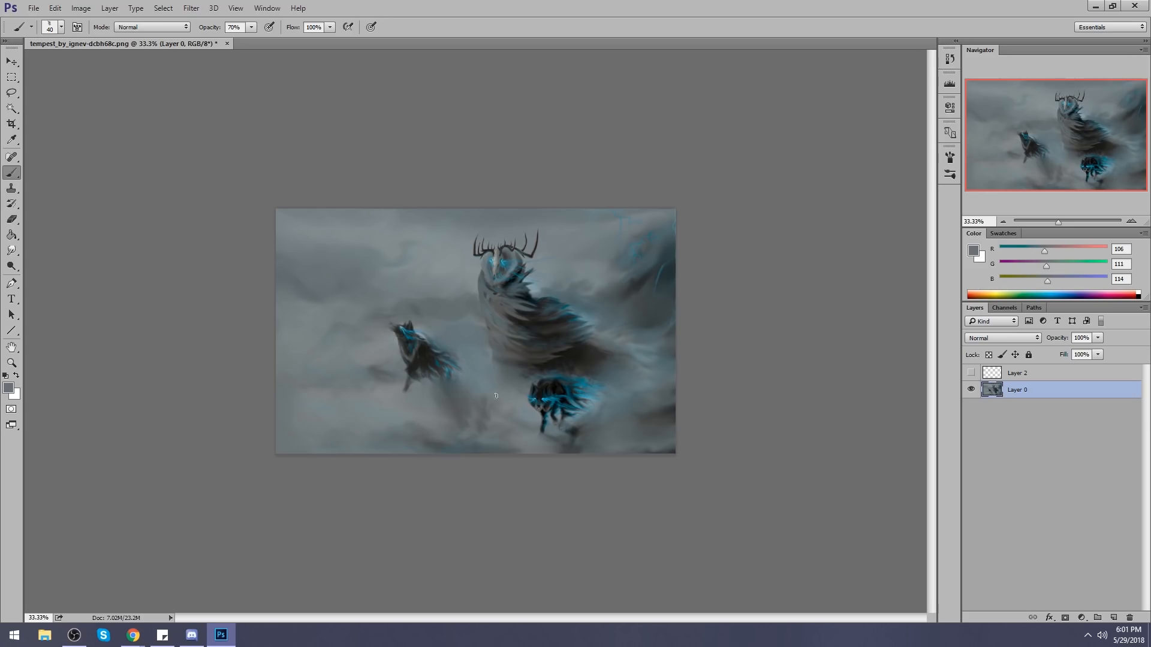
pyautogui.keyDown('alt'); pyautogui.click(417, 366); pyautogui.keyUp('alt')
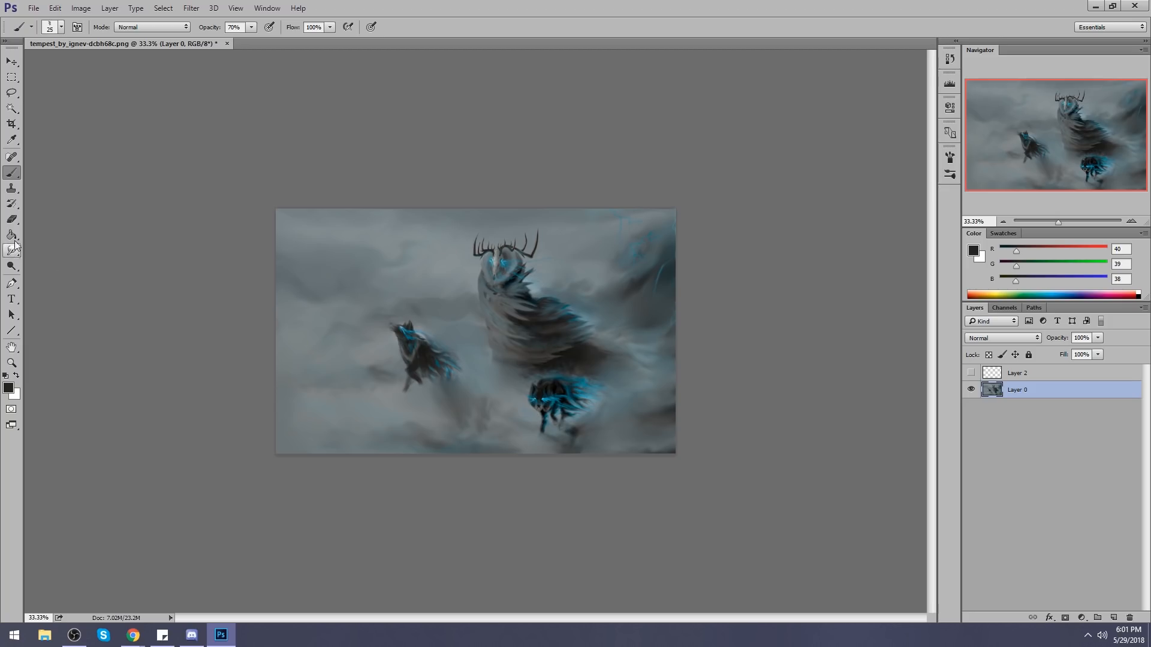
# Add a new empty layer above the merged base painting.
pyautogui.hotkey('ctrl', '-')
pyautogui.hotkey('ctrl', '-')
pyautogui.moveTo(12, 234); pyautogui.dragTo(60, 247)
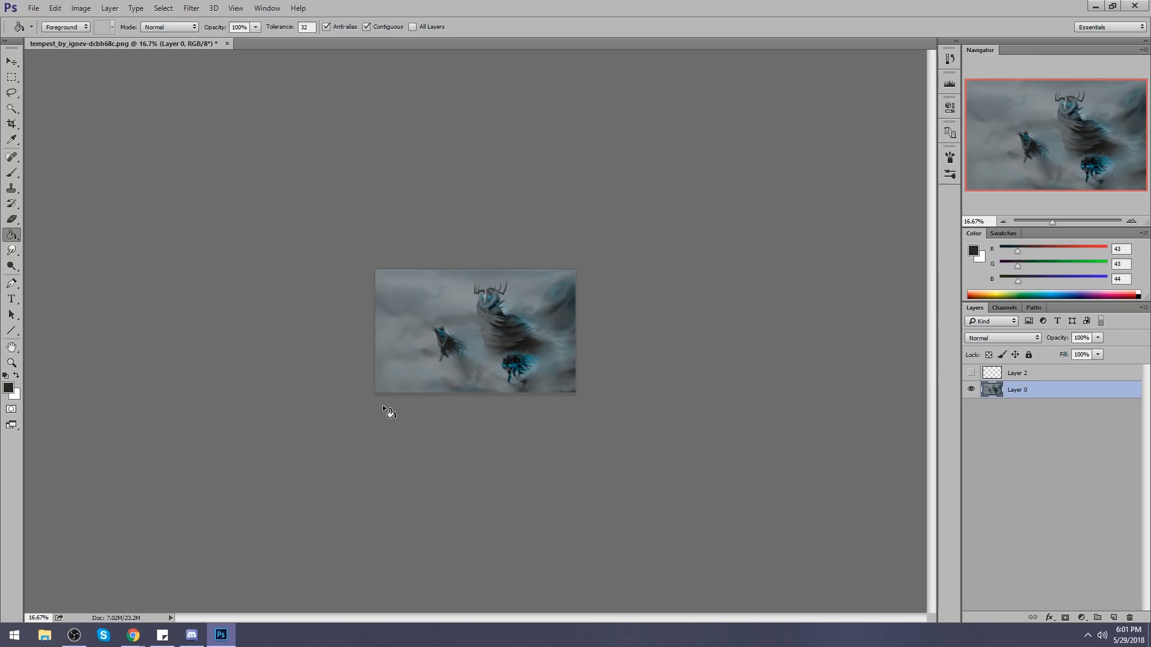
pyautogui.click(1113, 617)
# Try dark foreground-to-transparent linear gradients rising from the painting's lower edge on the new layer, undoing each.
pyautogui.hotkey('shift', 'g')
pyautogui.hotkey('shift', 'g')
pyautogui.moveTo(374, 403); pyautogui.dragTo(482, 220)
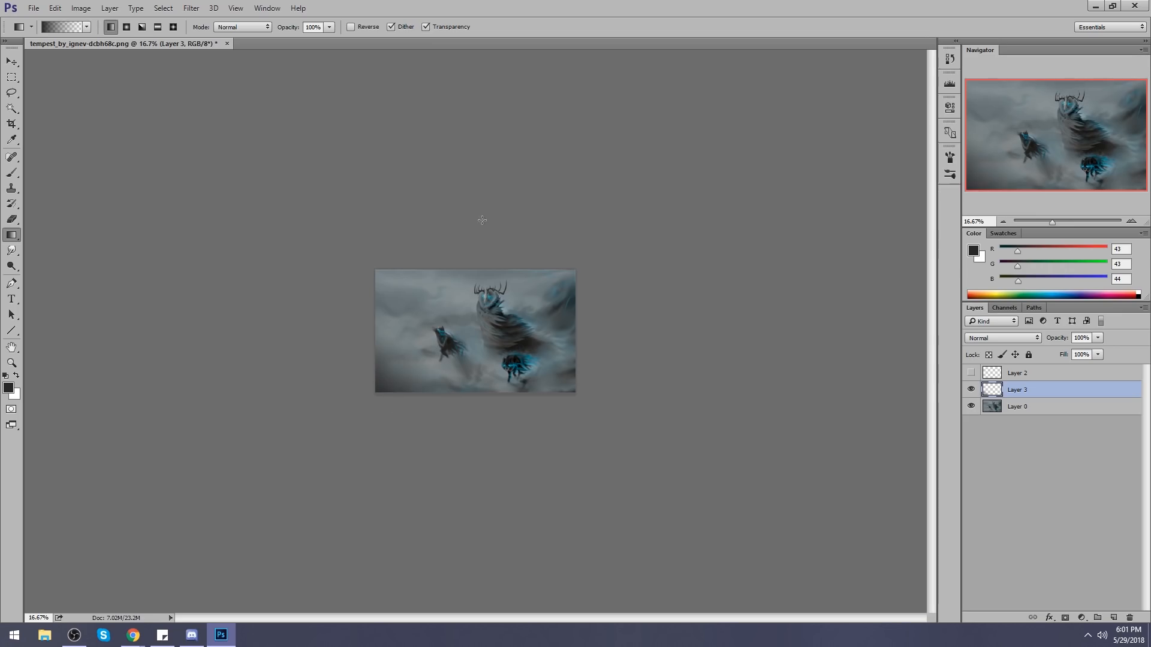
pyautogui.hotkey('ctrl', 'z')
pyautogui.moveTo(394, 414); pyautogui.dragTo(375, 225)
pyautogui.hotkey('ctrl', 'z')
pyautogui.moveTo(385, 420); pyautogui.dragTo(402, 240)
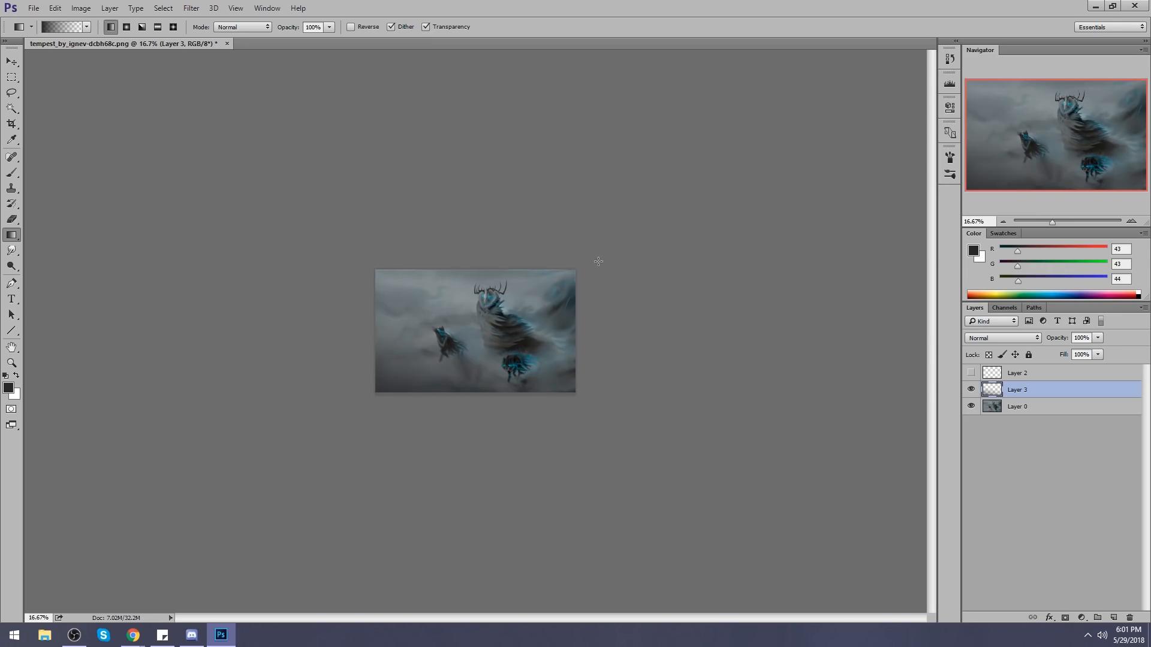
pyautogui.hotkey('ctrl', 'z')
# Try dark linear gradients of varying length from the painting's upper right side, undoing each.
pyautogui.moveTo(545, 264); pyautogui.dragTo(353, 372)
pyautogui.hotkey('ctrl', 'z')
pyautogui.moveTo(511, 263); pyautogui.dragTo(308, 430)
pyautogui.hotkey('ctrl', 'z')
pyautogui.moveTo(511, 252); pyautogui.dragTo(450, 343)
pyautogui.hotkey('ctrl', 'z')
pyautogui.moveTo(501, 246); pyautogui.dragTo(482, 306)
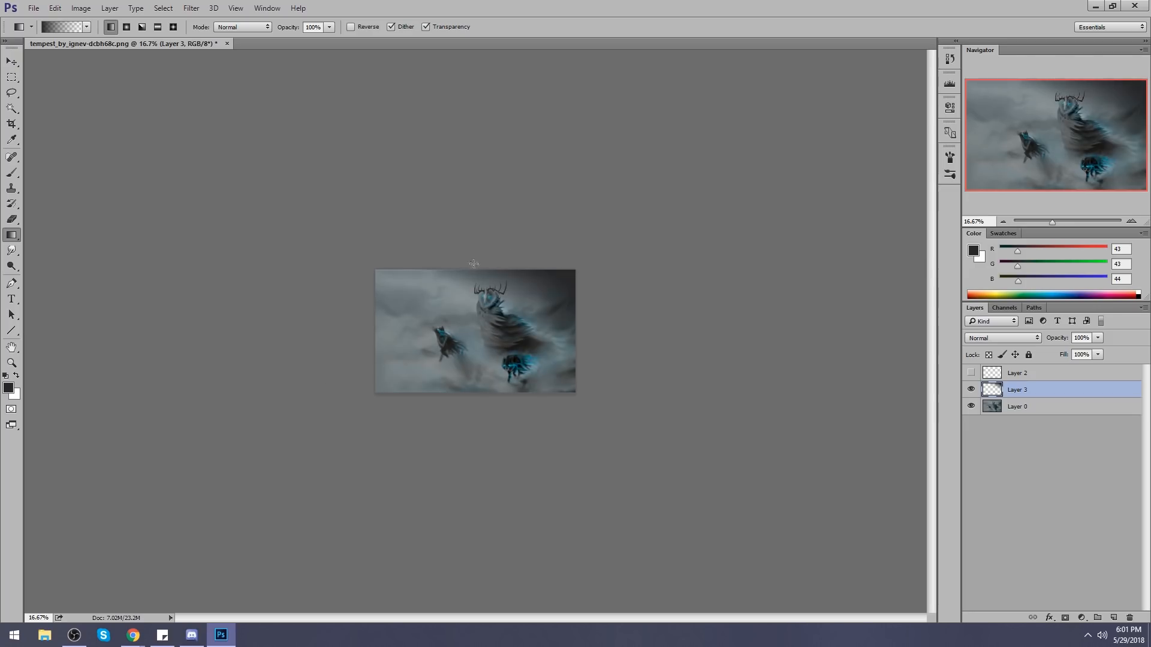
pyautogui.hotkey('ctrl', 'z')
# Choose a soft round brush, enlarge it to size 2000 and set its opacity to 41%, undoing a test stroke.
pyautogui.press('b')
pyautogui.rightClick(480, 301)
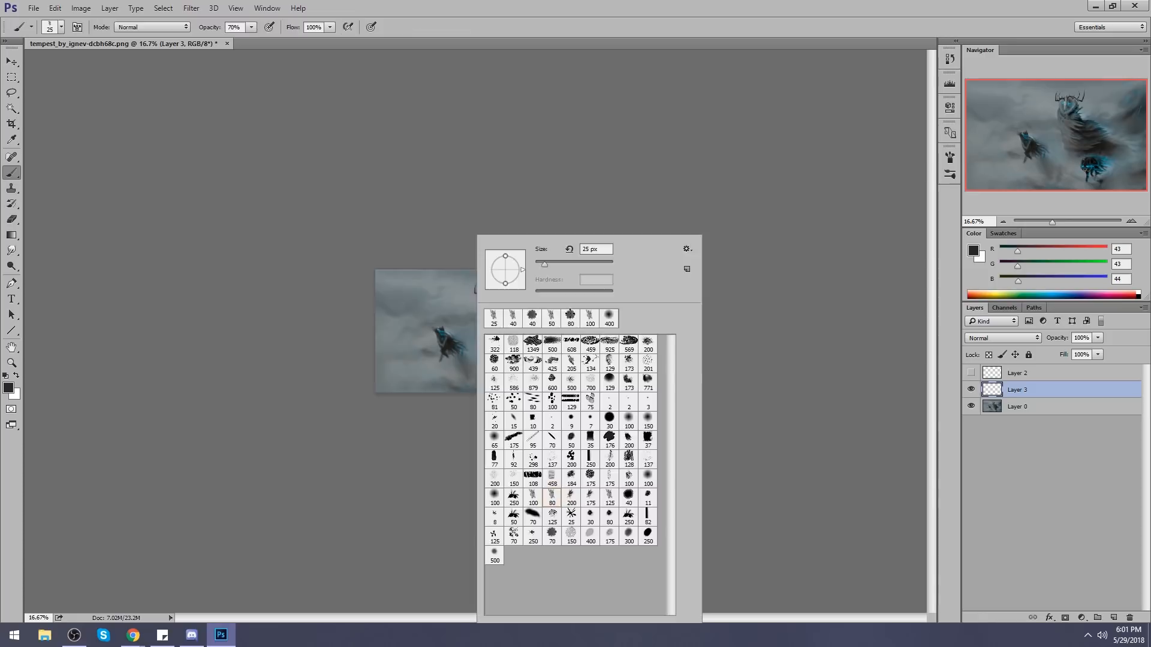
pyautogui.click(630, 426)
pyautogui.click(717, 354)
pyautogui.press(']')
pyautogui.press(']')
pyautogui.press(']')
pyautogui.press(']')
pyautogui.press(']')
pyautogui.press(']')
pyautogui.press(']')
pyautogui.press(']')
pyautogui.press(']')
pyautogui.press(']')
pyautogui.press(']')
pyautogui.press(']')
pyautogui.press(']')
pyautogui.press(']')
pyautogui.press(']')
pyautogui.press(']')
pyautogui.press(']')
pyautogui.press(']')
pyautogui.press(']')
pyautogui.press(']')
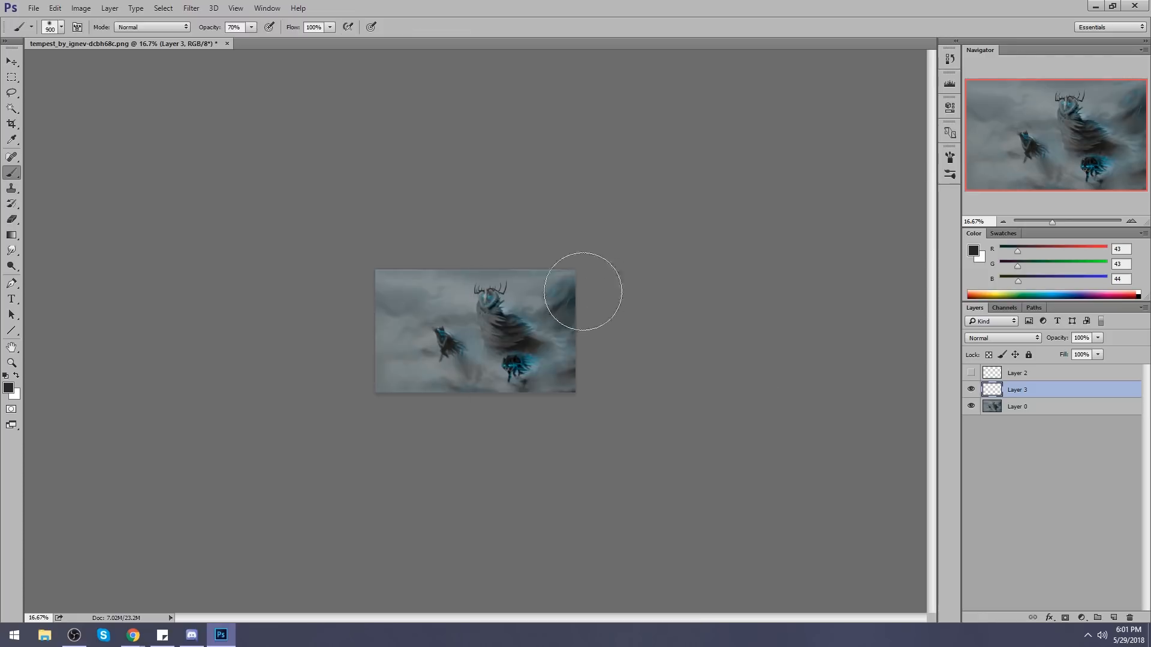
pyautogui.moveTo(588, 280); pyautogui.dragTo(443, 249)
pyautogui.hotkey('ctrl', 'z')
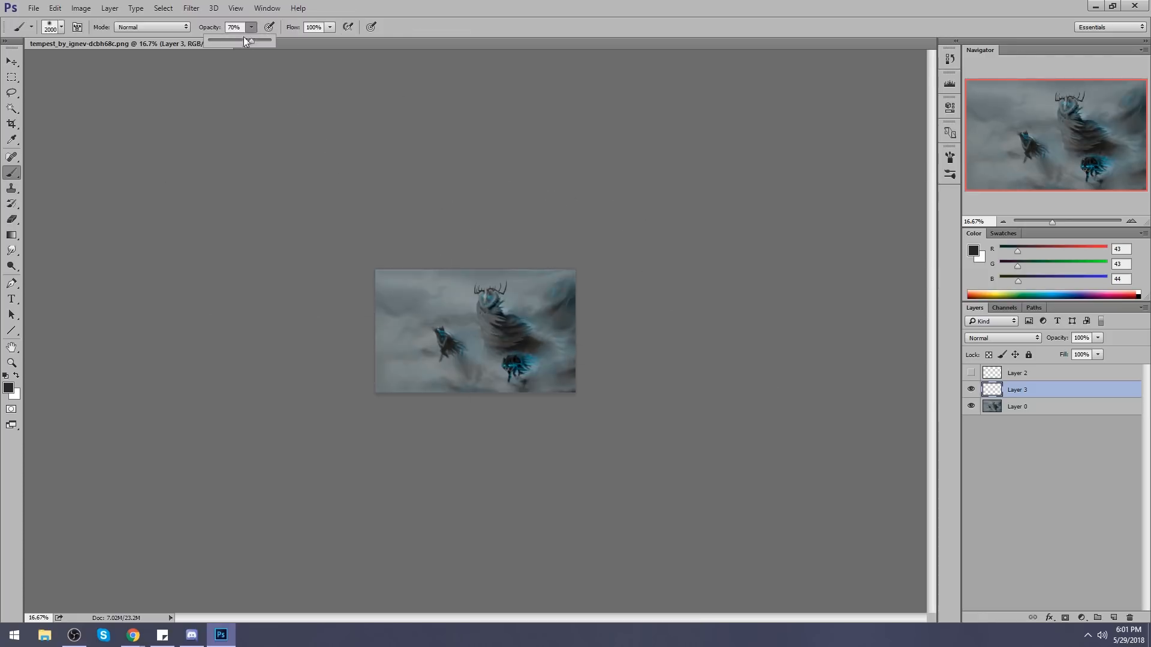
pyautogui.press('4')
pyautogui.press('1')
# Try broad dark strokes around the painting's borders and along its upper edge, undoing them for comparison.
pyautogui.moveTo(547, 262)
pyautogui.mouseDown()
pyautogui.moveTo(605, 336)
pyautogui.moveTo(440, 442)
pyautogui.mouseUp()
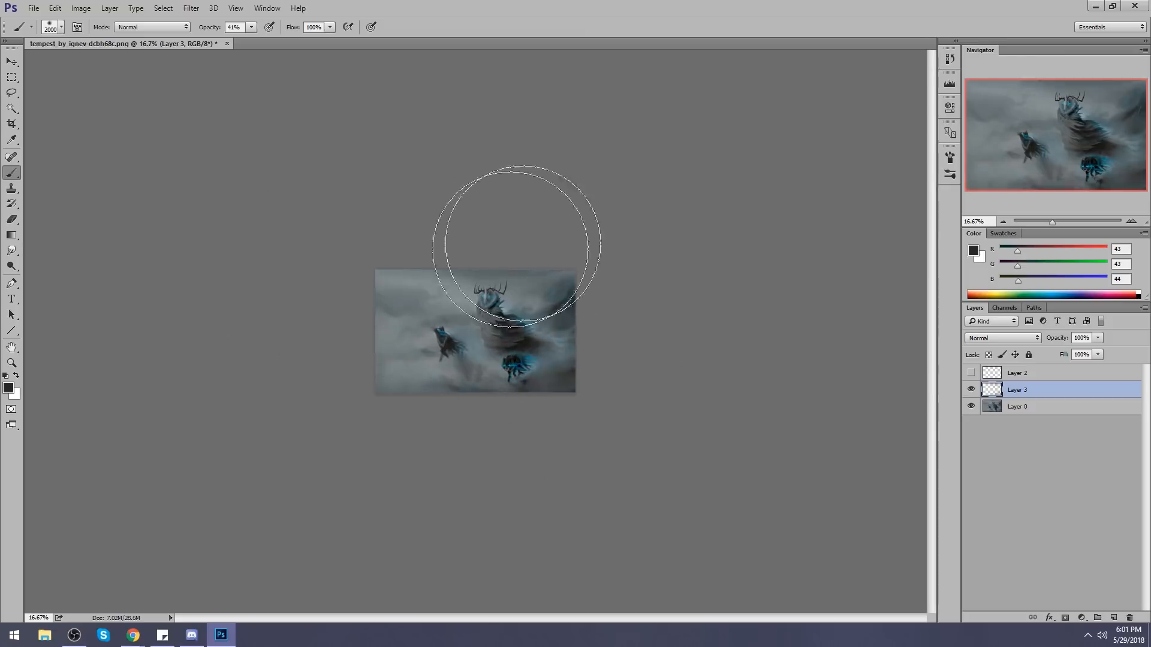
pyautogui.hotkey('ctrl', 'z')
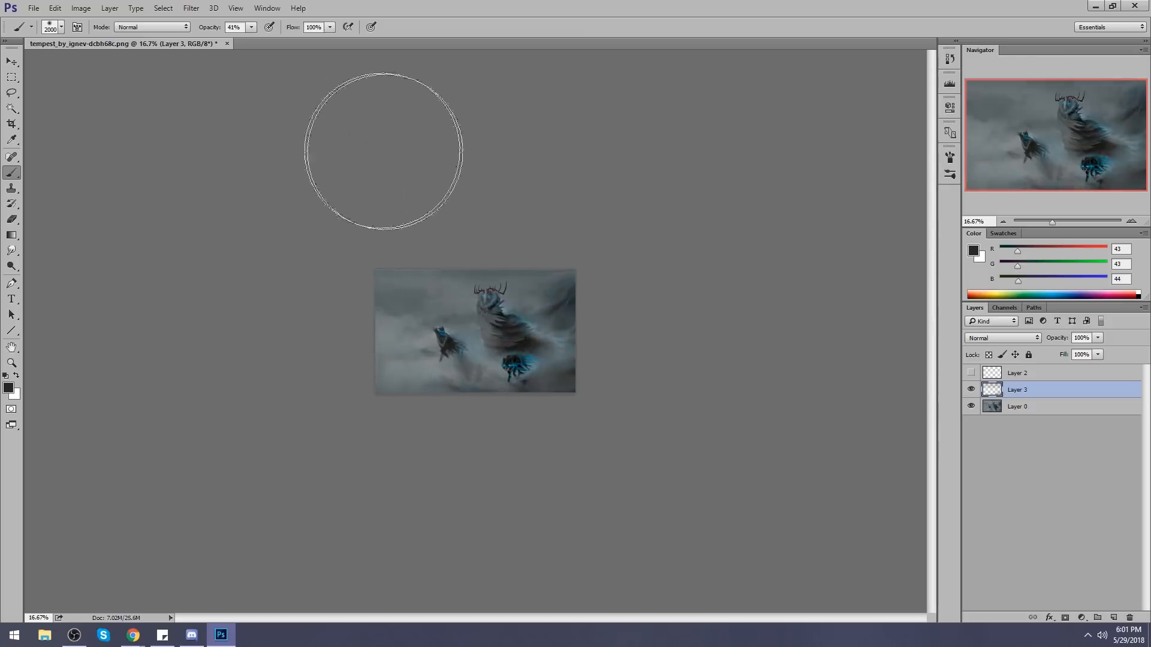
pyautogui.hotkey('ctrl', 'z')
pyautogui.hotkey('ctrl', 'z')
pyautogui.hotkey('ctrl', 'z')
pyautogui.moveTo(382, 262); pyautogui.dragTo(609, 262)
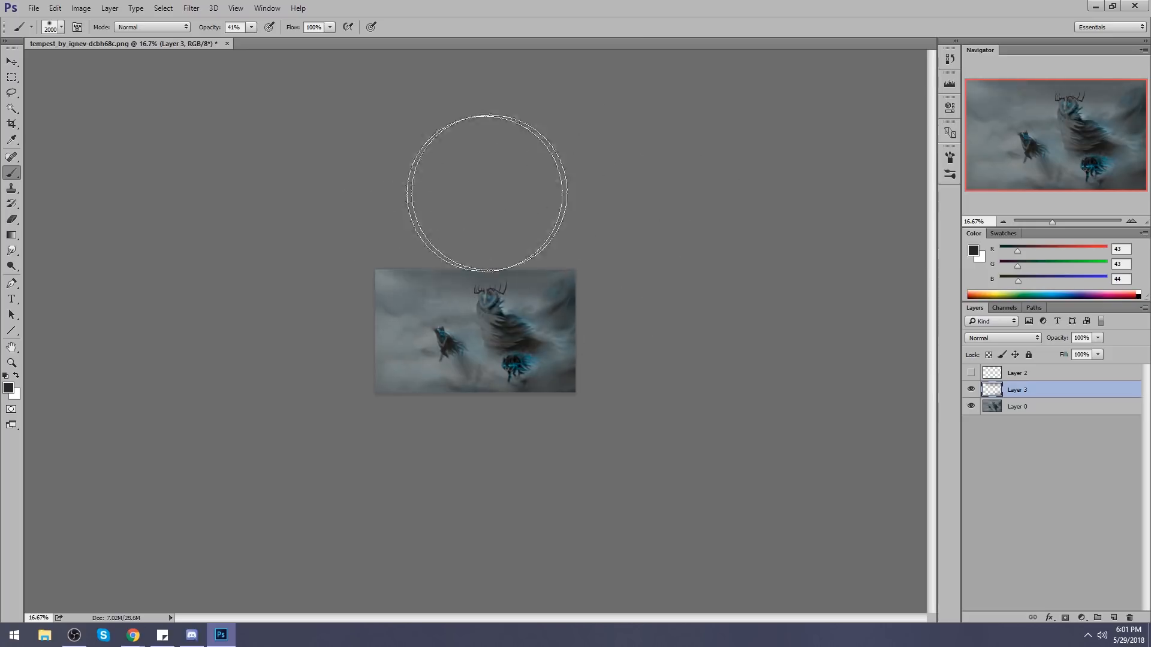
pyautogui.hotkey('ctrl', 'z')
pyautogui.moveTo(394, 253); pyautogui.dragTo(635, 204)
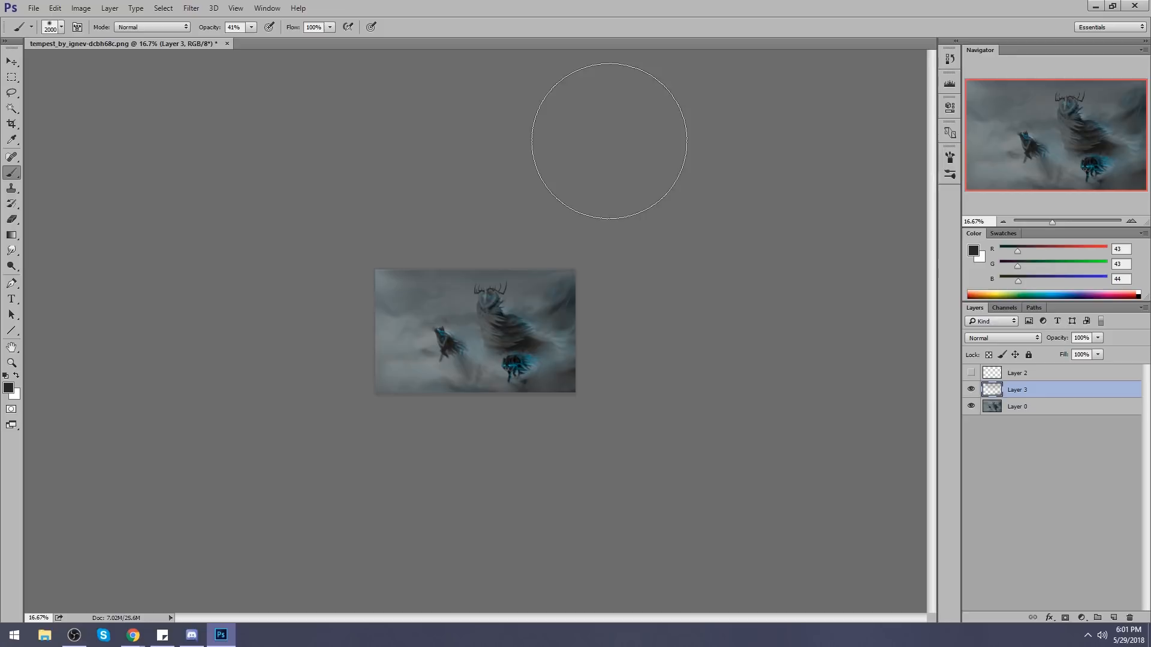
pyautogui.hotkey('ctrl', 'z')
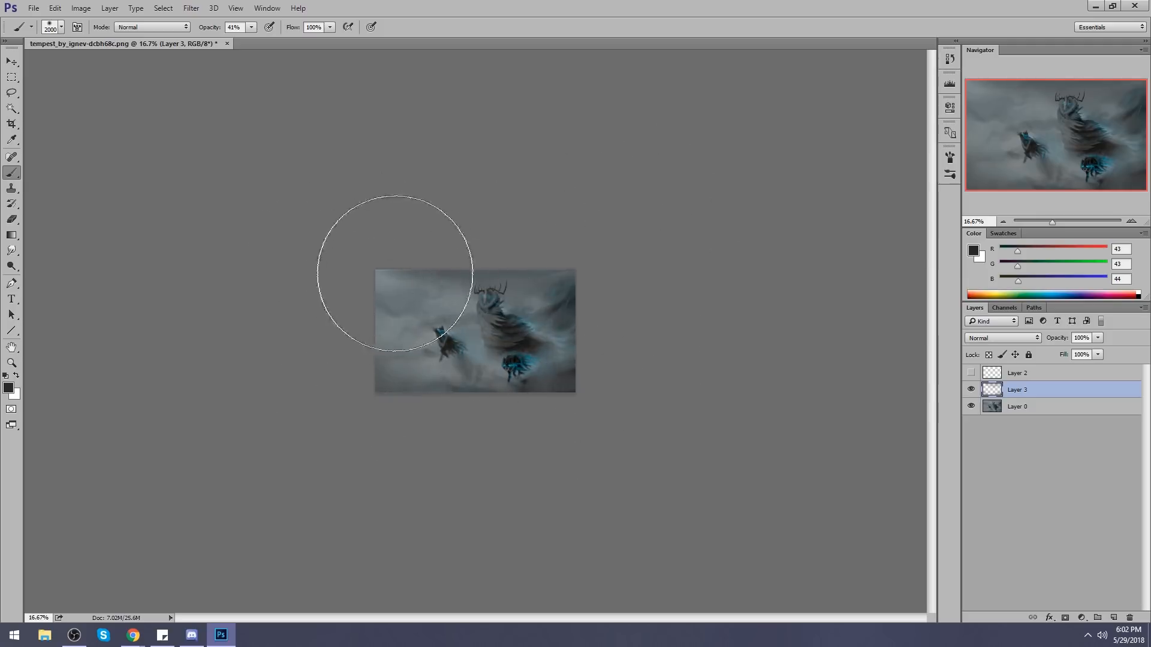
# Darken the left and right sides of the painting with broad soft dark strokes on the new layer.
pyautogui.moveTo(429, 349); pyautogui.dragTo(413, 331)
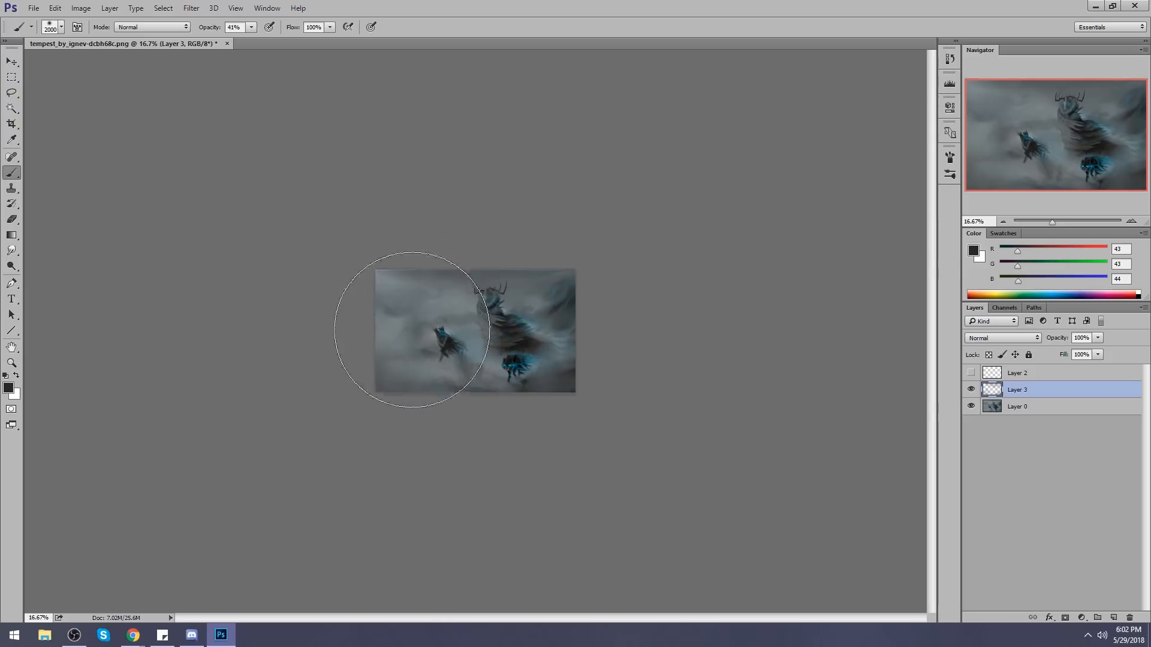
pyautogui.moveTo(560, 363); pyautogui.dragTo(579, 296)
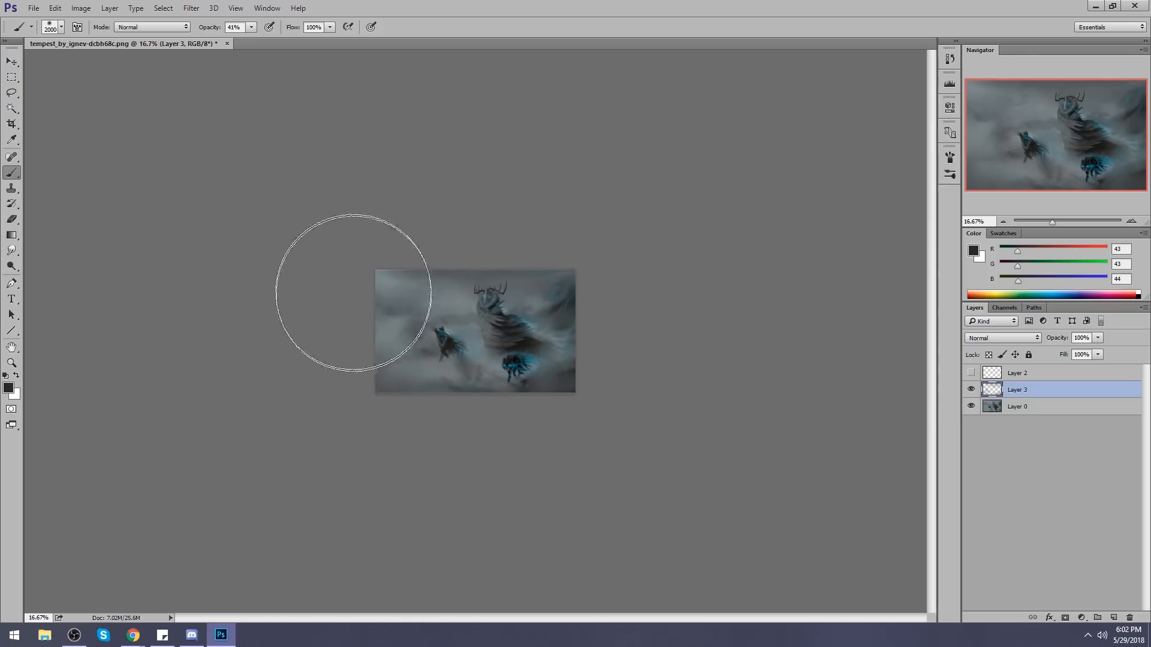
pyautogui.moveTo(366, 280); pyautogui.dragTo(367, 254)
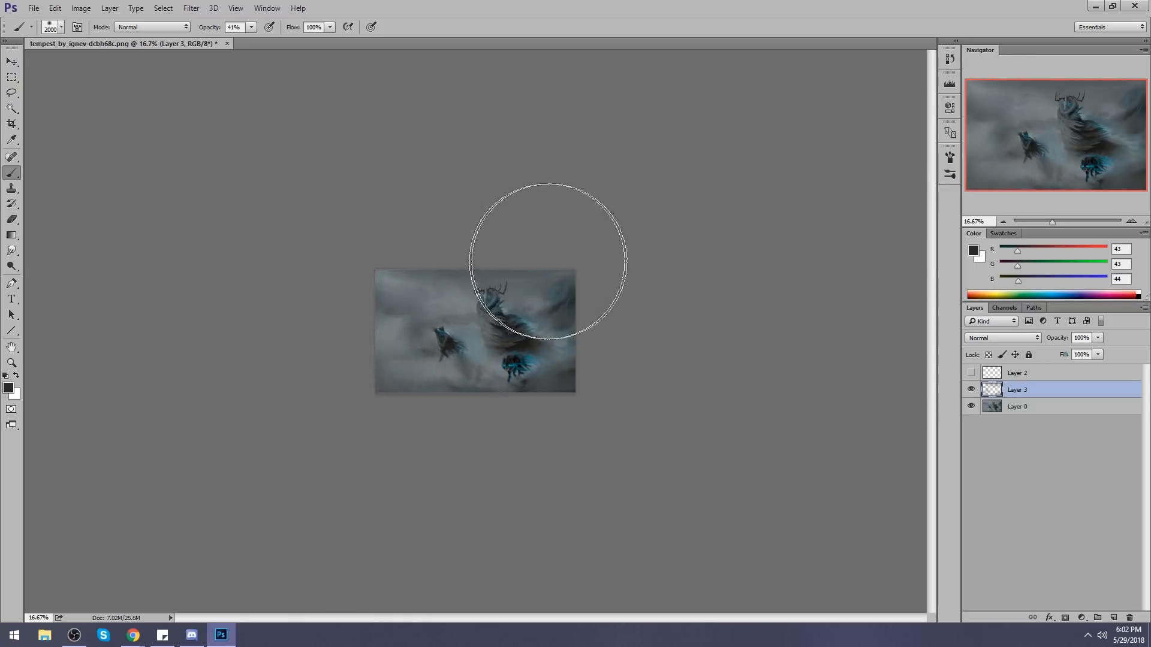
# Finish darkening the painting's upper edge, and add a soft teal tint sampled from the painting over its right side on a new layer.
pyautogui.moveTo(461, 278); pyautogui.dragTo(463, 296)
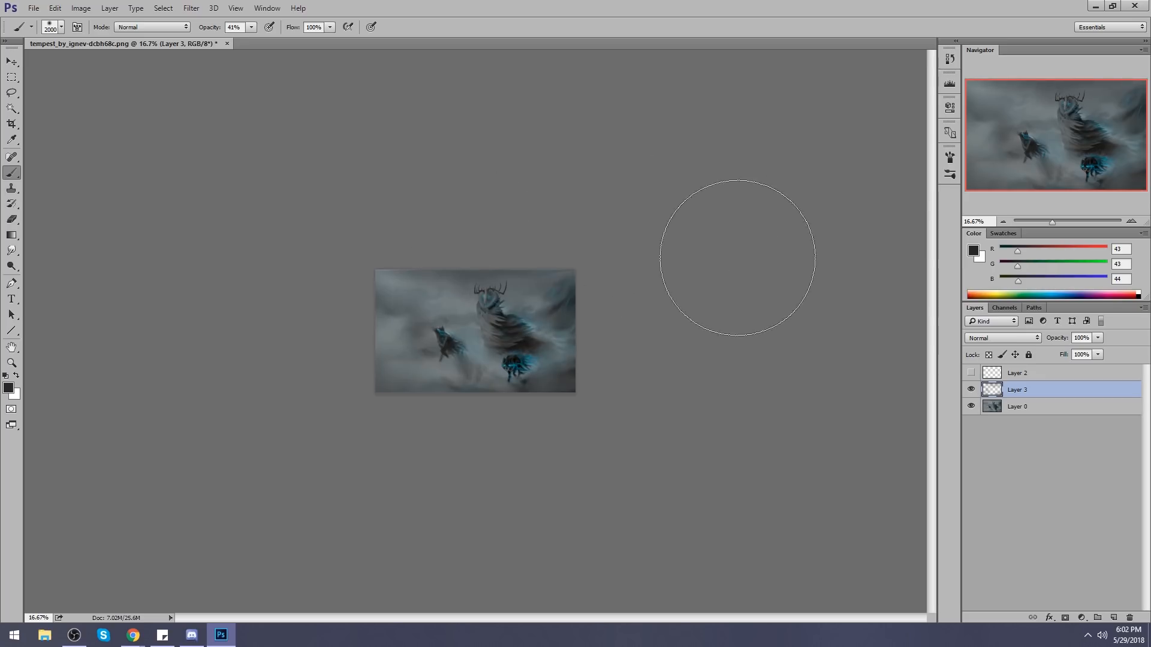
pyautogui.click(1113, 618)
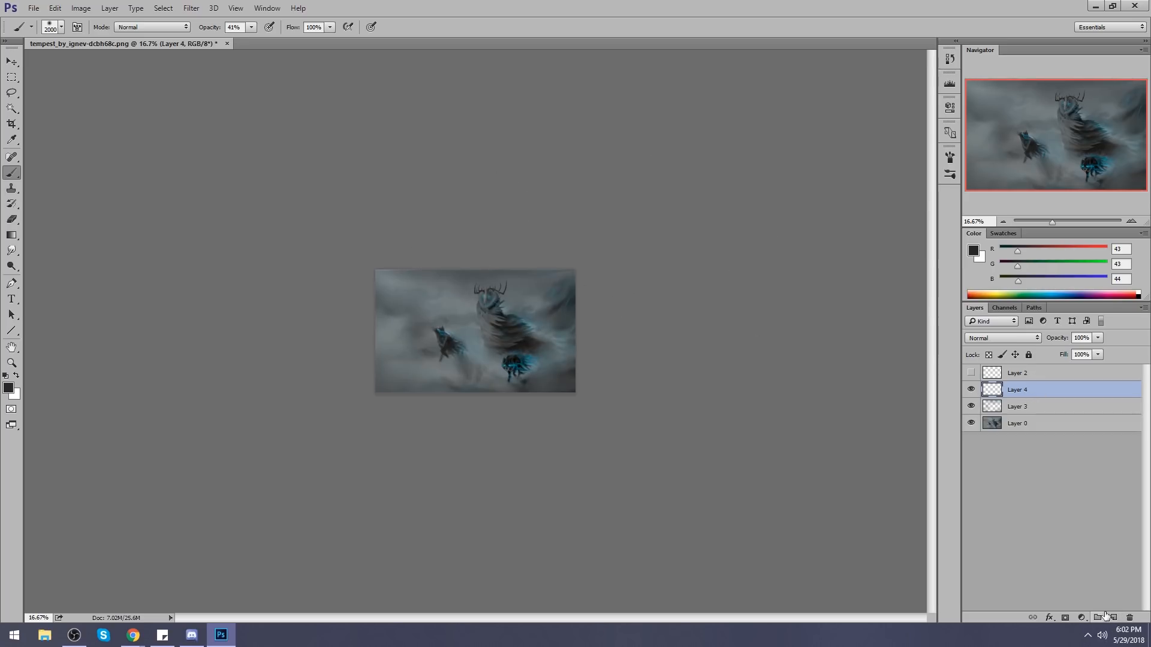
pyautogui.keyDown('alt'); pyautogui.click(532, 360); pyautogui.keyUp('alt')
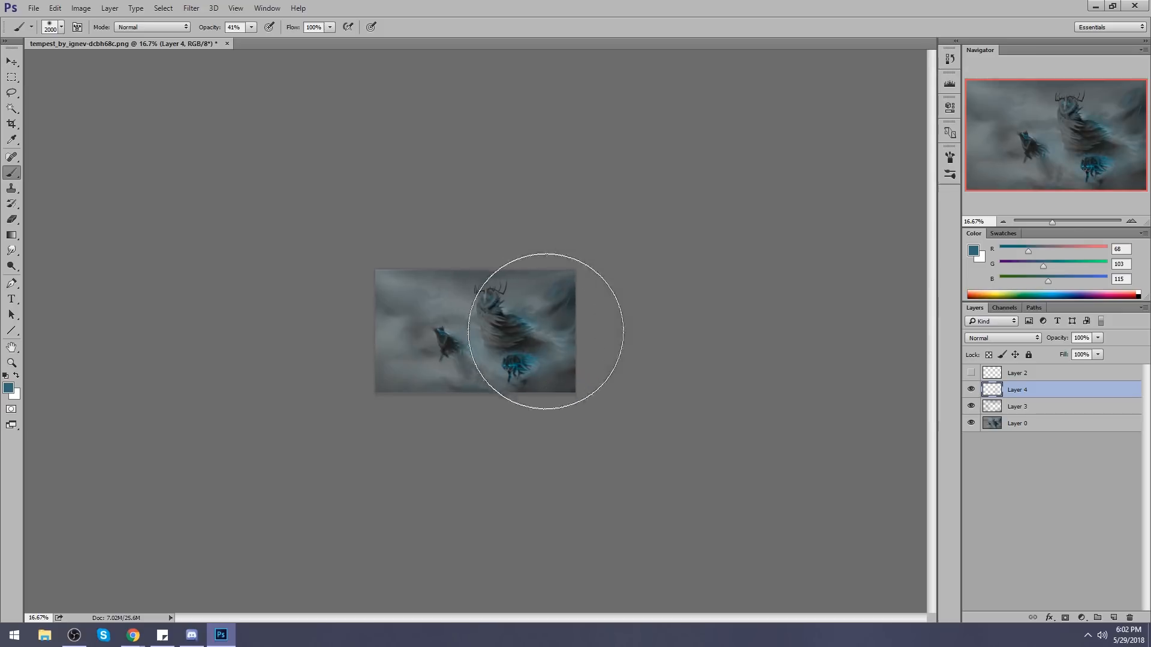
pyautogui.moveTo(535, 330)
pyautogui.mouseDown()
pyautogui.moveTo(441, 341)
pyautogui.moveTo(482, 341)
pyautogui.moveTo(484, 354)
pyautogui.moveTo(418, 356)
pyautogui.moveTo(471, 350)
pyautogui.moveTo(436, 366)
pyautogui.moveTo(528, 333)
pyautogui.moveTo(560, 304)
pyautogui.moveTo(557, 278)
pyautogui.moveTo(559, 290)
pyautogui.moveTo(539, 261)
pyautogui.moveTo(510, 255)
pyautogui.moveTo(557, 357)
pyautogui.moveTo(542, 403)
pyautogui.moveTo(419, 402)
pyautogui.moveTo(561, 376)
pyautogui.moveTo(581, 343)
pyautogui.mouseUp()
# Merge both tint layers down into the base painting layer, Layer 0.
pyautogui.rightClick(1021, 409)
pyautogui.click(971, 434)
pyautogui.rightClick(1000, 389)
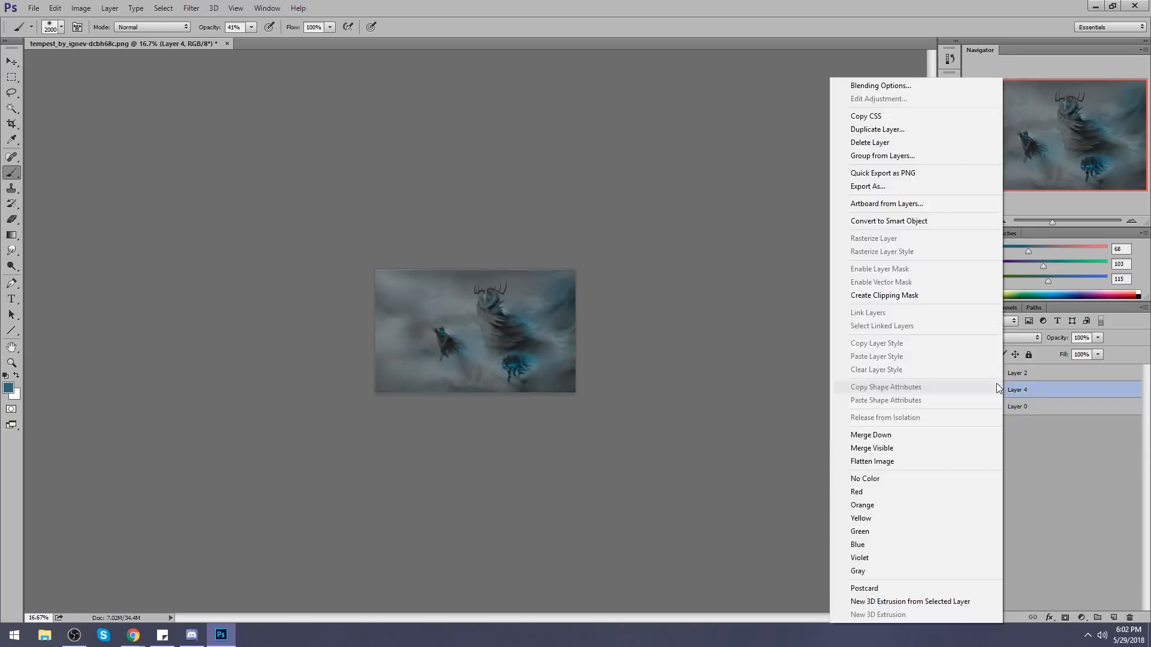
pyautogui.click(926, 435)
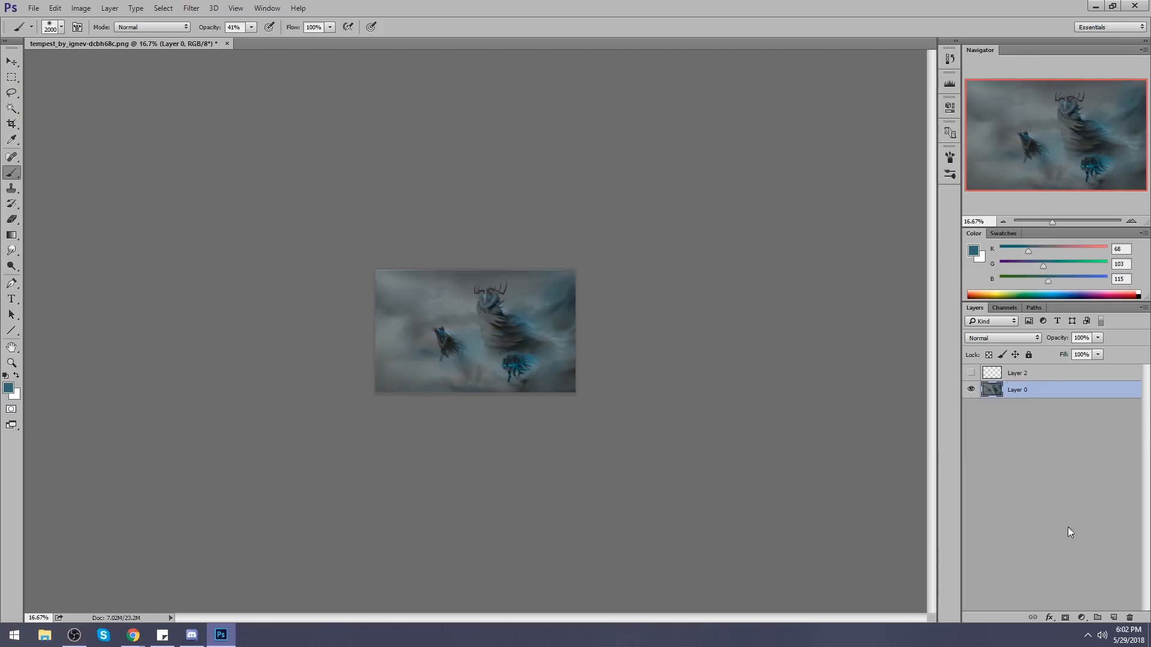
pyautogui.scroll(2, 735, 442)
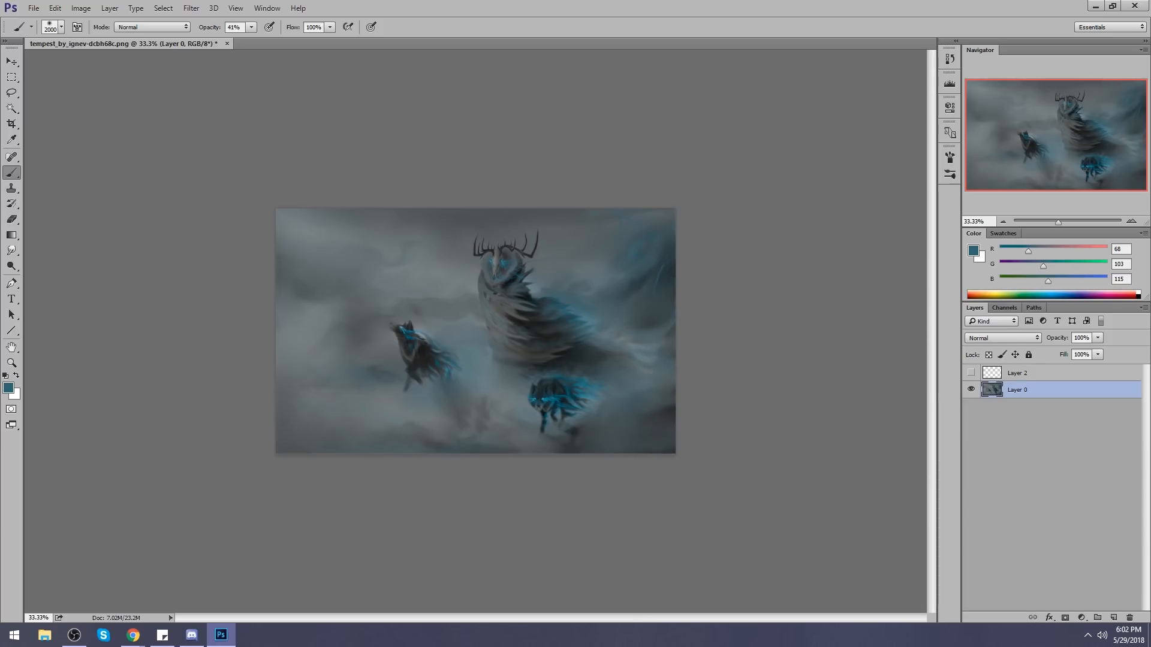
# Switch to Chrome and examine the clown costume stills in the image results for "it movie 1986".
pyautogui.hotkey('alt', 'Tab')
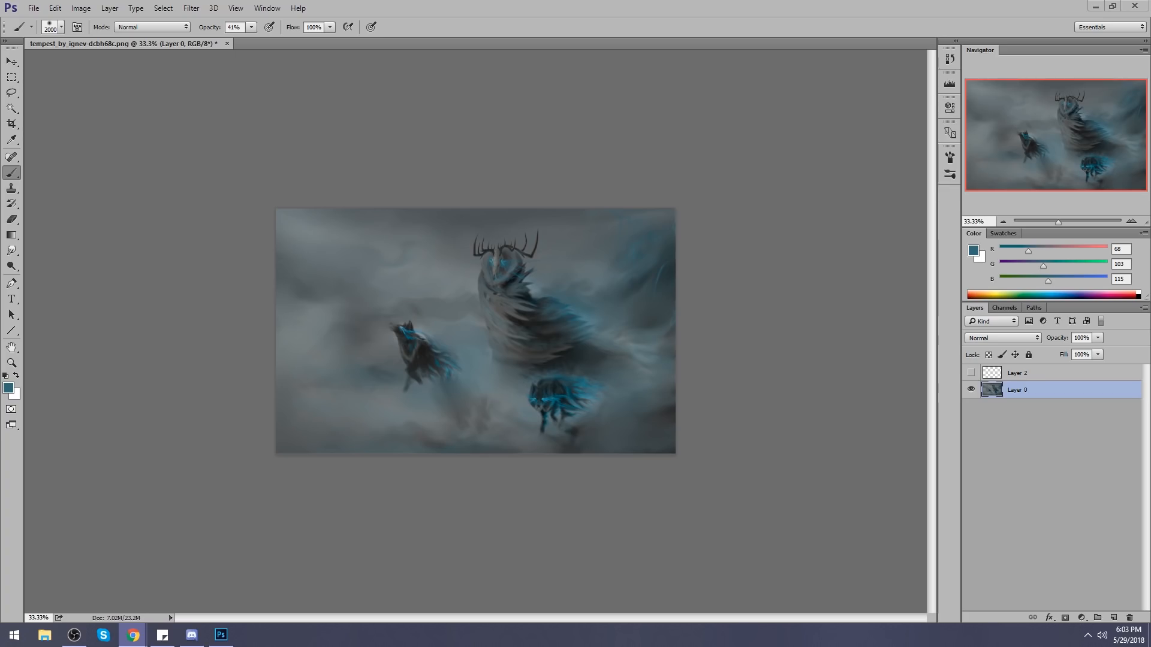
pyautogui.moveTo(1150, 33); pyautogui.dragTo(704, 23)
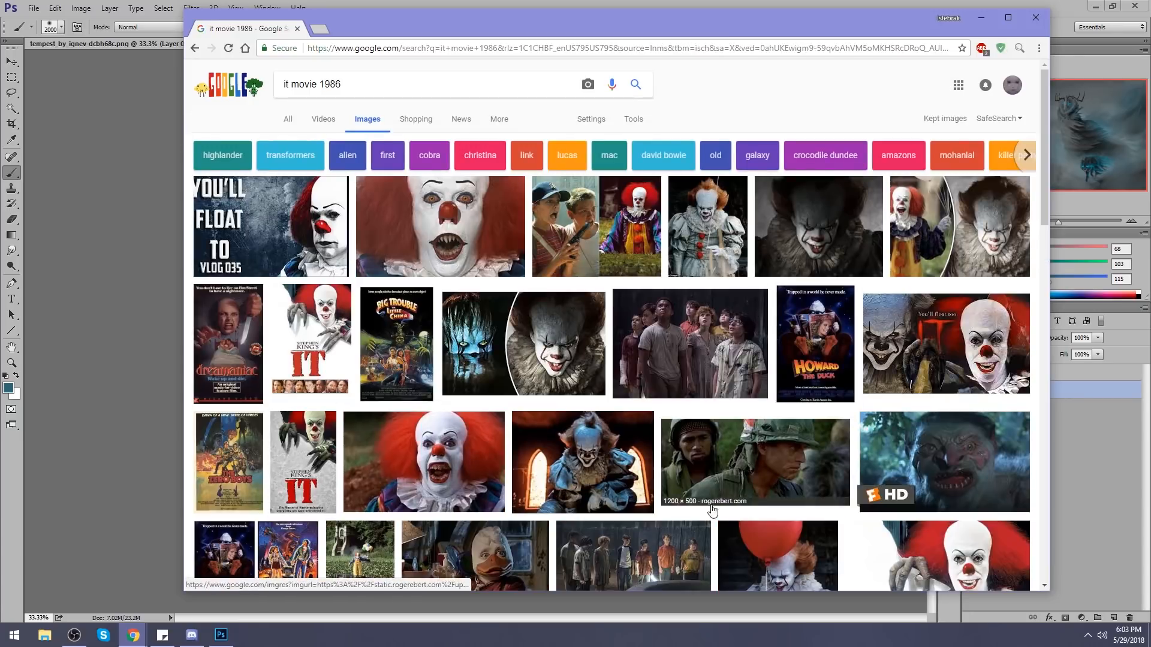
pyautogui.click(624, 246)
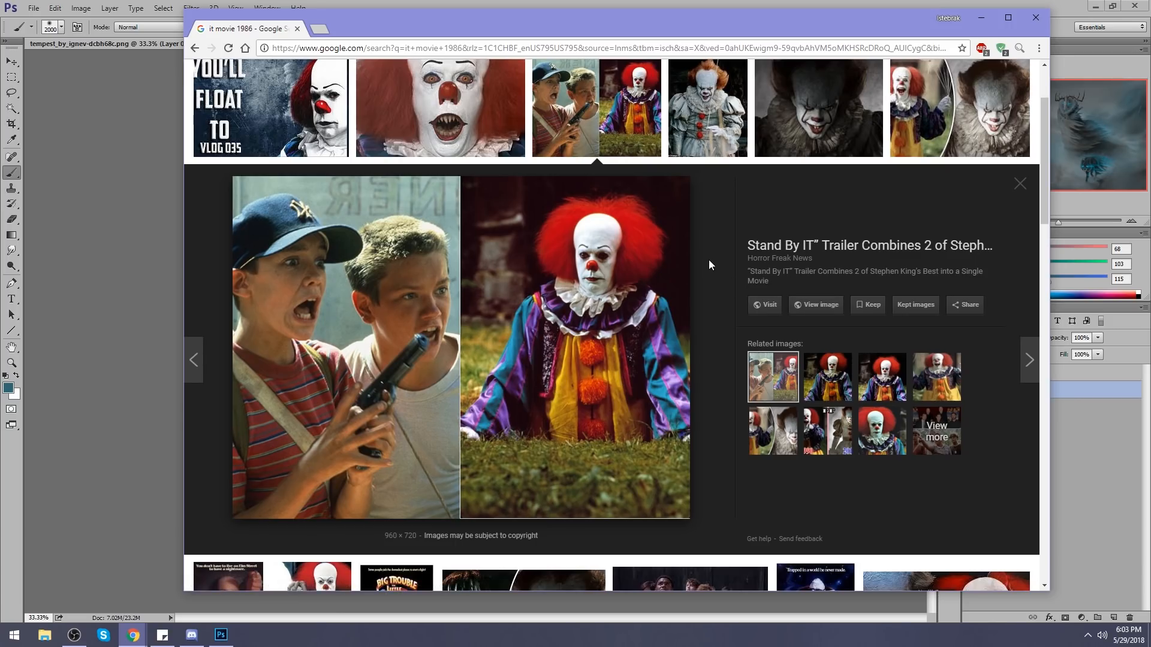
pyautogui.click(699, 117)
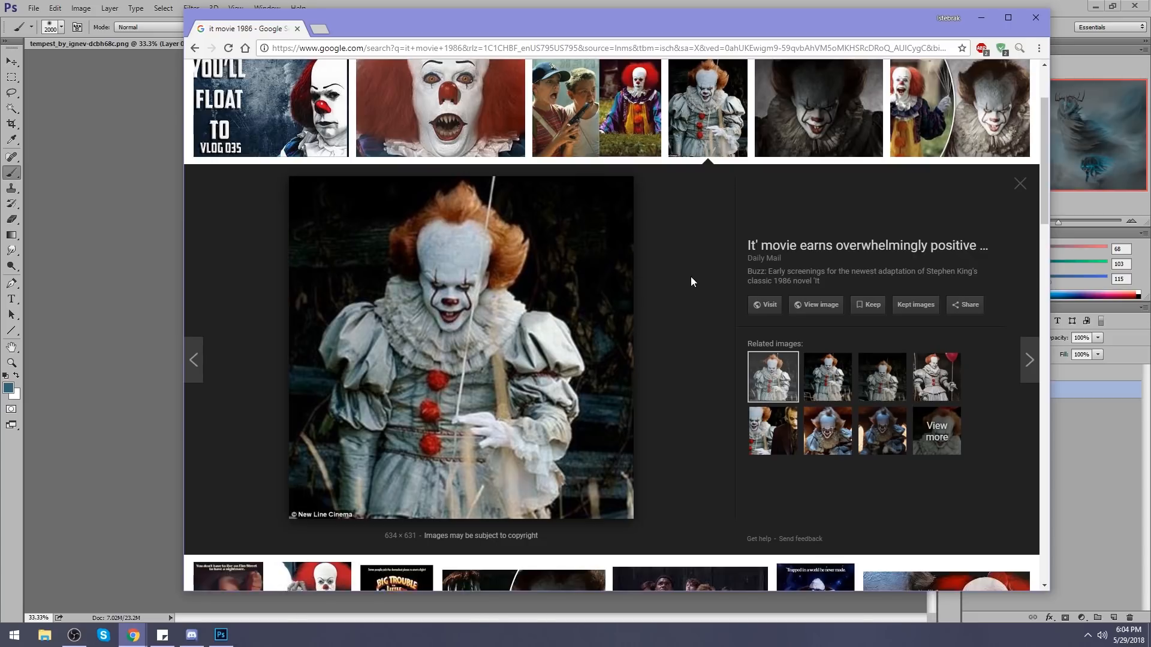
pyautogui.scroll(-6, 689, 285)
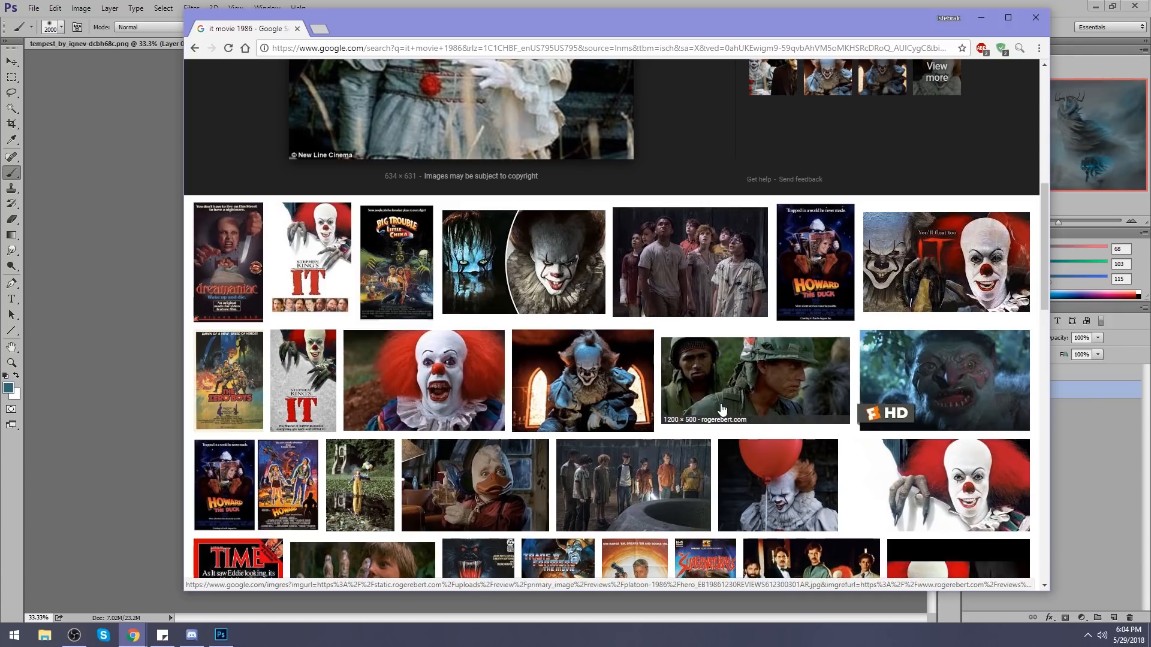
pyautogui.scroll(-3, 720, 408)
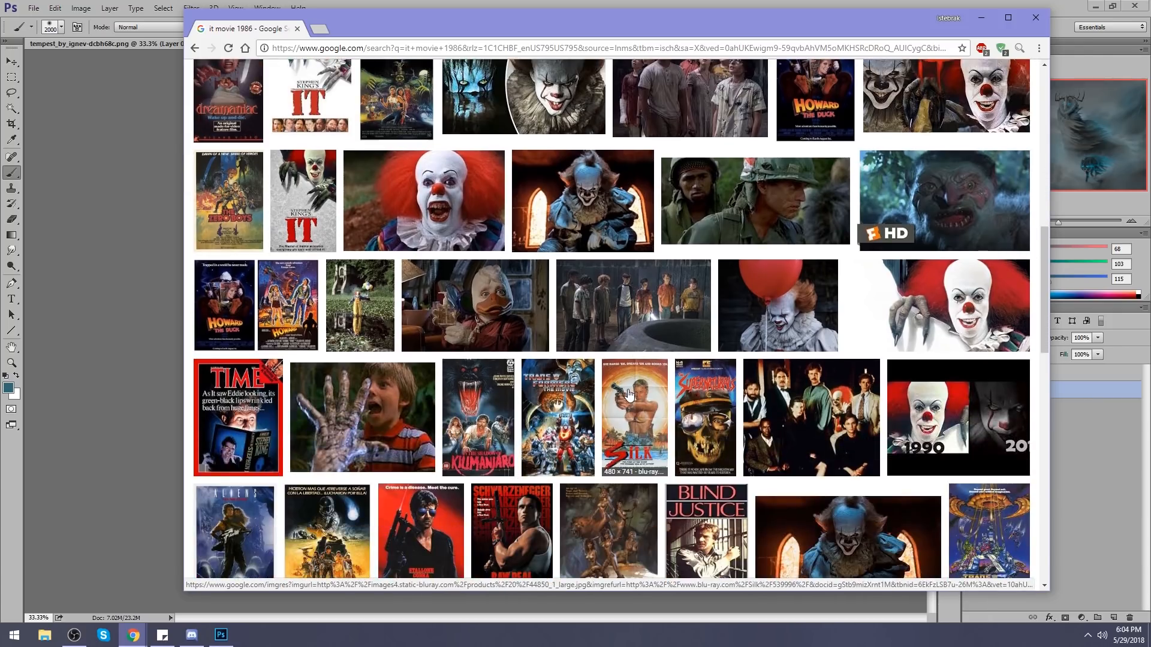
pyautogui.scroll(-3, 627, 393)
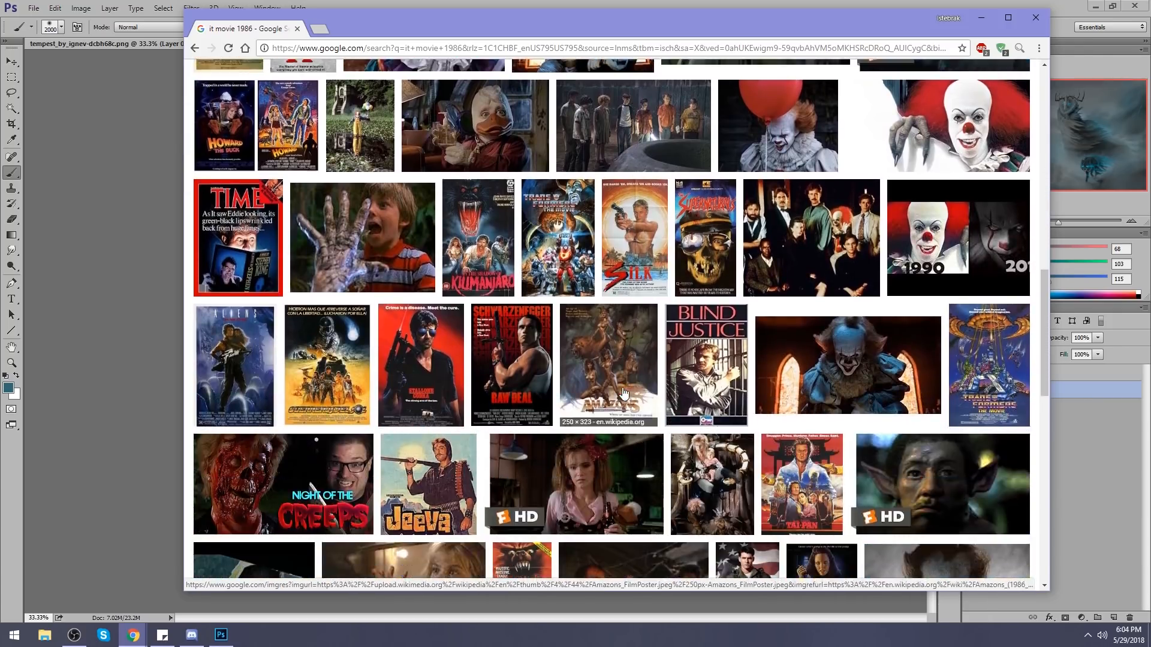
pyautogui.scroll(5, 624, 393)
pyautogui.scroll(6, 623, 393)
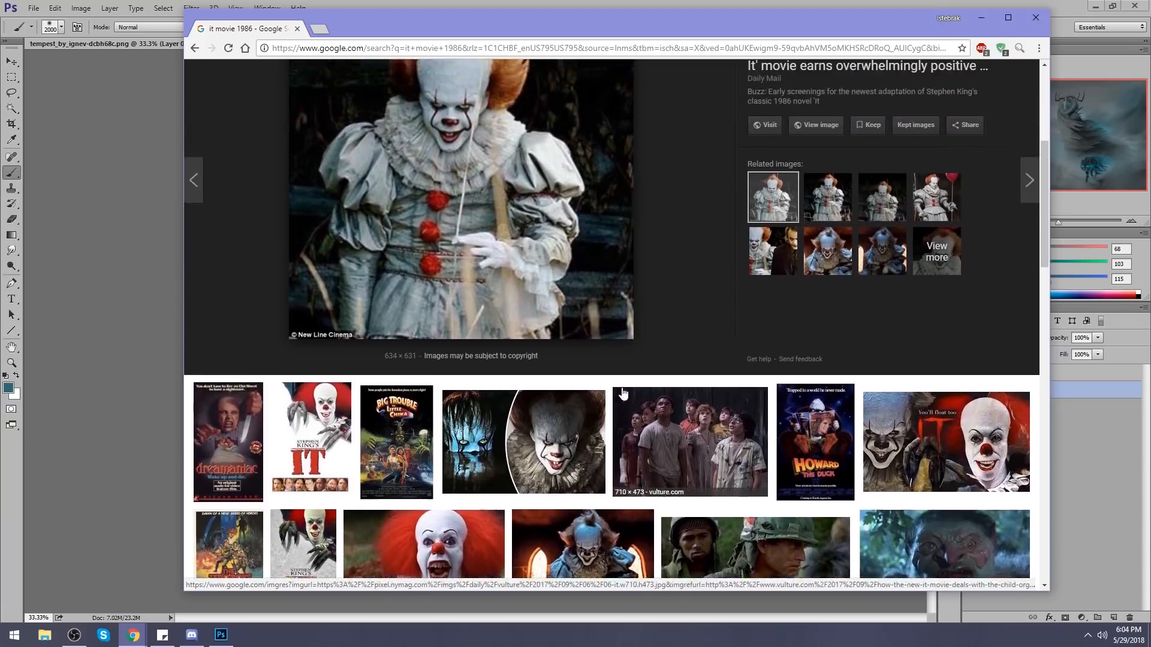
pyautogui.scroll(1, 623, 393)
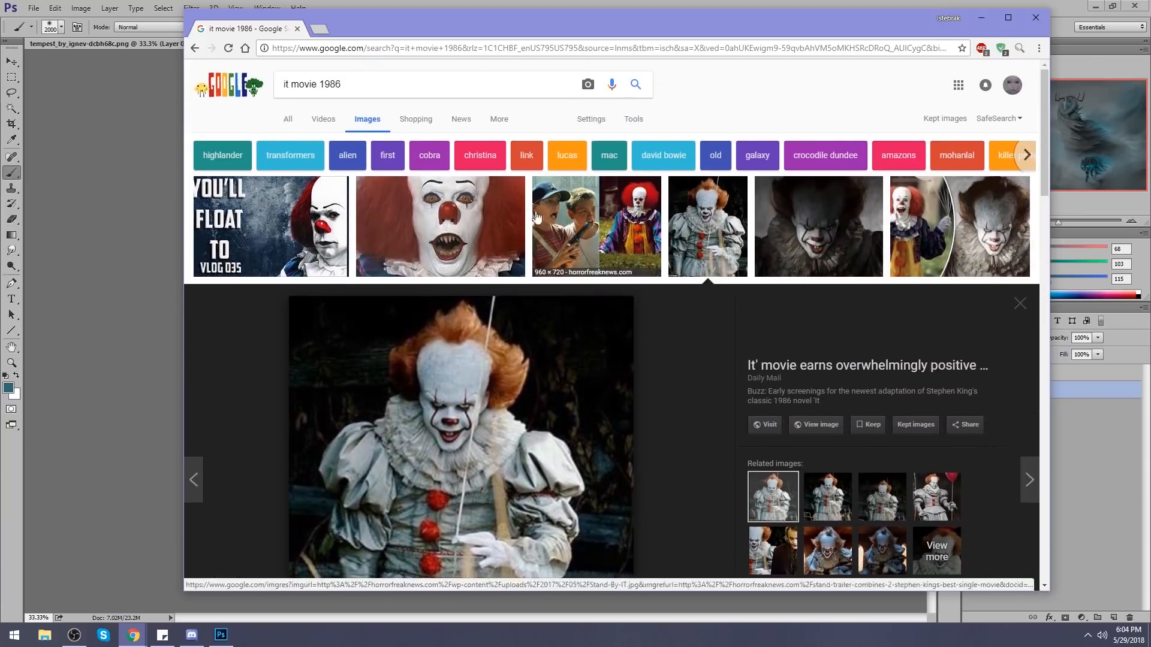
# Search images for "it movie 1986 field", look over the results and close the browser page.
pyautogui.write('field')
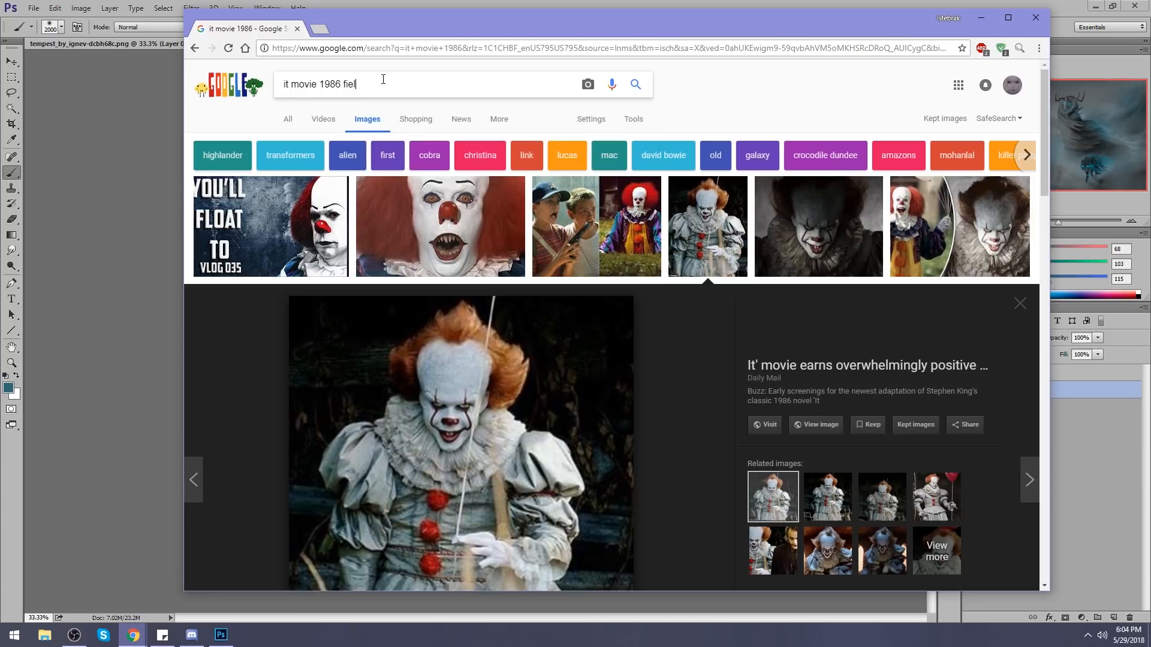
pyautogui.press('Return')
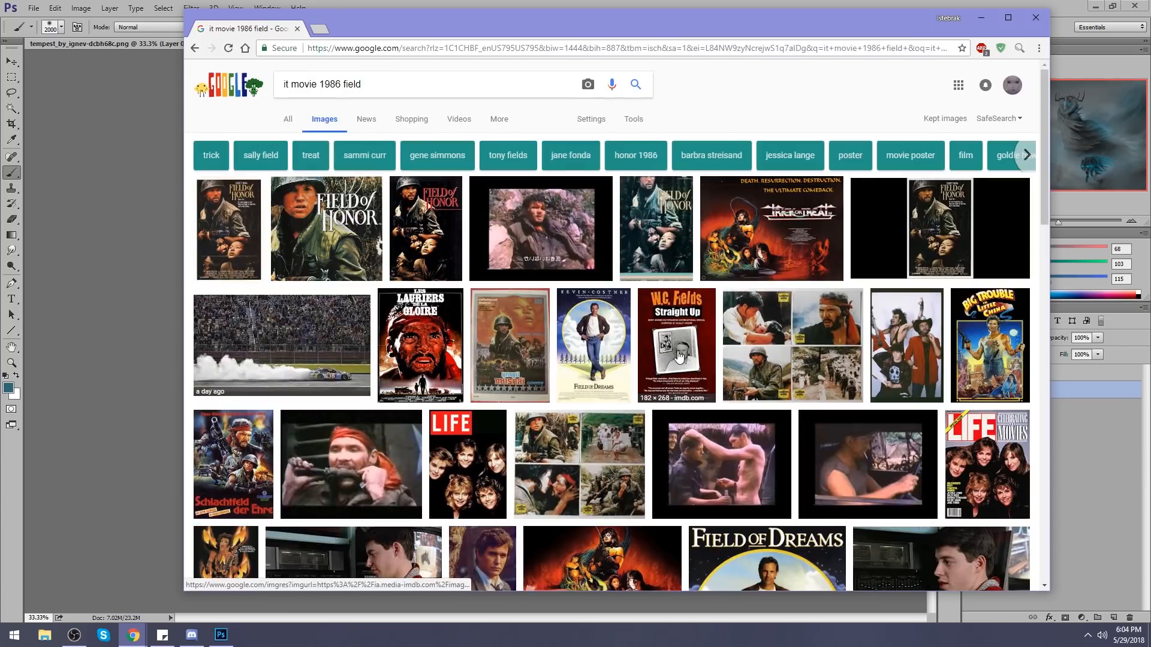
pyautogui.click(297, 29)
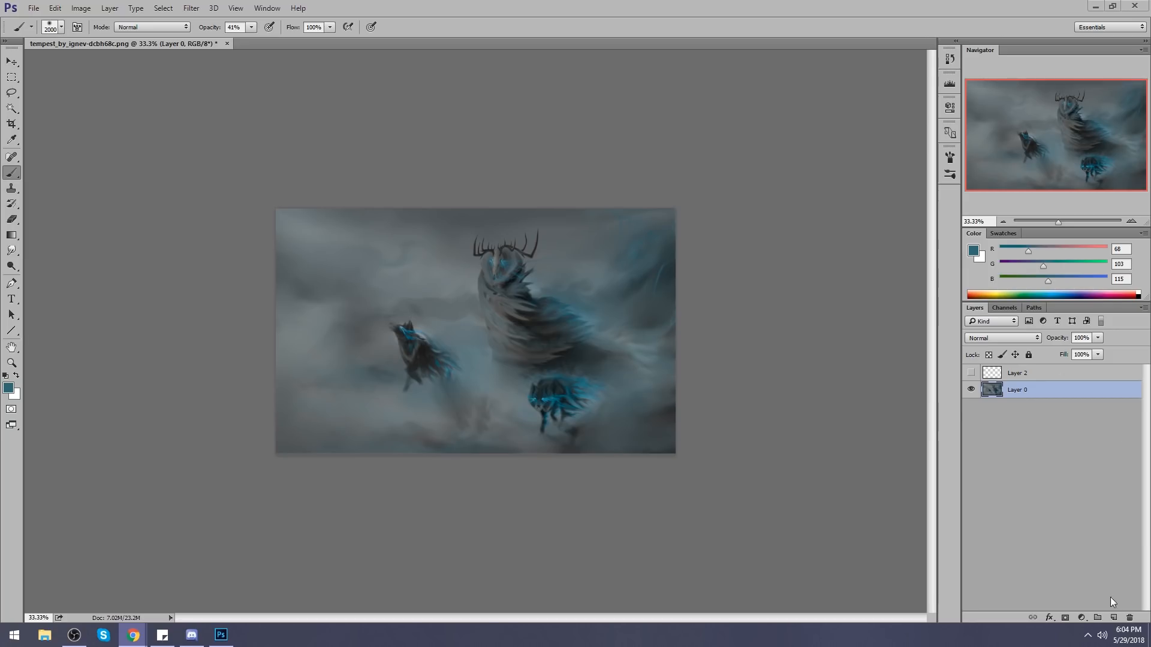
# Add a new layer above the painting with the Color Dodge blend mode, and reselect Layer 0.
pyautogui.click(1113, 617)
pyautogui.click(1009, 338)
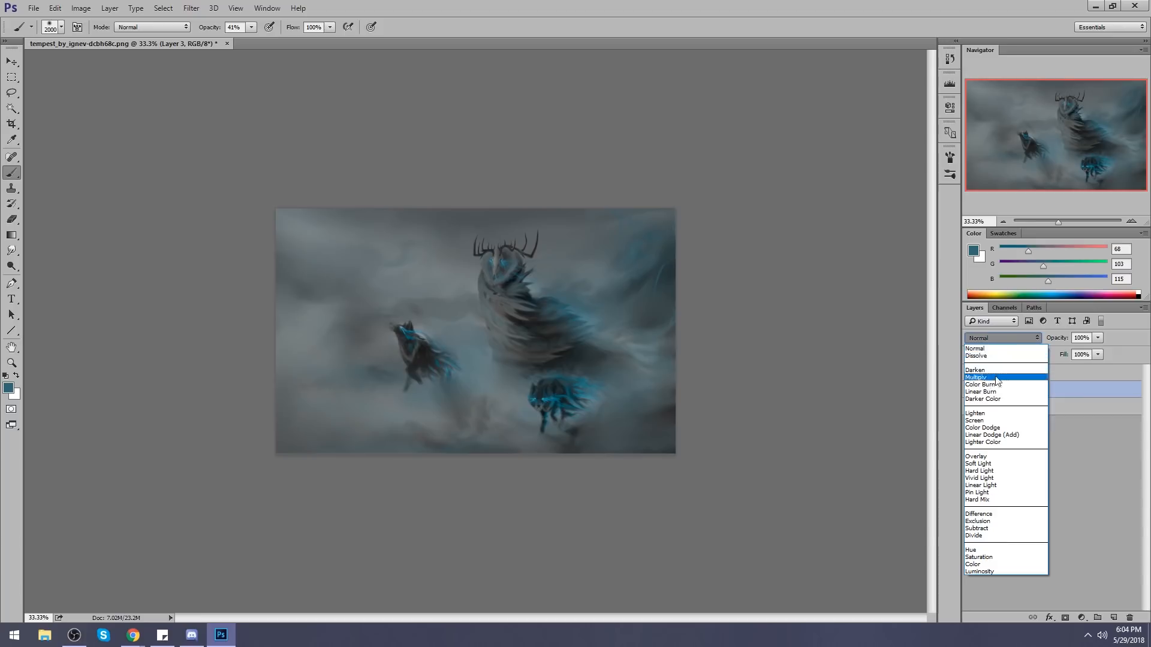
pyautogui.click(998, 427)
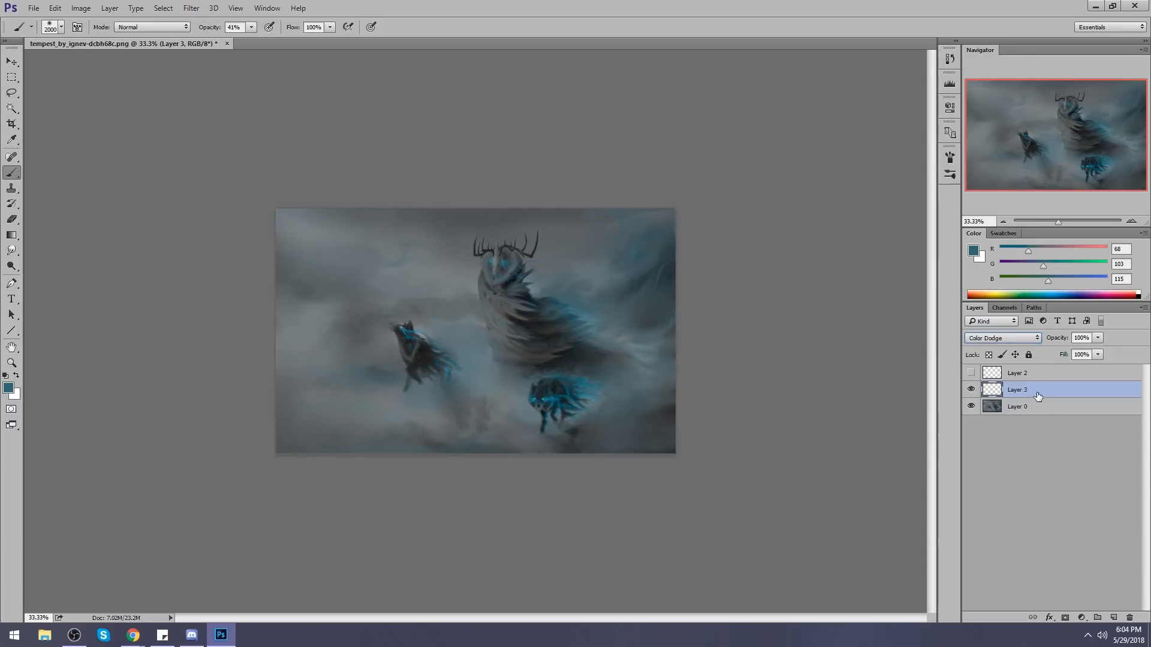
pyautogui.click(1021, 409)
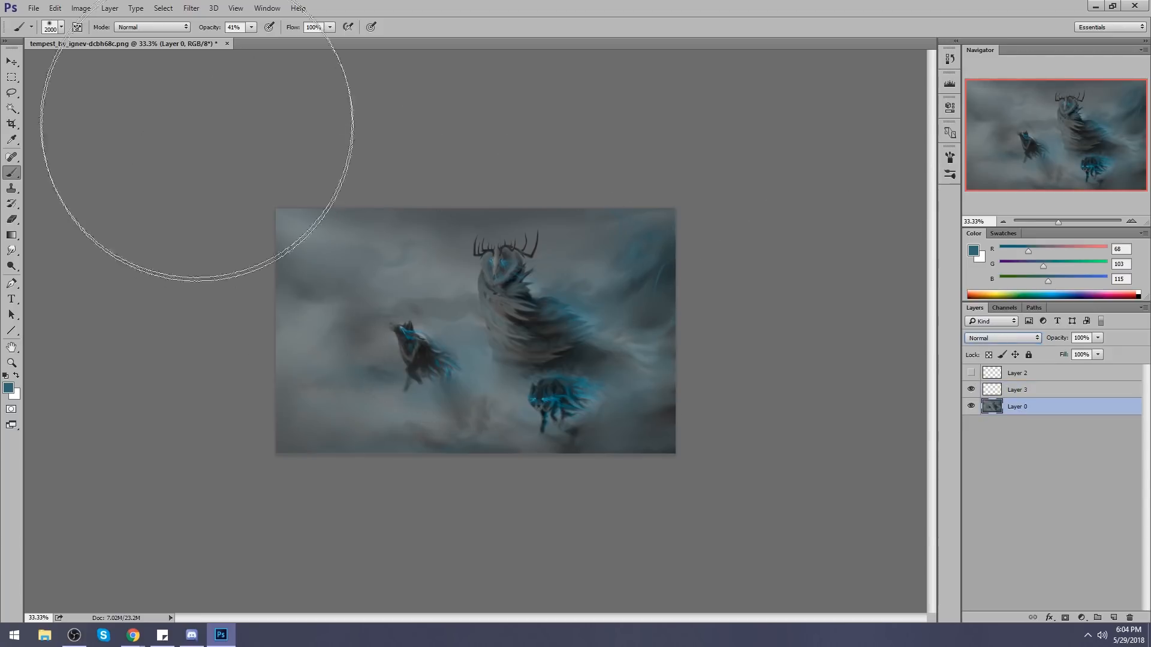
# Set the brush's blending mode to Color Dodge and the foreground colour to light blue afdded.
pyautogui.click(151, 27)
pyautogui.click(156, 120)
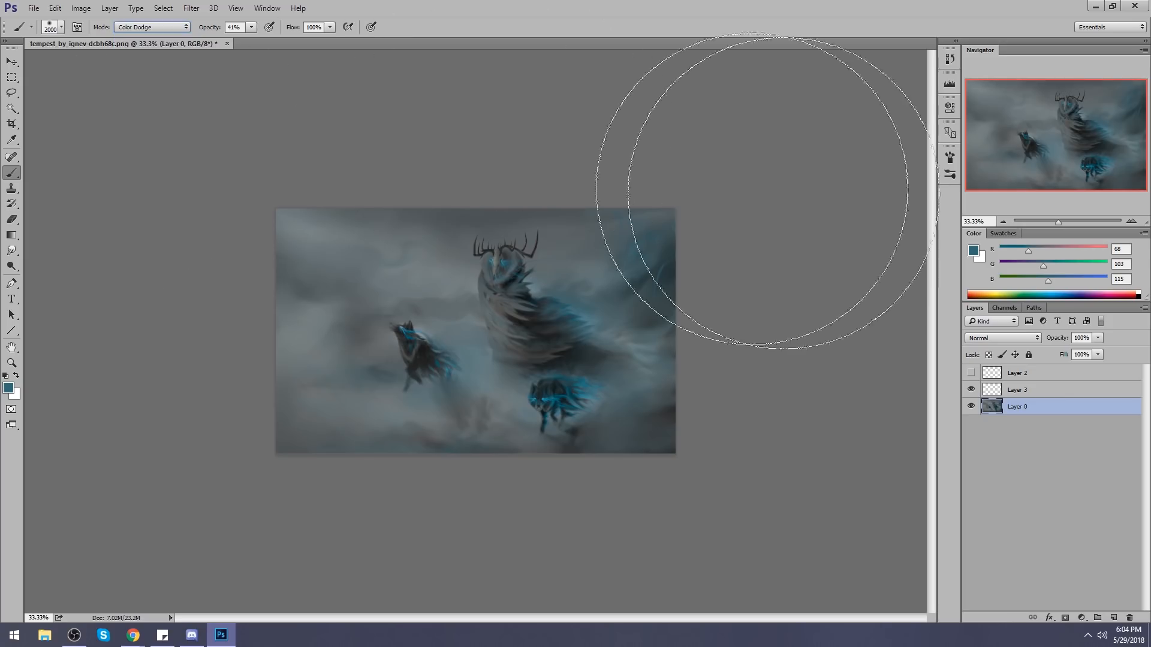
pyautogui.click(973, 250)
pyautogui.moveTo(487, 215); pyautogui.dragTo(460, 175)
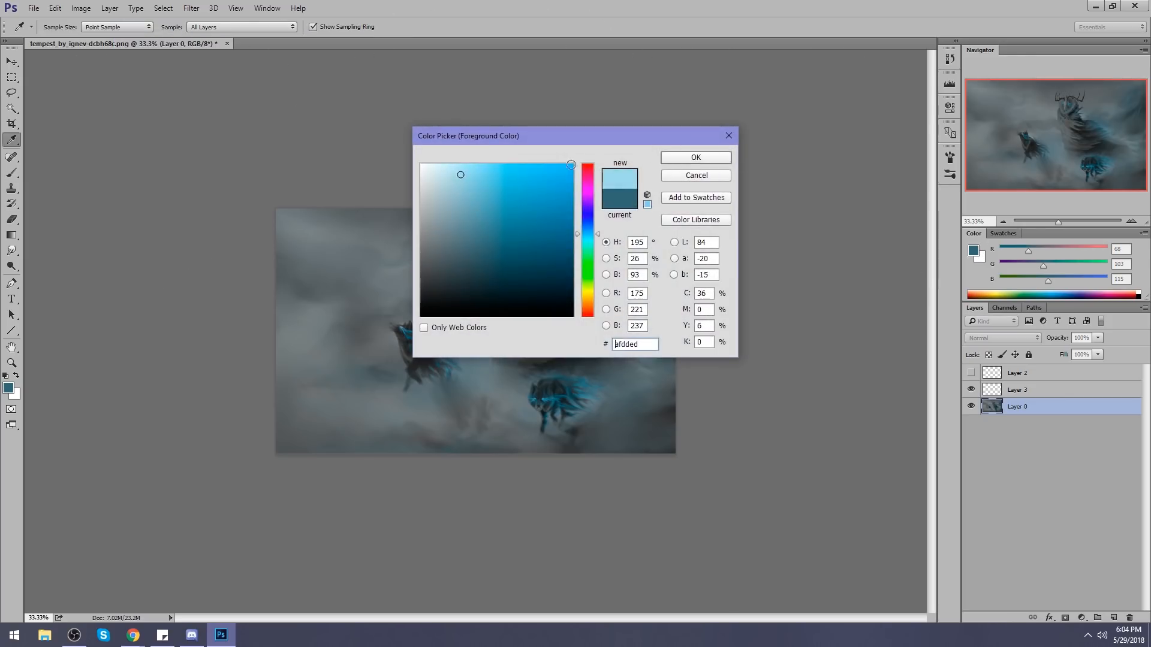
pyautogui.click(685, 161)
# Brighten the horned creature's two eyes with light blue Color Dodge glow, varying the soft brush between small and about size 500.
pyautogui.press('[')
pyautogui.press('[')
pyautogui.press('[')
pyautogui.press('[')
pyautogui.press('[')
pyautogui.press('[')
pyautogui.press('[')
pyautogui.press('[')
pyautogui.press('[')
pyautogui.press('[')
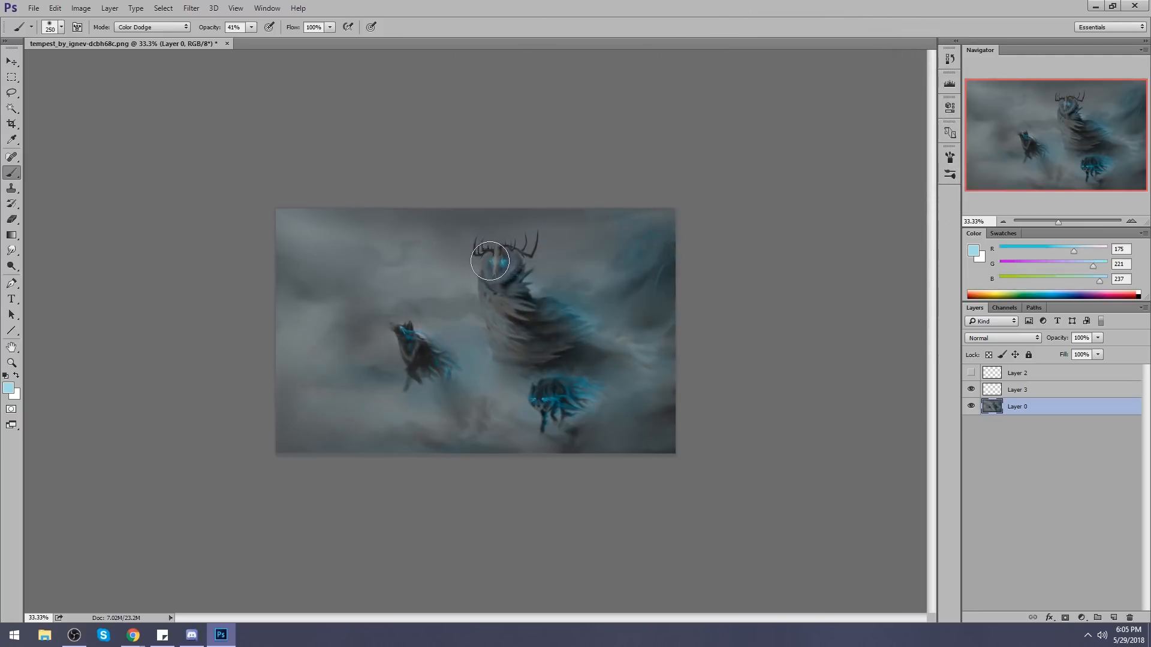
pyautogui.press(']')
pyautogui.press(']')
pyautogui.press(']')
pyautogui.press('[')
pyautogui.press('[')
pyautogui.press('[')
pyautogui.press('[')
pyautogui.press('[')
pyautogui.press('[')
pyautogui.press(']')
pyautogui.press(']')
pyautogui.press(']')
pyautogui.press(']')
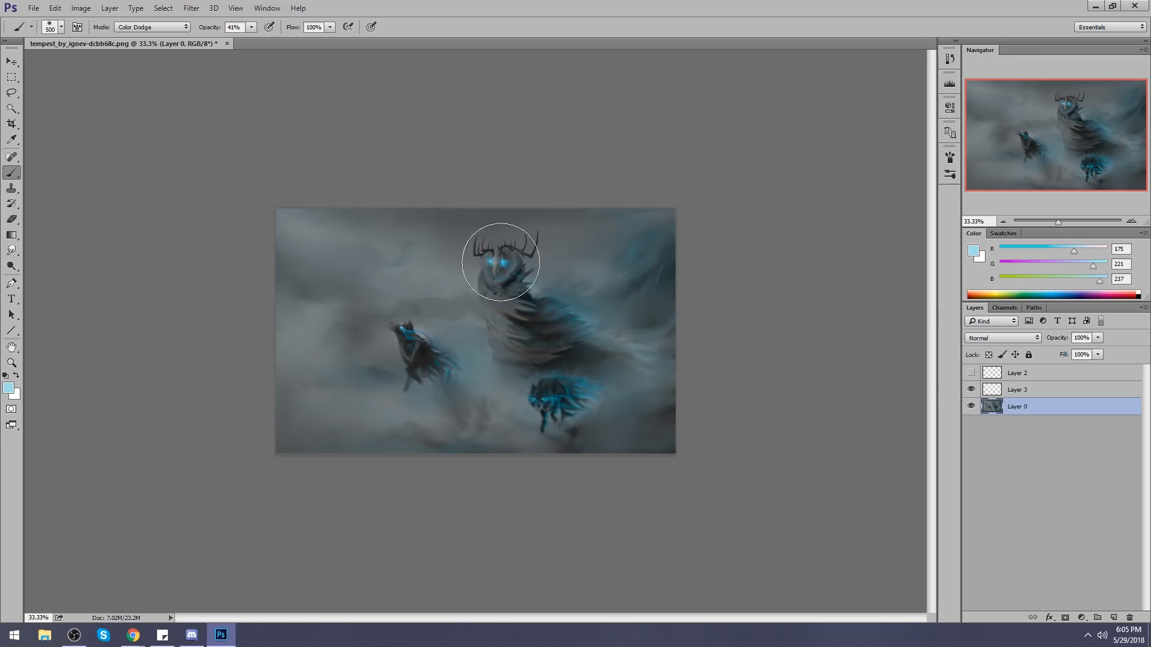
# Add light blue glow to the creature's chest feathers with a soft brush up to size 600, undoing a trial dab.
pyautogui.press('[')
pyautogui.press('[')
pyautogui.press('[')
pyautogui.press(']')
pyautogui.press(']')
pyautogui.press(']')
pyautogui.press(']')
pyautogui.press('[')
pyautogui.click(512, 311)
pyautogui.press('[')
pyautogui.hotkey('ctrl', 'z')
pyautogui.press(']')
pyautogui.press(']')
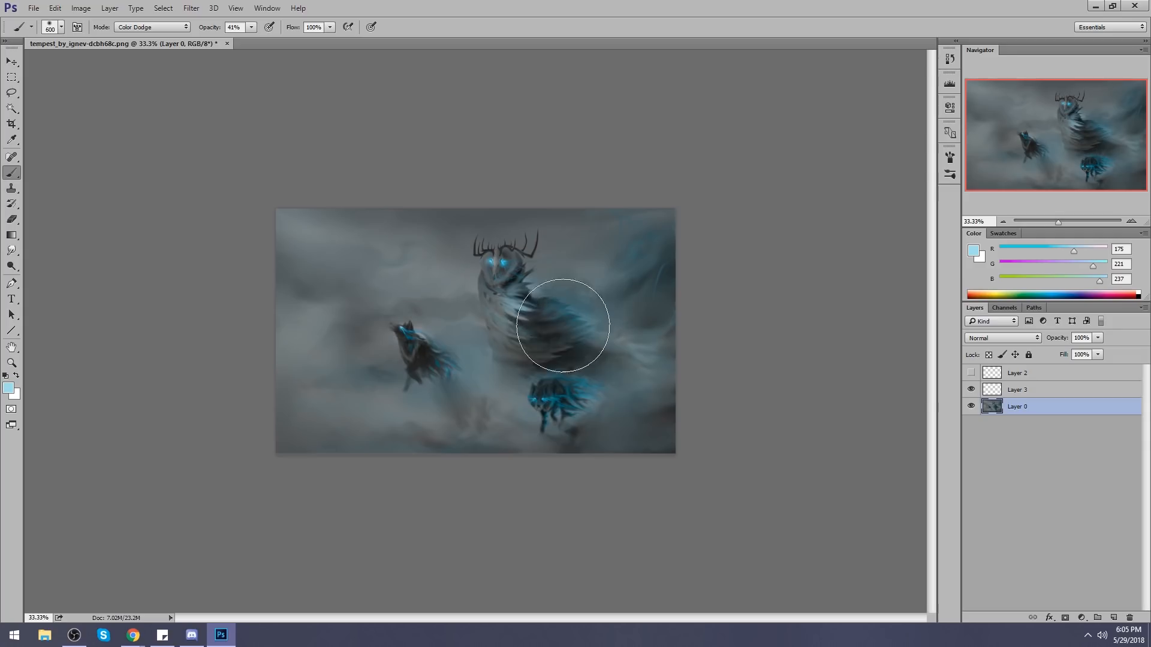
# Reduce the brush to size 40 and brighten the left wolf's eye and face with light blue glow.
pyautogui.press('[')
pyautogui.press('[')
pyautogui.press('[')
pyautogui.press('[')
pyautogui.press('[')
pyautogui.press('[')
pyautogui.press('[')
pyautogui.press('[')
pyautogui.press('[')
pyautogui.press('[')
pyautogui.press('[')
pyautogui.press('[')
pyautogui.press('[')
pyautogui.press('[')
pyautogui.press('[')
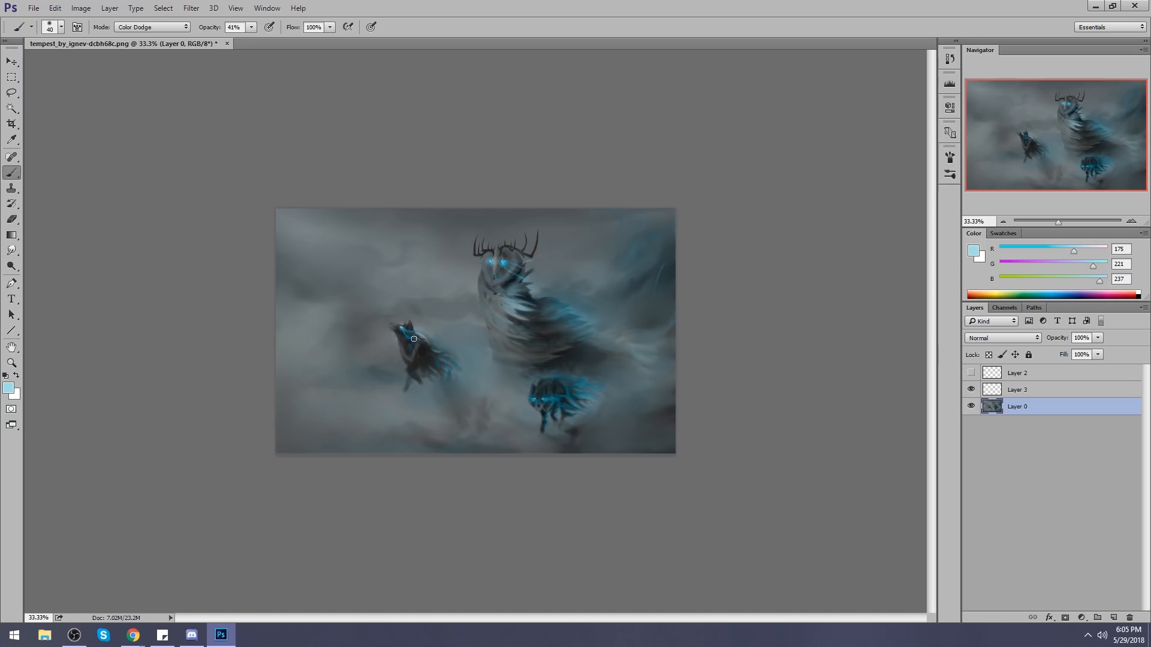
pyautogui.click(342, 269)
pyautogui.click(365, 259)
pyautogui.click(391, 251)
# Enlarge the brush to size 100 and brighten the lower right wolf's eyes, undoing a stray stroke.
pyautogui.press(']')
pyautogui.press(']')
pyautogui.press(']')
pyautogui.moveTo(530, 398); pyautogui.dragTo(482, 360)
pyautogui.hotkey('ctrl', 'z')
# Sample blue from the creature's eye and add a broad Color Dodge glow over its head with a size 1000 brush.
pyautogui.keyDown('alt'); pyautogui.click(506, 258); pyautogui.keyUp('alt')
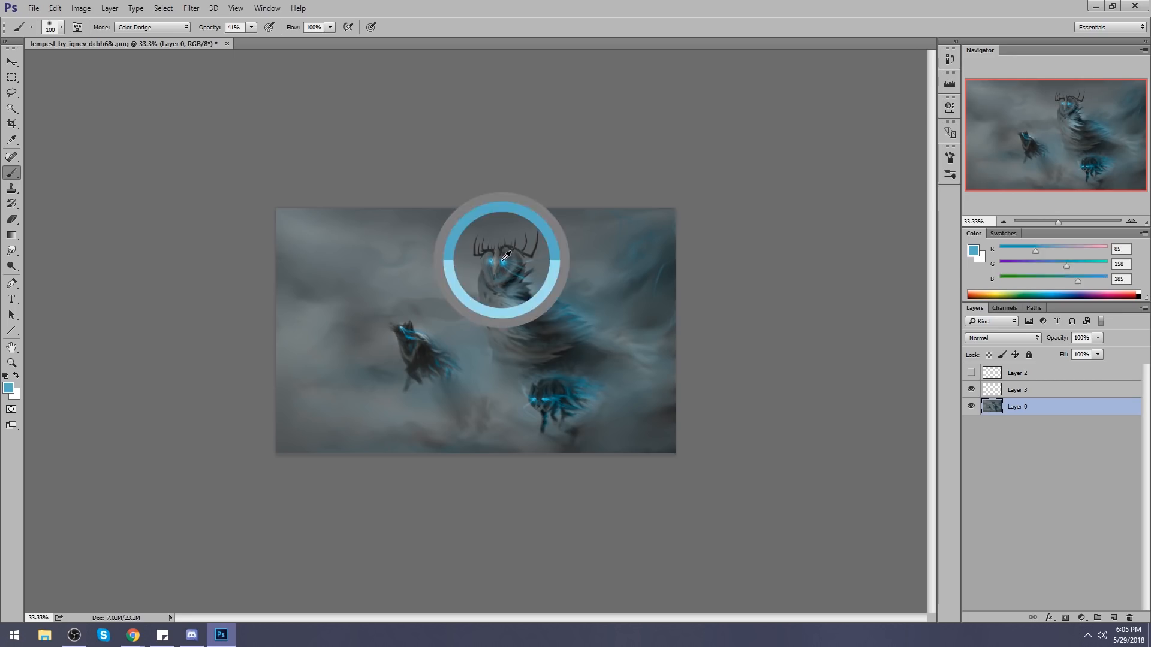
pyautogui.press(']')
pyautogui.press(']')
pyautogui.press(']')
pyautogui.press(']')
pyautogui.press(']')
pyautogui.press(']')
pyautogui.press(']')
pyautogui.press(']')
pyautogui.press(']')
pyautogui.press(']')
pyautogui.press(']')
pyautogui.press(']')
pyautogui.press(']')
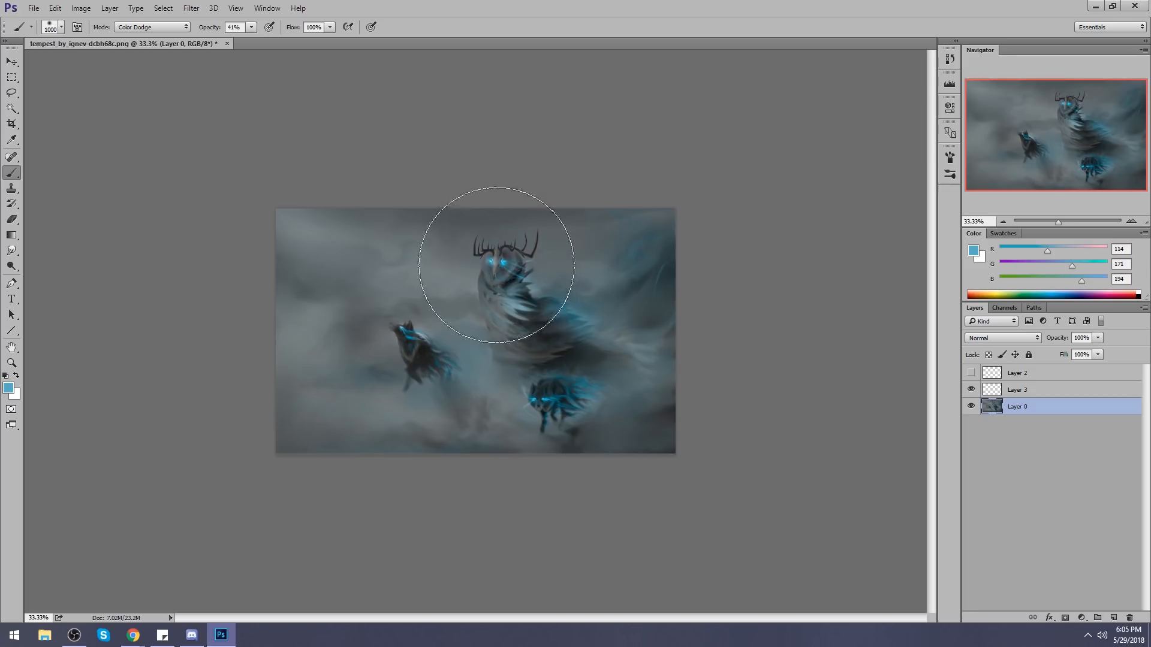
pyautogui.click(165, 26)
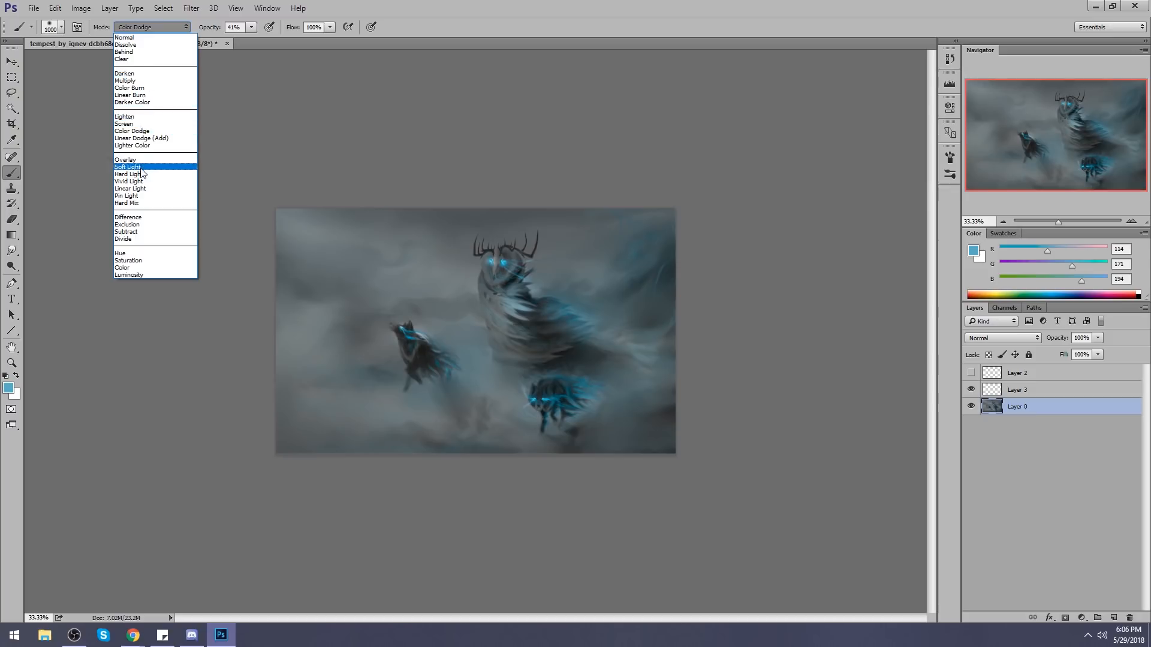
pyautogui.click(443, 125)
pyautogui.click(501, 267)
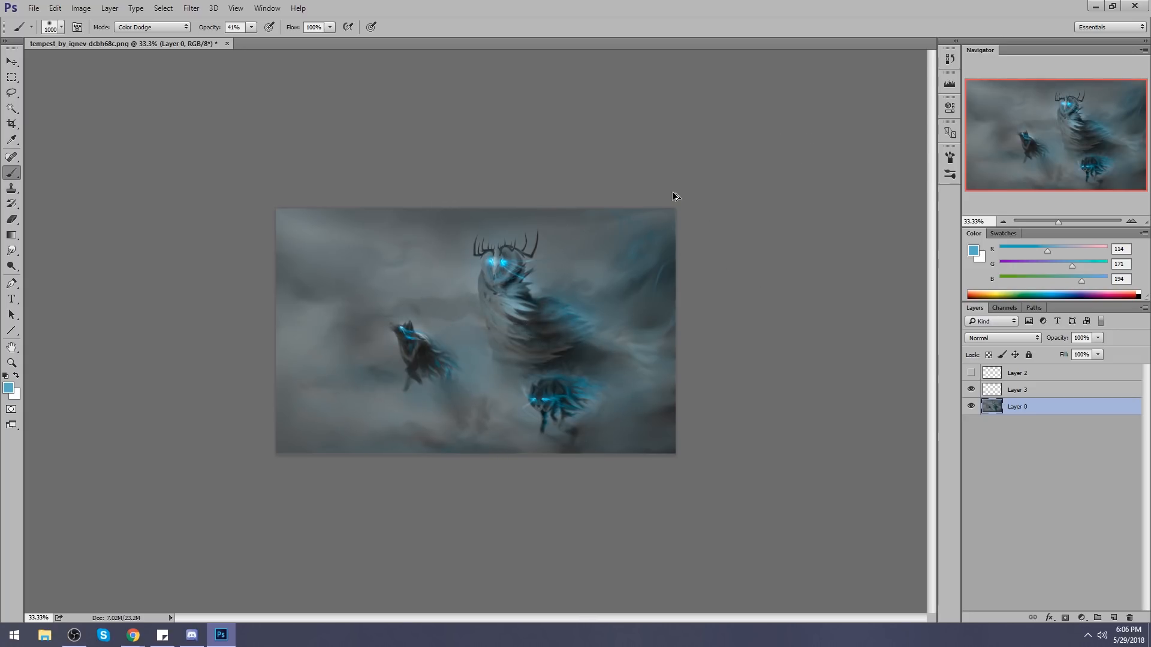
# Change to a different brush tip at size 6, Normal mode and 100% opacity, with grey-blue sampled beside the creature's right-hand eye.
pyautogui.keyDown('alt'); pyautogui.click(505, 255); pyautogui.keyUp('alt')
pyautogui.moveTo(507, 264); pyautogui.dragTo(581, 267)
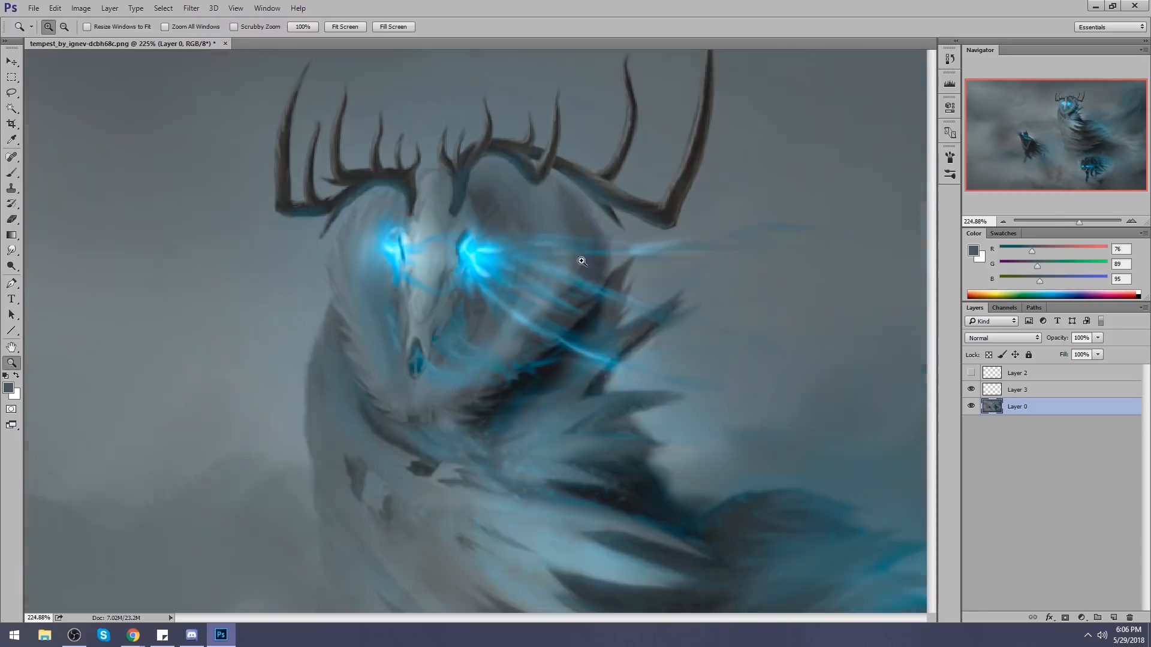
pyautogui.keyDown('alt'); pyautogui.click(459, 228); pyautogui.keyUp('alt')
pyautogui.press(']')
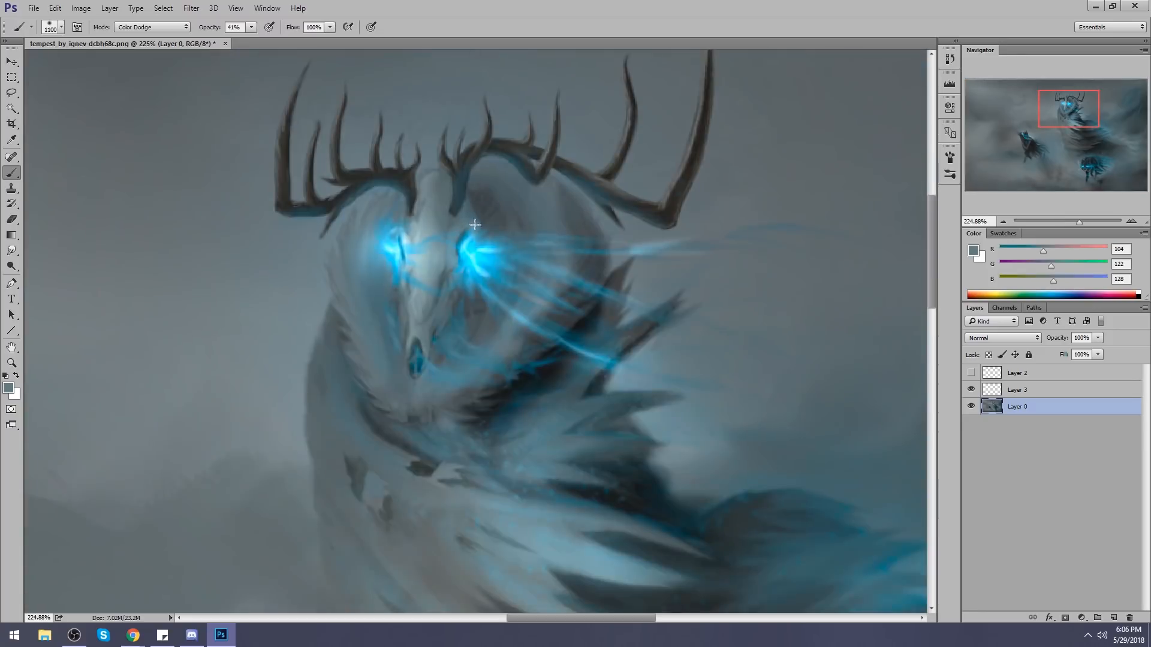
pyautogui.rightClick(471, 226)
pyautogui.click(539, 489)
pyautogui.click(318, 324)
pyautogui.press('[')
pyautogui.press('[')
pyautogui.press('[')
pyautogui.press('[')
pyautogui.press('[')
pyautogui.press('[')
pyautogui.press('[')
pyautogui.press('[')
pyautogui.press('[')
pyautogui.press('[')
pyautogui.press('[')
pyautogui.press('[')
pyautogui.press('[')
pyautogui.press('[')
pyautogui.press('[')
pyautogui.click(153, 27)
pyautogui.click(164, 44)
pyautogui.keyDown('alt'); pyautogui.click(468, 225); pyautogui.keyUp('alt')
pyautogui.moveTo(252, 27); pyautogui.dragTo(296, 47)
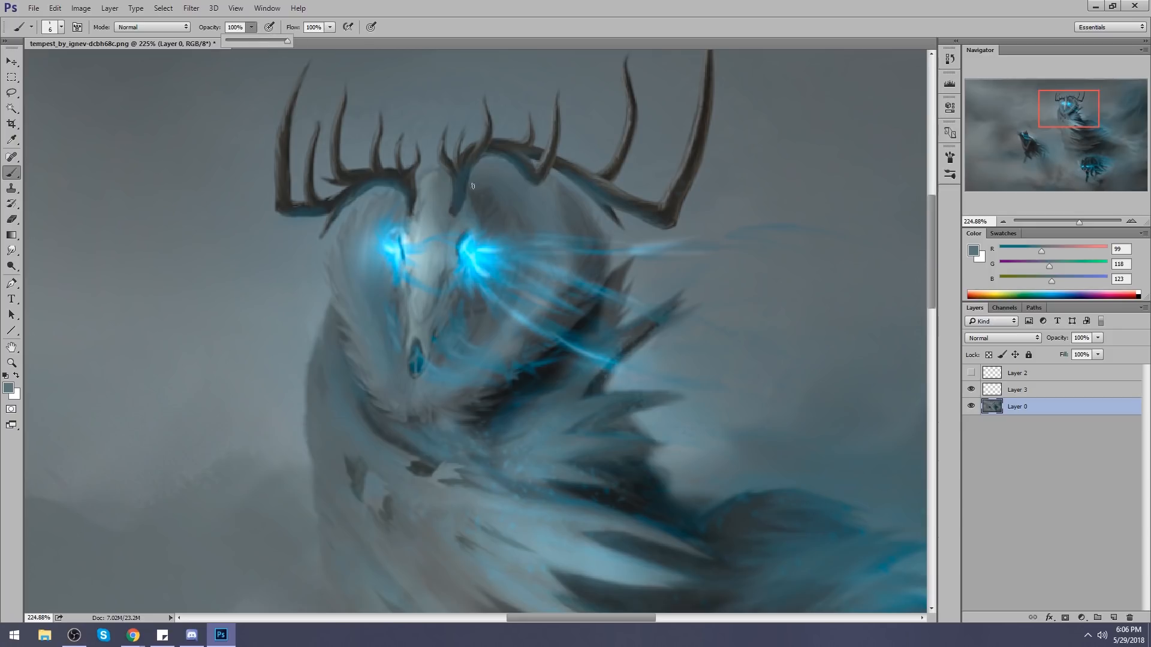
# Paint round light-cyan pupils in both of the creature's eyes, sampling blues from the surrounding glow.
pyautogui.click(465, 228)
pyautogui.keyDown('alt'); pyautogui.click(453, 253); pyautogui.keyUp('alt')
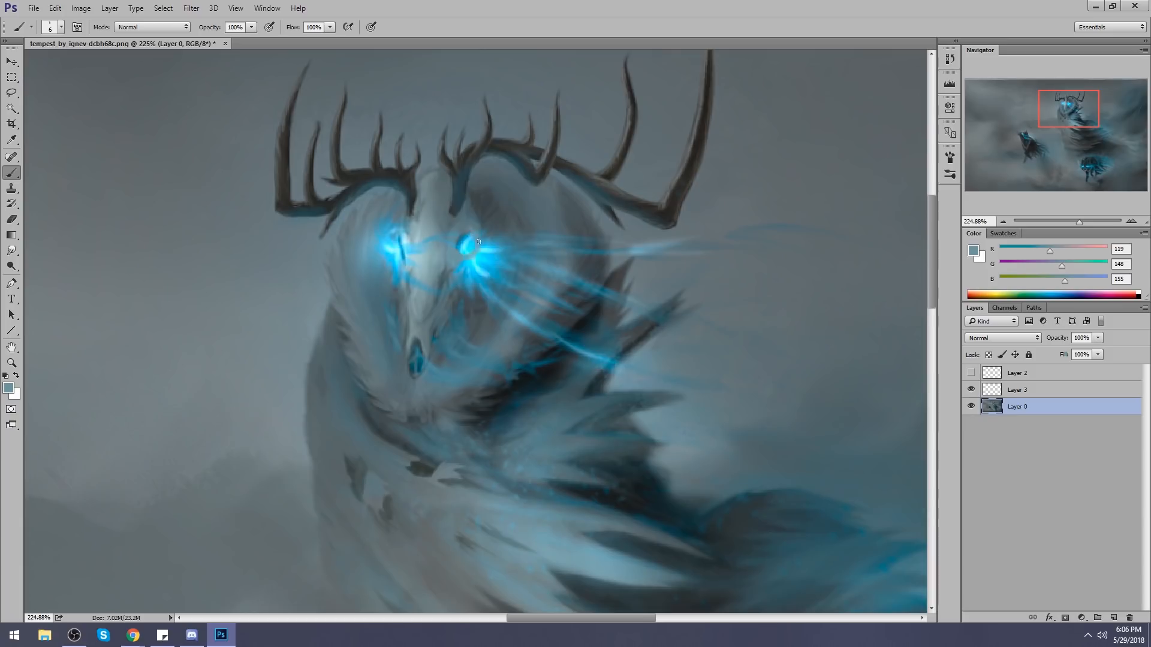
pyautogui.keyDown('alt'); pyautogui.click(466, 244); pyautogui.keyUp('alt')
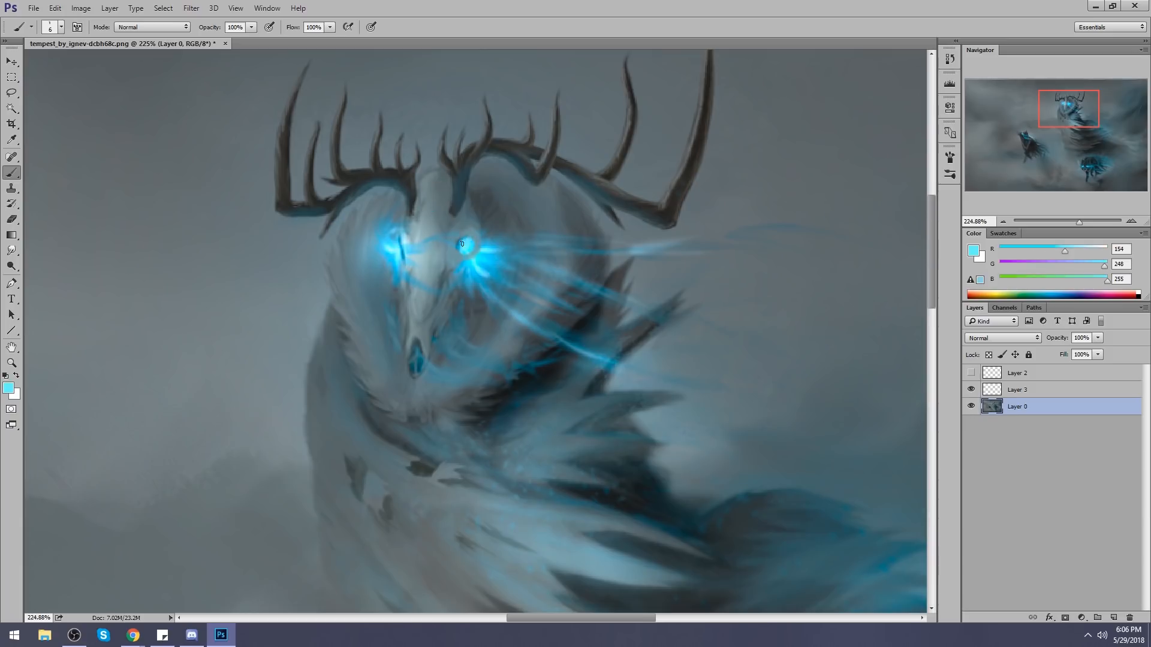
pyautogui.keyDown('alt'); pyautogui.click(393, 240); pyautogui.keyUp('alt')
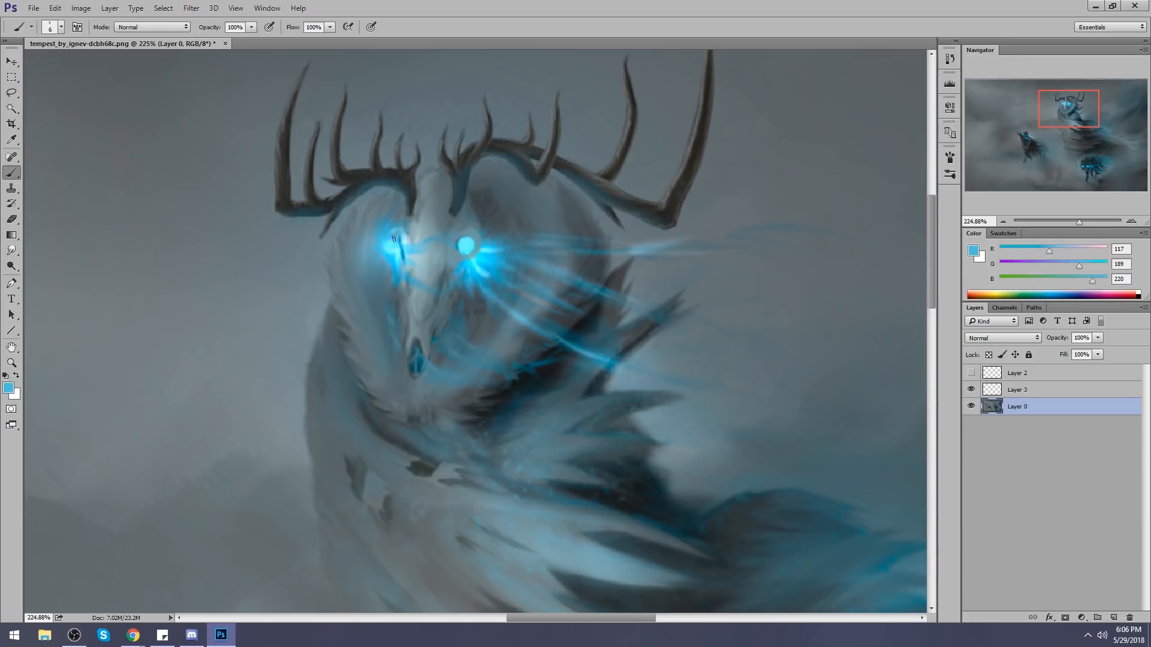
pyautogui.keyDown('alt'); pyautogui.click(389, 244); pyautogui.keyUp('alt')
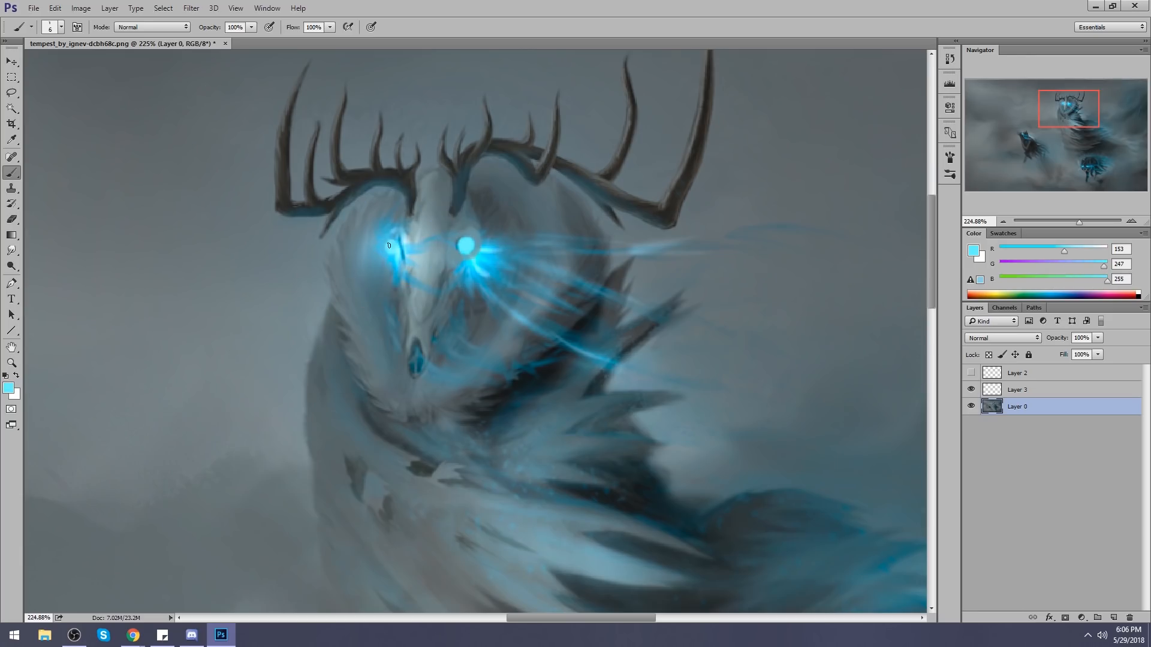
pyautogui.keyDown('alt'); pyautogui.click(392, 255); pyautogui.keyUp('alt')
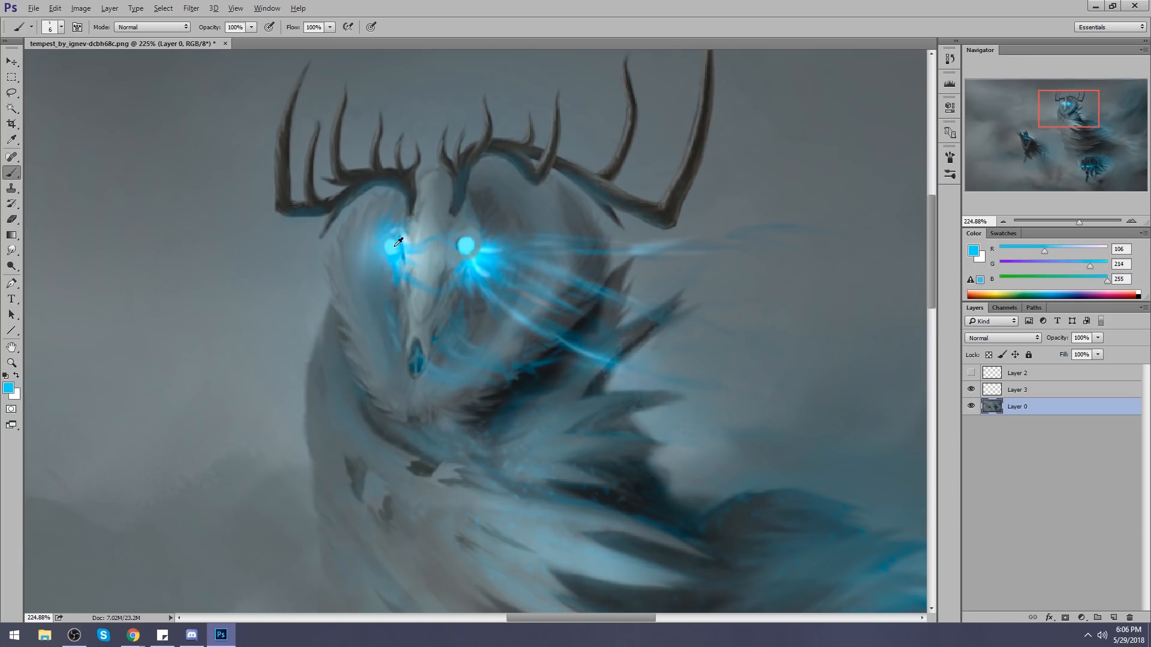
pyautogui.keyDown('alt'); pyautogui.click(398, 241); pyautogui.keyUp('alt')
pyautogui.keyDown('alt'); pyautogui.click(484, 244); pyautogui.keyUp('alt')
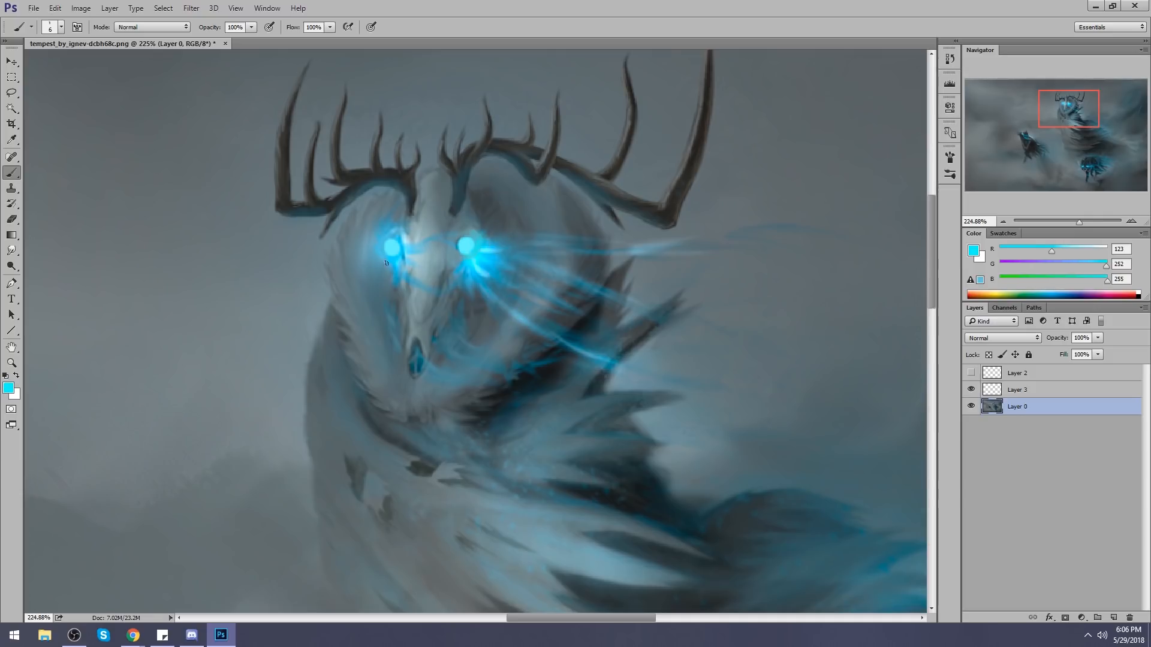
# Try a light blue stroke in the mist beside the creature, undo it, and resample cyan from the right-hand eye.
pyautogui.hotkey('alt', 'Tab')
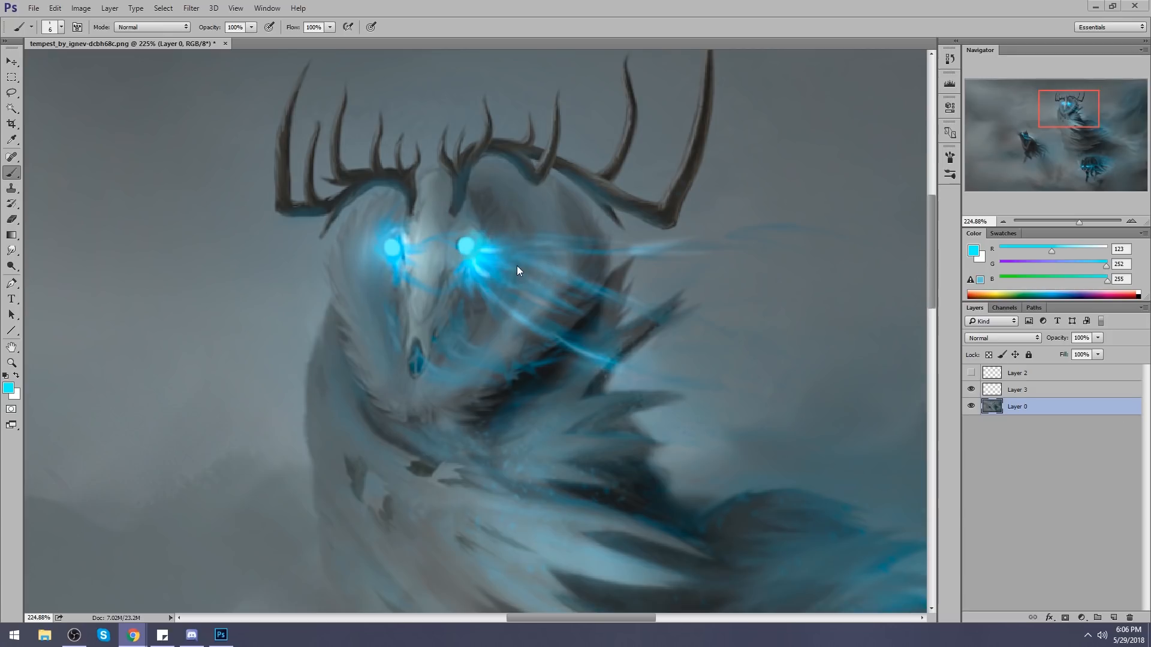
pyautogui.keyDown('alt'); pyautogui.click(381, 265); pyautogui.keyUp('alt')
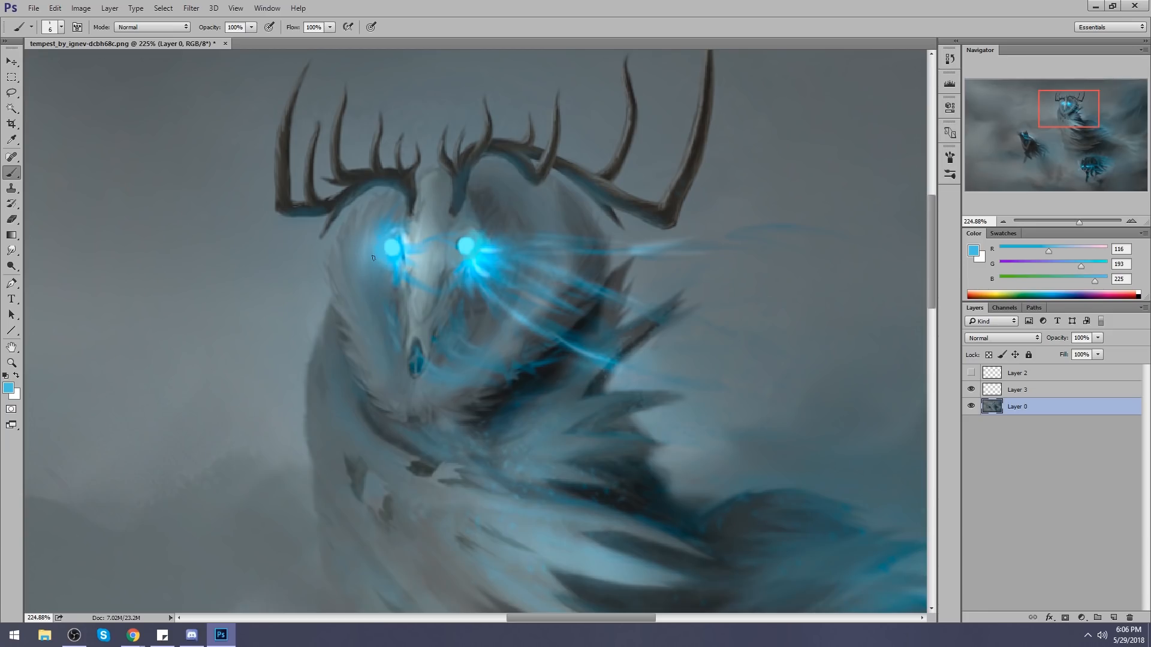
pyautogui.keyDown('alt'); pyautogui.click(396, 262); pyautogui.keyUp('alt')
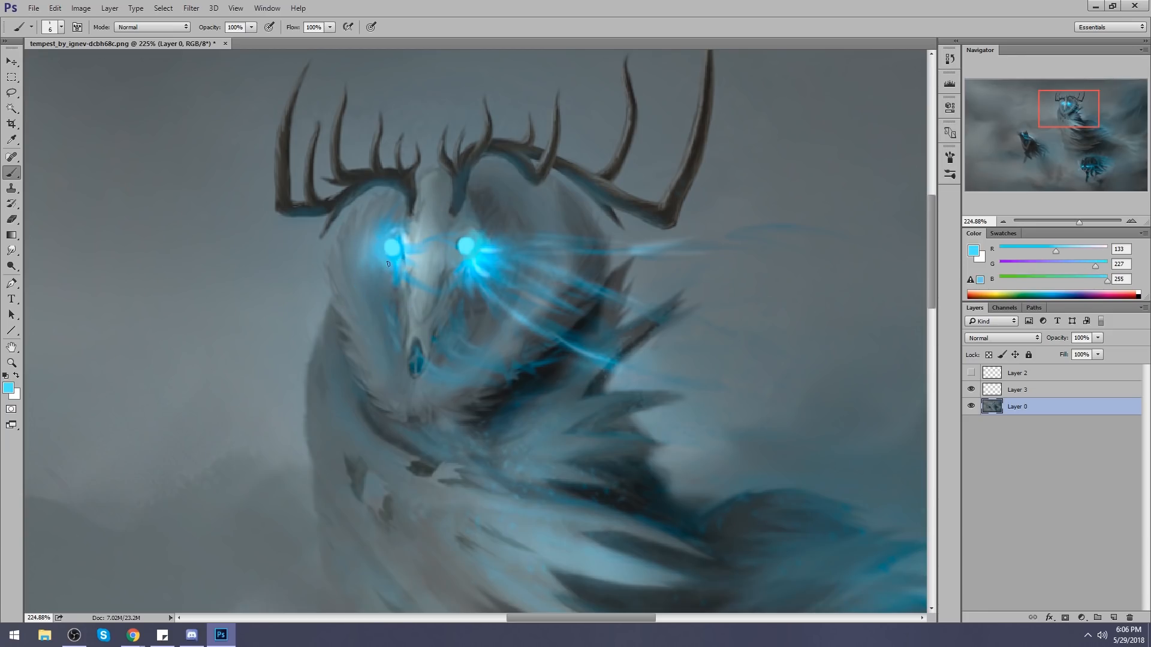
pyautogui.moveTo(270, 275); pyautogui.dragTo(187, 318)
pyautogui.hotkey('ctrl', 'alt', 'z')
pyautogui.hotkey('ctrl', 'alt', 'z')
pyautogui.keyDown('alt'); pyautogui.click(474, 243); pyautogui.keyUp('alt')
# Select both of the creature's pupils with the Magic Wand, raise their lightness with Hue/Saturation, and clear the selection.
pyautogui.click(12, 108)
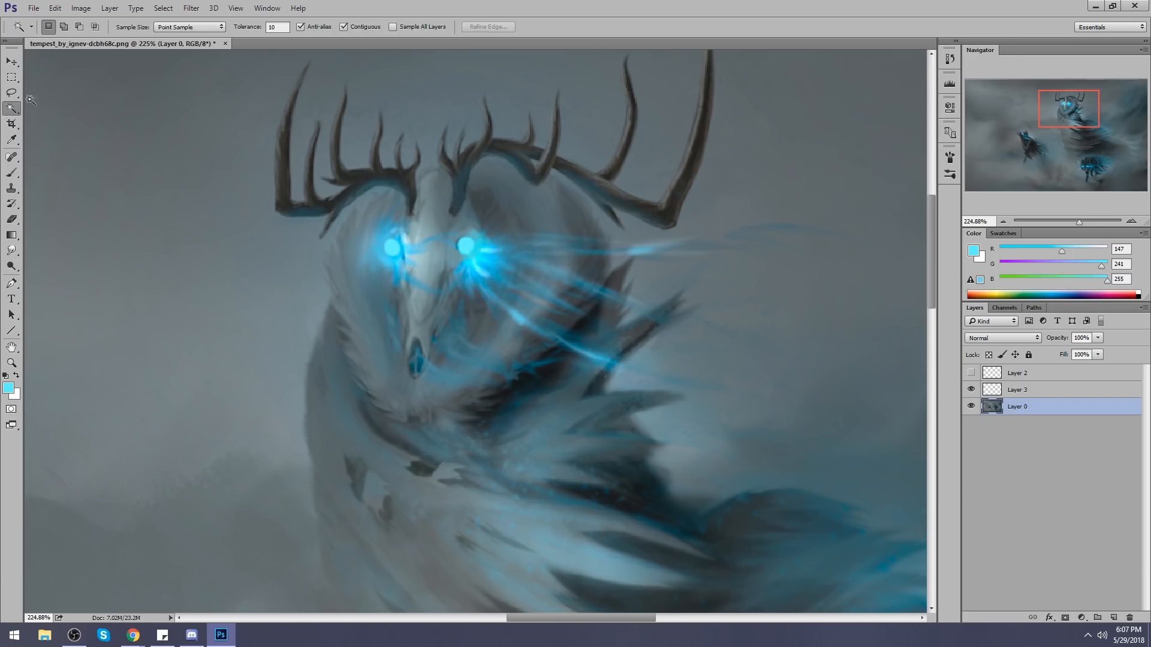
pyautogui.click(466, 245)
pyautogui.keyDown('shift'); pyautogui.click(392, 247); pyautogui.keyUp('shift')
pyautogui.hotkey('ctrl', 'u')
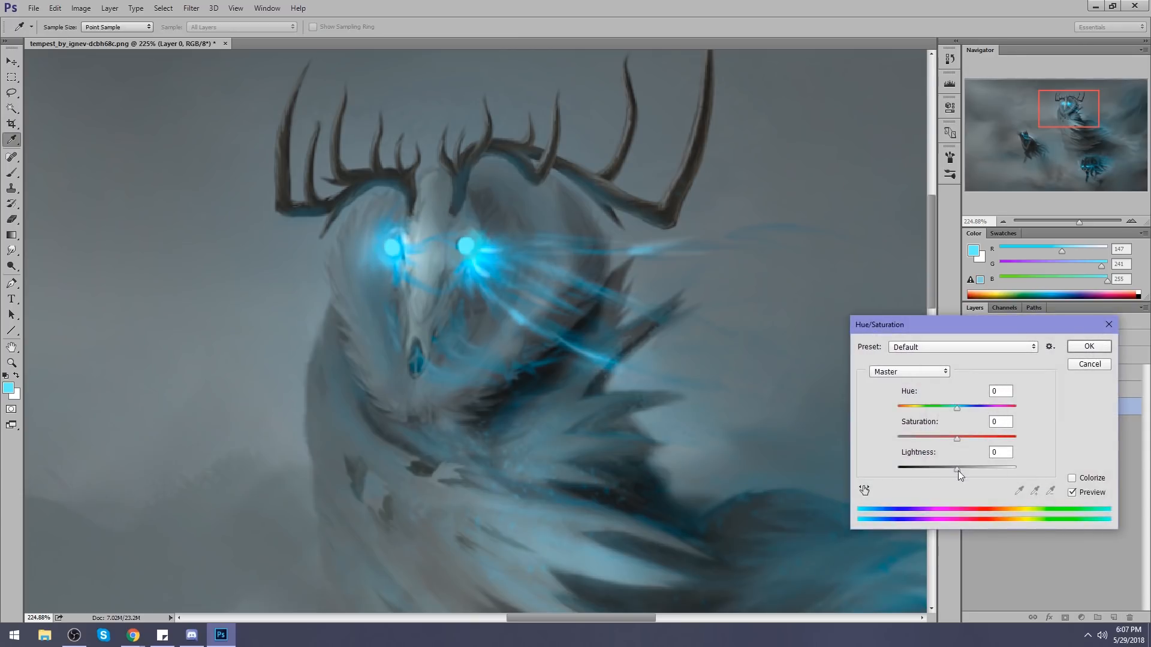
pyautogui.moveTo(958, 469); pyautogui.dragTo(987, 466)
pyautogui.click(1084, 346)
pyautogui.press('m')
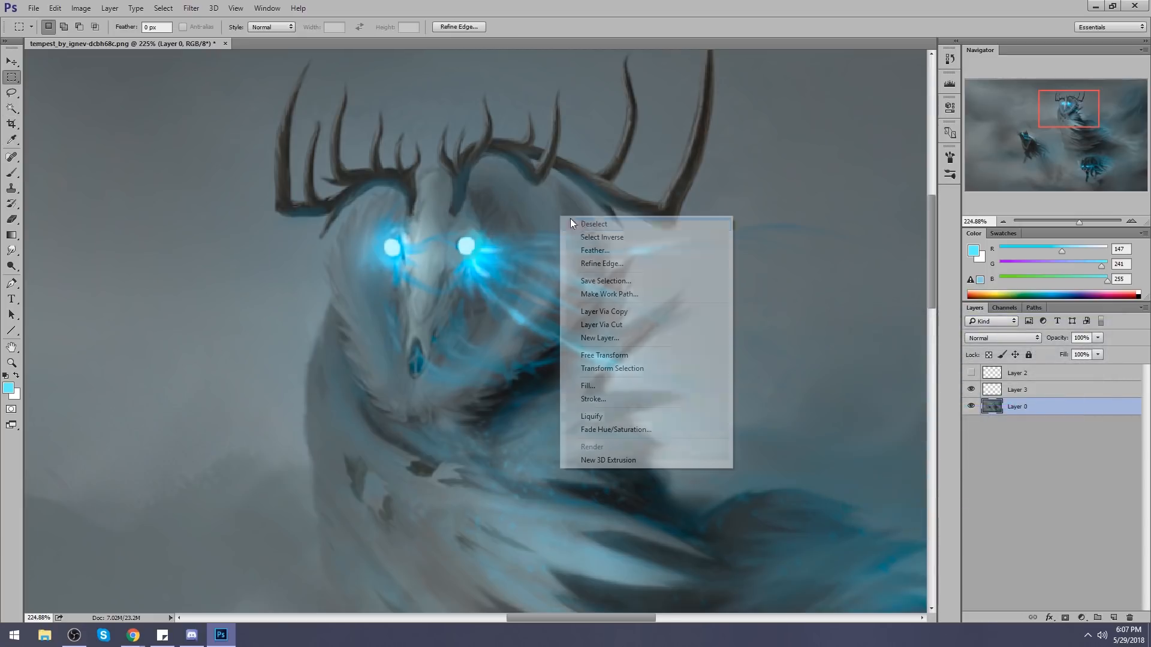
pyautogui.hotkey('ctrl', '0')
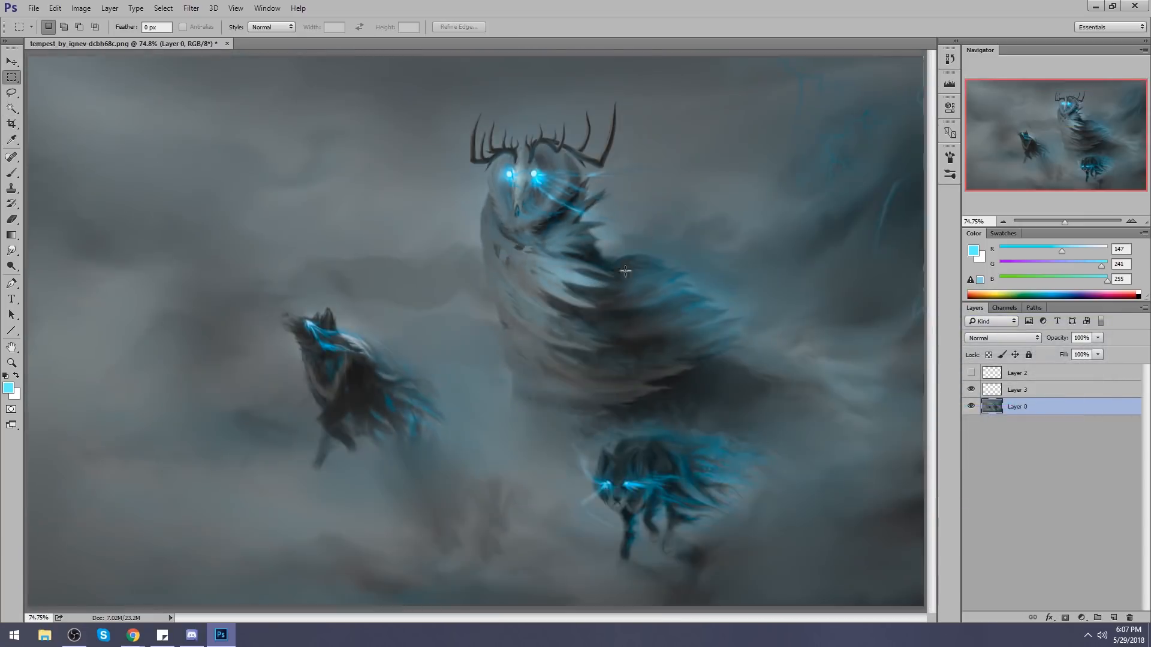
# Lasso the creature's left antler, copy it to a new layer, stretch it outward to 143.56% width, nudge it up and widen it slightly more.
pyautogui.press('l')
pyautogui.moveTo(524, 113)
pyautogui.mouseDown()
pyautogui.moveTo(503, 105)
pyautogui.moveTo(472, 181)
pyautogui.moveTo(524, 159)
pyautogui.moveTo(525, 114)
pyautogui.mouseUp()
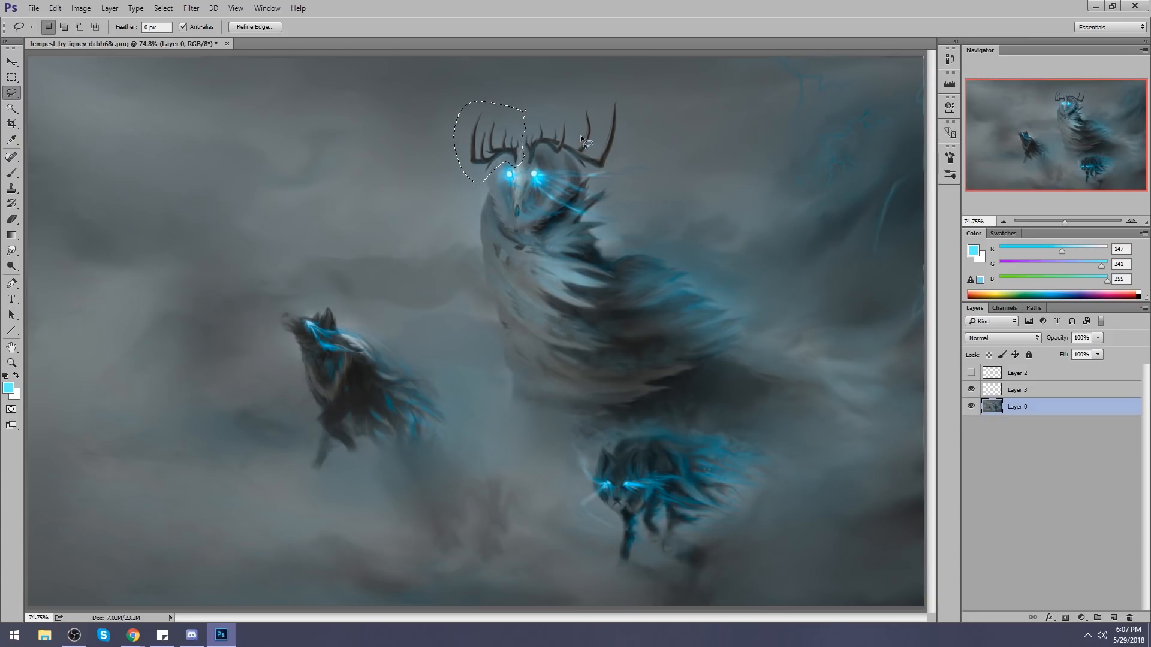
pyautogui.hotkey('ctrl', 'j')
pyautogui.hotkey('ctrl', 't')
pyautogui.moveTo(463, 131); pyautogui.dragTo(433, 131)
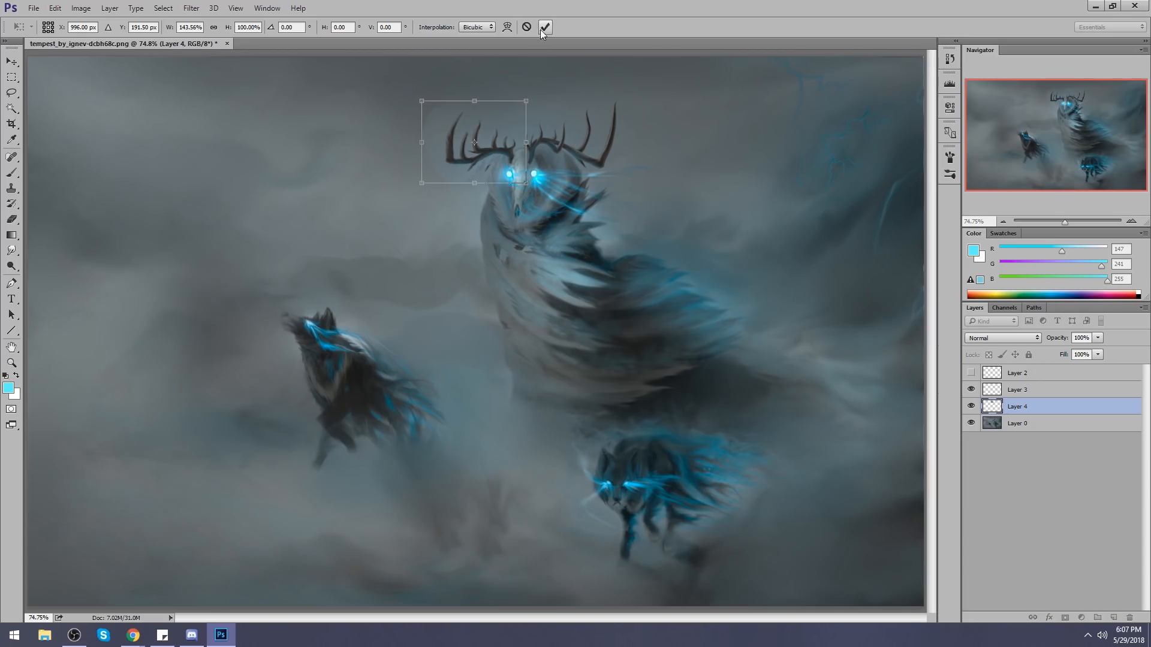
pyautogui.press('Return')
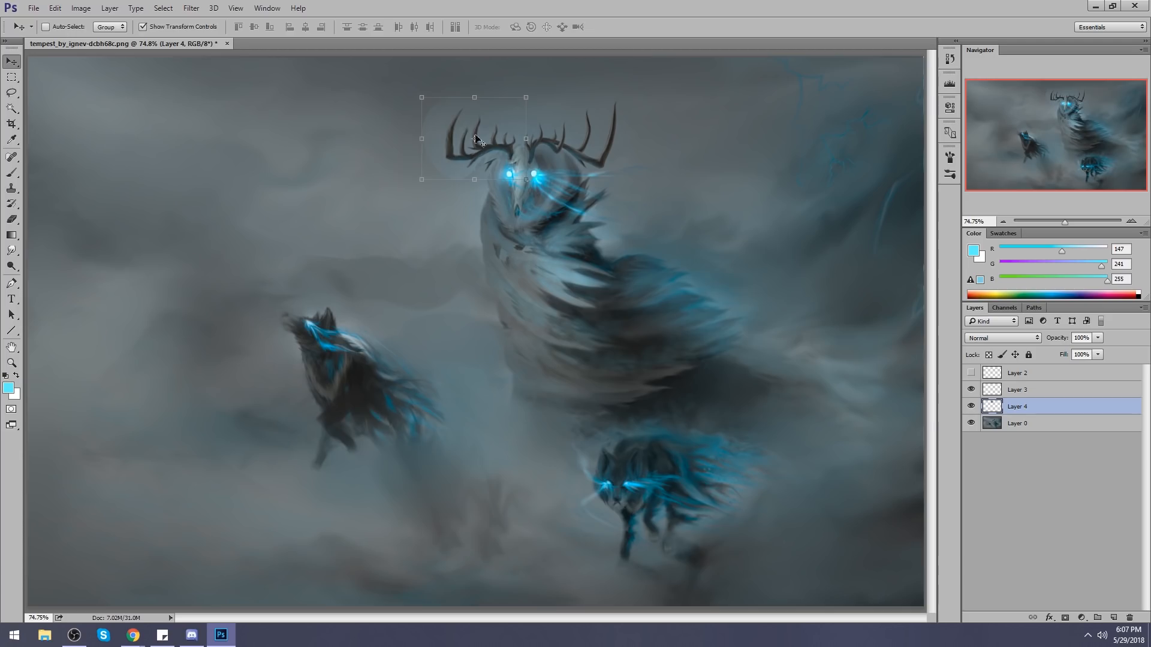
pyautogui.hotkey('ctrl', 't')
pyautogui.moveTo(421, 138); pyautogui.dragTo(413, 139)
pyautogui.press('Return')
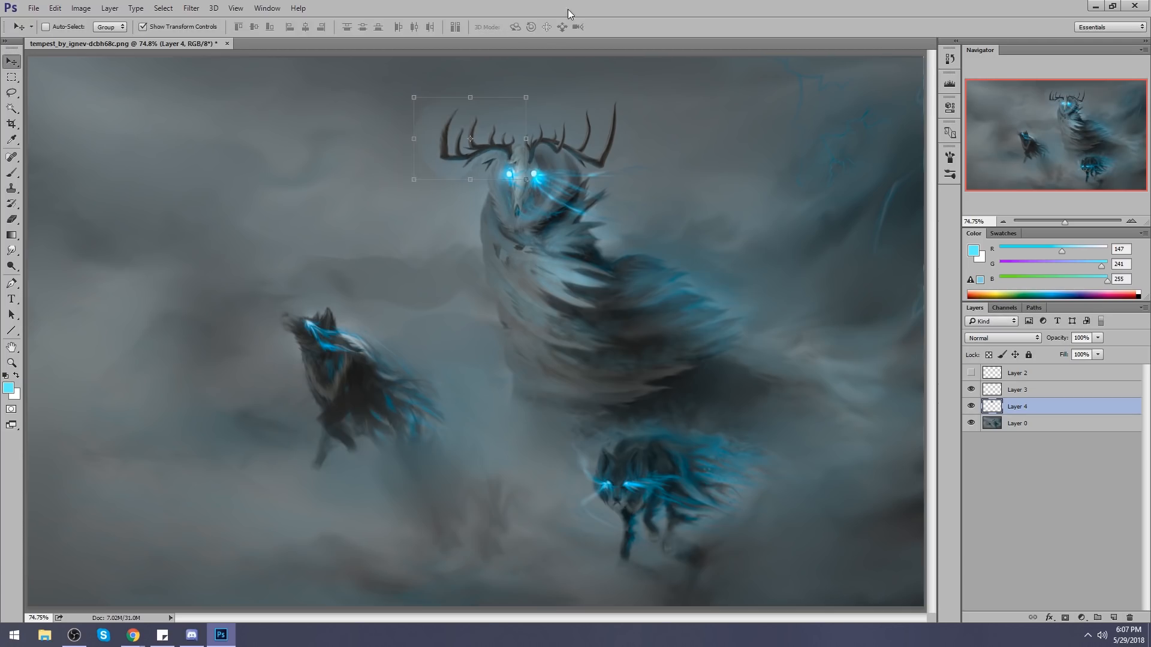
# Paint over the seams and leftovers around the widened antler with a size 20 brush, using greys sampled from the background and skull.
pyautogui.press('m')
pyautogui.press('v')
pyautogui.press('b')
pyautogui.keyDown('alt'); pyautogui.click(477, 137); pyautogui.keyUp('alt')
pyautogui.press(']')
pyautogui.press(']')
pyautogui.press(']')
pyautogui.press(']')
pyautogui.press(']')
pyautogui.moveTo(495, 159); pyautogui.dragTo(487, 168)
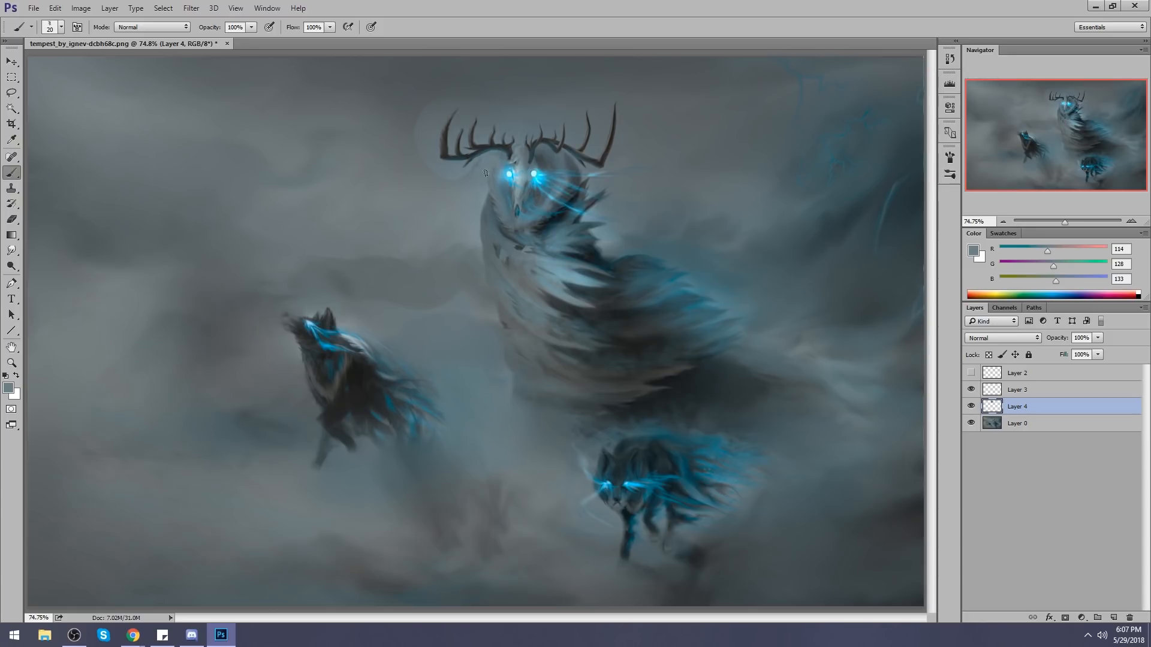
pyautogui.keyDown('alt'); pyautogui.click(519, 158); pyautogui.keyUp('alt')
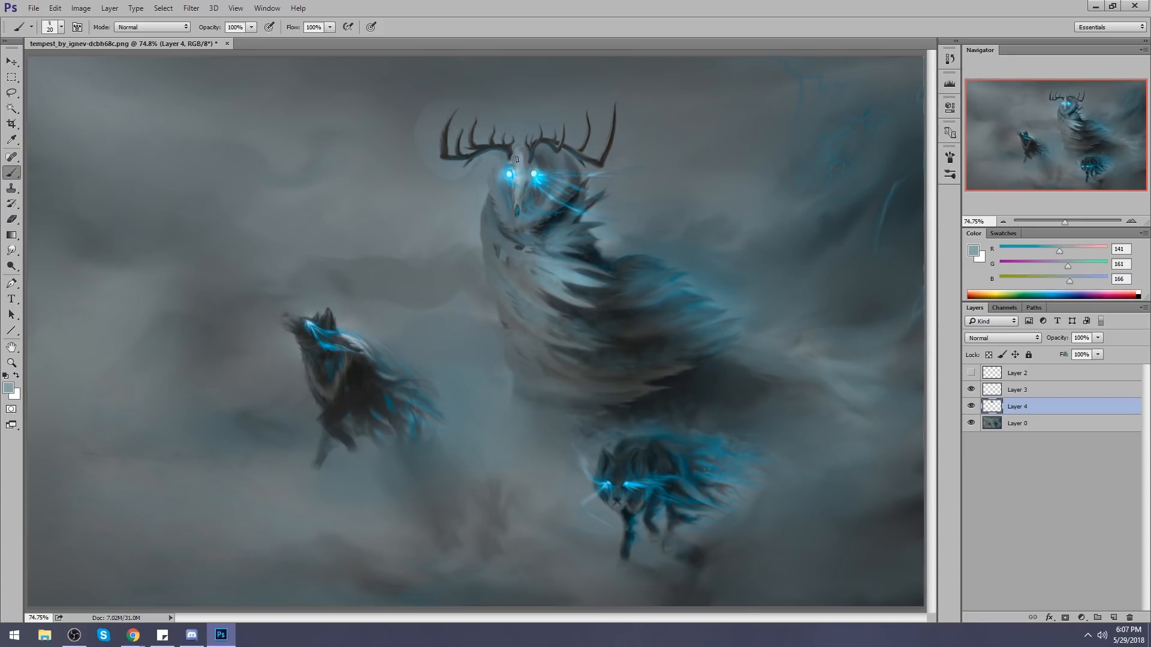
pyautogui.keyDown('alt'); pyautogui.click(494, 103); pyautogui.keyUp('alt')
pyautogui.press('r')
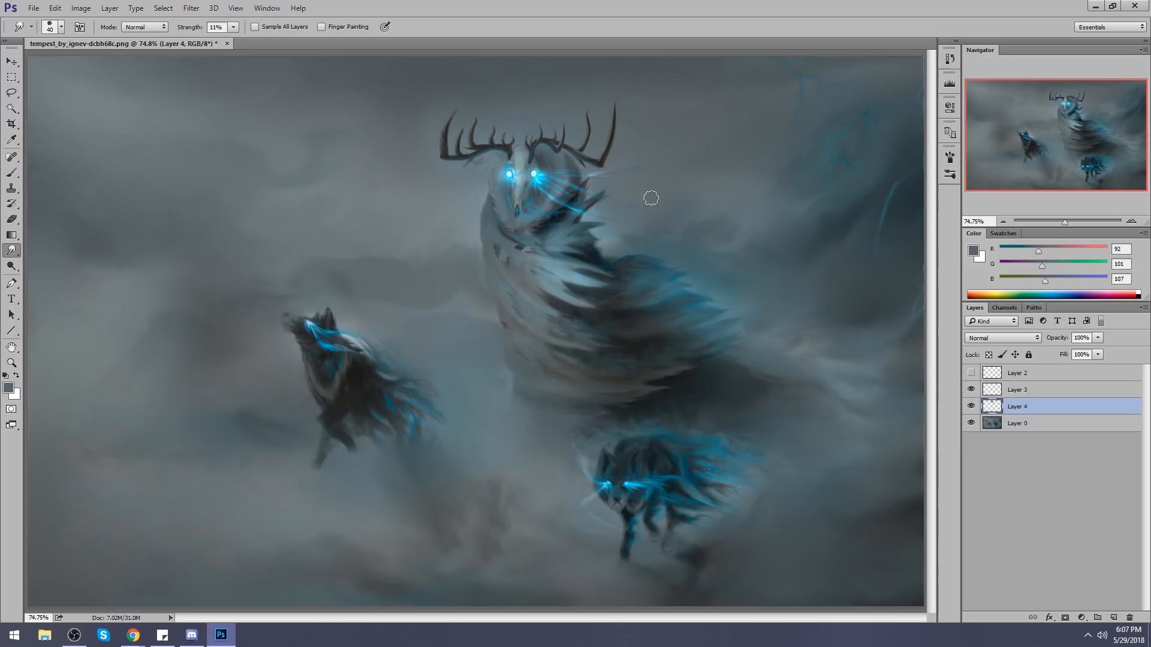
pyautogui.scroll(-3, 627, 264)
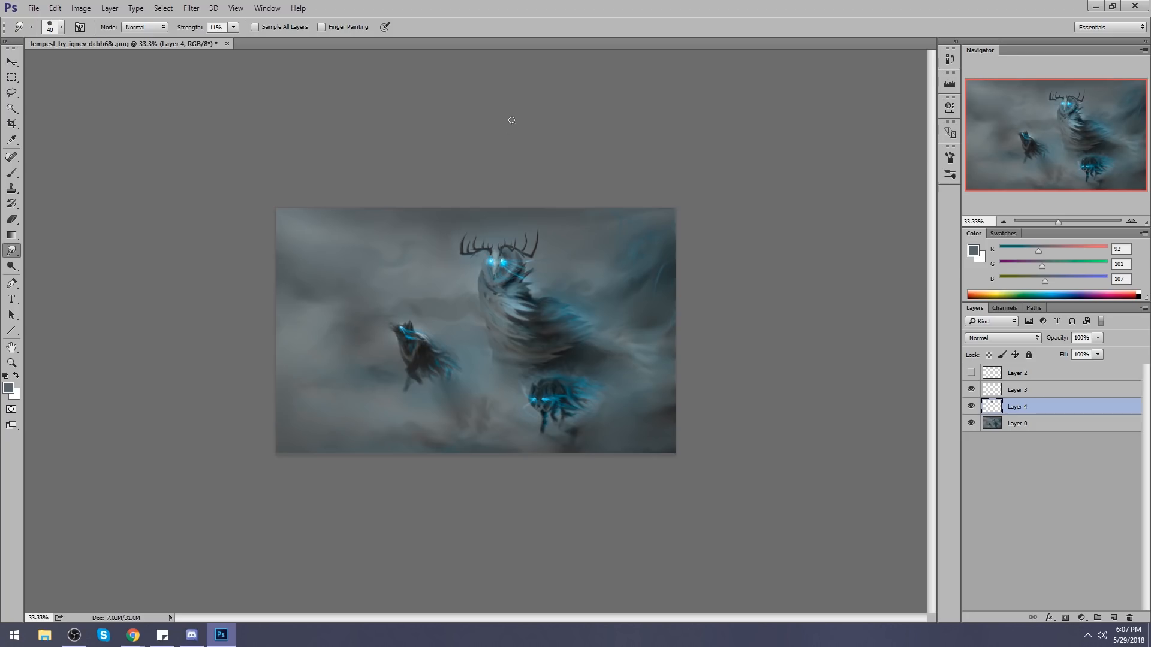
pyautogui.press('l')
pyautogui.moveTo(560, 226)
pyautogui.mouseDown()
pyautogui.moveTo(458, 276)
pyautogui.moveTo(557, 246)
pyautogui.moveTo(561, 227)
pyautogui.mouseUp()
pyautogui.click(595, 214)
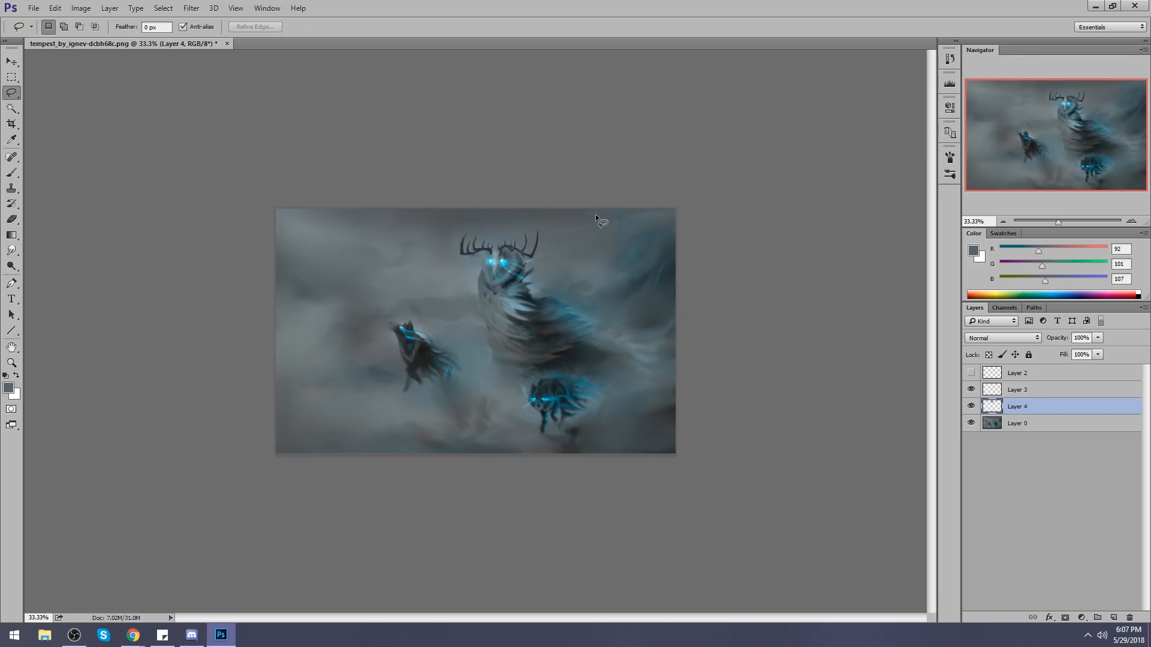
pyautogui.press('m')
pyautogui.rightClick(569, 280)
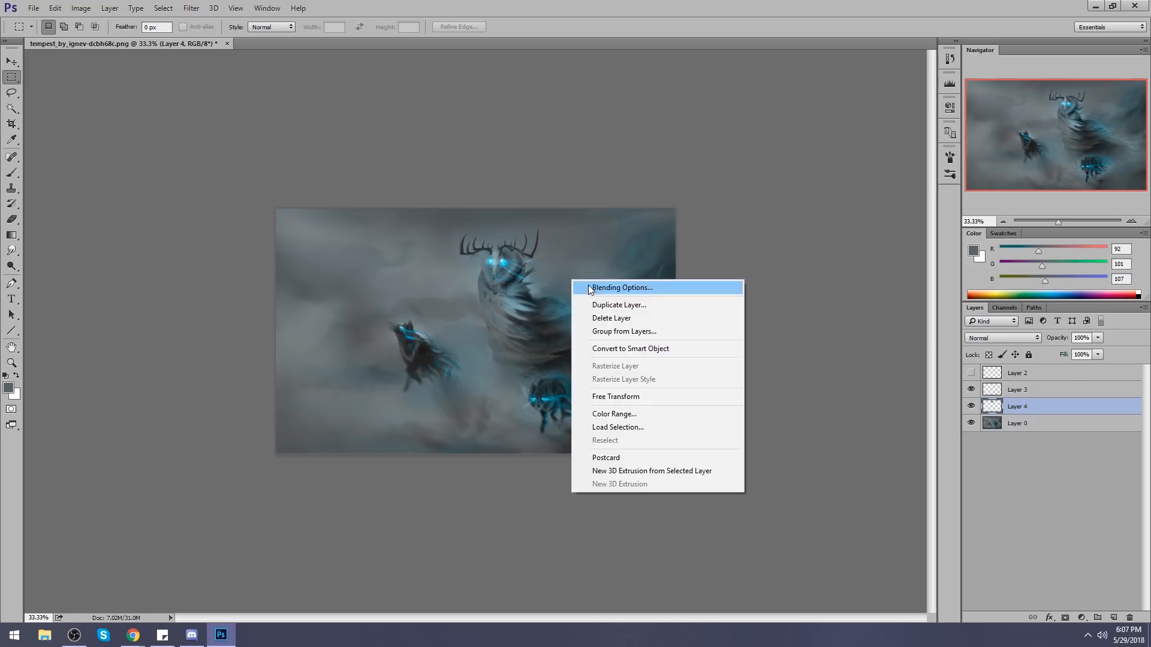
# Add a new layer above the others and set the brush colour to pure red (255, 0, 0).
pyautogui.click(1071, 408)
pyautogui.click(1113, 617)
pyautogui.press('b')
pyautogui.click(1106, 247)
pyautogui.press('alt')
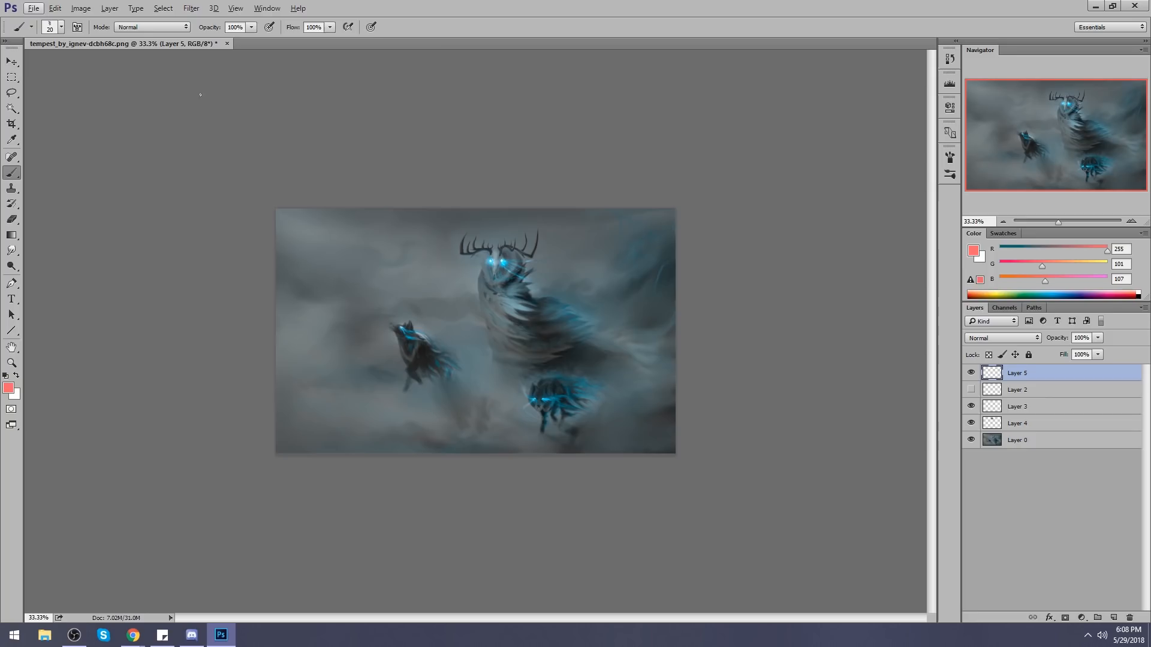
pyautogui.click(974, 253)
pyautogui.click(571, 166)
pyautogui.moveTo(595, 168); pyautogui.dragTo(597, 162)
pyautogui.click(706, 160)
# Try a red curve from the creature's head down along its back and undo it.
pyautogui.moveTo(501, 248); pyautogui.dragTo(594, 334)
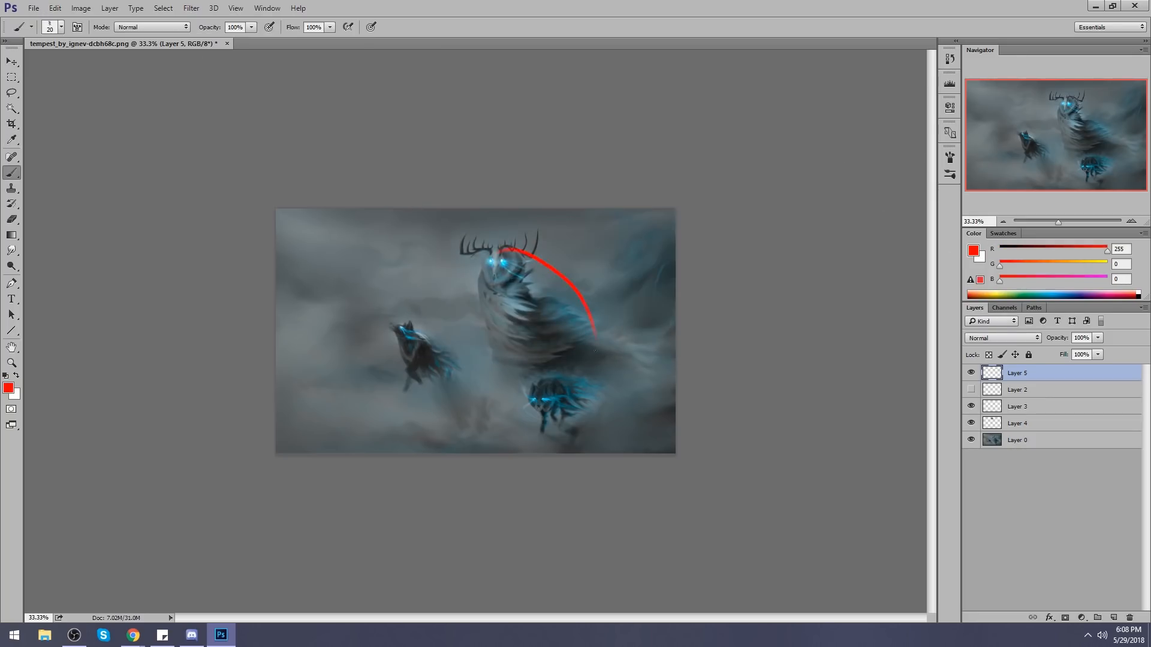
pyautogui.moveTo(501, 260)
pyautogui.mouseDown()
pyautogui.moveTo(460, 269)
pyautogui.moveTo(497, 254)
pyautogui.mouseUp()
pyautogui.hotkey('ctrl', 'alt', 'z')
pyautogui.hotkey('ctrl', 'alt', 'z')
pyautogui.hotkey('ctrl', 'alt', 'z')
# Sketch sweeping red S-curves through the creature's head and body, plus a small flowing figure beside it.
pyautogui.moveTo(505, 274); pyautogui.dragTo(463, 390)
pyautogui.moveTo(556, 265); pyautogui.dragTo(499, 394)
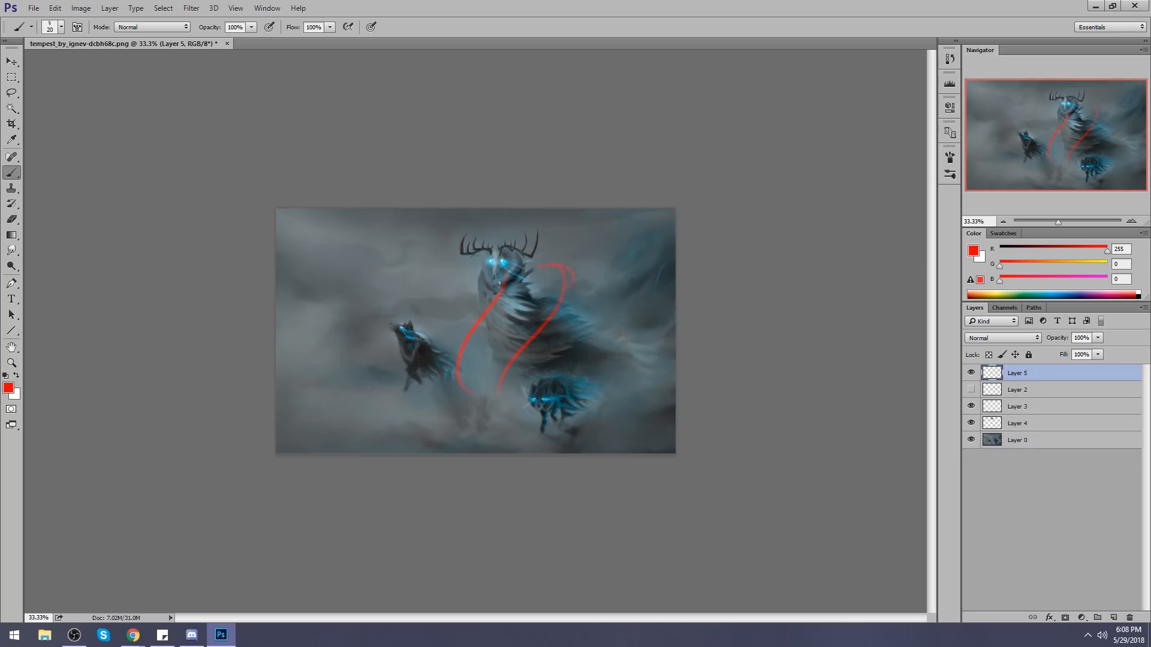
pyautogui.moveTo(542, 257)
pyautogui.mouseDown()
pyautogui.moveTo(562, 235)
pyautogui.moveTo(542, 252)
pyautogui.moveTo(675, 330)
pyautogui.mouseUp()
pyautogui.hotkey('ctrl', 'alt', 'z')
pyautogui.hotkey('ctrl', 'alt', 'z')
pyautogui.moveTo(530, 269)
pyautogui.mouseDown()
pyautogui.moveTo(498, 300)
pyautogui.moveTo(538, 255)
pyautogui.moveTo(500, 283)
pyautogui.moveTo(564, 358)
pyautogui.moveTo(672, 328)
pyautogui.mouseUp()
pyautogui.hotkey('ctrl', 'alt', 'z')
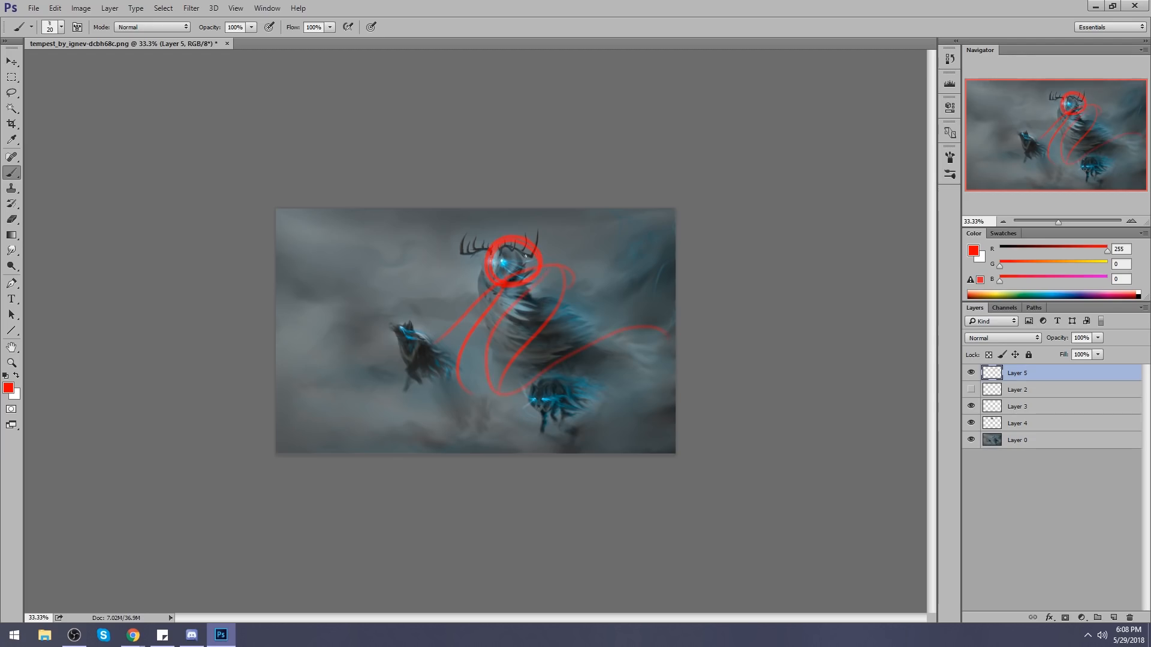
pyautogui.moveTo(525, 256); pyautogui.dragTo(485, 408)
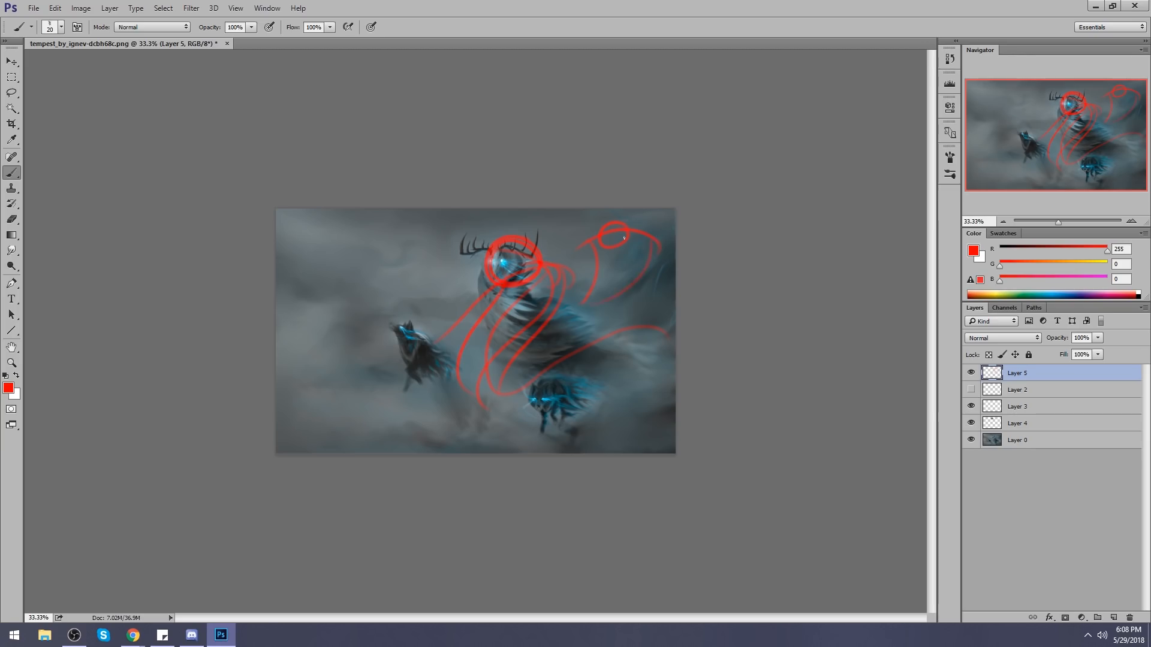
pyautogui.moveTo(618, 281)
pyautogui.mouseDown()
pyautogui.moveTo(593, 388)
pyautogui.moveTo(674, 360)
pyautogui.mouseUp()
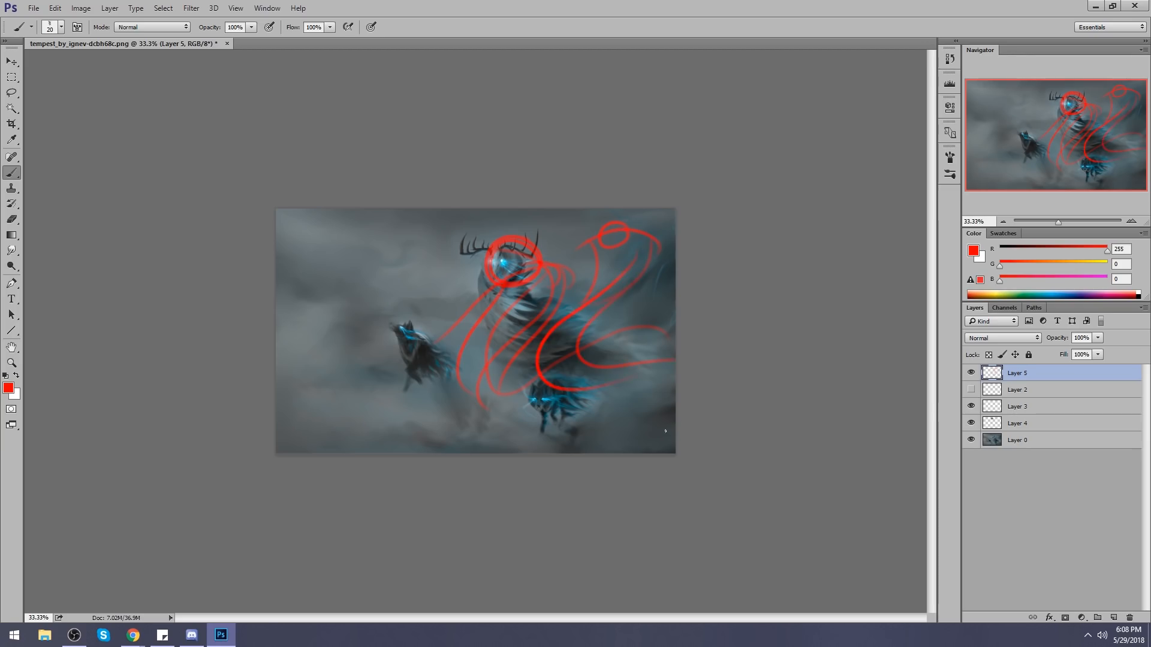
# Undo the red flowing gesture strokes, along with one more trial stroke over the creature's body.
pyautogui.hotkey('ctrl', 'alt', 'z')
pyautogui.hotkey('ctrl', 'alt', 'z')
pyautogui.hotkey('ctrl', 'alt', 'z')
pyautogui.hotkey('ctrl', 'alt', 'z')
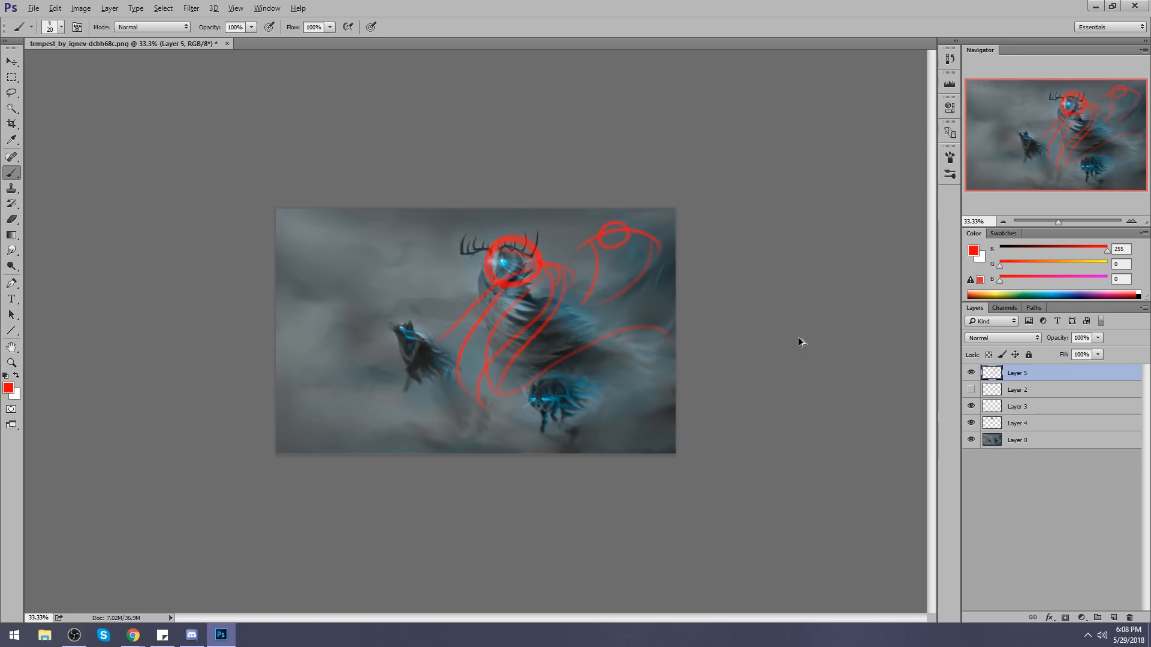
pyautogui.hotkey('ctrl', 'alt', 'z')
pyautogui.hotkey('ctrl', 'alt', 'z')
pyautogui.hotkey('ctrl', 'alt', 'z')
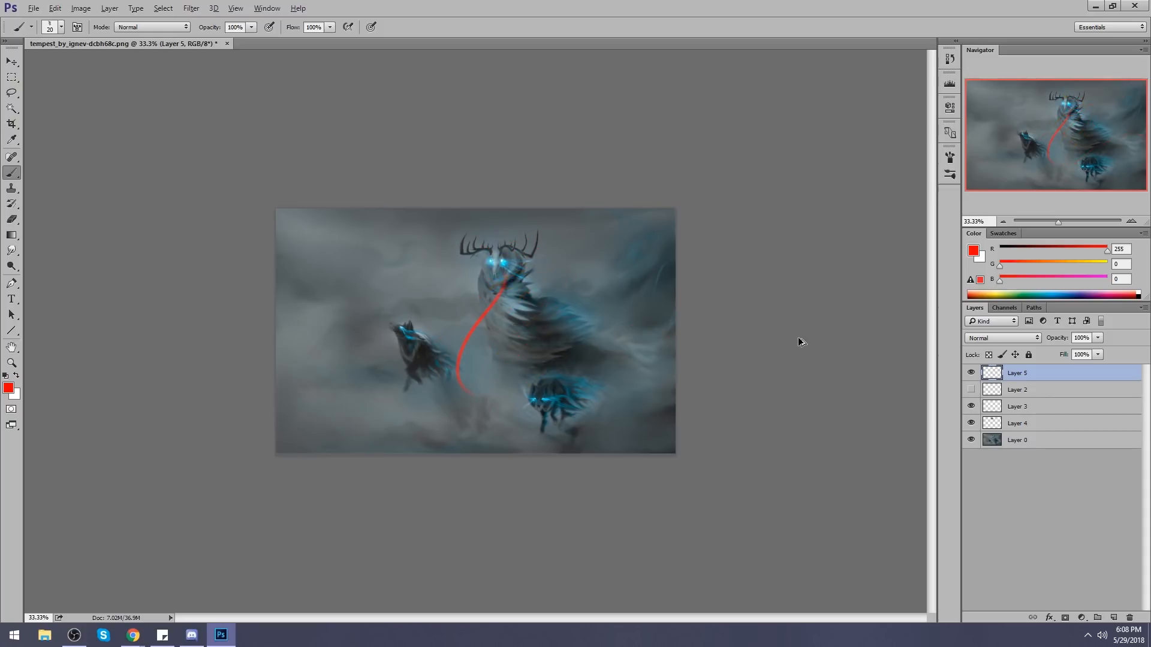
pyautogui.moveTo(494, 262); pyautogui.dragTo(510, 347)
pyautogui.hotkey('ctrl', 'alt', 'z')
# Sketch a stiff red figure with a round head and square shoulders beside the creature, and undo it.
pyautogui.moveTo(606, 237)
pyautogui.mouseDown()
pyautogui.moveTo(589, 245)
pyautogui.moveTo(596, 305)
pyautogui.mouseUp()
pyautogui.moveTo(596, 246); pyautogui.dragTo(604, 245)
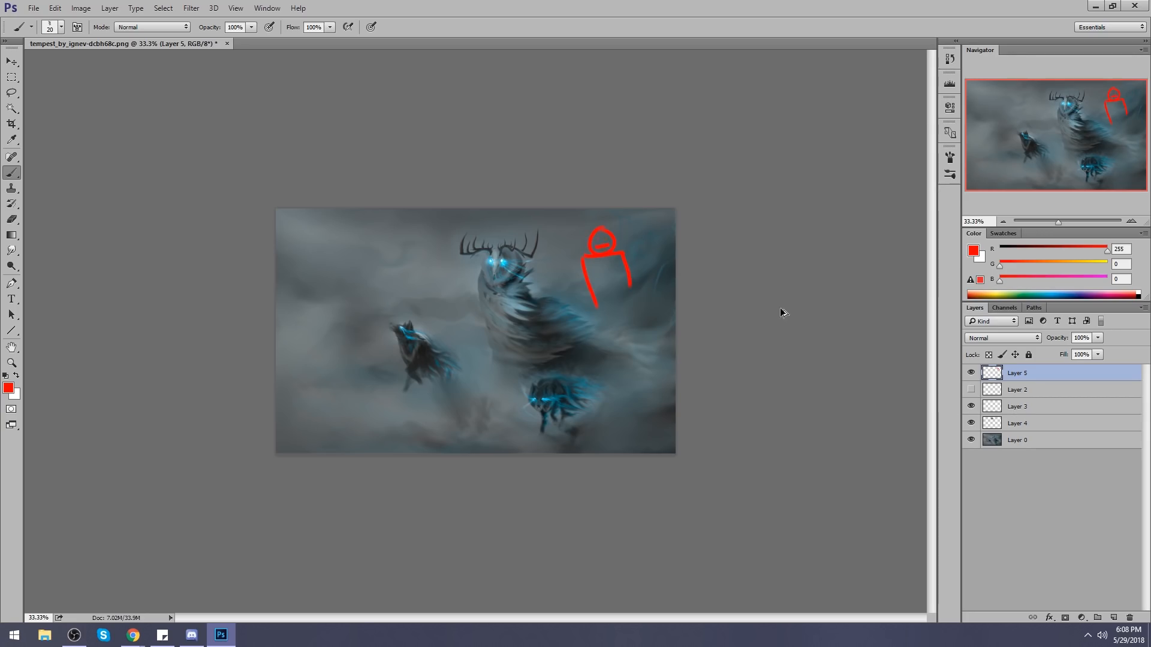
pyautogui.hotkey('ctrl', 'alt', 'z')
pyautogui.hotkey('ctrl', 'alt', 'z')
pyautogui.hotkey('ctrl', 'alt', 'z')
pyautogui.hotkey('ctrl', 'alt', 'z')
pyautogui.hotkey('ctrl', 'alt', 'z')
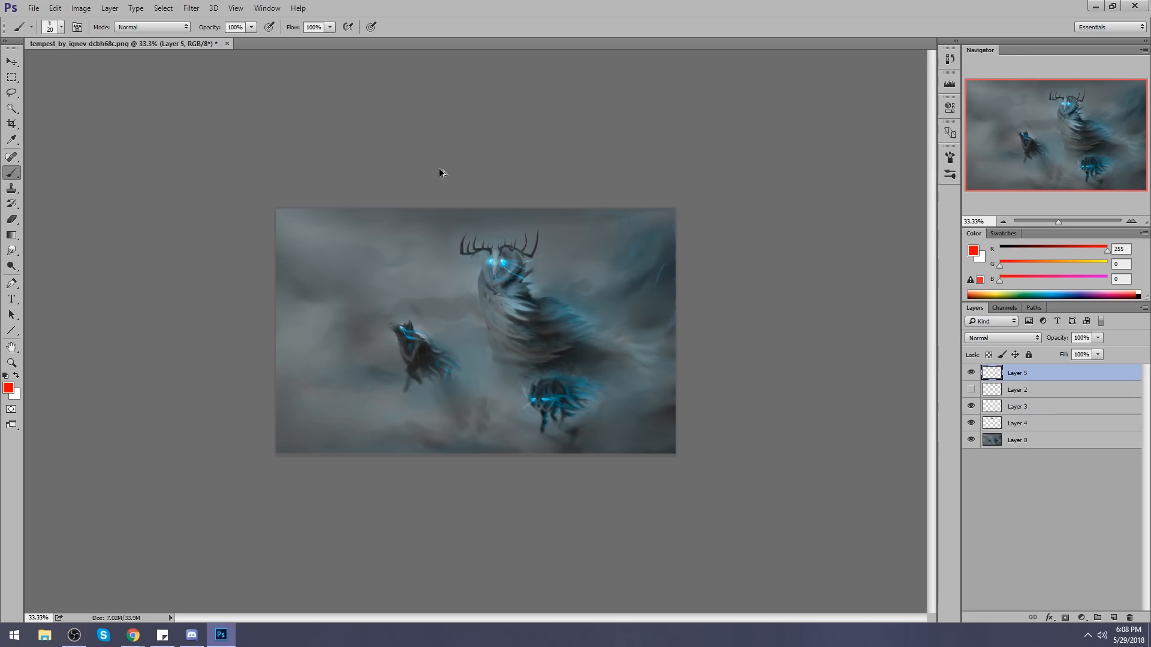
# Draw winding red flow lines through the clouds around the creature and wolves, including a curve across the lower left corner.
pyautogui.moveTo(448, 376)
pyautogui.mouseDown()
pyautogui.moveTo(395, 368)
pyautogui.moveTo(372, 402)
pyautogui.mouseUp()
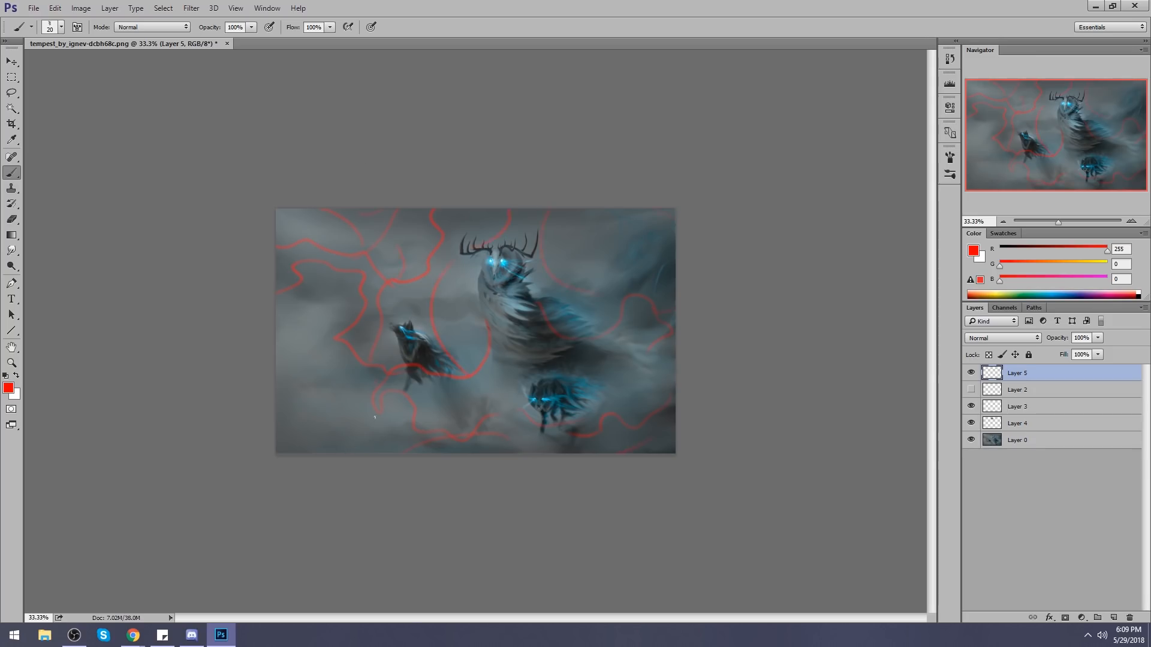
pyautogui.moveTo(330, 417); pyautogui.dragTo(468, 469)
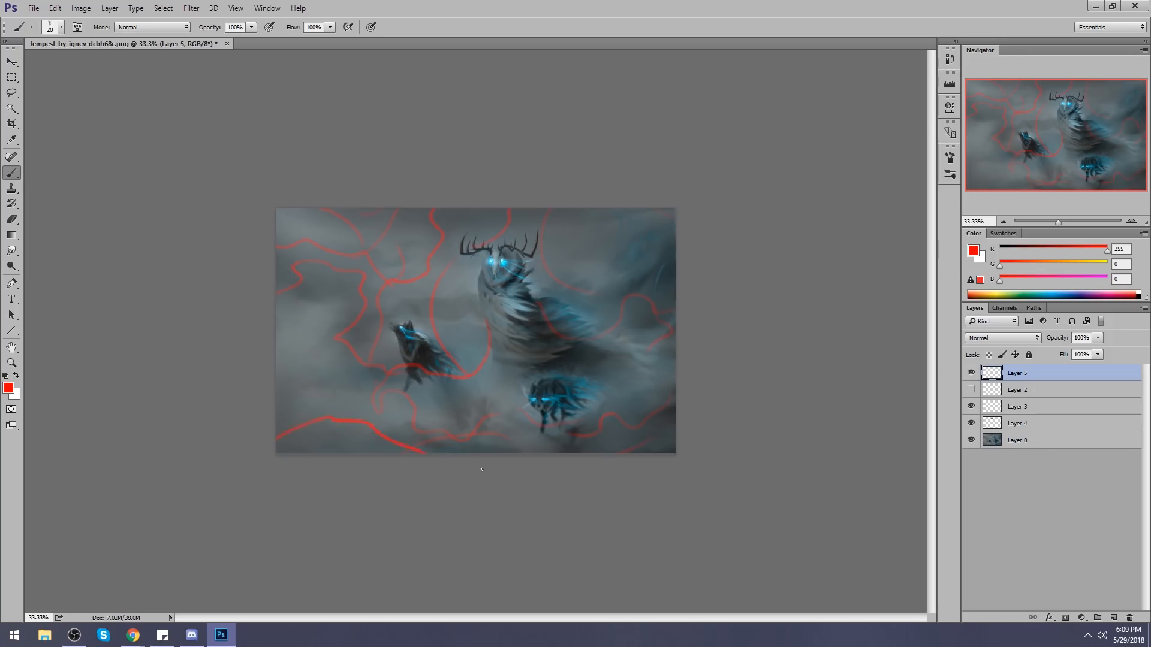
# Sketch red hills with spires in the artwork's lower corners and bold red flow lines through its upper corners.
pyautogui.moveTo(348, 412); pyautogui.dragTo(373, 433)
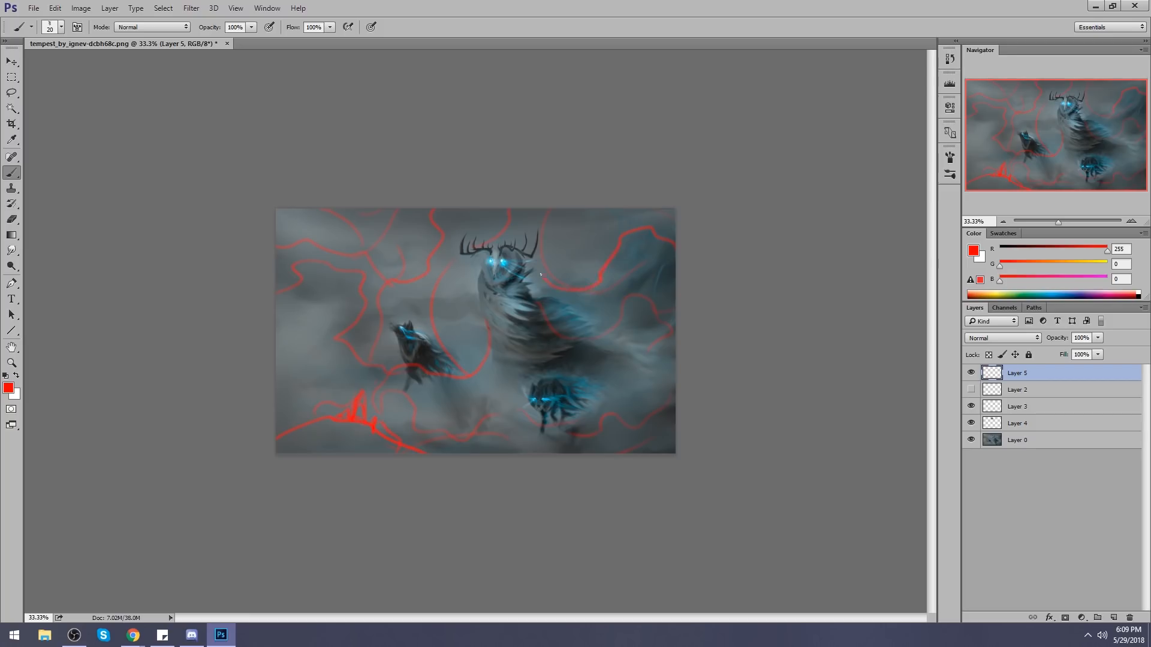
pyautogui.moveTo(372, 252); pyautogui.dragTo(333, 211)
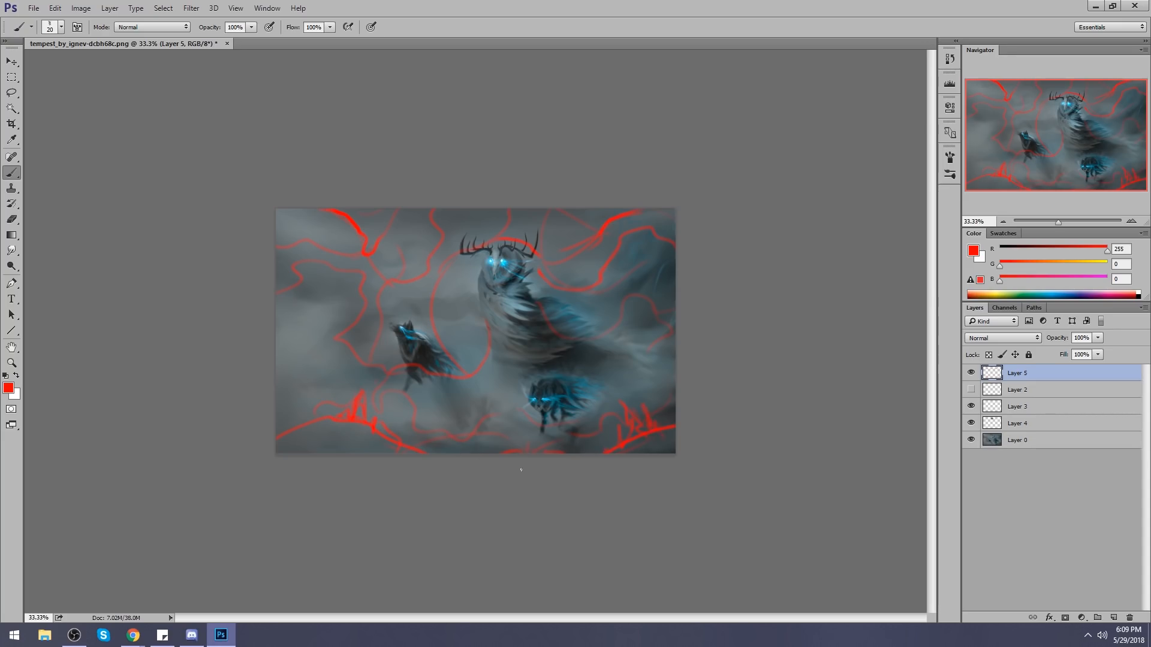
# Sketch jagged dark grey strokes beside the creature's chest, below the wolves and at the cloud's right end, using sampled body tones.
pyautogui.keyDown('alt'); pyautogui.click(538, 316); pyautogui.keyUp('alt')
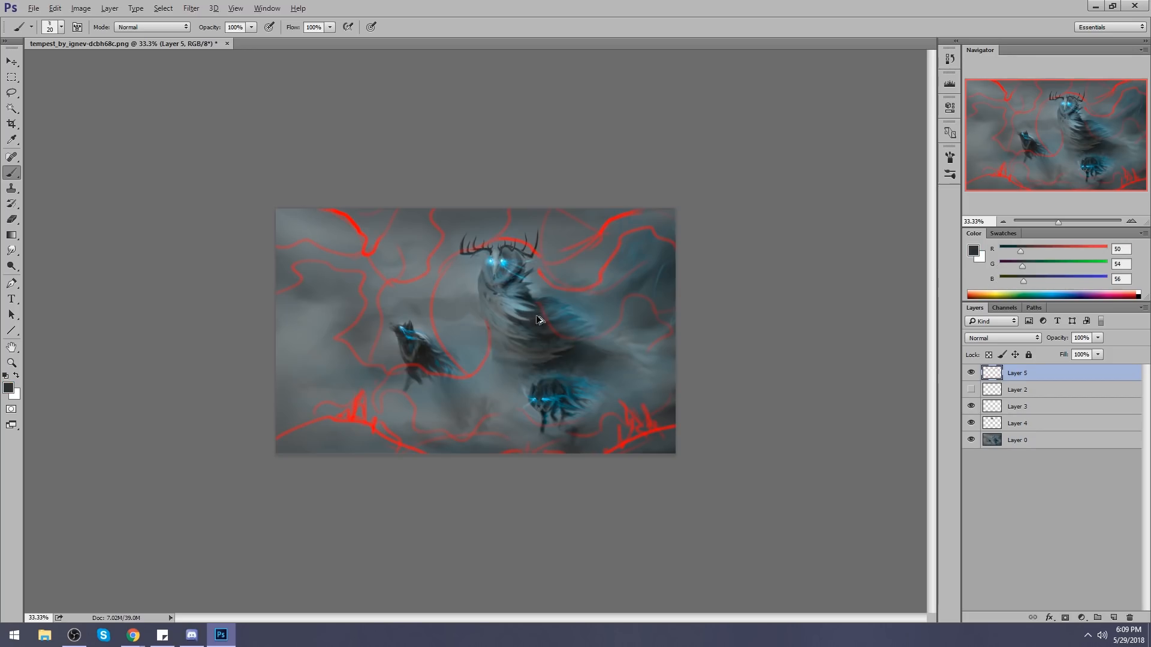
pyautogui.keyDown('alt'); pyautogui.click(537, 311); pyautogui.keyUp('alt')
pyautogui.keyDown('alt'); pyautogui.click(538, 316); pyautogui.keyUp('alt')
pyautogui.keyDown('alt'); pyautogui.click(517, 327); pyautogui.keyUp('alt')
pyautogui.moveTo(487, 330)
pyautogui.mouseDown()
pyautogui.moveTo(472, 354)
pyautogui.moveTo(499, 341)
pyautogui.mouseUp()
pyautogui.moveTo(401, 386)
pyautogui.mouseDown()
pyautogui.moveTo(411, 414)
pyautogui.moveTo(439, 404)
pyautogui.moveTo(413, 425)
pyautogui.moveTo(475, 417)
pyautogui.moveTo(476, 427)
pyautogui.moveTo(501, 411)
pyautogui.mouseUp()
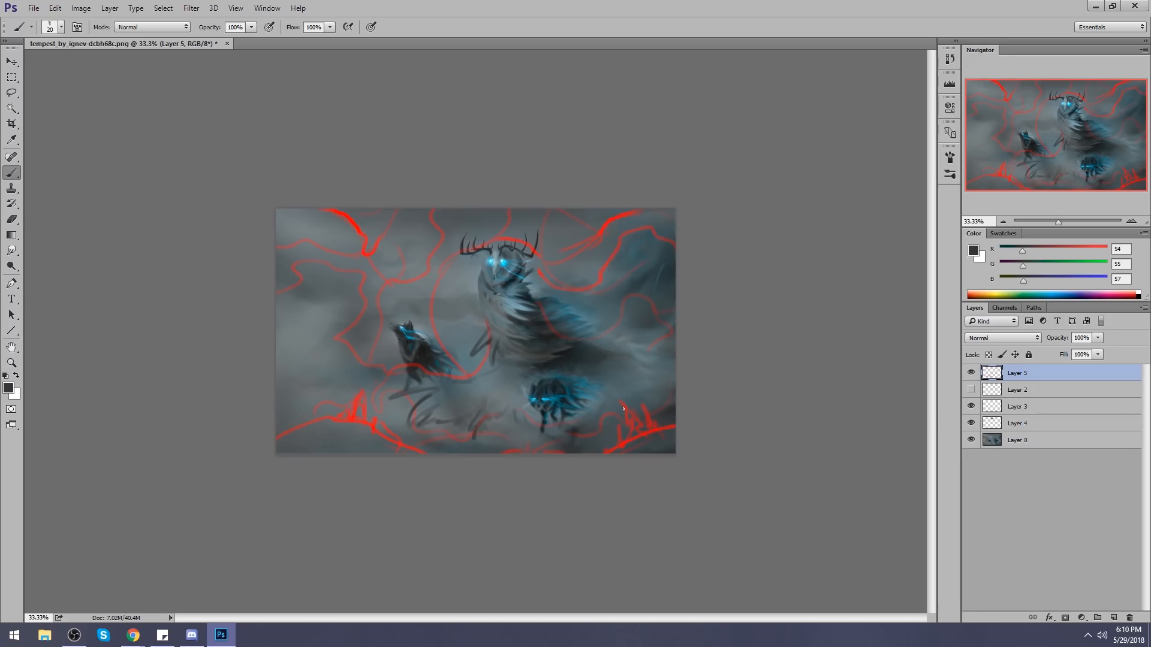
pyautogui.moveTo(648, 350)
pyautogui.mouseDown()
pyautogui.moveTo(660, 371)
pyautogui.moveTo(653, 395)
pyautogui.moveTo(599, 388)
pyautogui.mouseUp()
# Darken the nose opening at the tip of the creature's skull with sampled dark grey and a size 6 brush.
pyautogui.press('z')
pyautogui.click(506, 239)
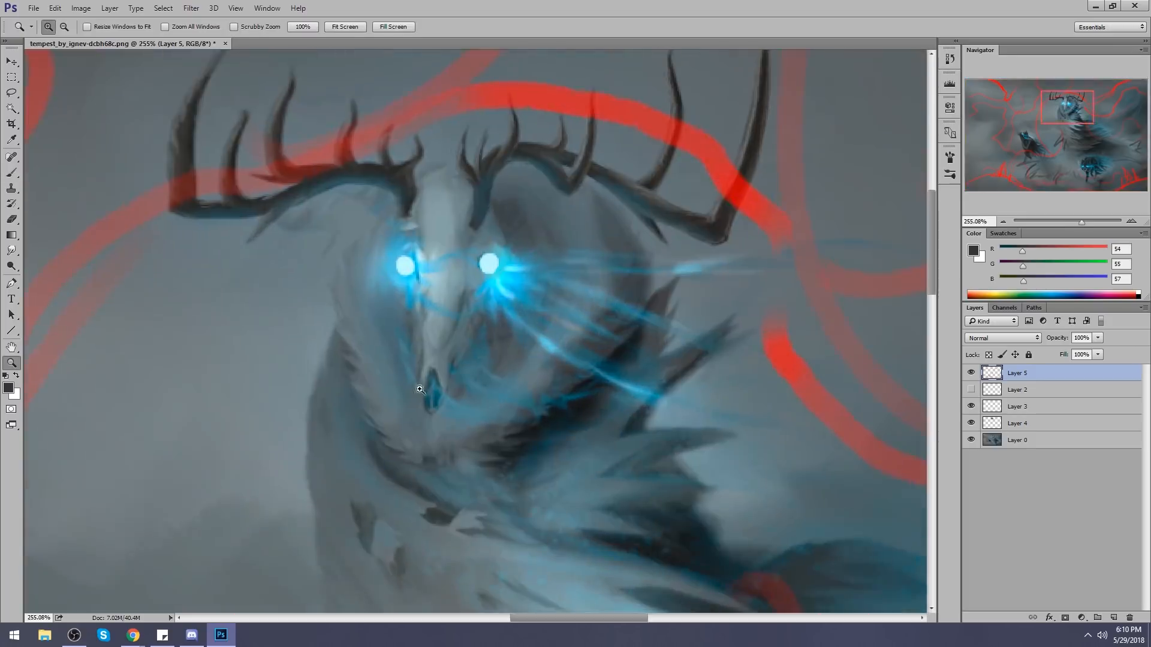
pyautogui.press('b')
pyautogui.keyDown('alt'); pyautogui.click(486, 163); pyautogui.keyUp('alt')
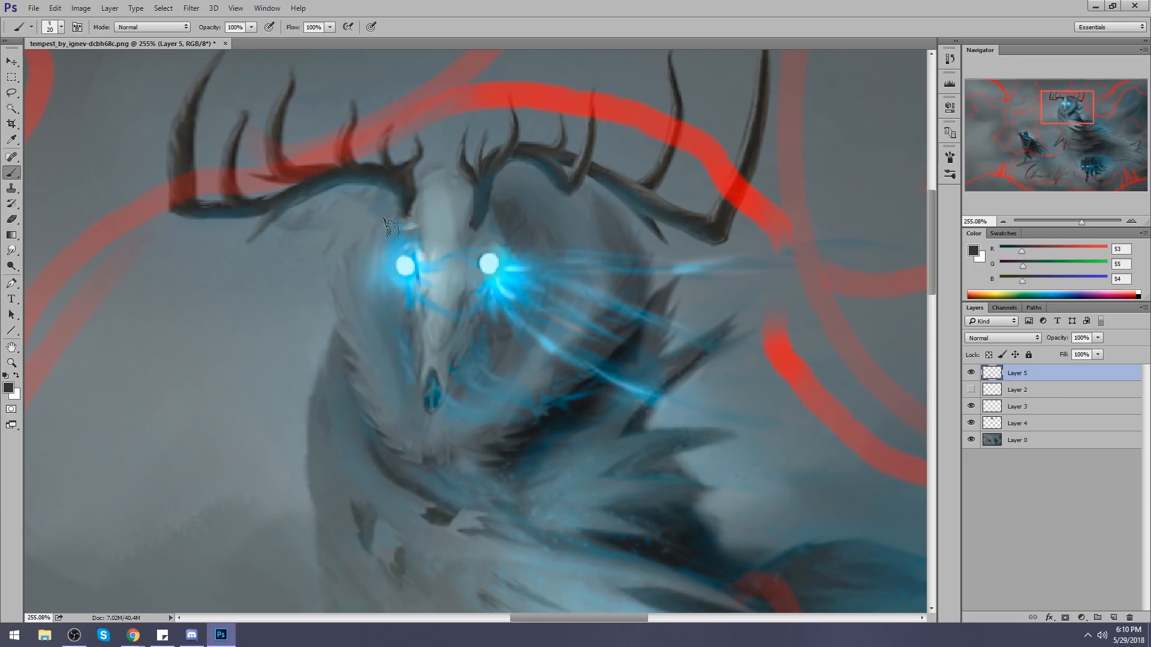
pyautogui.press('[')
pyautogui.press('[')
pyautogui.press('[')
pyautogui.press('[')
pyautogui.press('[')
pyautogui.moveTo(433, 376)
pyautogui.mouseDown()
pyautogui.moveTo(427, 413)
pyautogui.moveTo(437, 407)
pyautogui.mouseUp()
pyautogui.hotkey('ctrl', '0')
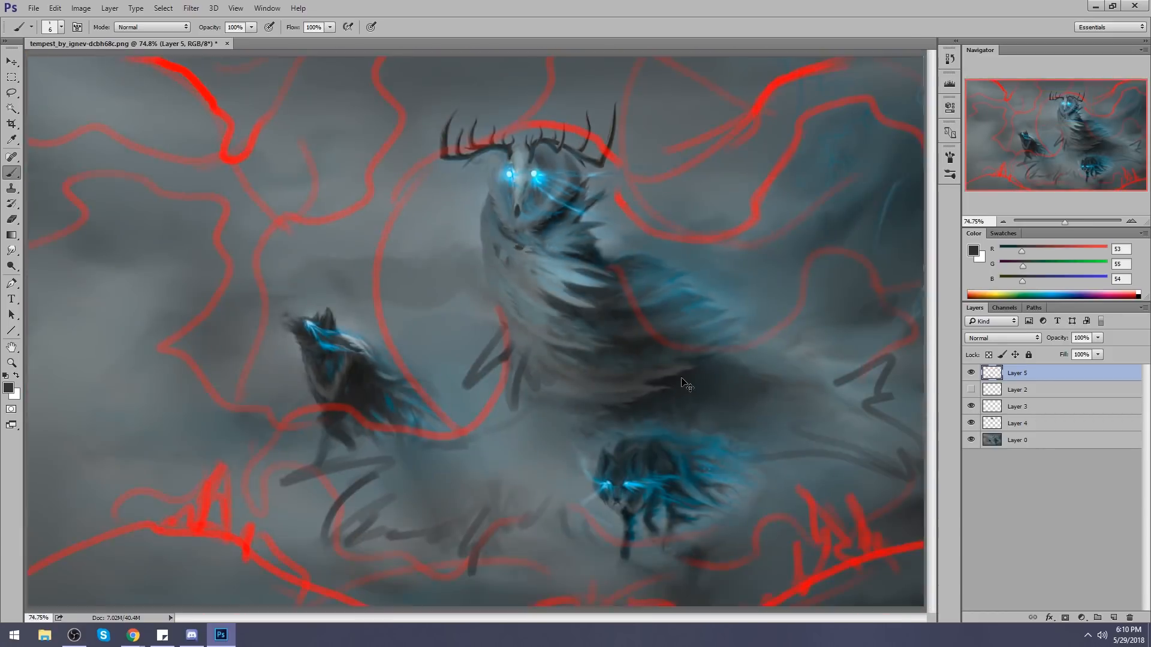
pyautogui.hotkey('ctrl', '-')
pyautogui.hotkey('ctrl', '-')
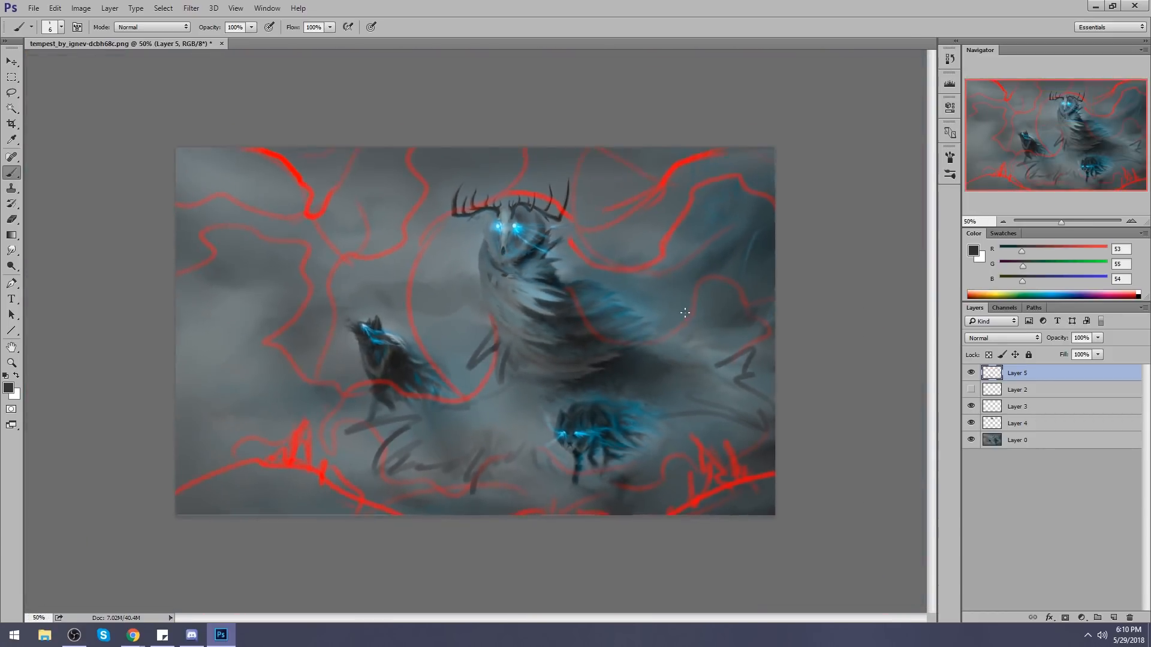
pyautogui.click(11, 250)
pyautogui.press('[')
pyautogui.press('[')
pyautogui.press('[')
pyautogui.press('[')
pyautogui.press('[')
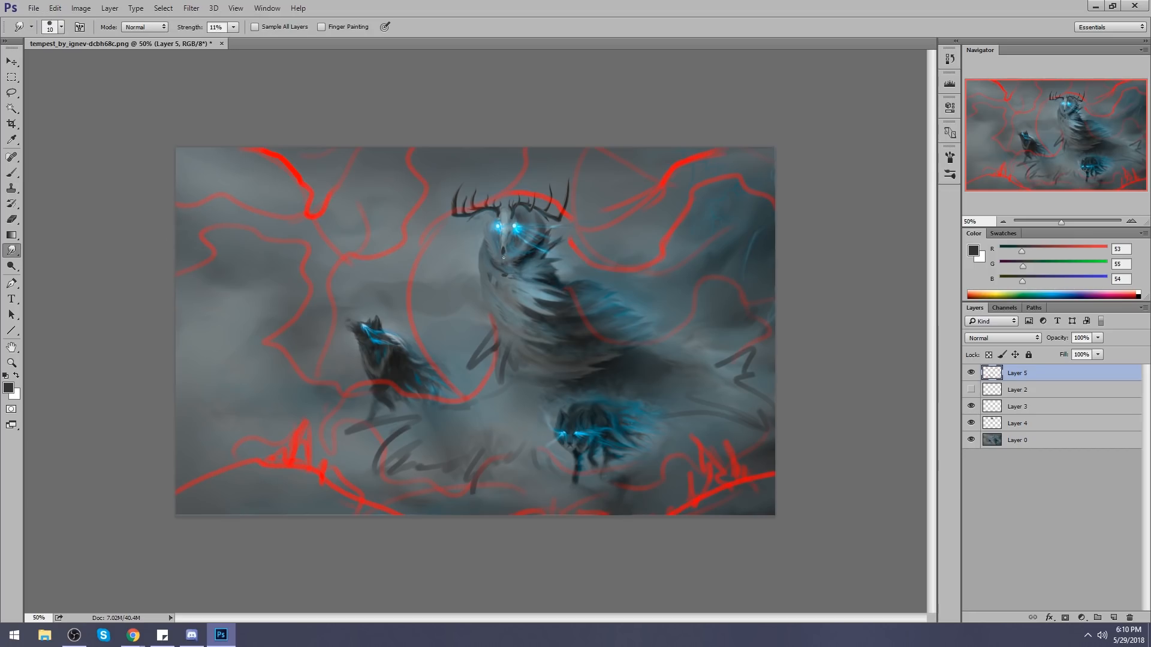
# Check the overlay layers by toggling their visibility and merge the antler layer, Layer 4, down into Layer 0.
pyautogui.rightClick(1026, 390)
pyautogui.click(1094, 390)
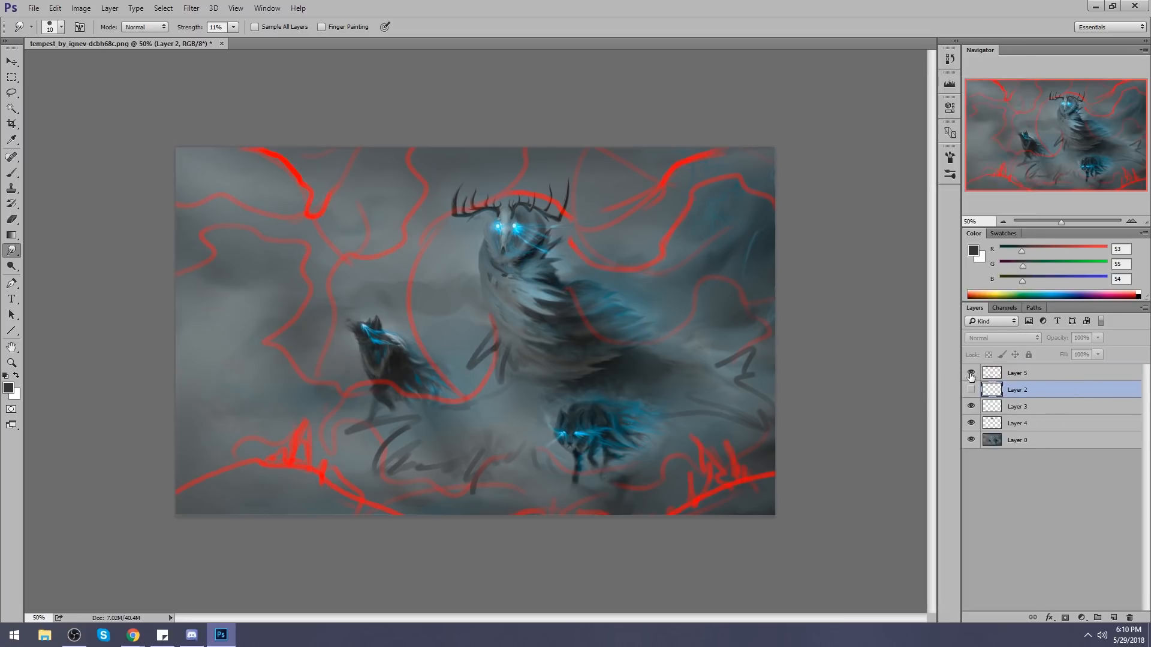
pyautogui.click(971, 389)
pyautogui.click(1041, 369)
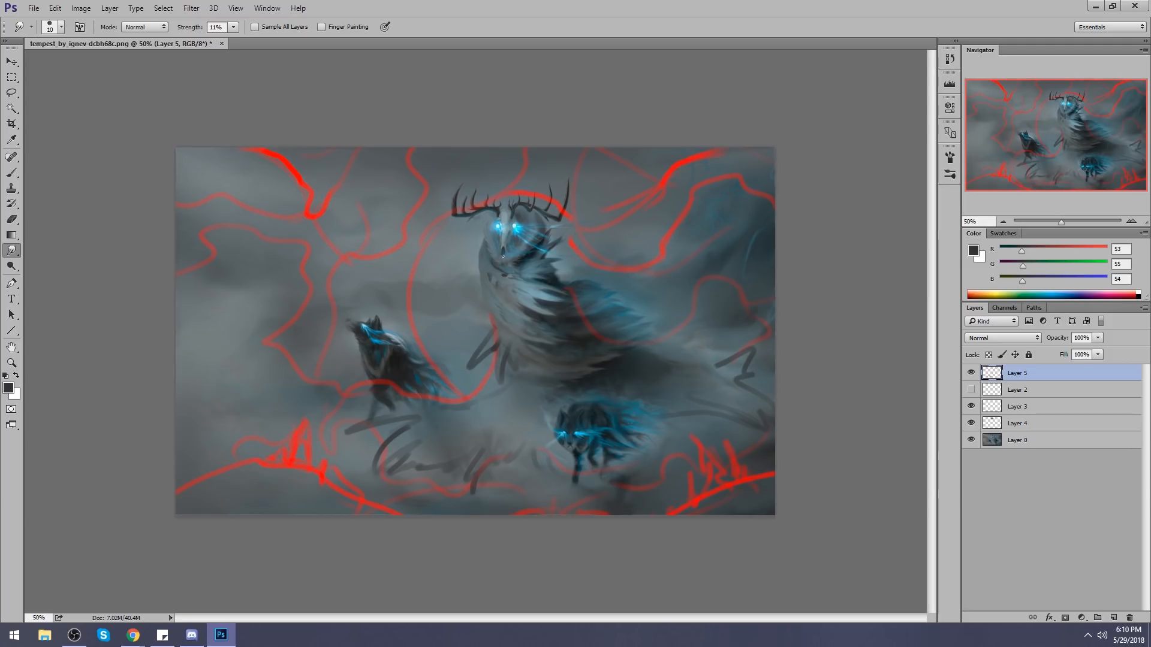
pyautogui.click(972, 424)
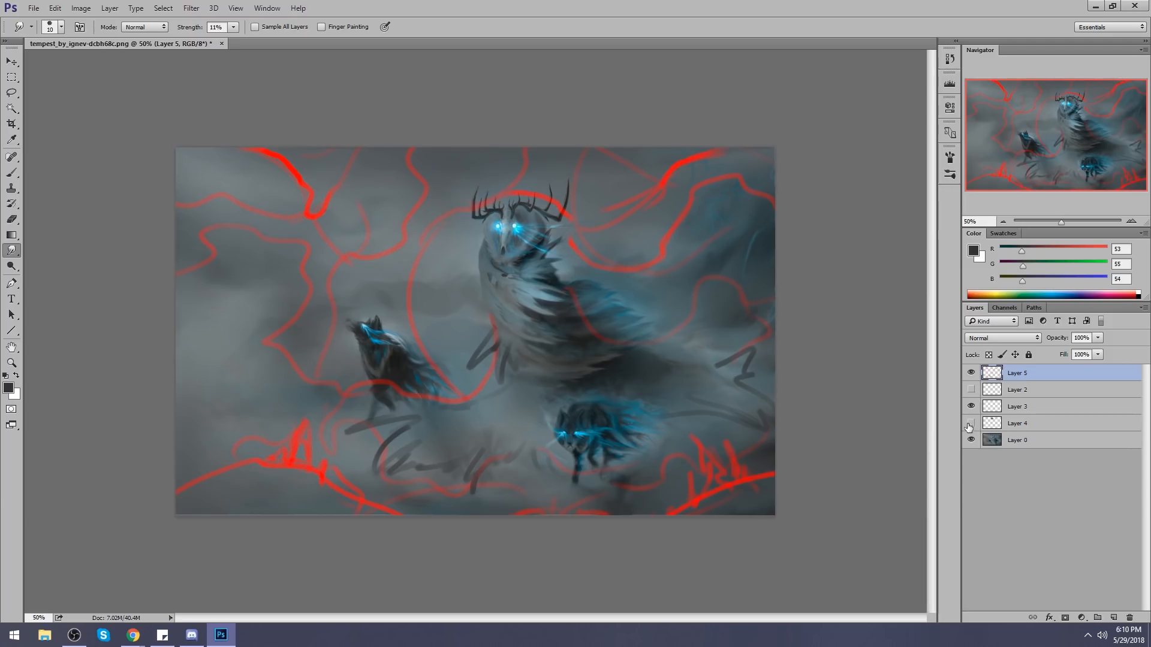
pyautogui.click(972, 425)
pyautogui.rightClick(1034, 431)
pyautogui.click(959, 434)
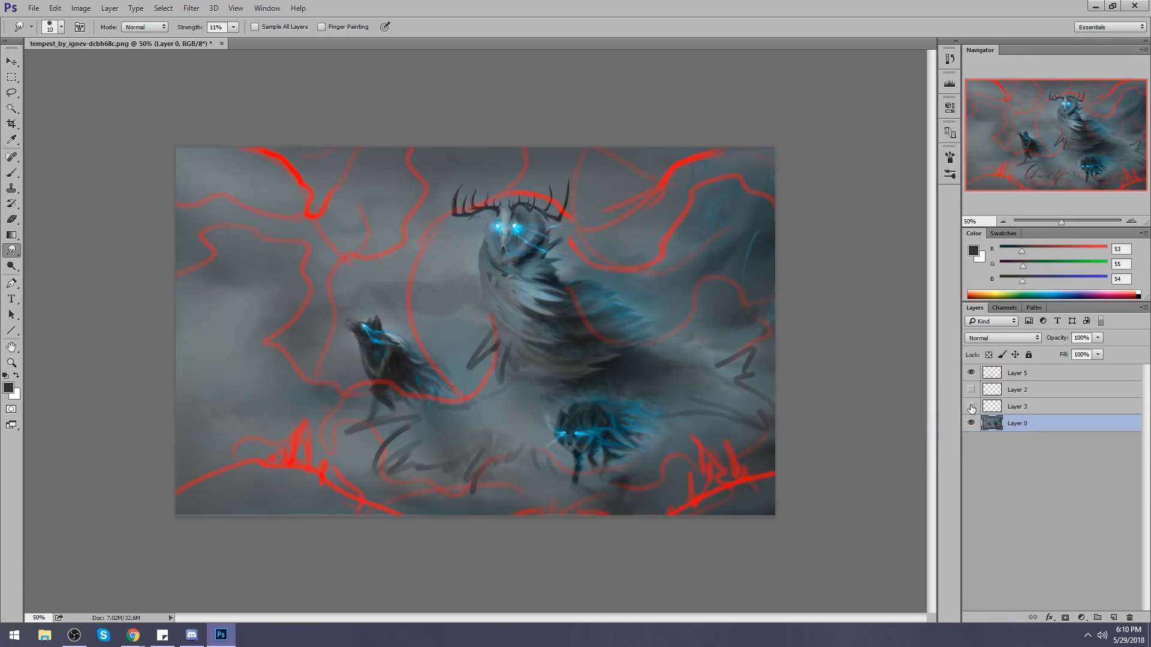
pyautogui.click(971, 374)
pyautogui.click(971, 374)
# Rework the left edge of the creature's neck, chest and lower feathers on Layer 0 with sampled blue-grey and dark grey tones.
pyautogui.press('b')
pyautogui.keyDown('alt'); pyautogui.click(492, 239); pyautogui.keyUp('alt')
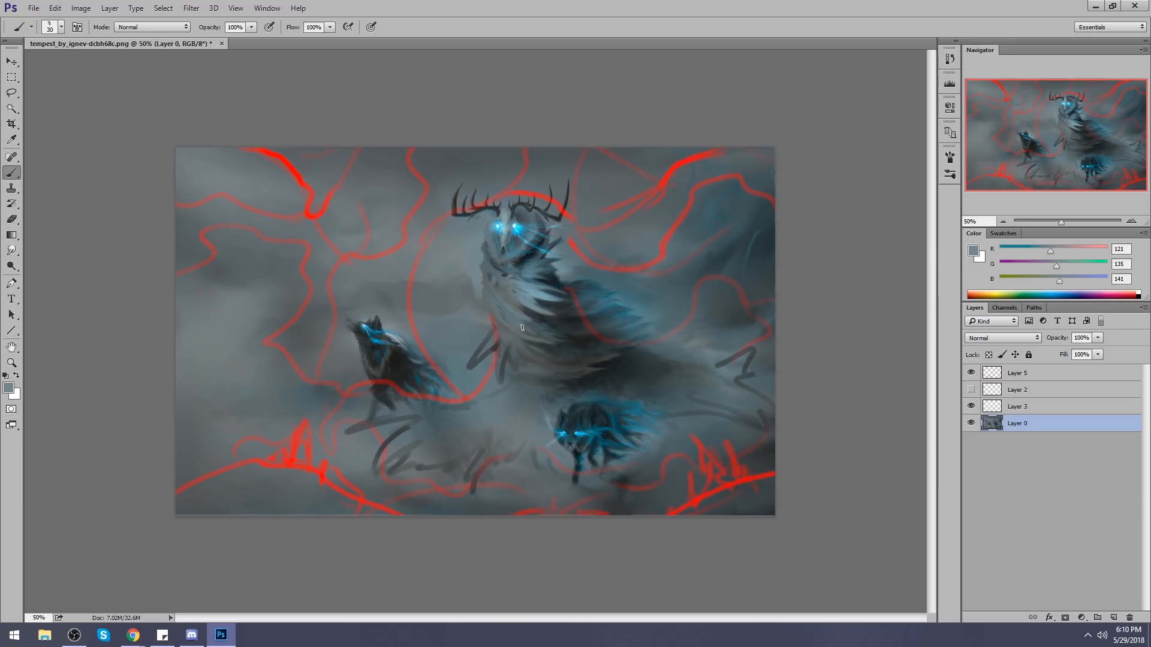
pyautogui.keyDown('alt'); pyautogui.click(467, 283); pyautogui.keyUp('alt')
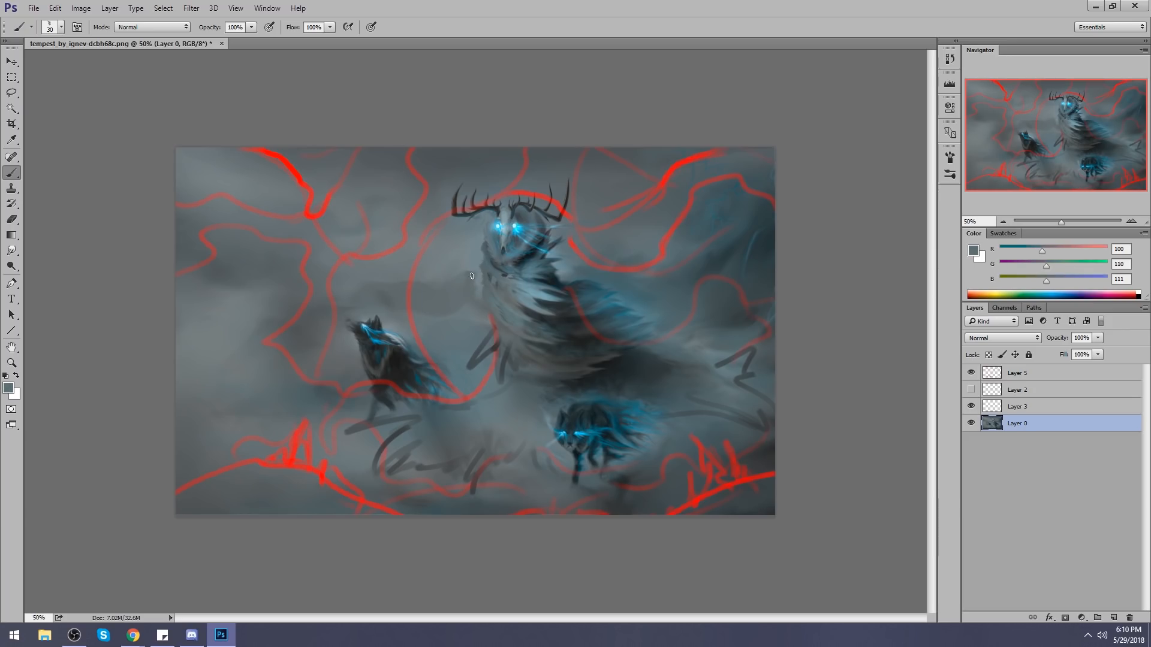
pyautogui.keyDown('alt'); pyautogui.click(466, 273); pyautogui.keyUp('alt')
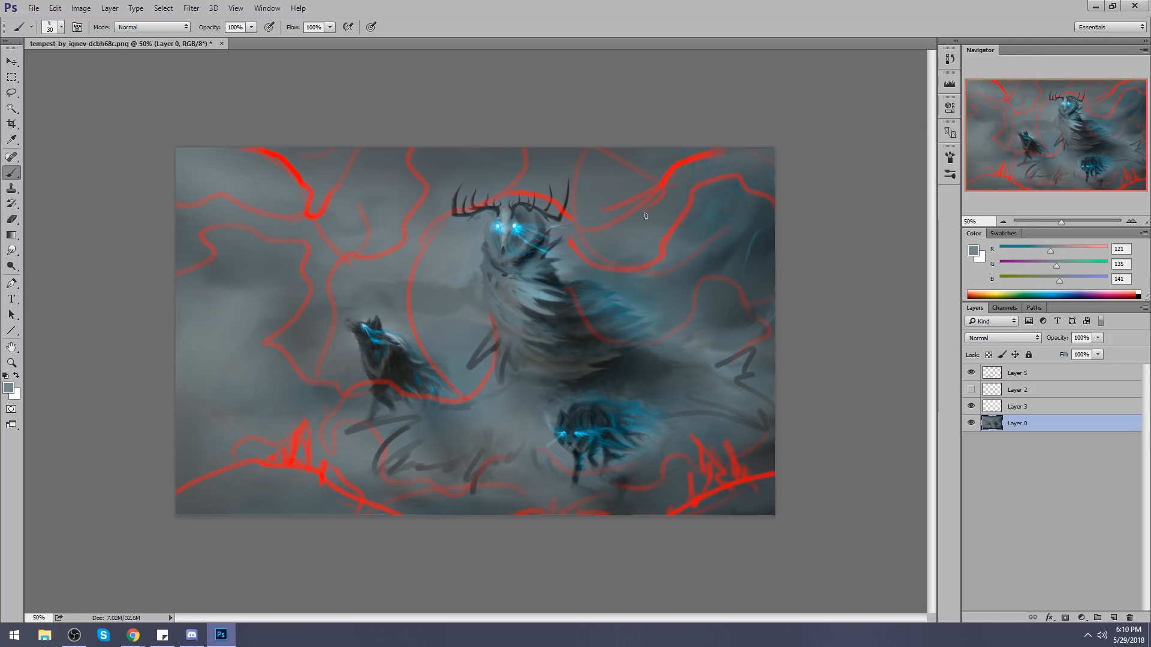
pyautogui.keyDown('alt'); pyautogui.click(506, 355); pyautogui.keyUp('alt')
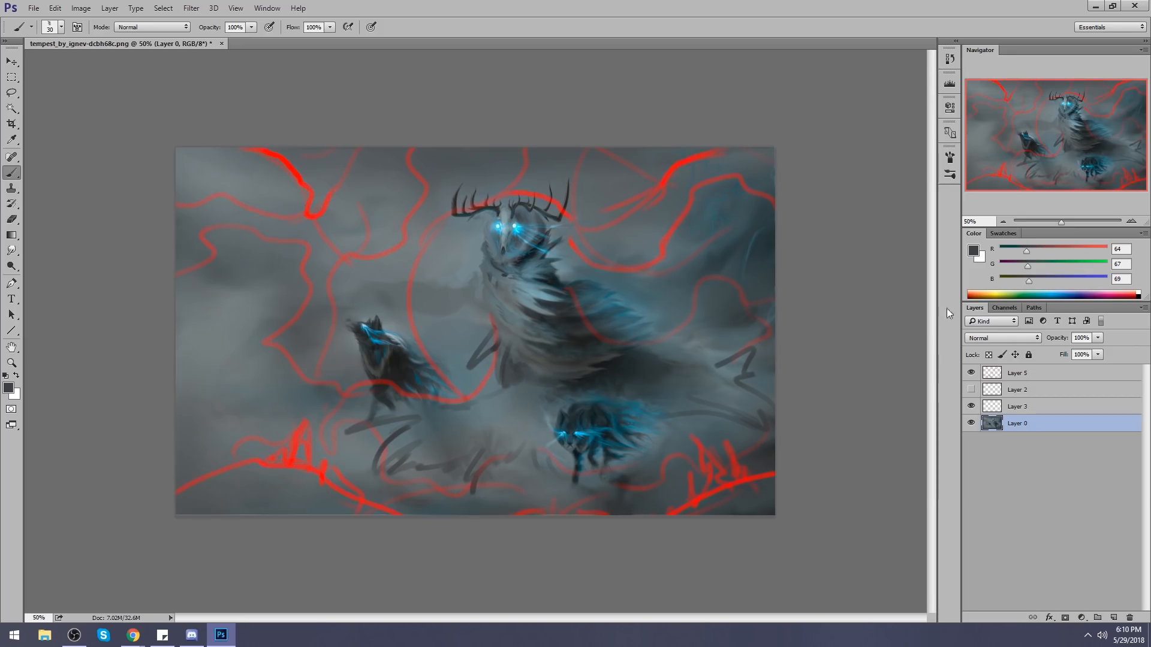
pyautogui.keyDown('alt'); pyautogui.click(513, 361); pyautogui.keyUp('alt')
pyautogui.keyDown('alt'); pyautogui.click(506, 356); pyautogui.keyUp('alt')
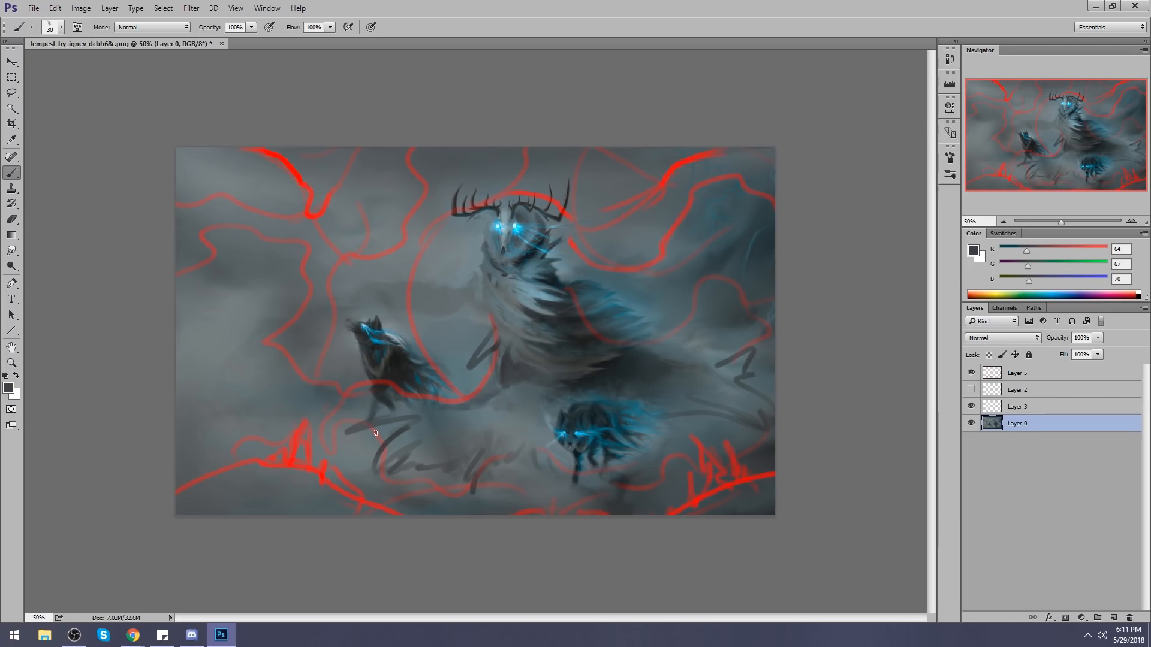
# Block in a dark grey shadow shape around the jagged outline below the howling wolf.
pyautogui.keyDown('alt'); pyautogui.click(452, 416); pyautogui.keyUp('alt')
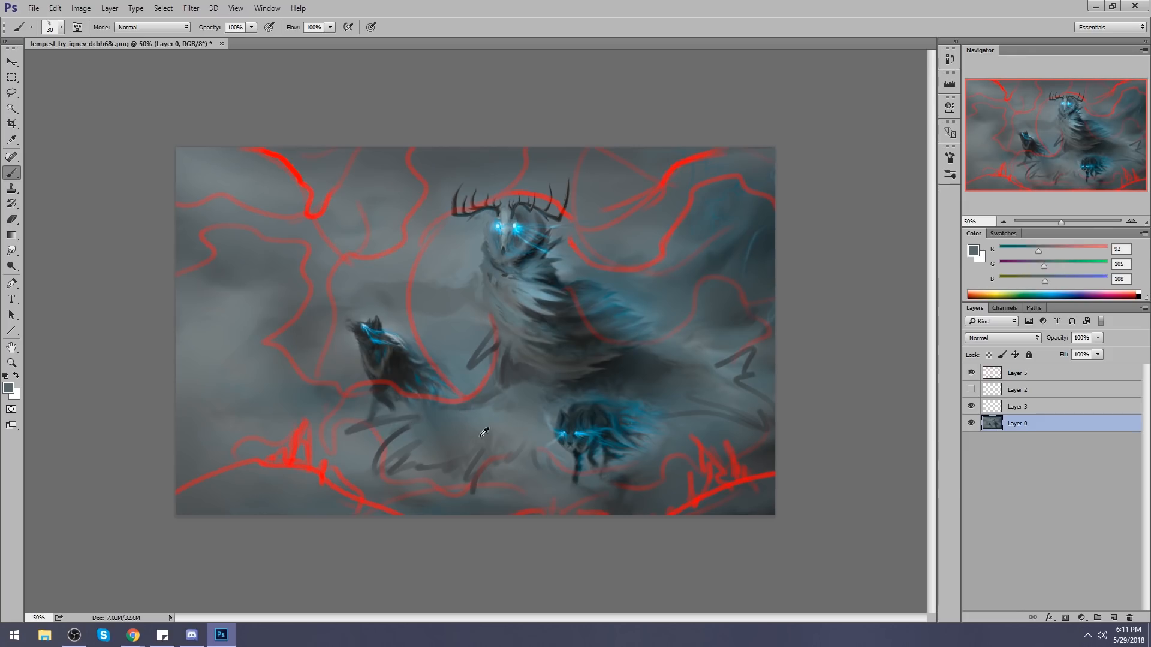
pyautogui.keyDown('alt'); pyautogui.click(405, 422); pyautogui.keyUp('alt')
pyautogui.moveTo(405, 421)
pyautogui.mouseDown()
pyautogui.moveTo(371, 444)
pyautogui.moveTo(392, 427)
pyautogui.moveTo(373, 456)
pyautogui.moveTo(401, 458)
pyautogui.moveTo(440, 496)
pyautogui.moveTo(473, 471)
pyautogui.mouseUp()
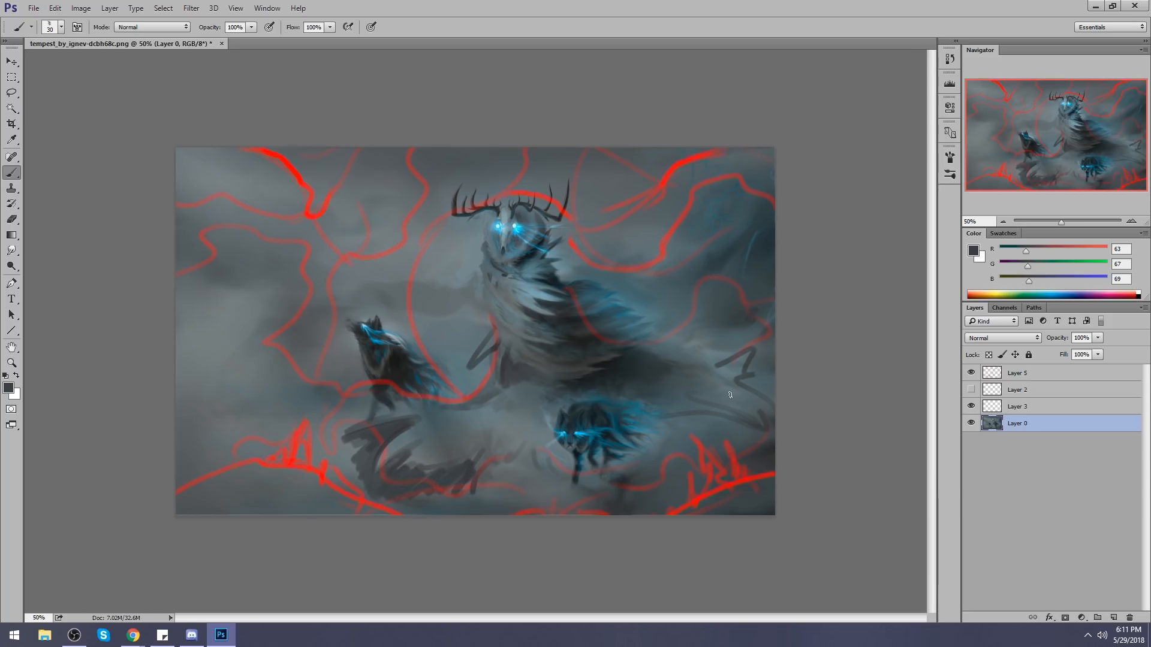
# Fill the area beneath the cloud, around the front wolf and along the right edge with sampled dark grey, using a size 80 brush.
pyautogui.press(']')
pyautogui.press(']')
pyautogui.moveTo(689, 424)
pyautogui.mouseDown()
pyautogui.moveTo(744, 431)
pyautogui.moveTo(680, 427)
pyautogui.mouseUp()
pyautogui.keyDown('alt'); pyautogui.click(749, 360); pyautogui.keyUp('alt')
pyautogui.moveTo(770, 344)
pyautogui.mouseDown()
pyautogui.moveTo(755, 368)
pyautogui.moveTo(794, 424)
pyautogui.moveTo(762, 373)
pyautogui.mouseUp()
pyautogui.moveTo(735, 437)
pyautogui.mouseDown()
pyautogui.moveTo(477, 494)
pyautogui.moveTo(465, 476)
pyautogui.moveTo(388, 488)
pyautogui.moveTo(357, 479)
pyautogui.moveTo(345, 434)
pyautogui.moveTo(344, 459)
pyautogui.moveTo(365, 458)
pyautogui.moveTo(376, 433)
pyautogui.moveTo(357, 457)
pyautogui.mouseUp()
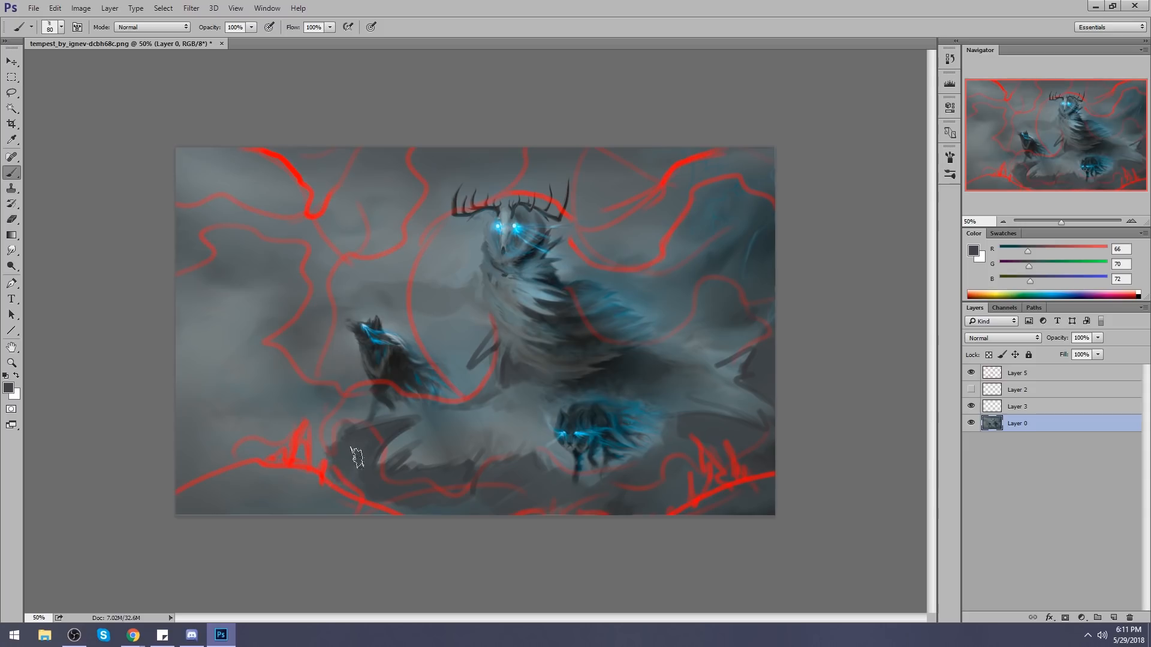
pyautogui.moveTo(573, 488); pyautogui.dragTo(618, 482)
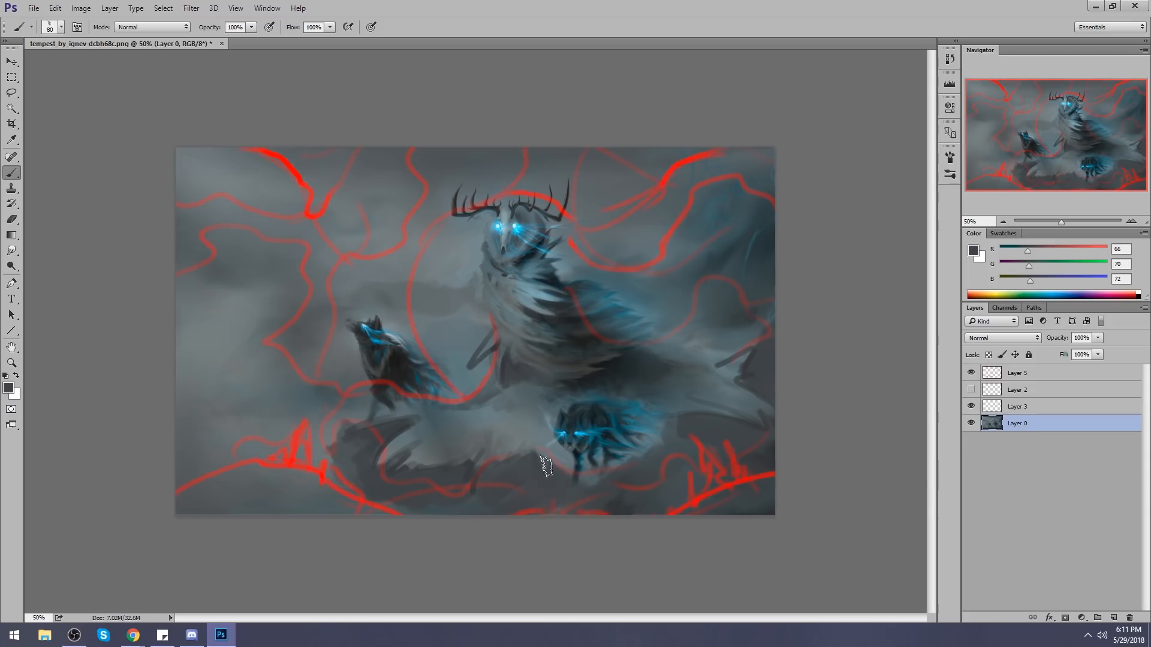
pyautogui.moveTo(349, 493)
pyautogui.mouseDown()
pyautogui.moveTo(359, 445)
pyautogui.moveTo(324, 451)
pyautogui.mouseUp()
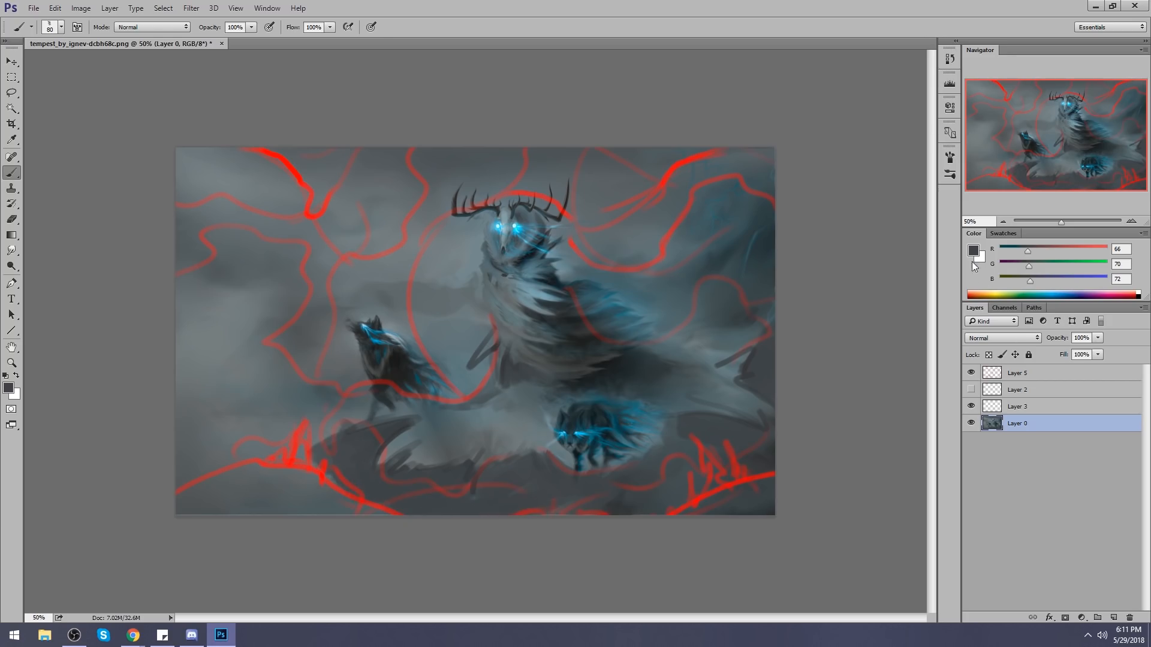
# Block in the lower-left hill beneath its red outline, starting with colour 1b1c1d and covering it with sampled dark teal.
pyautogui.click(972, 250)
pyautogui.moveTo(447, 306); pyautogui.dragTo(432, 300)
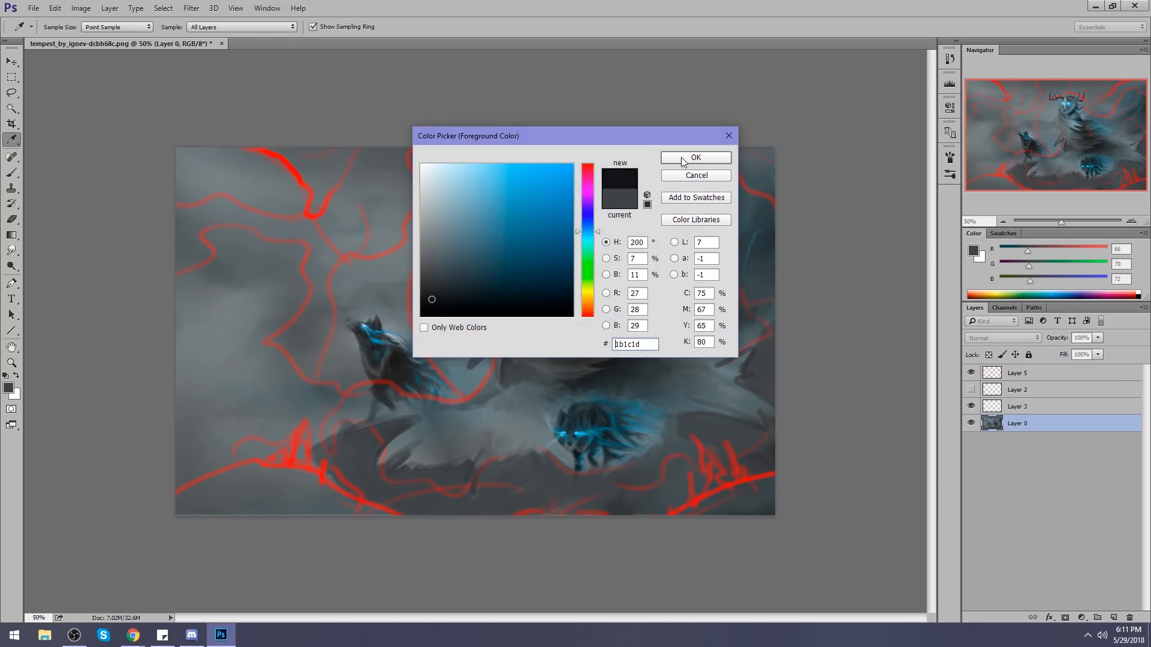
pyautogui.click(681, 161)
pyautogui.moveTo(264, 501)
pyautogui.mouseDown()
pyautogui.moveTo(257, 476)
pyautogui.moveTo(180, 506)
pyautogui.moveTo(293, 495)
pyautogui.moveTo(270, 481)
pyautogui.moveTo(208, 481)
pyautogui.mouseUp()
pyautogui.keyDown('alt'); pyautogui.click(597, 405); pyautogui.keyUp('alt')
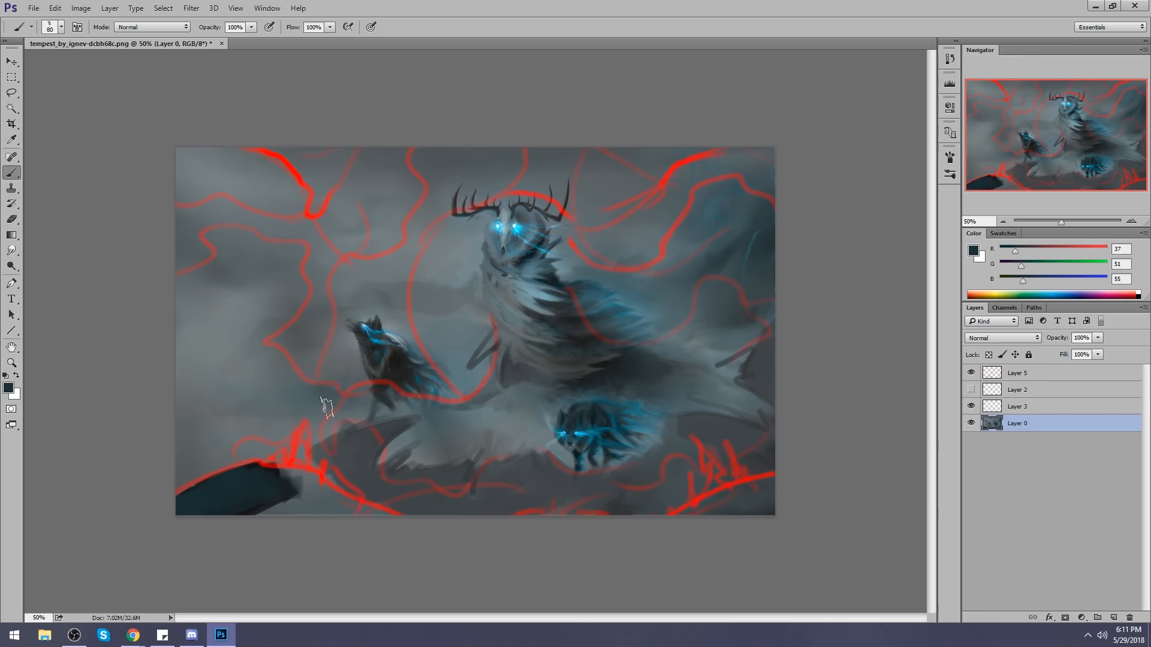
pyautogui.keyDown('alt'); pyautogui.click(290, 483); pyautogui.keyUp('alt')
pyautogui.moveTo(299, 489); pyautogui.dragTo(263, 506)
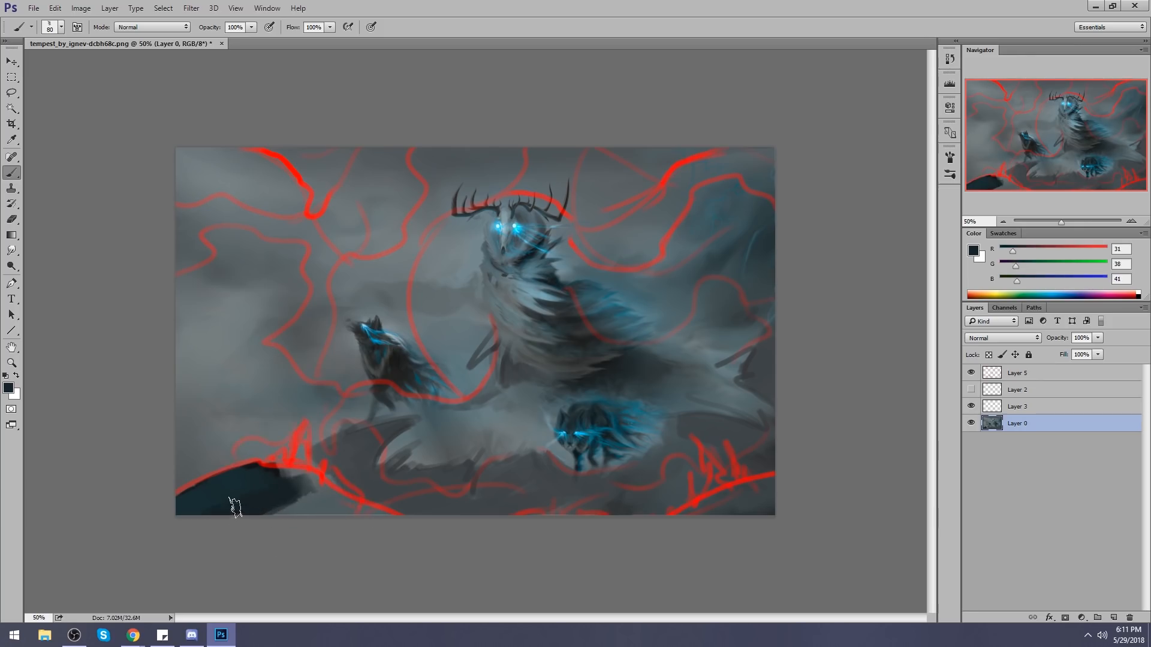
pyautogui.keyDown('alt'); pyautogui.click(242, 470); pyautogui.keyUp('alt')
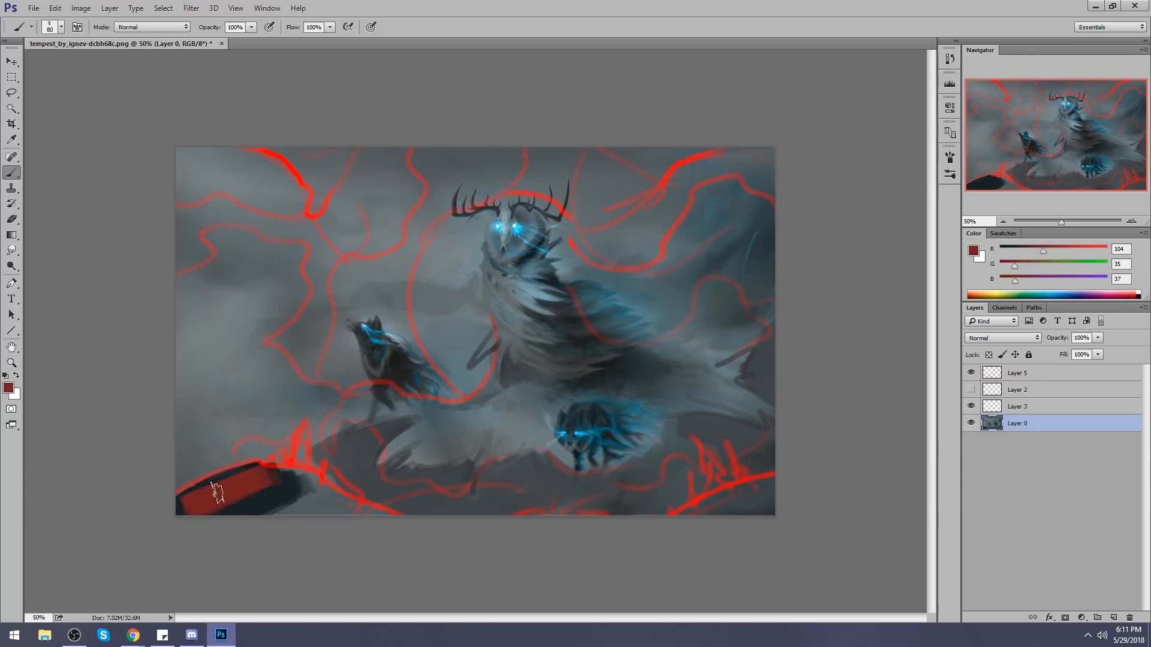
pyautogui.moveTo(192, 501)
pyautogui.mouseDown()
pyautogui.moveTo(216, 513)
pyautogui.moveTo(317, 490)
pyautogui.moveTo(353, 518)
pyautogui.mouseUp()
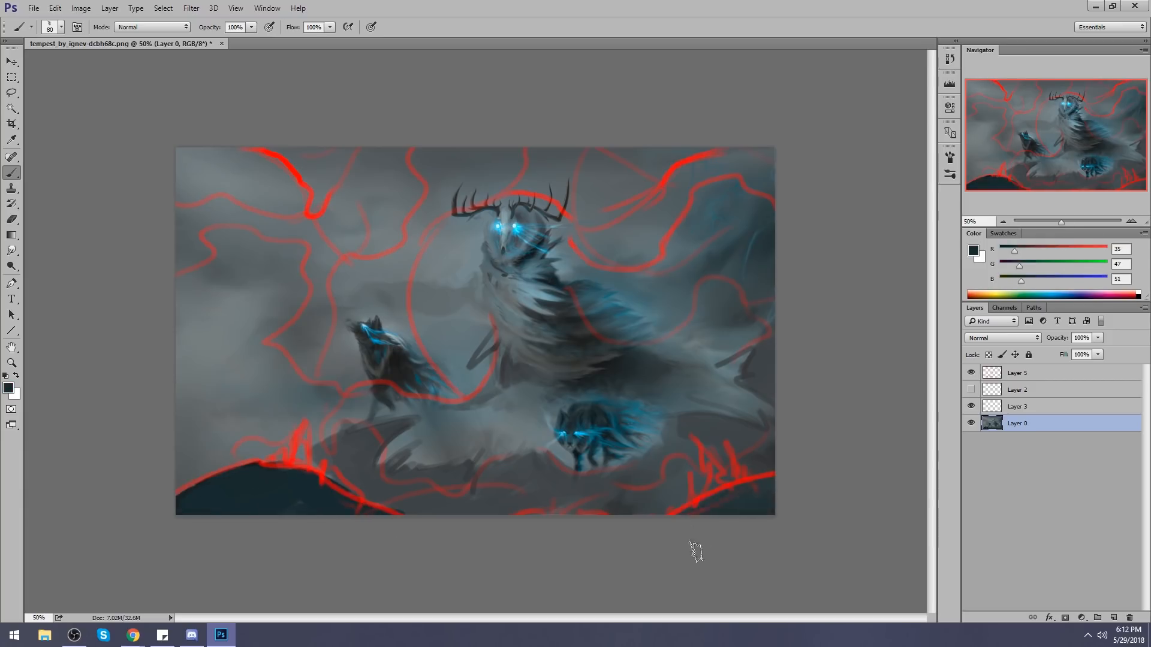
# Fill the lower-right hill and the spires on both hills with dark teal, and brush sampled grey haze over the left hill.
pyautogui.moveTo(701, 449)
pyautogui.mouseDown()
pyautogui.moveTo(730, 471)
pyautogui.moveTo(714, 501)
pyautogui.mouseUp()
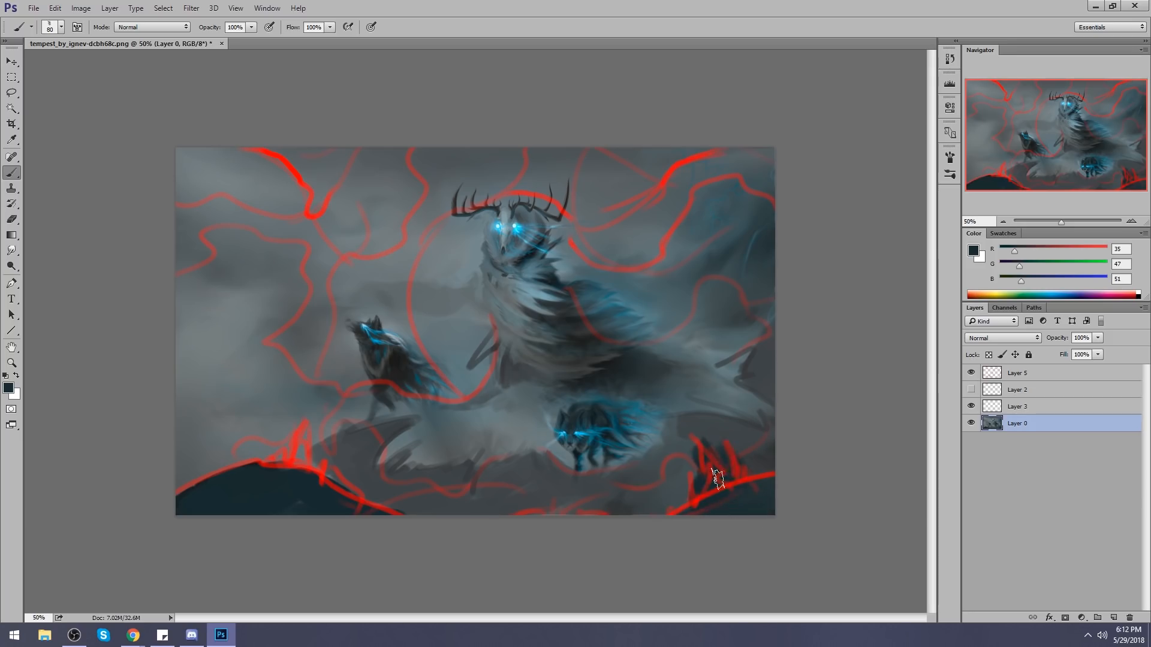
pyautogui.moveTo(293, 453)
pyautogui.mouseDown()
pyautogui.moveTo(300, 443)
pyautogui.moveTo(286, 460)
pyautogui.moveTo(317, 478)
pyautogui.mouseUp()
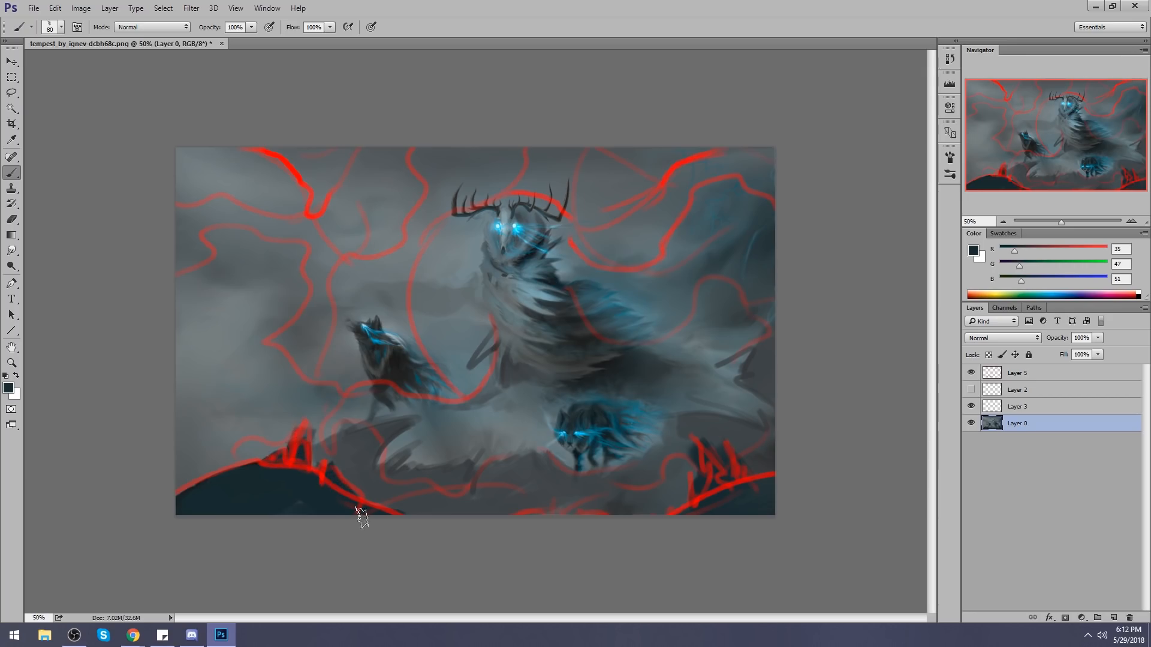
pyautogui.keyDown('alt'); pyautogui.click(424, 504); pyautogui.keyUp('alt')
pyautogui.moveTo(186, 516); pyautogui.dragTo(354, 499)
pyautogui.moveTo(192, 487)
pyautogui.mouseDown()
pyautogui.moveTo(315, 515)
pyautogui.moveTo(439, 494)
pyautogui.mouseUp()
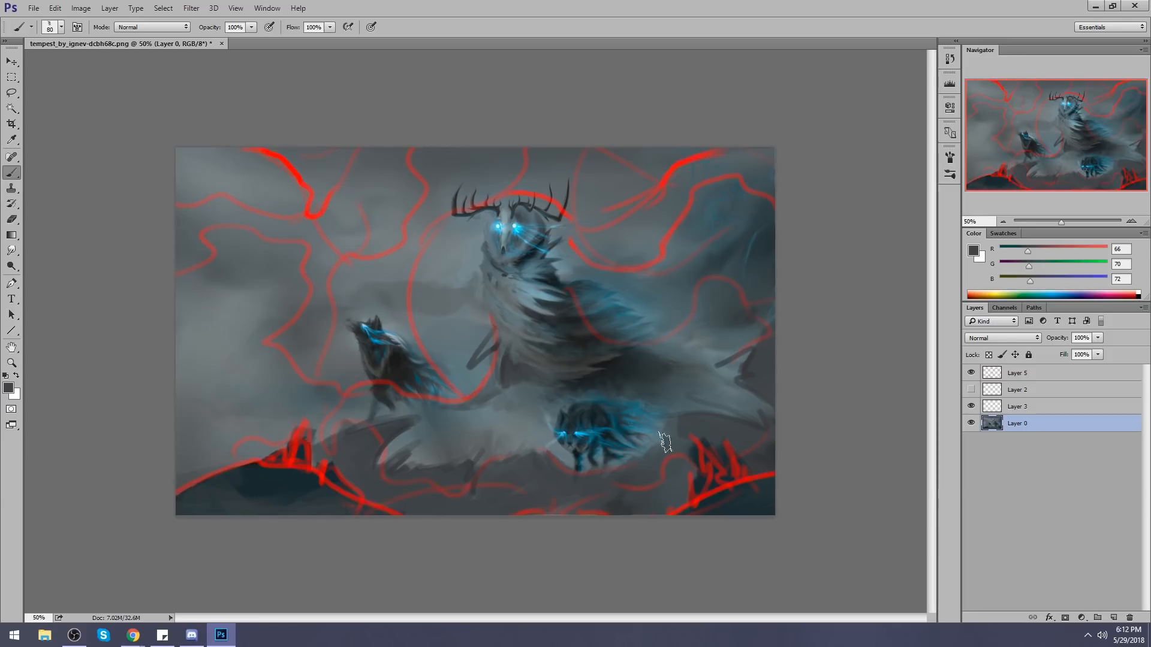
# Recolour the guide strokes on Layer 5 with Hue +180 and Lightness -69, and sample the left hill's dark tone.
pyautogui.hotkey('ctrl', 'u')
pyautogui.moveTo(957, 408); pyautogui.dragTo(1023, 400)
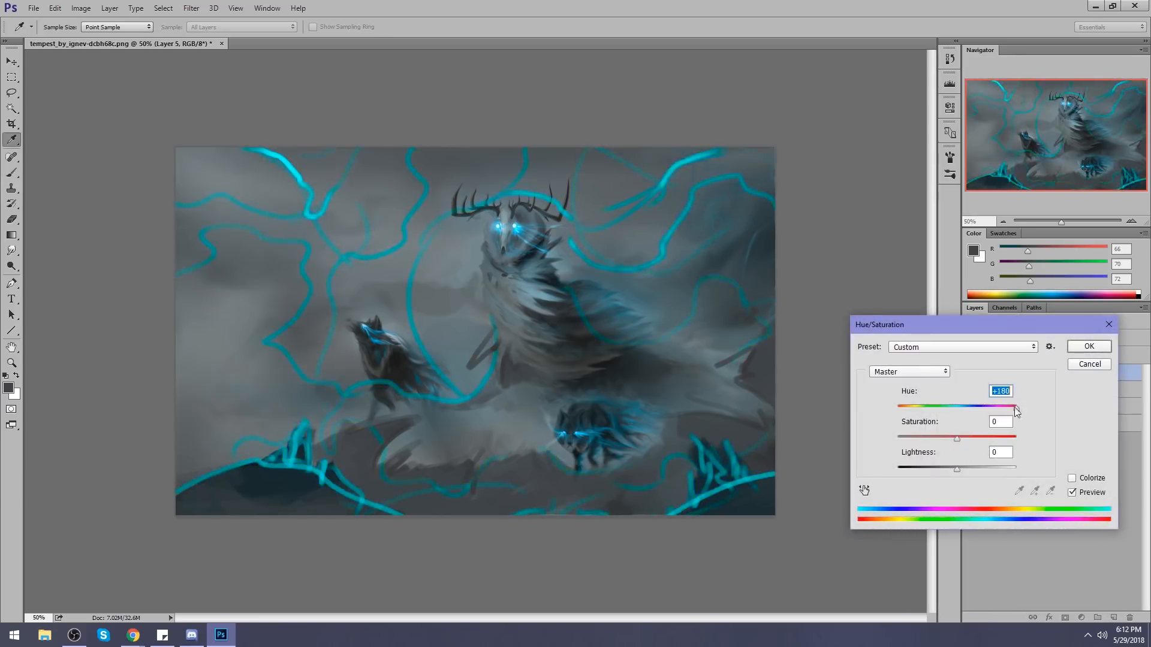
pyautogui.moveTo(952, 469)
pyautogui.mouseDown()
pyautogui.moveTo(899, 474)
pyautogui.moveTo(915, 470)
pyautogui.mouseUp()
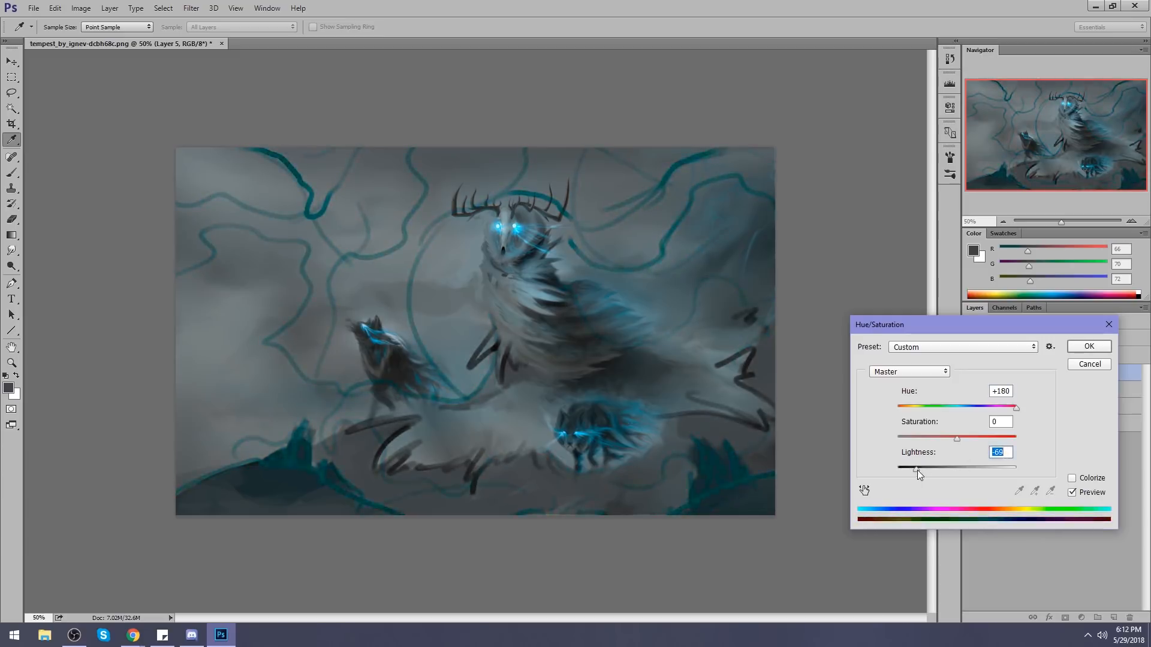
pyautogui.click(1089, 346)
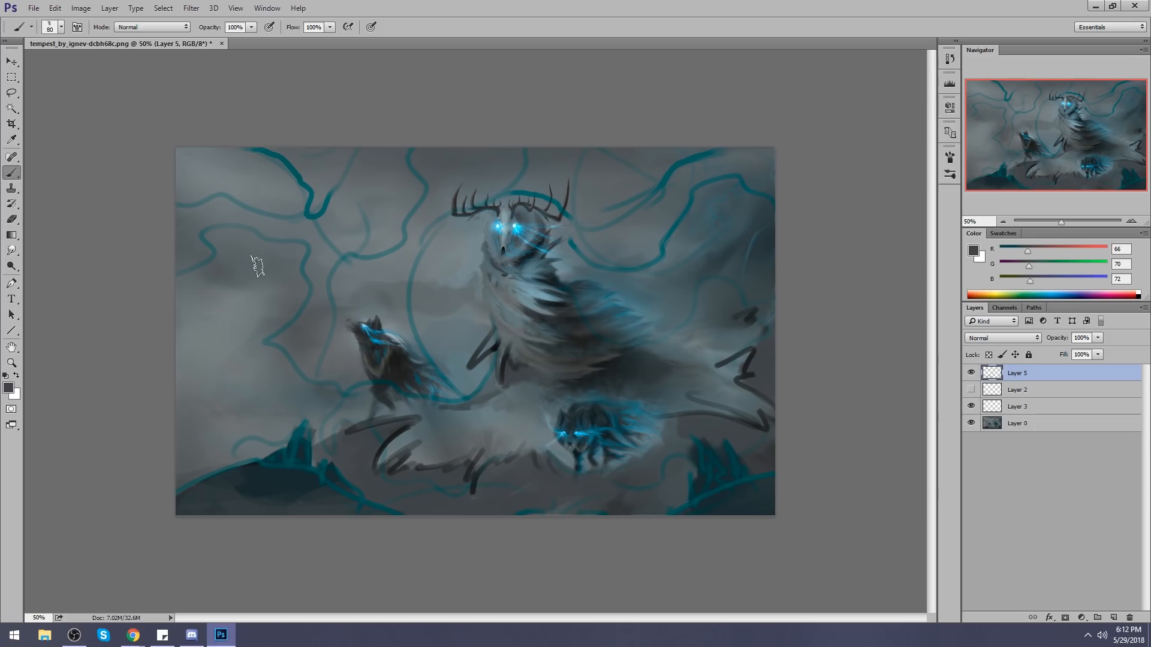
pyautogui.keyDown('alt'); pyautogui.click(302, 474); pyautogui.keyUp('alt')
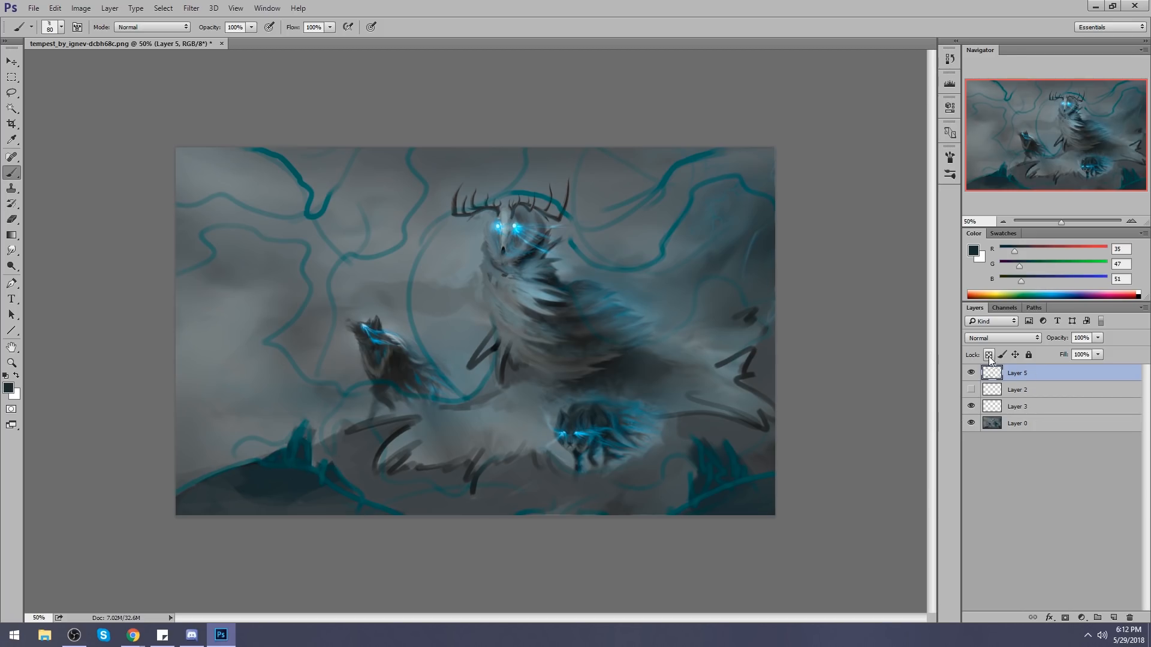
# Paint the outlines of both foreground hills on Layer 5 with dark teal, keeping its transparent pixels locked.
pyautogui.moveTo(256, 470)
pyautogui.mouseDown()
pyautogui.moveTo(165, 488)
pyautogui.moveTo(308, 474)
pyautogui.mouseUp()
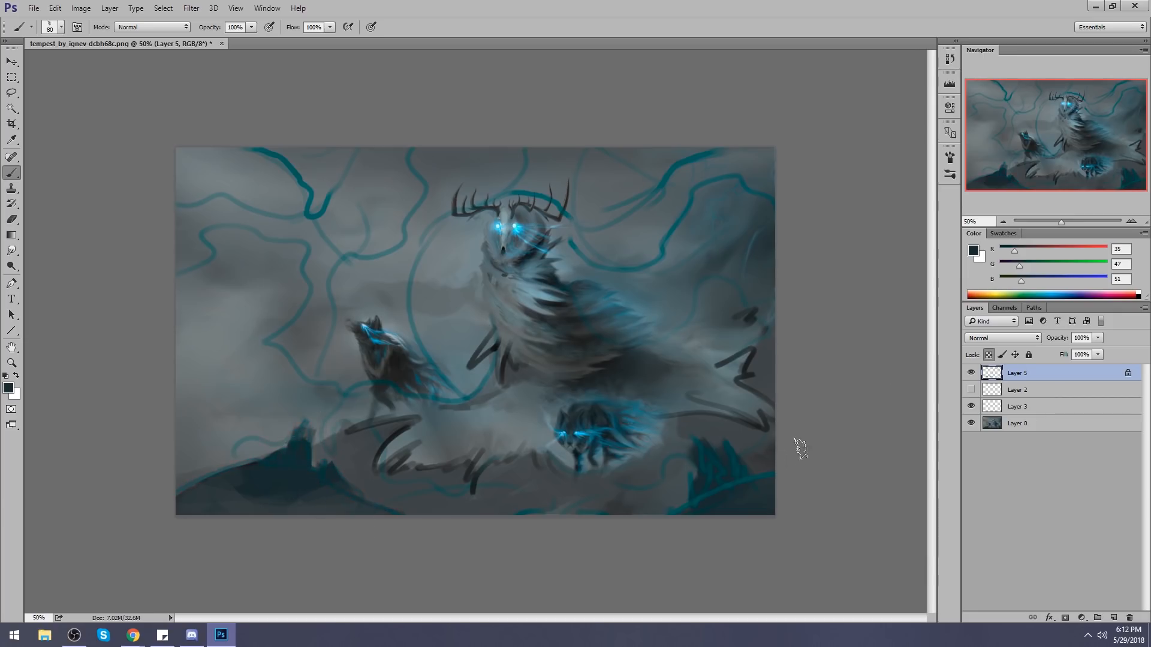
pyautogui.moveTo(776, 478)
pyautogui.mouseDown()
pyautogui.moveTo(740, 452)
pyautogui.moveTo(655, 464)
pyautogui.mouseUp()
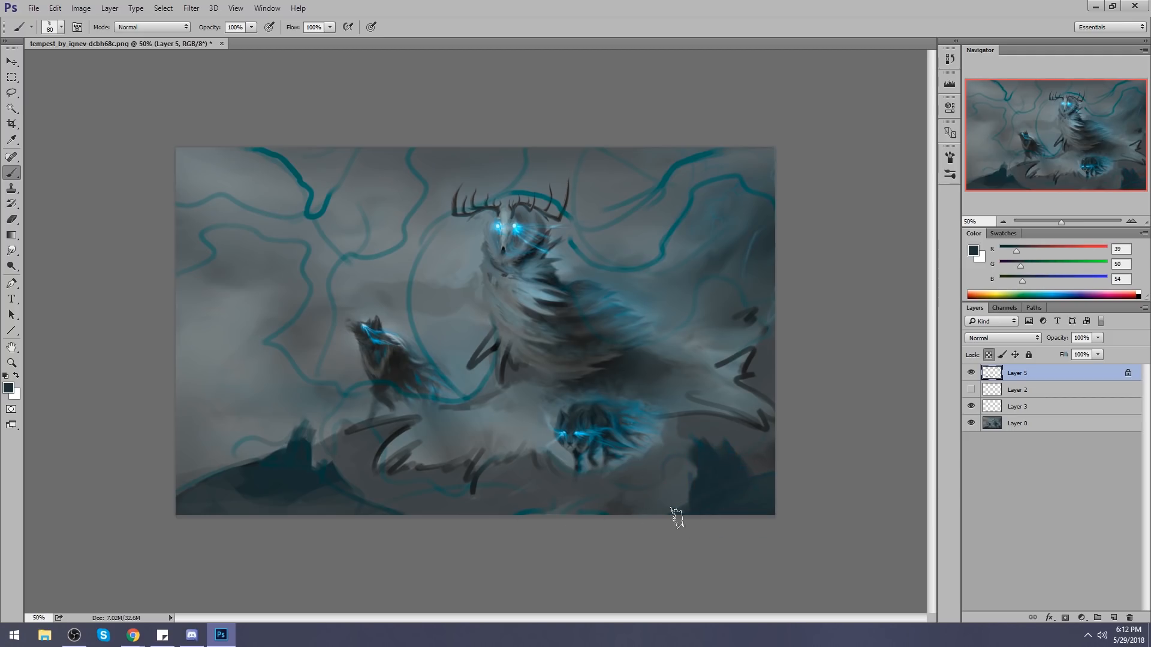
# On Layer 0, brush sampled grey haze beneath the cloud and a dark smoke shape above the left hill.
pyautogui.click(1017, 422)
pyautogui.press('m')
pyautogui.rightClick(548, 372)
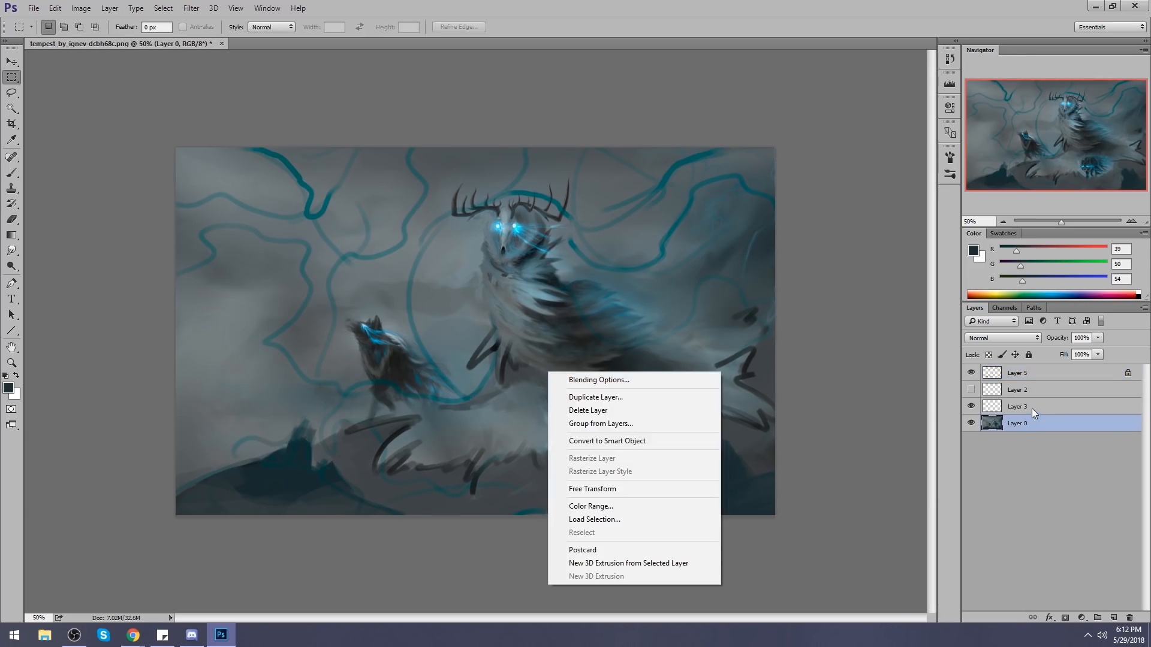
pyautogui.press('Escape')
pyautogui.press('b')
pyautogui.keyDown('alt'); pyautogui.click(352, 480); pyautogui.keyUp('alt')
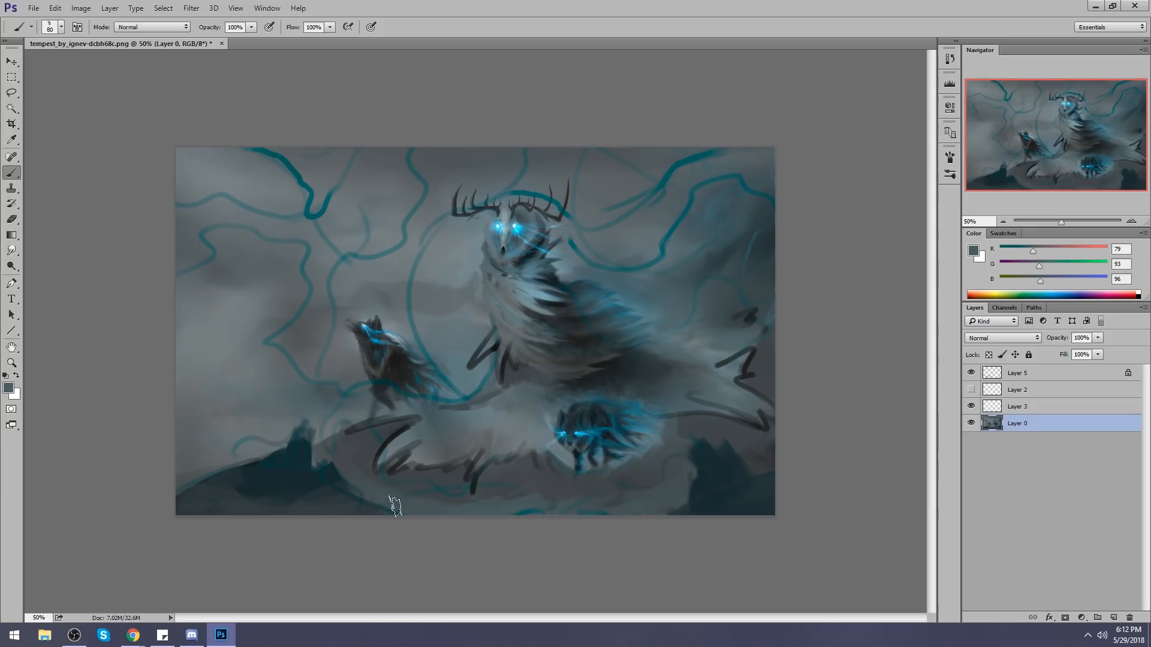
pyautogui.keyDown('alt'); pyautogui.click(273, 483); pyautogui.keyUp('alt')
pyautogui.moveTo(267, 458)
pyautogui.mouseDown()
pyautogui.moveTo(231, 437)
pyautogui.moveTo(231, 385)
pyautogui.moveTo(257, 413)
pyautogui.mouseUp()
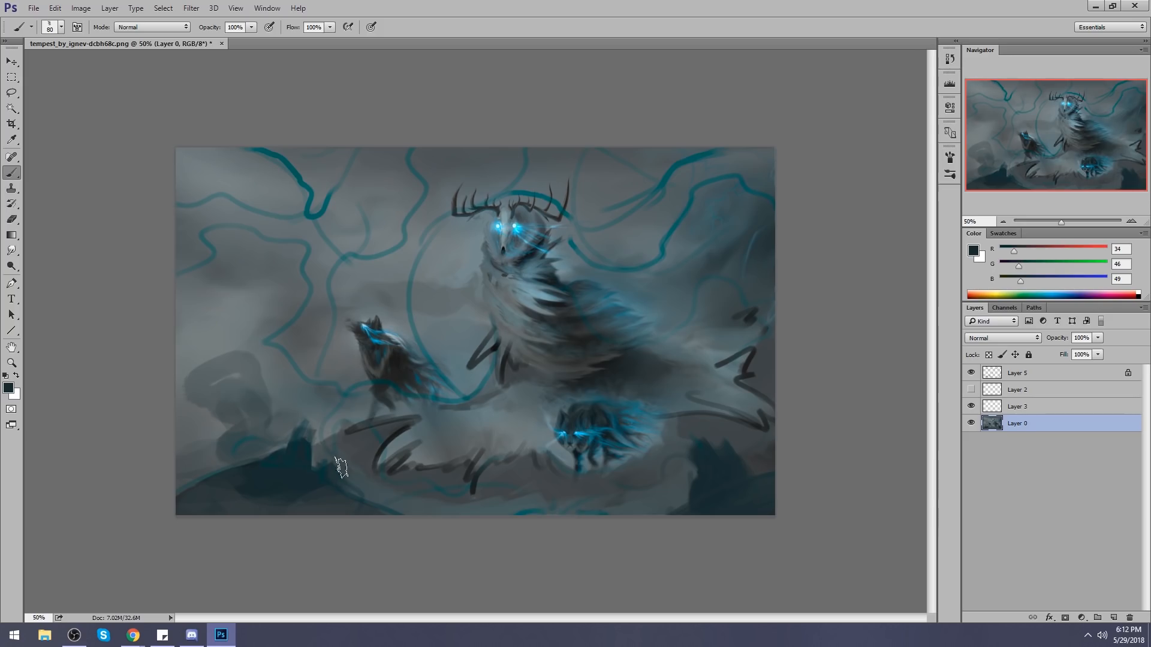
pyautogui.keyDown('alt'); pyautogui.click(478, 507); pyautogui.keyUp('alt')
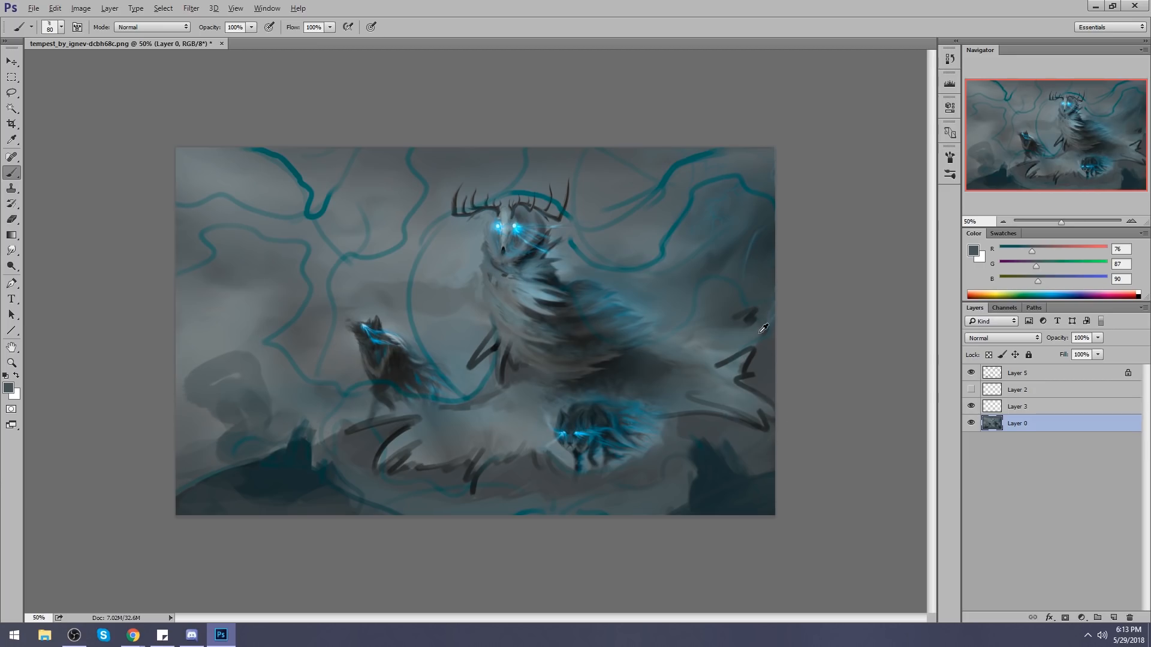
# Recolour Layer 5's guide strokes along the right edge, in the upper-right sky and beneath the cloud with sampled greys, keeping transparency locked.
pyautogui.click(988, 355)
pyautogui.click(1024, 374)
pyautogui.keyDown('alt'); pyautogui.click(760, 350); pyautogui.keyUp('alt')
pyautogui.moveTo(756, 350)
pyautogui.mouseDown()
pyautogui.moveTo(739, 383)
pyautogui.moveTo(724, 357)
pyautogui.mouseUp()
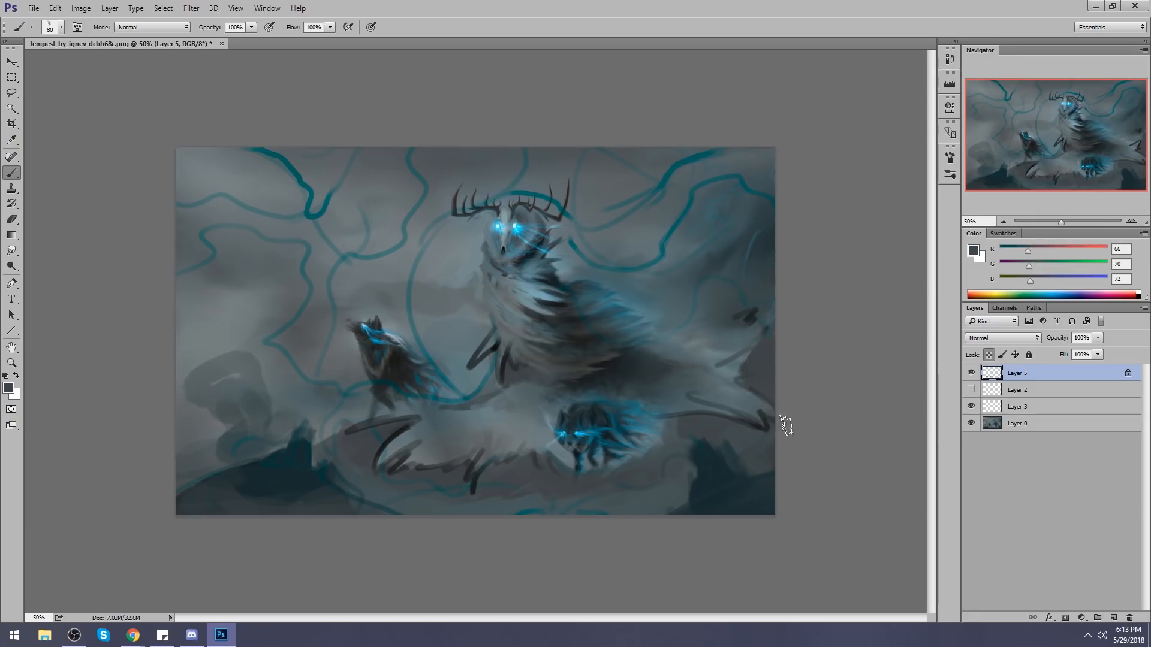
pyautogui.keyDown('alt'); pyautogui.click(755, 423); pyautogui.keyUp('alt')
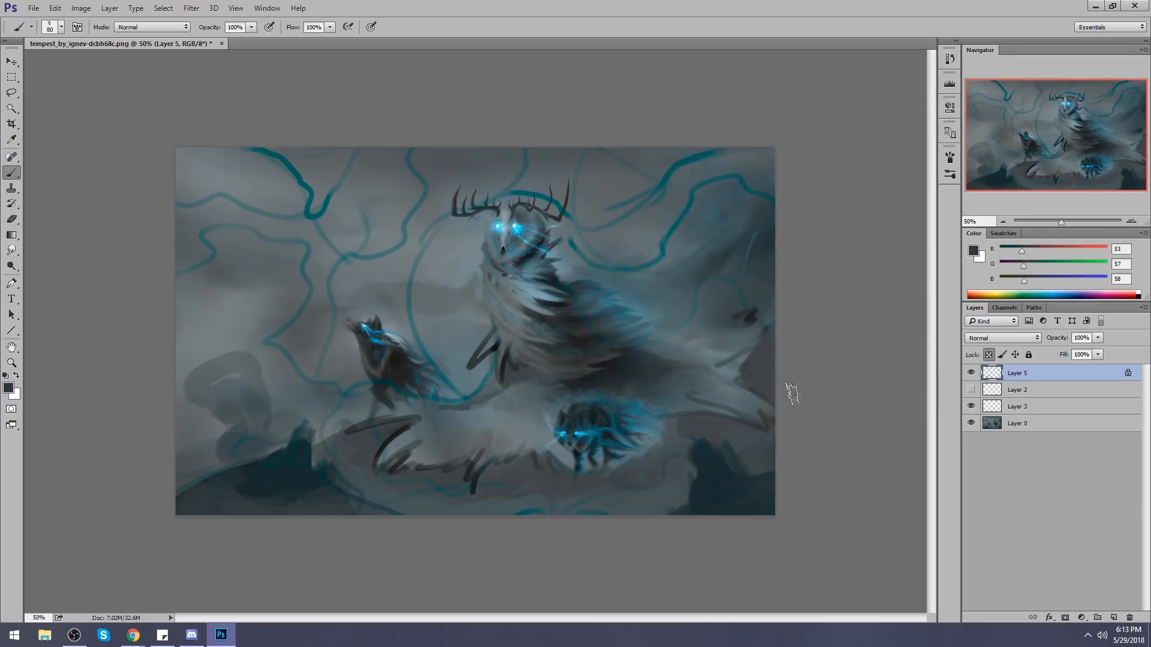
pyautogui.keyDown('alt'); pyautogui.click(746, 232); pyautogui.keyUp('alt')
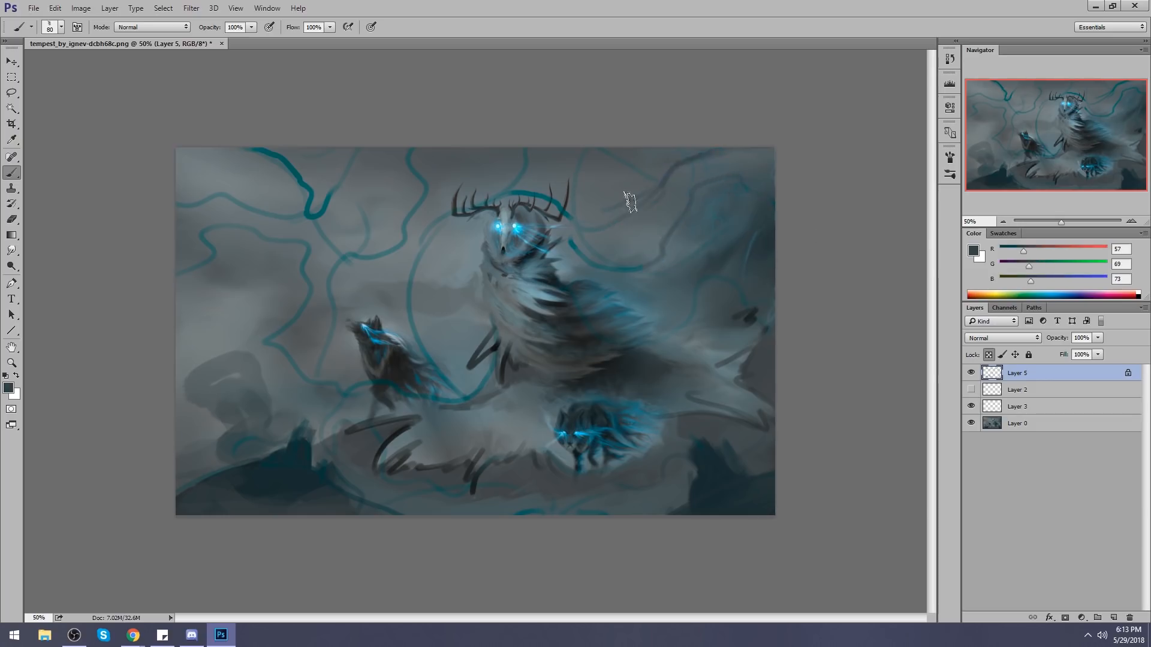
pyautogui.click(752, 328)
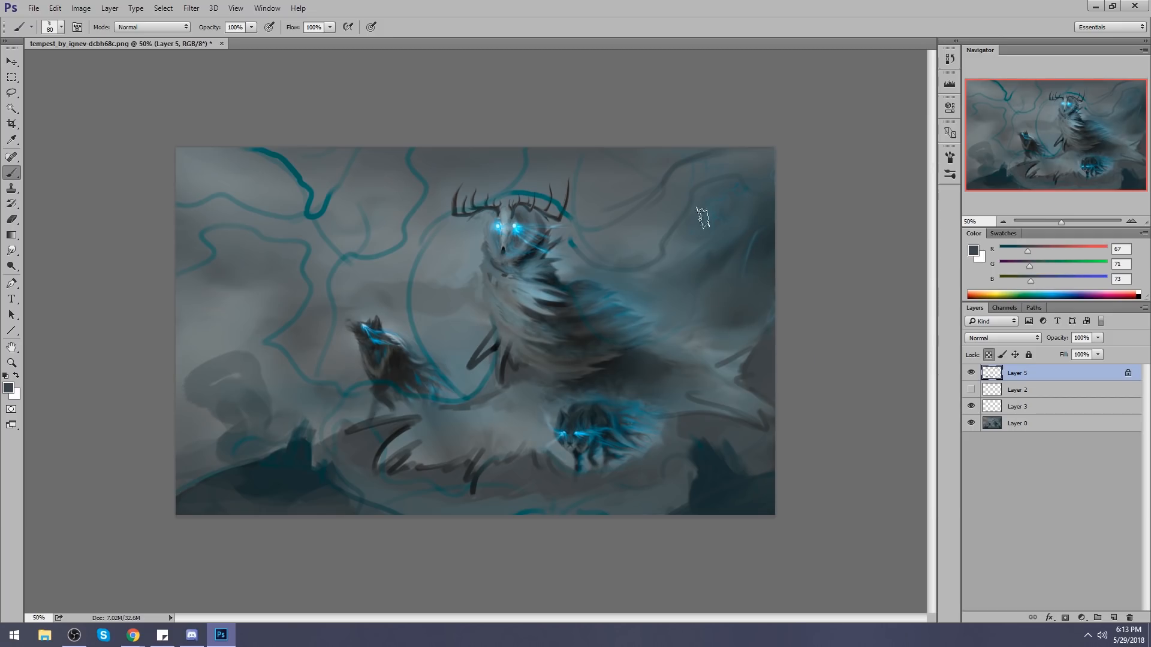
pyautogui.moveTo(403, 467)
pyautogui.mouseDown()
pyautogui.moveTo(431, 471)
pyautogui.moveTo(358, 473)
pyautogui.moveTo(328, 432)
pyautogui.mouseUp()
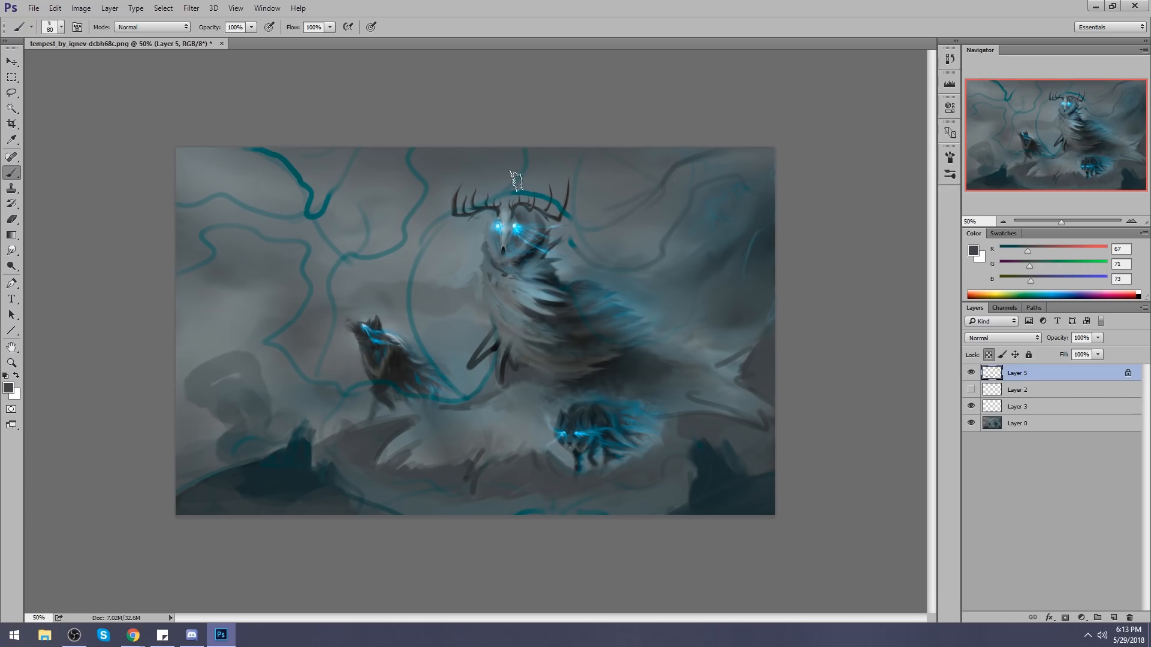
# Add a new layer above Layer 5 and paint a thin blue rim light, sampled from the eye glow, under the left antler.
pyautogui.keyDown('alt'); pyautogui.click(547, 215); pyautogui.keyUp('alt')
pyautogui.press('z')
pyautogui.moveTo(415, 179); pyautogui.dragTo(602, 301)
pyautogui.click(1114, 617)
pyautogui.press('b')
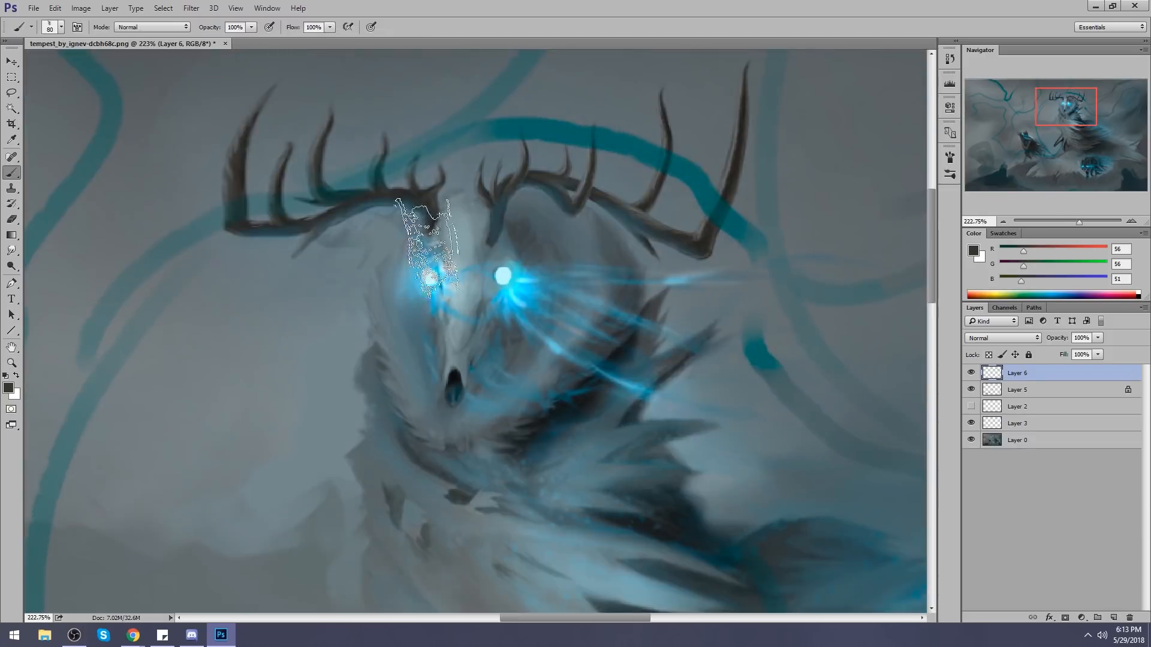
pyautogui.keyDown('alt'); pyautogui.click(432, 273); pyautogui.keyUp('alt')
pyautogui.press('[')
pyautogui.press('[')
pyautogui.press('[')
pyautogui.press('[')
pyautogui.press('[')
pyautogui.press('[')
pyautogui.press('[')
pyautogui.press('[')
pyautogui.press('[')
pyautogui.press('[')
pyautogui.press('[')
pyautogui.press('[')
pyautogui.press('[')
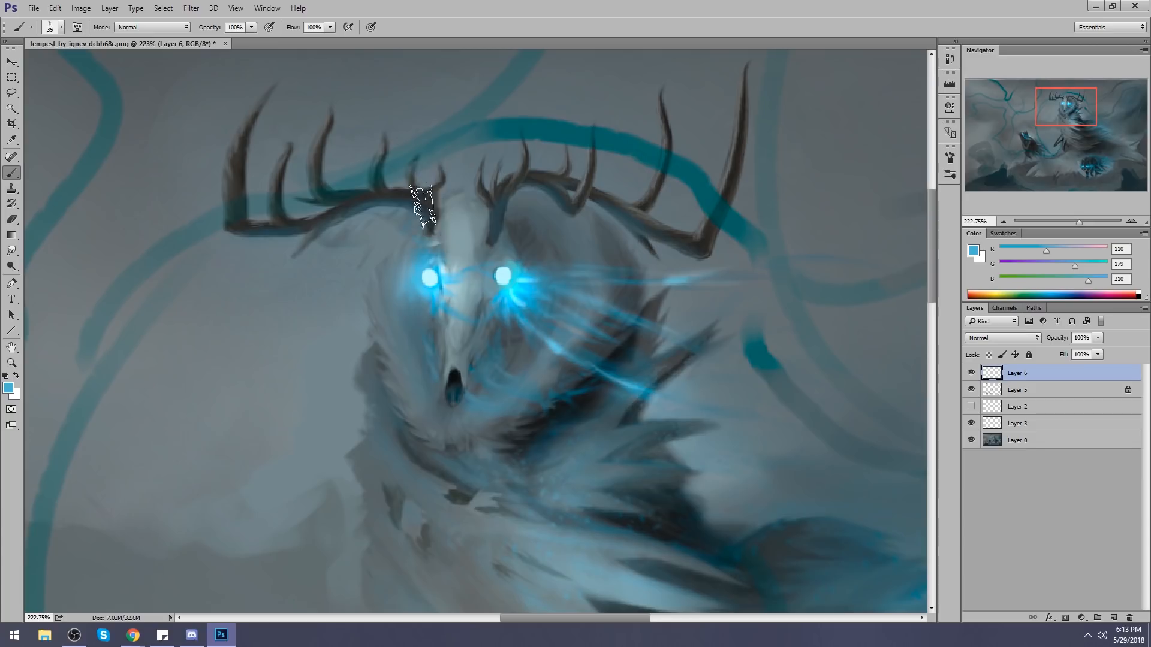
pyautogui.moveTo(410, 203); pyautogui.dragTo(240, 233)
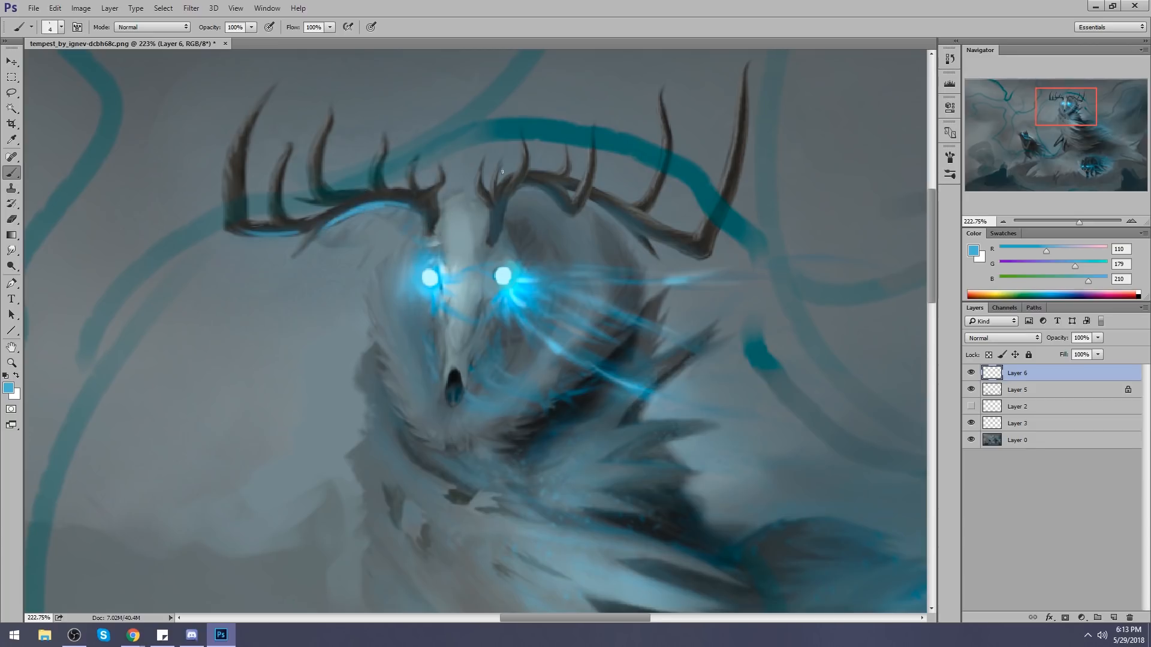
# Paint matching blue rim light along the underside of the right antler with a size 5 brush, redoing unsatisfactory strokes.
pyautogui.moveTo(528, 184); pyautogui.dragTo(569, 210)
pyautogui.hotkey('ctrl', 'z')
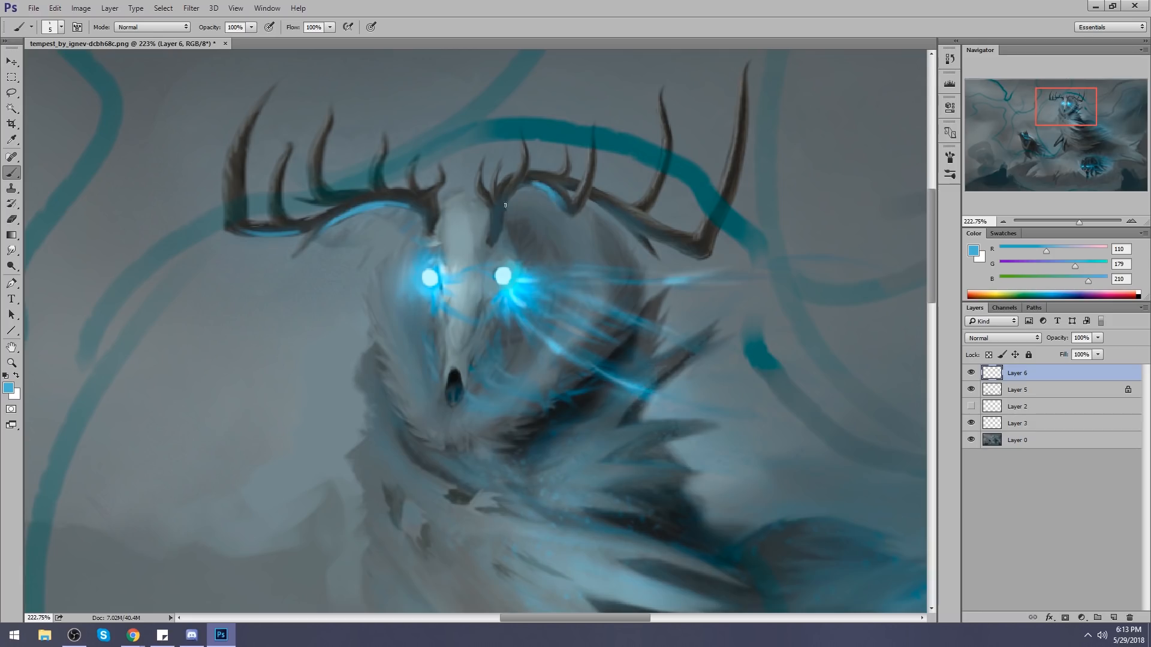
pyautogui.moveTo(612, 215); pyautogui.dragTo(686, 248)
pyautogui.hotkey('ctrl', 'z')
pyautogui.moveTo(623, 228); pyautogui.dragTo(702, 253)
pyautogui.scroll(-5, 728, 305)
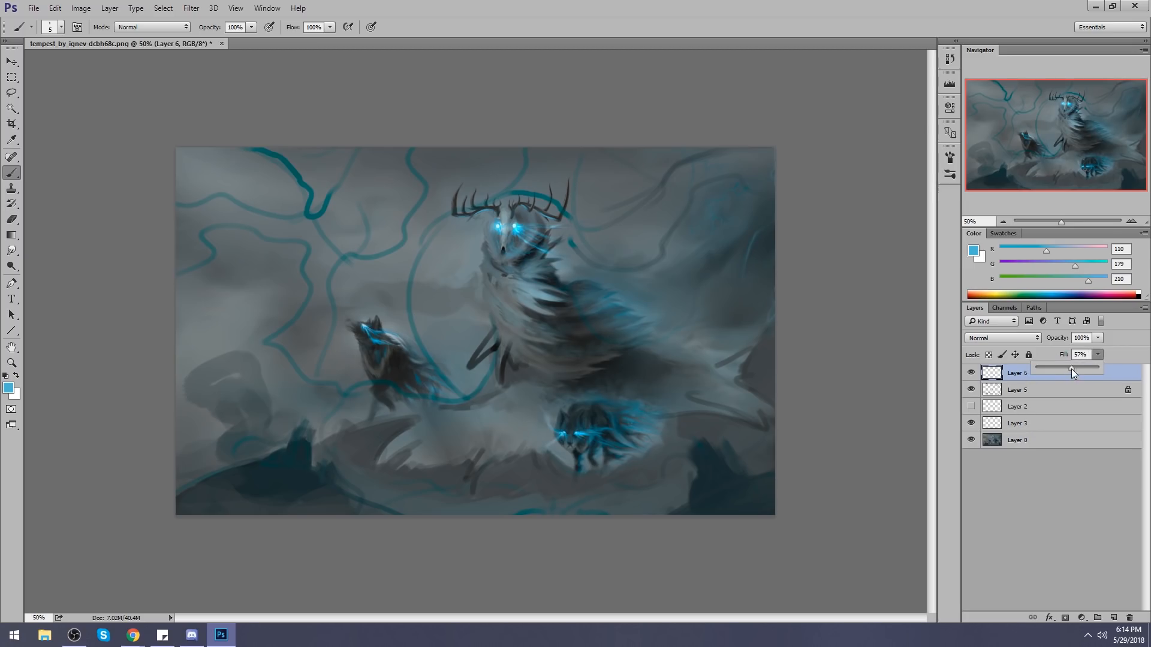
# Set the fill of the Layer 5 guide strokes to 31% and the fill of Layer 6 to 87%.
pyautogui.hotkey('alt', '[')
pyautogui.moveTo(1070, 369); pyautogui.dragTo(1055, 368)
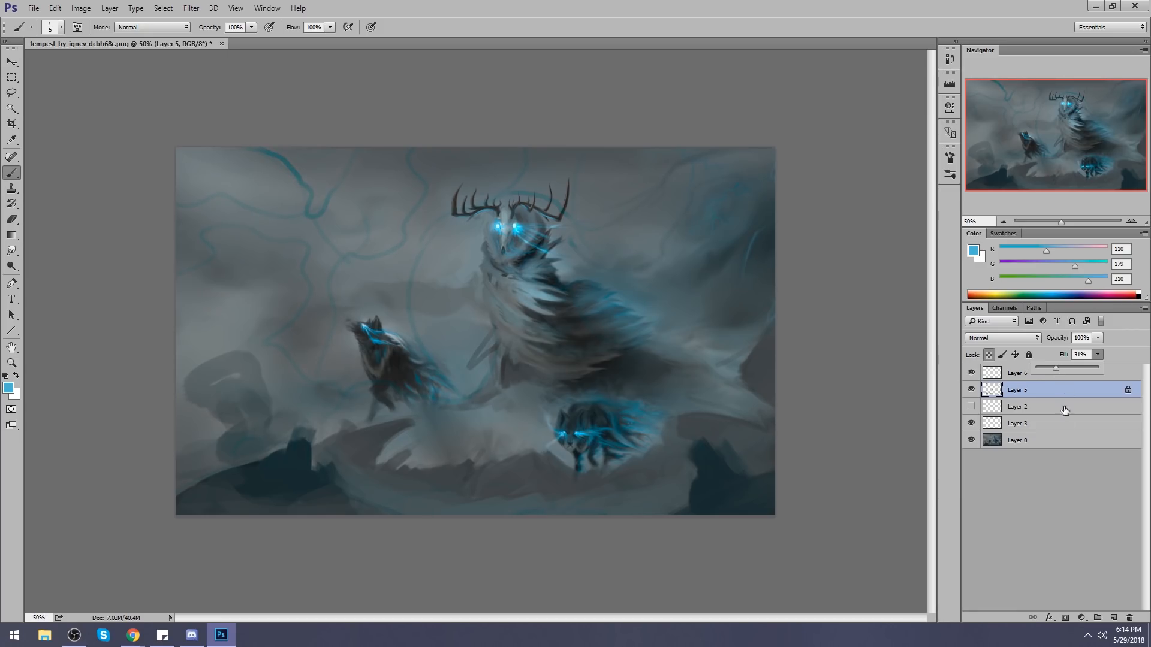
pyautogui.hotkey('alt', ']')
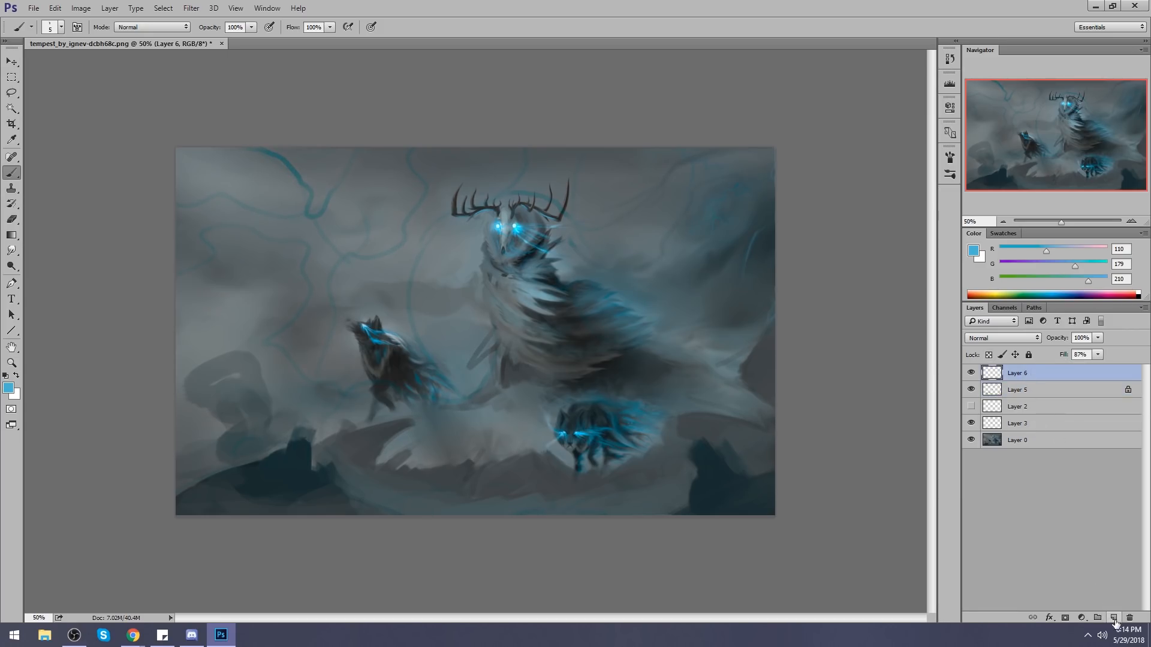
# Add a new Lighten layer and brush sampled grey-blue haze over the creatures with the 771 px cloud brush, reducing its size to 125.
pyautogui.click(1113, 618)
pyautogui.rightClick(542, 235)
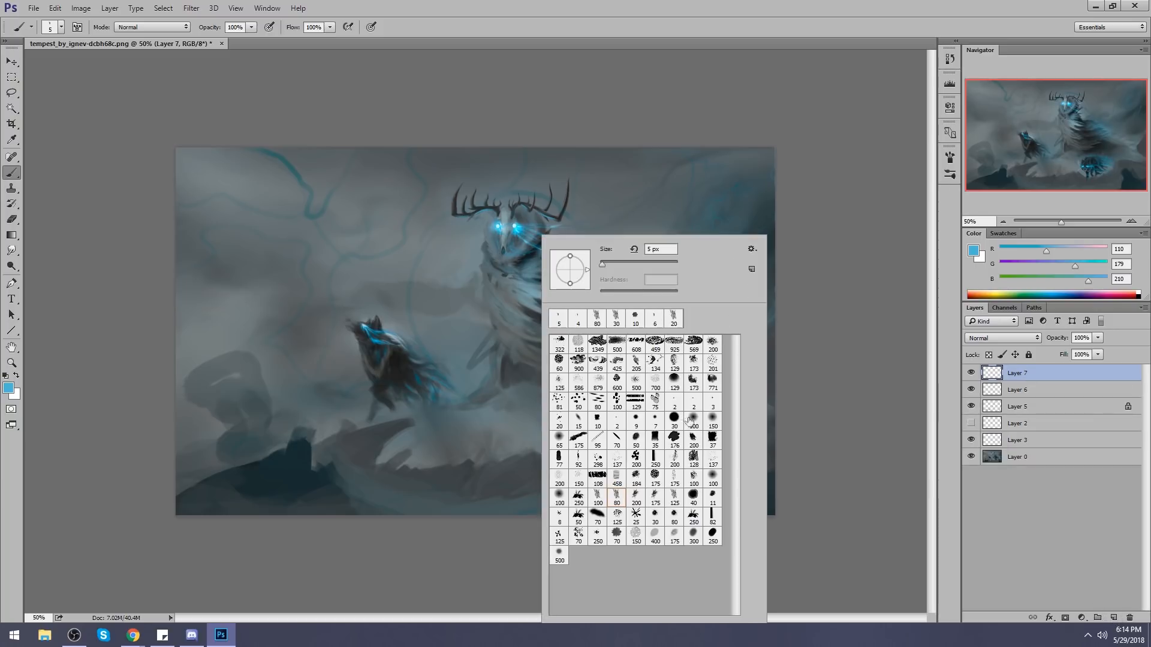
pyautogui.click(712, 384)
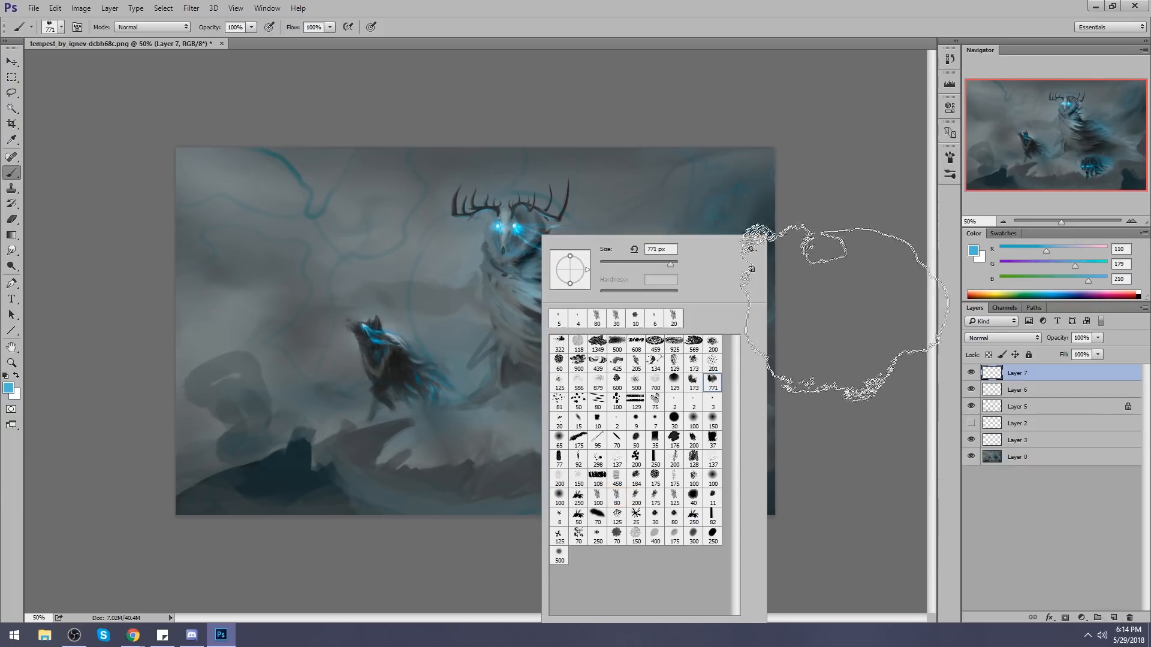
pyautogui.click(1029, 358)
pyautogui.click(1002, 338)
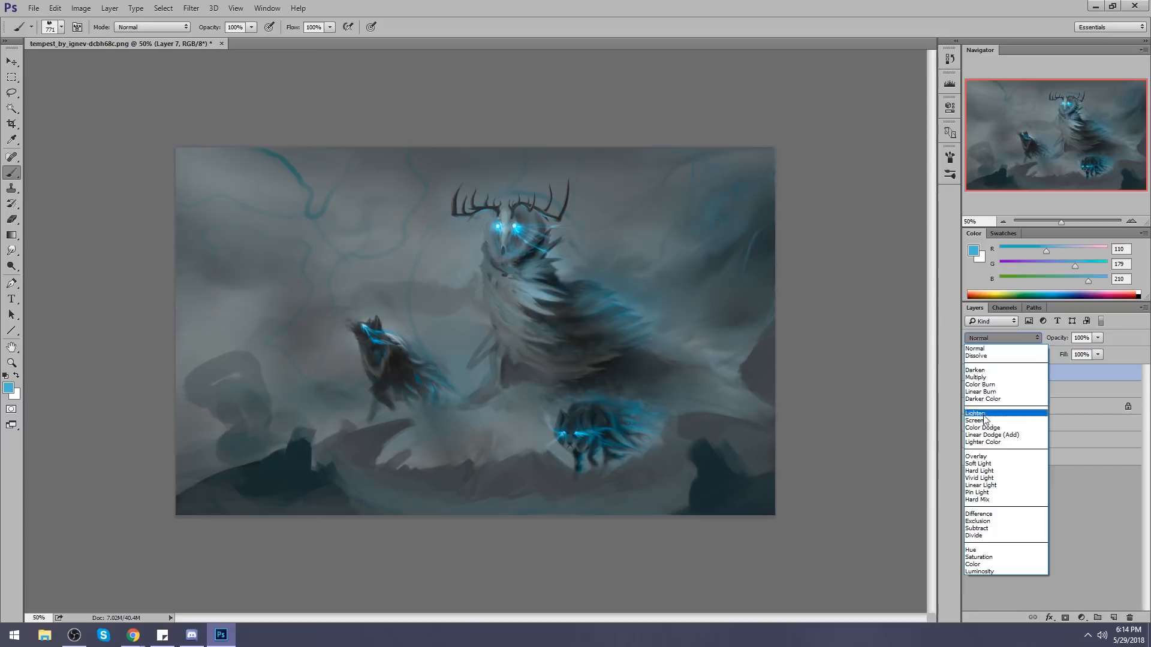
pyautogui.click(1001, 411)
pyautogui.keyDown('alt'); pyautogui.click(651, 241); pyautogui.keyUp('alt')
pyautogui.moveTo(506, 269)
pyautogui.mouseDown()
pyautogui.moveTo(543, 216)
pyautogui.moveTo(417, 244)
pyautogui.moveTo(334, 312)
pyautogui.moveTo(455, 372)
pyautogui.moveTo(642, 356)
pyautogui.moveTo(690, 368)
pyautogui.moveTo(587, 445)
pyautogui.moveTo(499, 434)
pyautogui.moveTo(651, 402)
pyautogui.moveTo(776, 262)
pyautogui.moveTo(653, 327)
pyautogui.mouseUp()
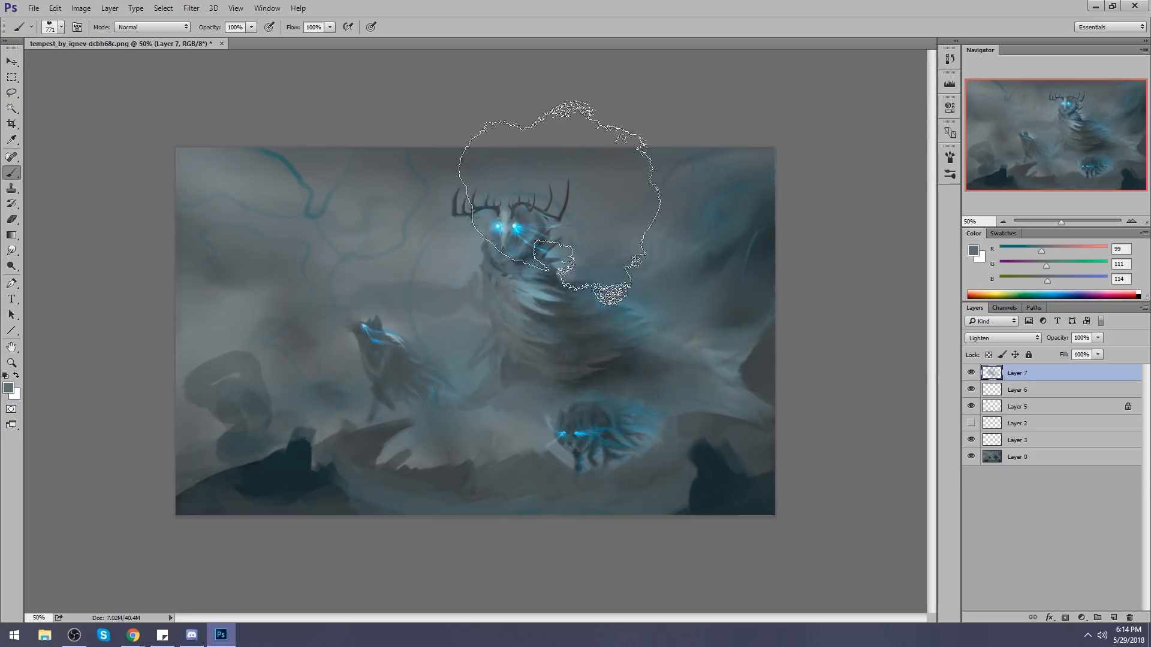
pyautogui.press('[')
pyautogui.press('[')
pyautogui.press('[')
pyautogui.press('[')
pyautogui.press('[')
pyautogui.press('[')
pyautogui.press('[')
pyautogui.press('[')
pyautogui.press('[')
pyautogui.press('[')
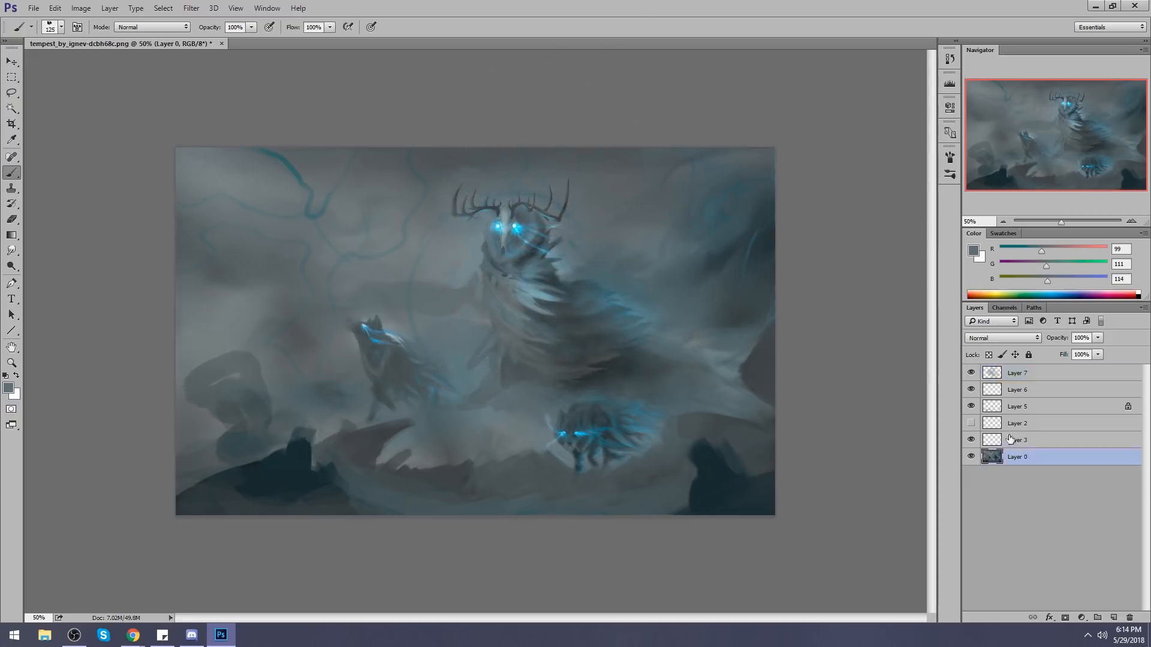
# Compare the artwork with Layer 7 hidden and shown, and thin its haze with the Eraser at 47% opacity and size 400.
pyautogui.moveTo(11, 251); pyautogui.dragTo(45, 251)
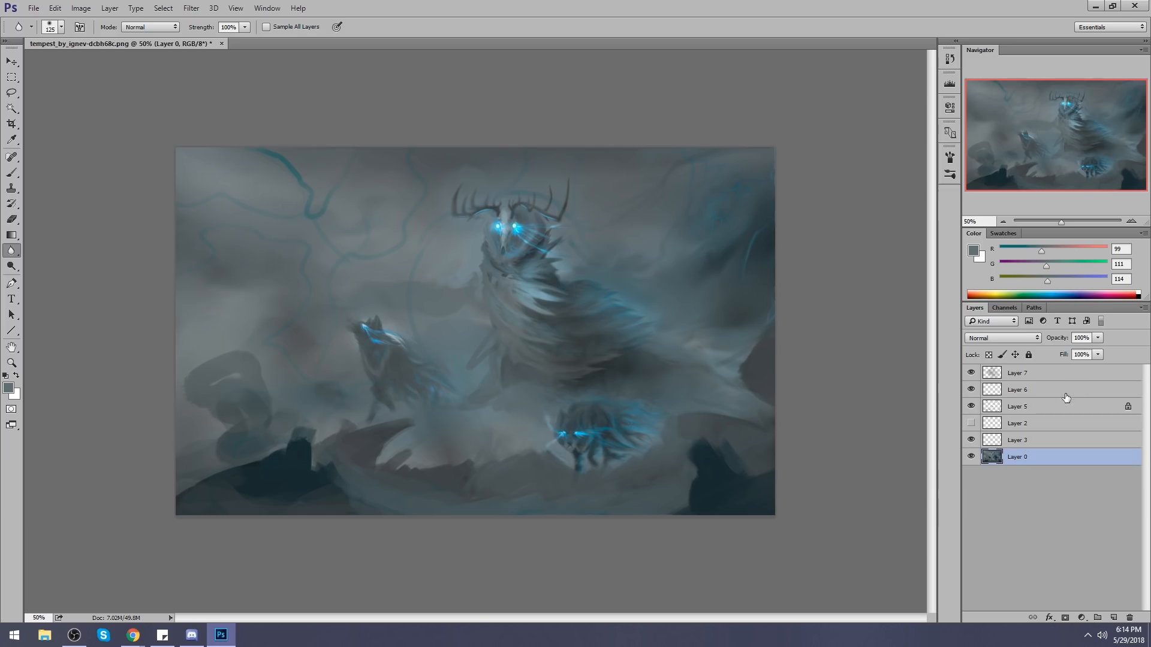
pyautogui.click(971, 373)
pyautogui.click(971, 372)
pyautogui.click(971, 373)
pyautogui.click(971, 373)
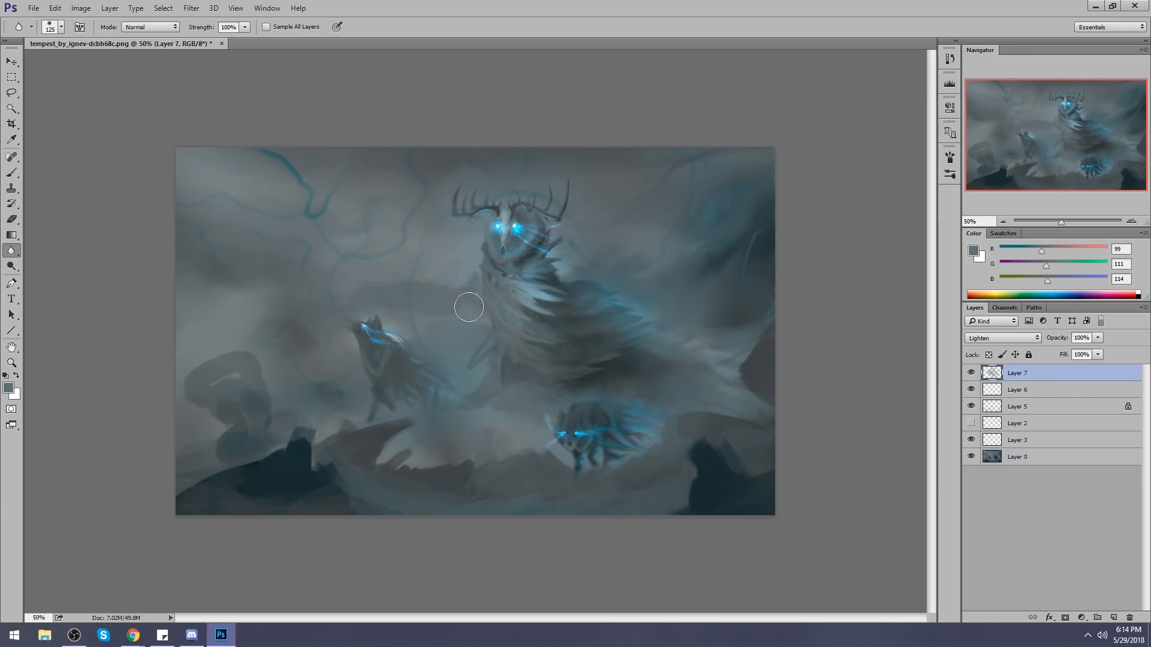
pyautogui.press('e')
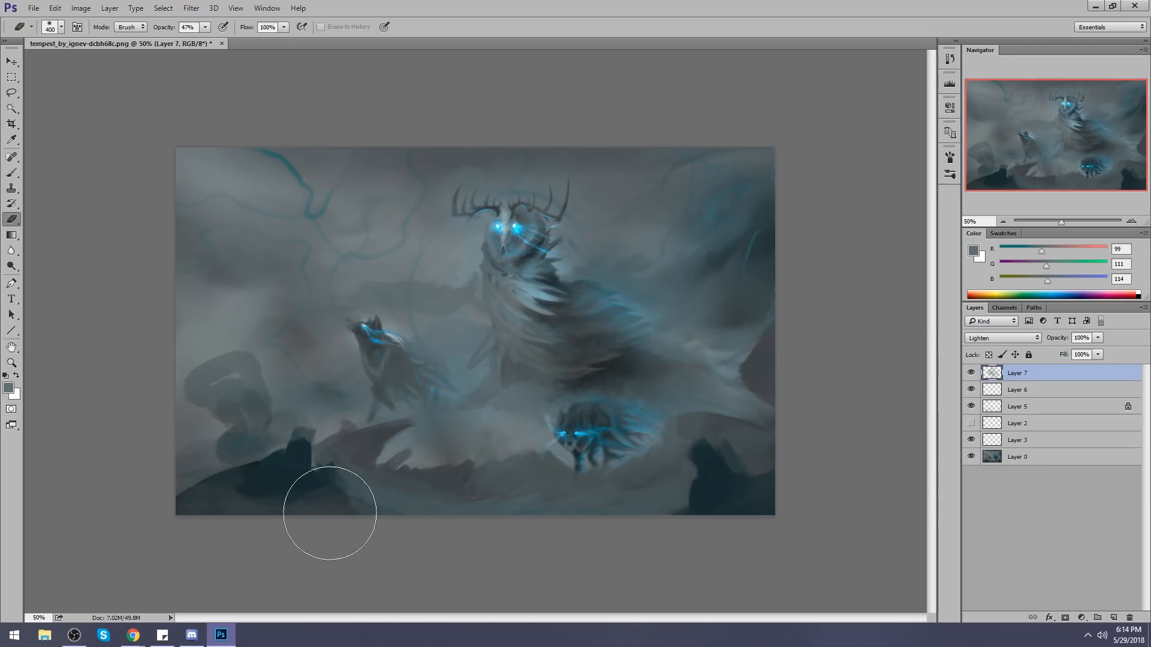
# Smudge the cloud edges and the dark smoke shape above the left hill on Layer 0 at 11% strength and size 90.
pyautogui.click(1019, 458)
pyautogui.rightClick(20, 253)
pyautogui.click(63, 277)
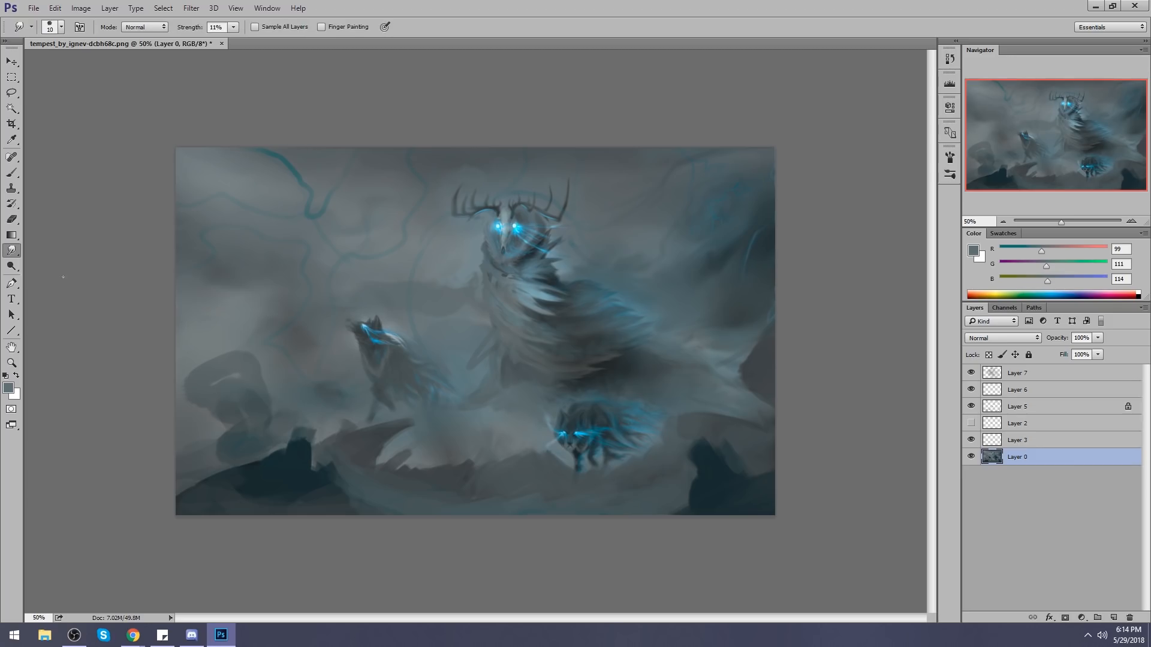
pyautogui.press(']')
pyautogui.press(']')
pyautogui.press(']')
pyautogui.press(']')
pyautogui.press(']')
pyautogui.press(']')
pyautogui.press(']')
pyautogui.press(']')
pyautogui.press(']')
pyautogui.press(']')
pyautogui.press(']')
pyautogui.moveTo(336, 439)
pyautogui.mouseDown()
pyautogui.moveTo(329, 431)
pyautogui.moveTo(359, 444)
pyautogui.moveTo(329, 439)
pyautogui.moveTo(336, 426)
pyautogui.mouseUp()
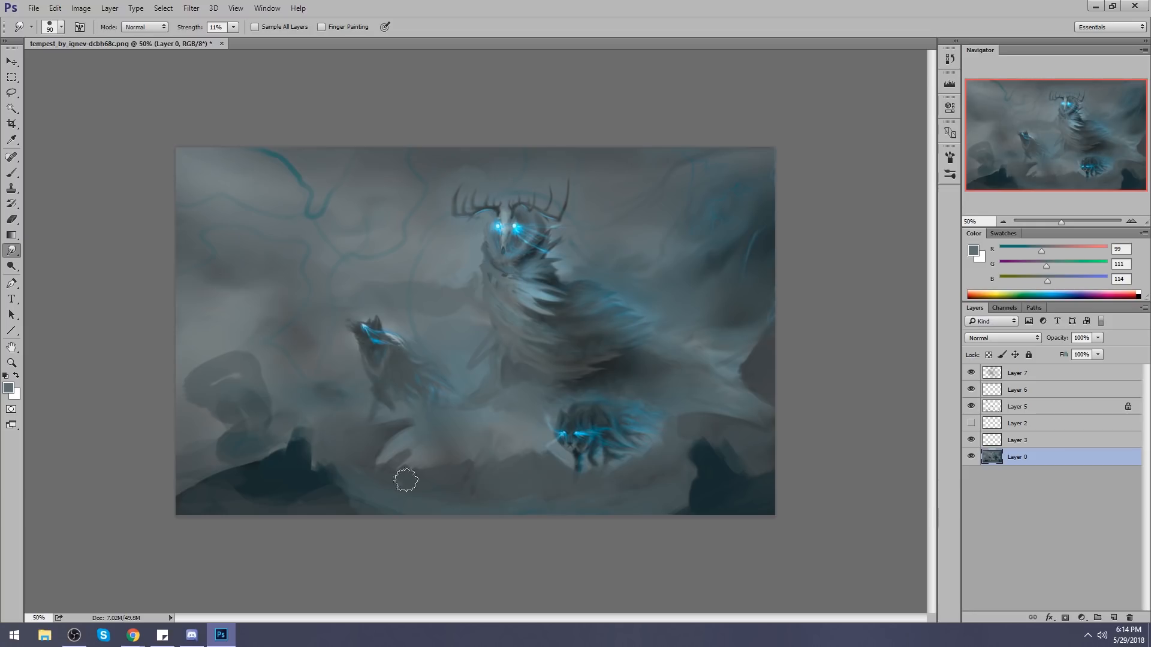
pyautogui.moveTo(290, 407)
pyautogui.mouseDown()
pyautogui.moveTo(223, 401)
pyautogui.moveTo(257, 329)
pyautogui.moveTo(249, 403)
pyautogui.moveTo(311, 347)
pyautogui.mouseUp()
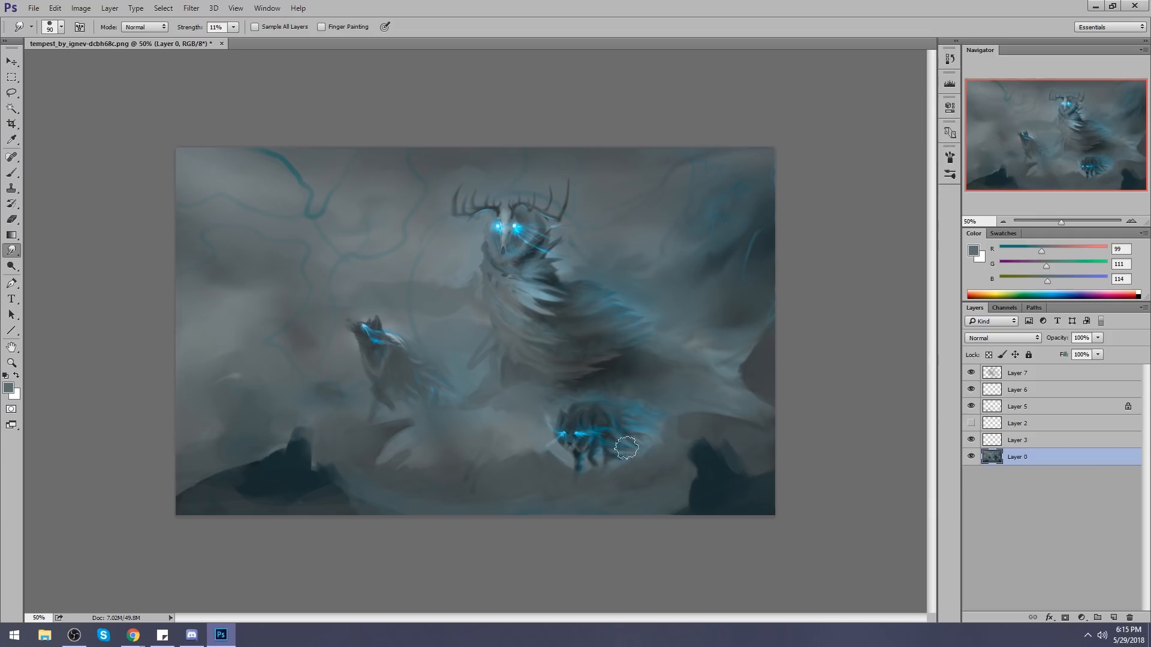
# Brush sampled grey cloud shapes along the sky's upper edge on Layer 0, and try a dark teal patch in the upper-right corner.
pyautogui.press('b')
pyautogui.keyDown('alt'); pyautogui.click(324, 155); pyautogui.keyUp('alt')
pyautogui.moveTo(311, 163)
pyautogui.mouseDown()
pyautogui.moveTo(321, 181)
pyautogui.moveTo(358, 139)
pyautogui.mouseUp()
pyautogui.press('[')
pyautogui.press('[')
pyautogui.moveTo(300, 167)
pyautogui.mouseDown()
pyautogui.moveTo(314, 199)
pyautogui.moveTo(360, 138)
pyautogui.moveTo(332, 161)
pyautogui.mouseUp()
pyautogui.press(']')
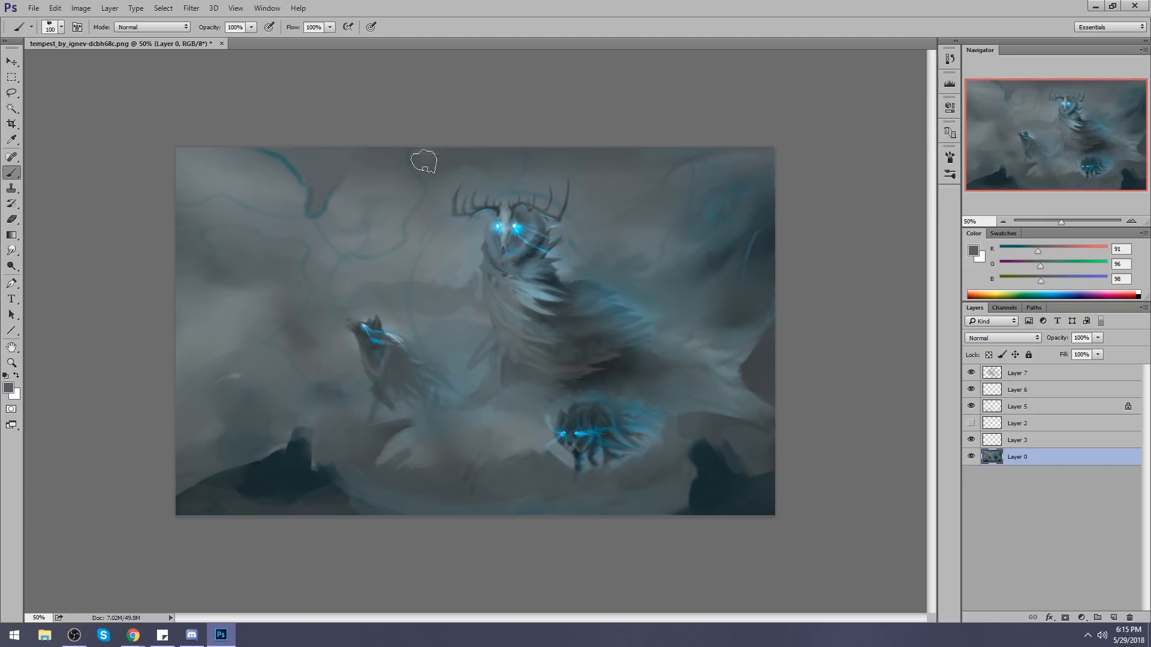
pyautogui.keyDown('alt'); pyautogui.click(464, 151); pyautogui.keyUp('alt')
pyautogui.moveTo(435, 151); pyautogui.dragTo(439, 217)
pyautogui.keyDown('alt'); pyautogui.click(321, 190); pyautogui.keyUp('alt')
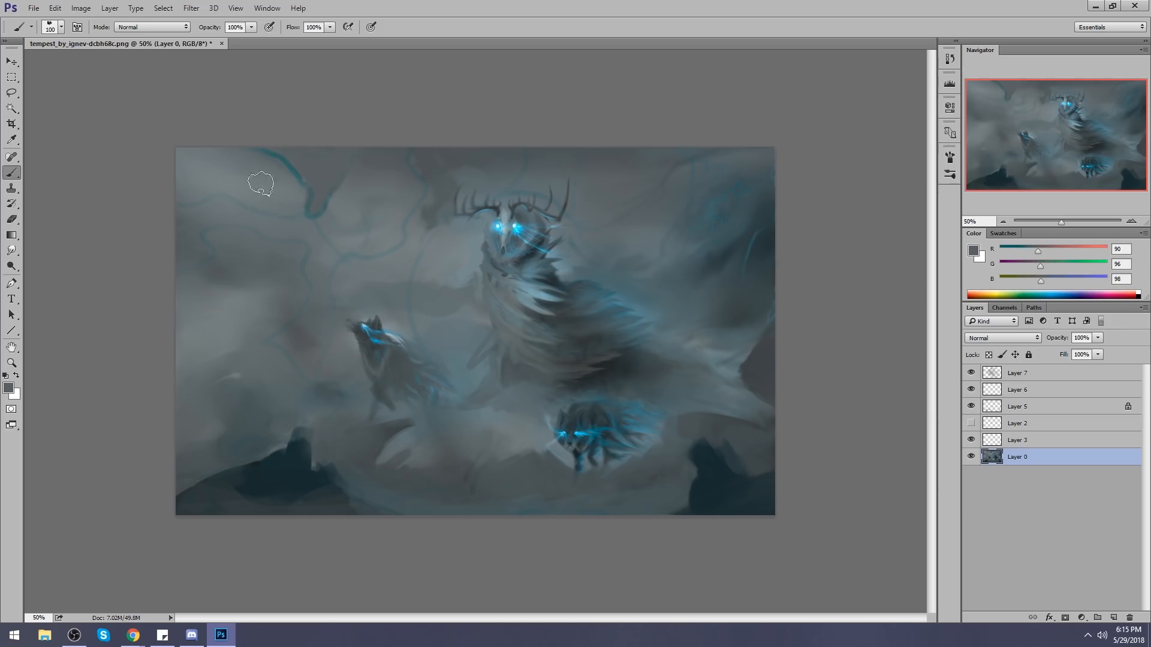
pyautogui.keyDown('alt'); pyautogui.click(733, 234); pyautogui.keyUp('alt')
pyautogui.moveTo(761, 143)
pyautogui.mouseDown()
pyautogui.moveTo(667, 160)
pyautogui.moveTo(661, 175)
pyautogui.mouseUp()
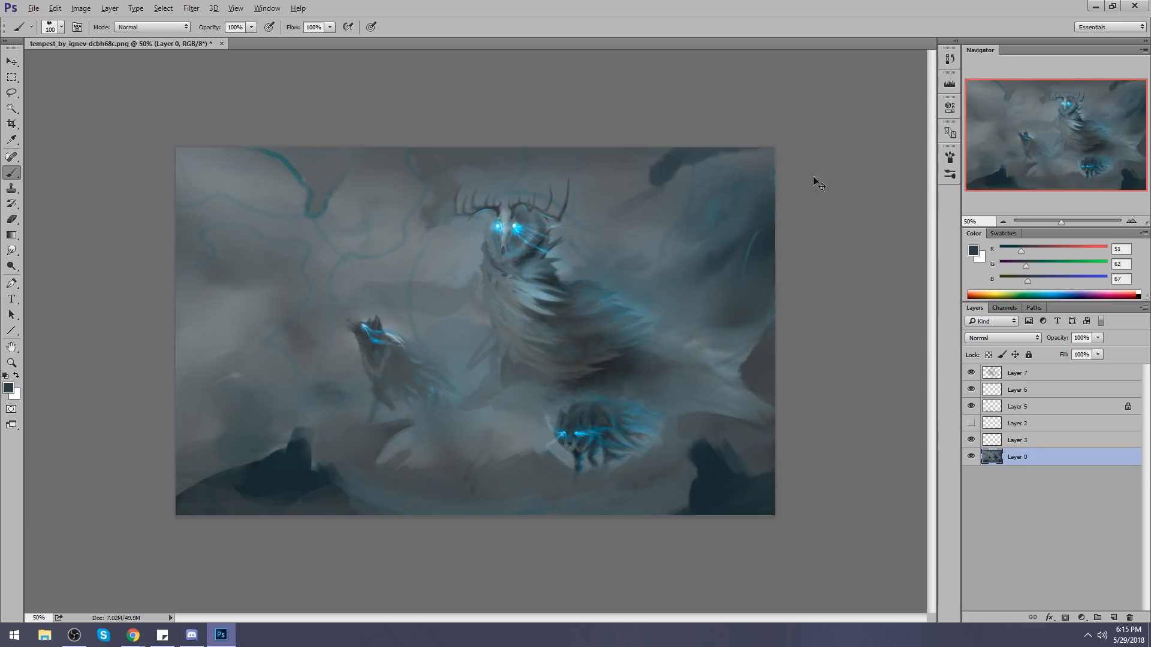
pyautogui.hotkey('ctrl', 'z')
# Set Layer 7's fill to 33% and compare the artwork with that haze layer hidden and shown.
pyautogui.click(1097, 354)
pyautogui.moveTo(1098, 367); pyautogui.dragTo(1056, 370)
pyautogui.click(974, 376)
pyautogui.click(974, 376)
pyautogui.click(973, 376)
pyautogui.click(973, 377)
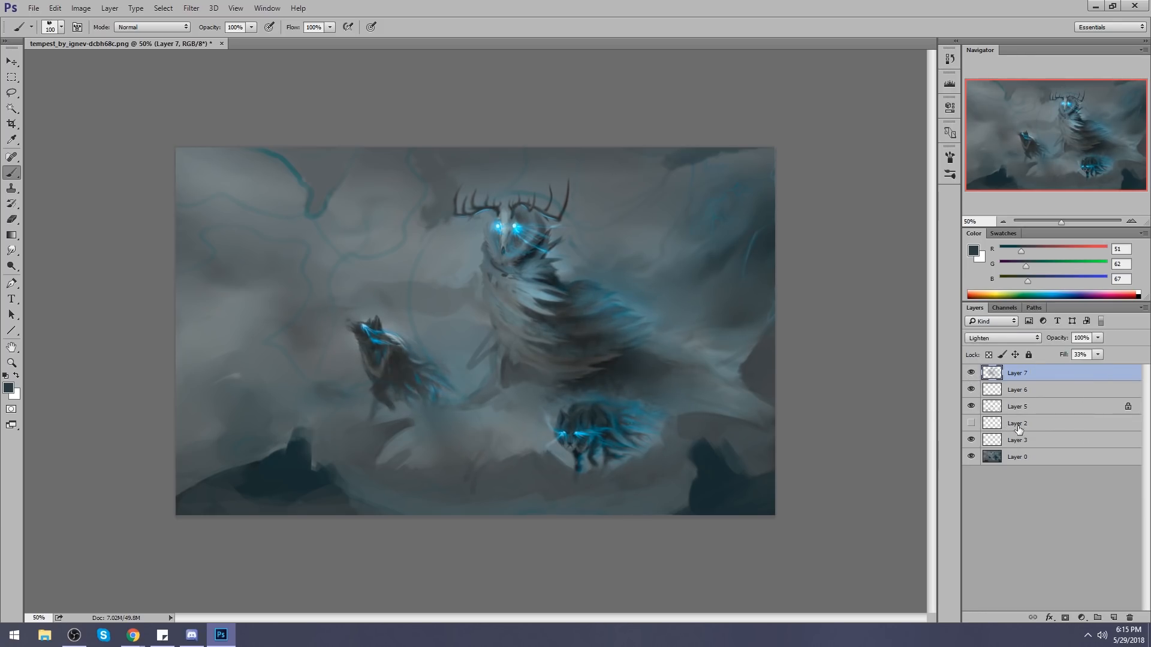
# Add a new layer above Layer 7, brush sampled light grey mist along the bottom of the scene, and soften it with the Smudge tool.
pyautogui.click(1111, 619)
pyautogui.keyDown('alt'); pyautogui.click(522, 417); pyautogui.keyUp('alt')
pyautogui.moveTo(556, 508); pyautogui.dragTo(532, 507)
pyautogui.moveTo(653, 510); pyautogui.dragTo(632, 519)
pyautogui.moveTo(397, 498)
pyautogui.mouseDown()
pyautogui.moveTo(370, 489)
pyautogui.moveTo(351, 522)
pyautogui.moveTo(278, 527)
pyautogui.moveTo(345, 511)
pyautogui.moveTo(266, 524)
pyautogui.moveTo(213, 511)
pyautogui.moveTo(172, 477)
pyautogui.moveTo(202, 488)
pyautogui.moveTo(210, 512)
pyautogui.mouseUp()
pyautogui.click(13, 249)
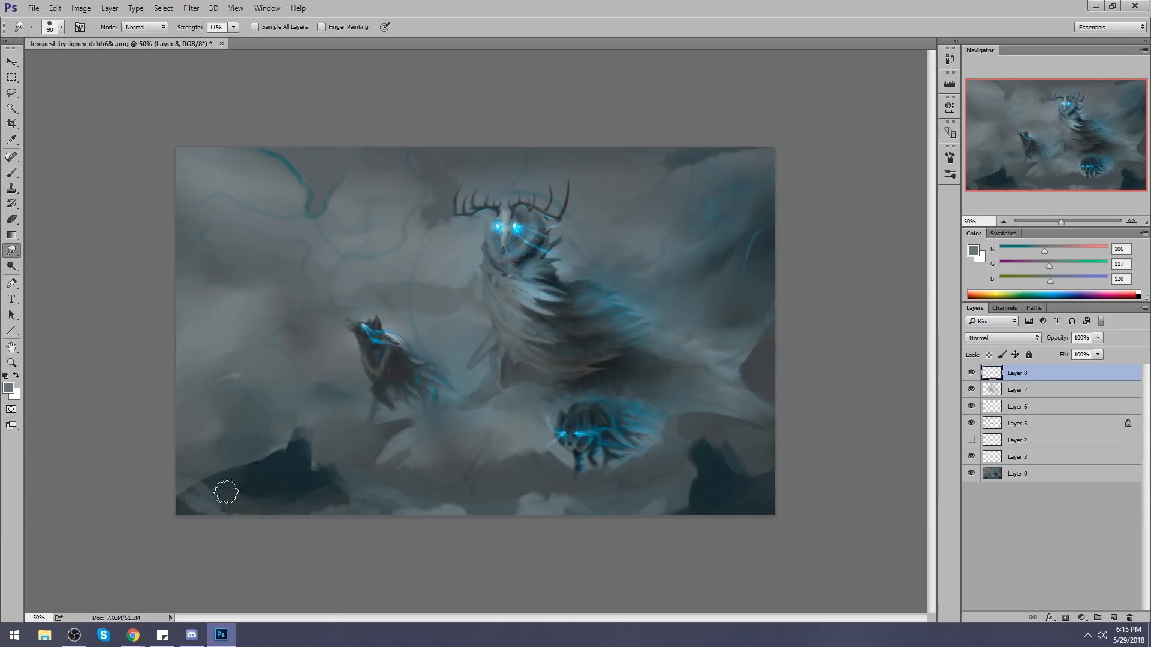
# Merge the visible layers and brush sampled dark grey feather strokes along the owl's front edge at size 20.
pyautogui.rightClick(1056, 374)
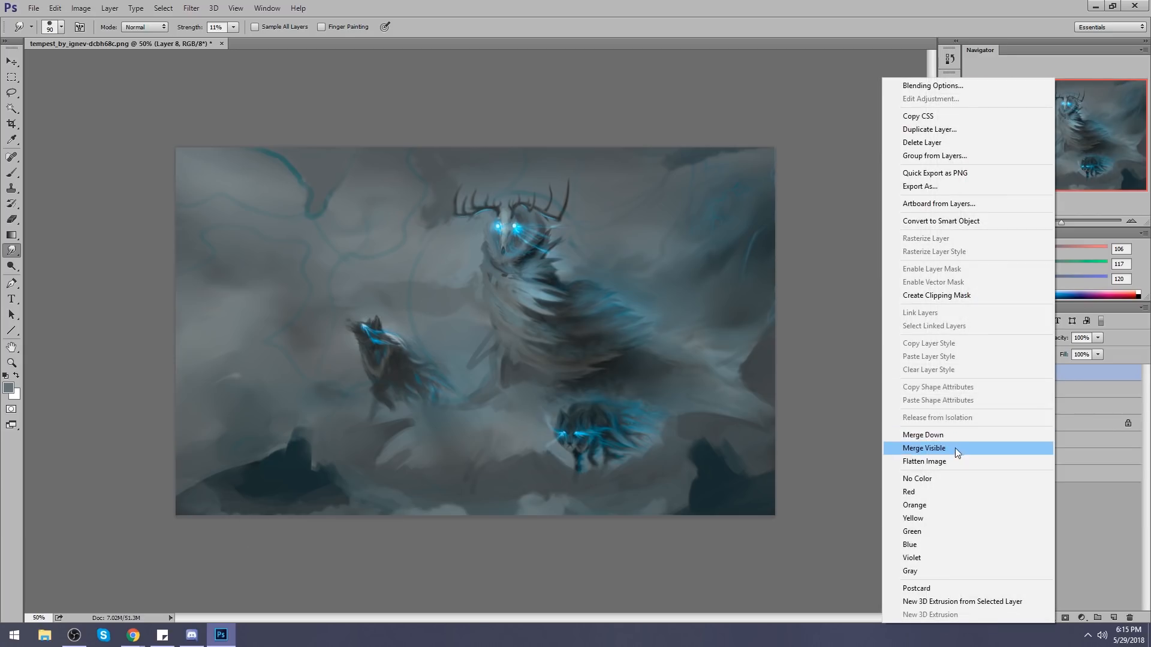
pyautogui.click(955, 447)
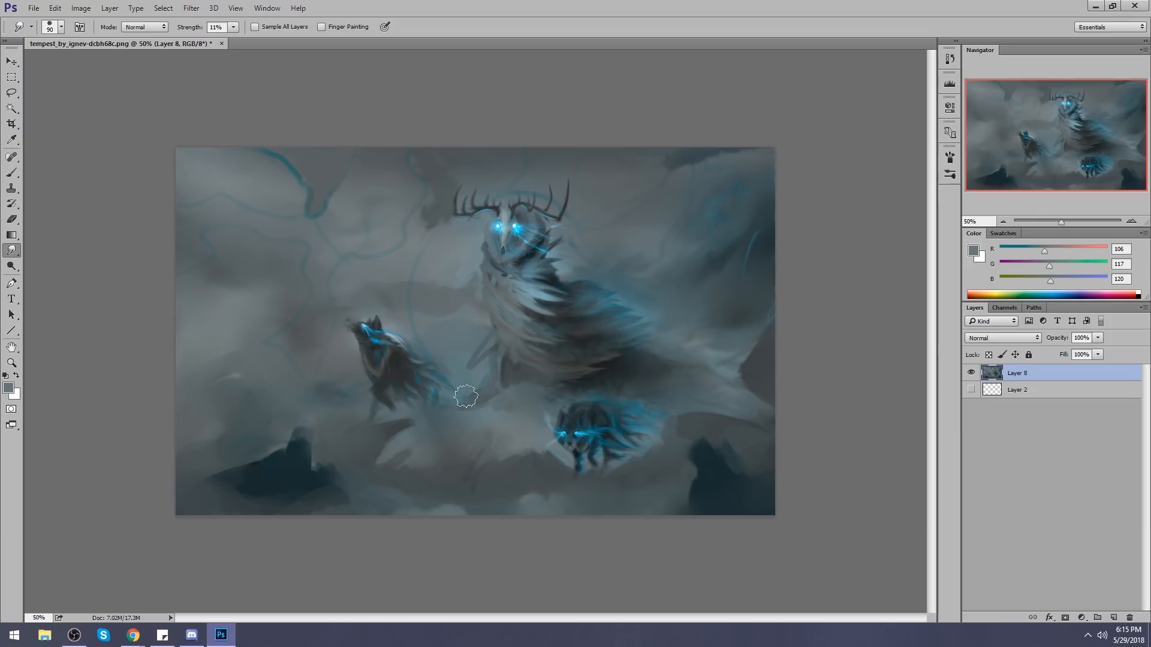
pyautogui.press('b')
pyautogui.keyDown('alt'); pyautogui.click(507, 359); pyautogui.keyUp('alt')
pyautogui.press('[')
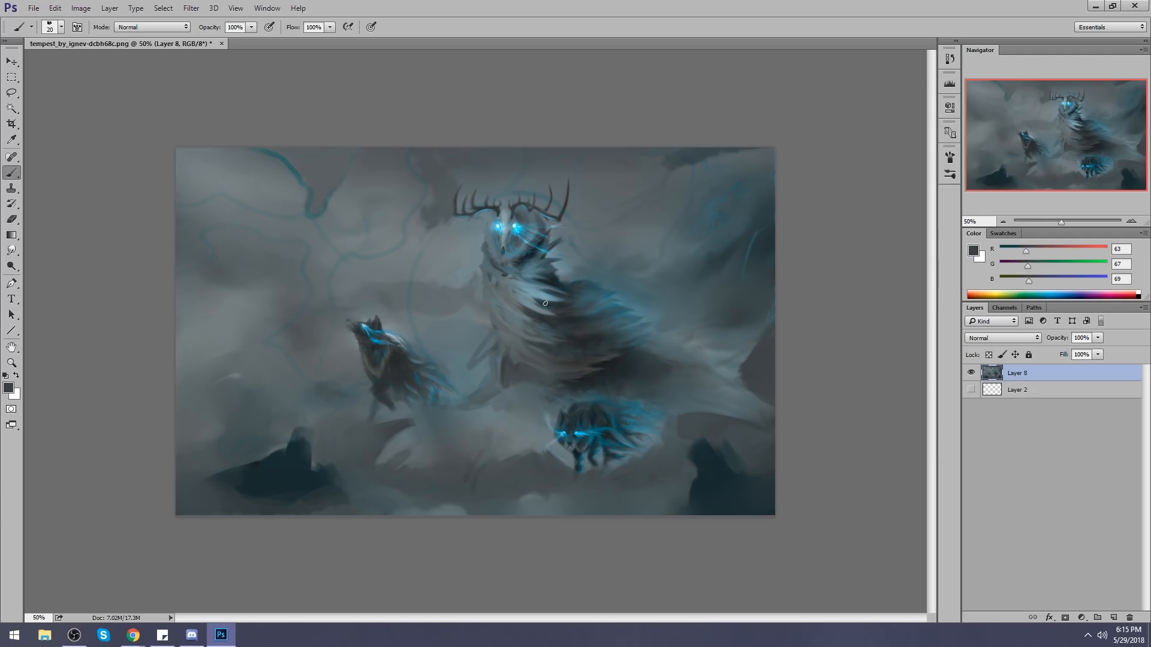
pyautogui.keyDown('alt'); pyautogui.click(497, 343); pyautogui.keyUp('alt')
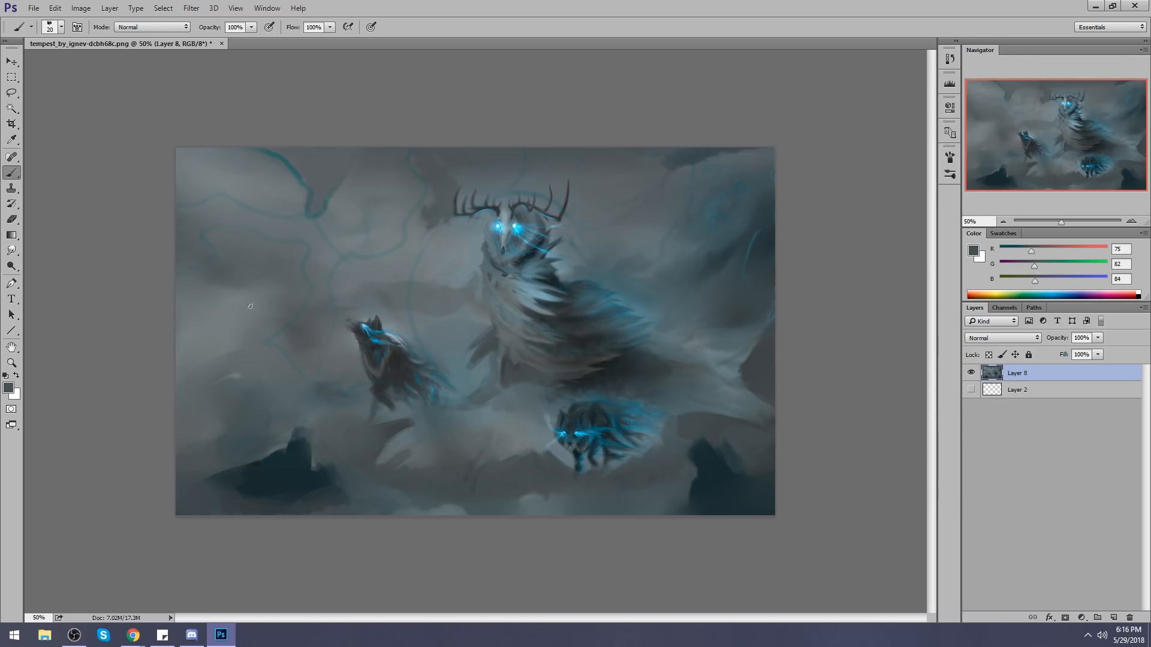
# Try smudging the new feather strokes in front of the owl's body, and undo the latest changes.
pyautogui.click(11, 250)
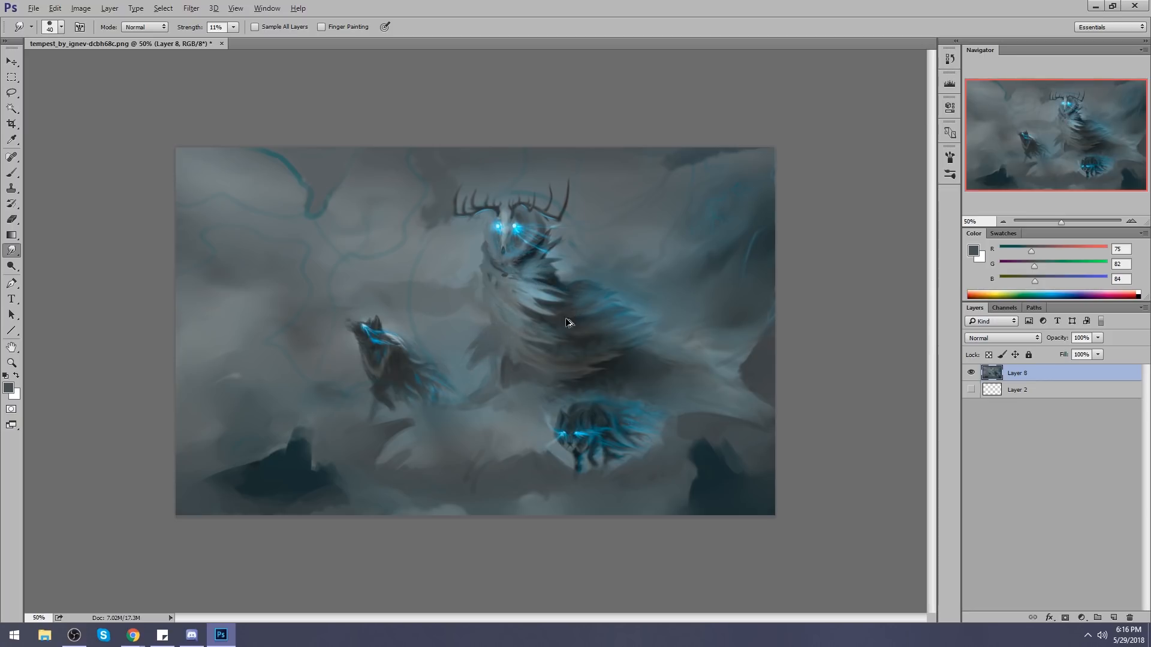
pyautogui.hotkey('ctrl', 'alt', 'z')
pyautogui.hotkey('ctrl', 'alt', 'z')
pyautogui.hotkey('ctrl', 'alt', 'z')
pyautogui.press('b')
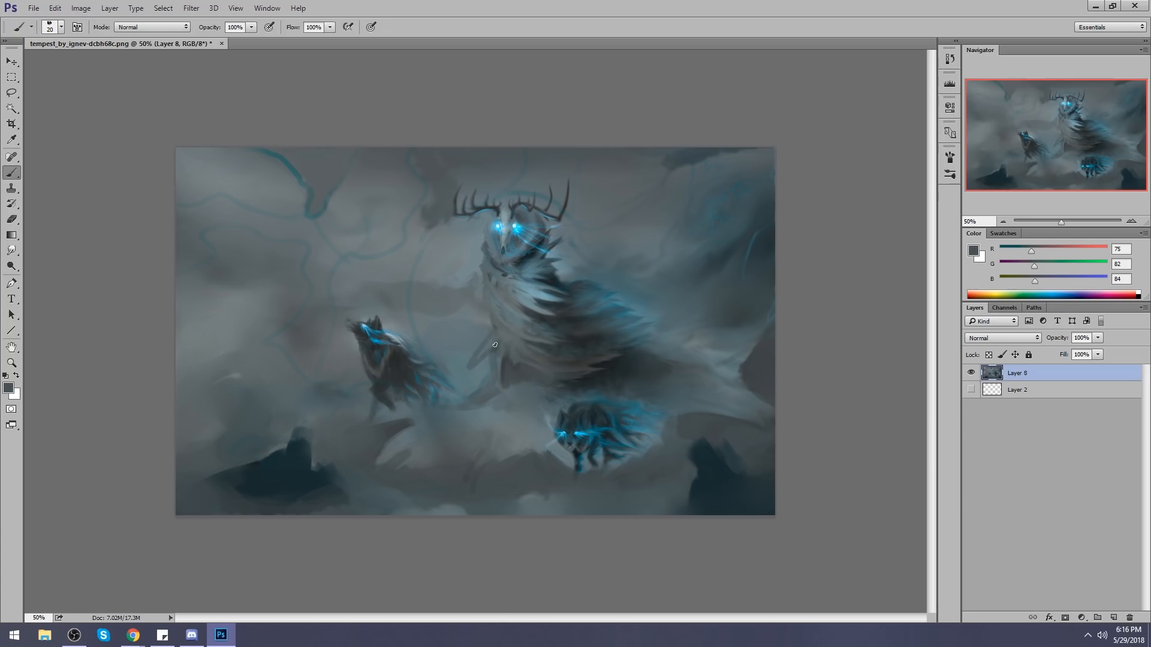
# Choose another brush preset, paint sampled grey wisps between the owl and the howling wolf, and soften them with the Smudge tool.
pyautogui.rightClick(507, 350)
pyautogui.doubleClick(575, 495)
pyautogui.keyDown('alt'); pyautogui.click(497, 346); pyautogui.keyUp('alt')
pyautogui.moveTo(469, 376)
pyautogui.mouseDown()
pyautogui.moveTo(441, 375)
pyautogui.moveTo(484, 353)
pyautogui.moveTo(467, 384)
pyautogui.mouseUp()
pyautogui.click(11, 251)
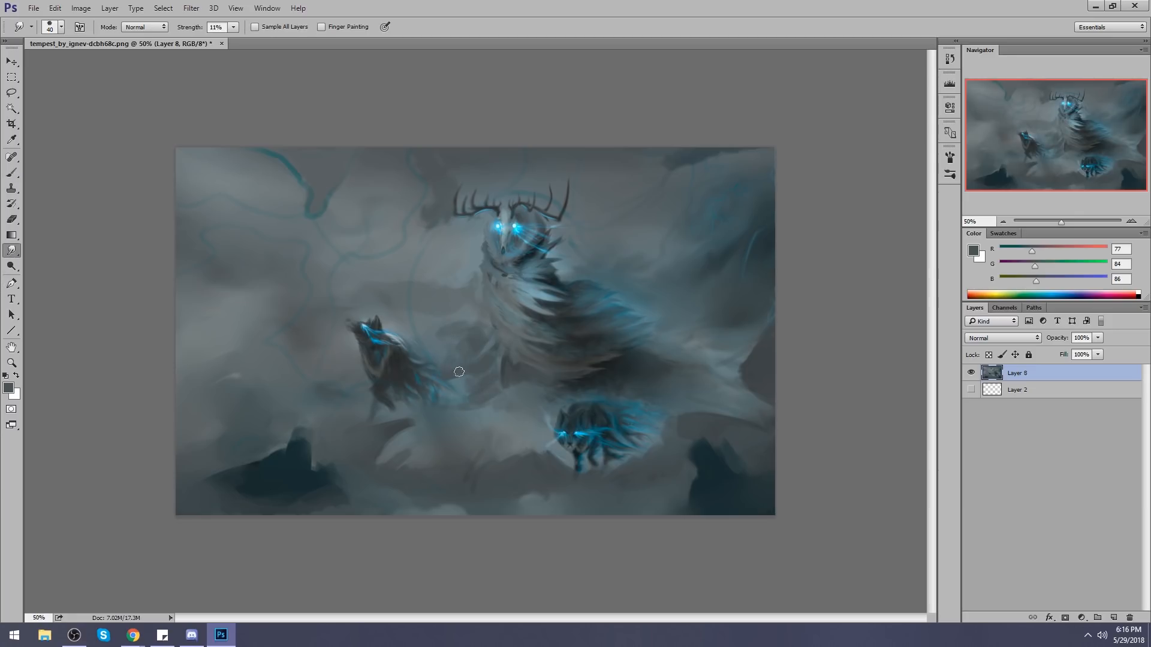
# Brush sampled greys around the howling wolf's head and over the running wolf's lower legs to sink them into mist.
pyautogui.press('b')
pyautogui.keyDown('alt'); pyautogui.click(362, 343); pyautogui.keyUp('alt')
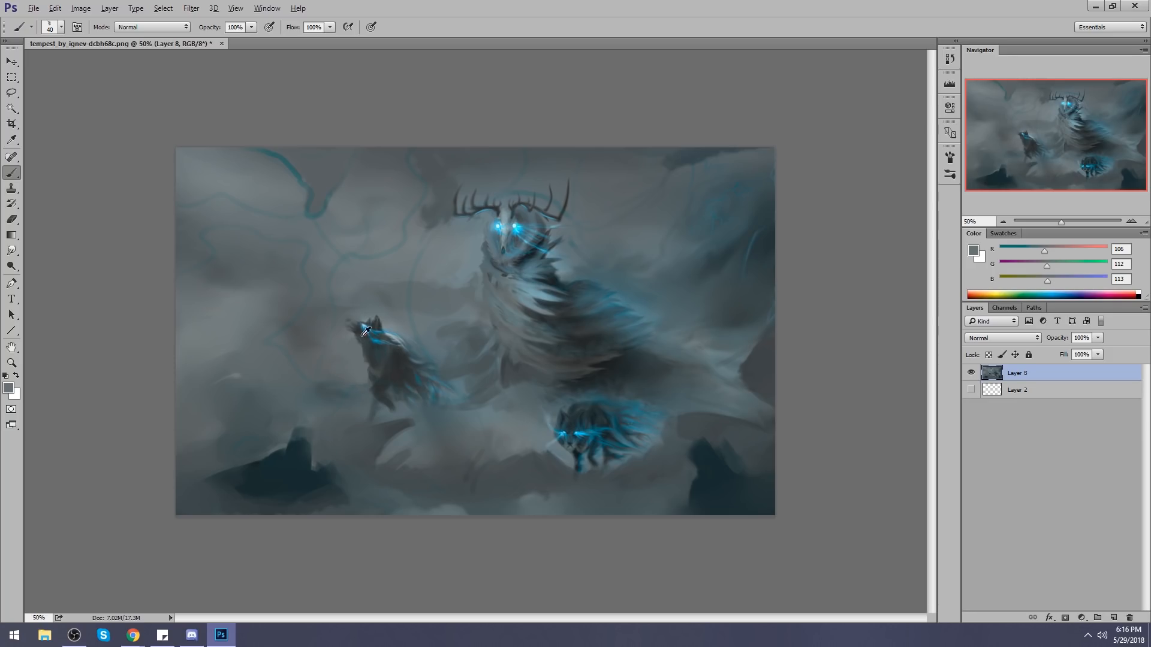
pyautogui.keyDown('alt'); pyautogui.click(572, 459); pyautogui.keyUp('alt')
pyautogui.keyDown('alt'); pyautogui.click(593, 477); pyautogui.keyUp('alt')
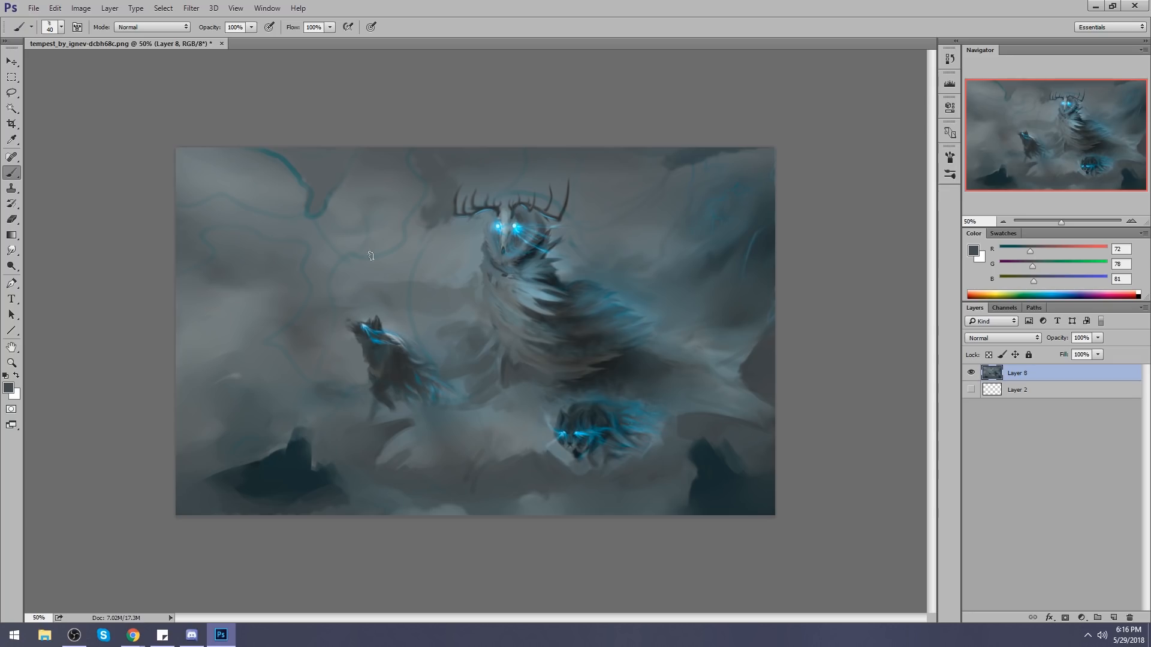
# Lasso the owl's head and antlers, copy them to a new layer, and move the copy lower over the body.
pyautogui.press('l')
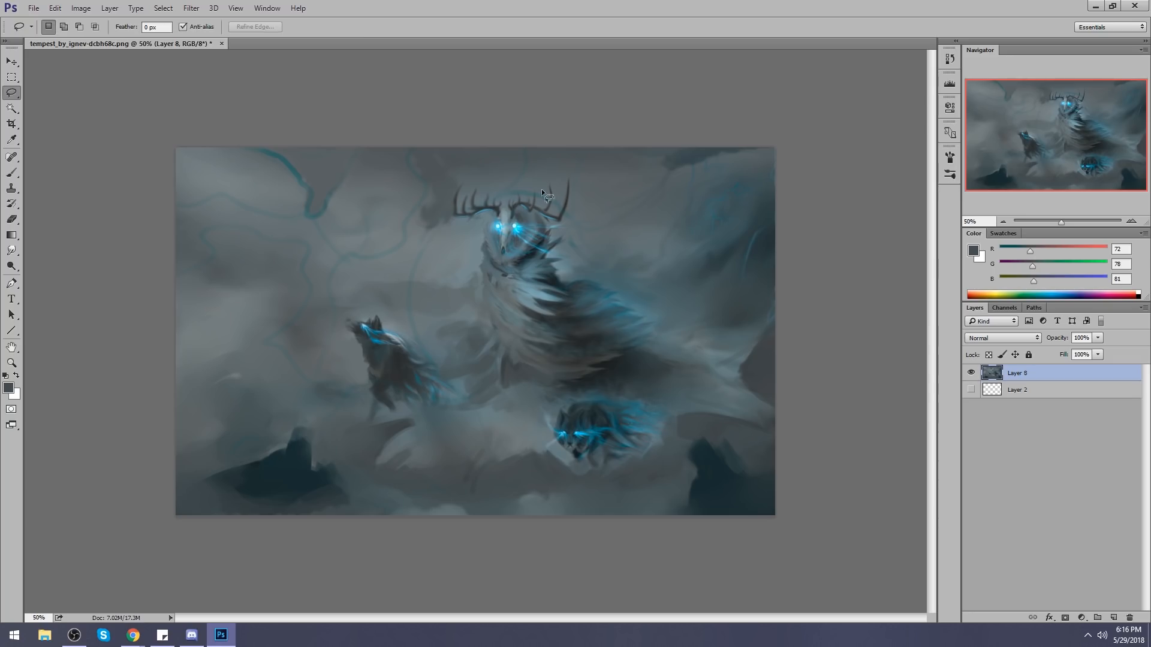
pyautogui.moveTo(448, 162)
pyautogui.mouseDown()
pyautogui.moveTo(516, 265)
pyautogui.moveTo(629, 174)
pyautogui.mouseUp()
pyautogui.hotkey('ctrl', 'j')
pyautogui.press('v')
pyautogui.moveTo(532, 204); pyautogui.dragTo(520, 232)
# Select the grey background around the copied antlers with the Magic Wand, delete it, and clear the selection.
pyautogui.click(12, 108)
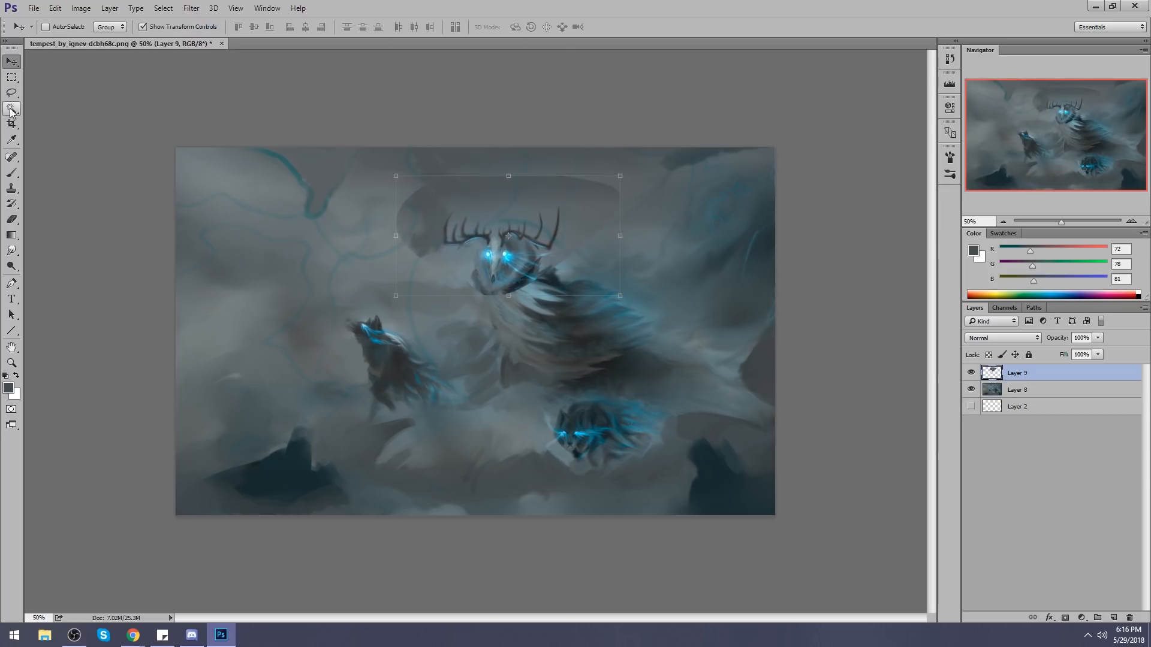
pyautogui.click(583, 241)
pyautogui.keyDown('shift'); pyautogui.click(457, 255); pyautogui.keyUp('shift')
pyautogui.keyDown('shift'); pyautogui.click(487, 226); pyautogui.keyUp('shift')
pyautogui.keyDown('shift'); pyautogui.click(495, 245); pyautogui.keyUp('shift')
pyautogui.keyDown('shift'); pyautogui.click(588, 224); pyautogui.keyUp('shift')
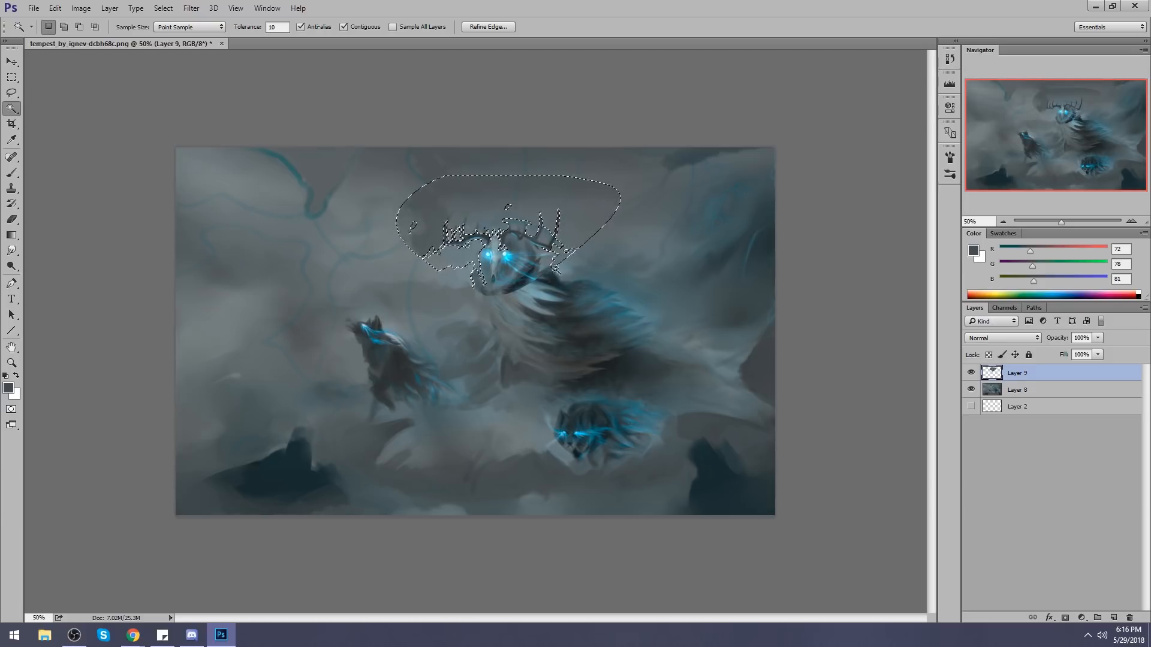
pyautogui.press('Delete')
pyautogui.press('m')
pyautogui.rightClick(533, 208)
pyautogui.click(560, 215)
# Paint over the original head and antlers on Layer 8 with sampled grey and dark tones using a size 150 brush.
pyautogui.click(1026, 390)
pyautogui.press('b')
pyautogui.keyDown('alt'); pyautogui.click(598, 163); pyautogui.keyUp('alt')
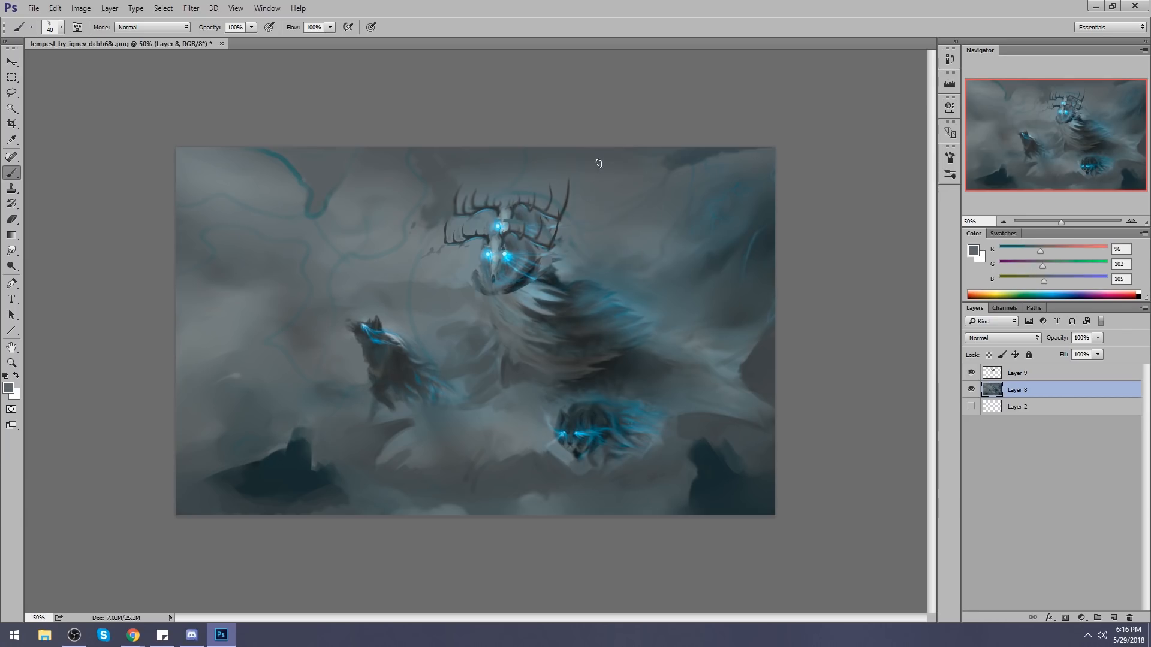
pyautogui.press(']')
pyautogui.press(']')
pyautogui.press(']')
pyautogui.press(']')
pyautogui.press(']')
pyautogui.press(']')
pyautogui.press(']')
pyautogui.press(']')
pyautogui.moveTo(583, 200)
pyautogui.mouseDown()
pyautogui.moveTo(435, 203)
pyautogui.moveTo(491, 216)
pyautogui.moveTo(509, 276)
pyautogui.moveTo(540, 216)
pyautogui.moveTo(569, 288)
pyautogui.mouseUp()
pyautogui.keyDown('alt'); pyautogui.click(552, 263); pyautogui.keyUp('alt')
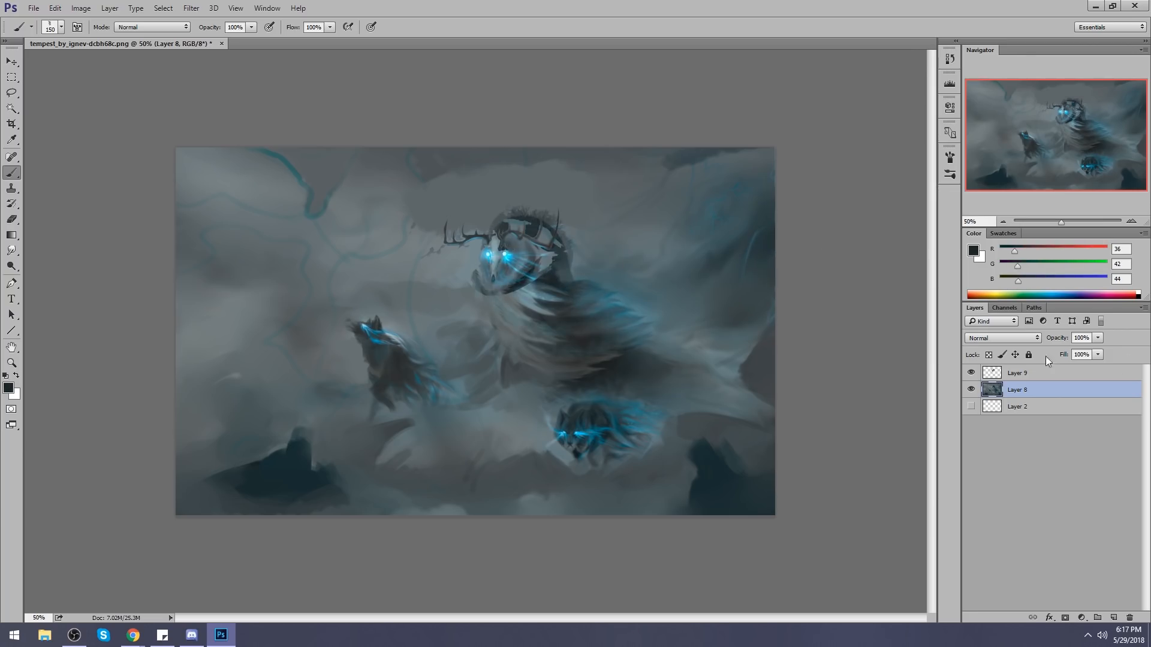
# Undo the paint-over and background removal, and delete the copied head layer.
pyautogui.hotkey('ctrl', 'alt', 'z')
pyautogui.hotkey('ctrl', 'alt', 'z')
pyautogui.hotkey('ctrl', 'alt', 'z')
pyautogui.hotkey('ctrl', 'shift', 'z')
pyautogui.hotkey('ctrl', 'shift', 'z')
pyautogui.hotkey('ctrl', 'shift', 'z')
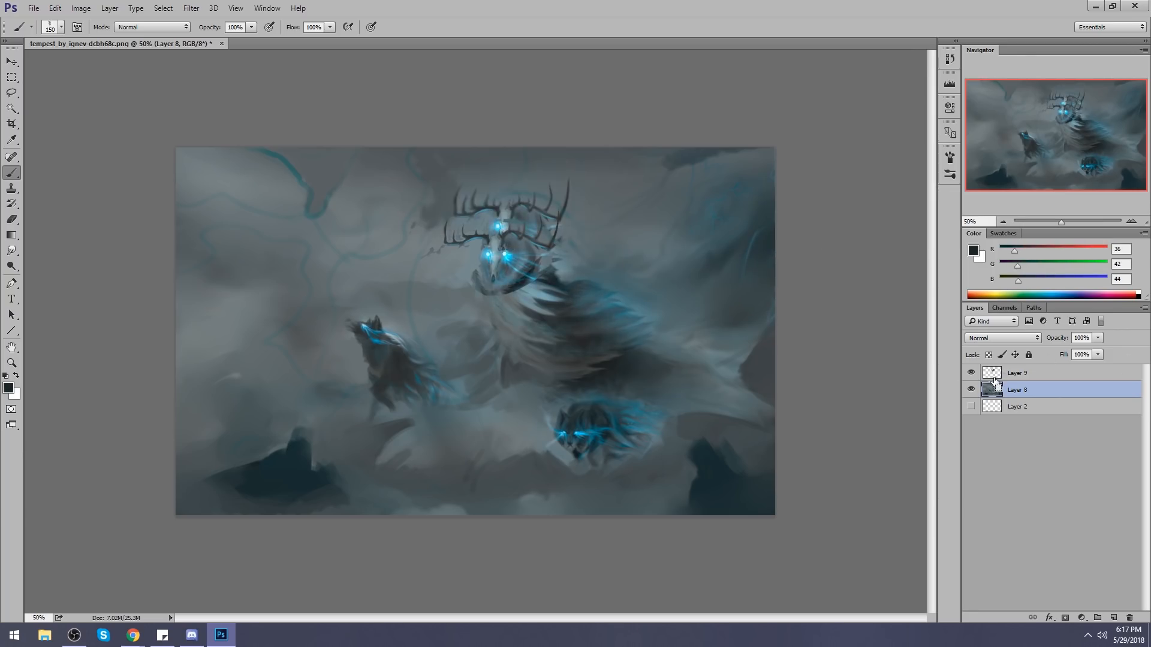
pyautogui.hotkey('ctrl', 'z')
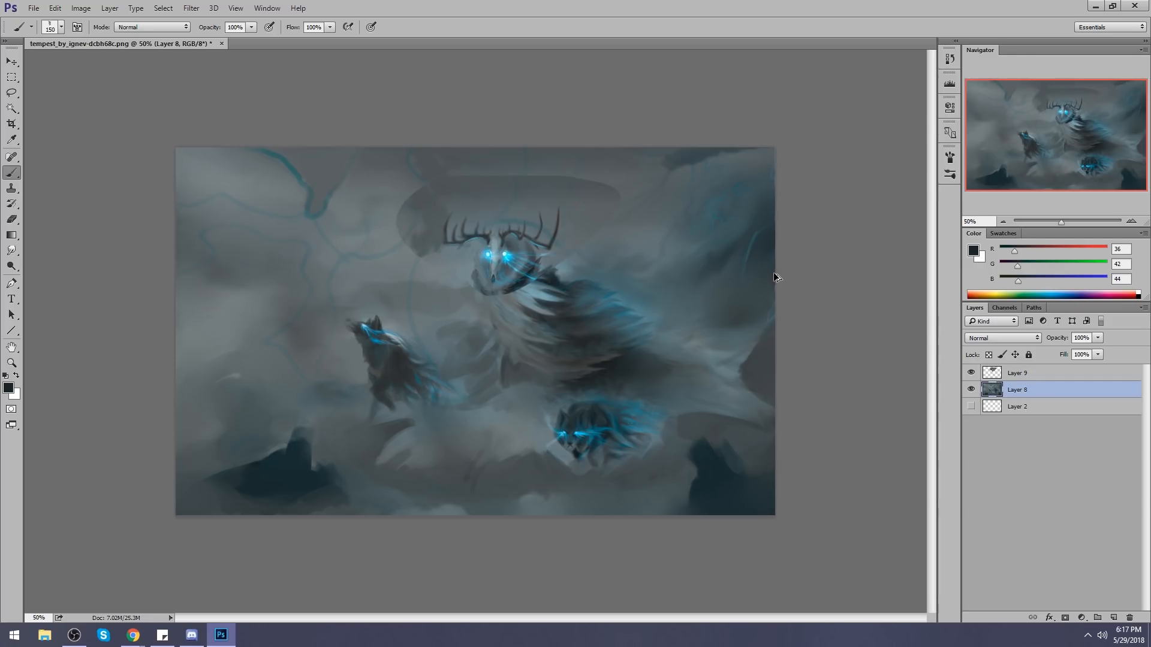
pyautogui.hotkey('ctrl', 'alt', 'z')
pyautogui.click(1026, 374)
pyautogui.click(1130, 618)
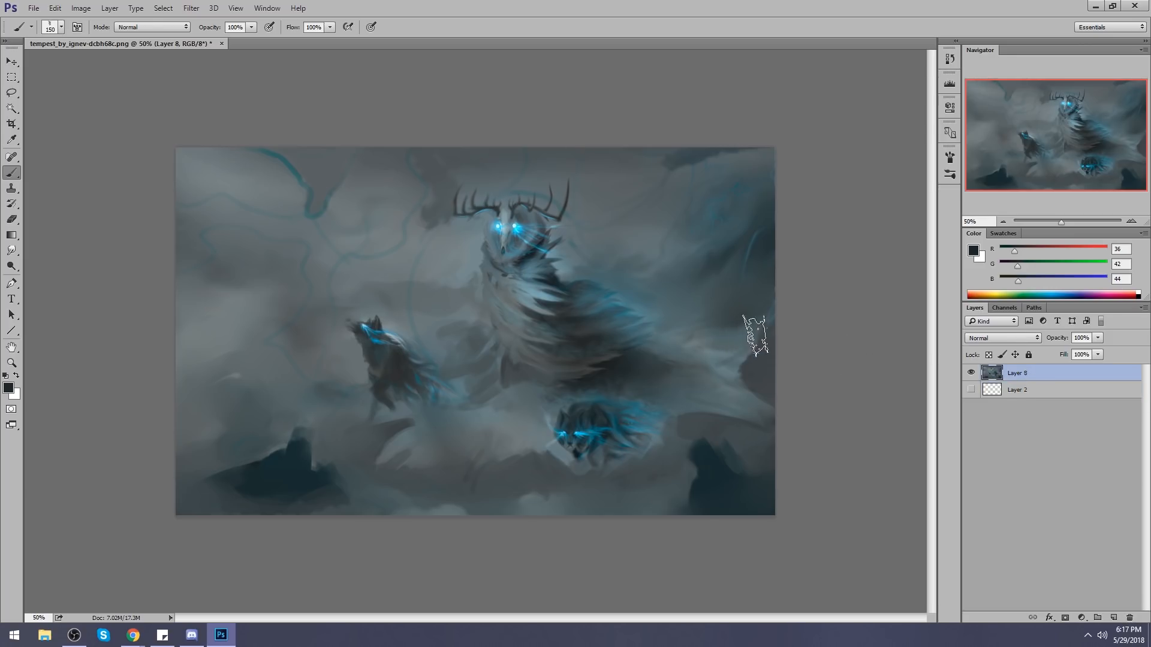
# Try copying a large lassoed area with the owl and wolves to a new layer and shifting it, and discard the copy.
pyautogui.press('l')
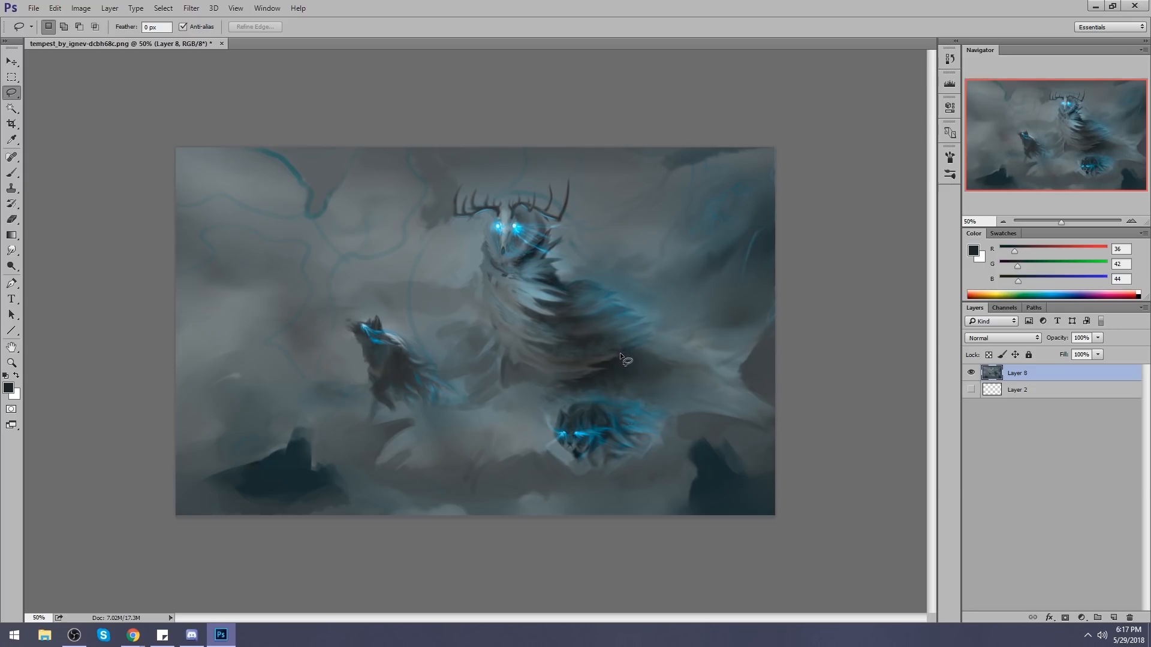
pyautogui.moveTo(653, 144)
pyautogui.mouseDown()
pyautogui.moveTo(308, 143)
pyautogui.moveTo(359, 443)
pyautogui.moveTo(641, 501)
pyautogui.moveTo(796, 189)
pyautogui.moveTo(770, 116)
pyautogui.mouseUp()
pyautogui.hotkey('ctrl', 'j')
pyautogui.press('v')
pyautogui.moveTo(528, 226); pyautogui.dragTo(569, 251)
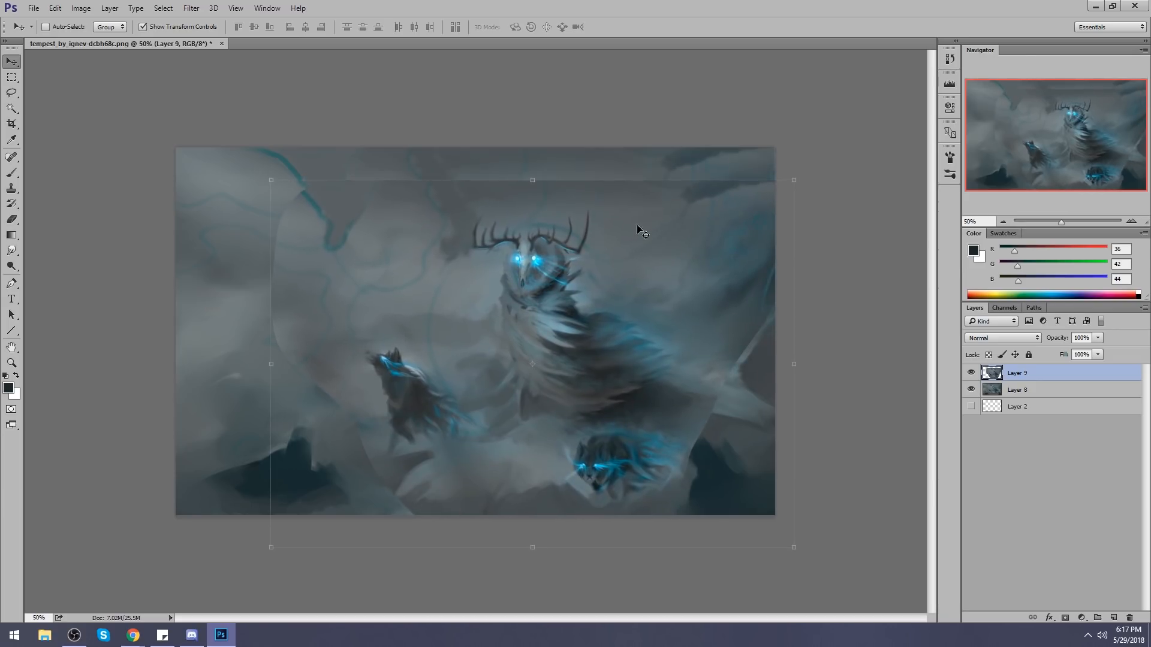
pyautogui.hotkey('ctrl', 'z')
pyautogui.press('m')
pyautogui.rightClick(564, 214)
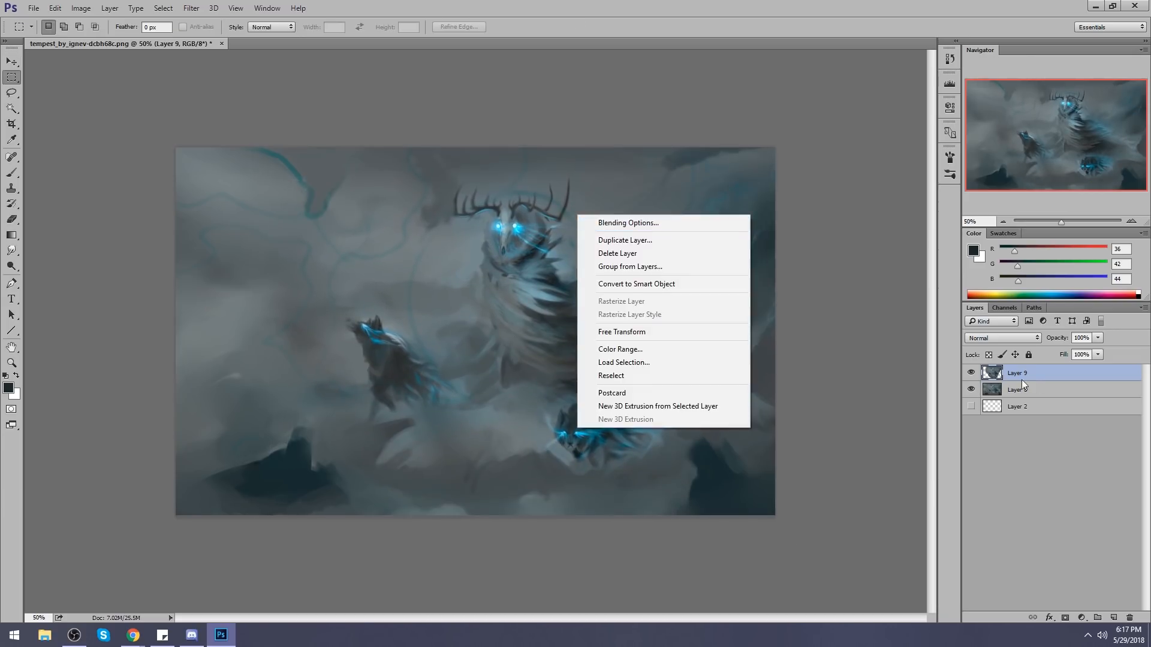
pyautogui.press('Escape')
pyautogui.click(1129, 618)
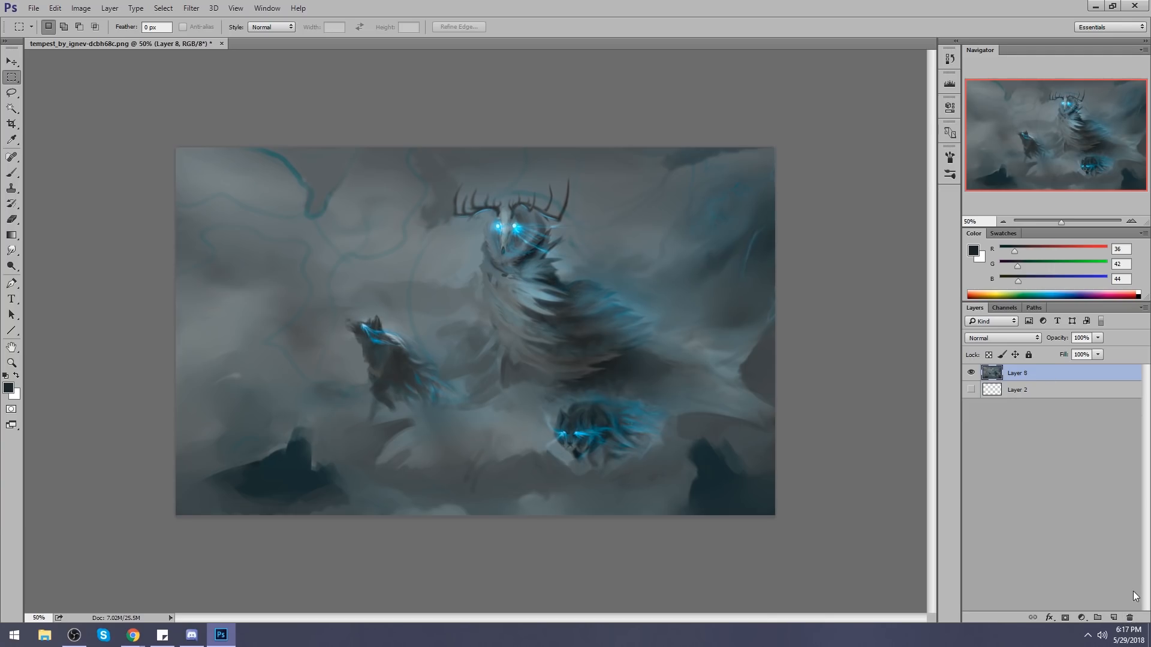
# Open the document history, show Layer 2, and merge it with Layer 8 into a single layer.
pyautogui.click(950, 58)
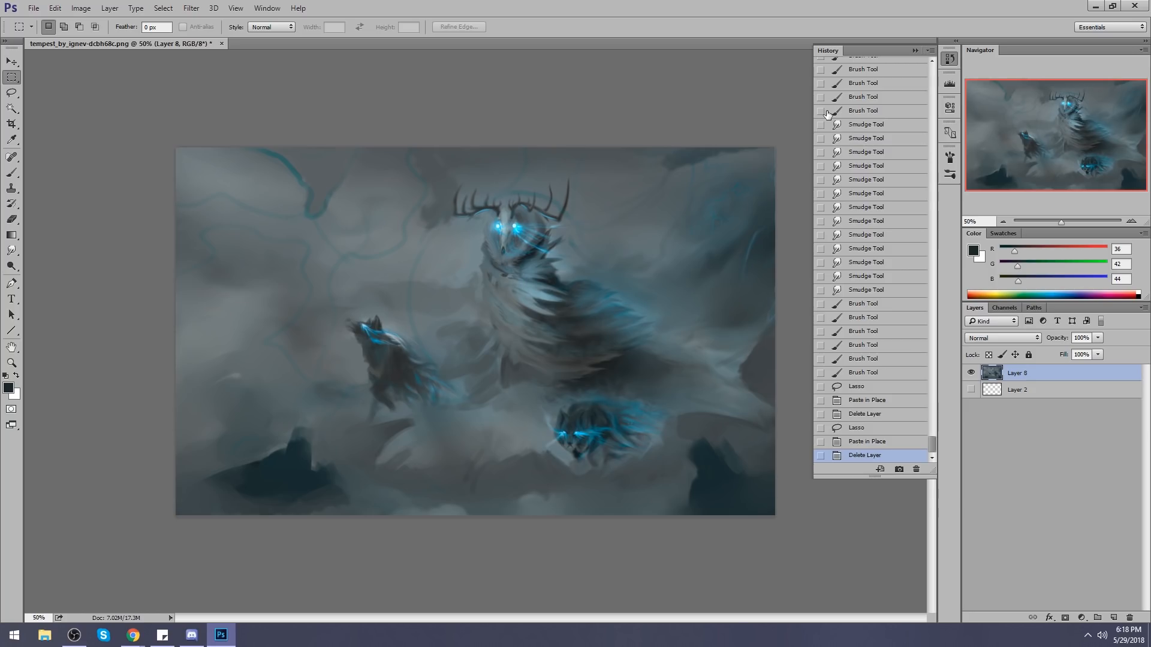
pyautogui.click(1042, 390)
pyautogui.rightClick(1030, 374)
pyautogui.click(1046, 410)
pyautogui.click(971, 389)
pyautogui.rightClick(1027, 372)
pyautogui.click(940, 434)
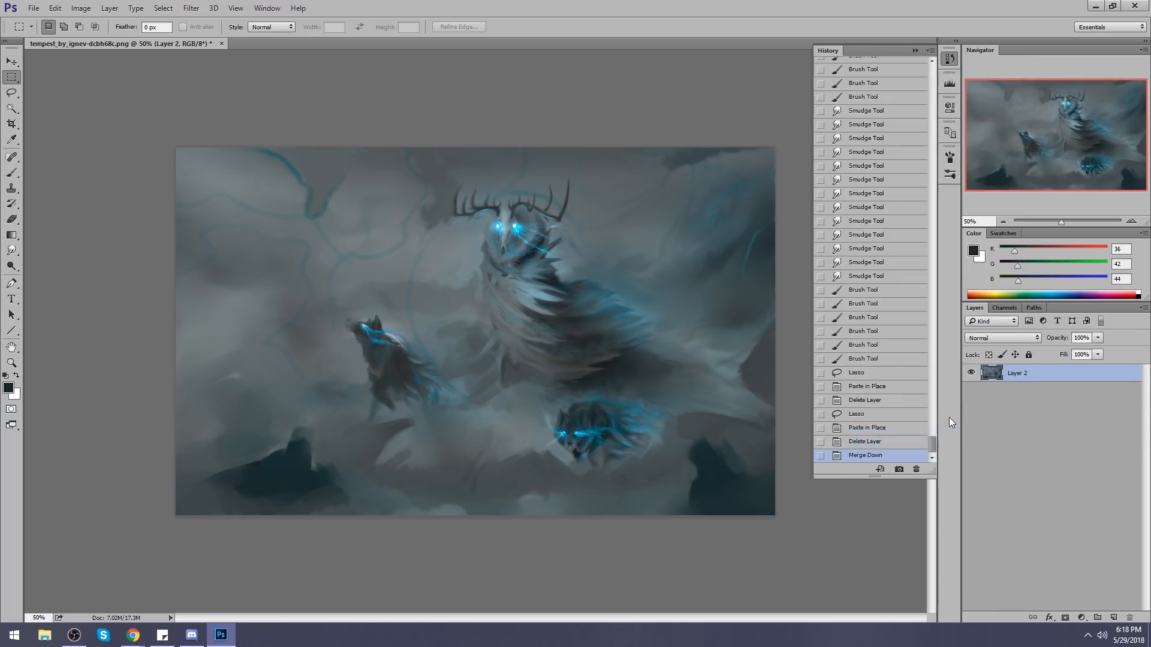
# Select and copy the whole canvas, and revert the document to its opening history snapshot.
pyautogui.hotkey('ctrl', 'a')
pyautogui.hotkey('ctrl', 'a')
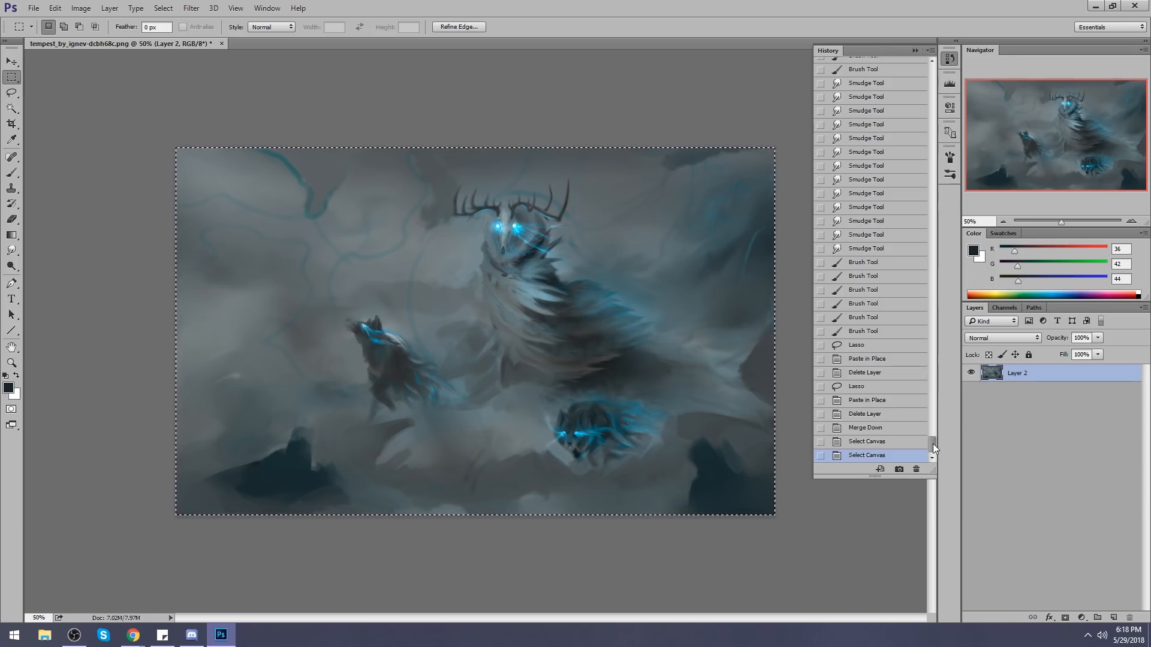
pyautogui.moveTo(932, 443); pyautogui.dragTo(881, 72)
pyautogui.click(886, 68)
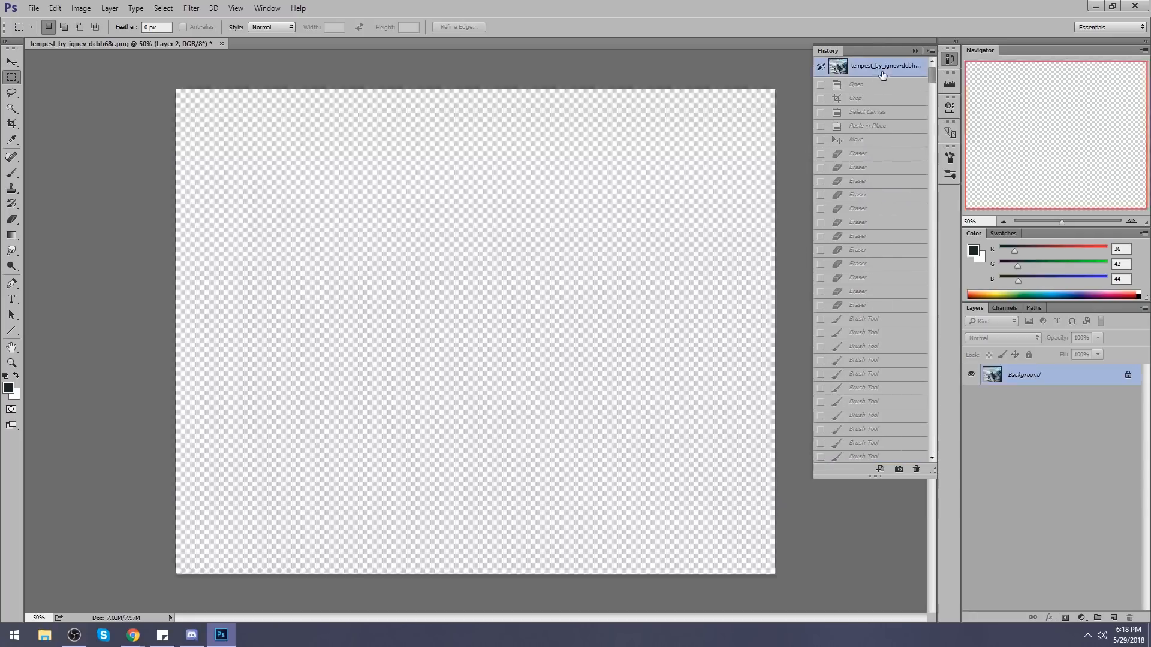
pyautogui.click(914, 51)
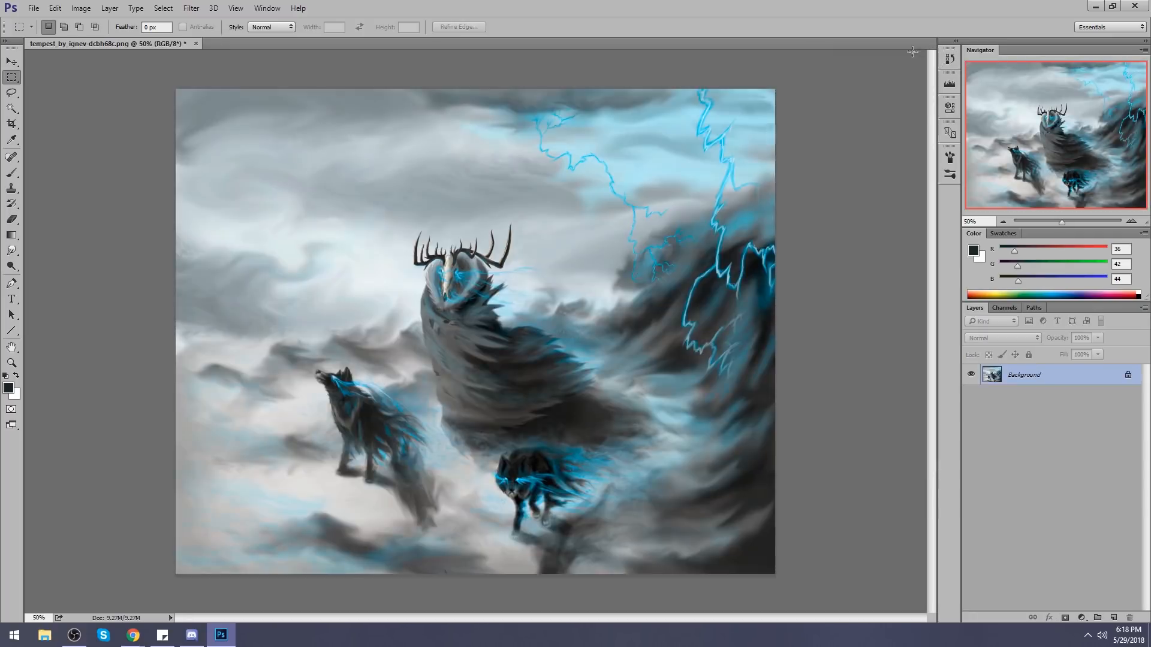
# Return to the early Paste in Place history state and paste the copied repaint in place above the original artwork.
pyautogui.click(949, 58)
pyautogui.click(870, 126)
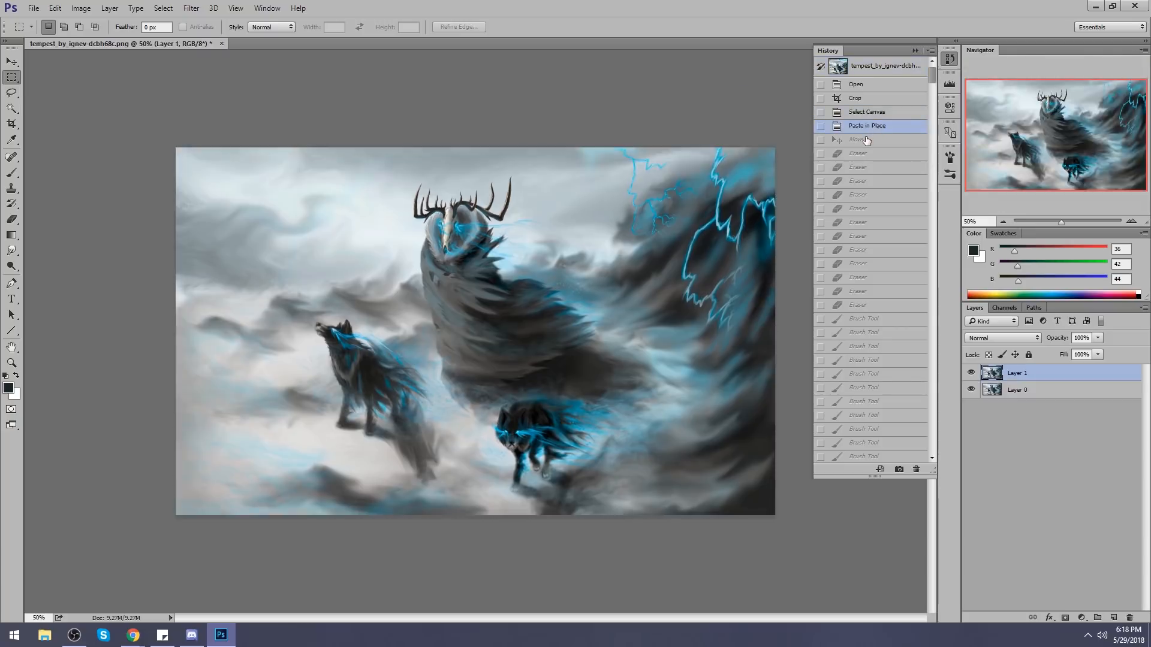
pyautogui.hotkey('ctrl', 'shift', 'v')
pyautogui.click(915, 51)
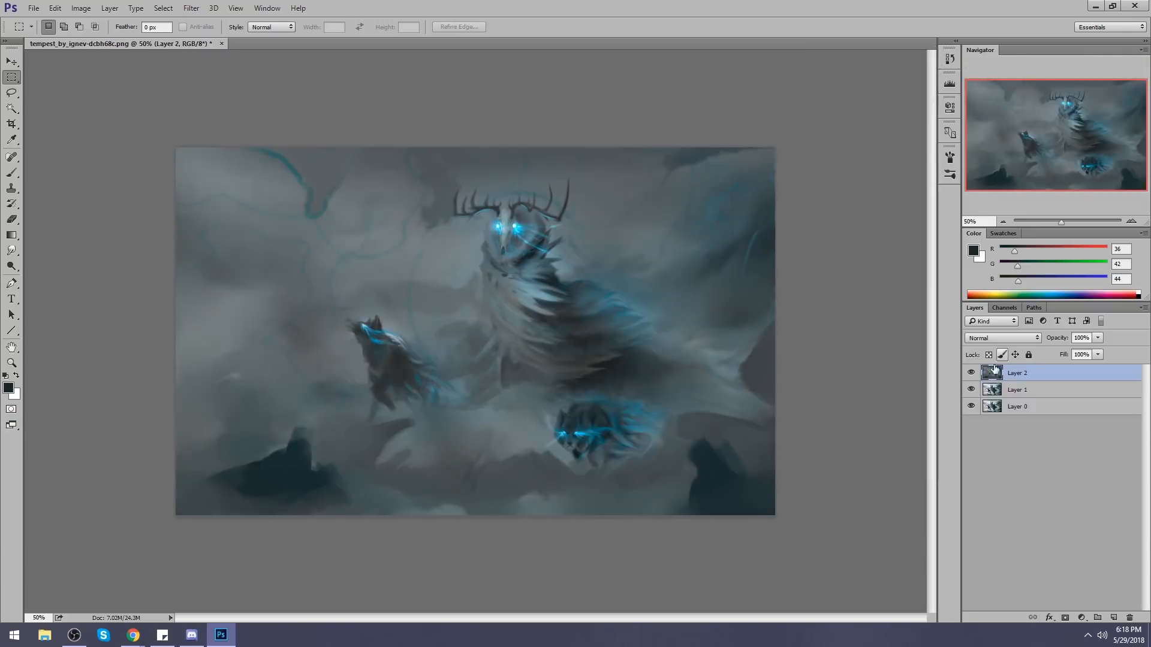
# Toggle the repaint layer's visibility to compare it with the original artwork.
pyautogui.click(971, 376)
pyautogui.click(971, 376)
pyautogui.click(971, 375)
pyautogui.click(971, 375)
# Add a new layer above Layer 2 and lasso a large curved area enclosing the owl and the running wolf.
pyautogui.click(1113, 618)
pyautogui.press('l')
pyautogui.moveTo(363, 433)
pyautogui.mouseDown()
pyautogui.moveTo(452, 282)
pyautogui.moveTo(352, 201)
pyautogui.moveTo(210, 121)
pyautogui.moveTo(841, 89)
pyautogui.moveTo(878, 232)
pyautogui.moveTo(823, 453)
pyautogui.moveTo(734, 492)
pyautogui.moveTo(511, 505)
pyautogui.moveTo(296, 463)
pyautogui.moveTo(384, 428)
pyautogui.mouseUp()
pyautogui.moveTo(282, 477)
pyautogui.mouseDown()
pyautogui.moveTo(438, 474)
pyautogui.moveTo(839, 509)
pyautogui.moveTo(282, 479)
pyautogui.mouseUp()
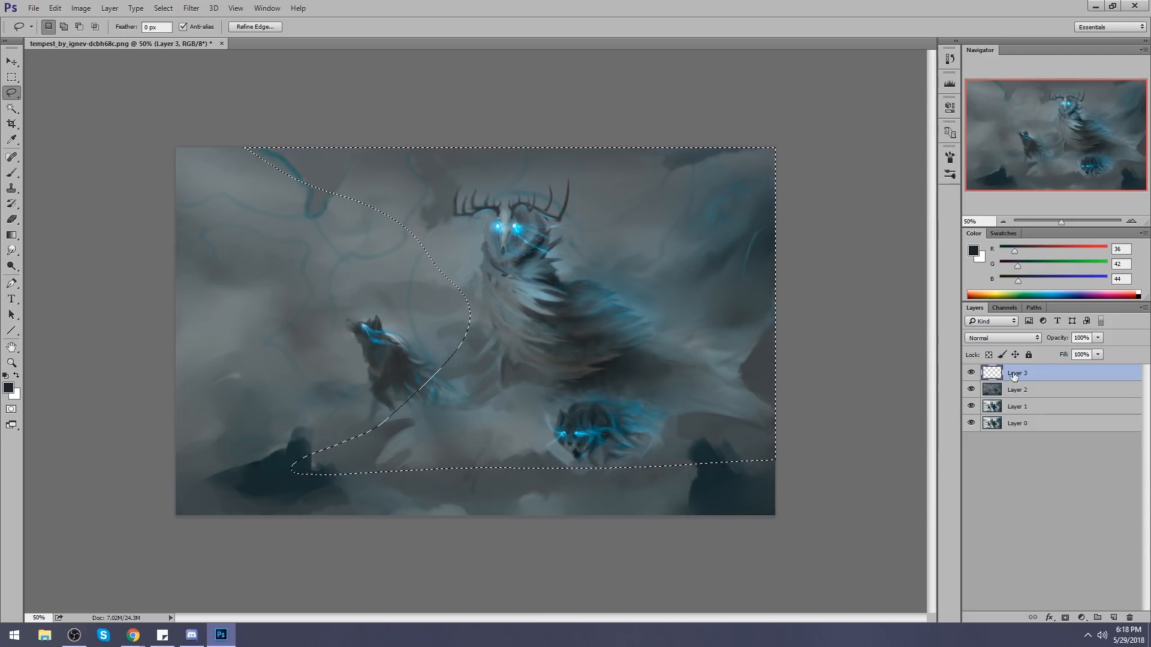
# Fill the selected area with dark grey sampled from the owl's feathers (RGB 51, 59, 61) using the Paint Bucket.
pyautogui.press('g')
pyautogui.keyDown('alt'); pyautogui.click(605, 332); pyautogui.keyUp('alt')
pyautogui.hotkey('shift', 'g')
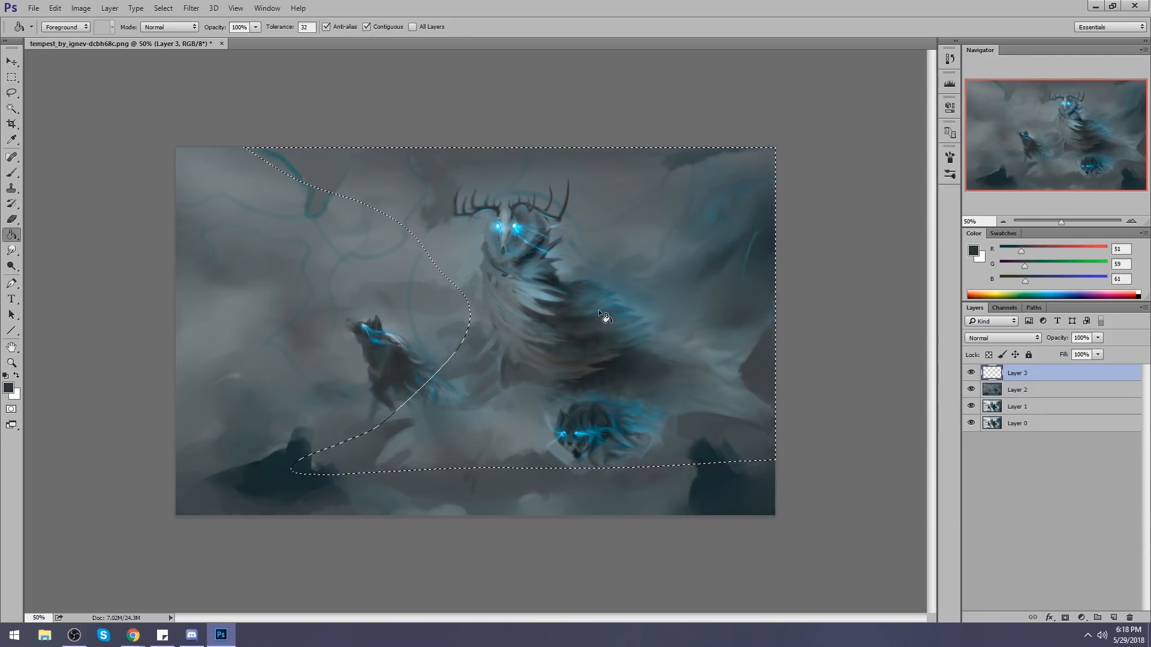
pyautogui.click(605, 311)
# Set Layer 3 to the Darken blend mode with a 57% fill, and deselect the area.
pyautogui.click(1013, 346)
pyautogui.click(998, 367)
pyautogui.click(1098, 354)
pyautogui.moveTo(1064, 369)
pyautogui.mouseDown()
pyautogui.moveTo(1051, 366)
pyautogui.moveTo(1072, 363)
pyautogui.mouseUp()
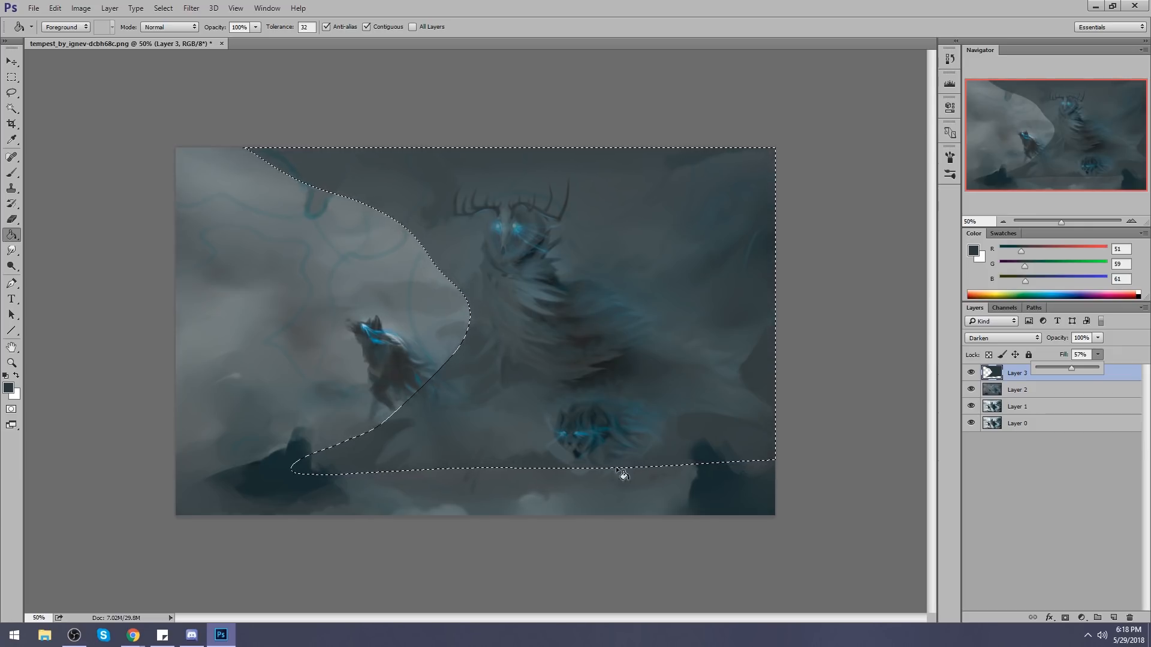
pyautogui.click(1008, 369)
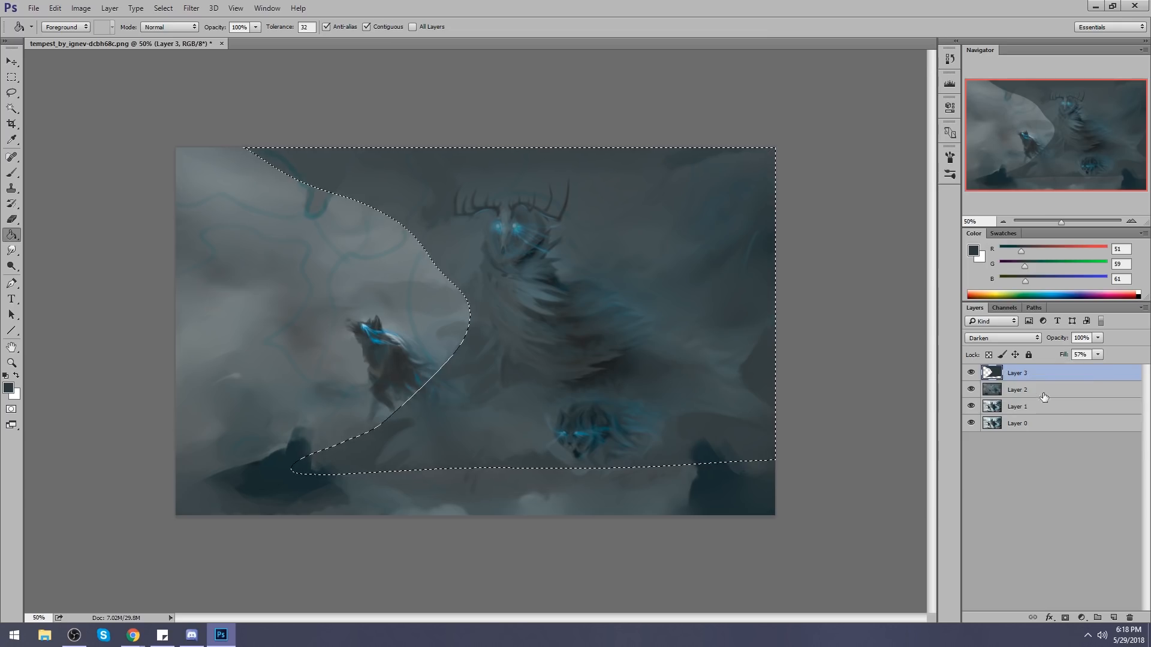
pyautogui.press('m')
pyautogui.rightClick(633, 297)
pyautogui.click(659, 305)
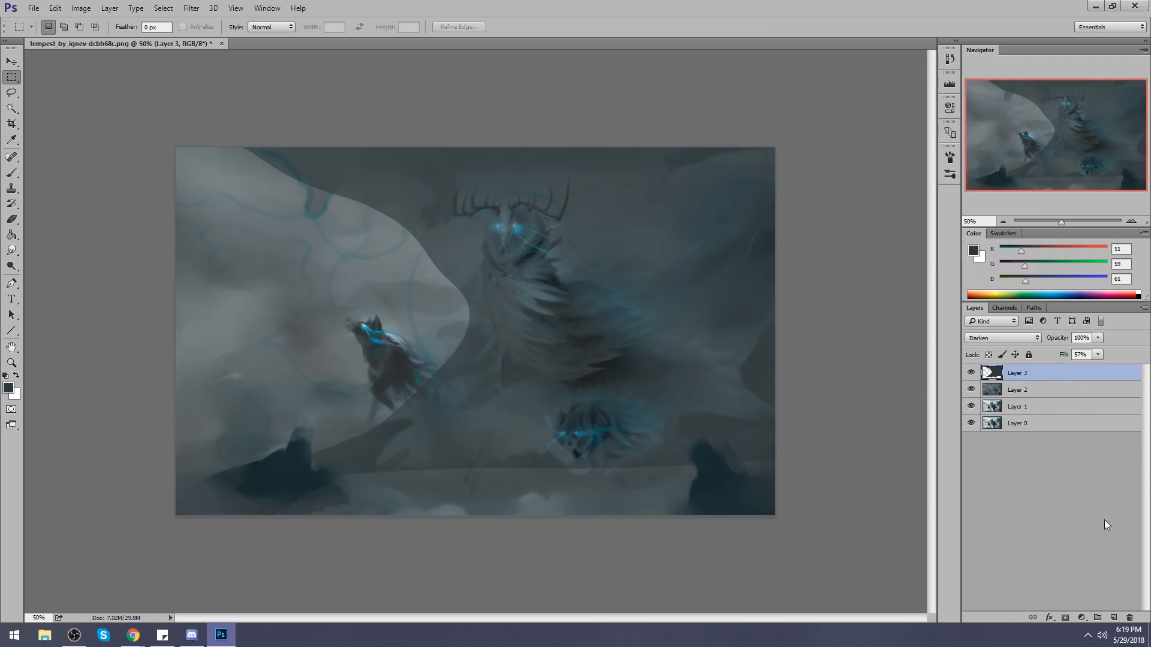
# Add a new layer above Layer 3 and lasso thin lightning-bolt shapes across the lower clouds and above the howling wolf.
pyautogui.click(1113, 617)
pyautogui.press('l')
pyautogui.moveTo(470, 437)
pyautogui.mouseDown()
pyautogui.moveTo(427, 484)
pyautogui.moveTo(471, 437)
pyautogui.moveTo(505, 498)
pyautogui.moveTo(501, 449)
pyautogui.moveTo(482, 476)
pyautogui.mouseUp()
pyautogui.moveTo(388, 469)
pyautogui.mouseDown()
pyautogui.moveTo(411, 461)
pyautogui.moveTo(376, 480)
pyautogui.mouseUp()
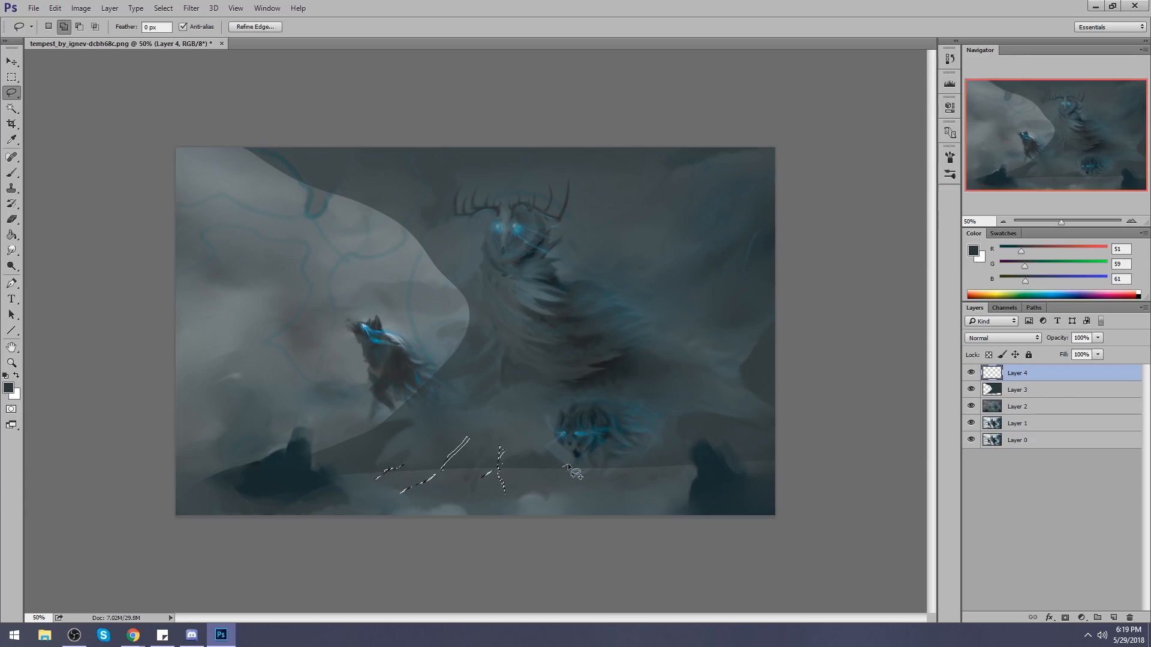
pyautogui.moveTo(501, 450)
pyautogui.mouseDown()
pyautogui.moveTo(476, 476)
pyautogui.moveTo(503, 455)
pyautogui.mouseUp()
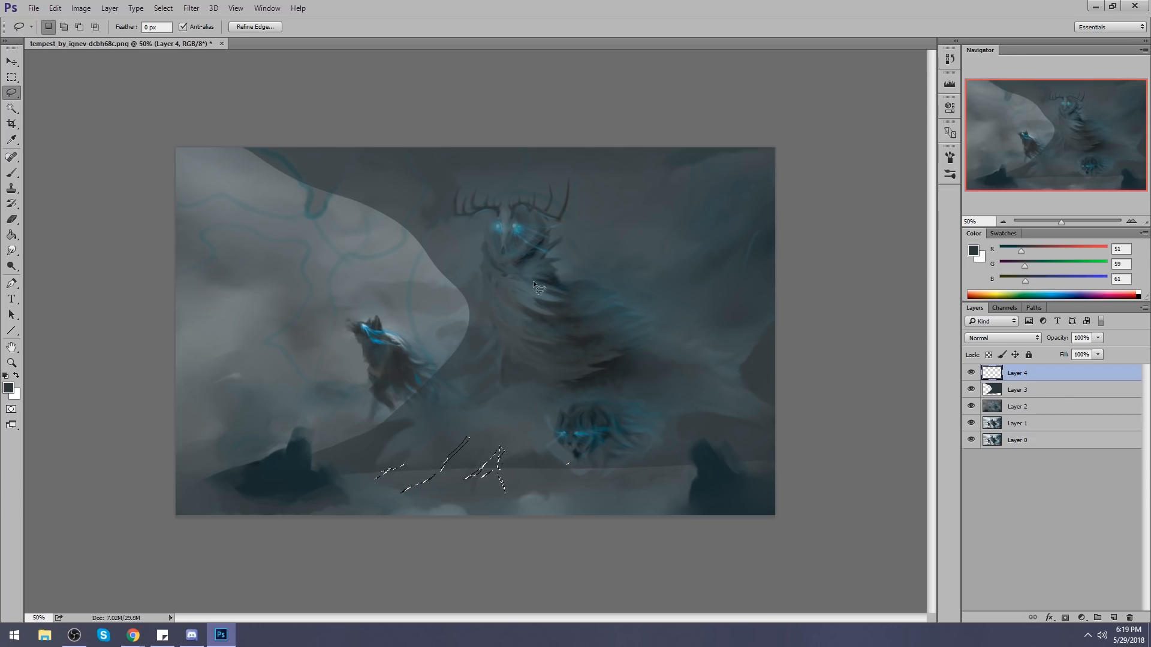
pyautogui.moveTo(393, 214)
pyautogui.mouseDown()
pyautogui.moveTo(357, 175)
pyautogui.moveTo(391, 223)
pyautogui.moveTo(372, 217)
pyautogui.moveTo(396, 223)
pyautogui.mouseUp()
pyautogui.hotkey('ctrl', 'd')
pyautogui.press('b')
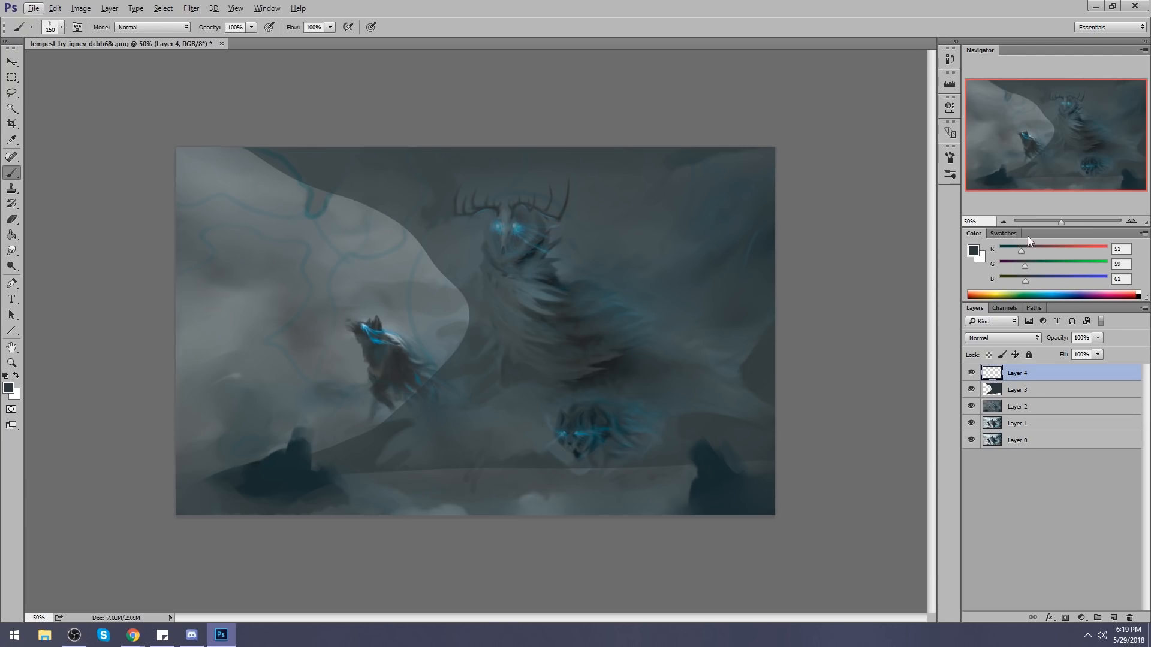
# Paint the lassoed lightning shapes with bright cyan (RGB 72, 253, 255) using the Brush.
pyautogui.click(974, 252)
pyautogui.click(586, 241)
pyautogui.click(530, 164)
pyautogui.click(696, 158)
pyautogui.moveTo(569, 463); pyautogui.dragTo(471, 477)
pyautogui.moveTo(383, 488); pyautogui.dragTo(467, 448)
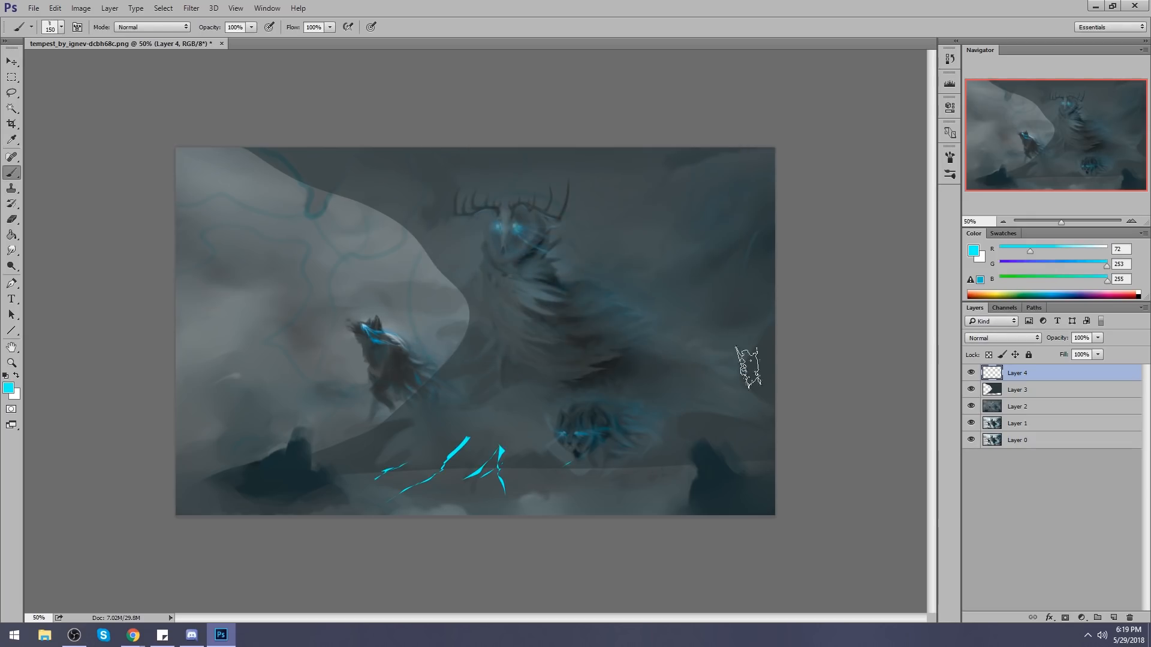
pyautogui.moveTo(390, 211); pyautogui.dragTo(355, 174)
# Set Layer 4's fill to 29%.
pyautogui.click(1098, 354)
pyautogui.moveTo(1084, 366); pyautogui.dragTo(1055, 369)
pyautogui.press('alt')
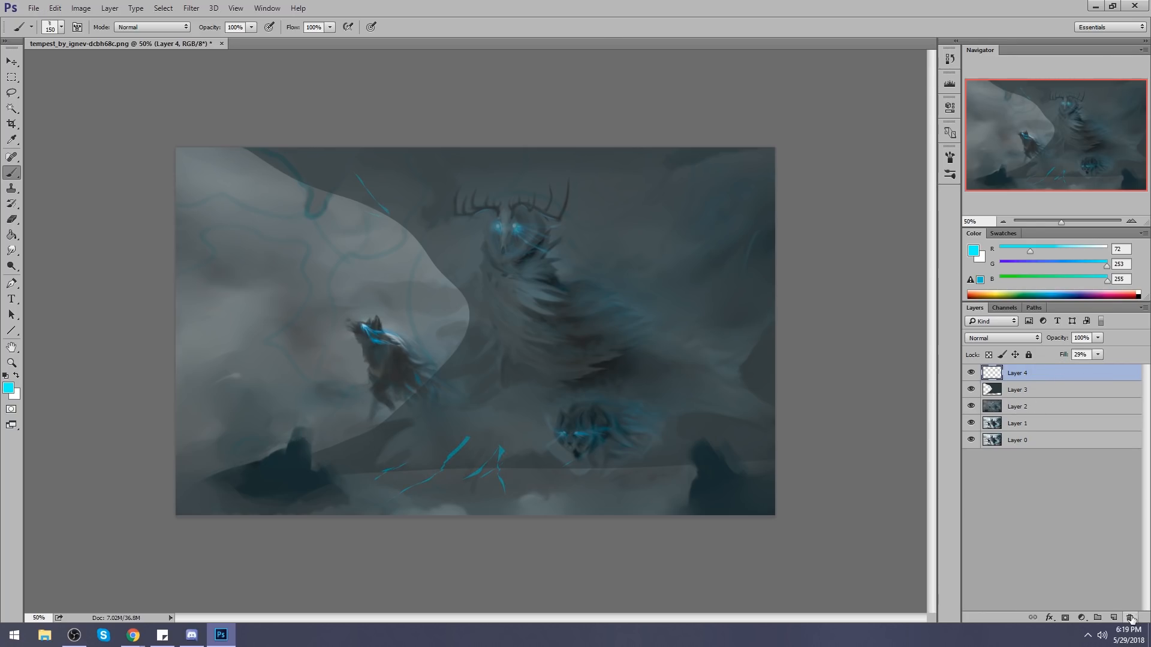
# Delete overlay Layers 4 and 3, clear the selection, and merge the remaining visible layers.
pyautogui.click(1131, 617)
pyautogui.click(1131, 617)
pyautogui.press('m')
pyautogui.rightClick(582, 270)
pyautogui.click(608, 275)
pyautogui.rightClick(1034, 374)
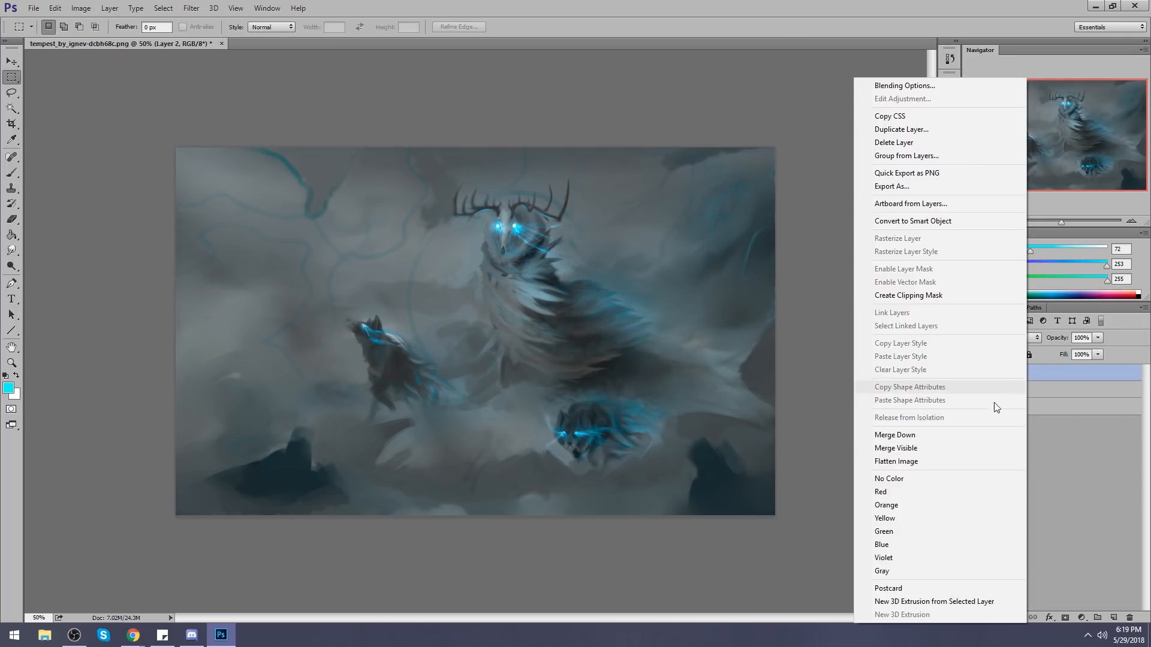
pyautogui.click(937, 451)
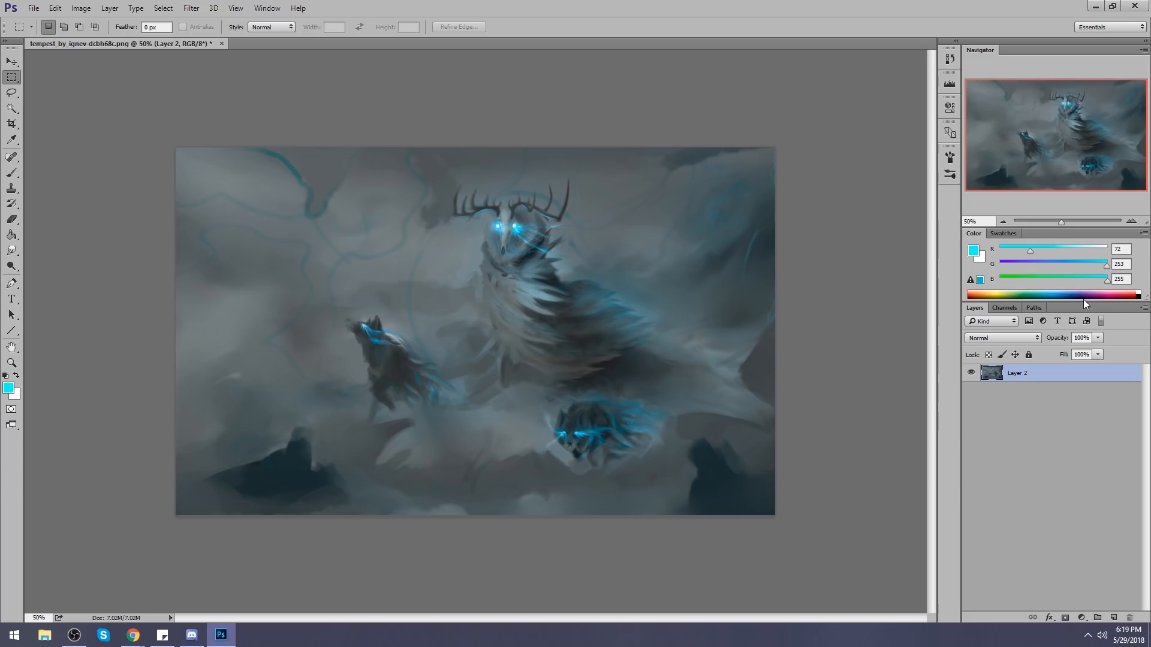
# Restore the Photoshop window to a smaller size, switch to Chrome and open the Istebrak website.
pyautogui.doubleClick(548, 7)
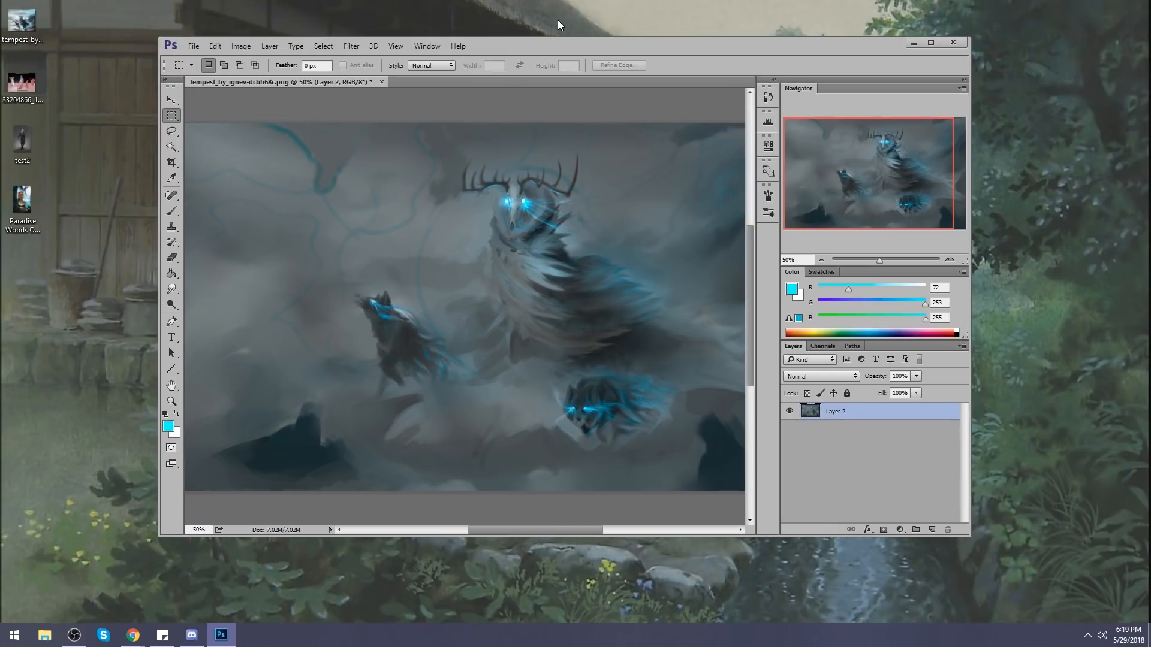
pyautogui.click(133, 635)
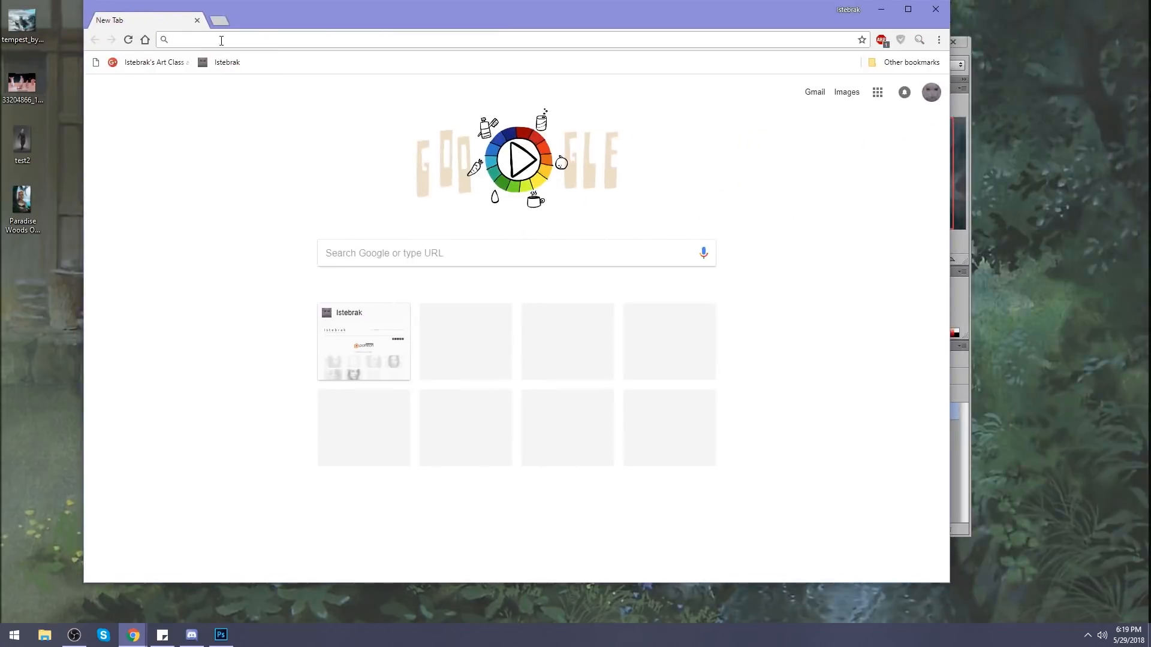
pyautogui.click(388, 350)
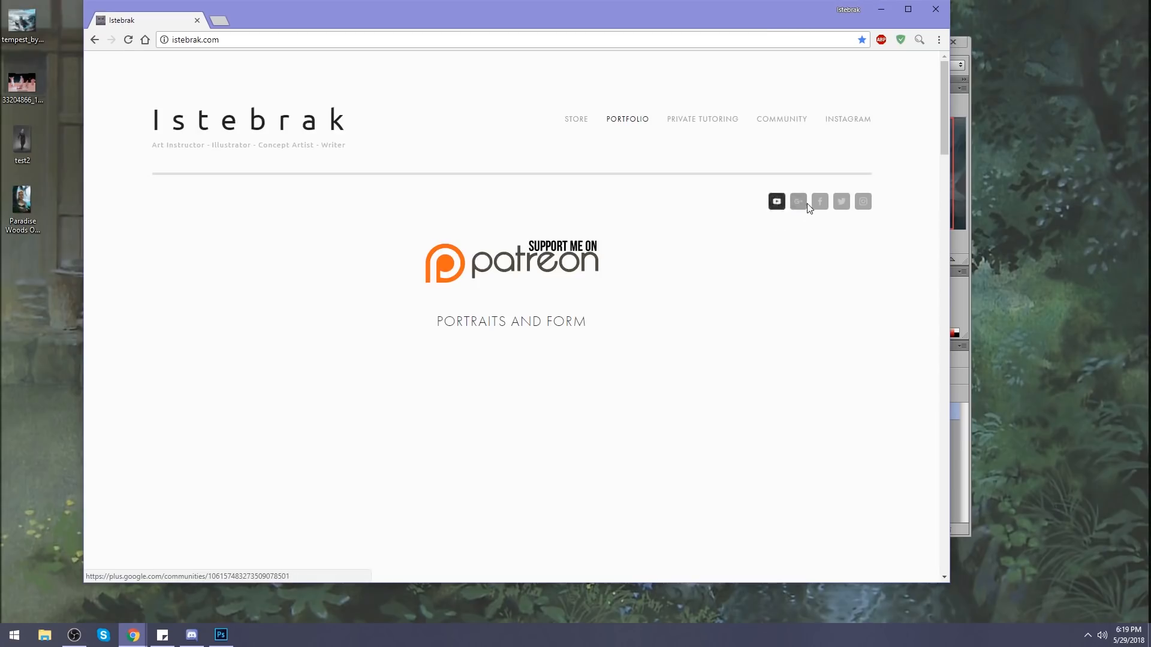
# Open the site's linked Google+ community in a new tab and view it.
pyautogui.rightClick(798, 203)
pyautogui.click(852, 212)
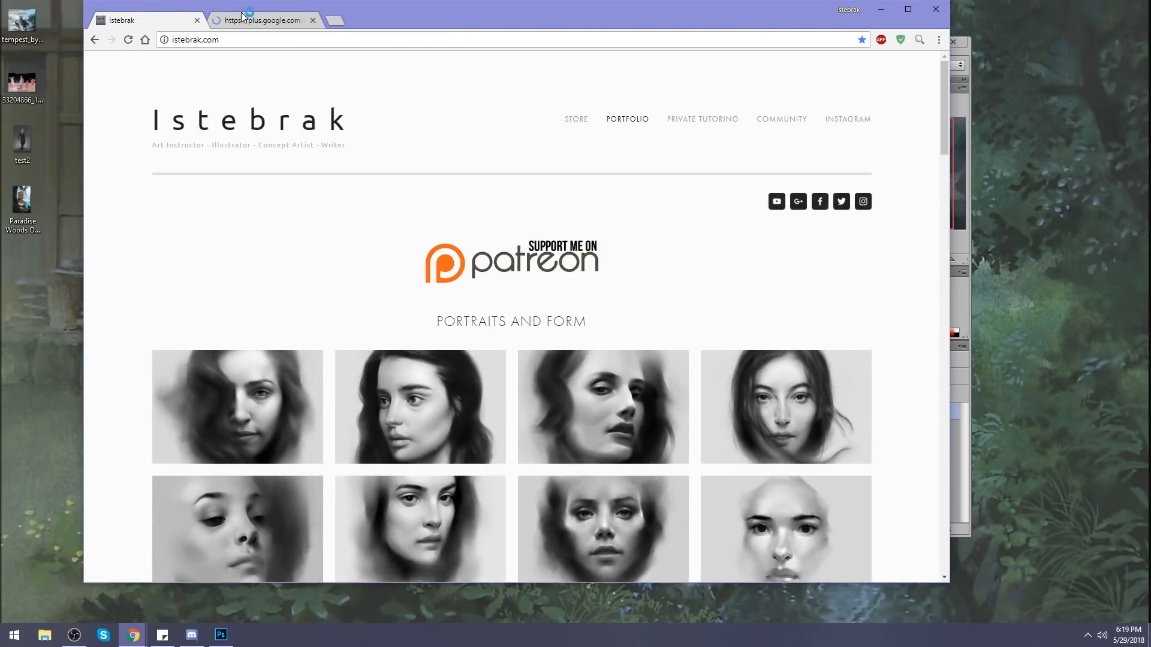
pyautogui.click(263, 20)
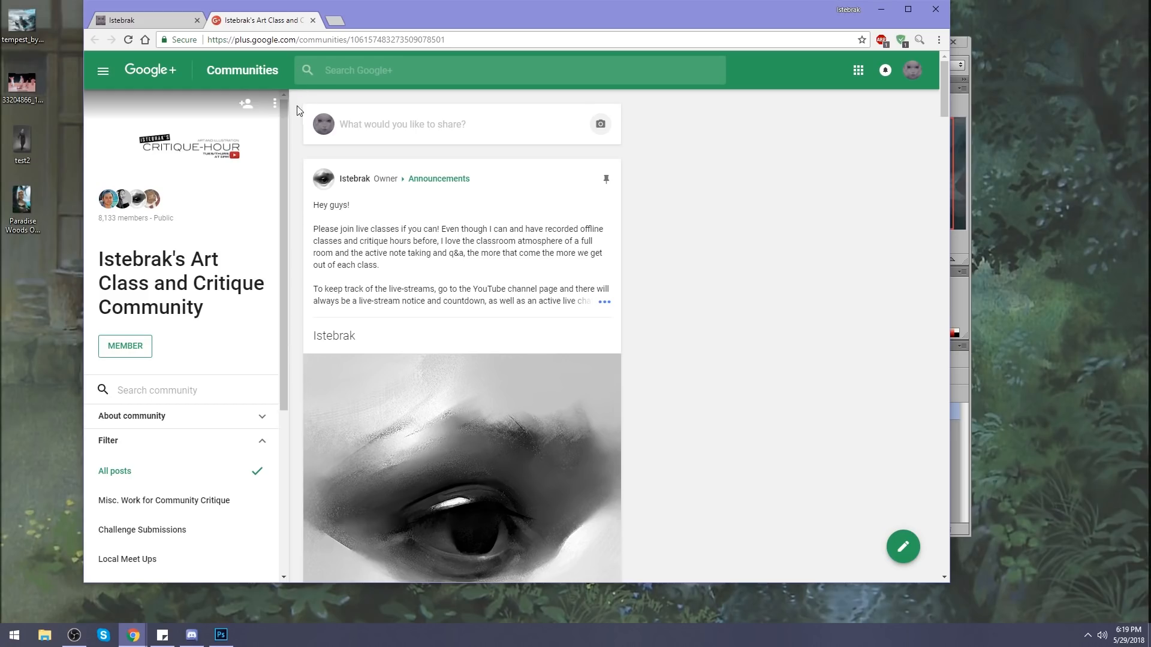
# Return to the Istebrak site and open its Patreon memberships page.
pyautogui.click(146, 19)
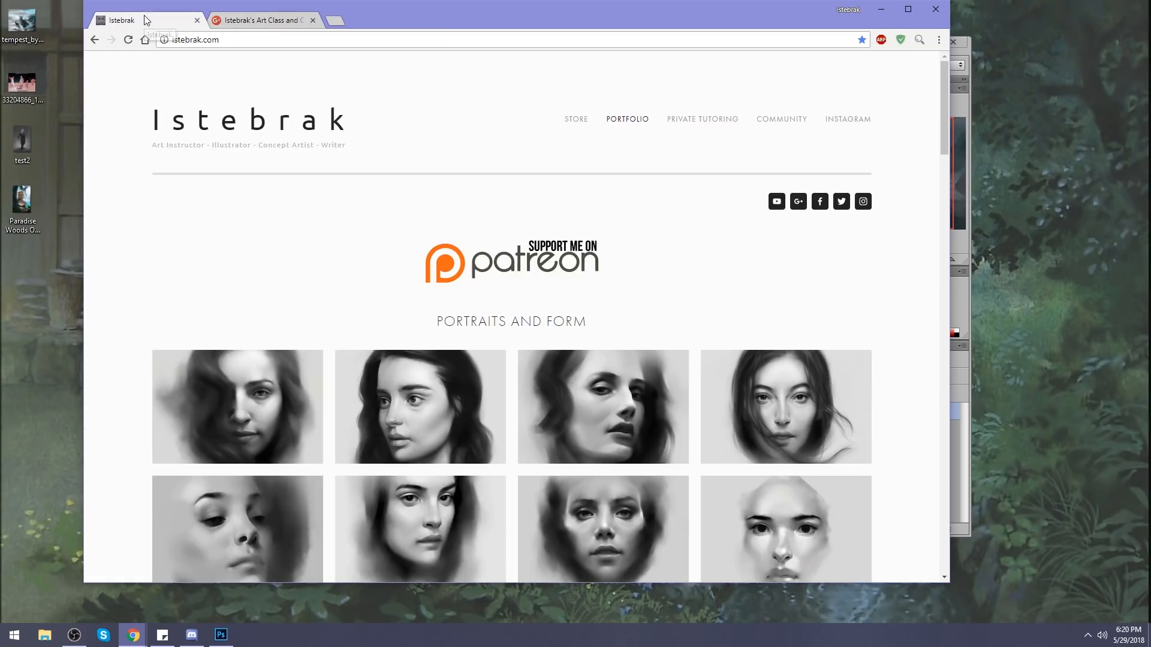
pyautogui.click(564, 260)
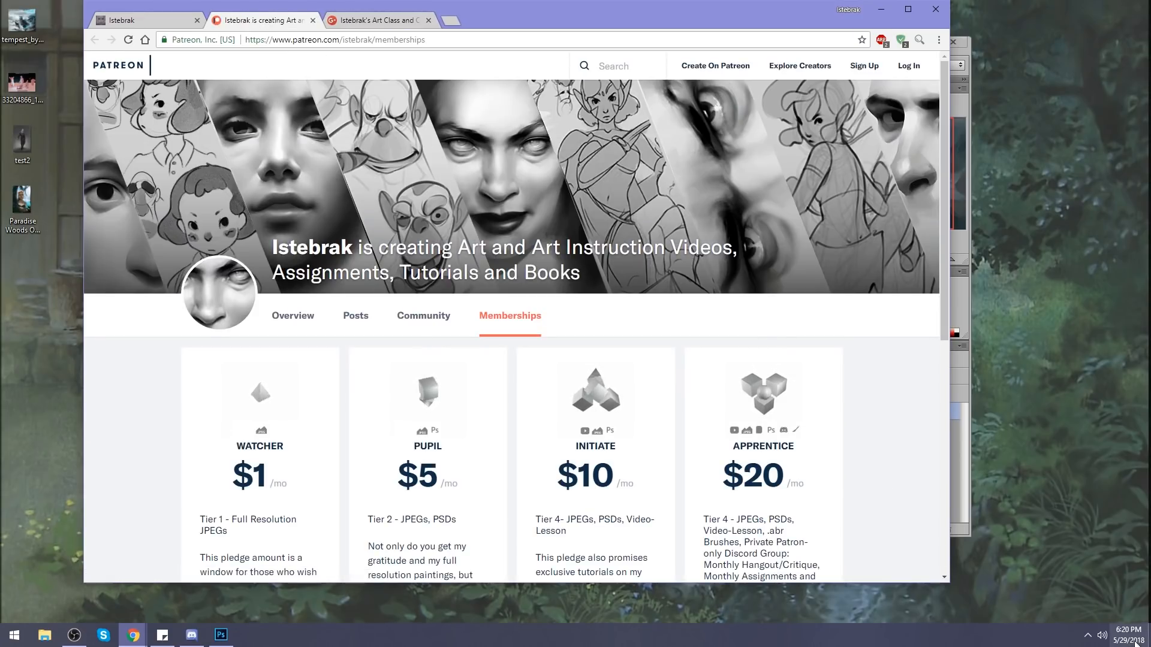
# Check the system calendar and close the Patreon page.
pyautogui.click(1128, 635)
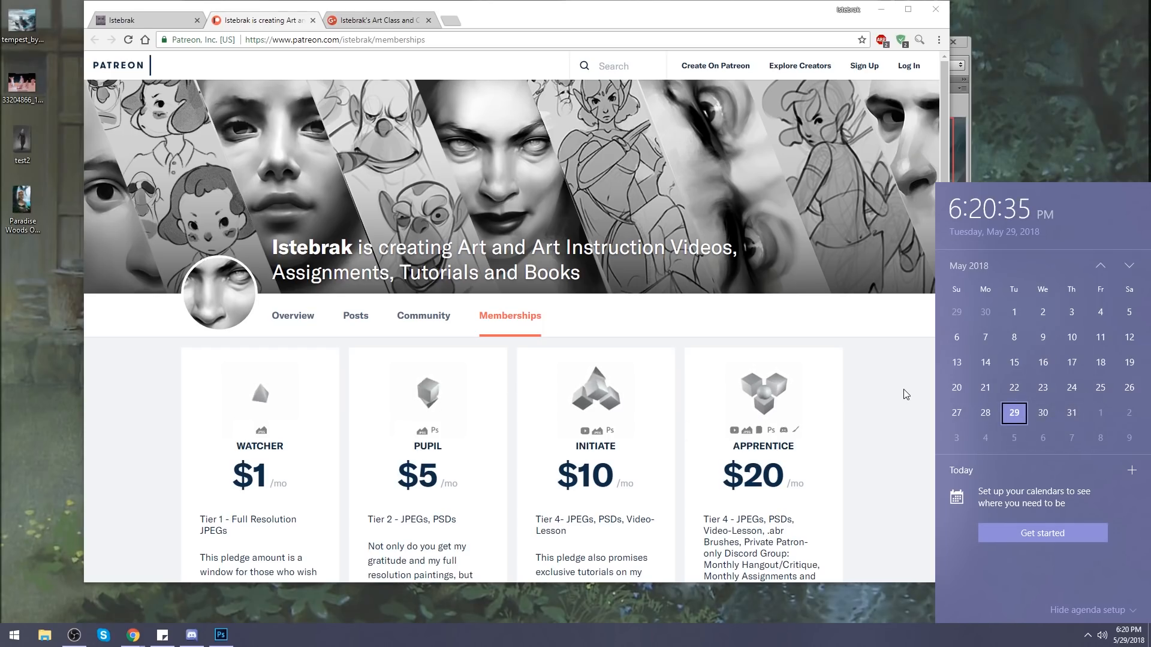
pyautogui.click(1056, 87)
pyautogui.moveTo(513, 9); pyautogui.dragTo(516, 25)
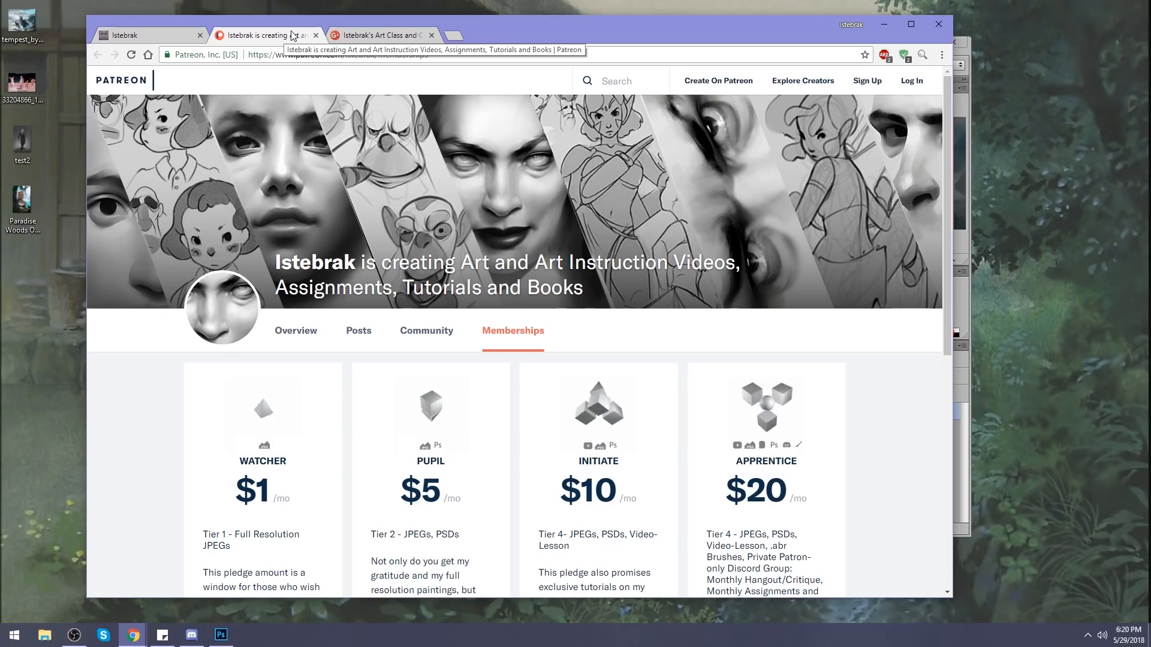
pyautogui.click(315, 35)
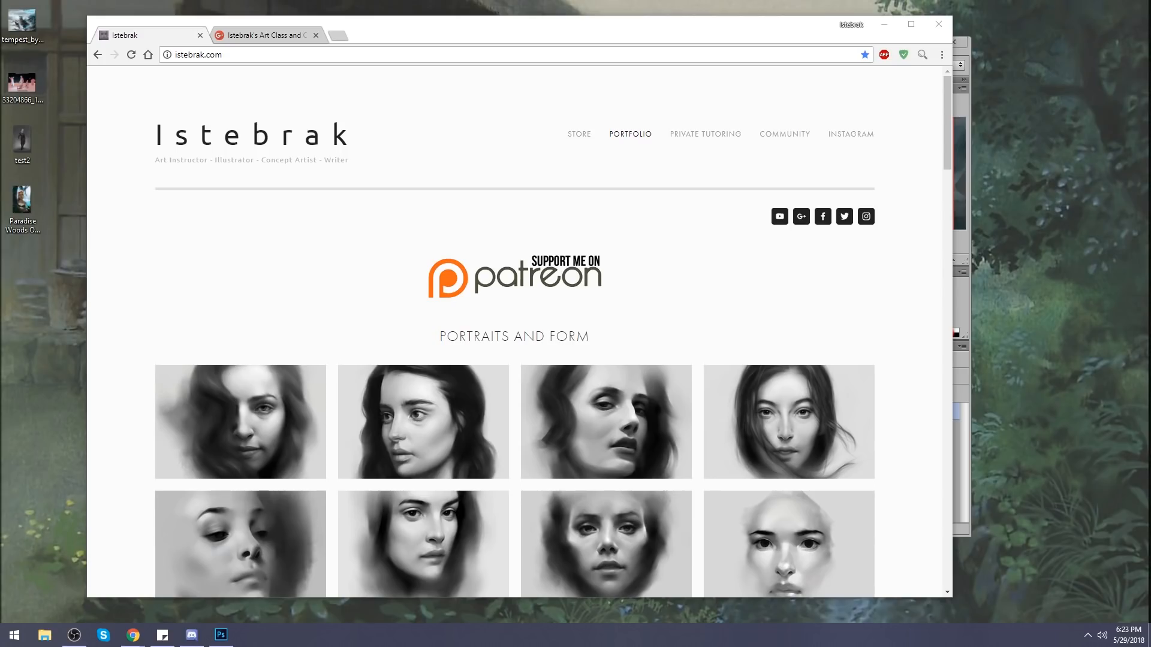
pyautogui.click(1121, 635)
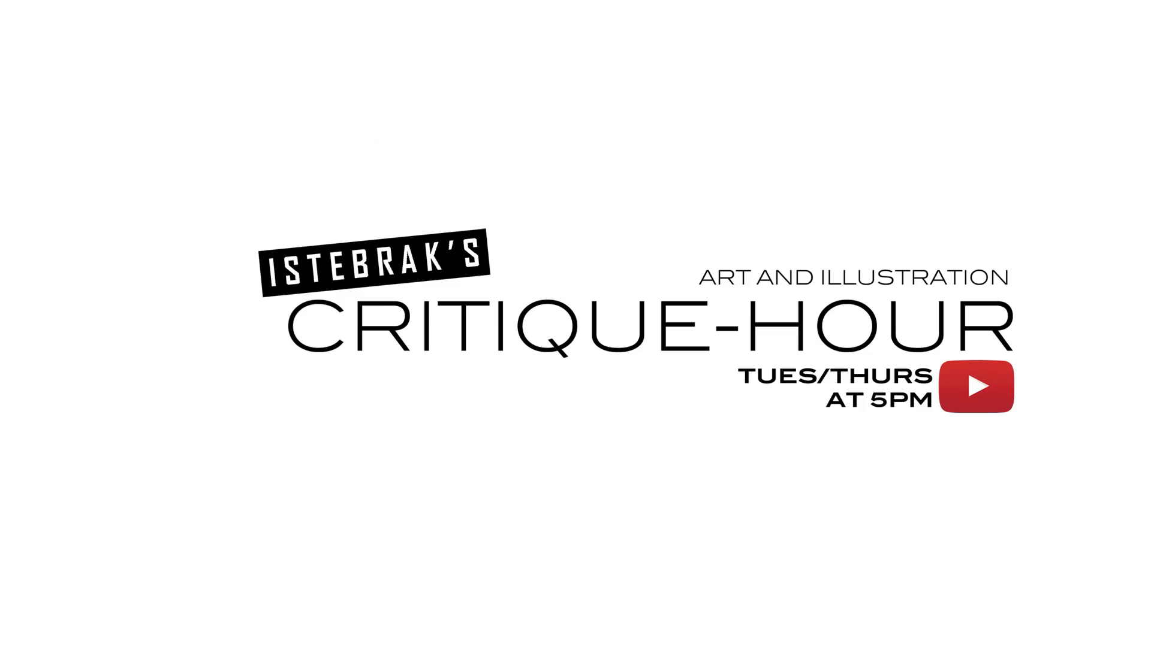